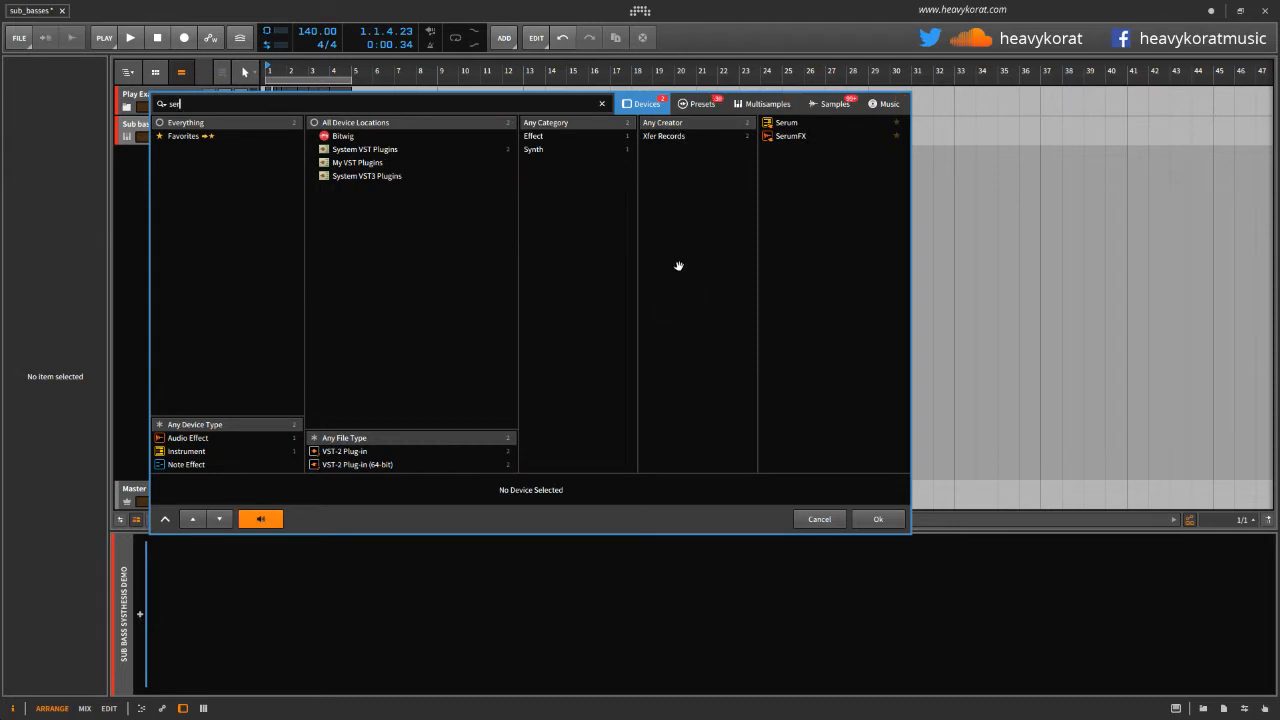
# Load the Serum synth on the sub bass track and set oscillator A's random phase to 0
pyautogui.doubleClick(789, 120)
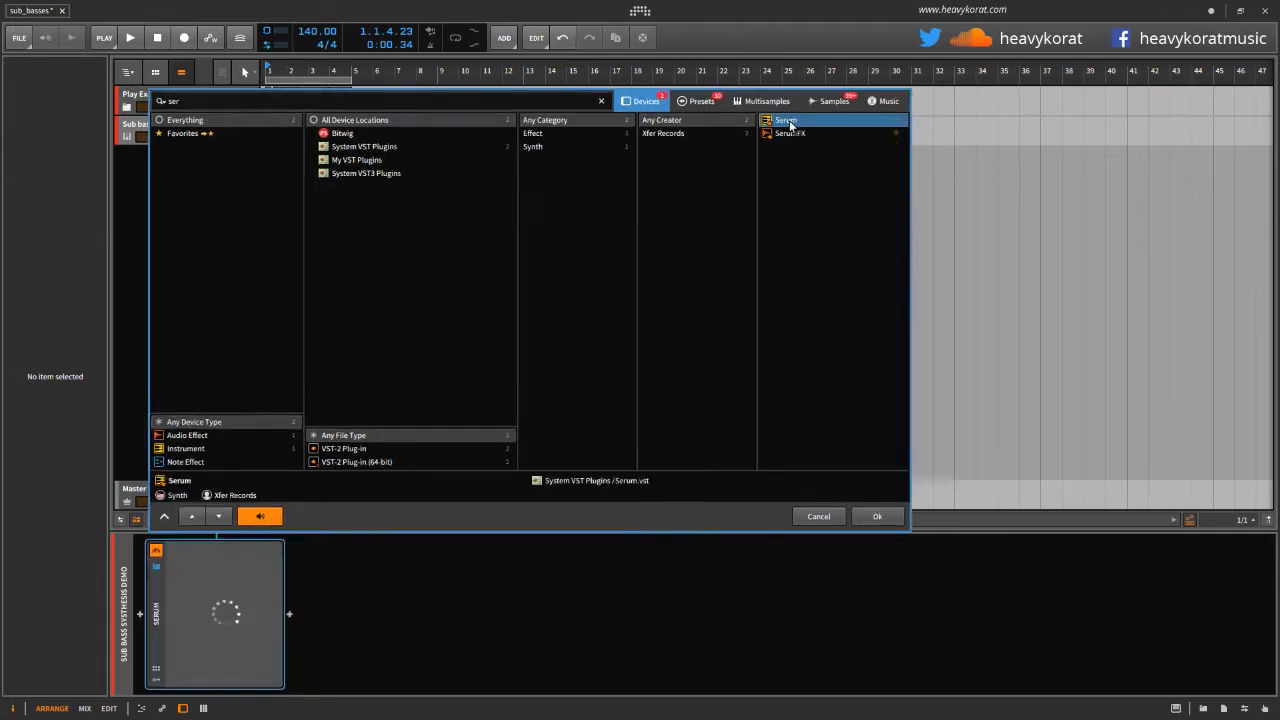
pyautogui.moveTo(437, 167); pyautogui.dragTo(833, 172)
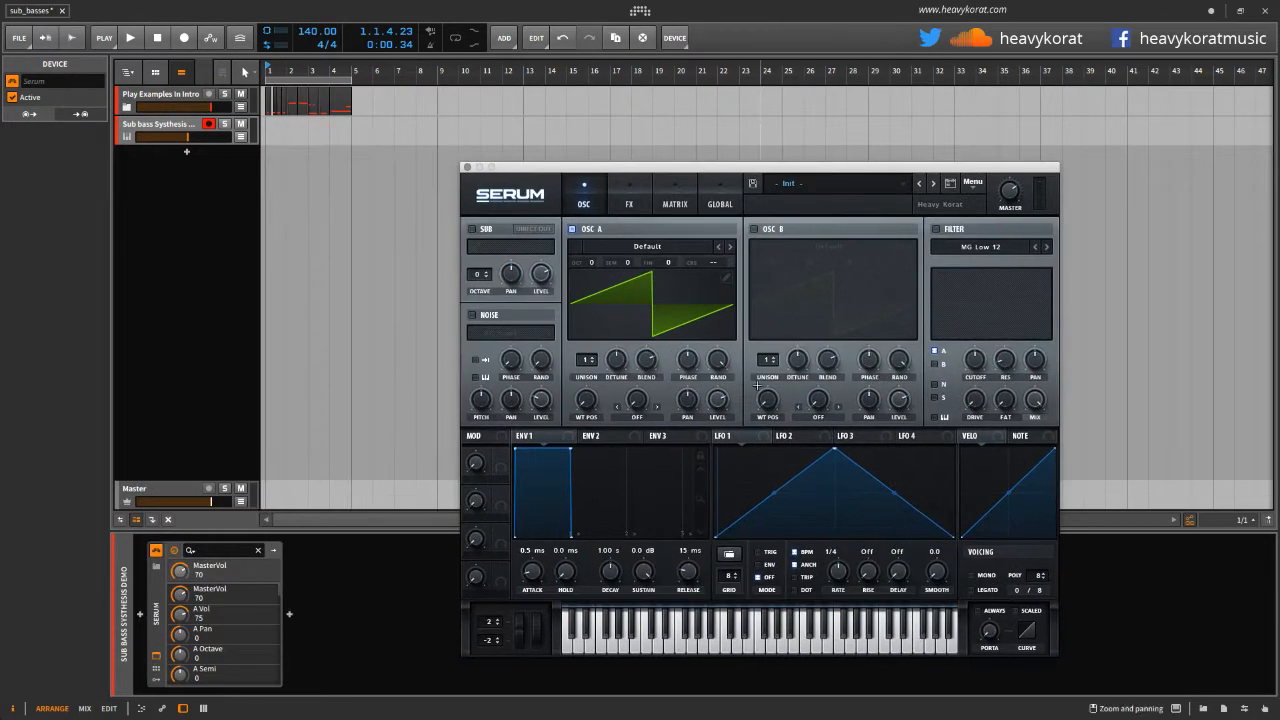
pyautogui.click(724, 362)
pyautogui.click(720, 361)
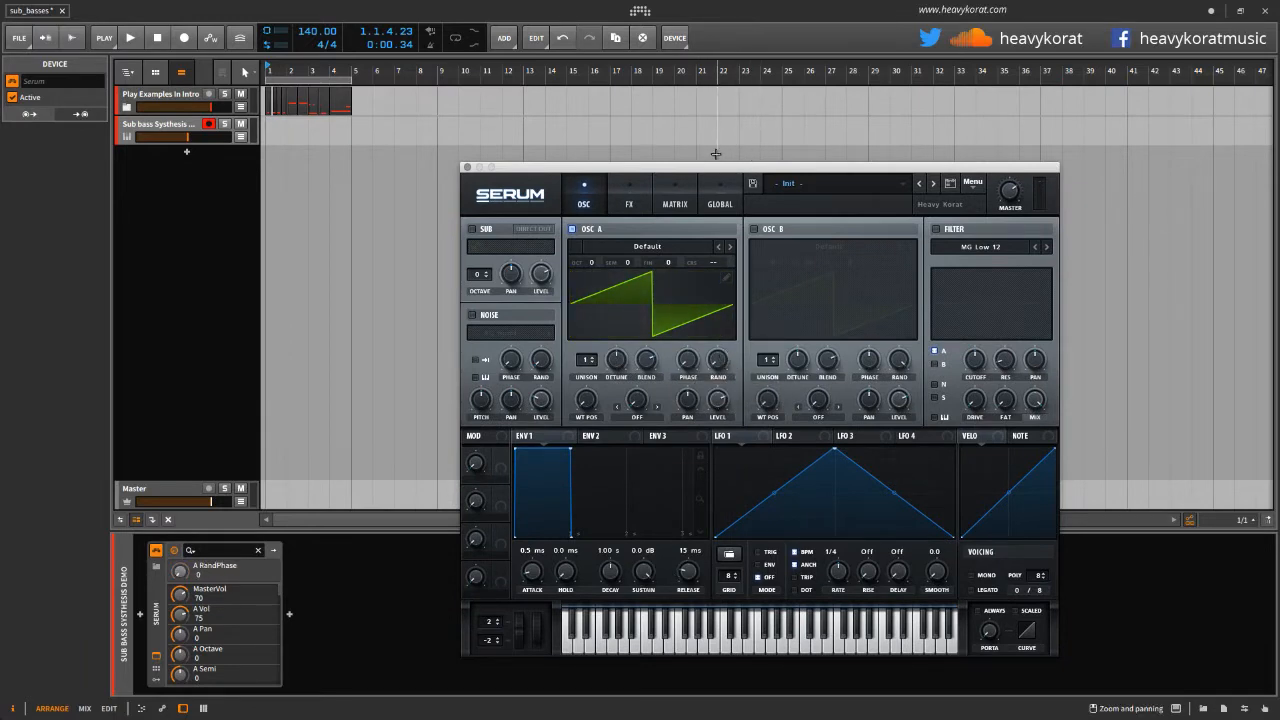
pyautogui.moveTo(707, 168); pyautogui.dragTo(745, 158)
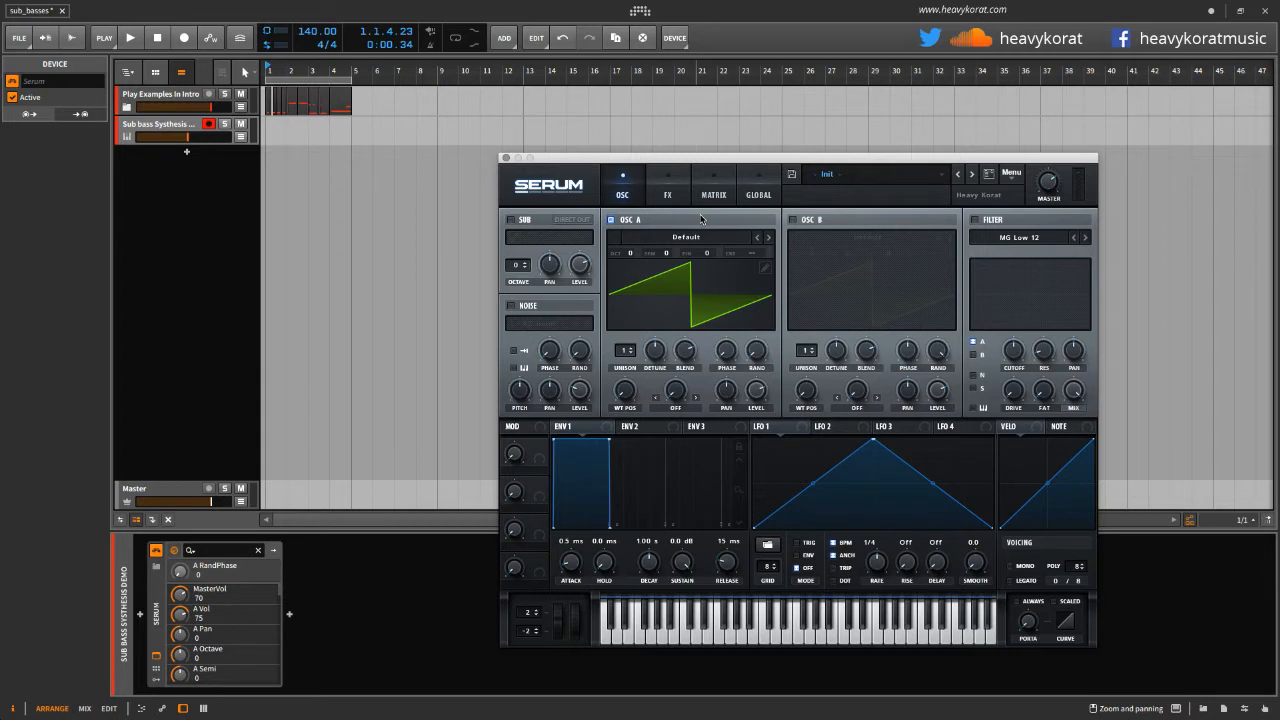
# Show the MMultiAnalyzer from the Master track and arrange its window and Serum's so both are visible
pyautogui.click(129, 495)
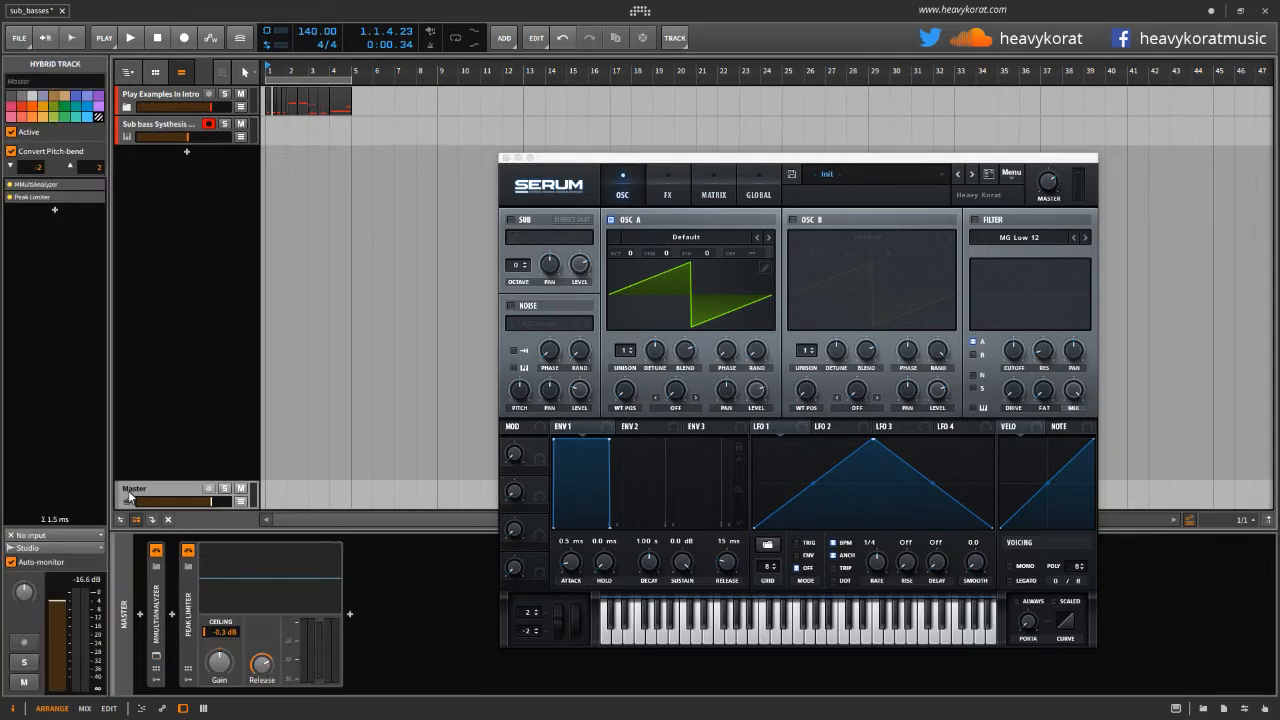
pyautogui.click(156, 660)
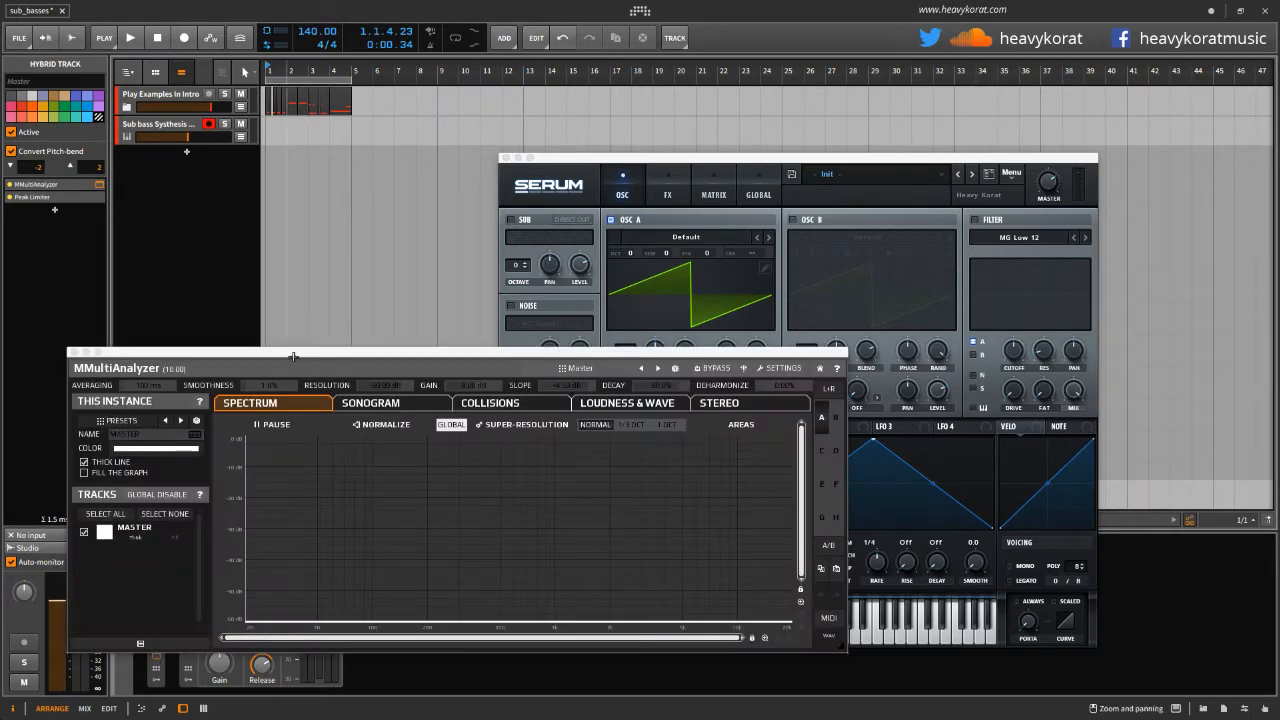
pyautogui.moveTo(291, 362); pyautogui.dragTo(527, 310)
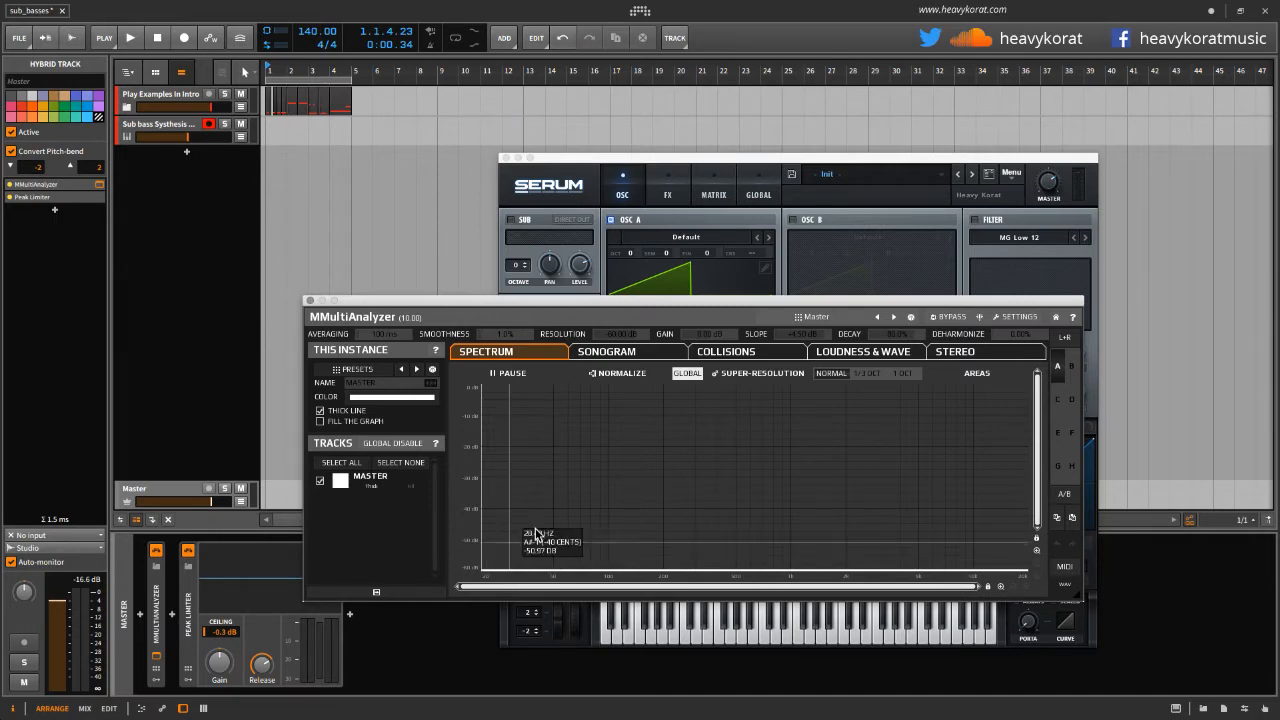
pyautogui.moveTo(727, 160); pyautogui.dragTo(910, 58)
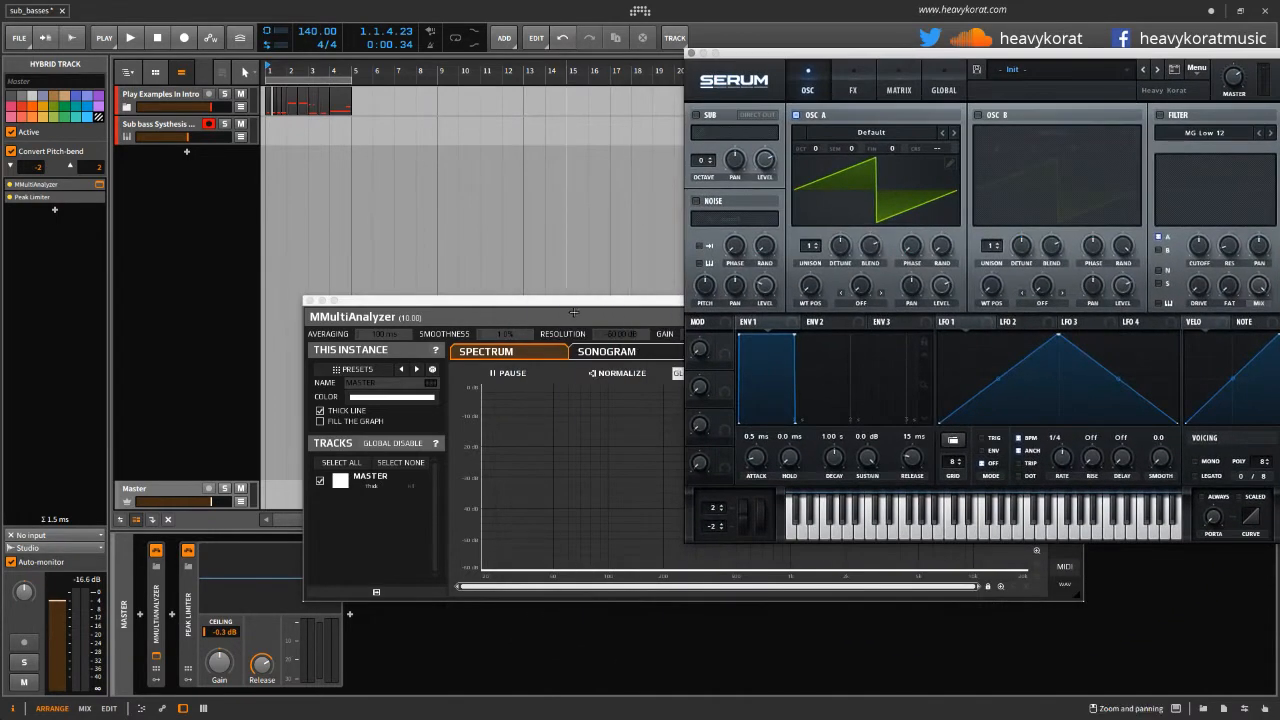
pyautogui.moveTo(573, 302); pyautogui.dragTo(298, 400)
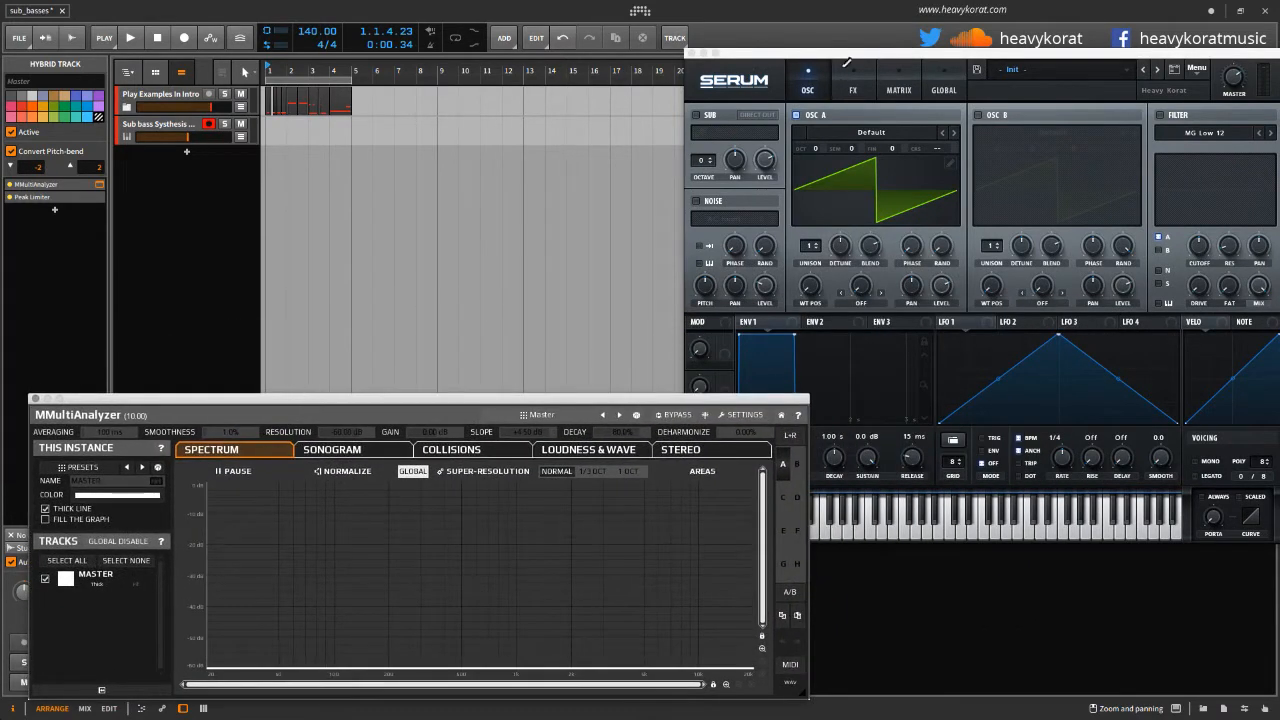
pyautogui.moveTo(842, 52); pyautogui.dragTo(809, 19)
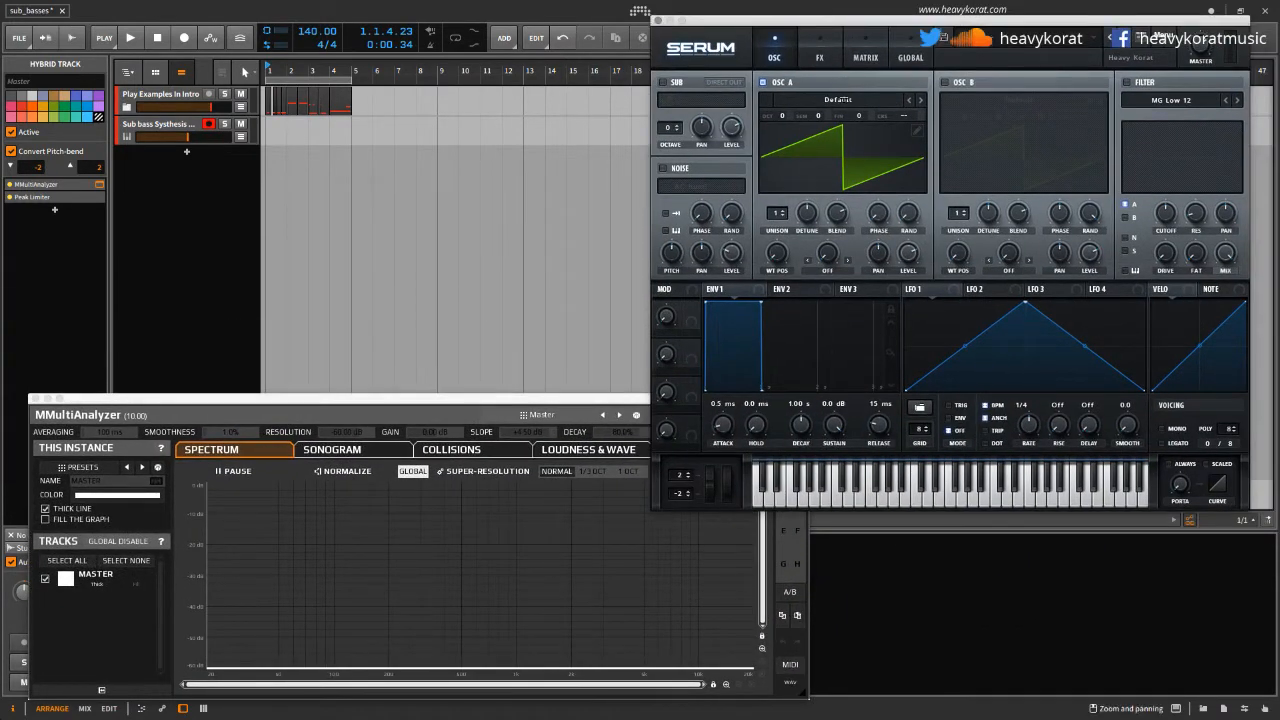
# Load the Analog wavetable Basic Shapes in Serum's oscillator A and set its octave to -1
pyautogui.click(845, 99)
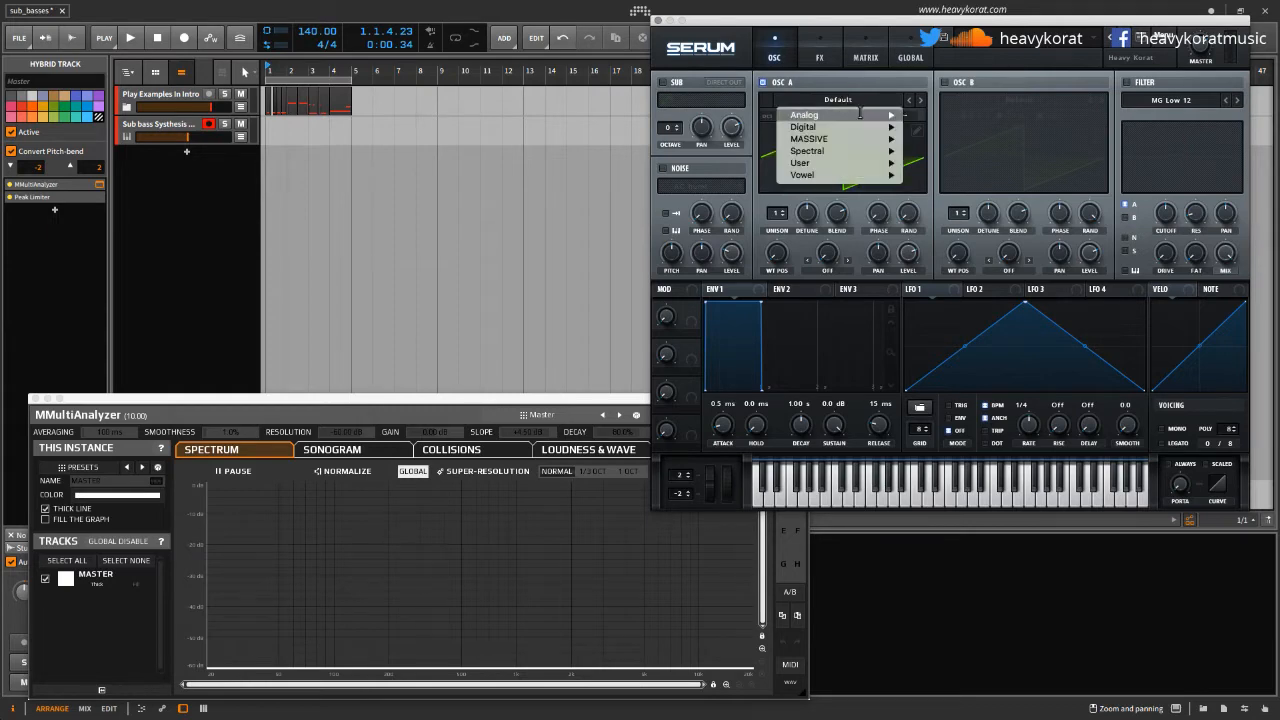
pyautogui.moveTo(859, 114)
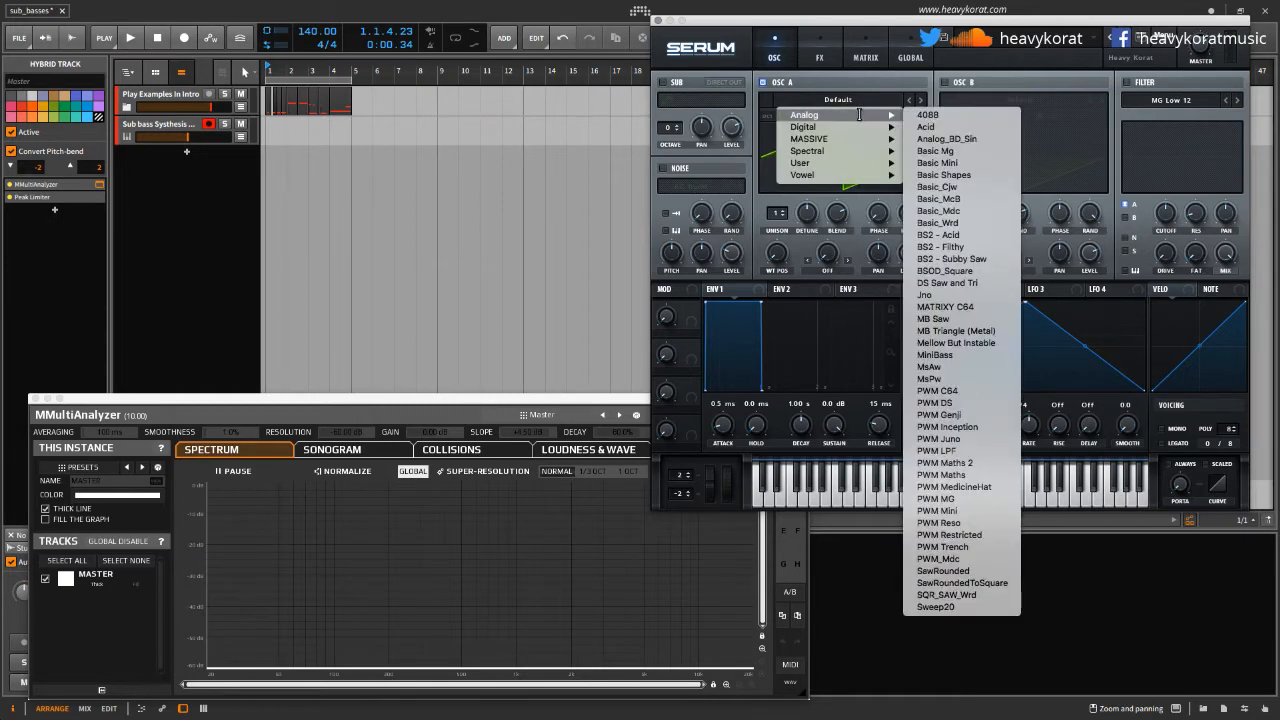
pyautogui.click(945, 175)
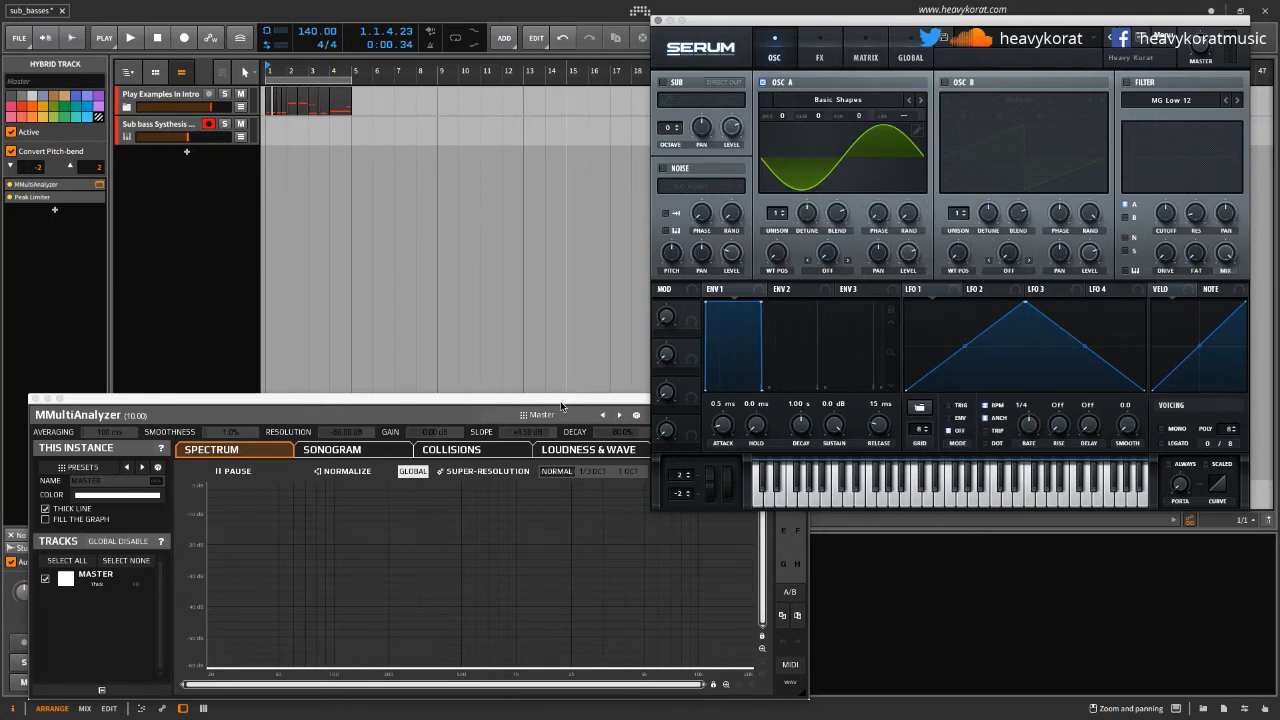
pyautogui.moveTo(561, 407); pyautogui.dragTo(629, 359)
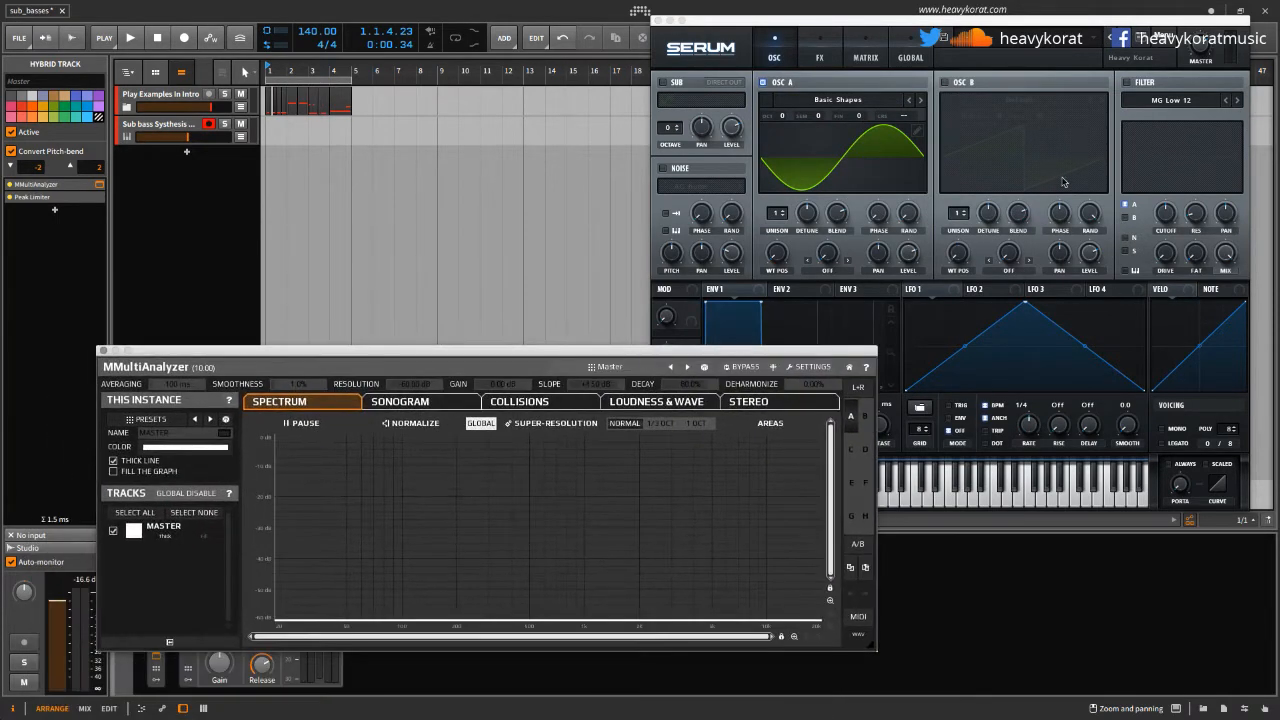
pyautogui.moveTo(939, 17); pyautogui.dragTo(955, 17)
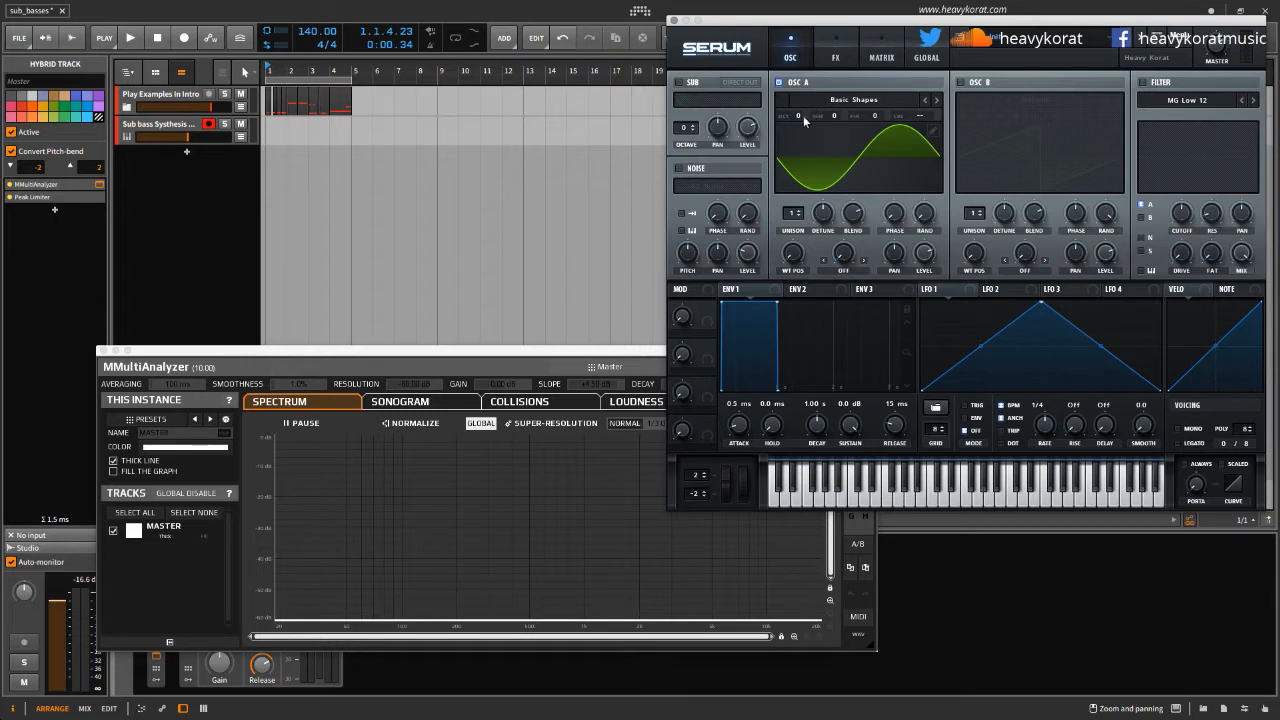
pyautogui.moveTo(798, 115); pyautogui.dragTo(797, 136)
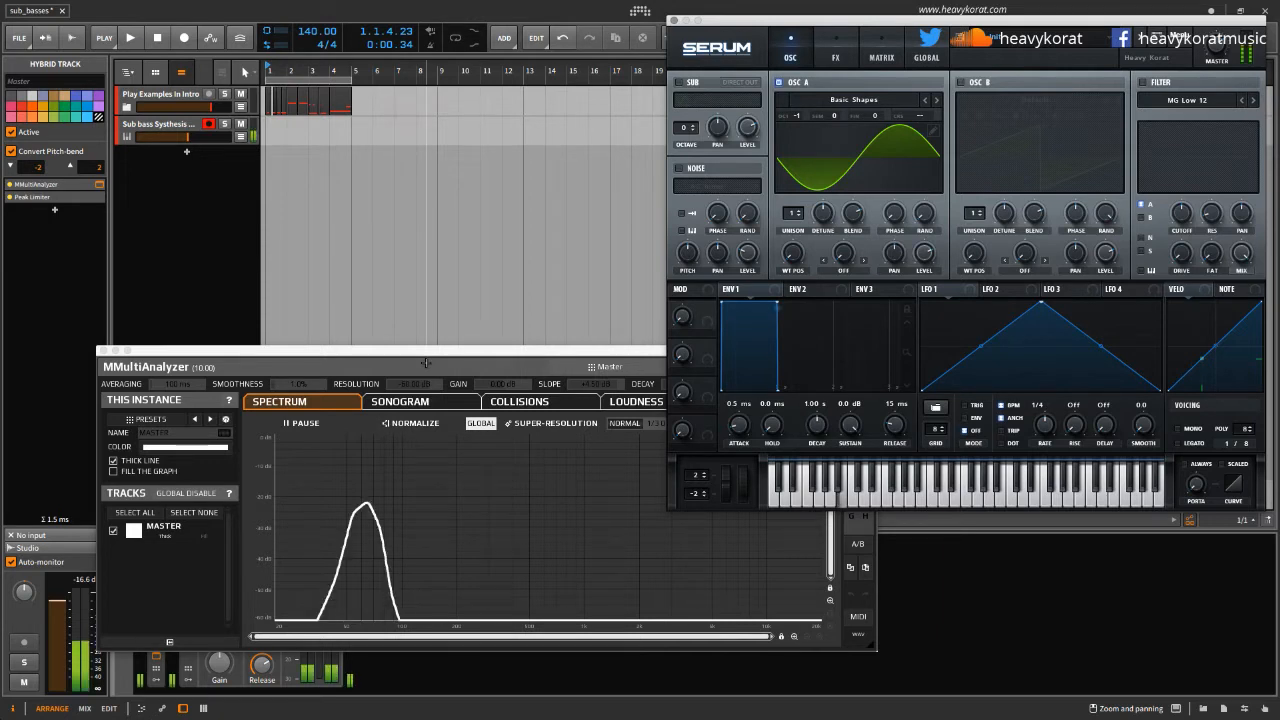
# Read the frequency of the played note's peak in the MMultiAnalyzer spectrum
pyautogui.moveTo(364, 482)
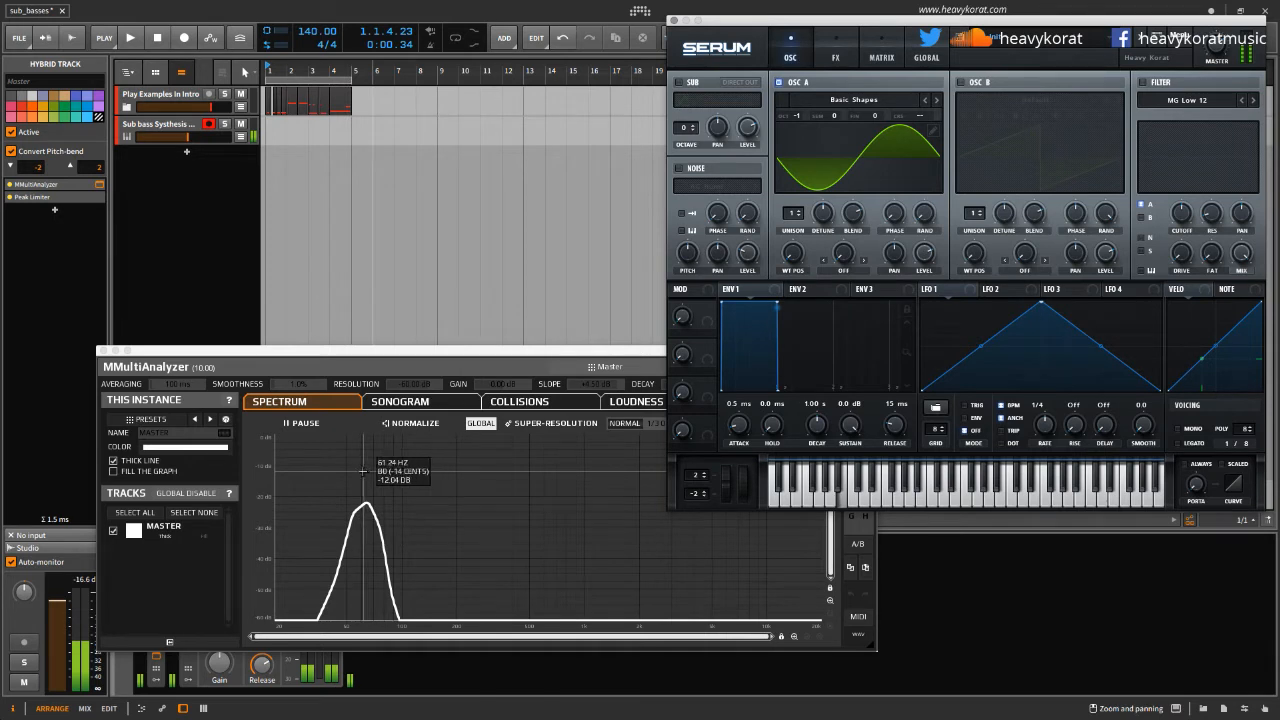
pyautogui.press('m')
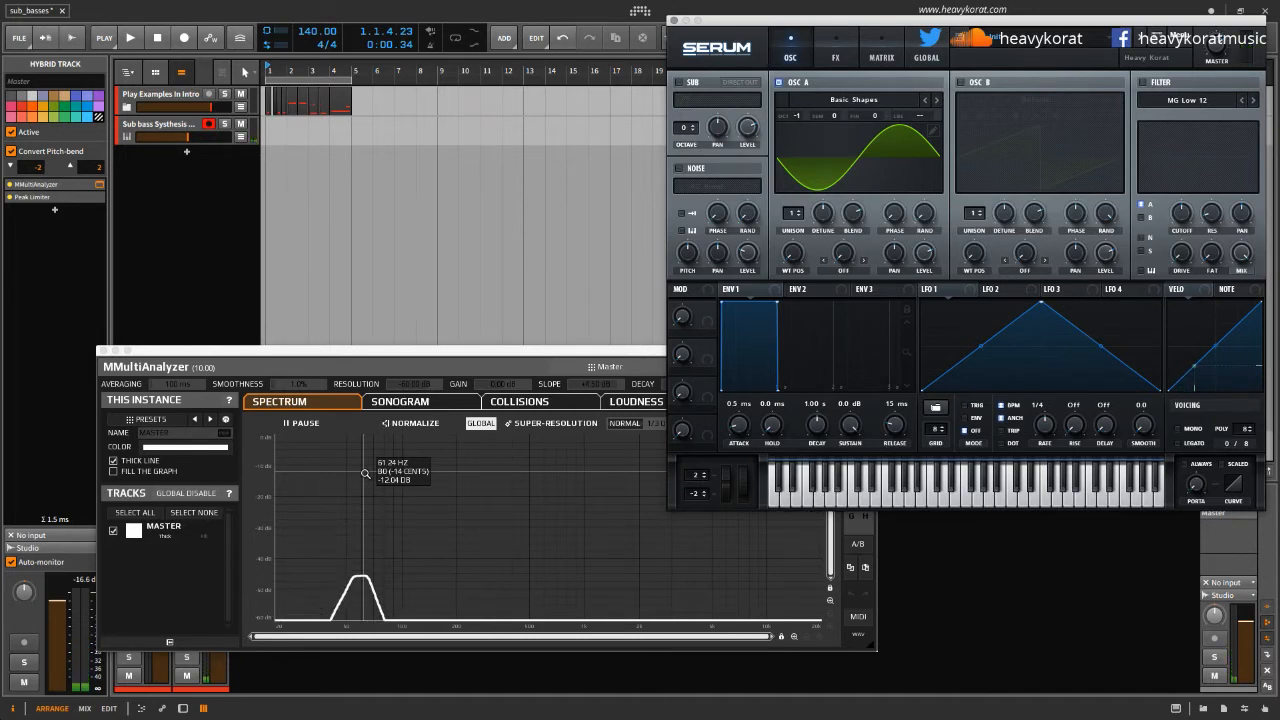
pyautogui.press('e')
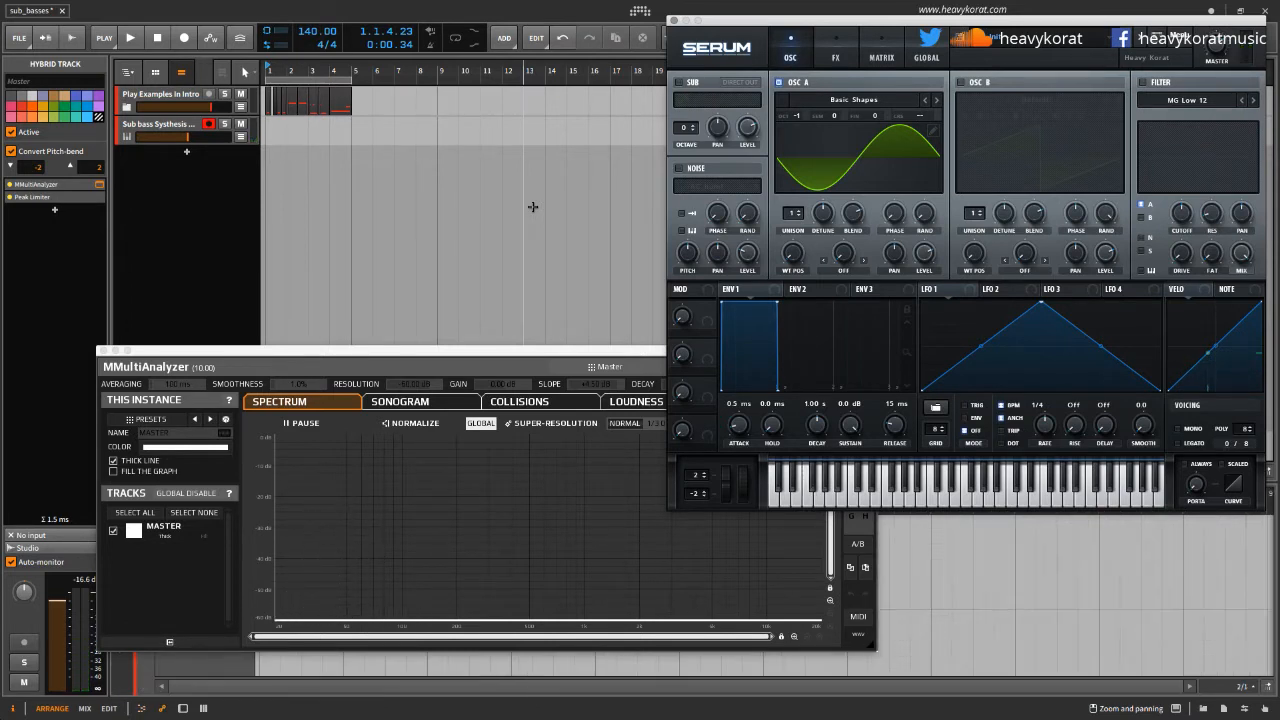
# Route the Mod Wheel to Mast.Tun in the first row of Serum's modulation matrix with an amount of 2
pyautogui.click(836, 45)
pyautogui.click(873, 45)
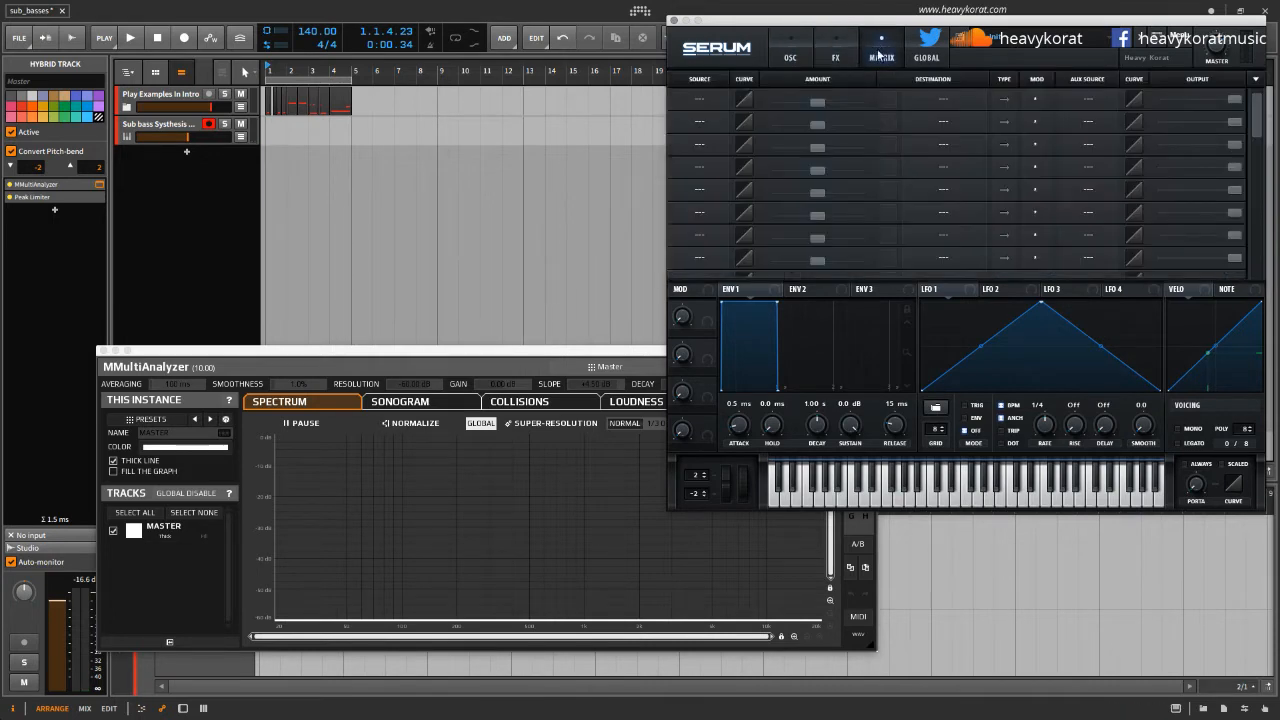
pyautogui.click(699, 99)
pyautogui.click(714, 124)
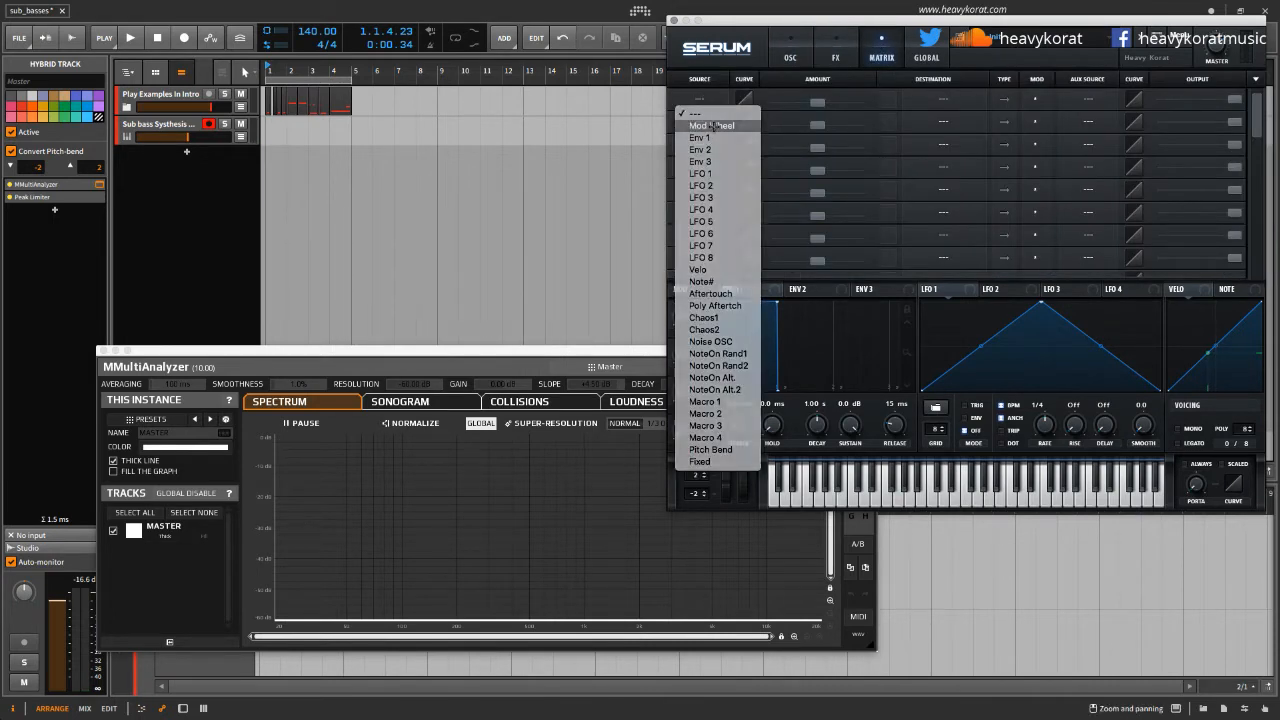
pyautogui.click(943, 99)
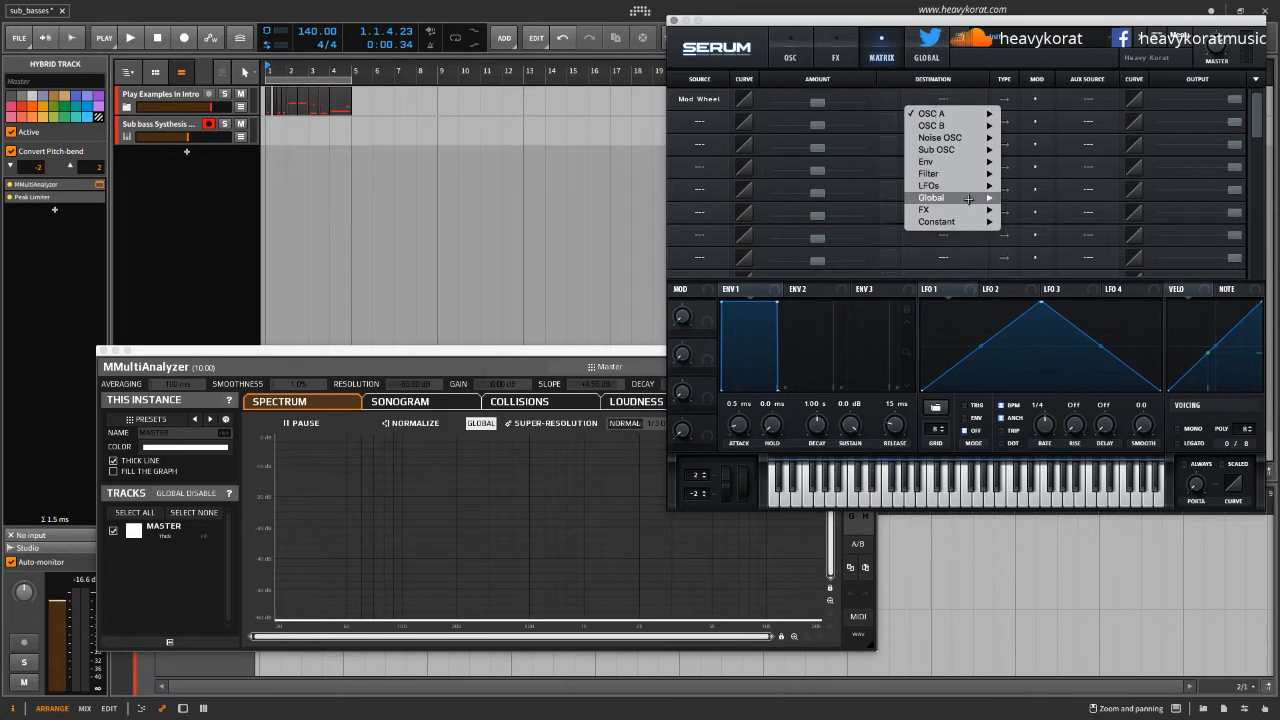
pyautogui.moveTo(972, 197)
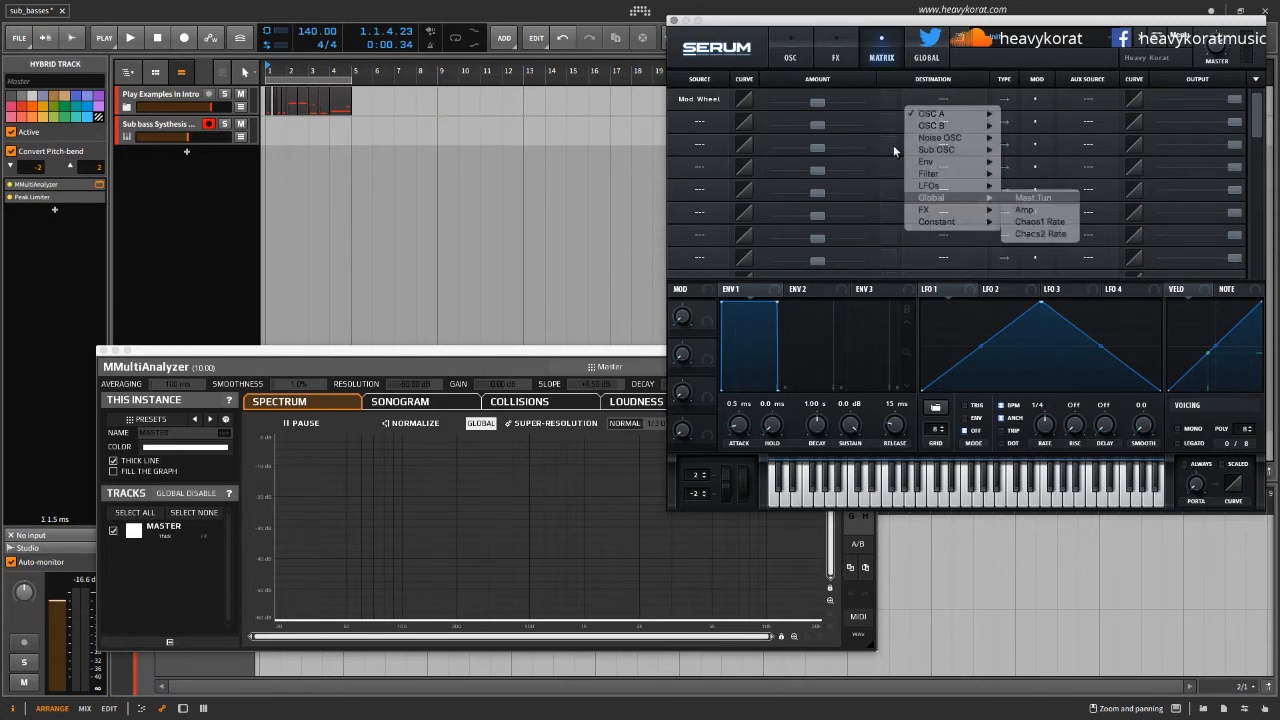
pyautogui.click(1030, 197)
pyautogui.moveTo(819, 101); pyautogui.dragTo(820, 103)
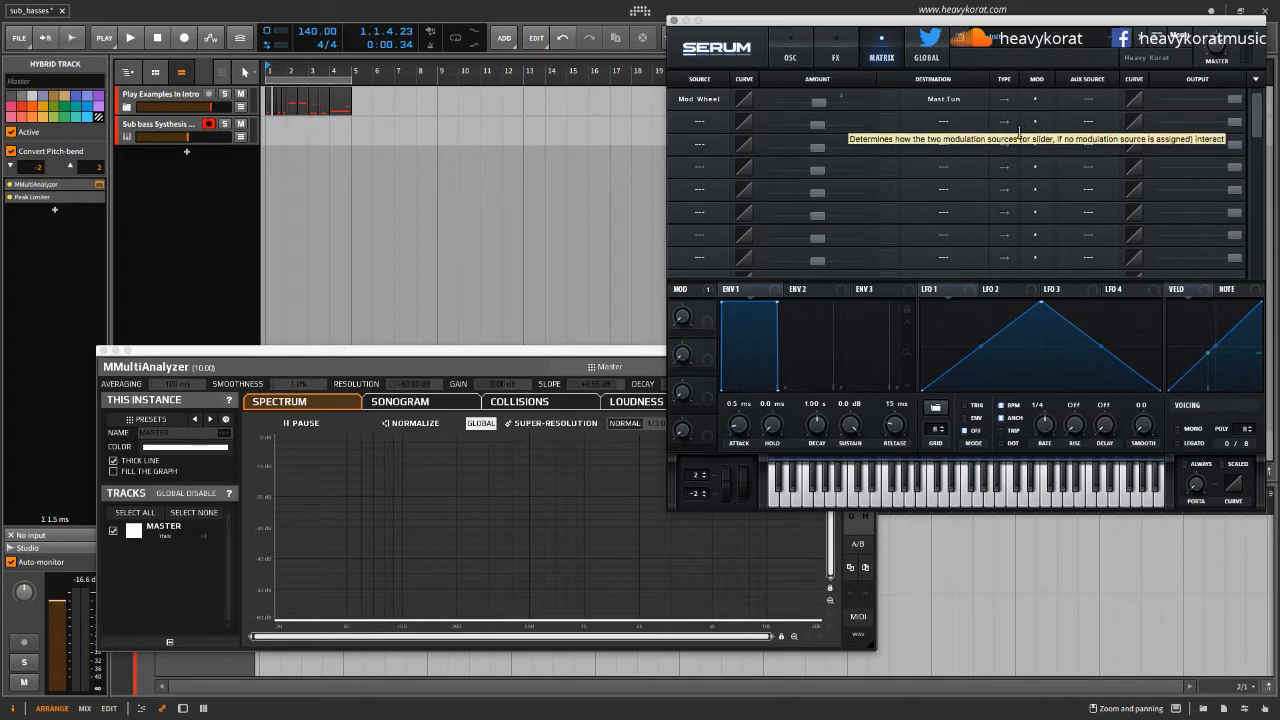
pyautogui.press('d')
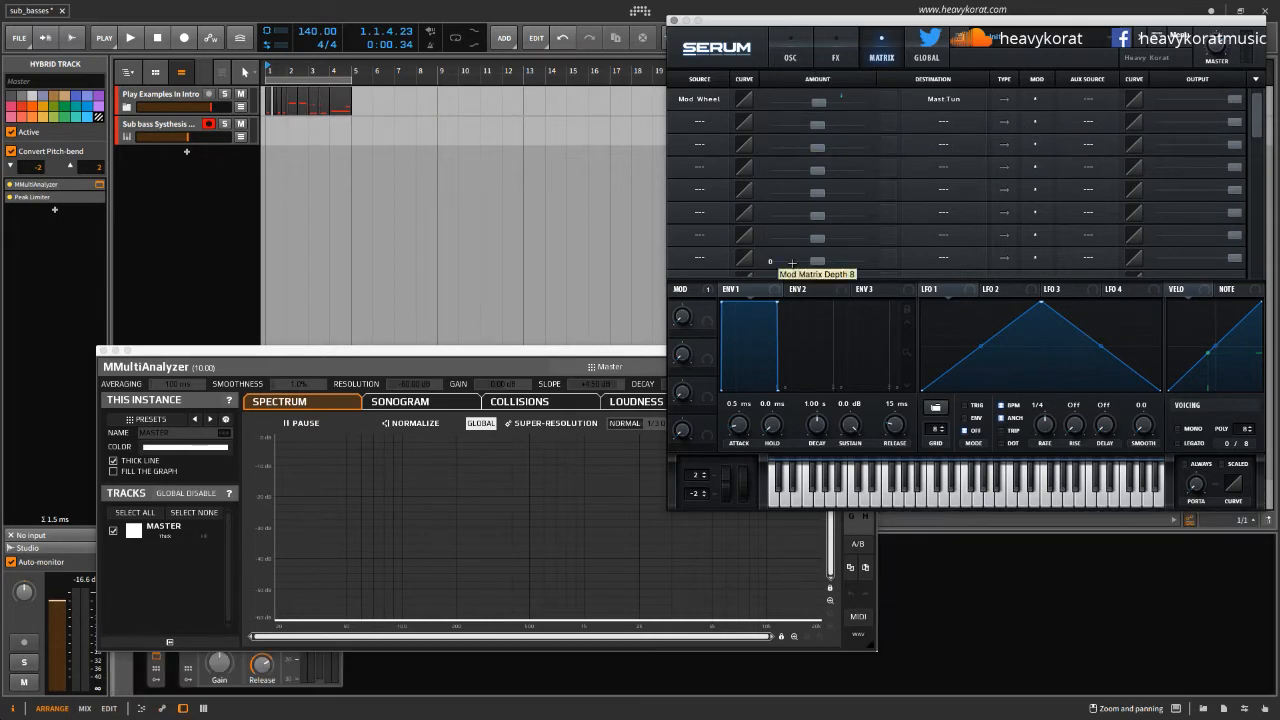
pyautogui.press('m')
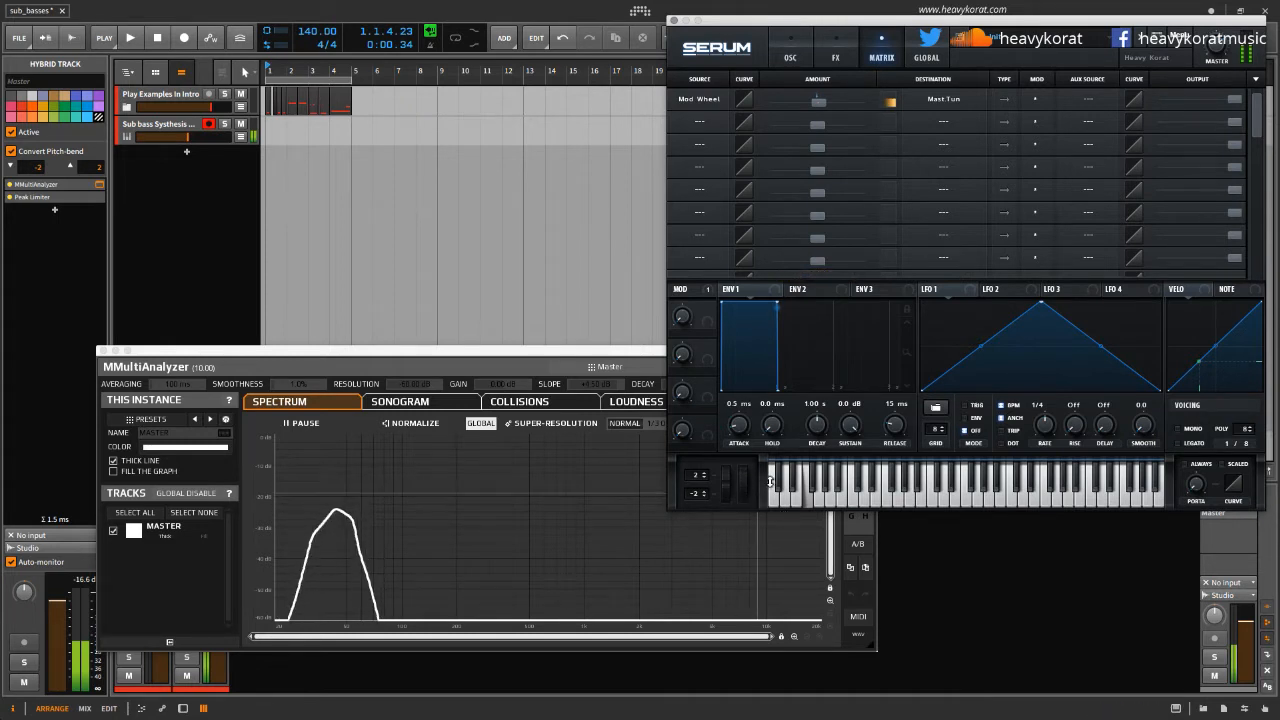
# Change the source of the Mast.Tun modulation to Env 1 and set its amount to 15
pyautogui.click(704, 100)
pyautogui.click(705, 137)
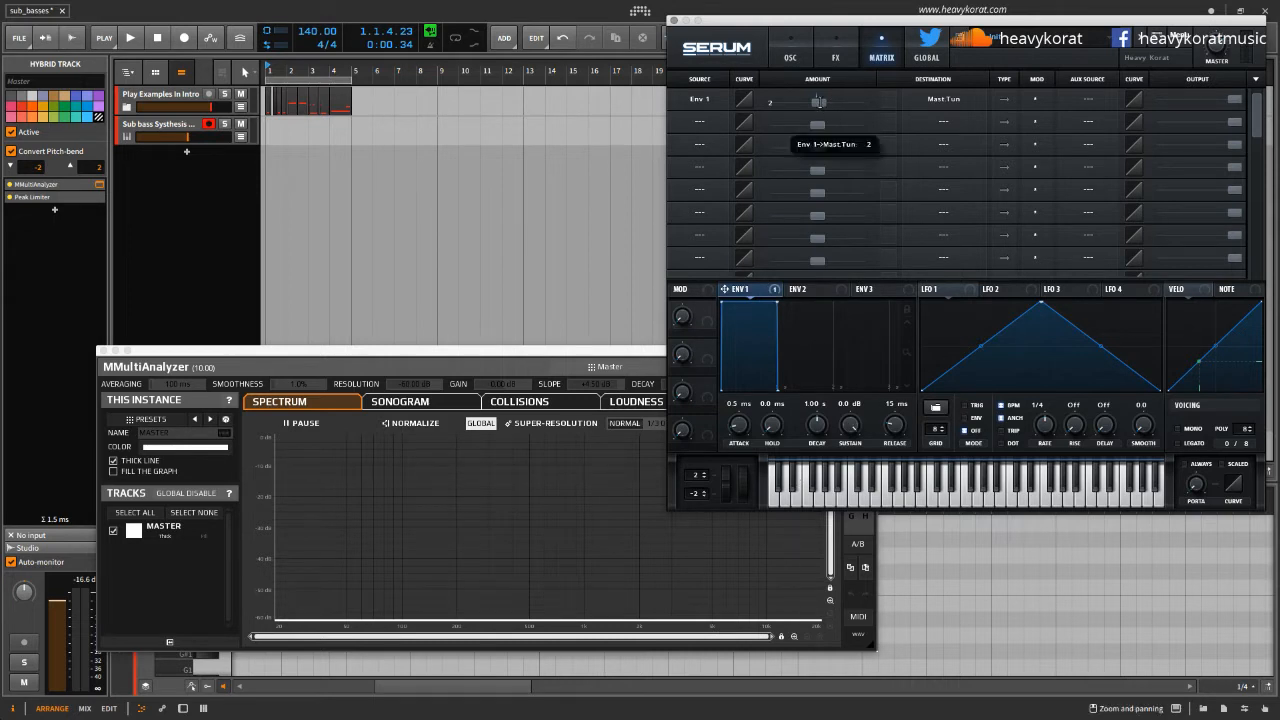
pyautogui.write('15')
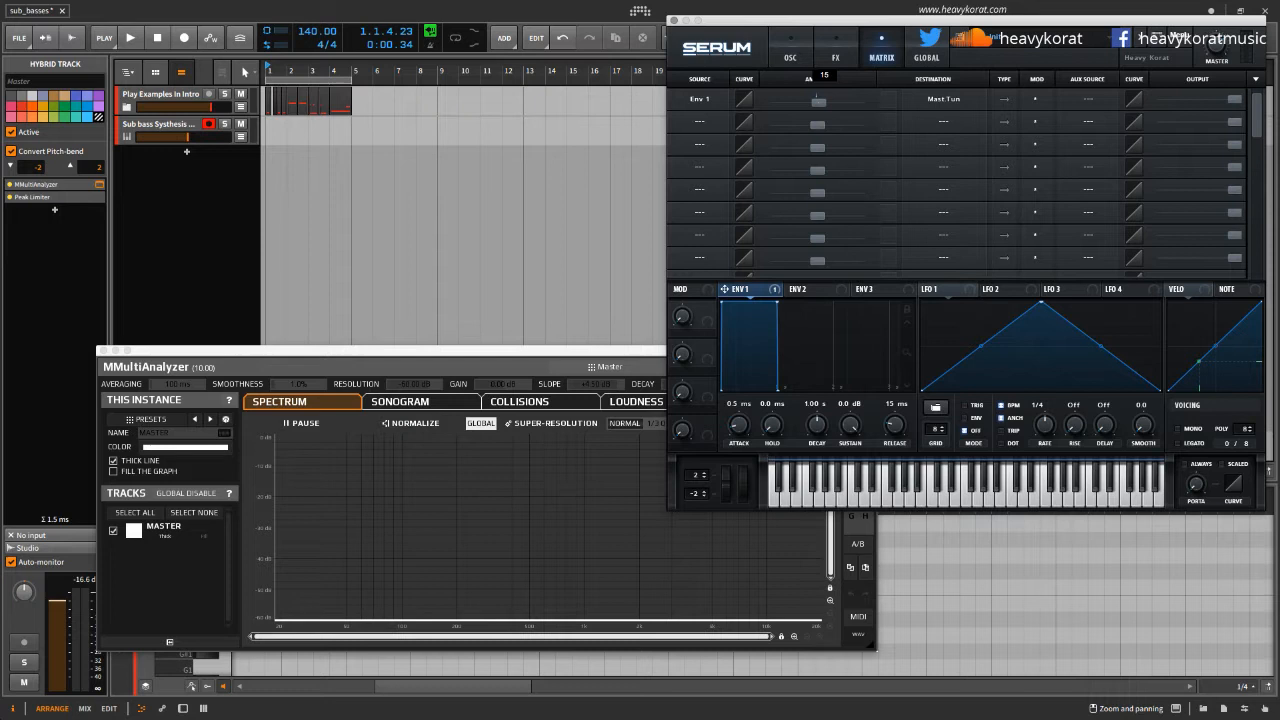
pyautogui.press('Return')
# Shape Env 1 with sustain at its minimum and both decay and release at 214 ms
pyautogui.moveTo(849, 427); pyautogui.dragTo(849, 470)
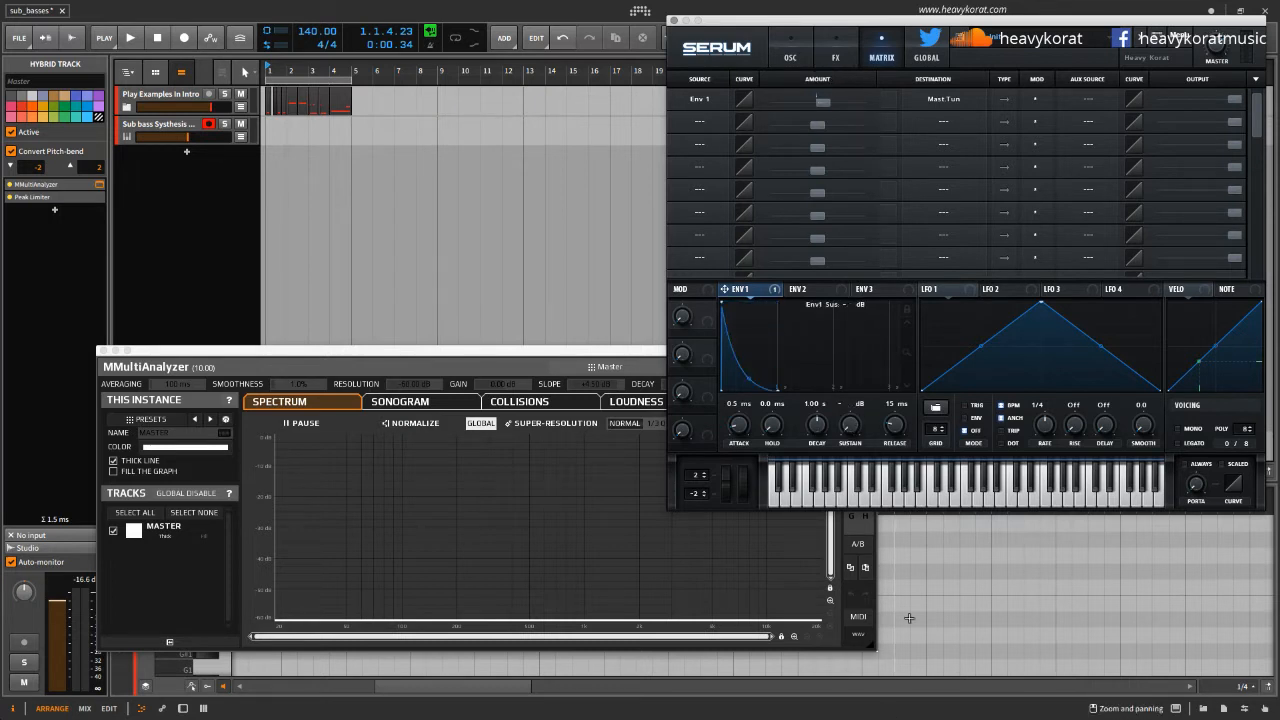
pyautogui.doubleClick(897, 427)
pyautogui.write('1')
pyautogui.press('Return')
pyautogui.doubleClick(817, 424)
pyautogui.write('1')
pyautogui.moveTo(818, 413); pyautogui.dragTo(818, 445)
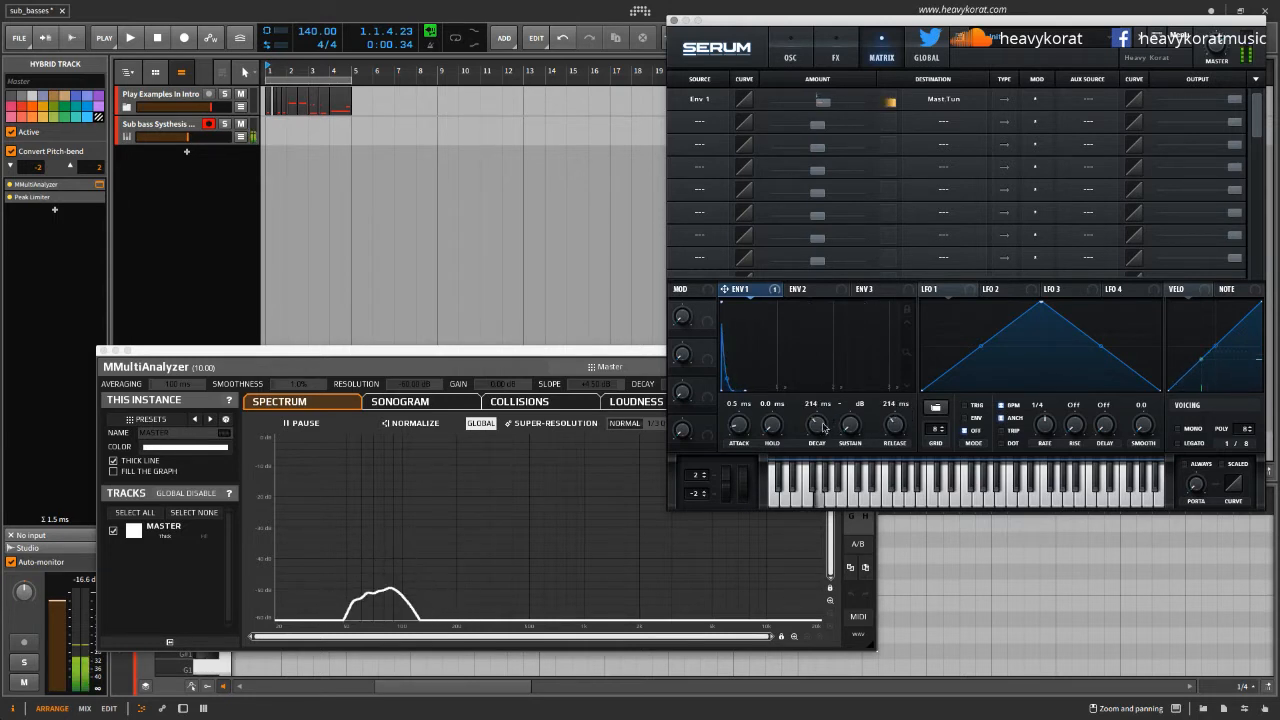
# Raise Env 1's hold to about 305 ms and its sustain to about -10.7 dB
pyautogui.moveTo(772, 425); pyautogui.dragTo(790, 365)
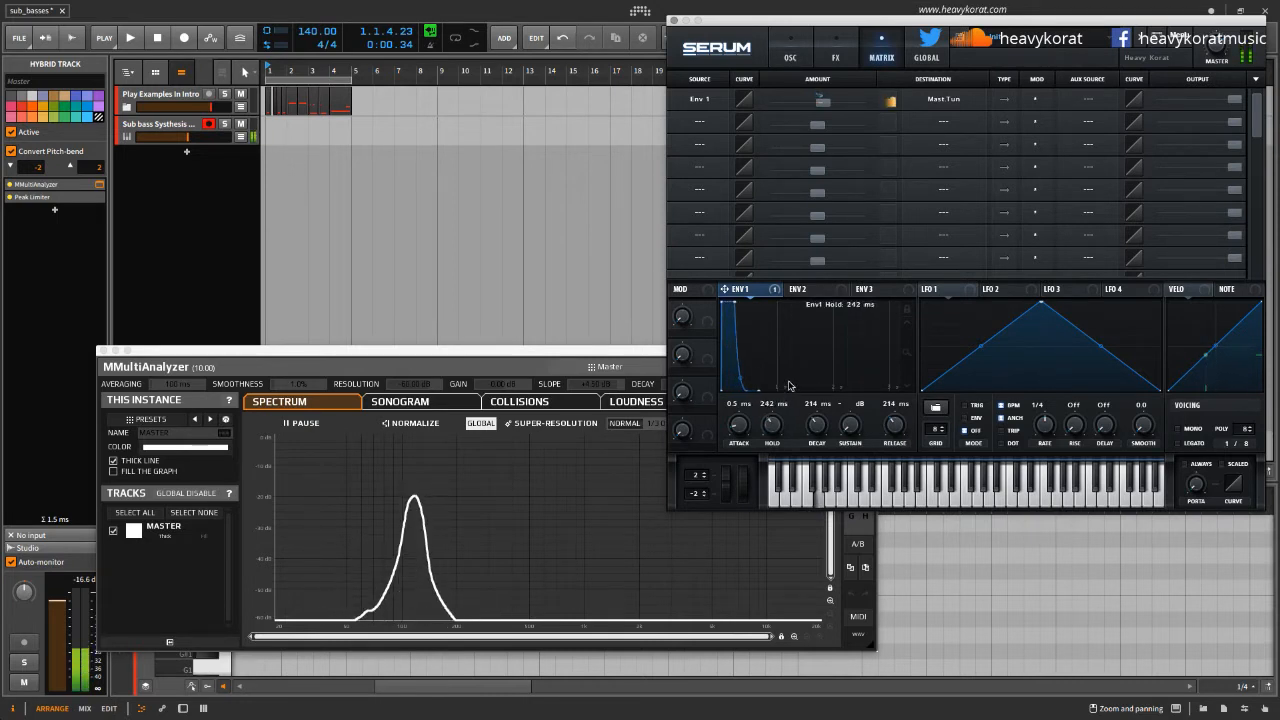
pyautogui.moveTo(857, 430); pyautogui.dragTo(895, 348)
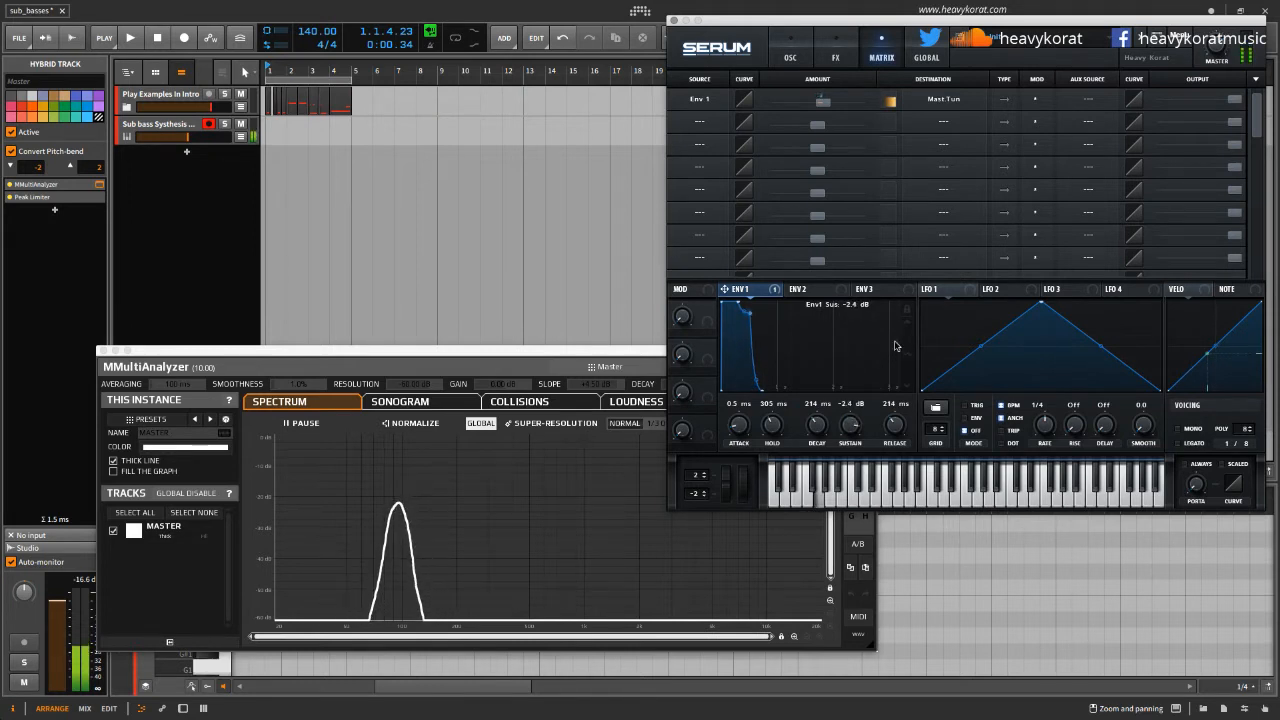
pyautogui.moveTo(852, 430)
pyautogui.mouseDown()
pyautogui.moveTo(849, 463)
pyautogui.moveTo(834, 436)
pyautogui.mouseUp()
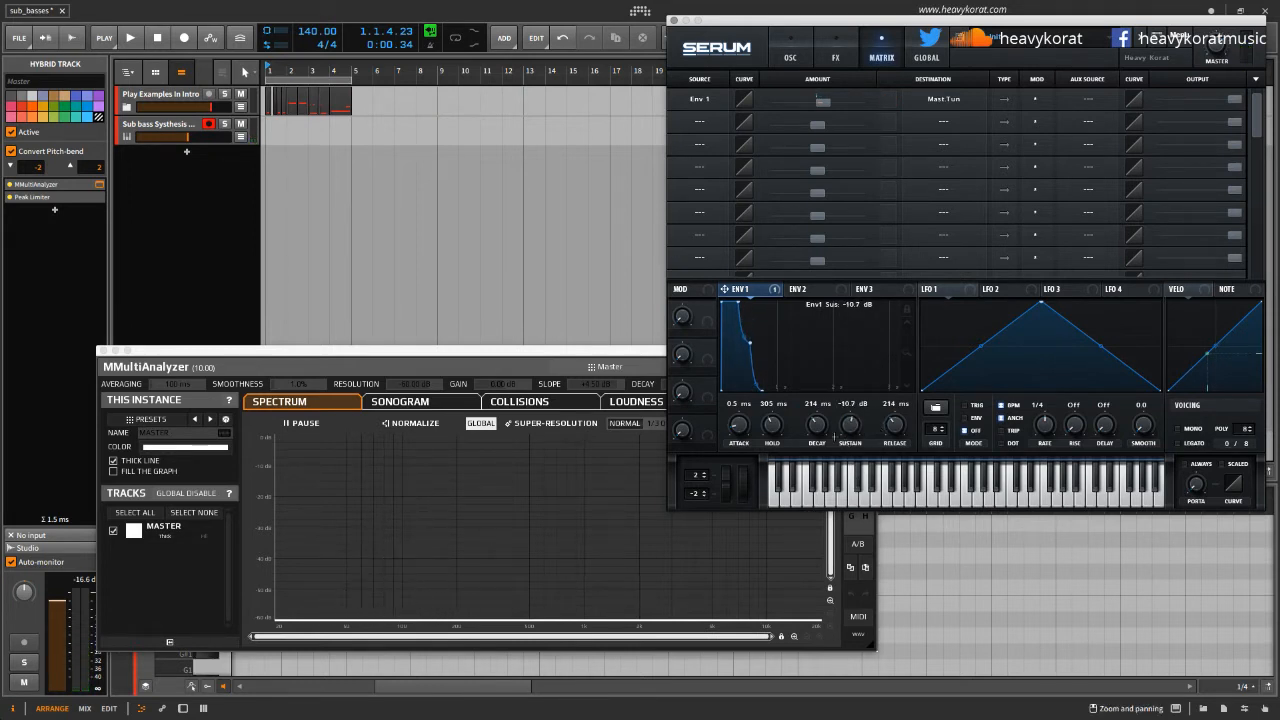
pyautogui.click(766, 292)
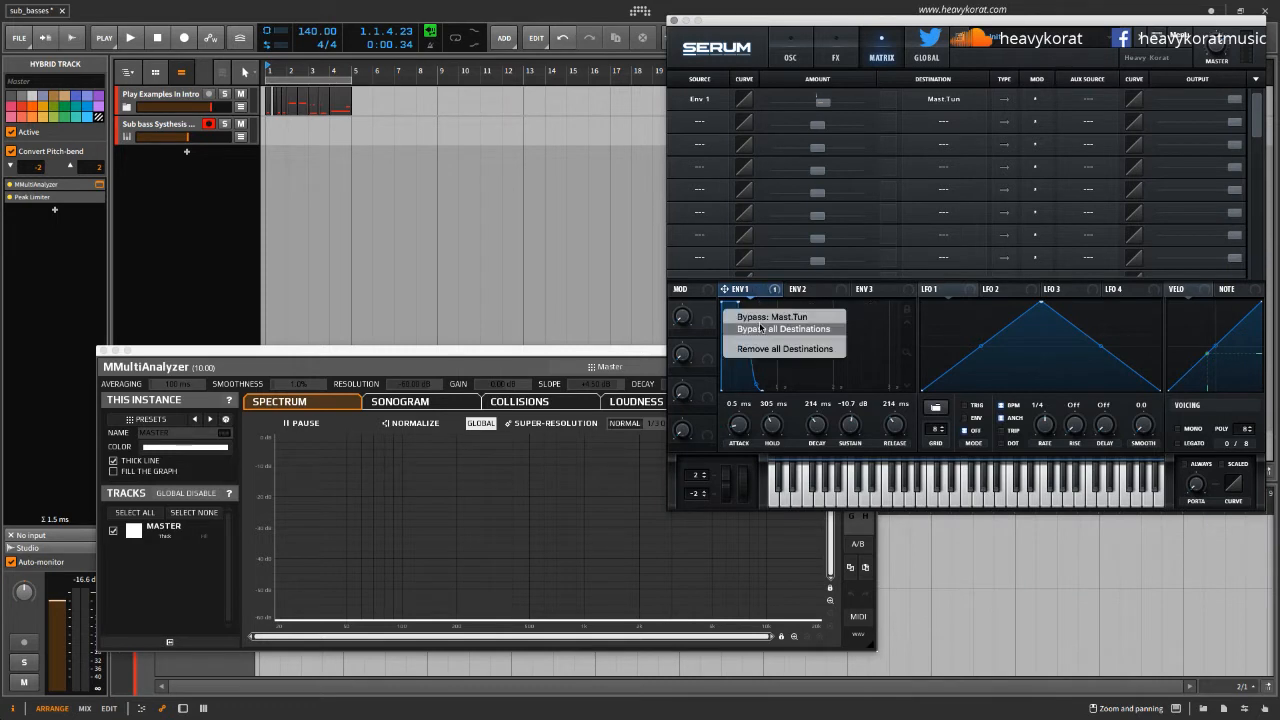
pyautogui.click(767, 318)
pyautogui.click(778, 290)
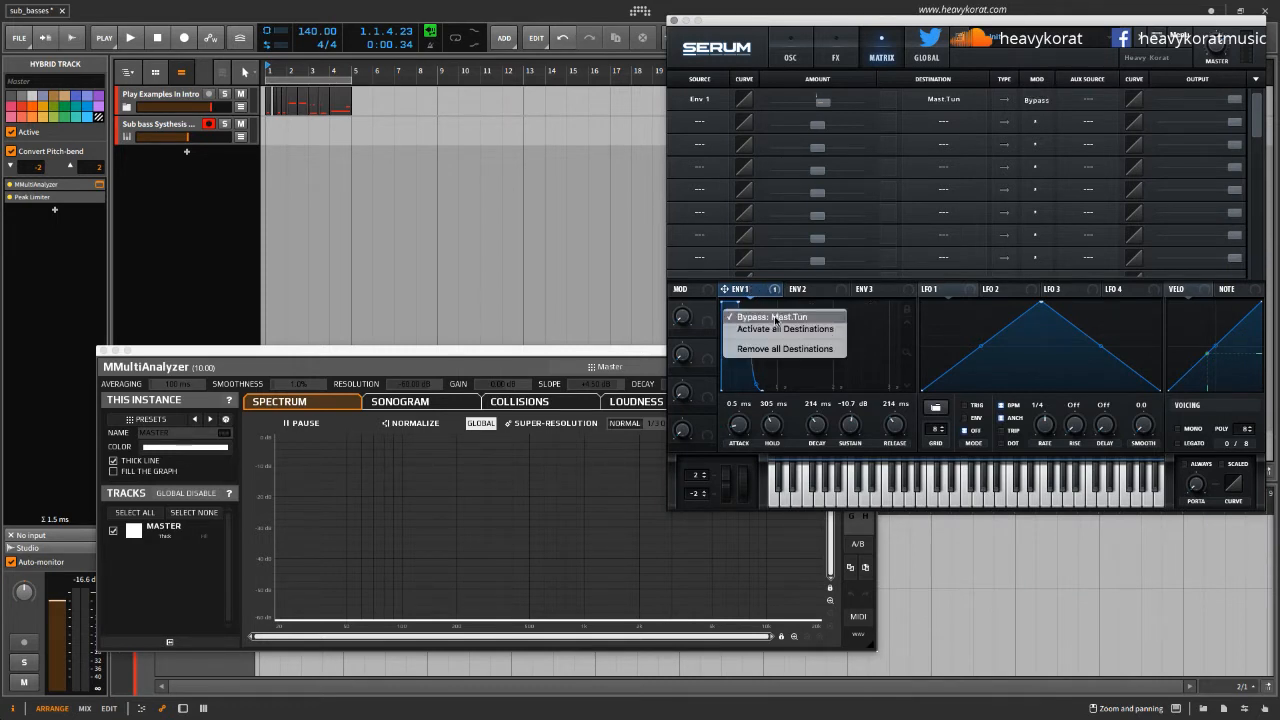
pyautogui.click(759, 318)
# Remove all of Env 1's modulation destinations and reset its sustain to 0.0 dB
pyautogui.rightClick(756, 290)
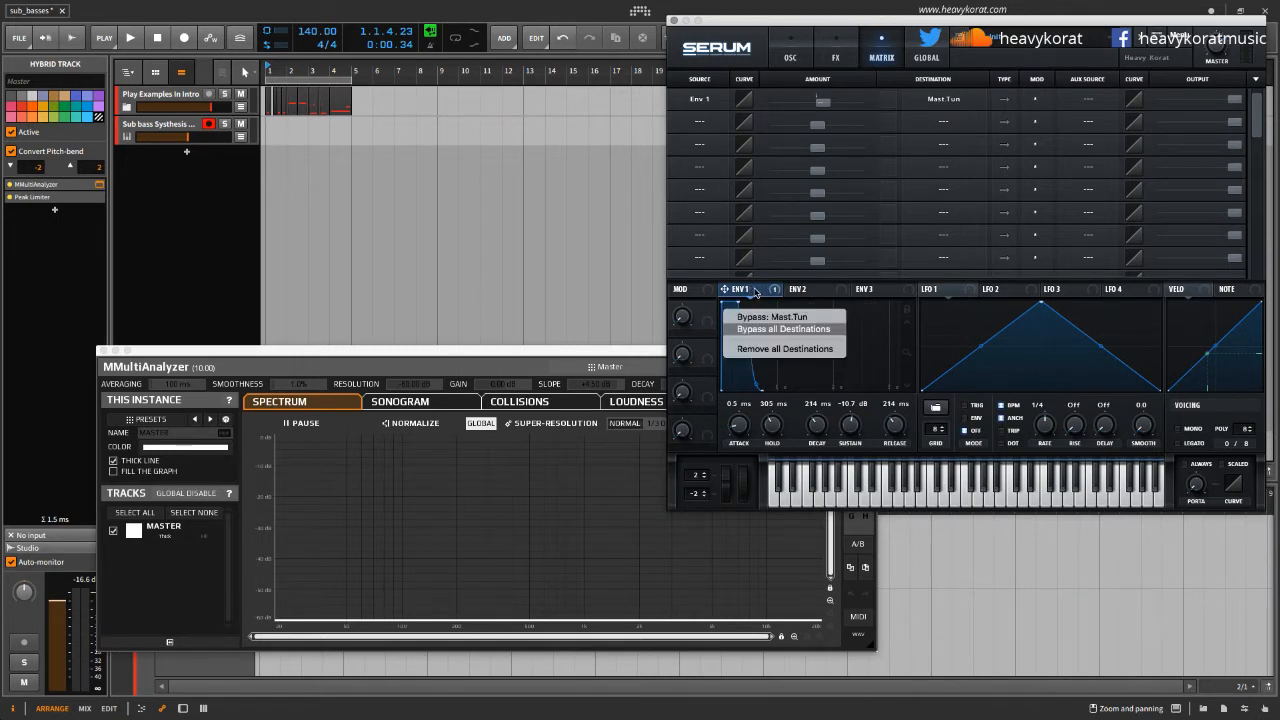
pyautogui.click(769, 349)
pyautogui.doubleClick(848, 425)
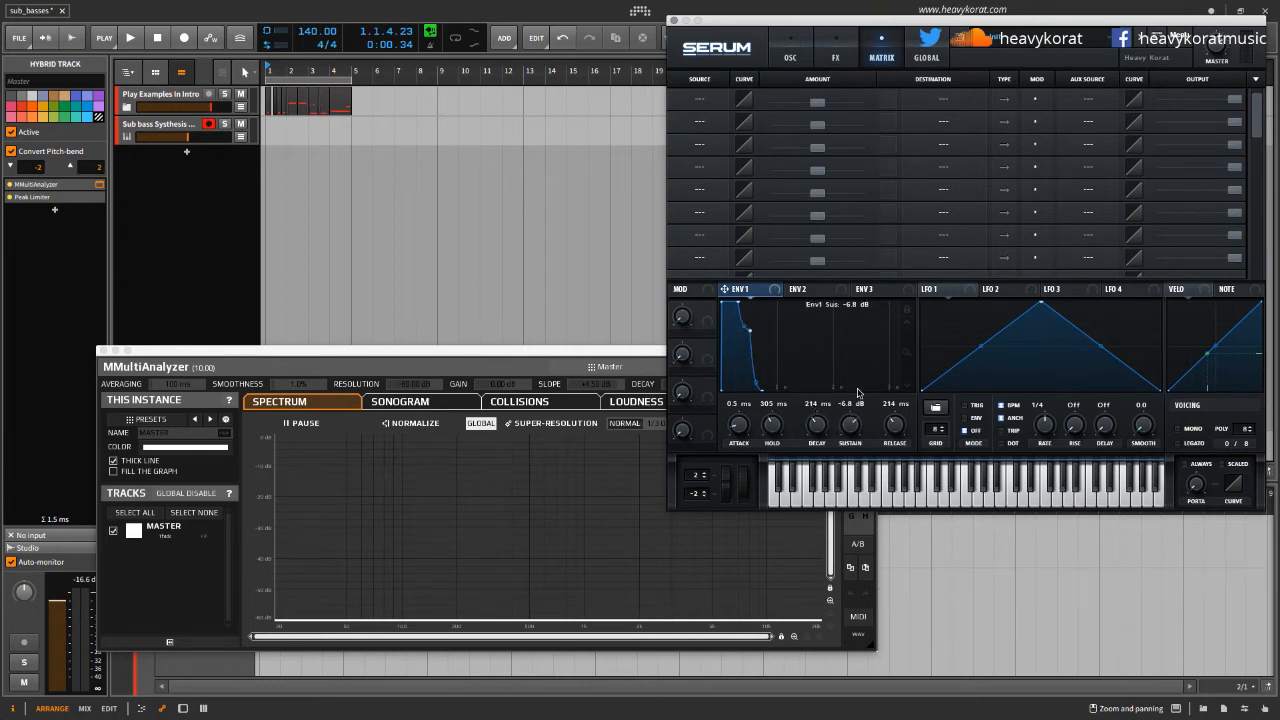
# Set the first matrix row's source to Env 2 and reset Env 1's decay to 1.00 s and release to 15 ms
pyautogui.click(702, 100)
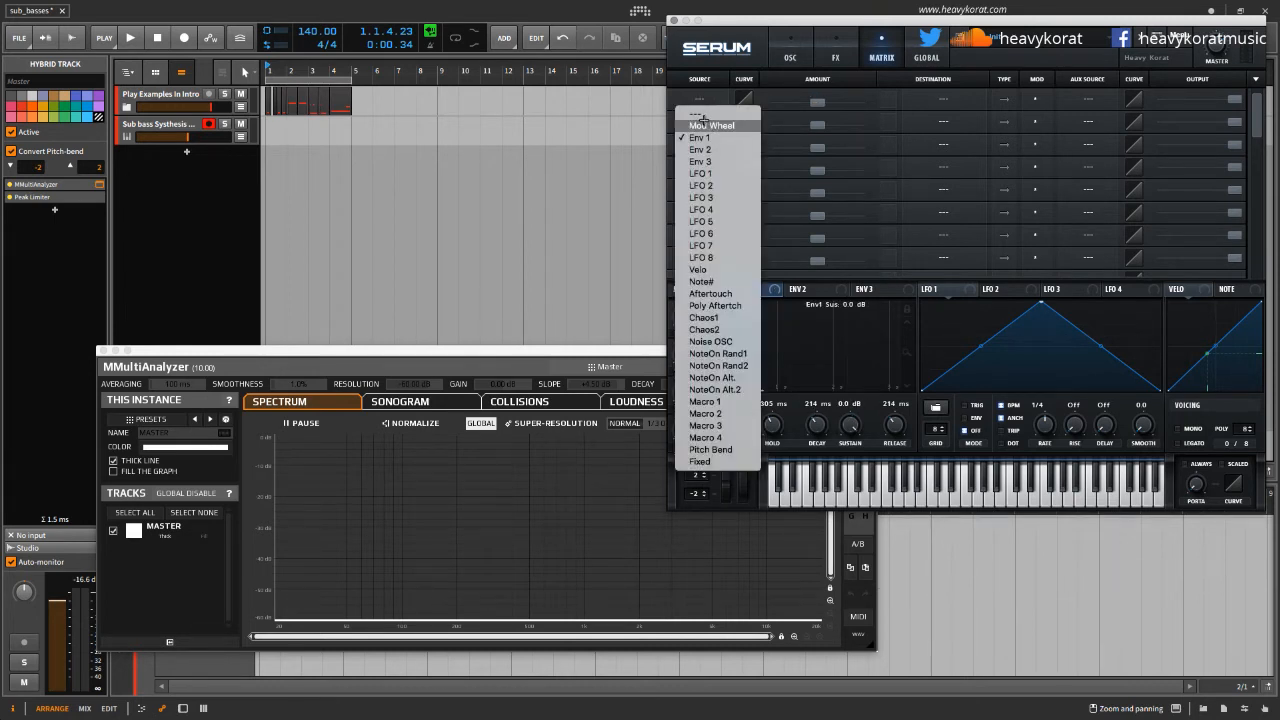
pyautogui.click(700, 149)
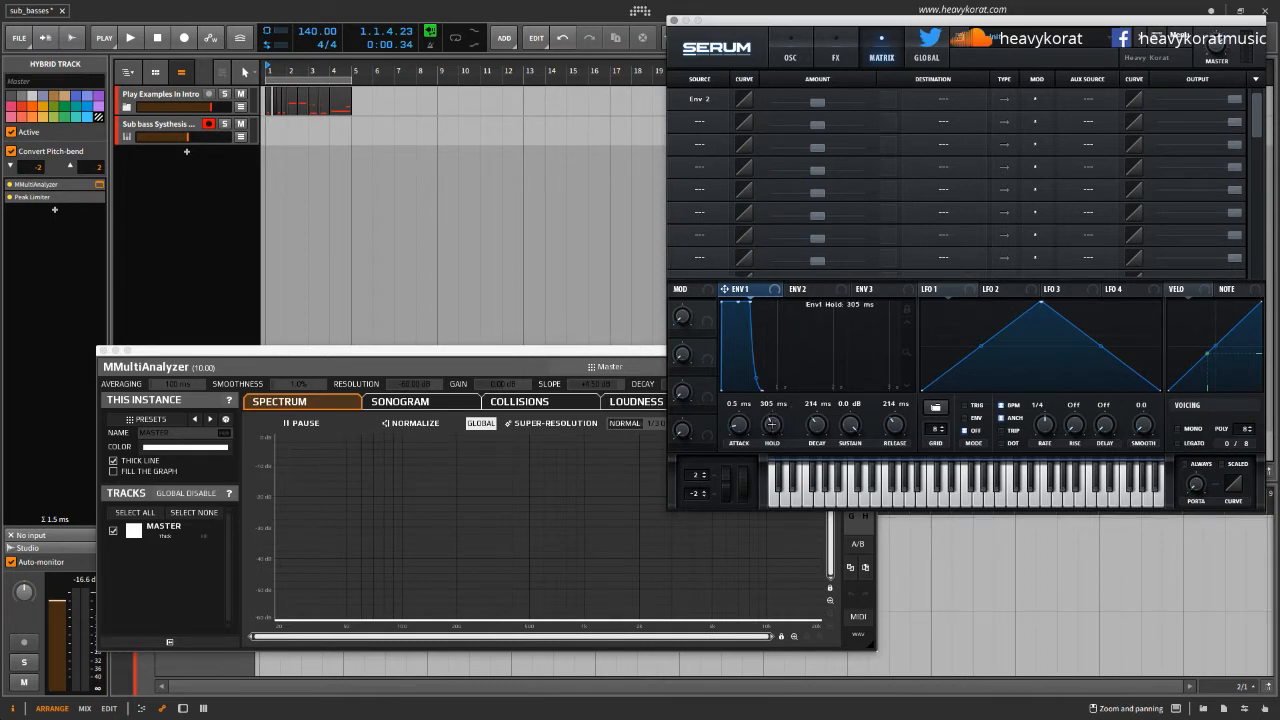
pyautogui.rightClick(816, 426)
pyautogui.click(840, 502)
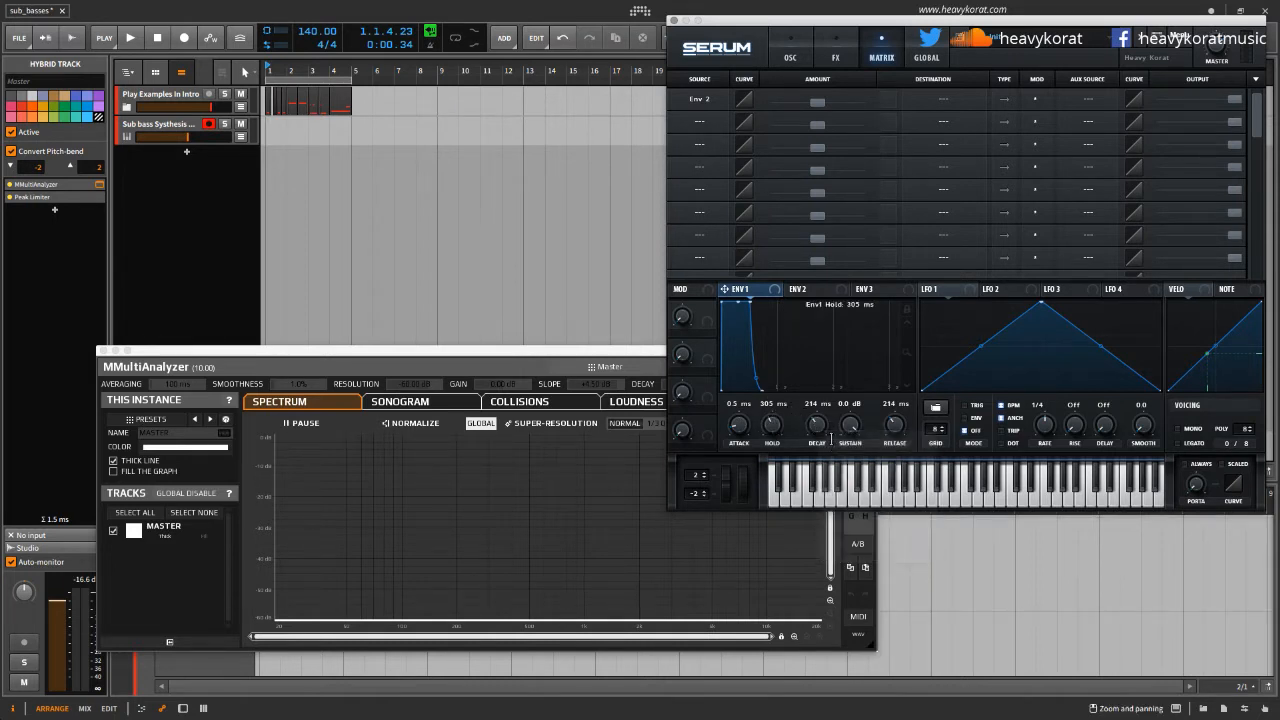
pyautogui.rightClick(894, 426)
pyautogui.click(937, 502)
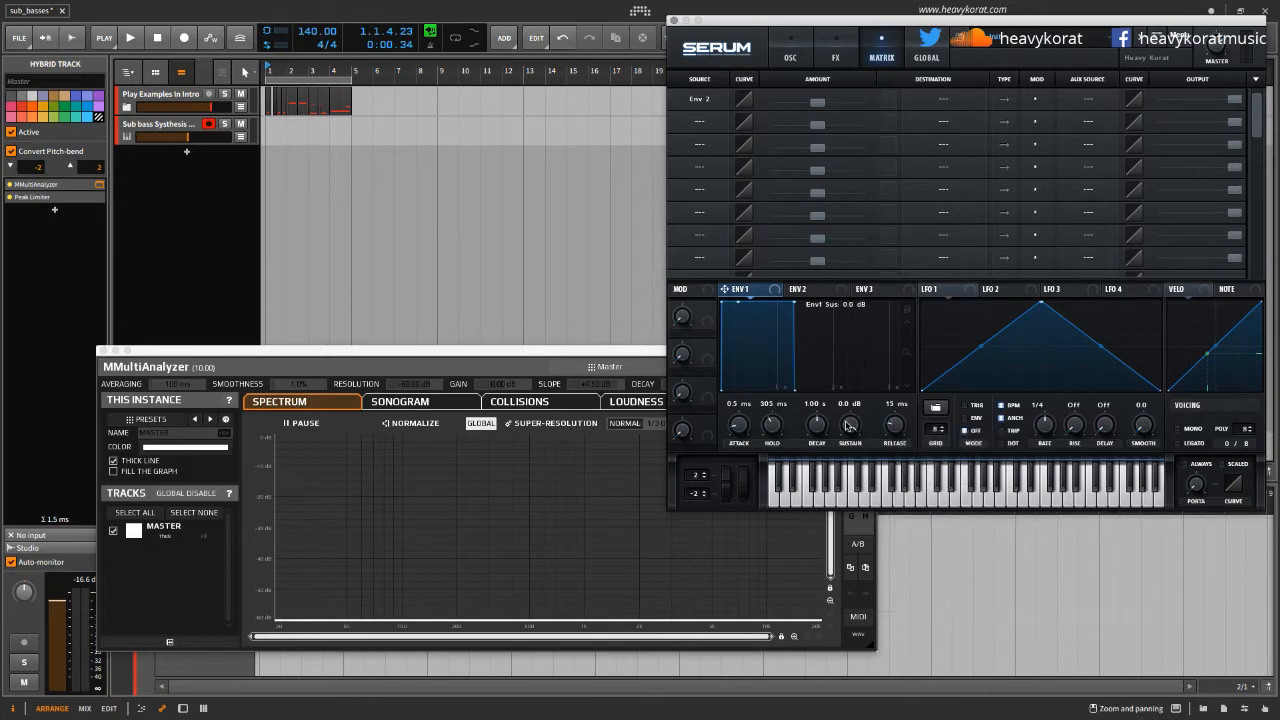
# Set Env 2's decay and release to 429 ms and bend its release curve outward
pyautogui.click(800, 289)
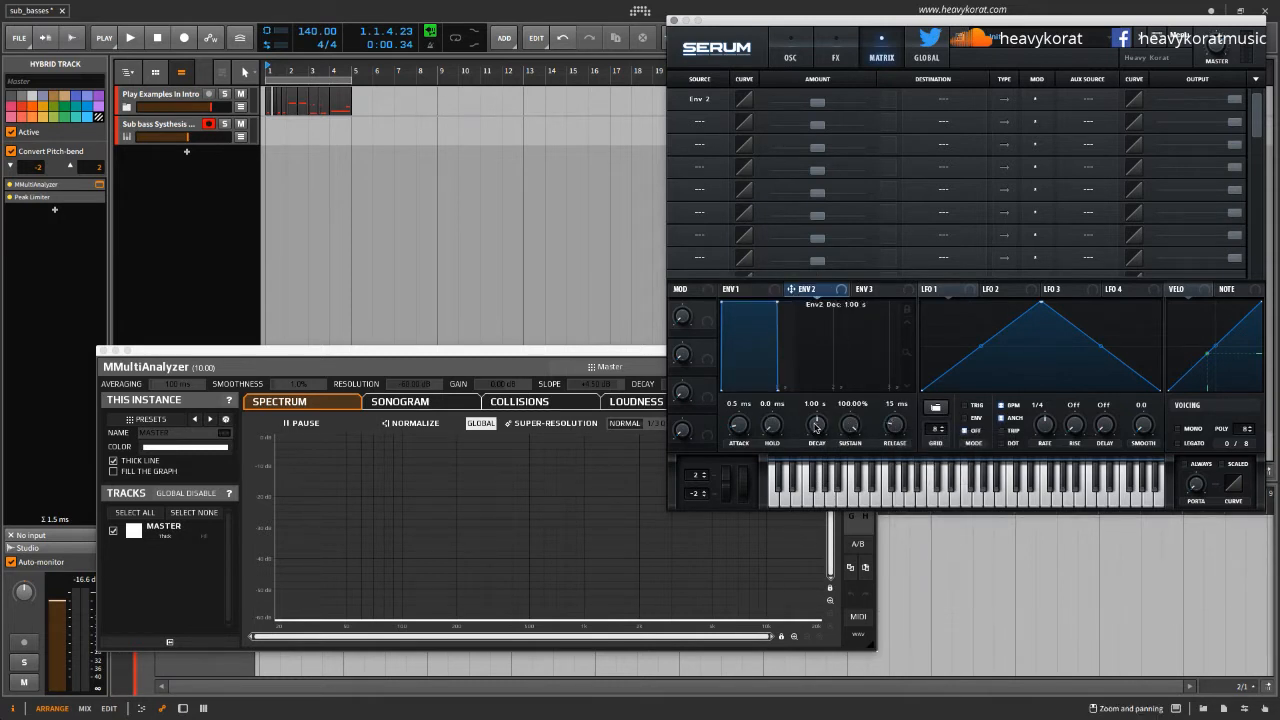
pyautogui.moveTo(818, 424); pyautogui.dragTo(894, 408)
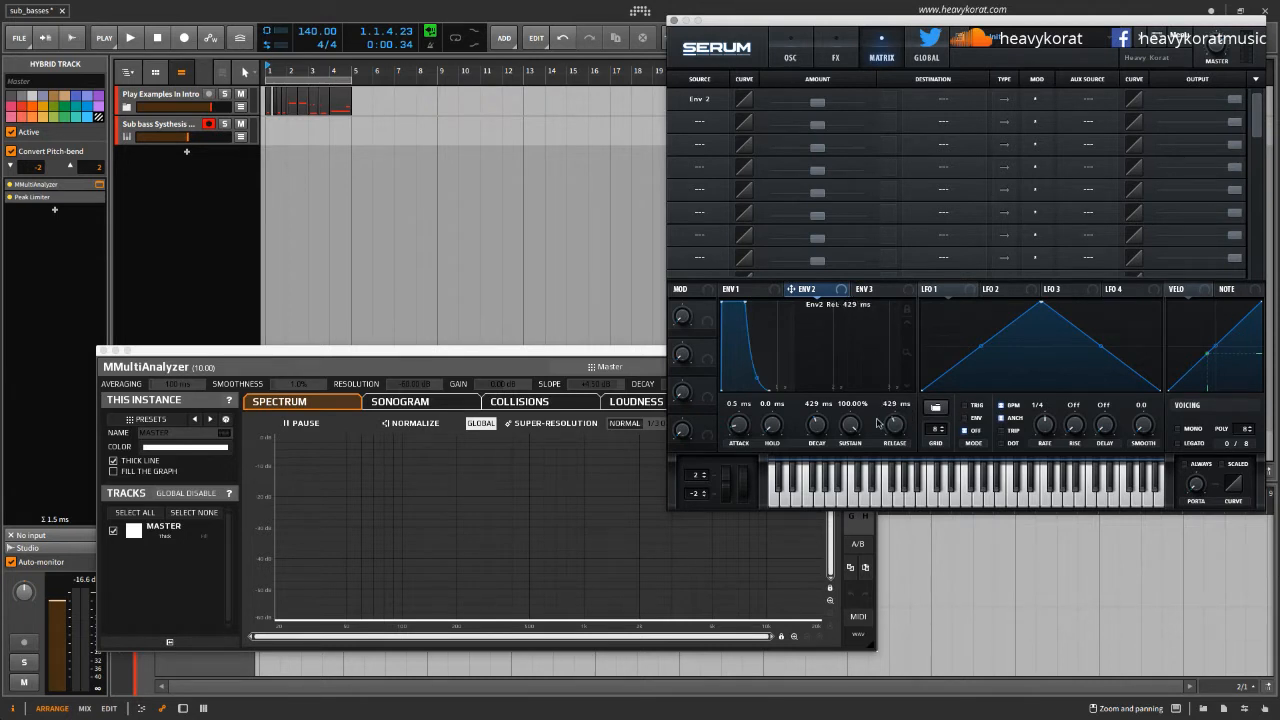
pyautogui.moveTo(757, 372); pyautogui.dragTo(773, 326)
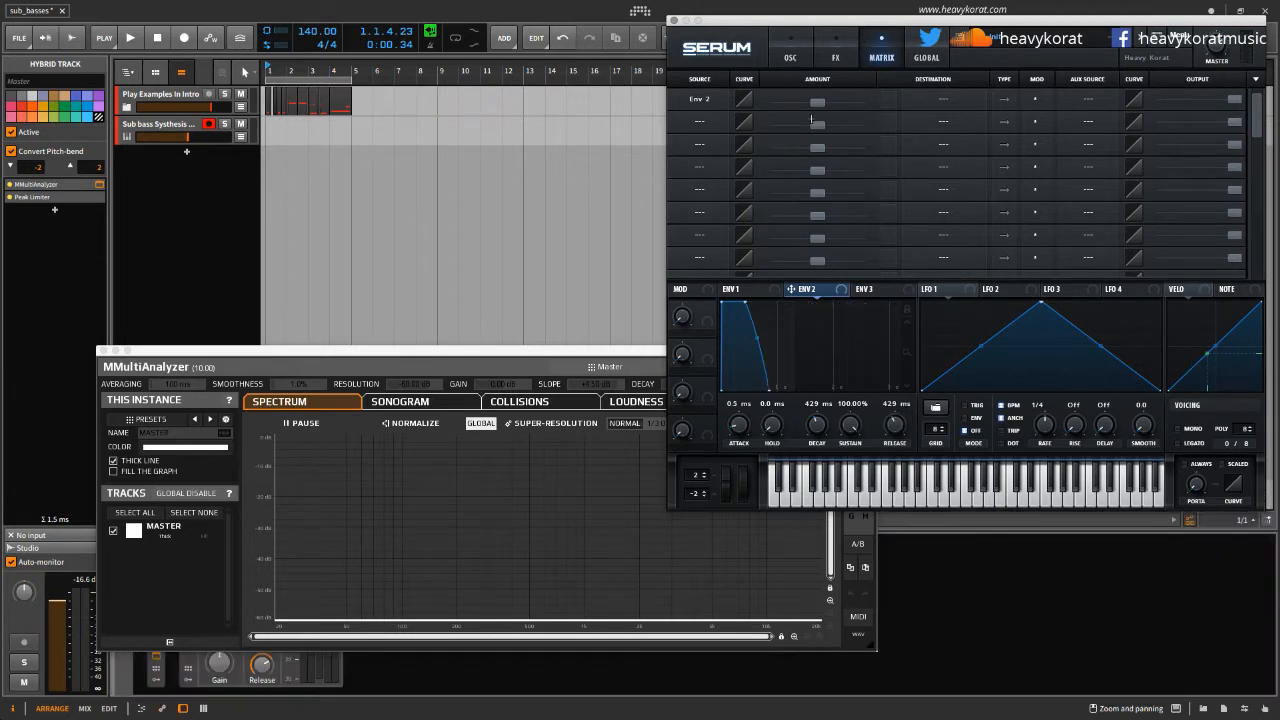
# Route Env 2 to the global Mast.Tun destination in the first matrix row with a small positive amount
pyautogui.click(903, 129)
pyautogui.moveTo(974, 199)
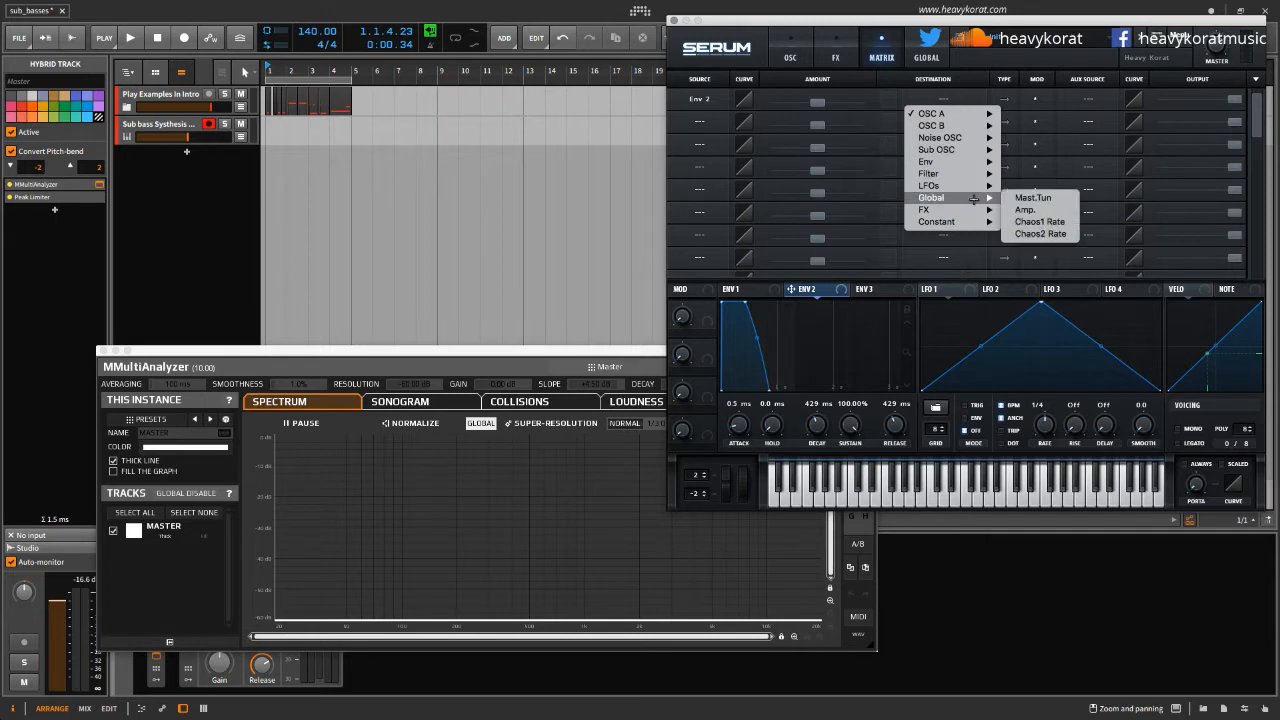
pyautogui.click(1030, 198)
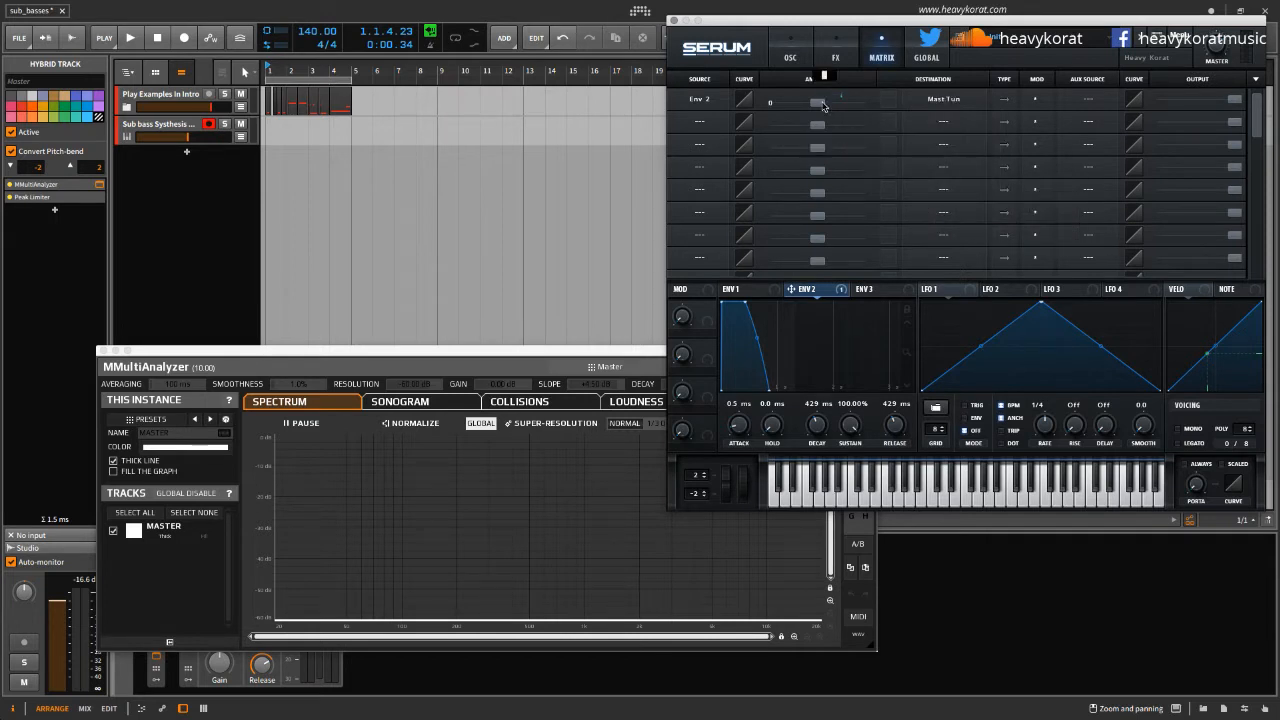
pyautogui.moveTo(823, 107); pyautogui.dragTo(824, 102)
# Set Env 2's decay to 476 ms and its sustain to 0%, and audition the pitch drop
pyautogui.moveTo(810, 423); pyautogui.dragTo(761, 600)
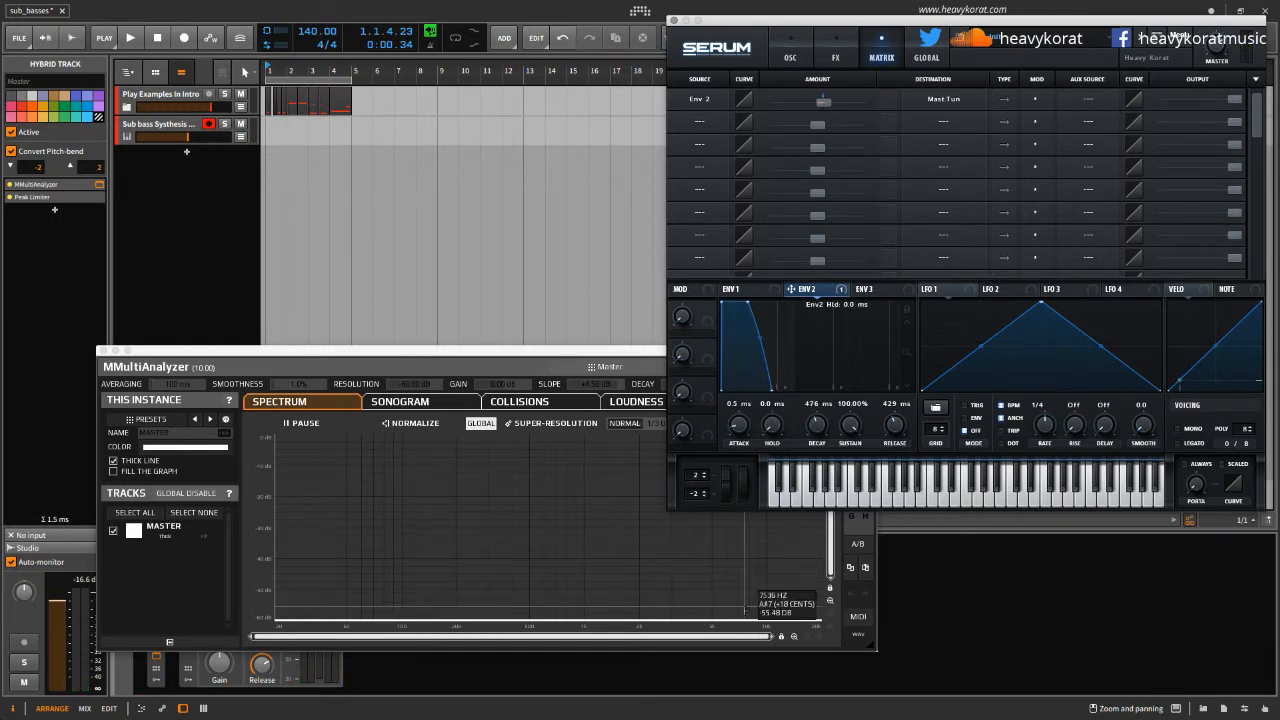
pyautogui.moveTo(850, 425); pyautogui.dragTo(850, 560)
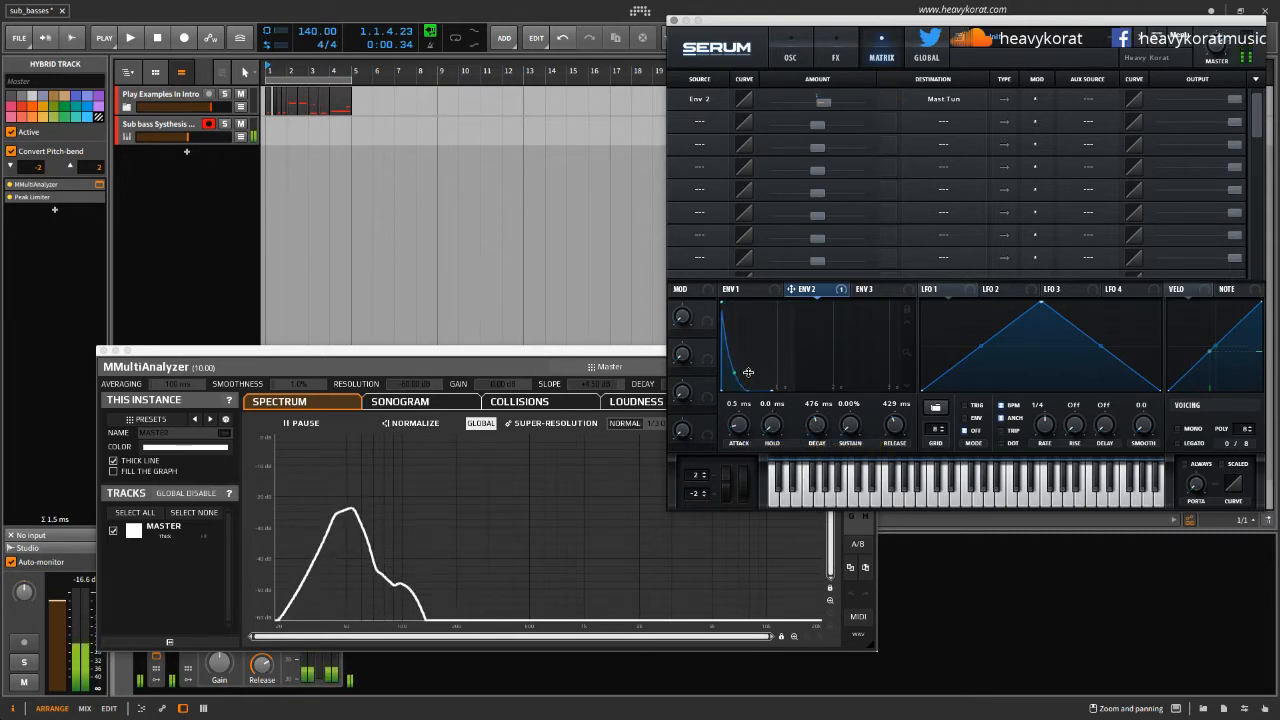
pyautogui.press('m')
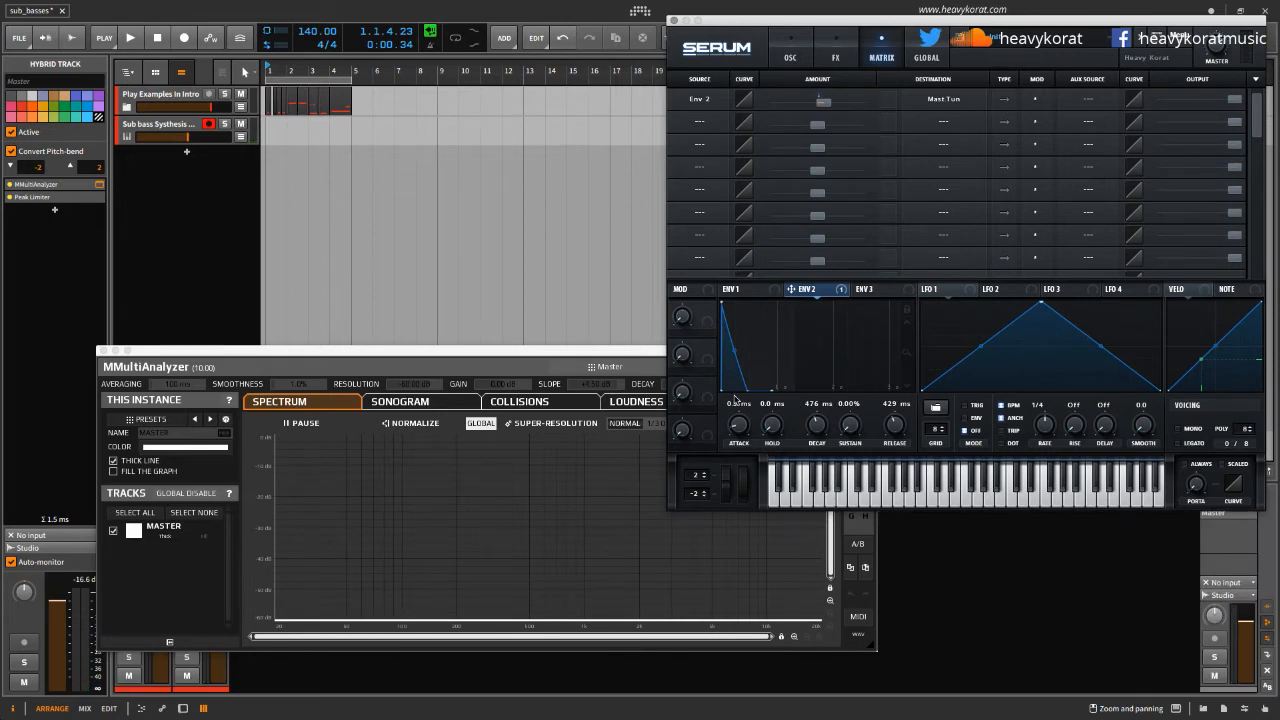
# Change the source of the Mast.Tun modulation to LFO 1 and audition it
pyautogui.click(772, 293)
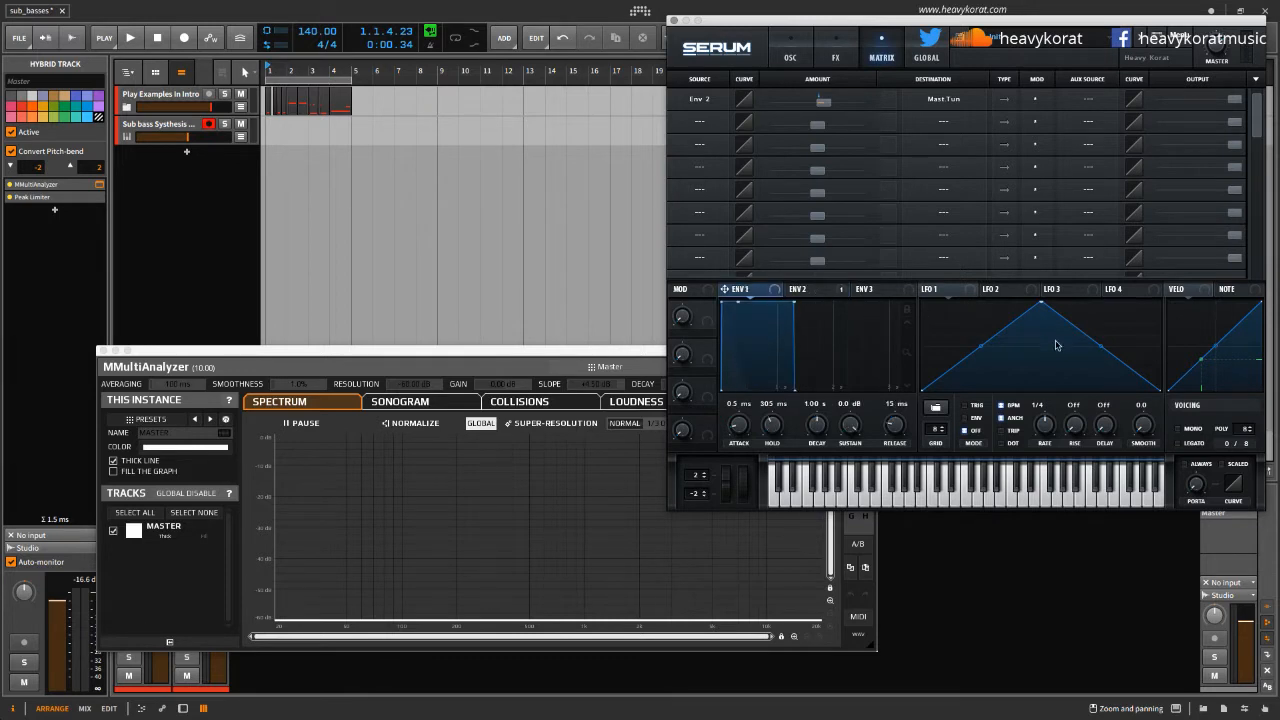
pyautogui.click(712, 100)
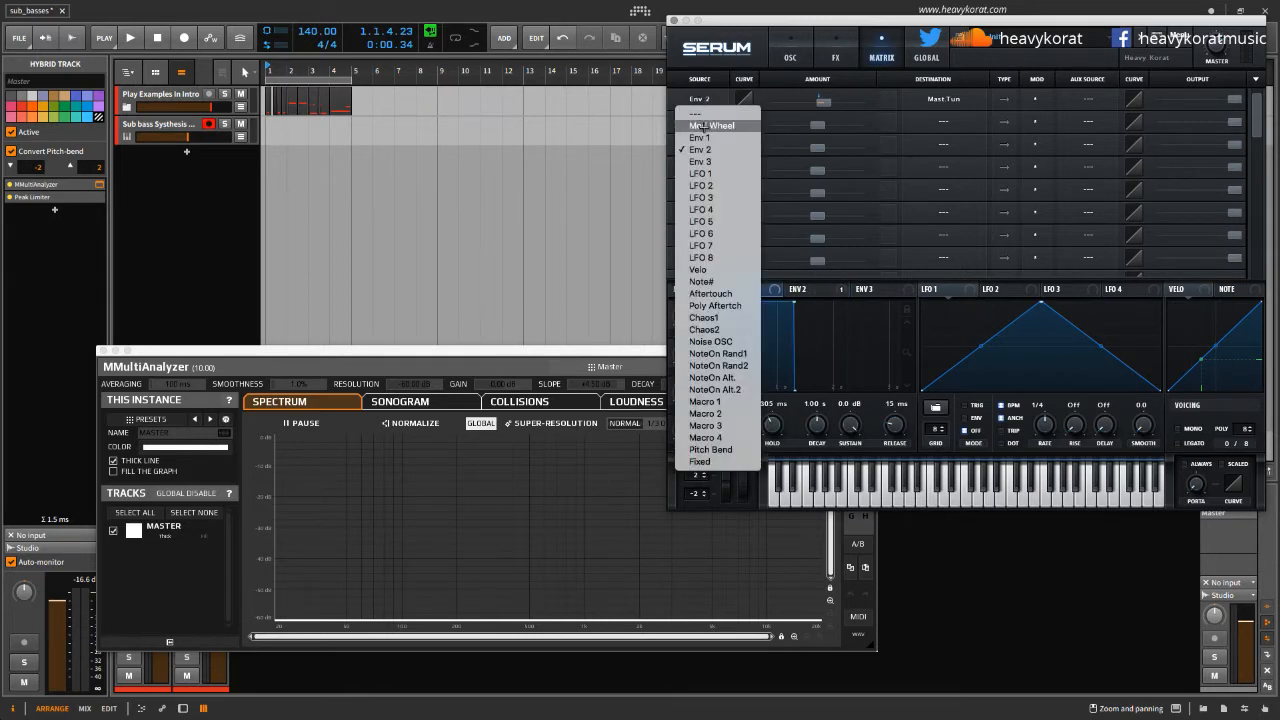
pyautogui.click(720, 173)
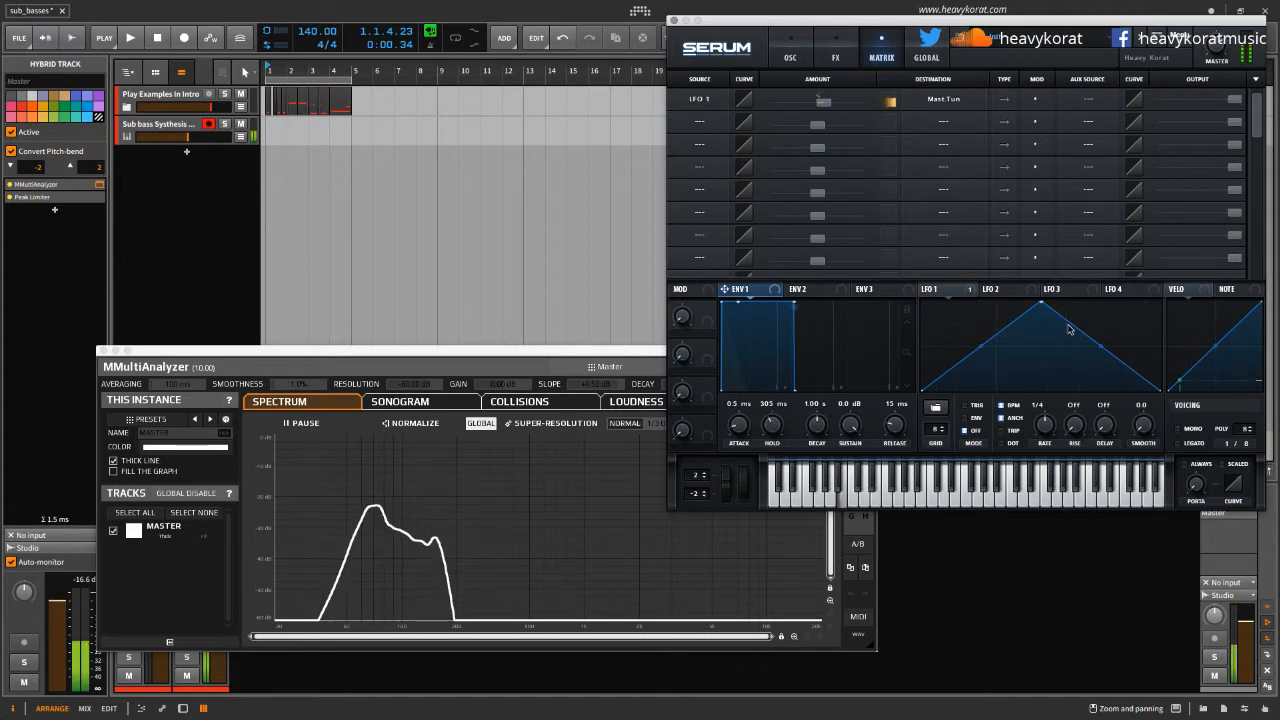
pyautogui.press('e')
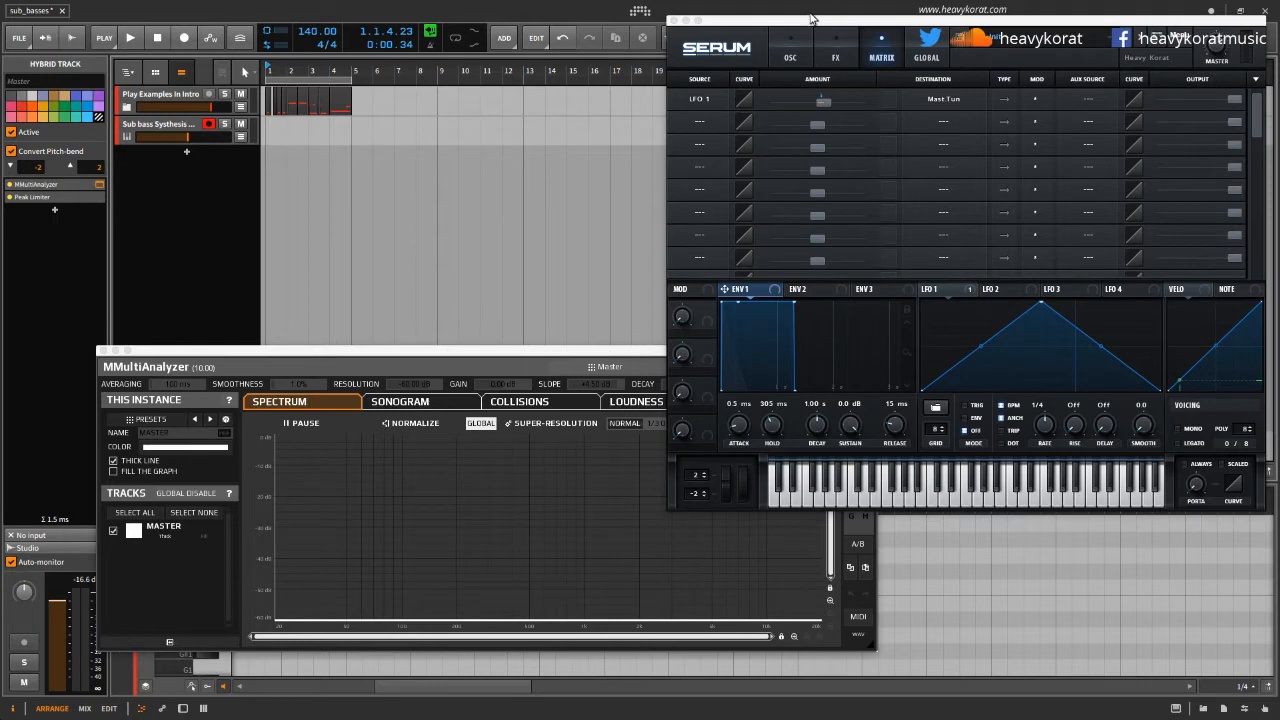
# Change the LFO 1 modulation's destination to the global Amp. parameter and give it a negative amount
pyautogui.moveTo(812, 19); pyautogui.dragTo(761, 123)
pyautogui.click(860, 208)
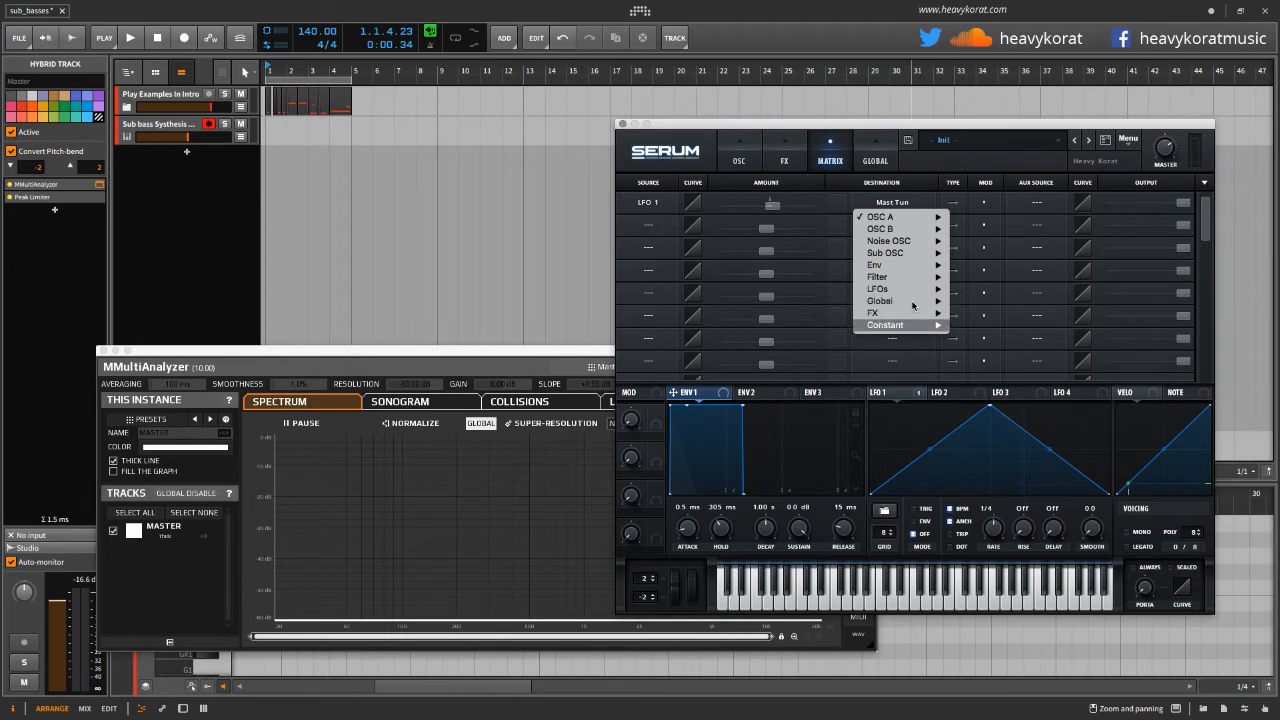
pyautogui.moveTo(892, 304)
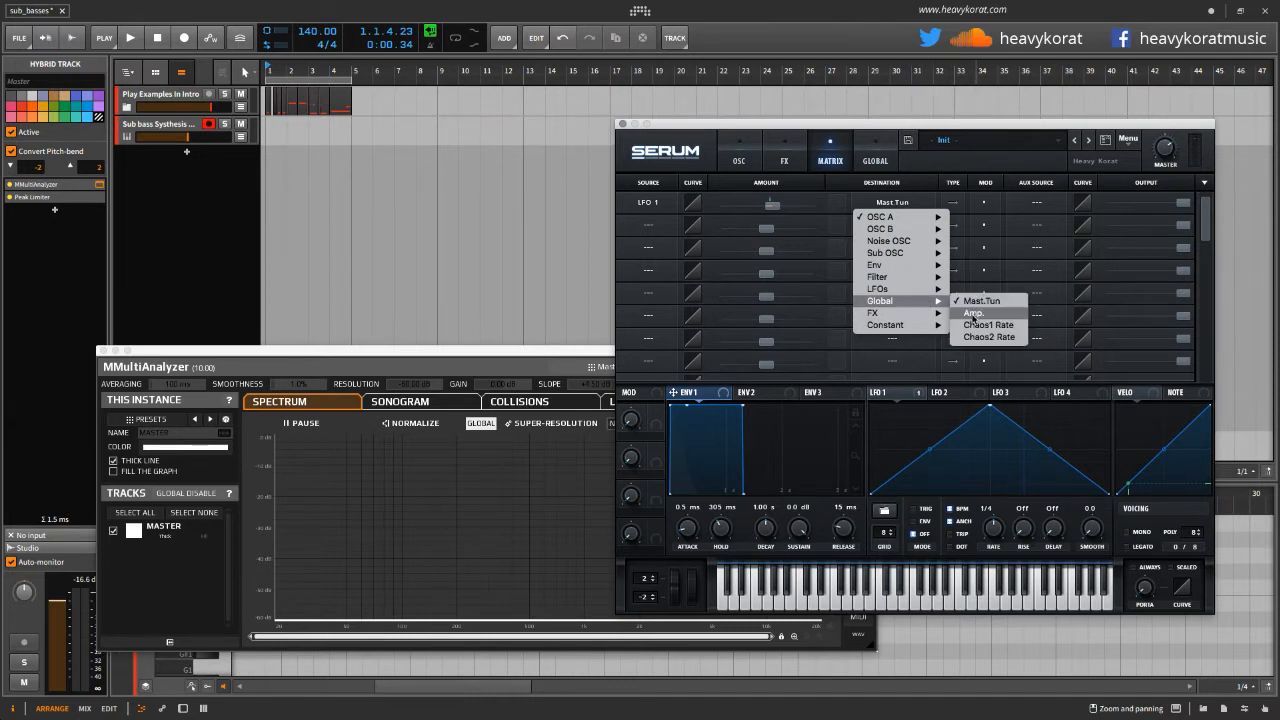
pyautogui.click(973, 314)
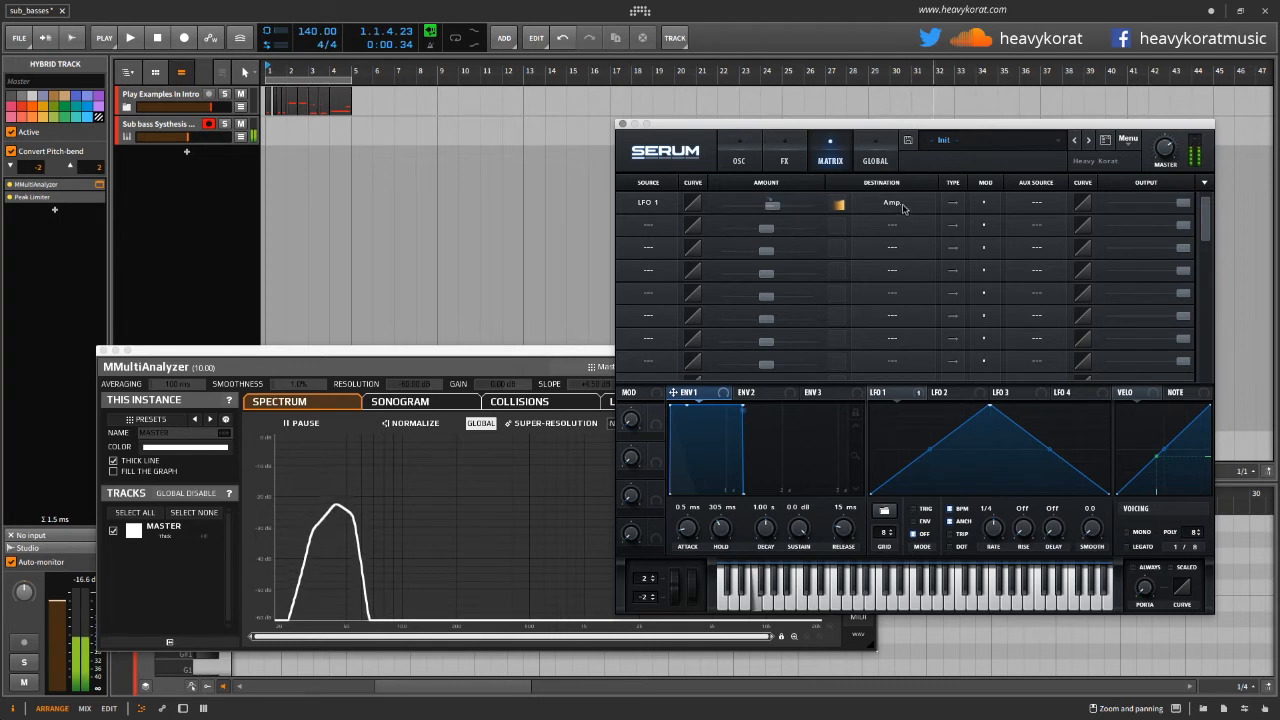
pyautogui.moveTo(772, 205); pyautogui.dragTo(734, 215)
# Reshape LFO 1 into a curved waveform with three peaks and two dips, and set its rate to 1/2
pyautogui.moveTo(930, 450); pyautogui.dragTo(931, 492)
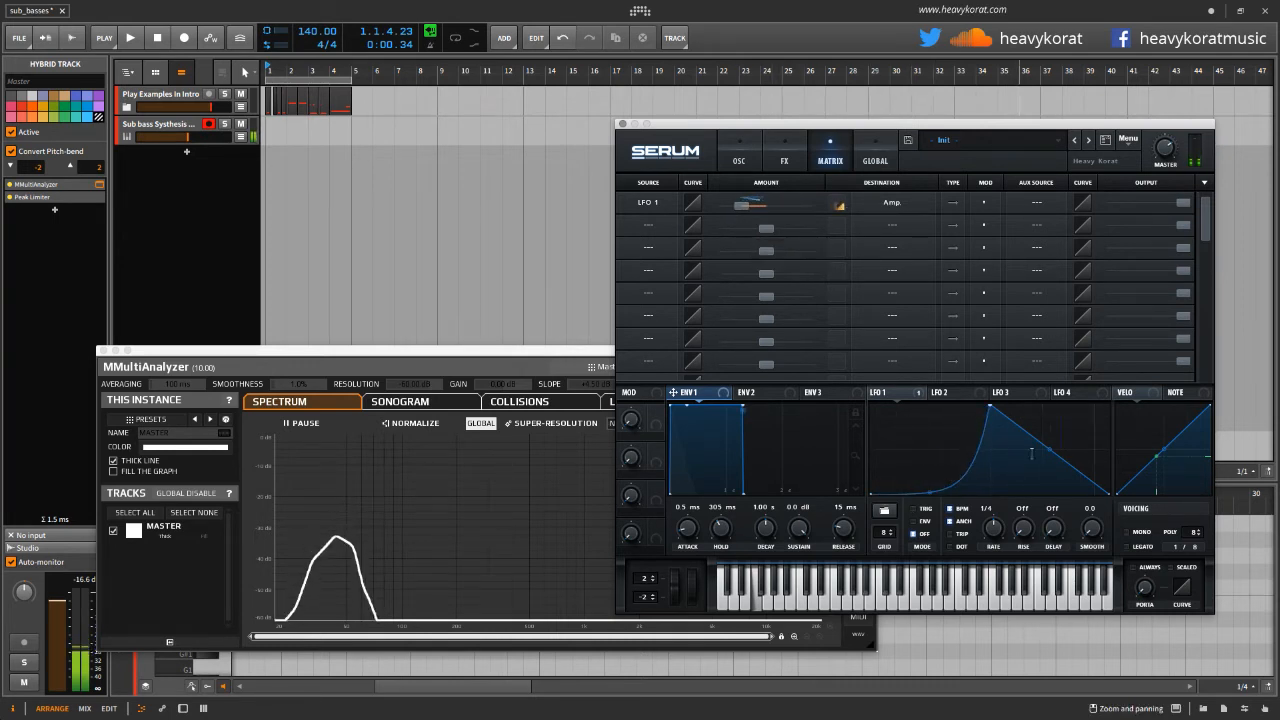
pyautogui.moveTo(1032, 452); pyautogui.dragTo(1036, 418)
pyautogui.doubleClick(894, 424)
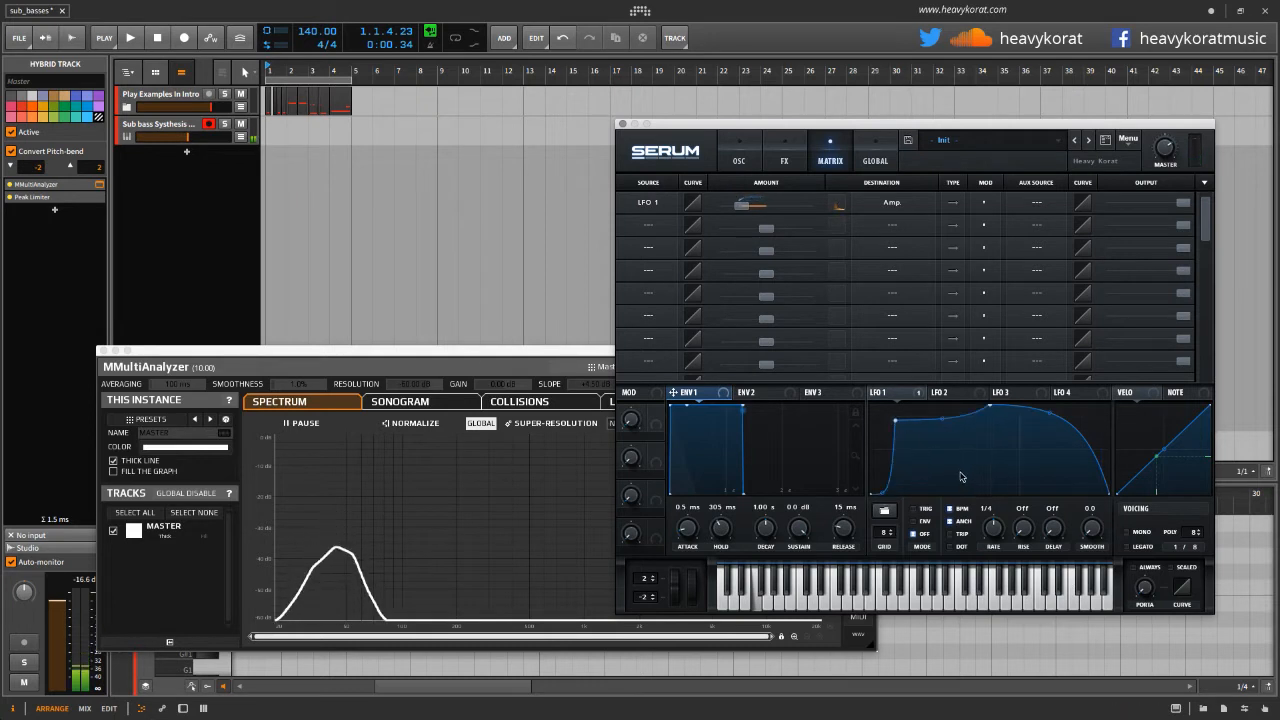
pyautogui.doubleClick(961, 477)
pyautogui.doubleClick(1058, 470)
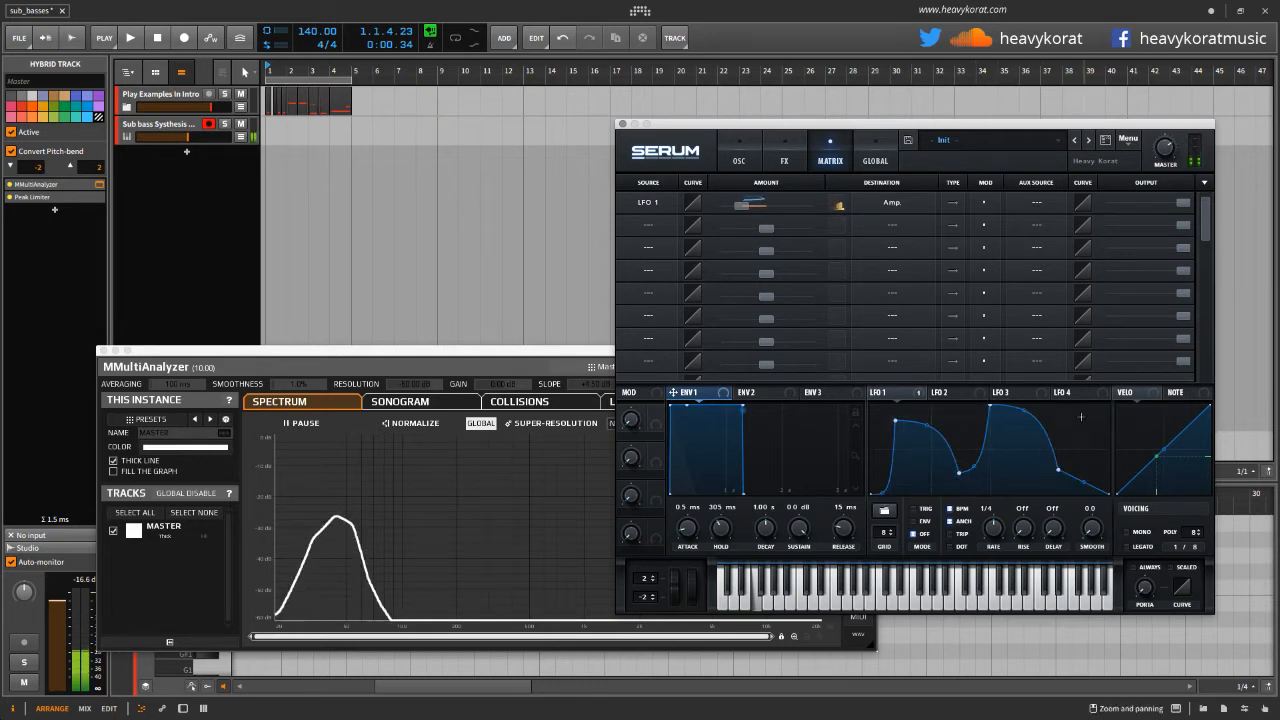
pyautogui.doubleClick(1082, 411)
pyautogui.moveTo(1058, 470); pyautogui.dragTo(1036, 487)
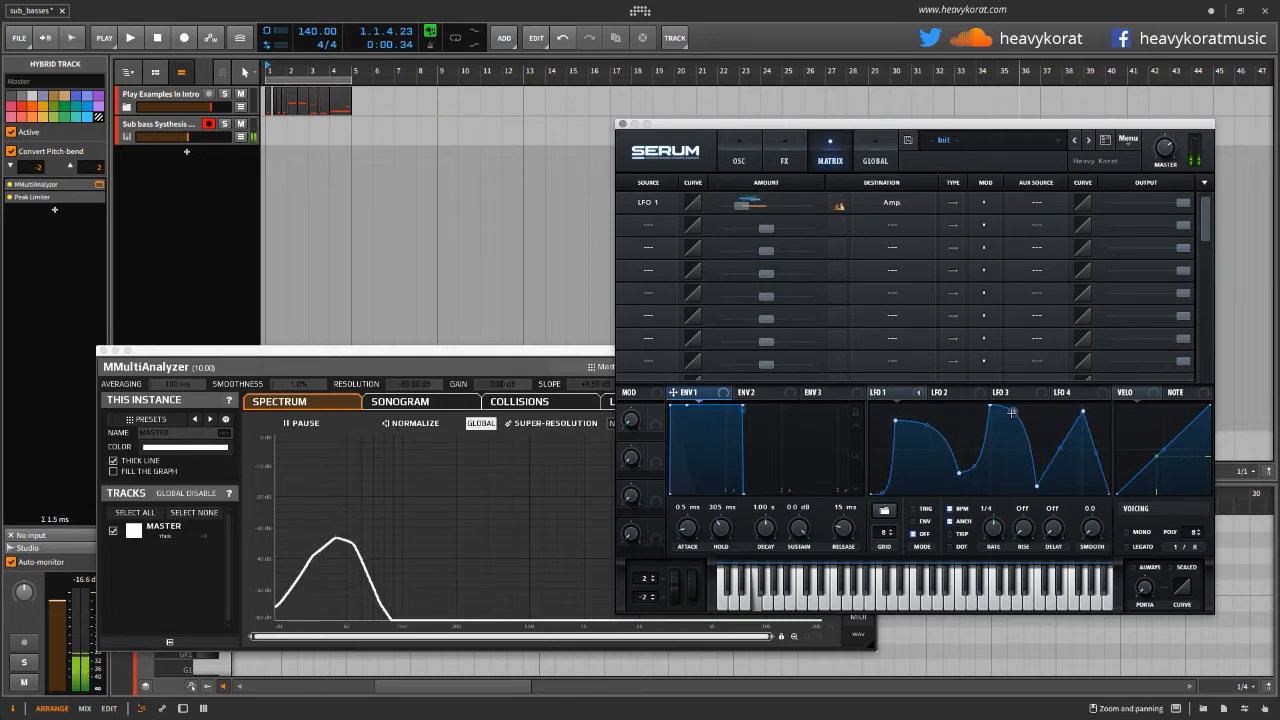
pyautogui.moveTo(1012, 412); pyautogui.dragTo(1012, 470)
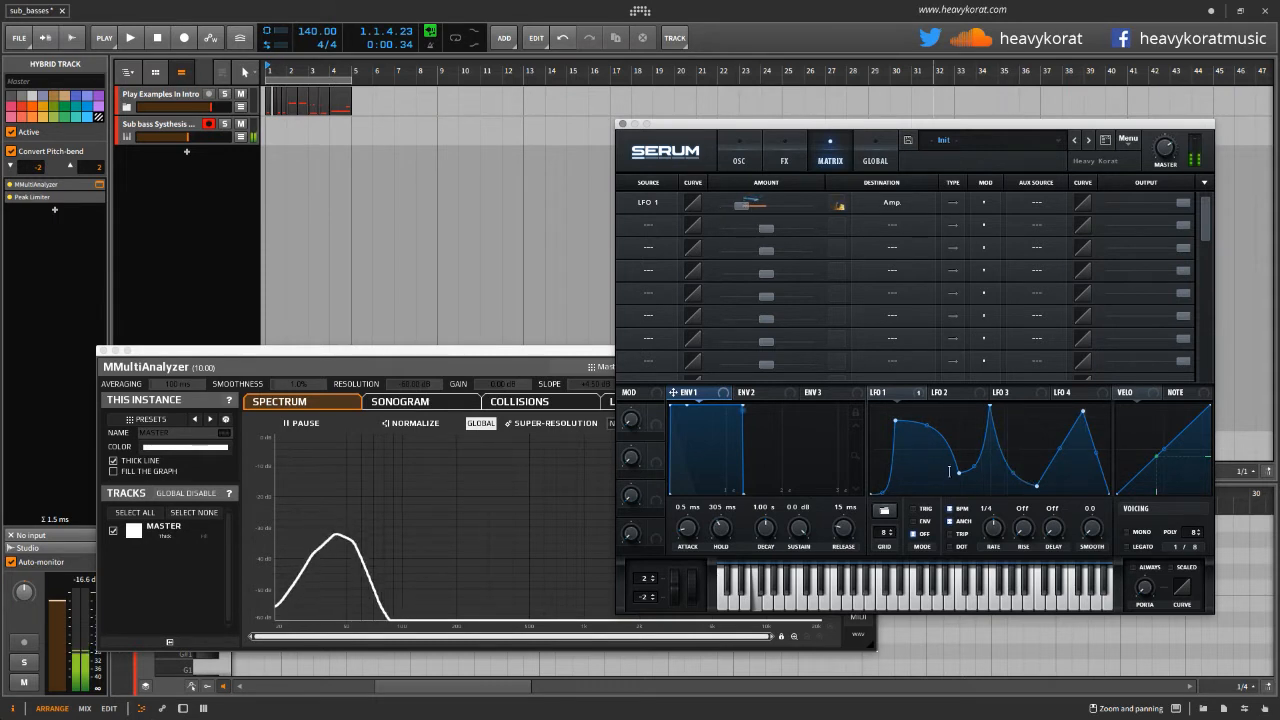
pyautogui.moveTo(993, 530); pyautogui.dragTo(997, 547)
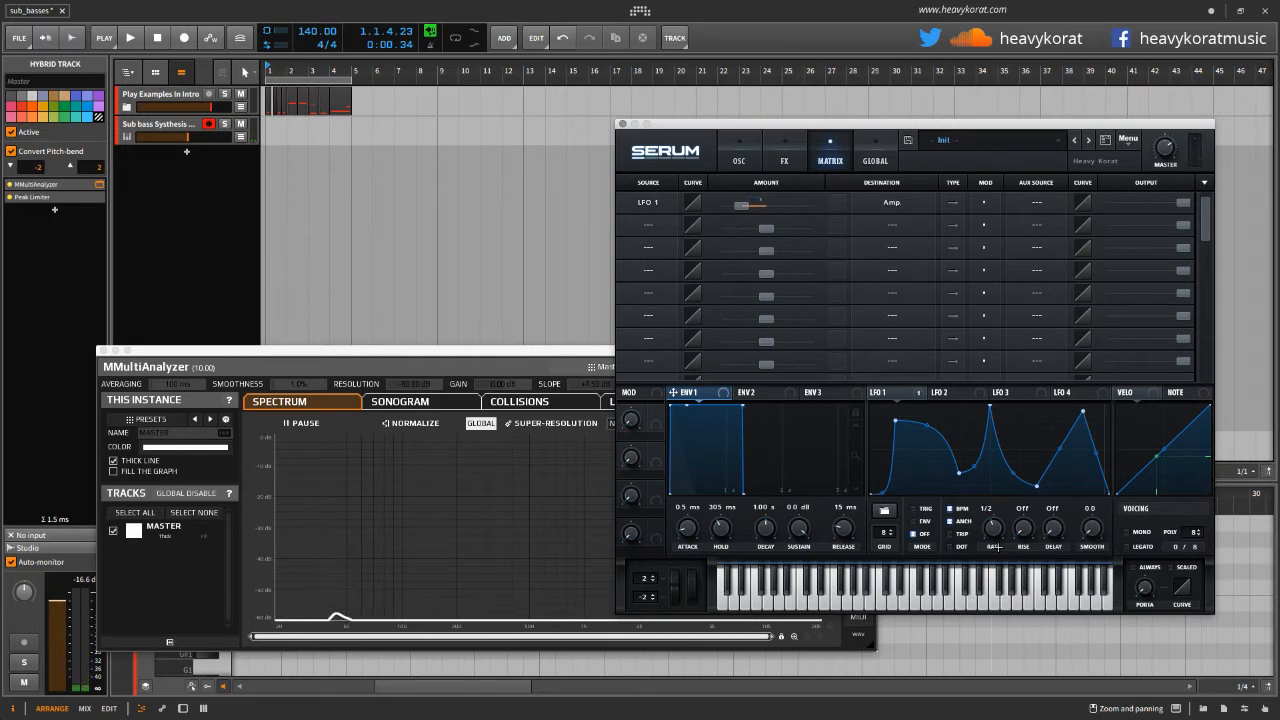
pyautogui.press('a')
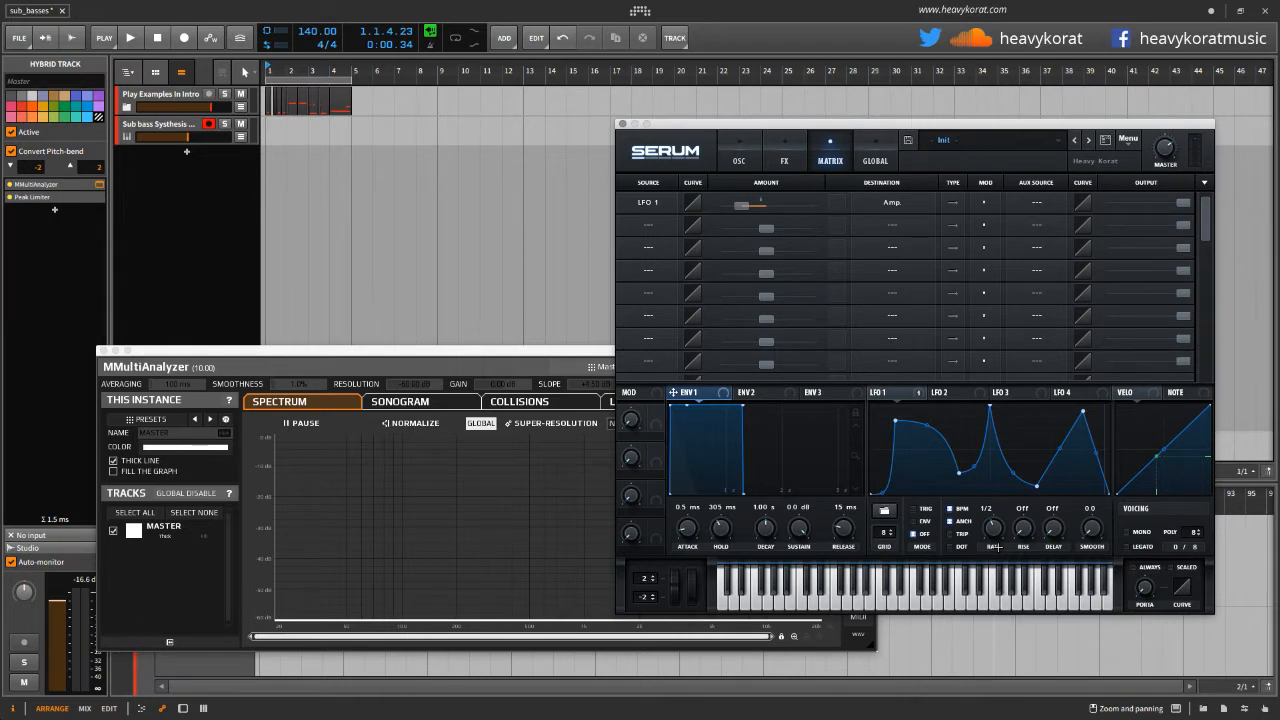
# Return to Serum's oscillator page and initialize the preset
pyautogui.click(739, 150)
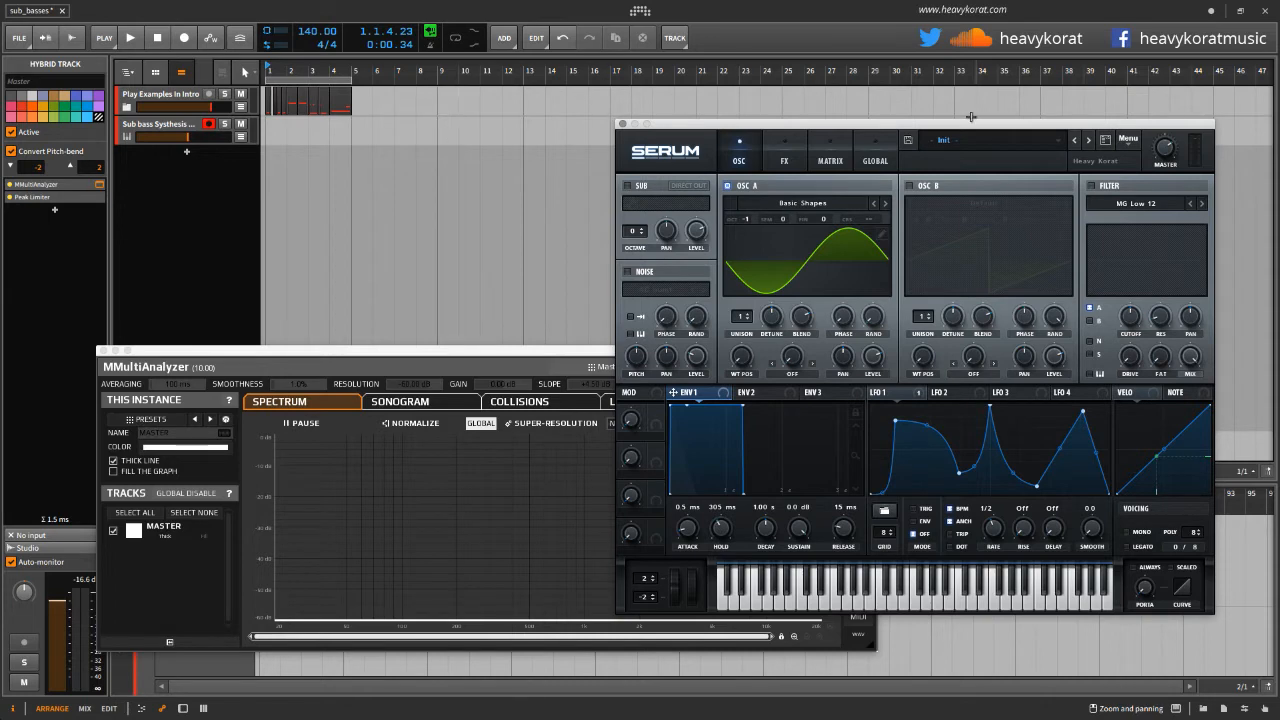
pyautogui.moveTo(975, 121); pyautogui.dragTo(865, 103)
pyautogui.click(1017, 121)
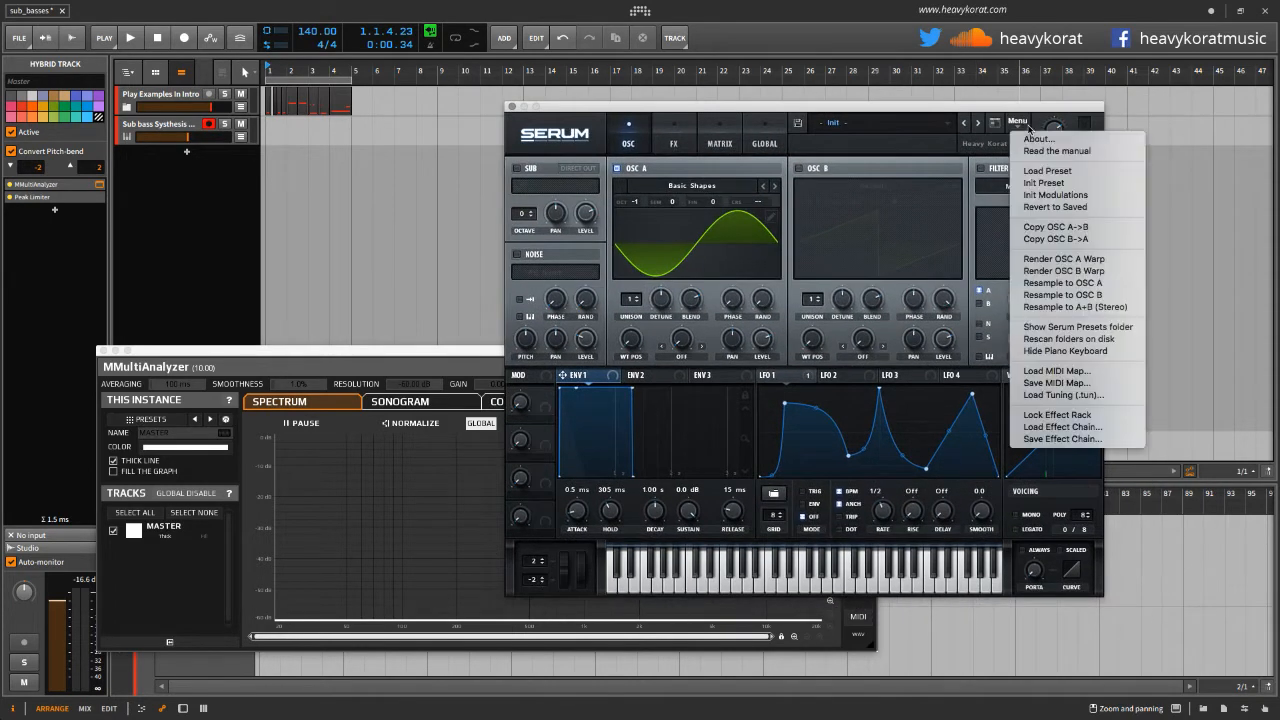
pyautogui.click(1044, 183)
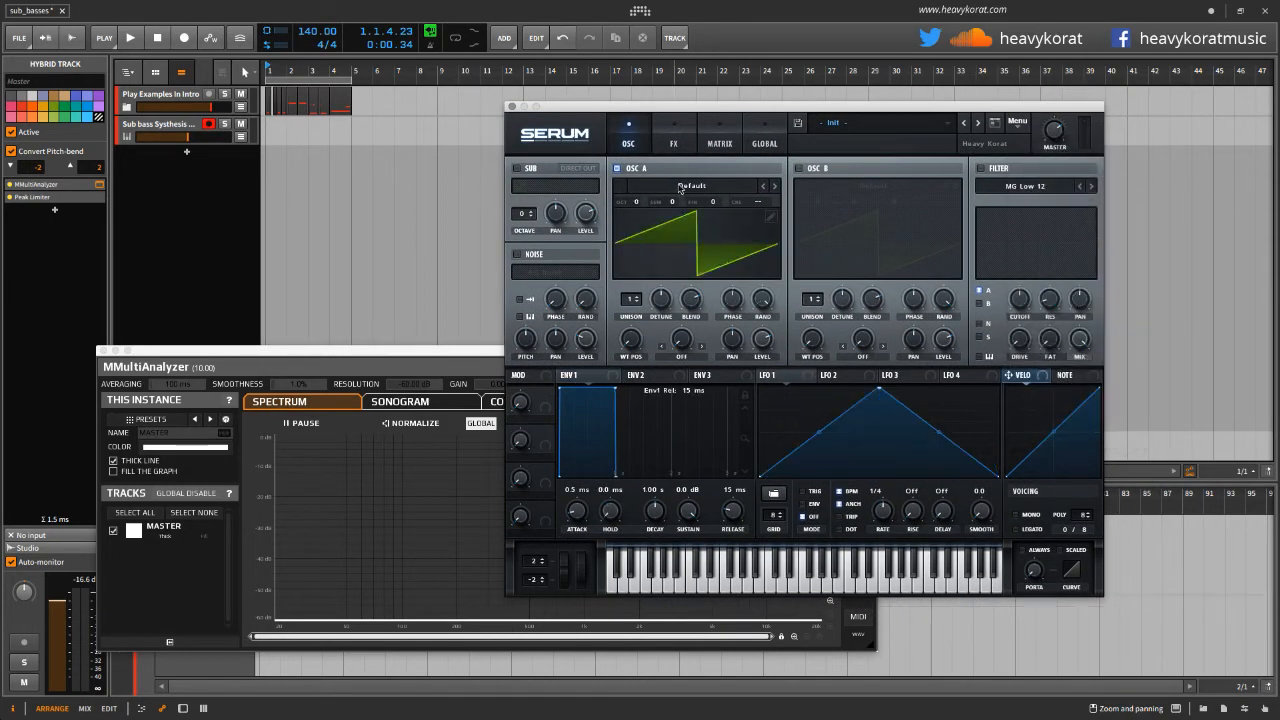
# Load the analog Basic Shapes wavetable into Osc A and set its phase to 0
pyautogui.click(696, 186)
pyautogui.moveTo(703, 202)
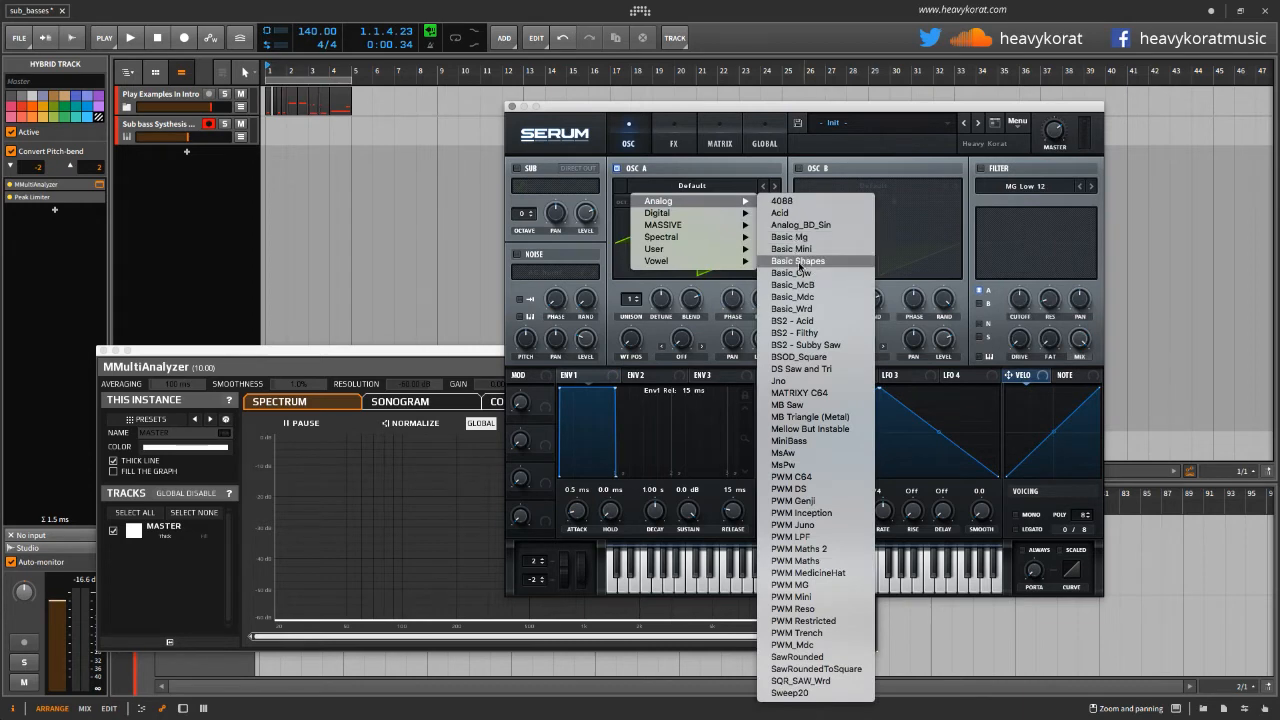
pyautogui.click(805, 266)
pyautogui.moveTo(732, 301); pyautogui.dragTo(715, 443)
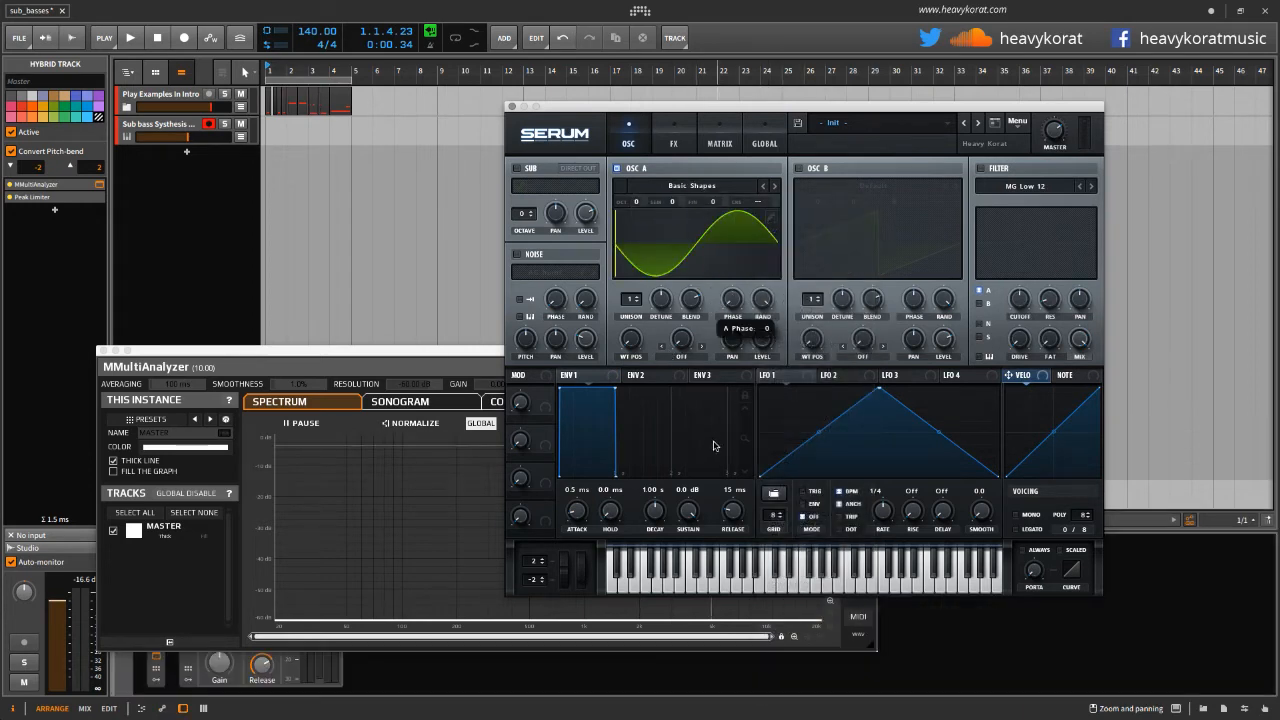
# Arrange the Serum and MMultiAnalyzer windows so that the oscillators and the full spectrum are visible together
pyautogui.moveTo(704, 105); pyautogui.dragTo(822, 98)
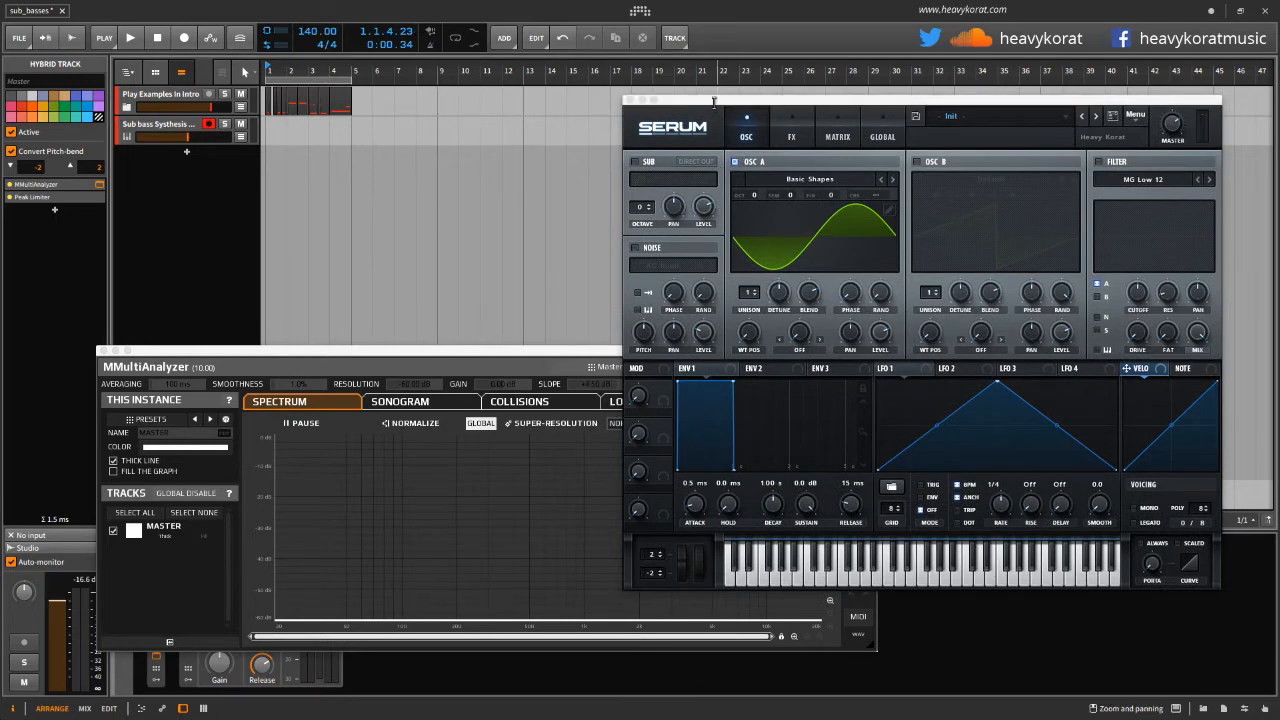
pyautogui.moveTo(714, 107); pyautogui.dragTo(752, 93)
pyautogui.moveTo(589, 355); pyautogui.dragTo(497, 419)
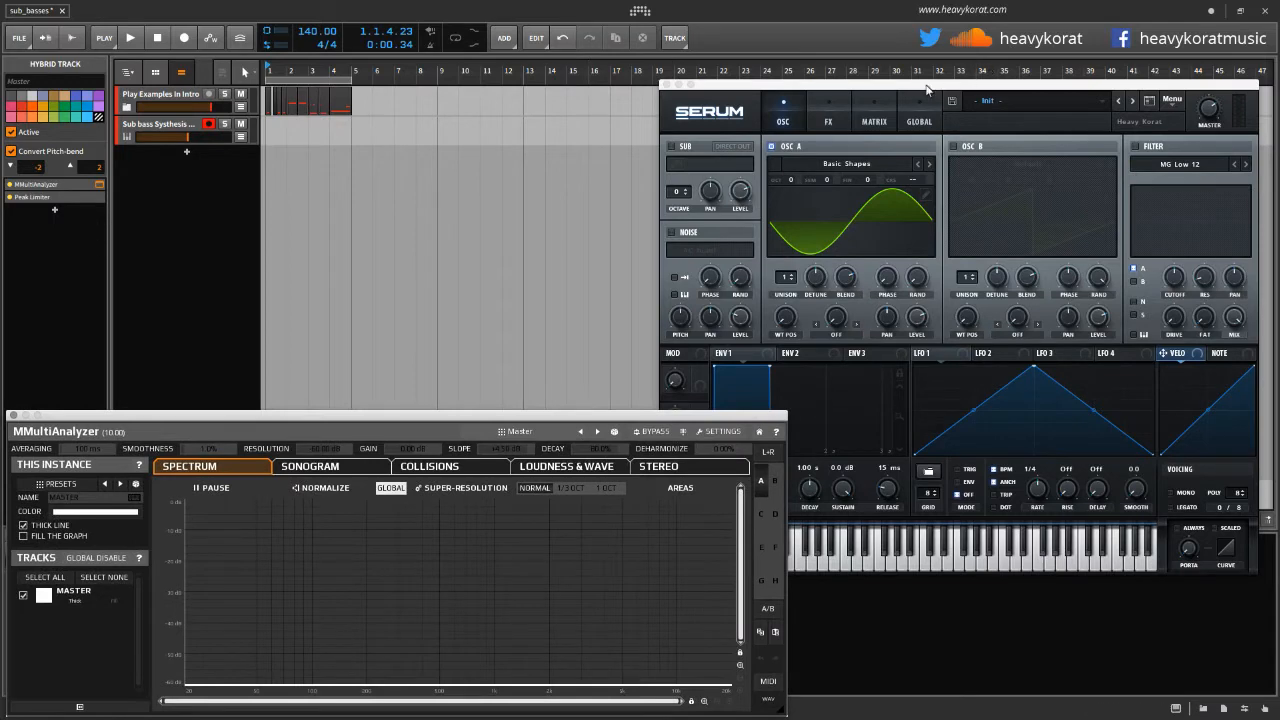
pyautogui.moveTo(926, 87)
pyautogui.mouseDown()
pyautogui.moveTo(922, 67)
pyautogui.moveTo(940, 68)
pyautogui.mouseUp()
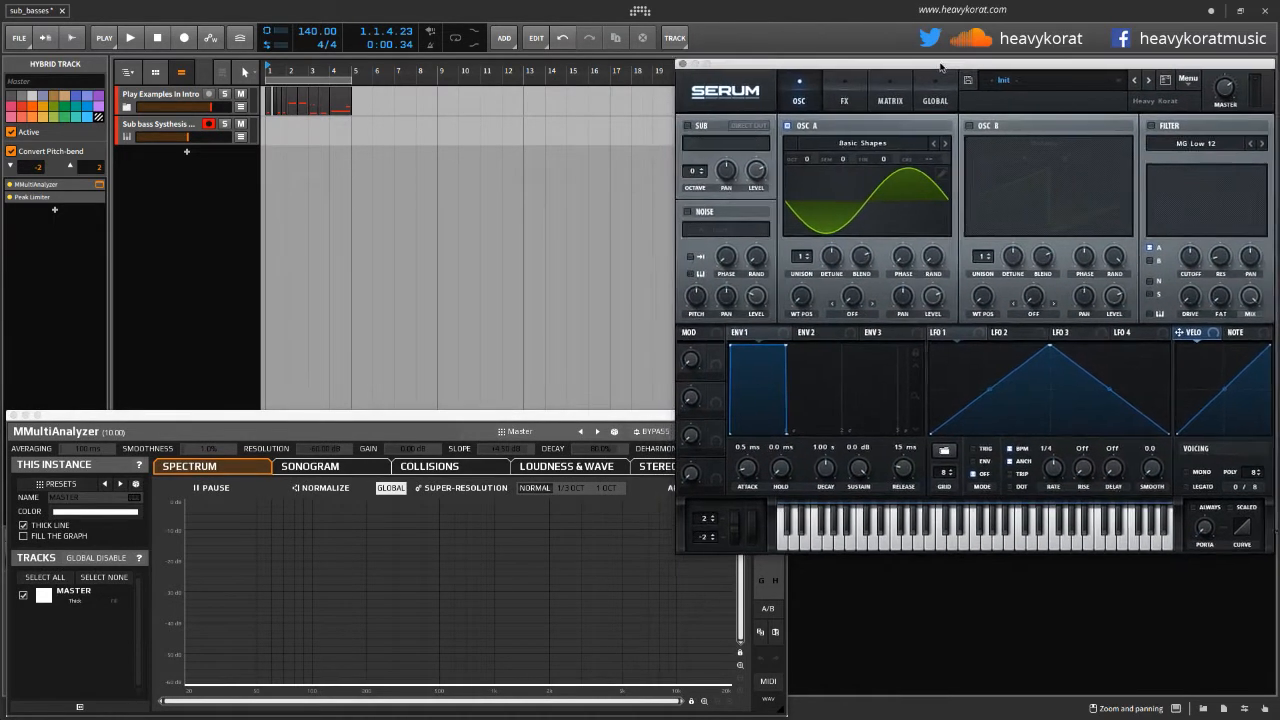
pyautogui.click(553, 417)
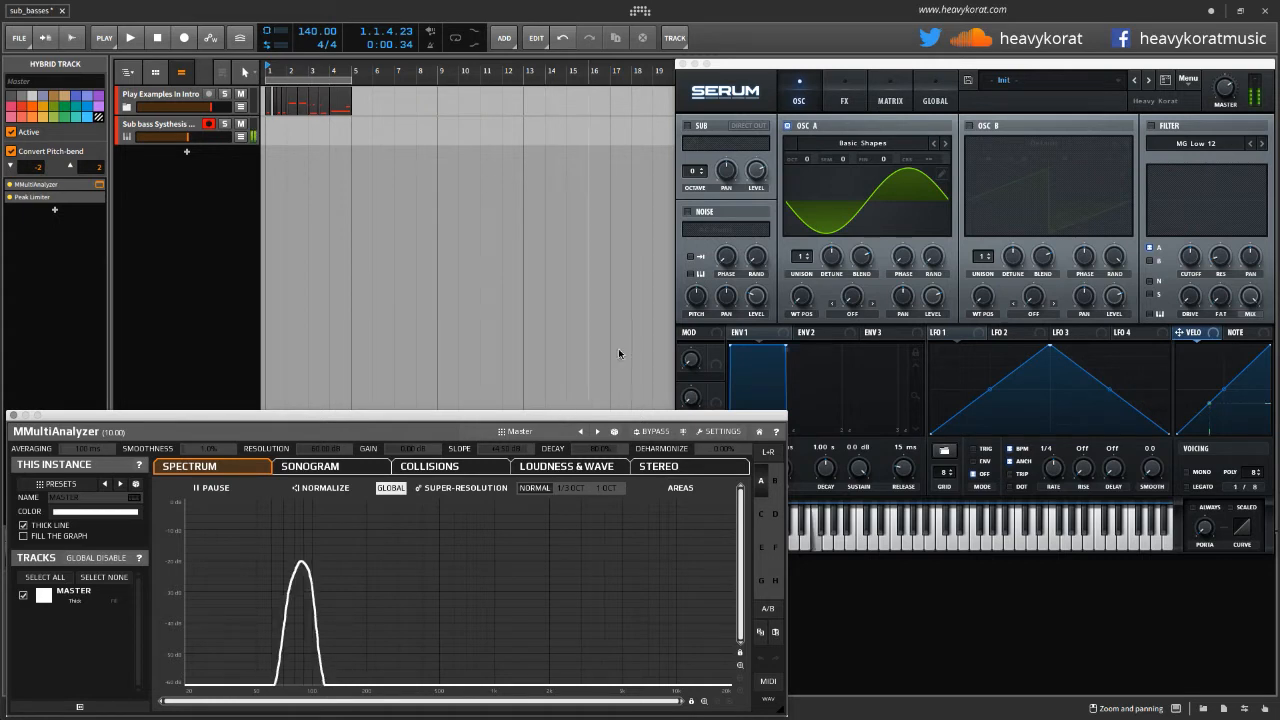
# Set Osc A's octave to -1 and flip the phase of the first harmonic in its wavetable editor
pyautogui.moveTo(807, 159); pyautogui.dragTo(810, 175)
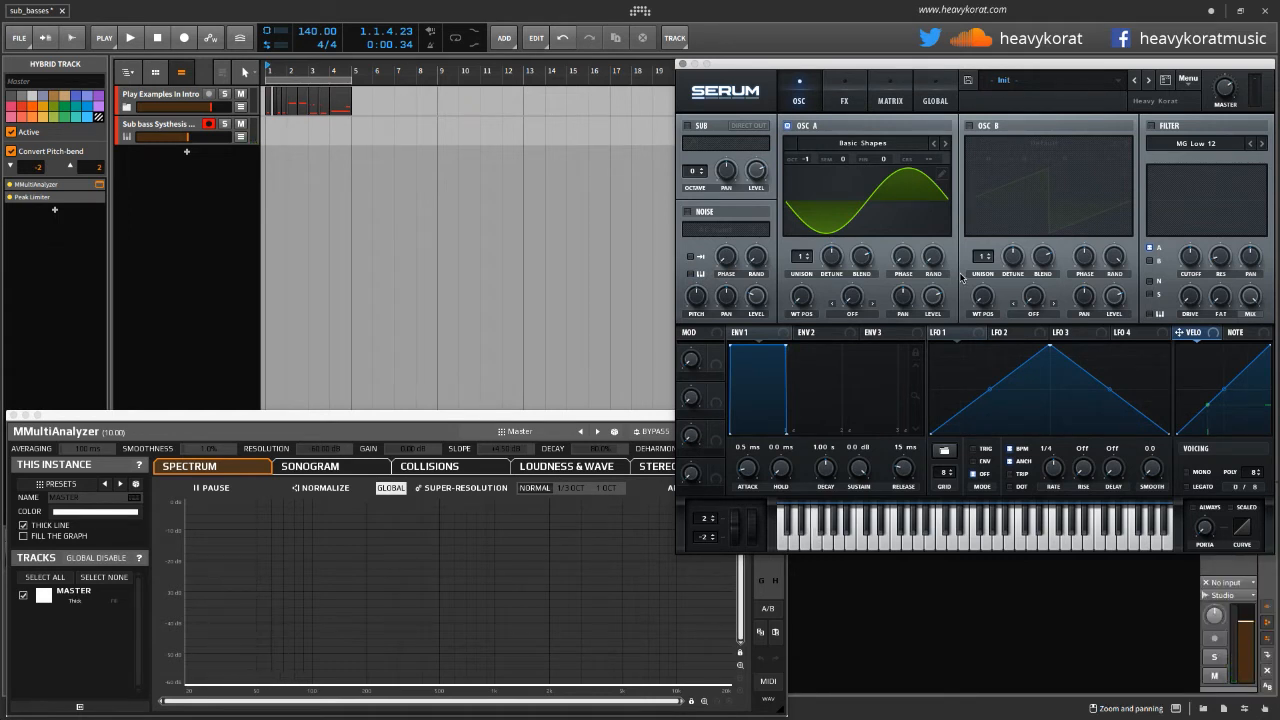
pyautogui.click(942, 176)
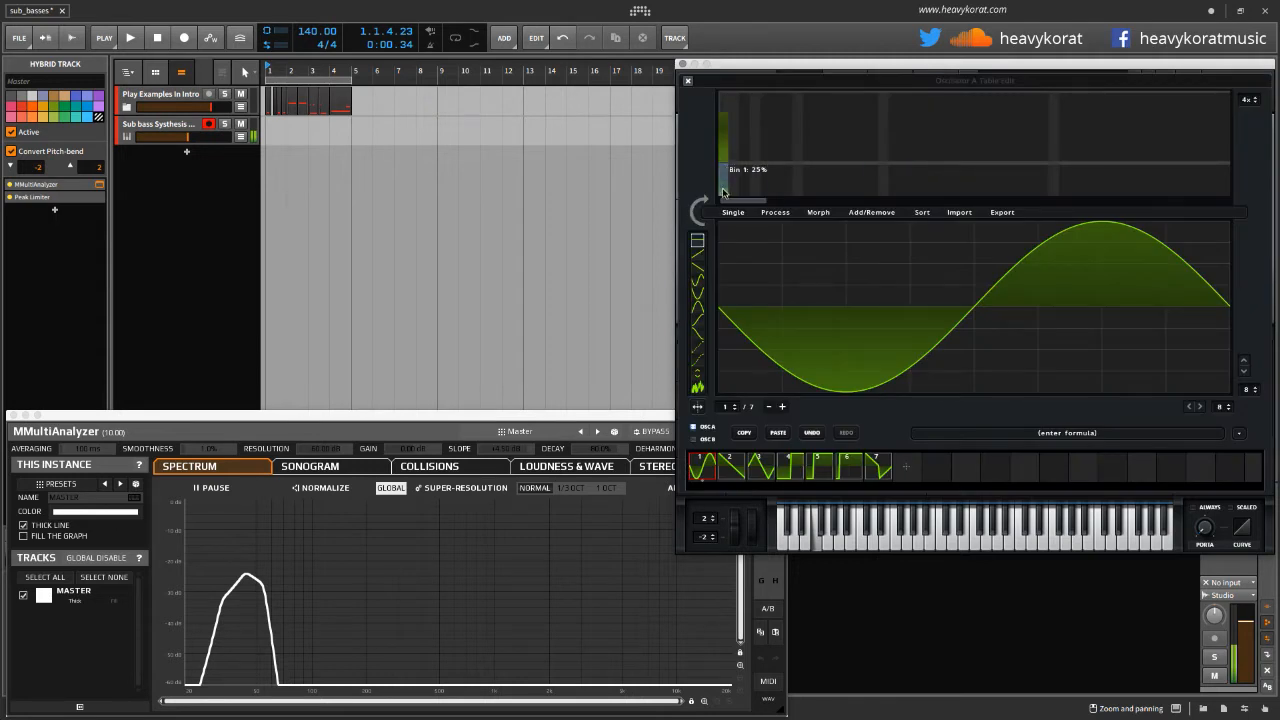
pyautogui.moveTo(722, 186); pyautogui.dragTo(719, 236)
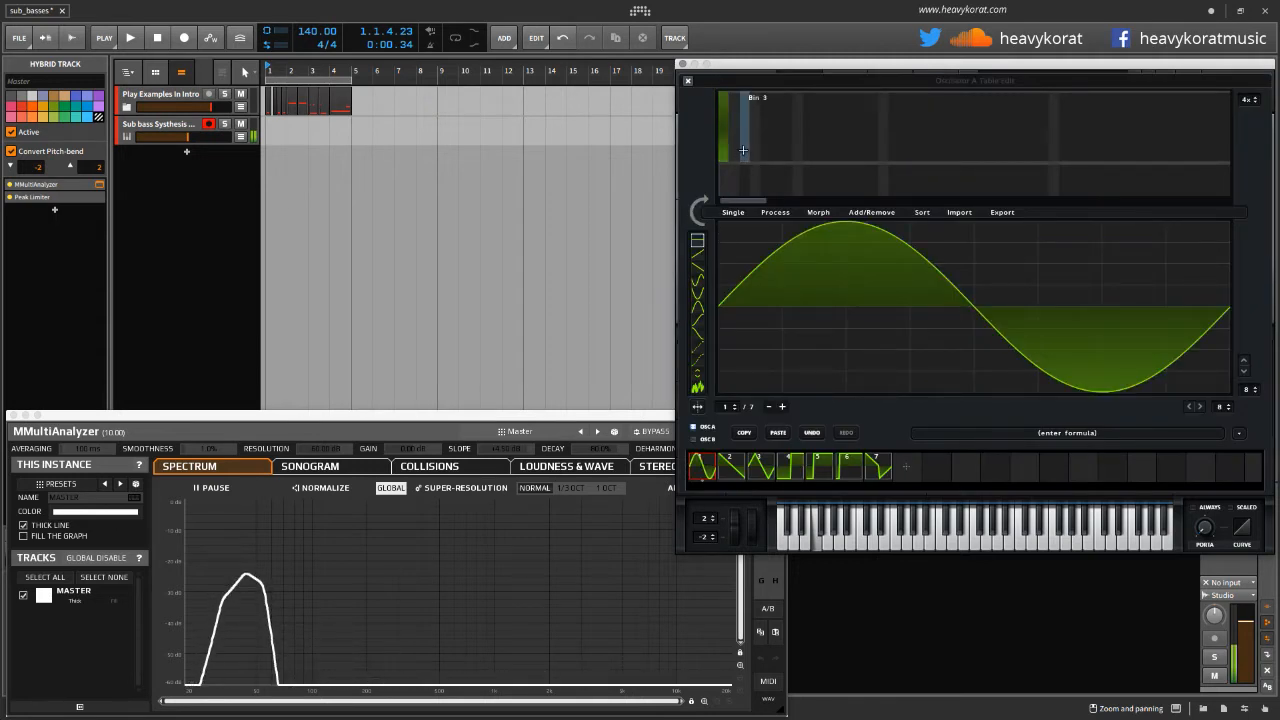
# Add a low third harmonic and a very faint fifth harmonic to the sine wave in the wavetable editor
pyautogui.click(744, 141)
pyautogui.click(764, 156)
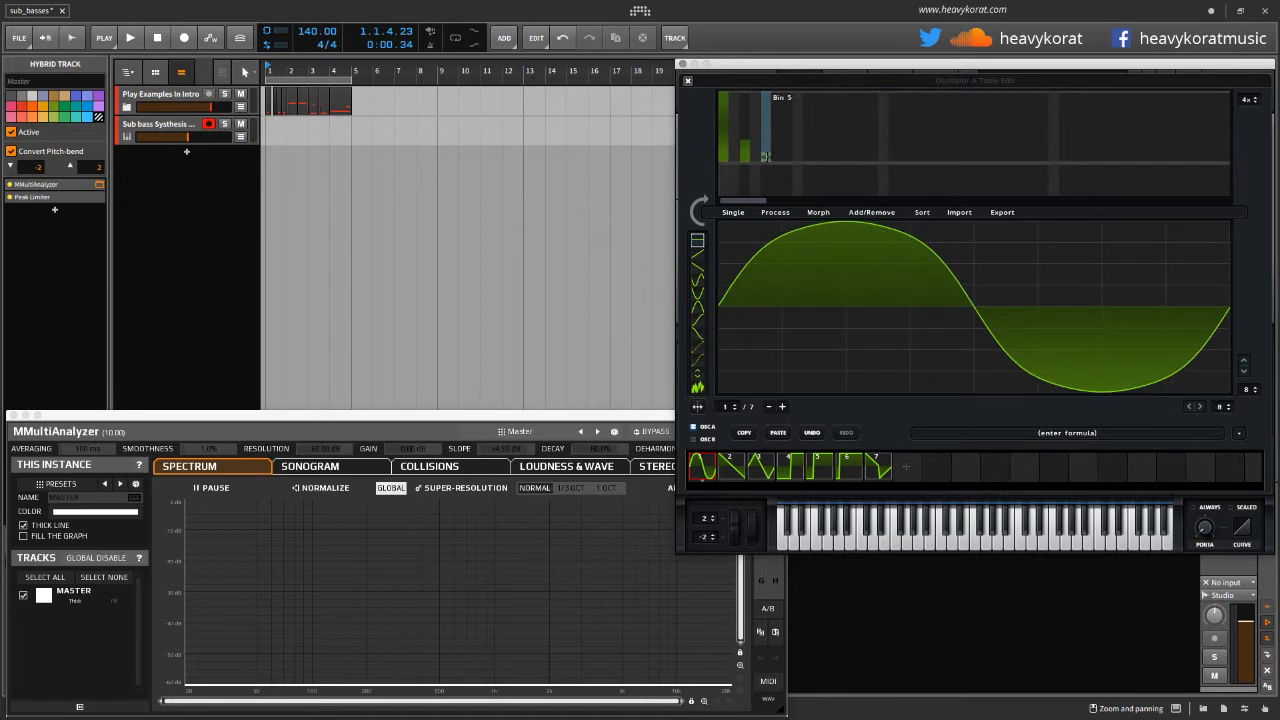
pyautogui.click(766, 160)
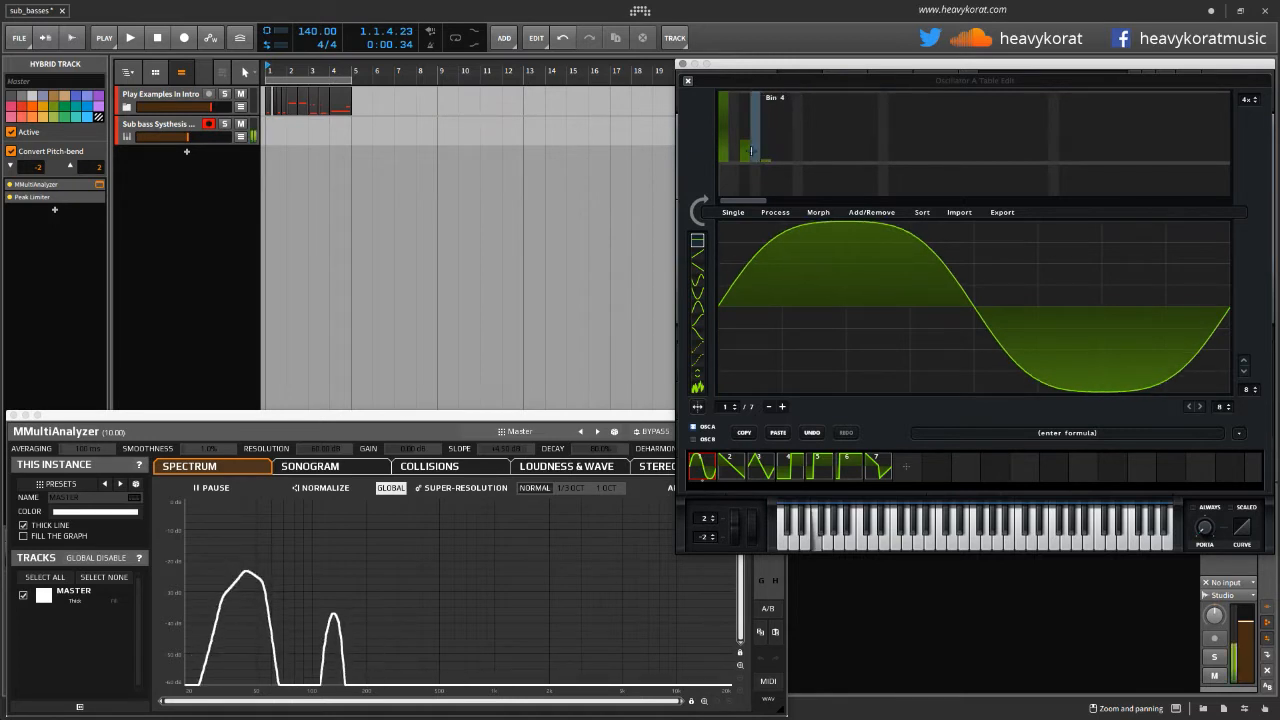
pyautogui.click(747, 149)
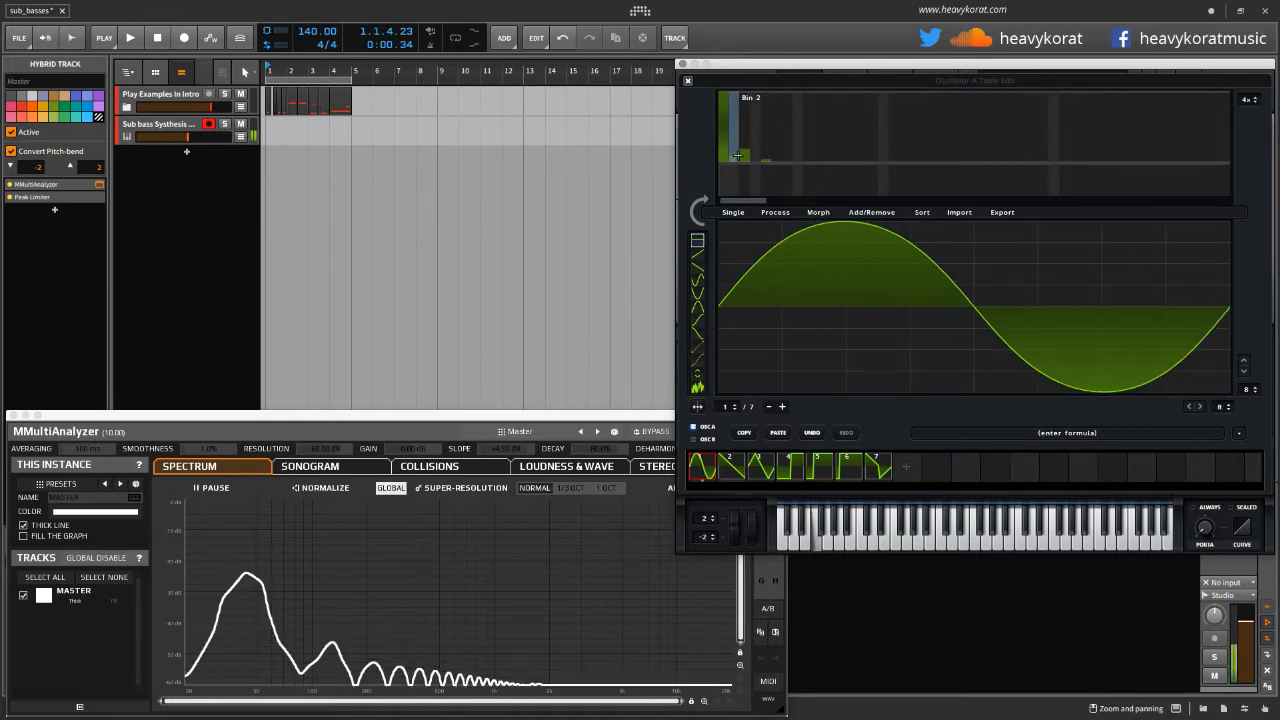
# Add a low second harmonic, raise the third and fifth slightly, and try a fourth harmonic at about 6%
pyautogui.click(735, 148)
pyautogui.click(745, 141)
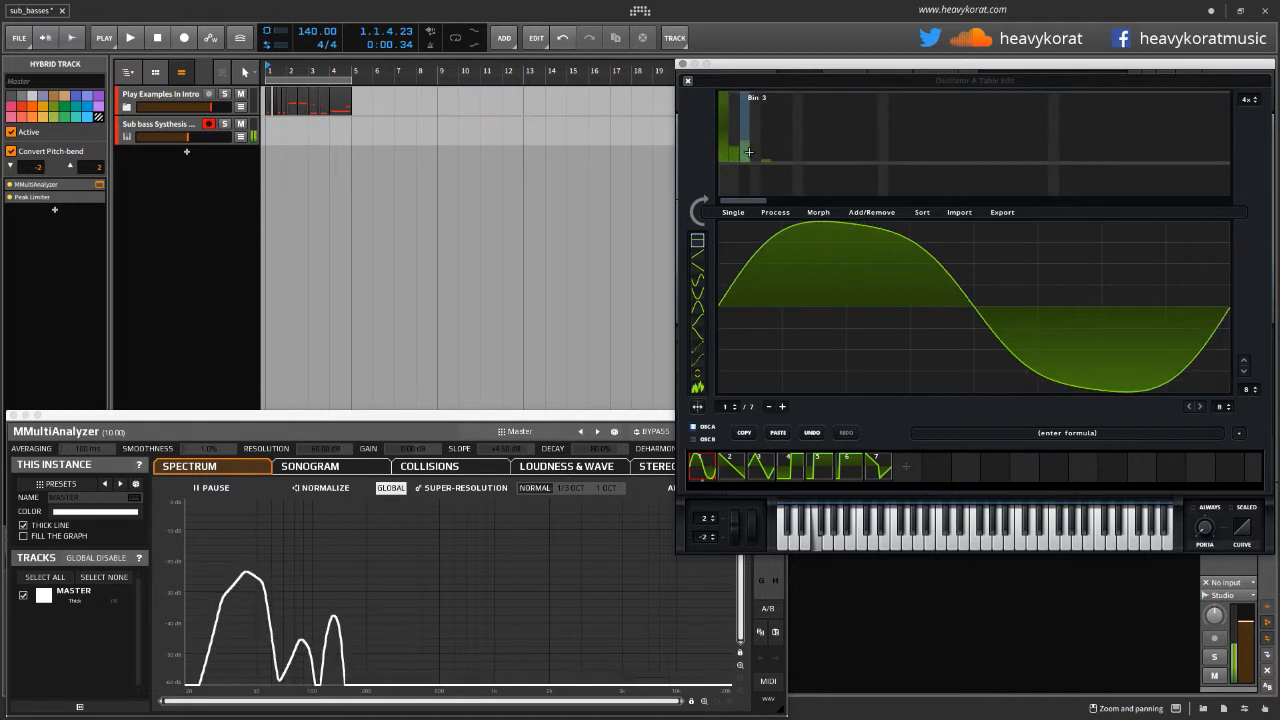
pyautogui.click(756, 157)
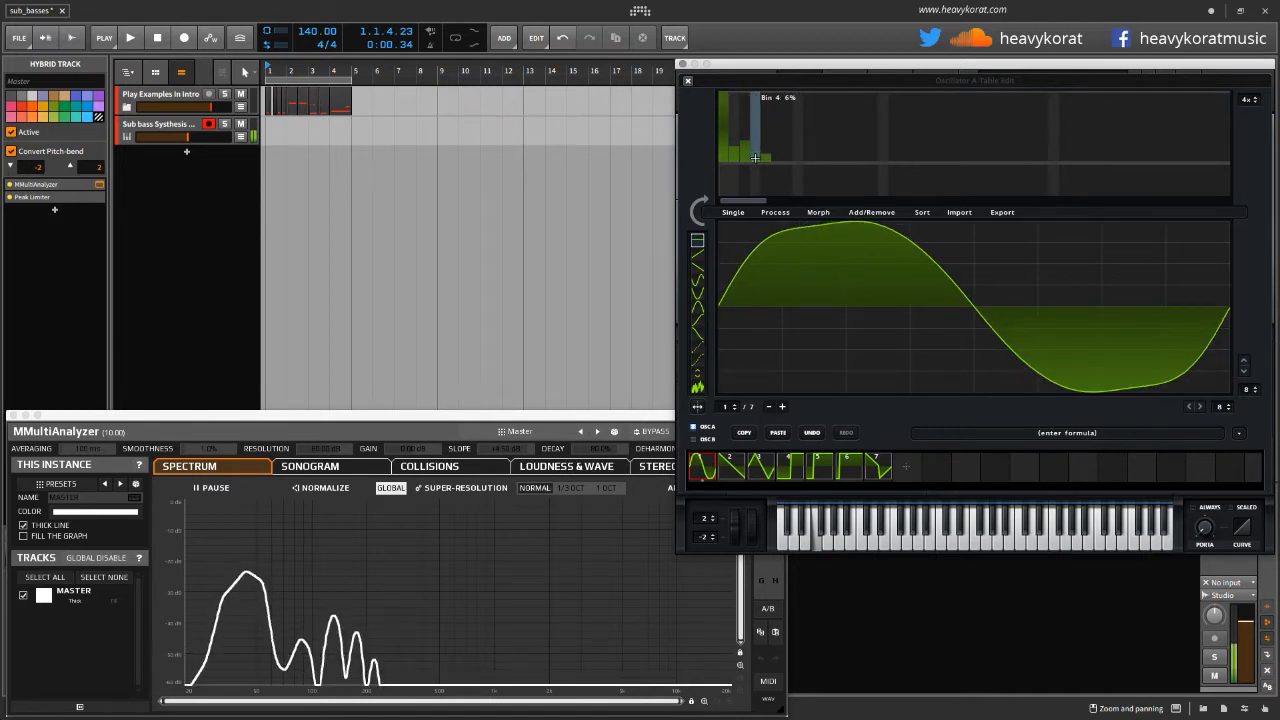
pyautogui.click(763, 148)
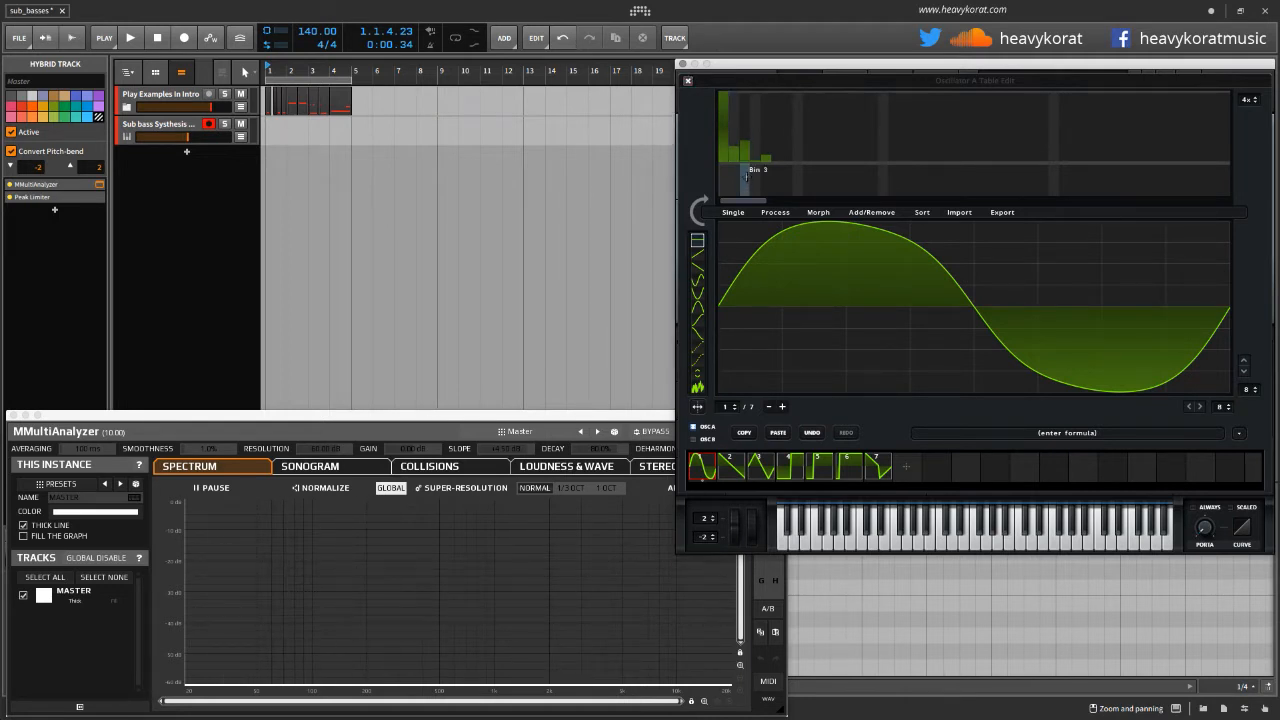
# Compare the wave without its second and third harmonics, redraw only a low second harmonic, and close the wavetable editor
pyautogui.moveTo(731, 156)
pyautogui.mouseDown()
pyautogui.moveTo(732, 183)
pyautogui.moveTo(753, 173)
pyautogui.mouseUp()
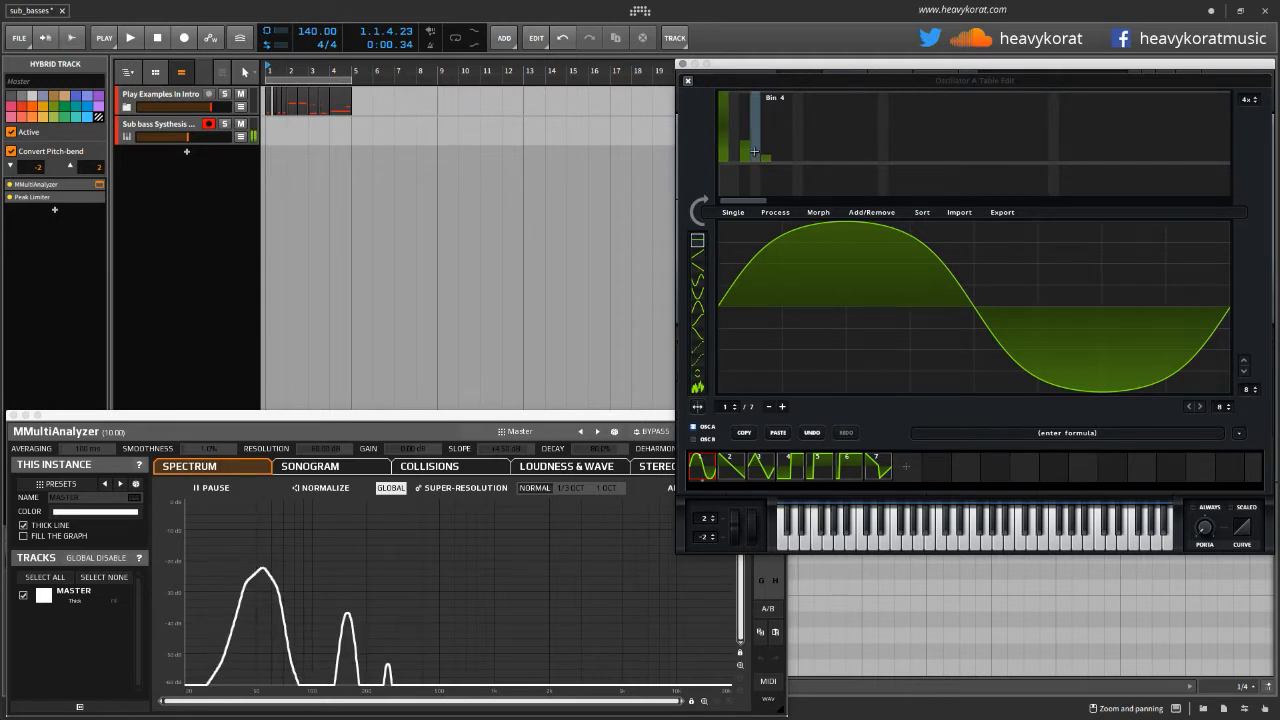
pyautogui.click(735, 153)
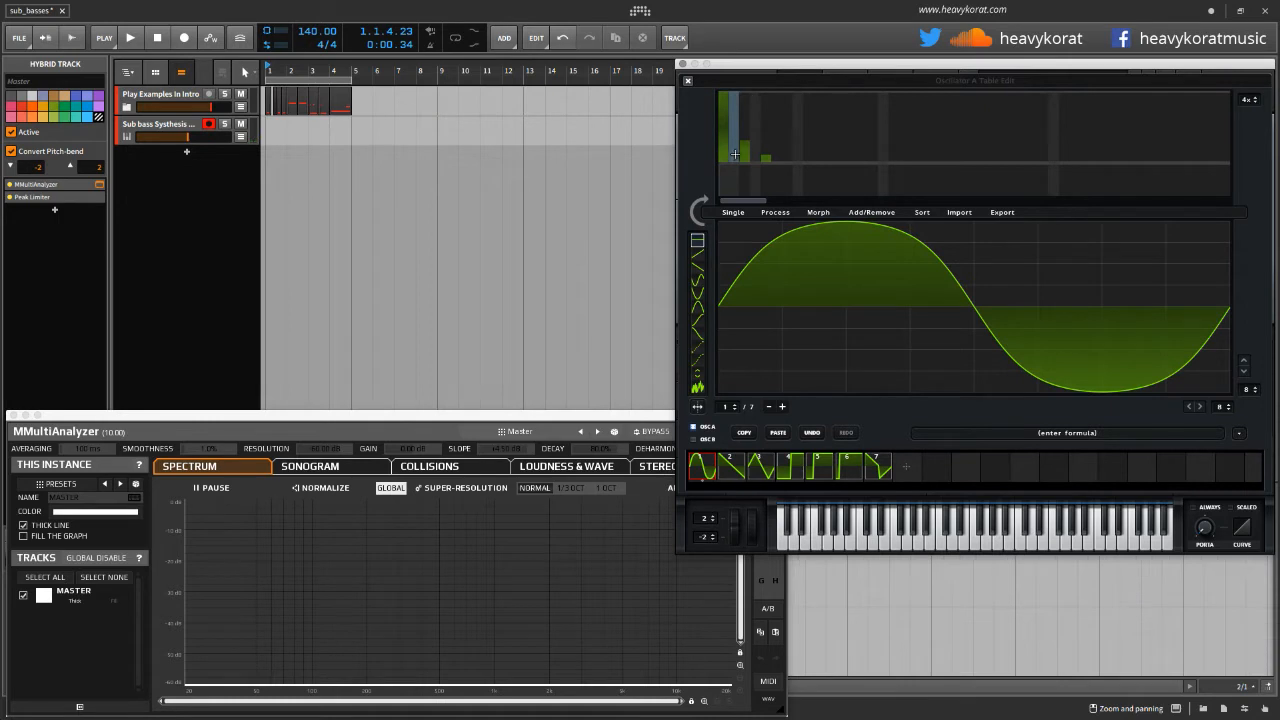
pyautogui.moveTo(745, 148); pyautogui.dragTo(747, 163)
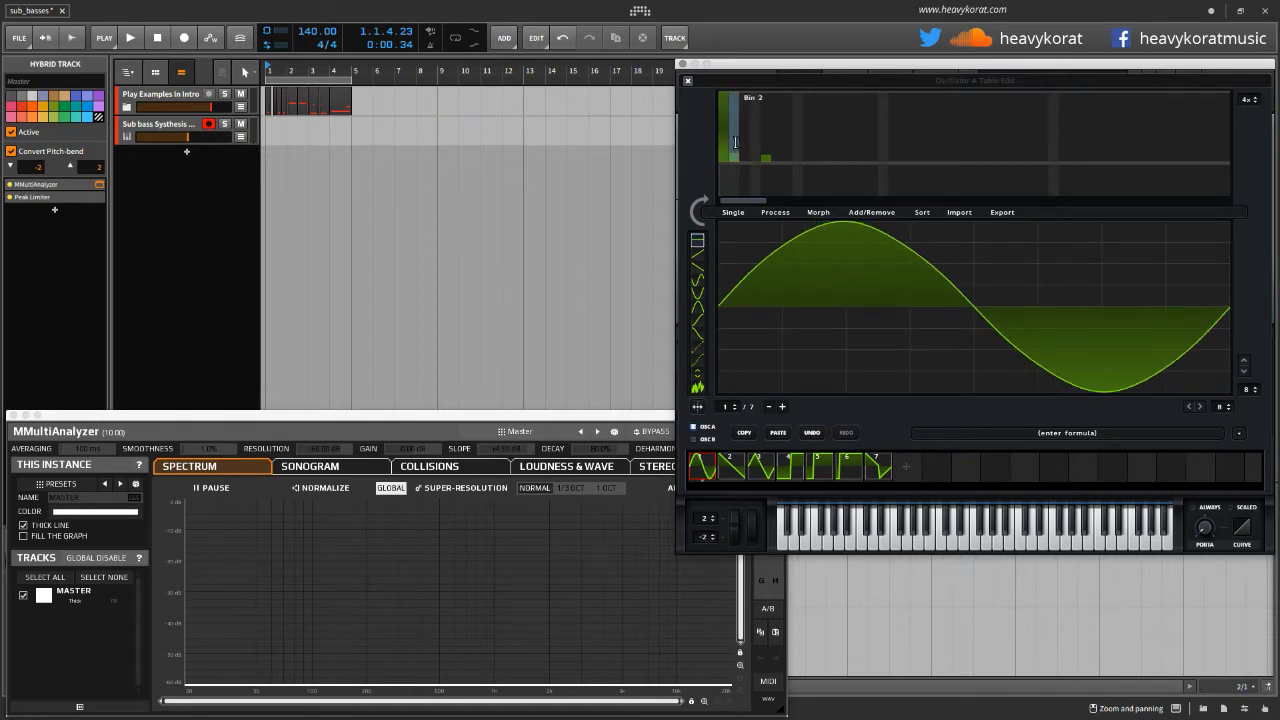
pyautogui.click(737, 142)
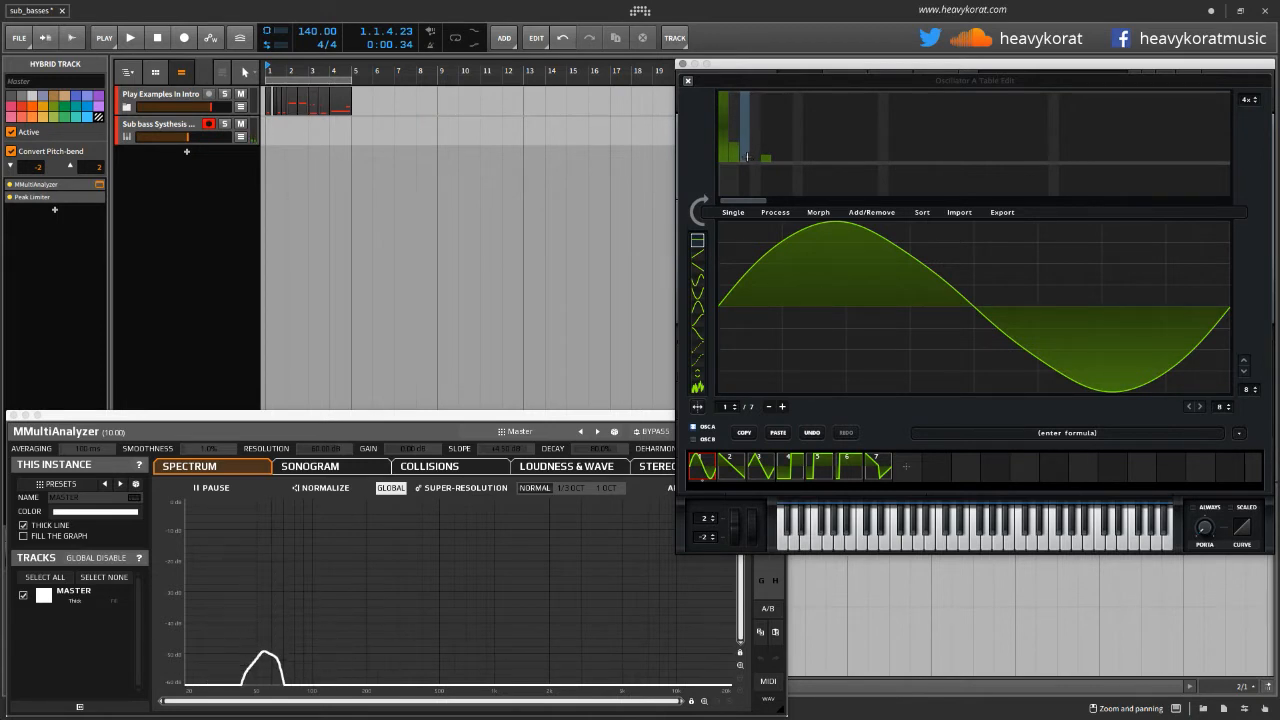
pyautogui.moveTo(734, 148); pyautogui.dragTo(734, 147)
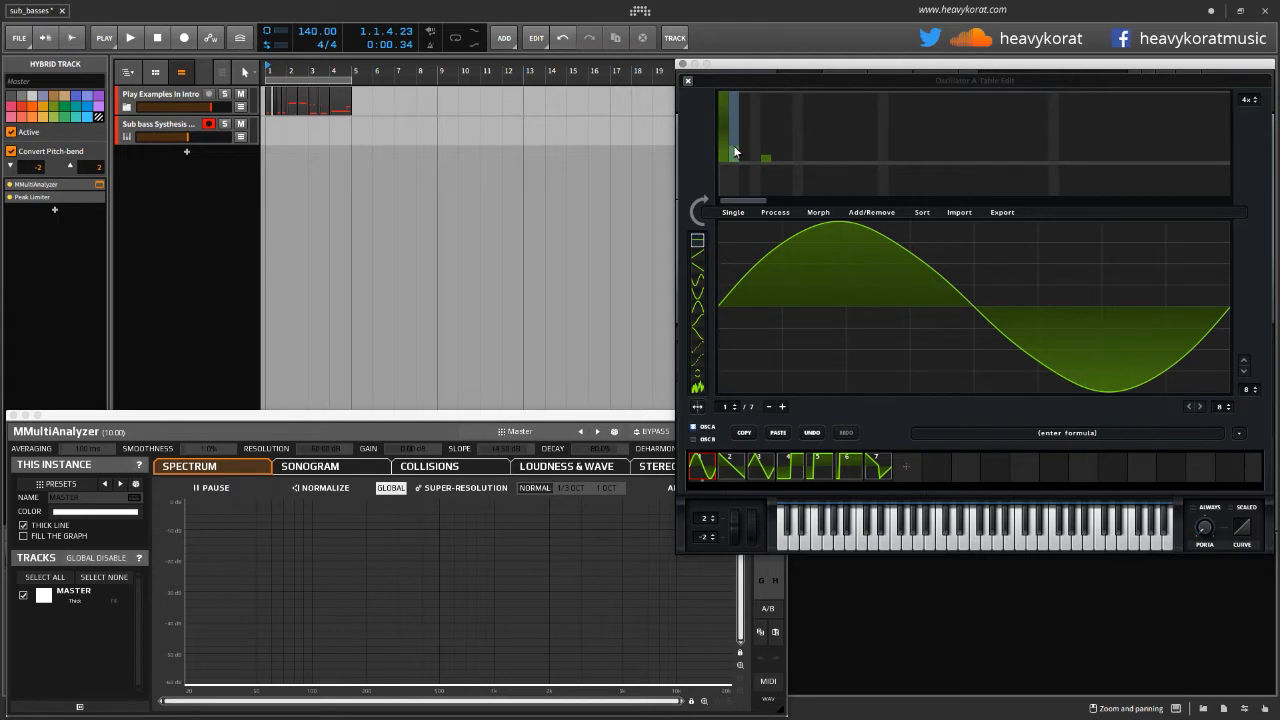
pyautogui.click(687, 80)
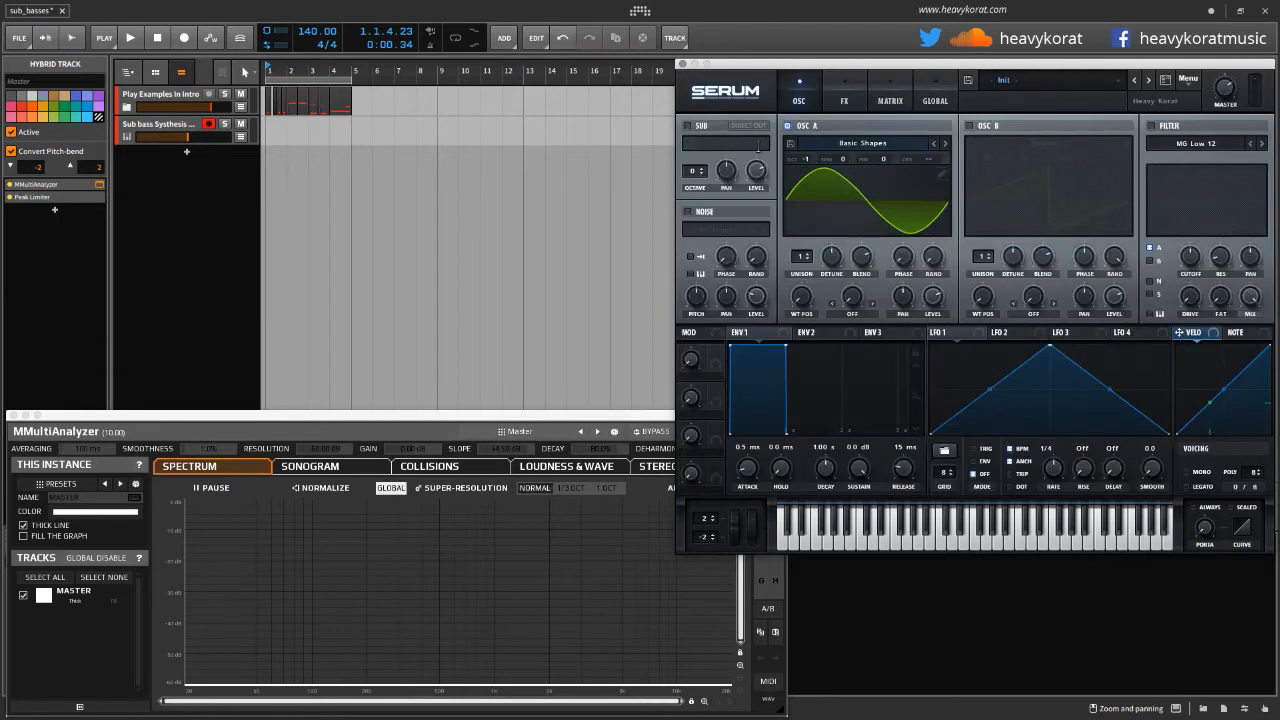
# Reopen Osc A's wavetable editor, raise the third harmonic, add a low fourth, and set the second to about 39%
pyautogui.click(938, 175)
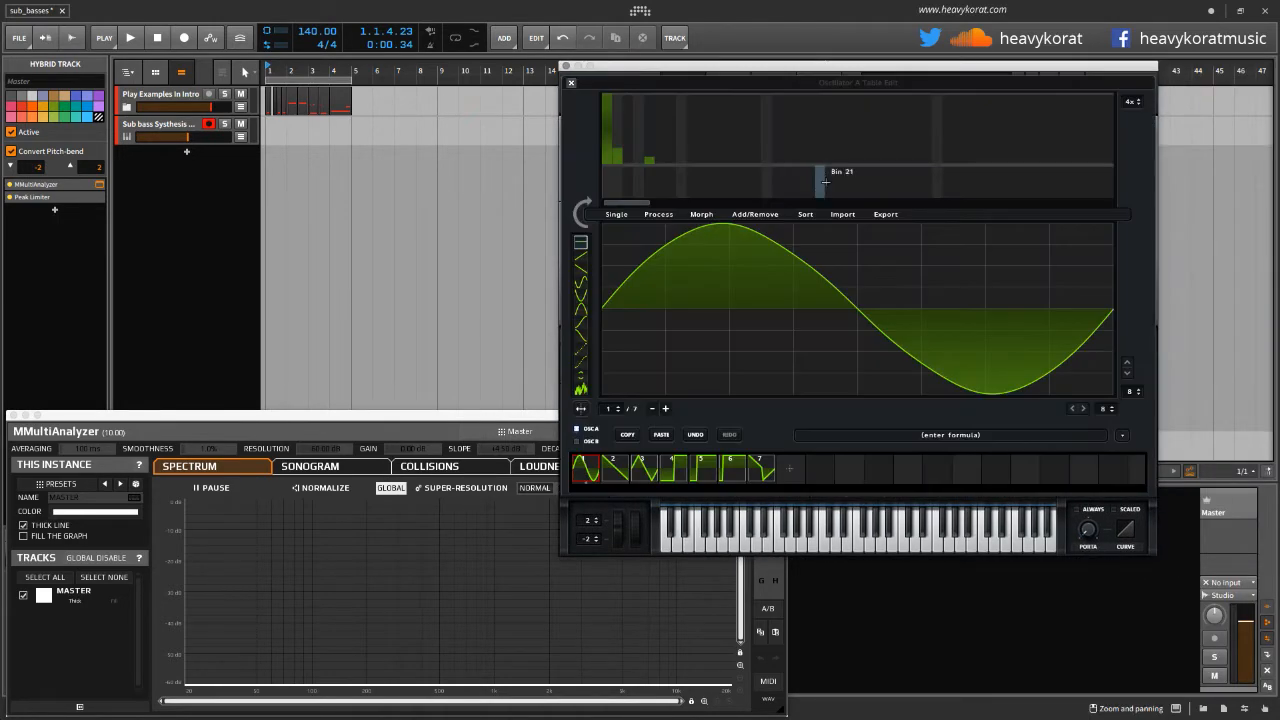
pyautogui.click(571, 82)
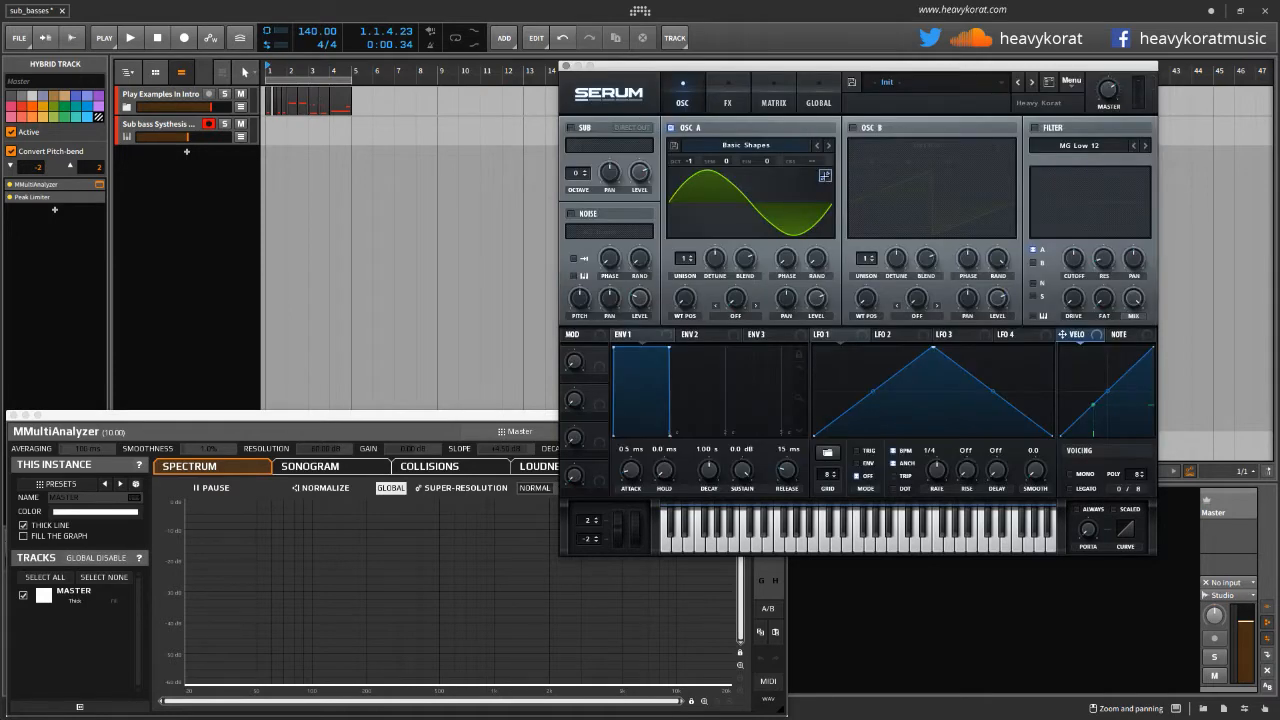
pyautogui.click(825, 176)
pyautogui.click(628, 140)
pyautogui.click(618, 157)
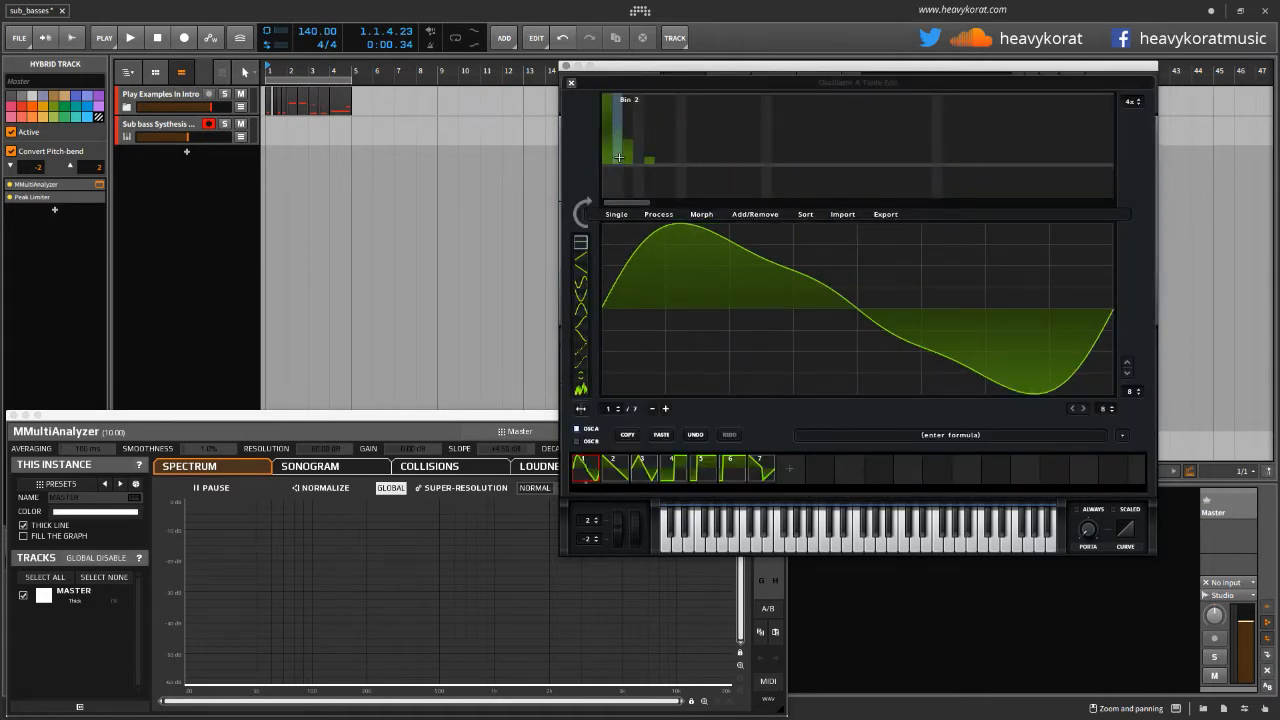
pyautogui.click(639, 147)
pyautogui.click(629, 124)
pyautogui.click(619, 137)
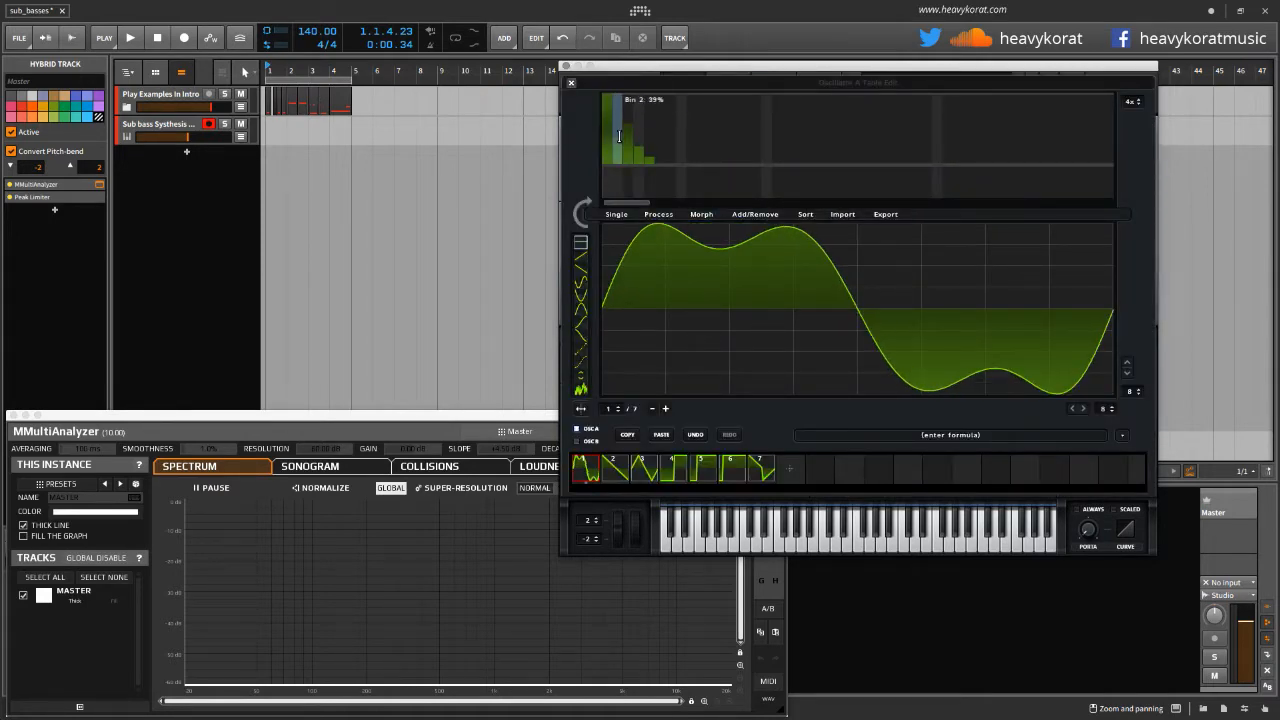
# Clear all harmonics, redraw only the fundamental at full level, and close the wavetable editor
pyautogui.doubleClick(660, 153)
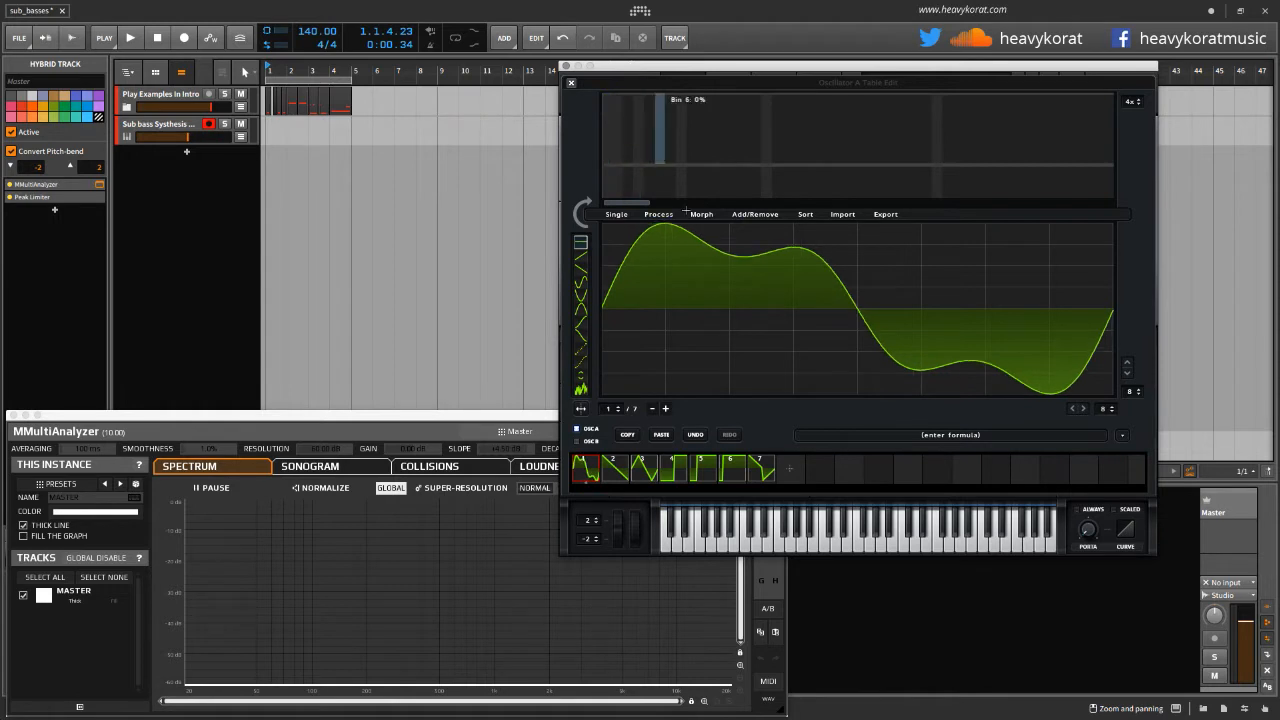
pyautogui.click(606, 97)
pyautogui.click(571, 82)
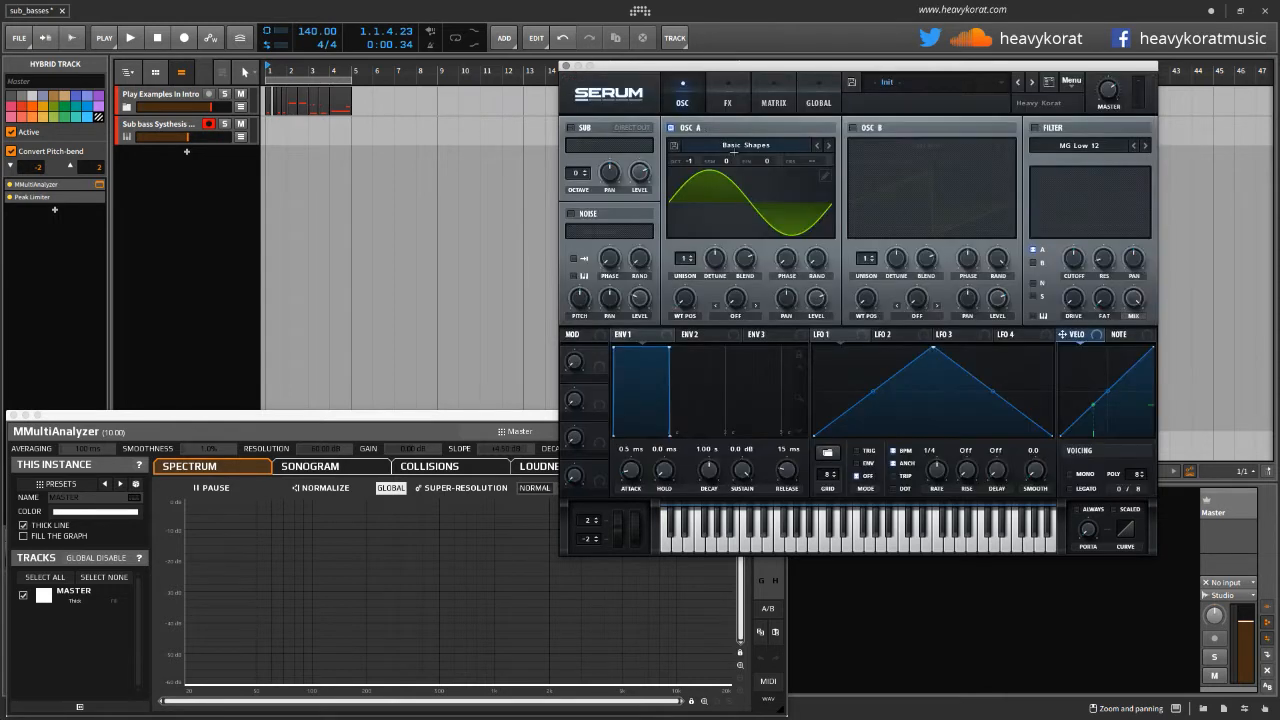
# Move Osc A's wavetable position to the square wave and play notes to check its harmonics in the analyzer
pyautogui.moveTo(684, 298); pyautogui.dragTo(703, 249)
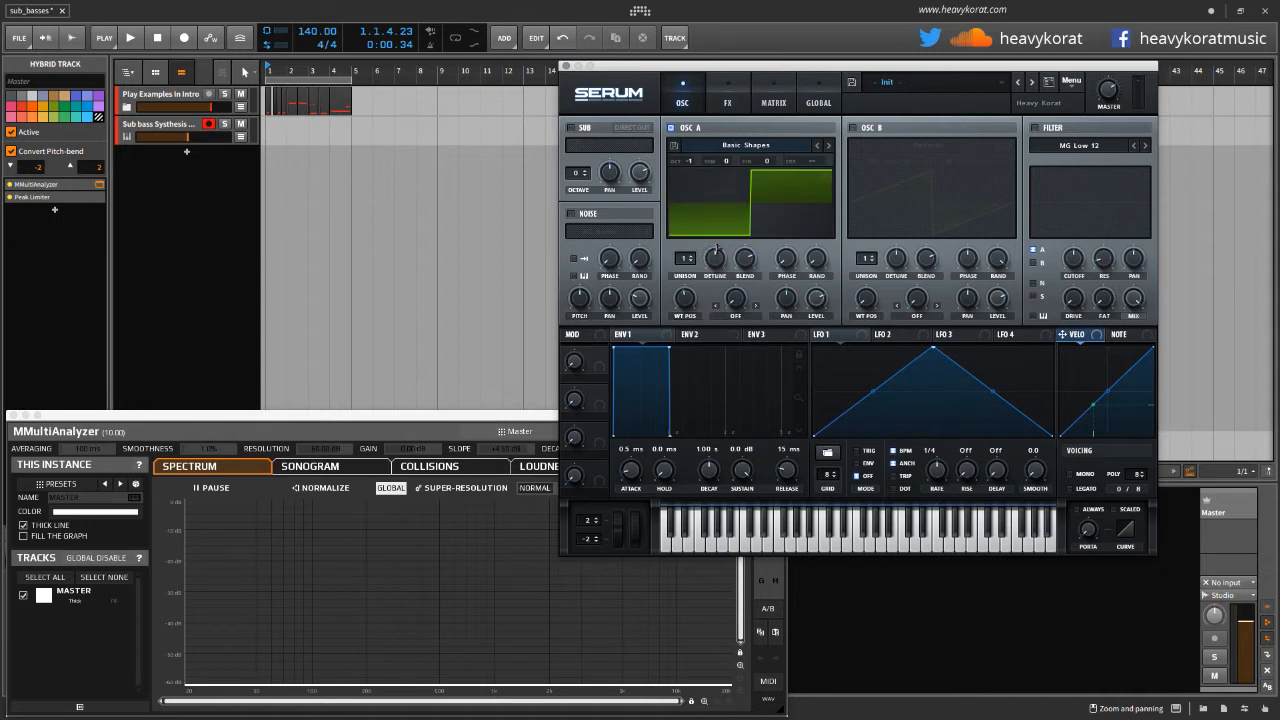
pyautogui.click(742, 205)
pyautogui.click(732, 188)
pyautogui.click(690, 90)
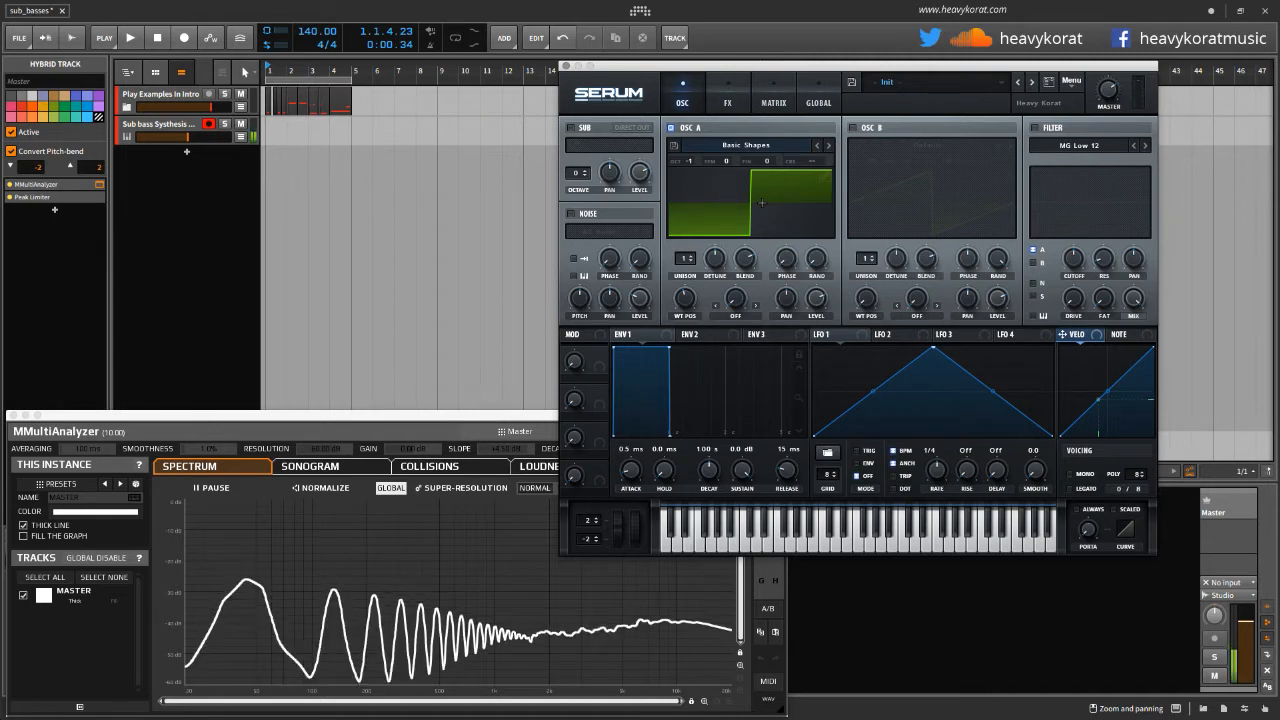
pyautogui.press('e')
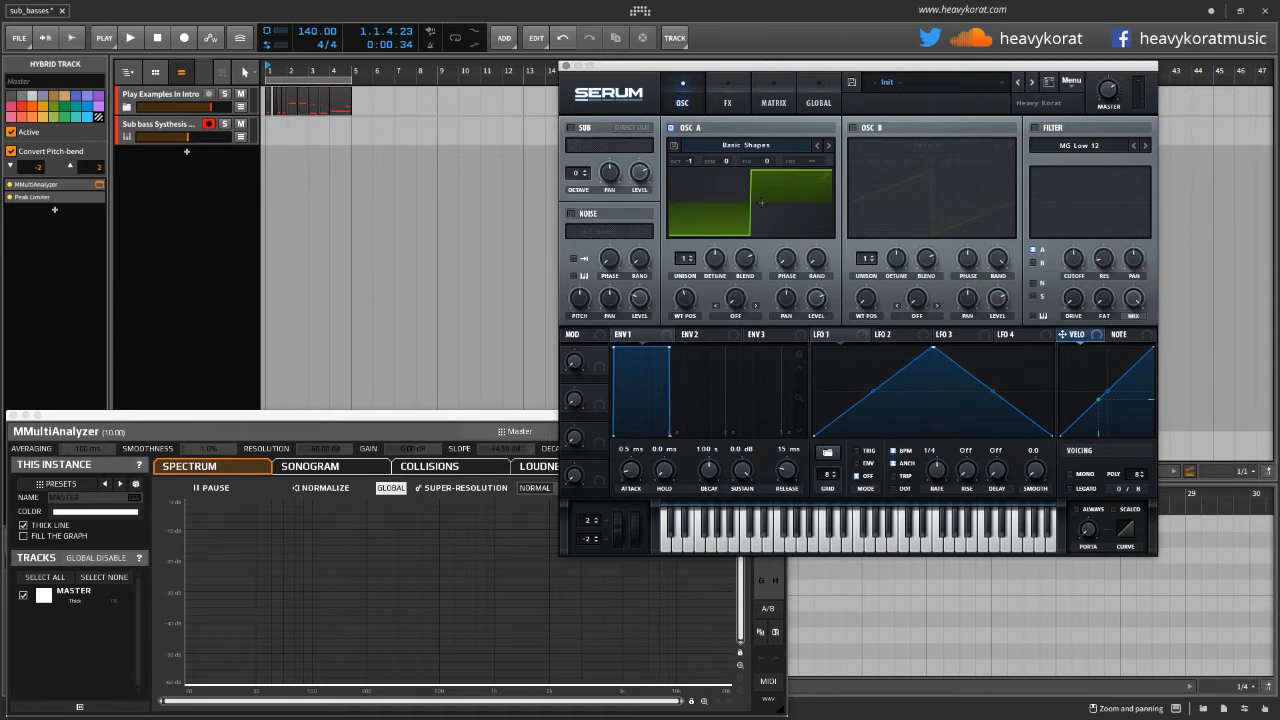
pyautogui.press('a')
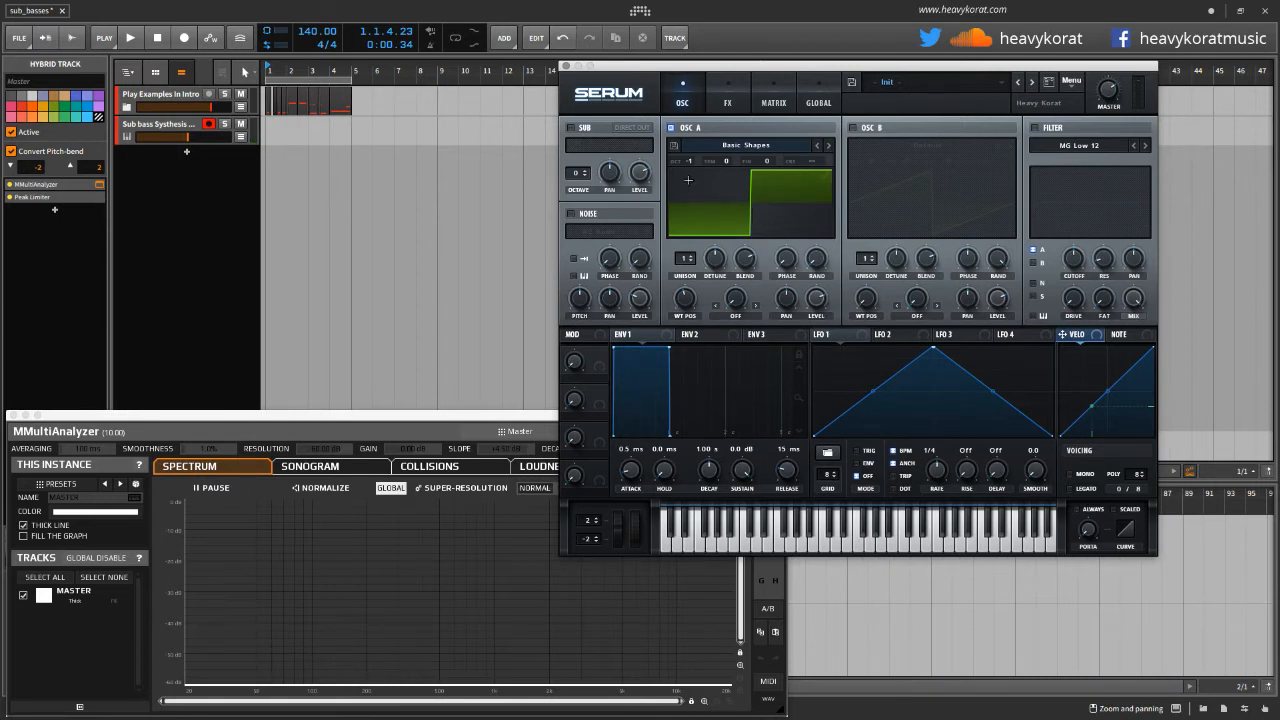
# Enable the MG Low 12 filter on Osc A with a lowered cutoff and key tracking, and play notes through it
pyautogui.click(1035, 128)
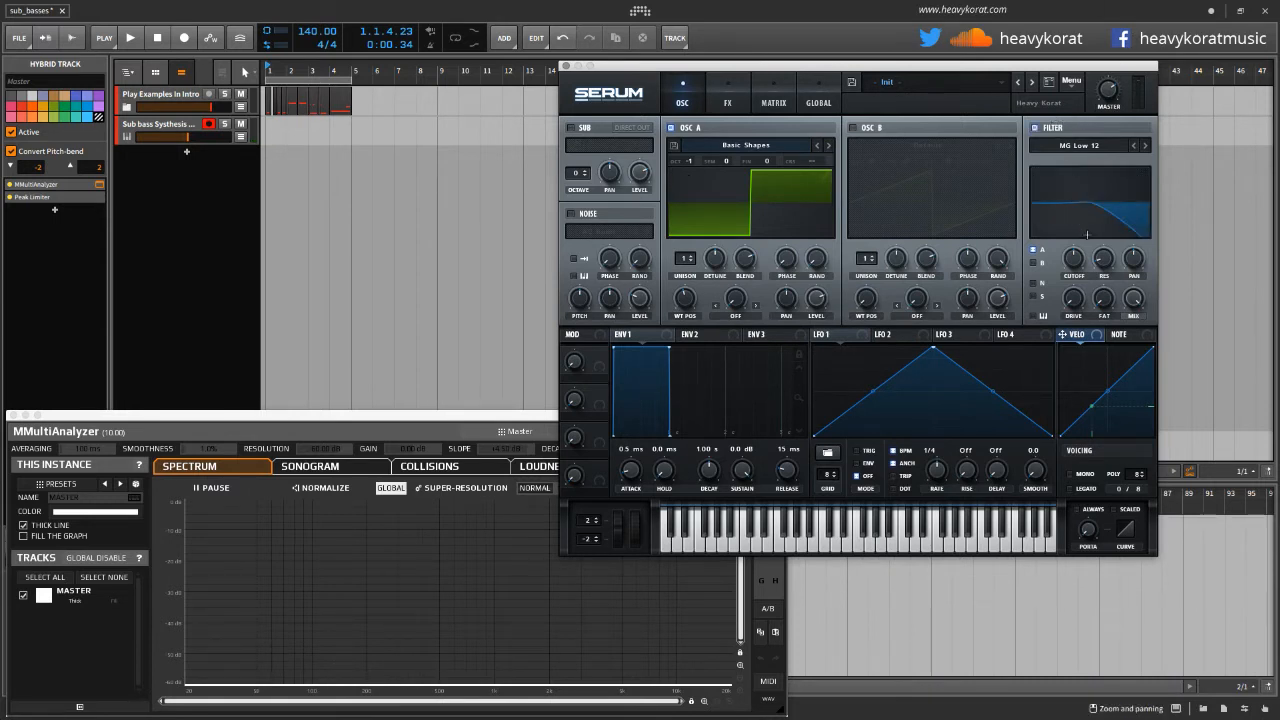
pyautogui.moveTo(1075, 257); pyautogui.dragTo(1071, 288)
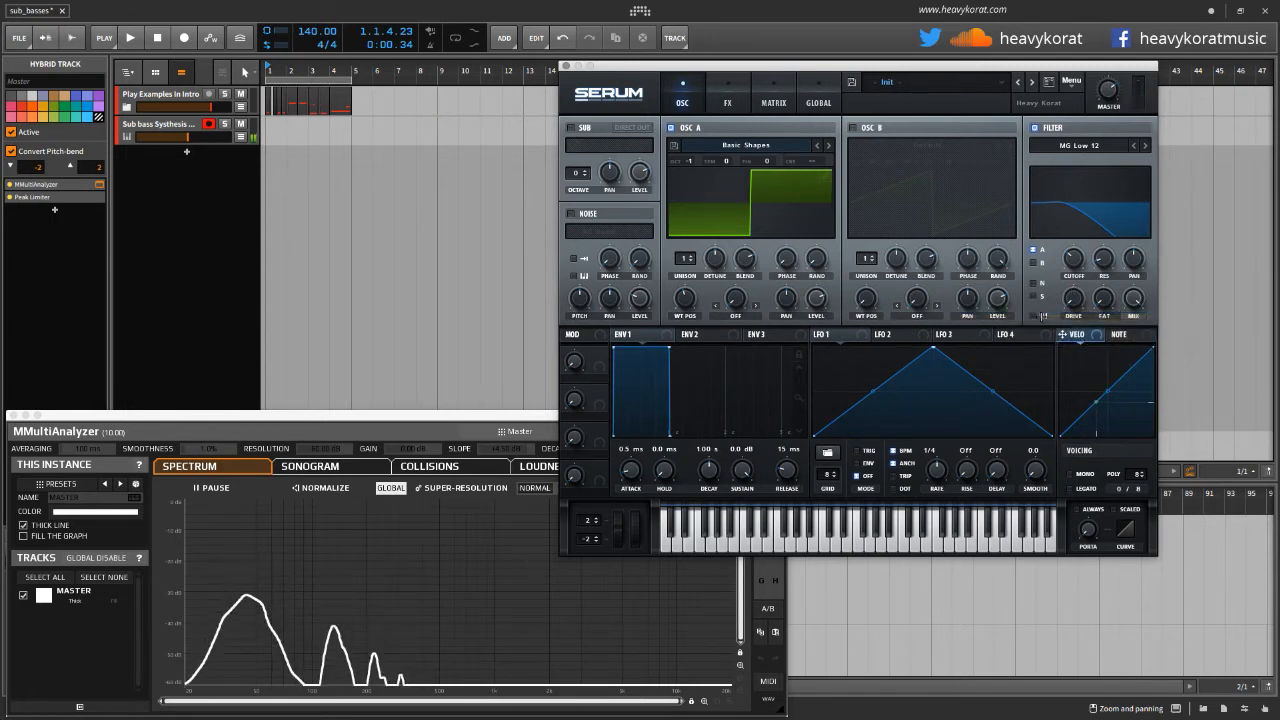
pyautogui.press('d')
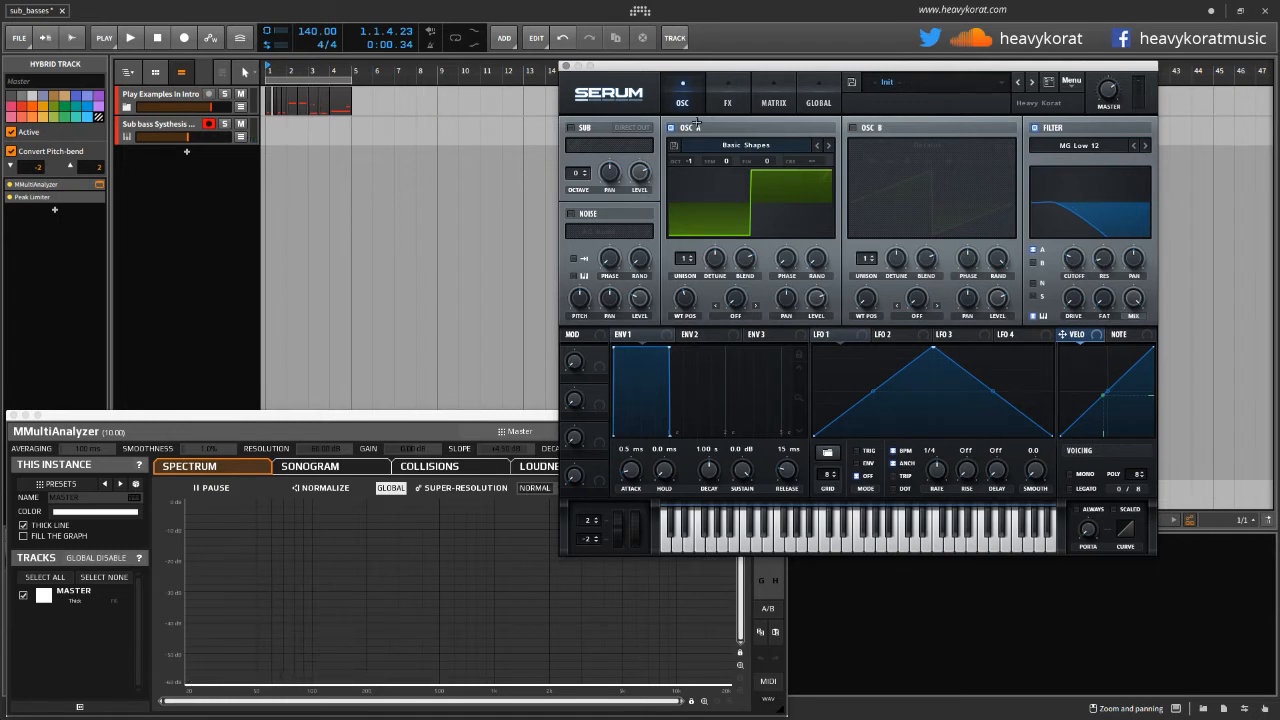
pyautogui.press('m')
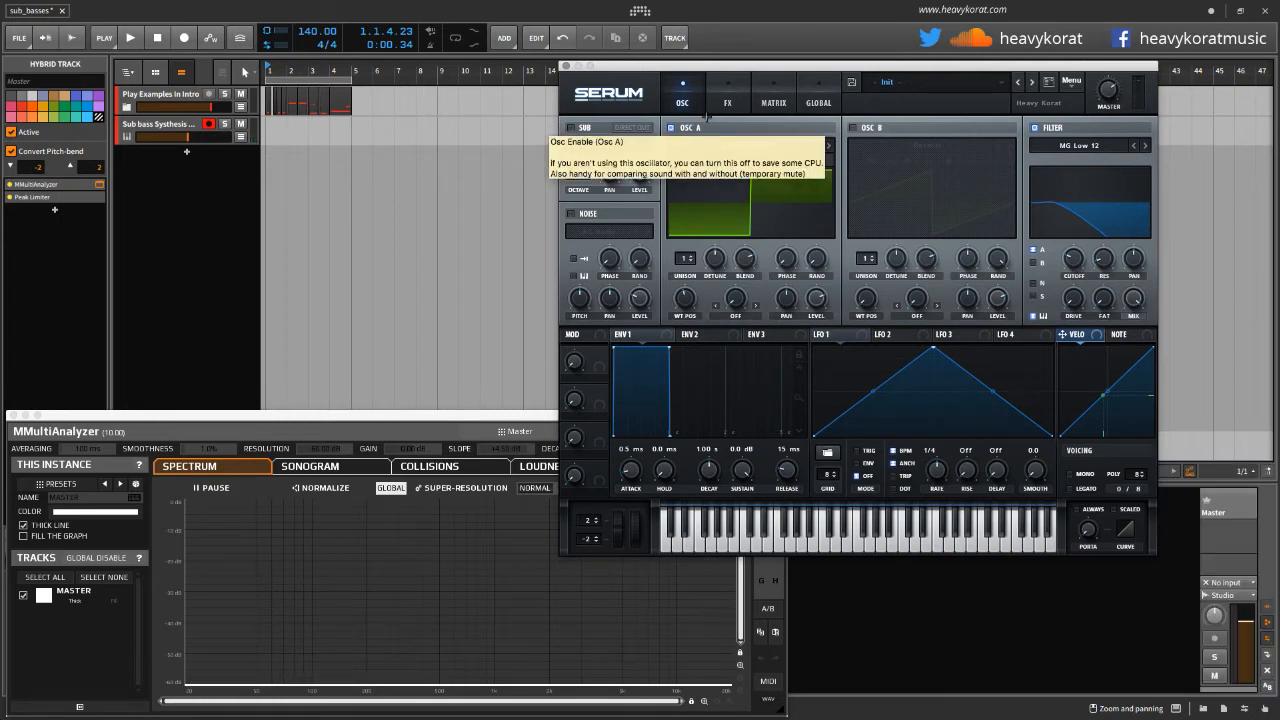
# Reload the analog Basic Shapes wavetable in Osc A and show it in the 3D view
pyautogui.click(746, 145)
pyautogui.moveTo(740, 160)
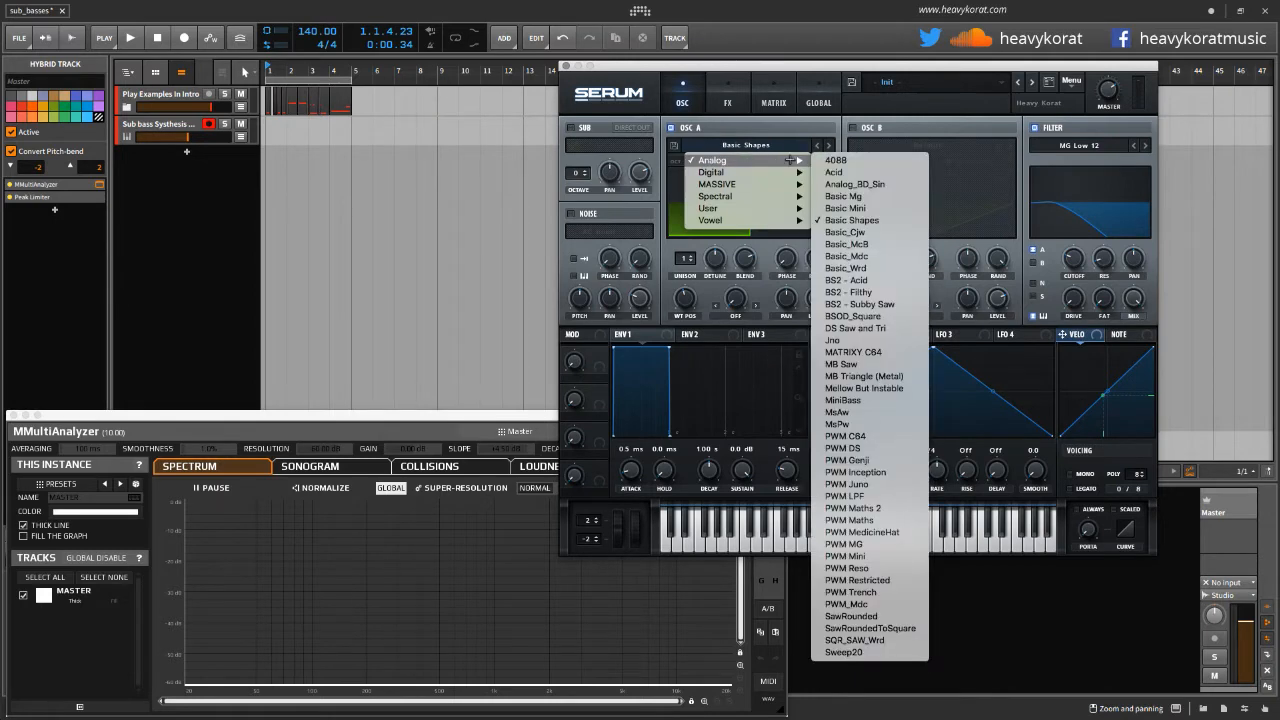
pyautogui.click(850, 220)
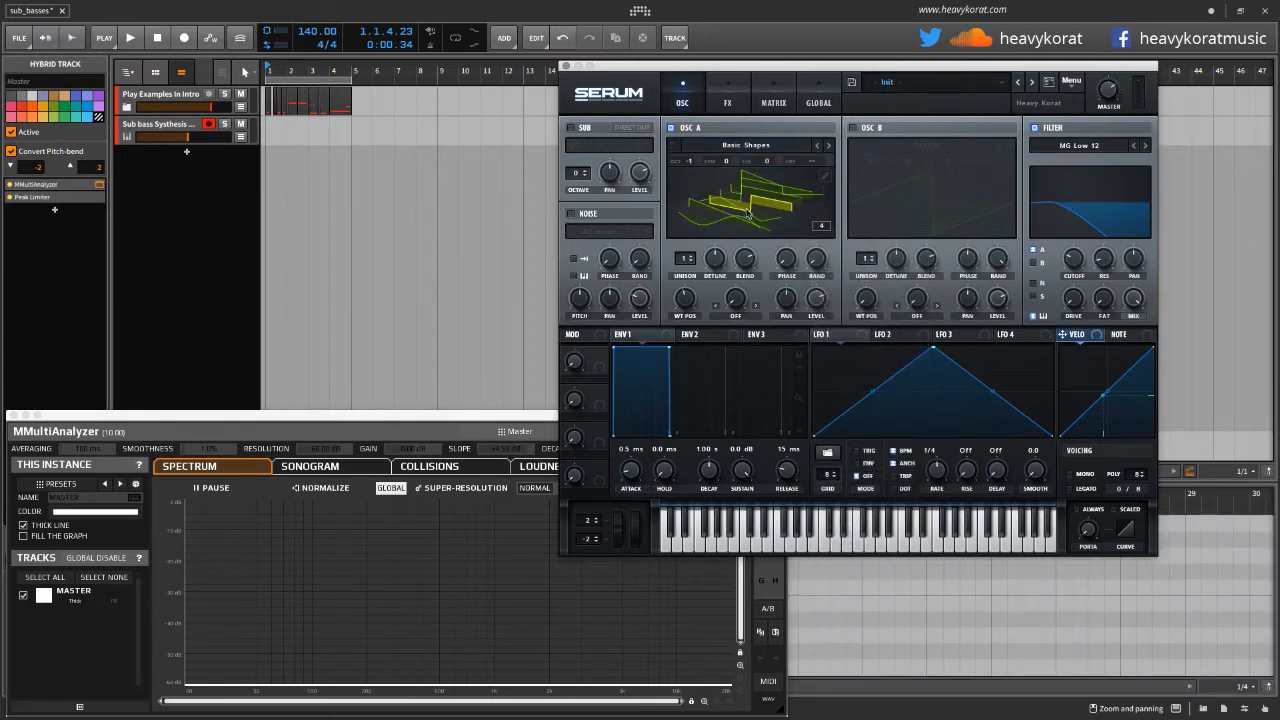
# Show Osc A's wavetable in 2D, turn off the MG Low 12 filter, and enable the Distortion effect
pyautogui.click(748, 213)
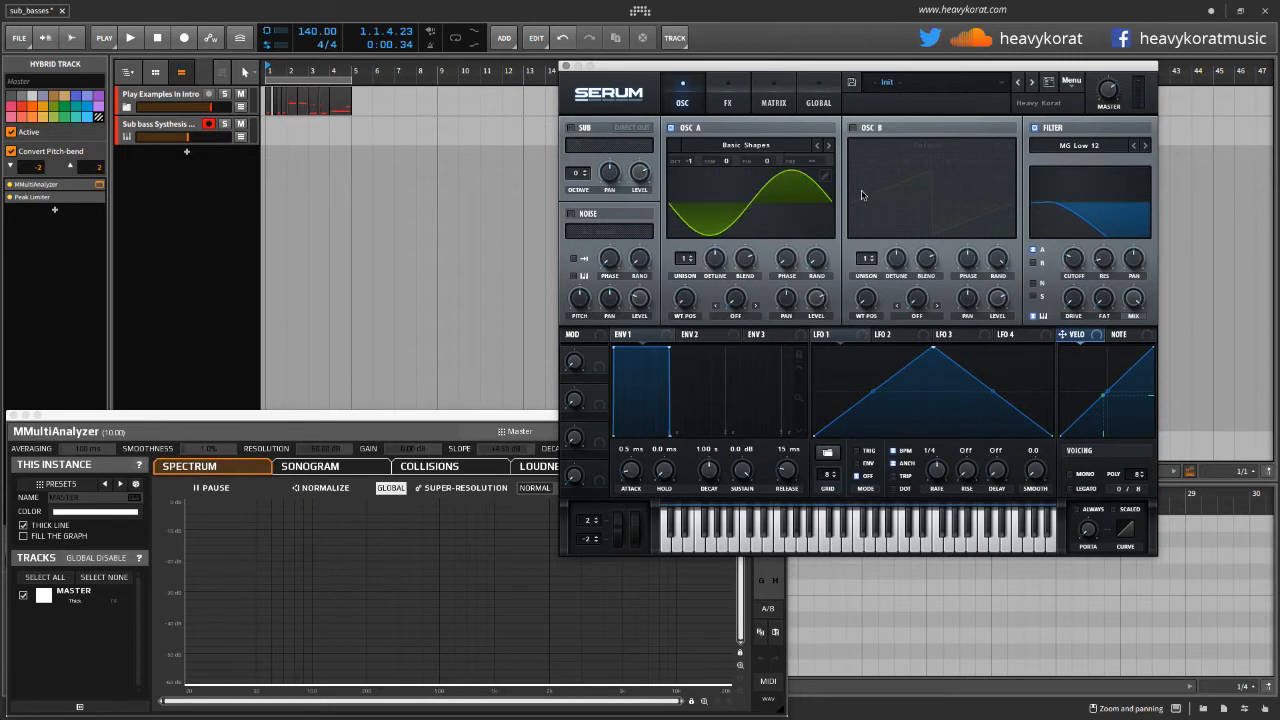
pyautogui.click(1034, 128)
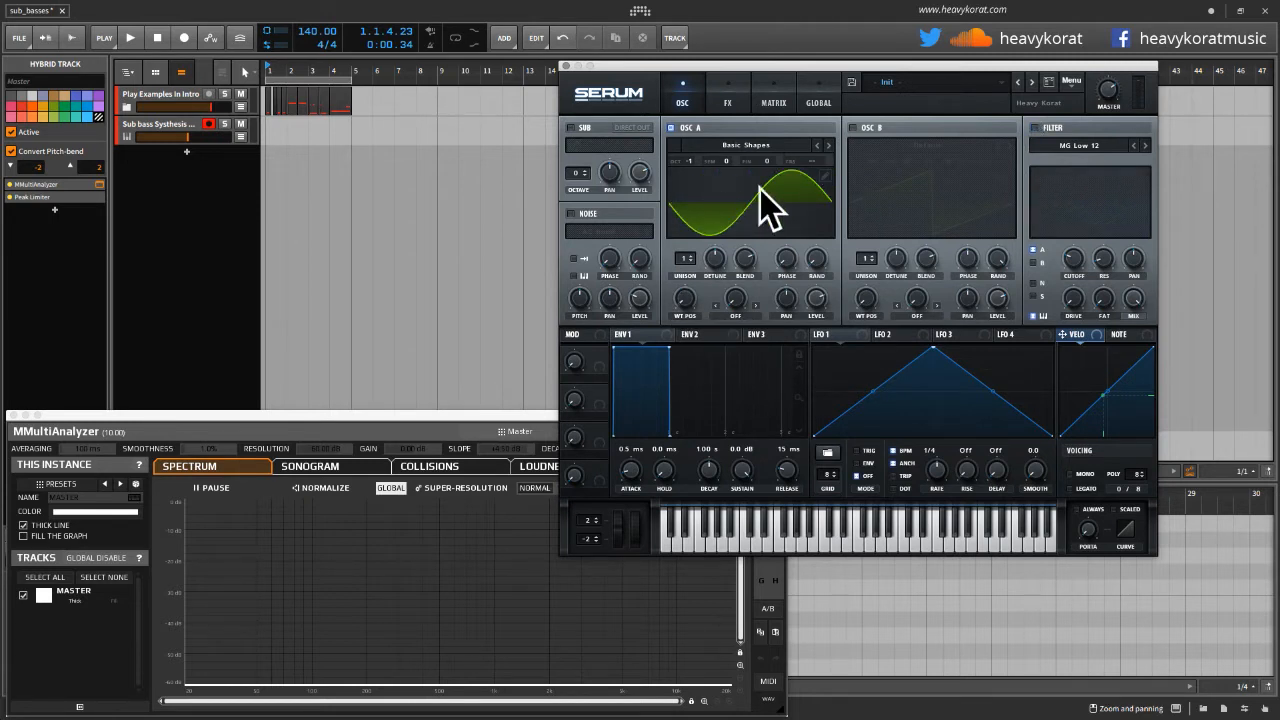
pyautogui.click(727, 100)
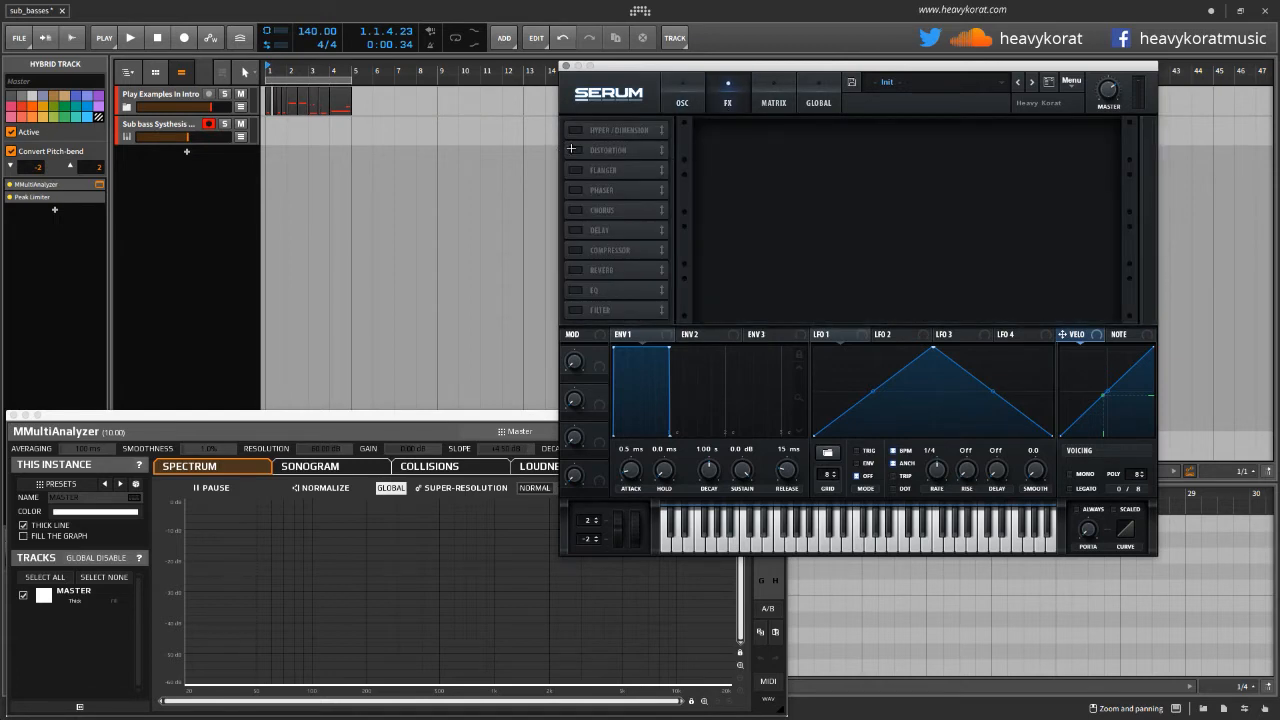
pyautogui.click(573, 149)
pyautogui.click(680, 88)
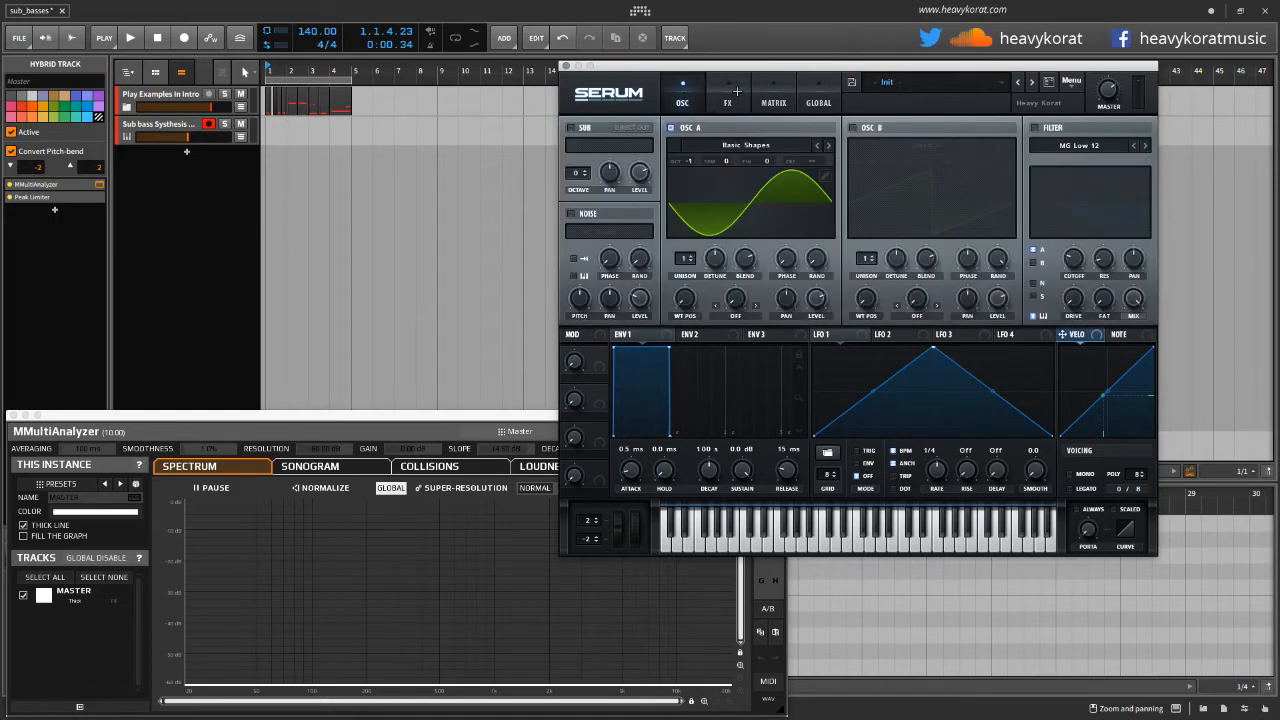
pyautogui.click(736, 92)
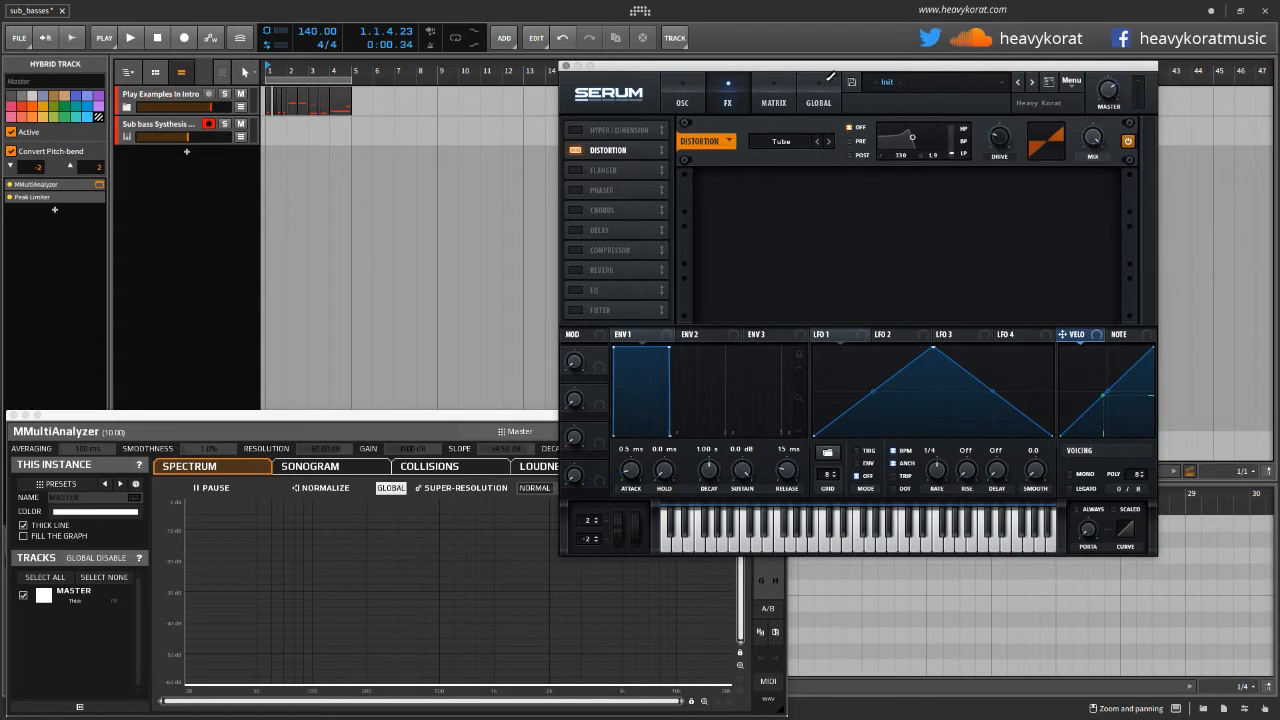
# Shape the Tube distortion with more drive, a reduced mix and a post filter at 181, playing notes through it
pyautogui.moveTo(731, 69); pyautogui.dragTo(735, 168)
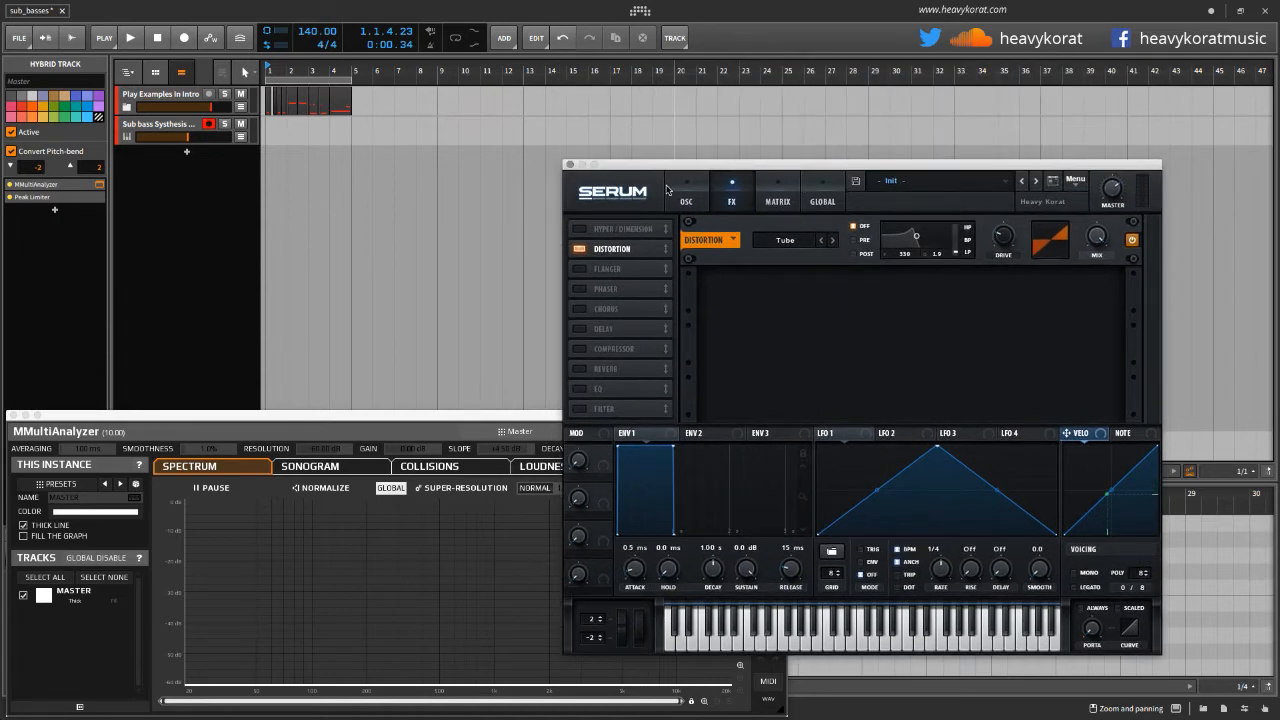
pyautogui.click(672, 190)
pyautogui.click(733, 195)
pyautogui.moveTo(889, 163); pyautogui.dragTo(903, 98)
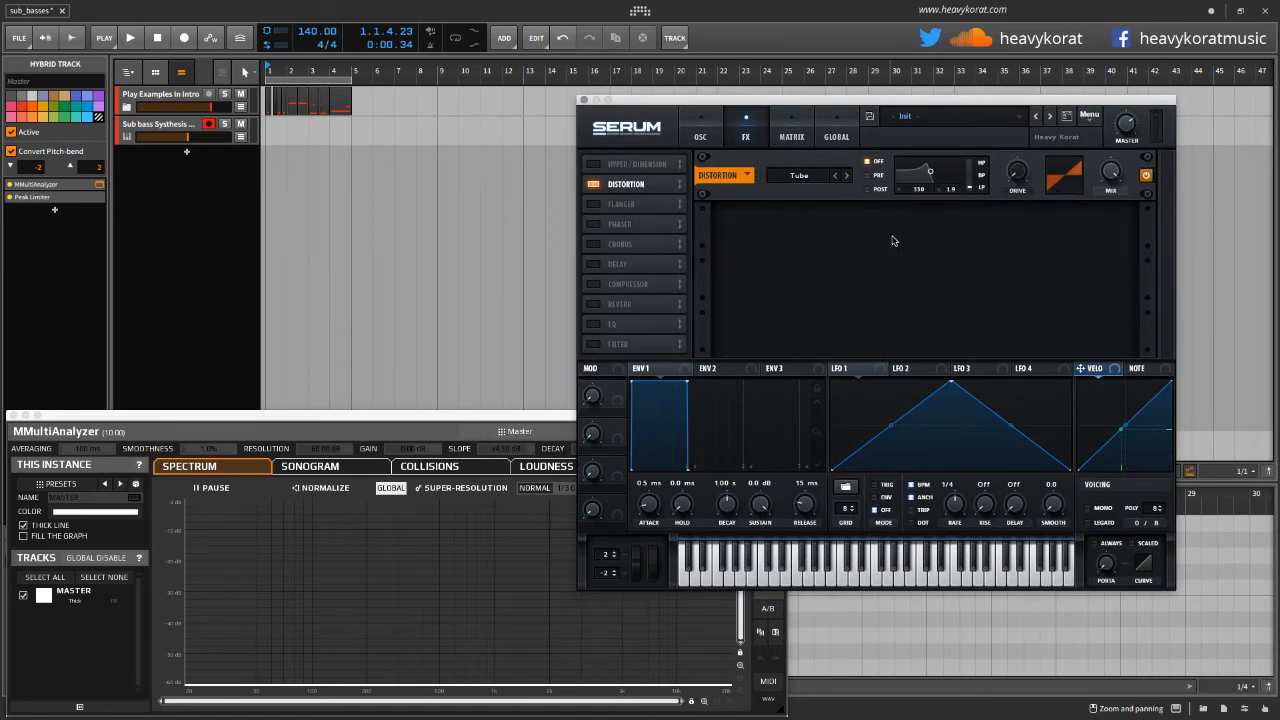
pyautogui.moveTo(1020, 180); pyautogui.dragTo(1052, 92)
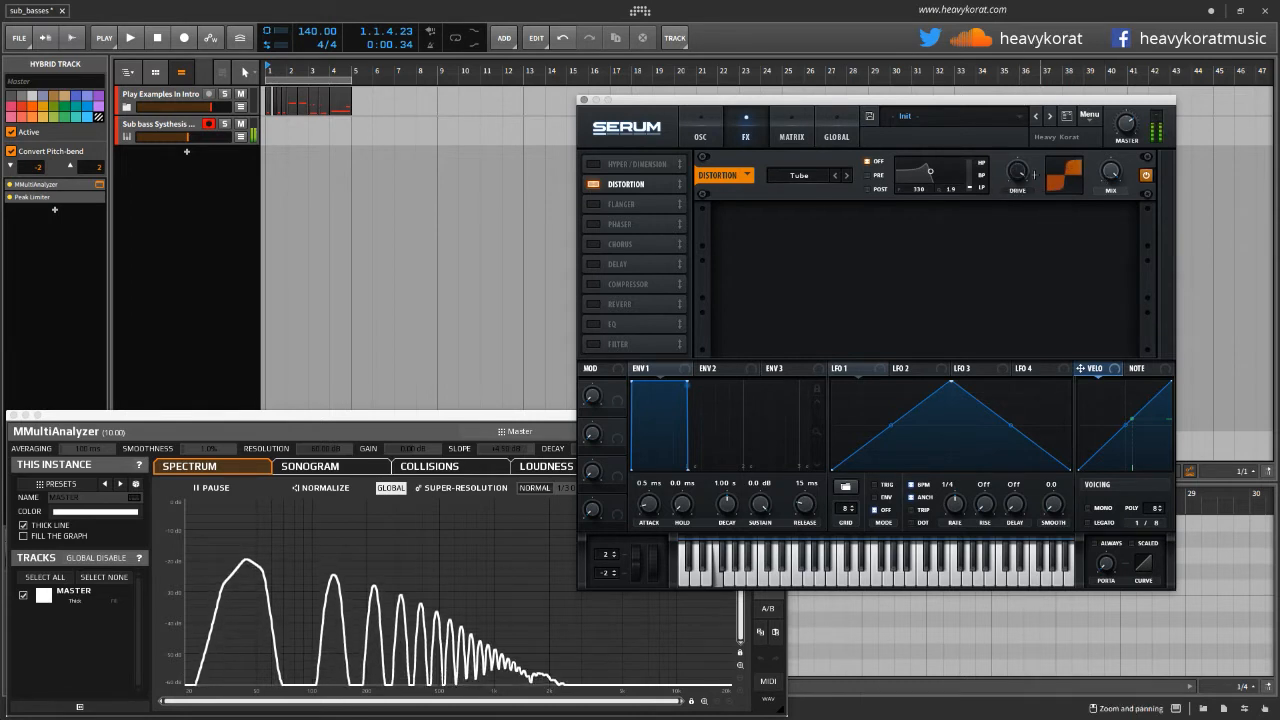
pyautogui.moveTo(1018, 171); pyautogui.dragTo(1019, 159)
pyautogui.moveTo(1107, 174); pyautogui.dragTo(1091, 258)
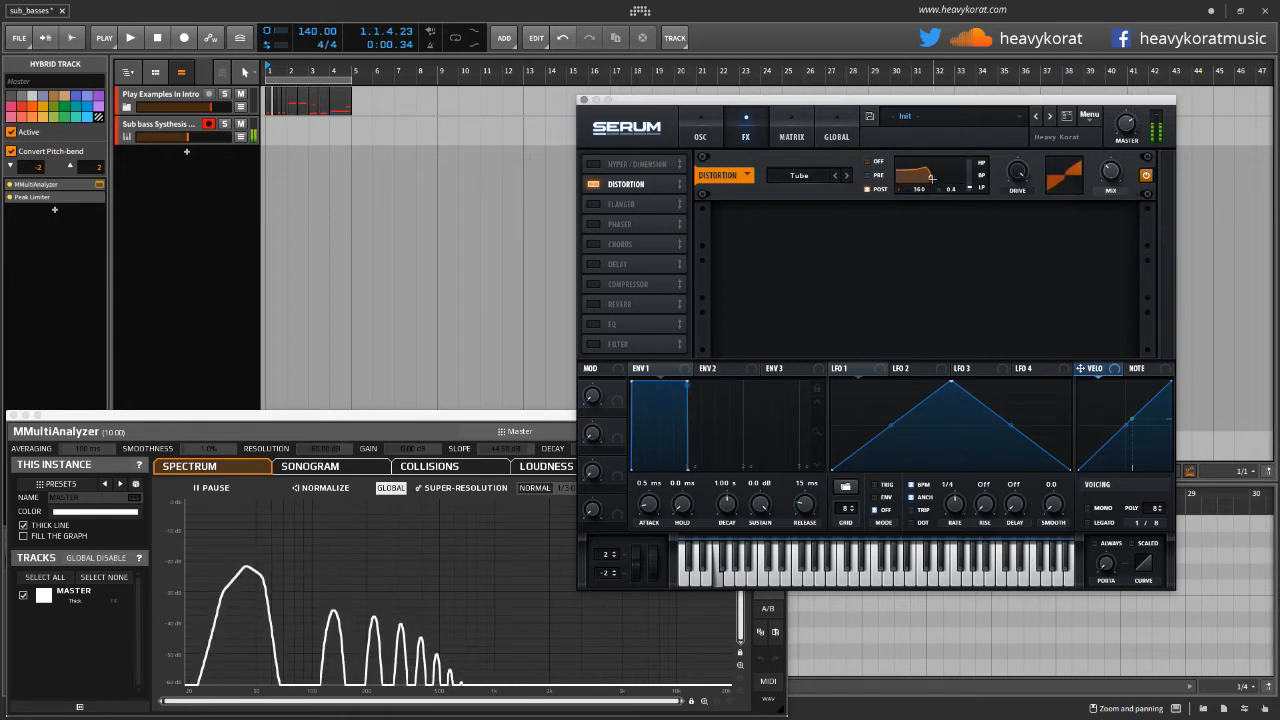
pyautogui.moveTo(928, 178)
pyautogui.mouseDown()
pyautogui.moveTo(970, 163)
pyautogui.moveTo(926, 177)
pyautogui.mouseUp()
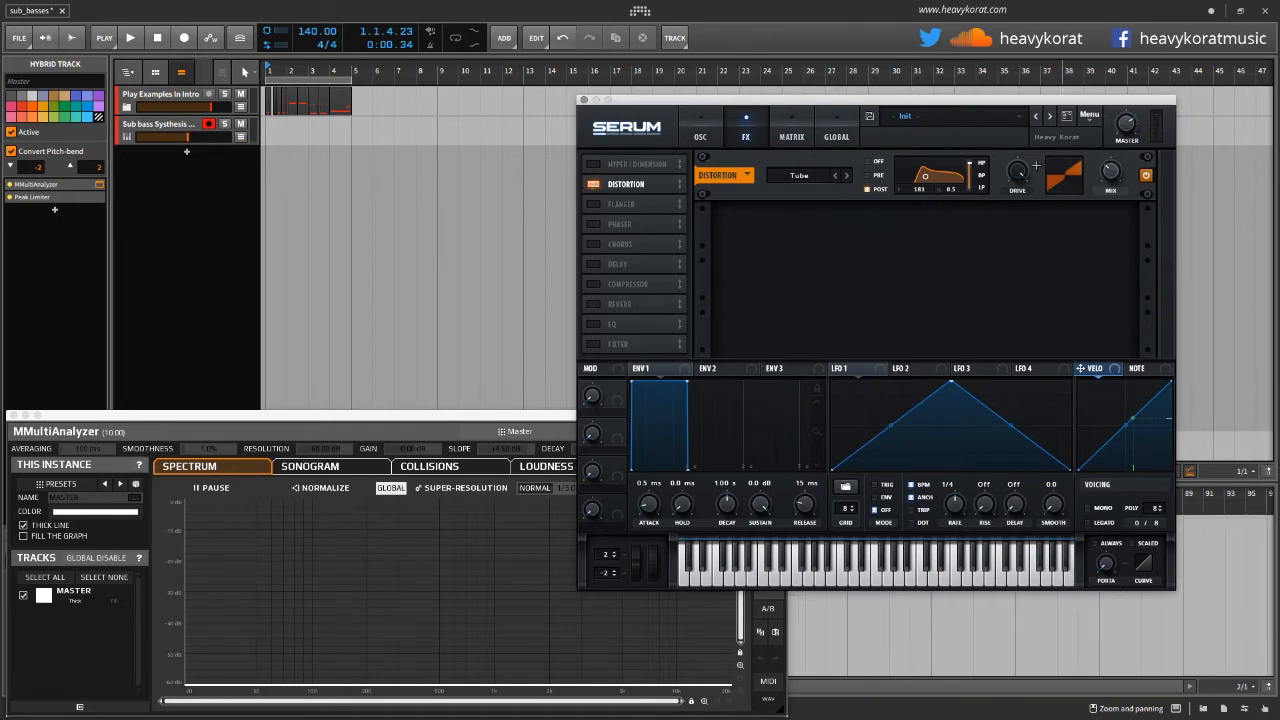
# Turn off Distortion, enable Osc B, Noise, Sub and the filter, and look through the filter types
pyautogui.click(593, 184)
pyautogui.click(697, 133)
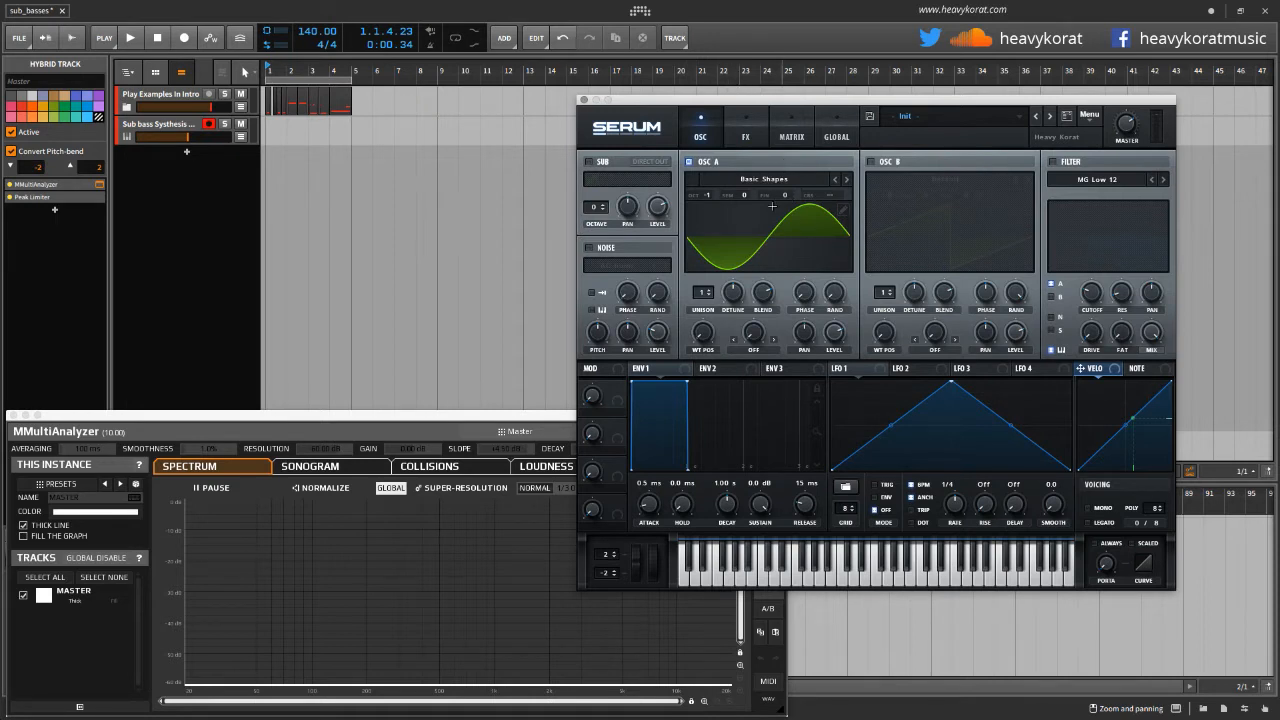
pyautogui.click(871, 161)
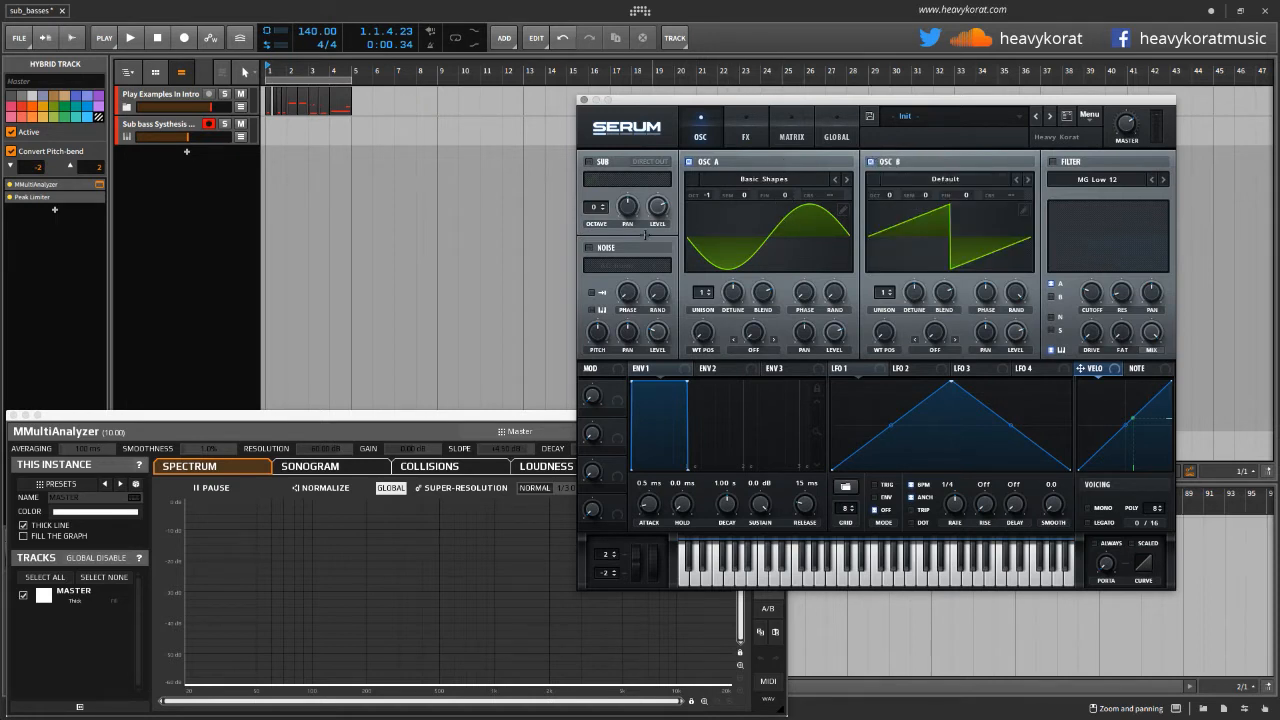
pyautogui.click(589, 247)
pyautogui.click(589, 162)
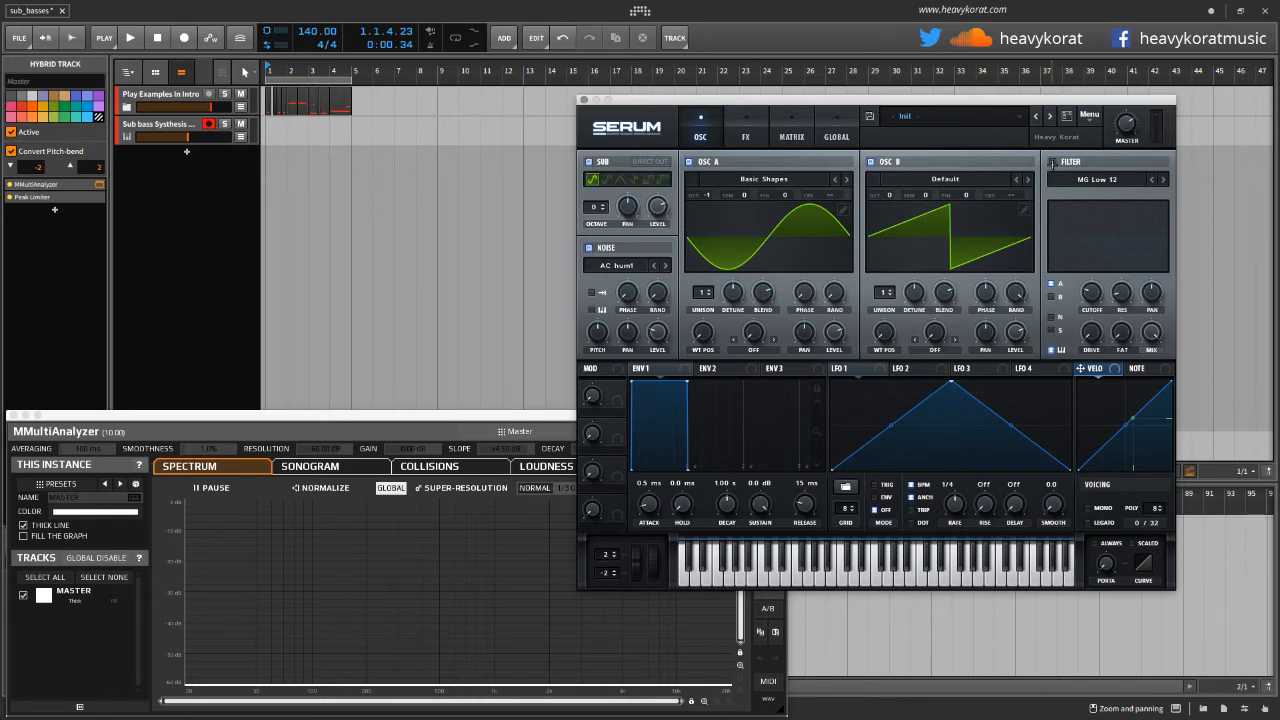
pyautogui.click(1052, 161)
pyautogui.click(1097, 179)
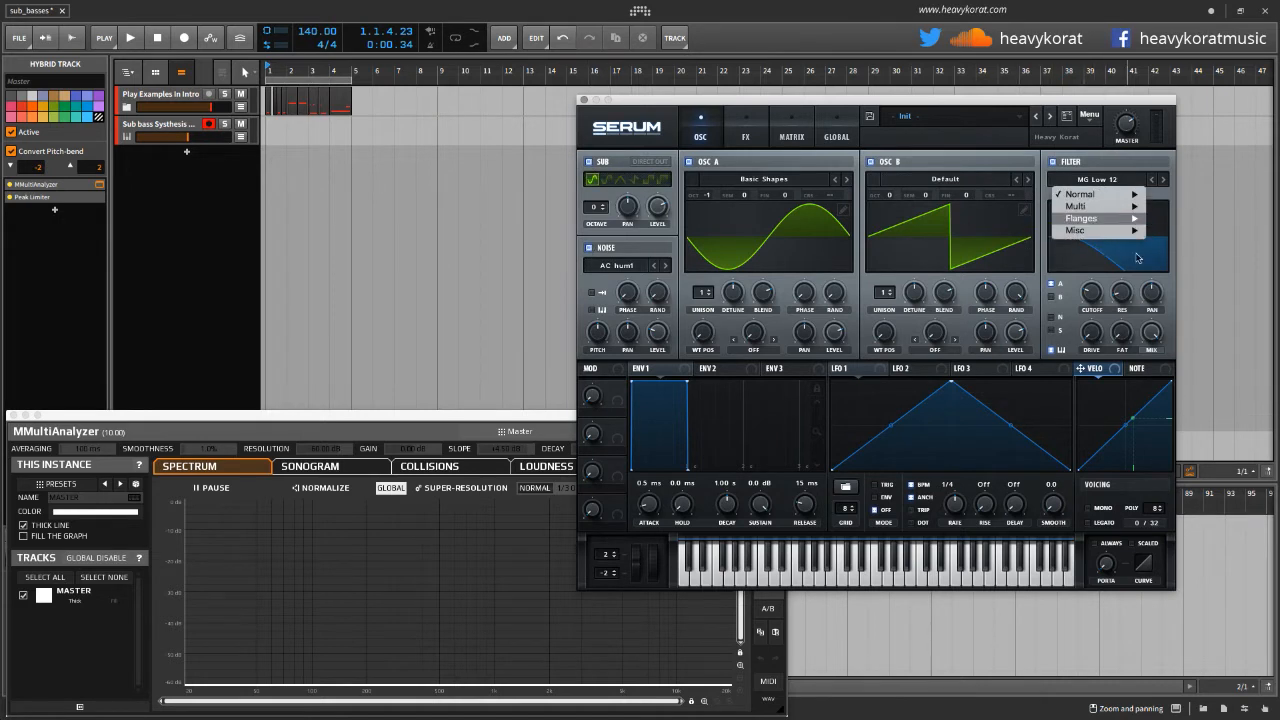
pyautogui.click(1177, 270)
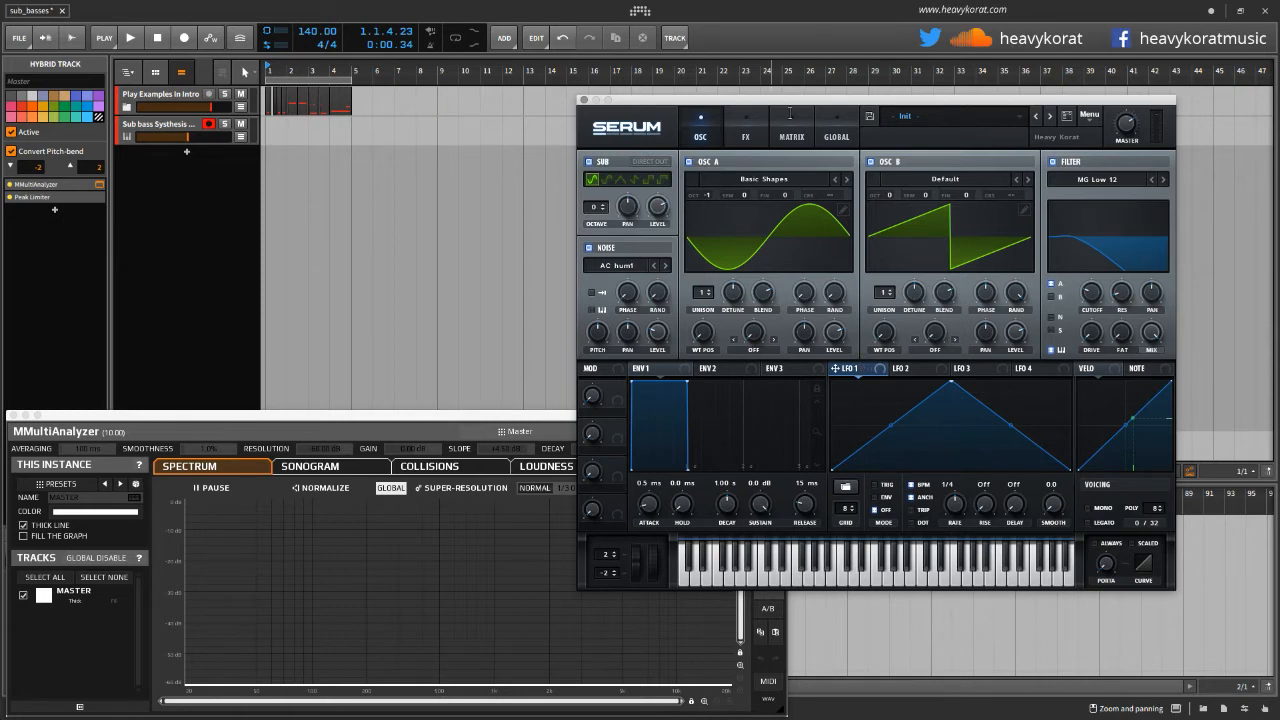
pyautogui.click(745, 125)
pyautogui.click(700, 124)
# Show the sub bass track's device chain, move the analyzer clear of it, and reopen the Serum window
pyautogui.click(585, 99)
pyautogui.press('d')
pyautogui.click(443, 175)
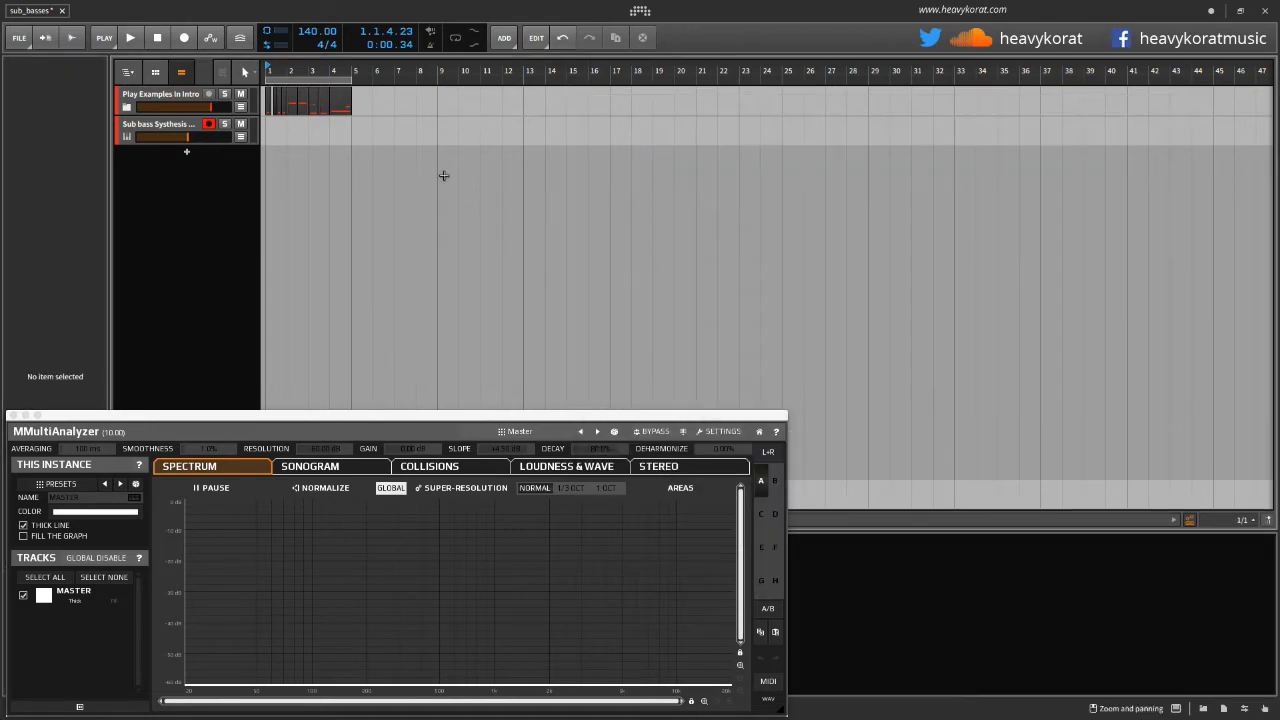
pyautogui.scroll(-3, 442, 192)
pyautogui.click(124, 133)
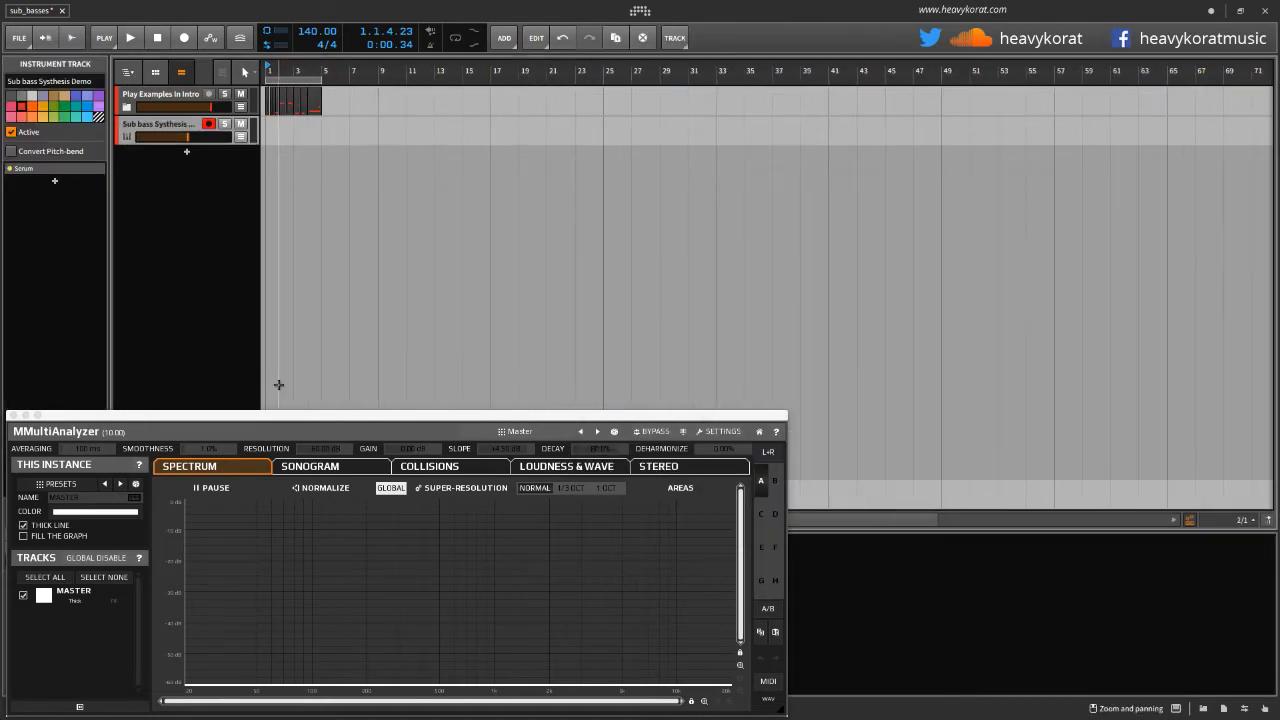
pyautogui.moveTo(269, 416); pyautogui.dragTo(739, 180)
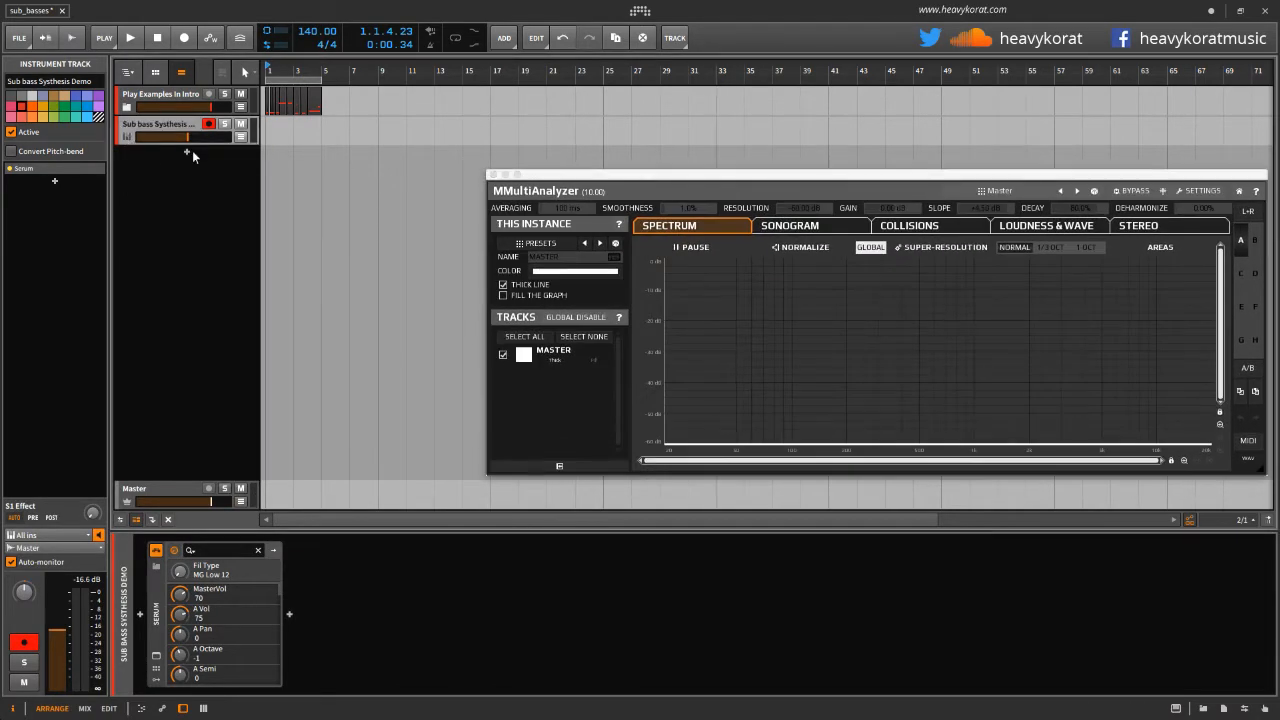
pyautogui.click(155, 660)
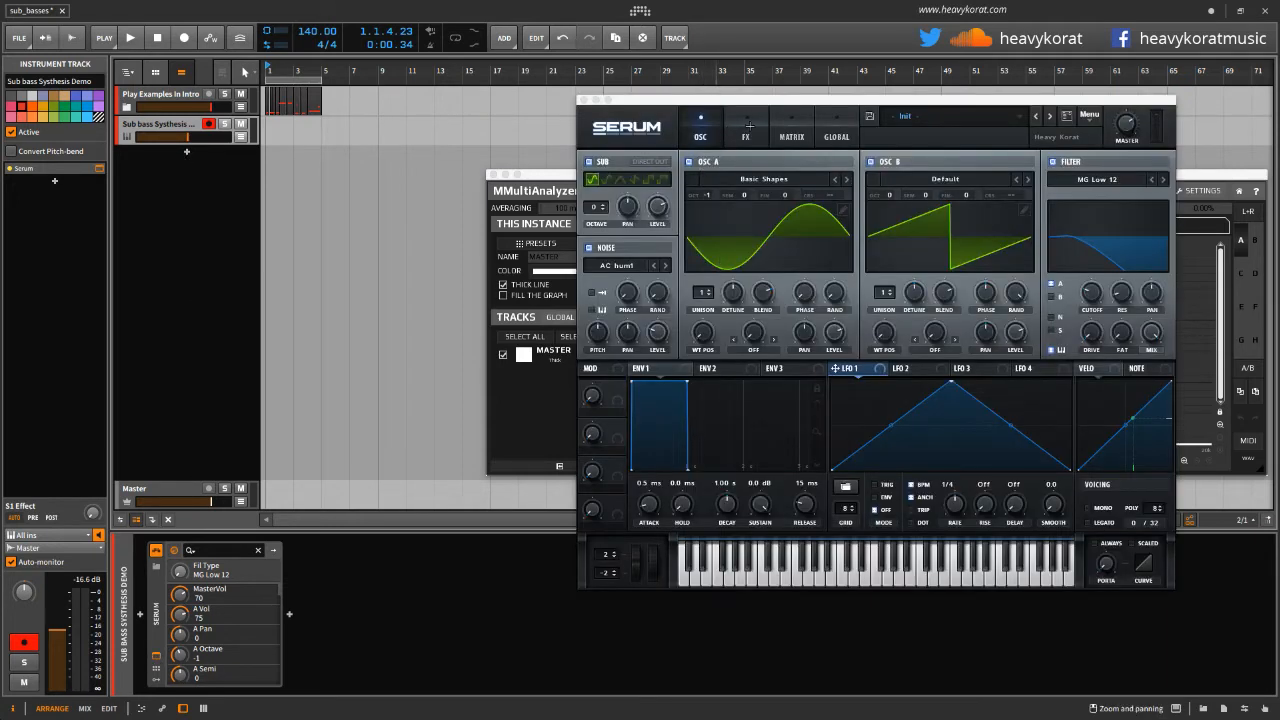
# Reset Serum to its Init preset
pyautogui.click(746, 128)
pyautogui.click(700, 132)
pyautogui.click(966, 116)
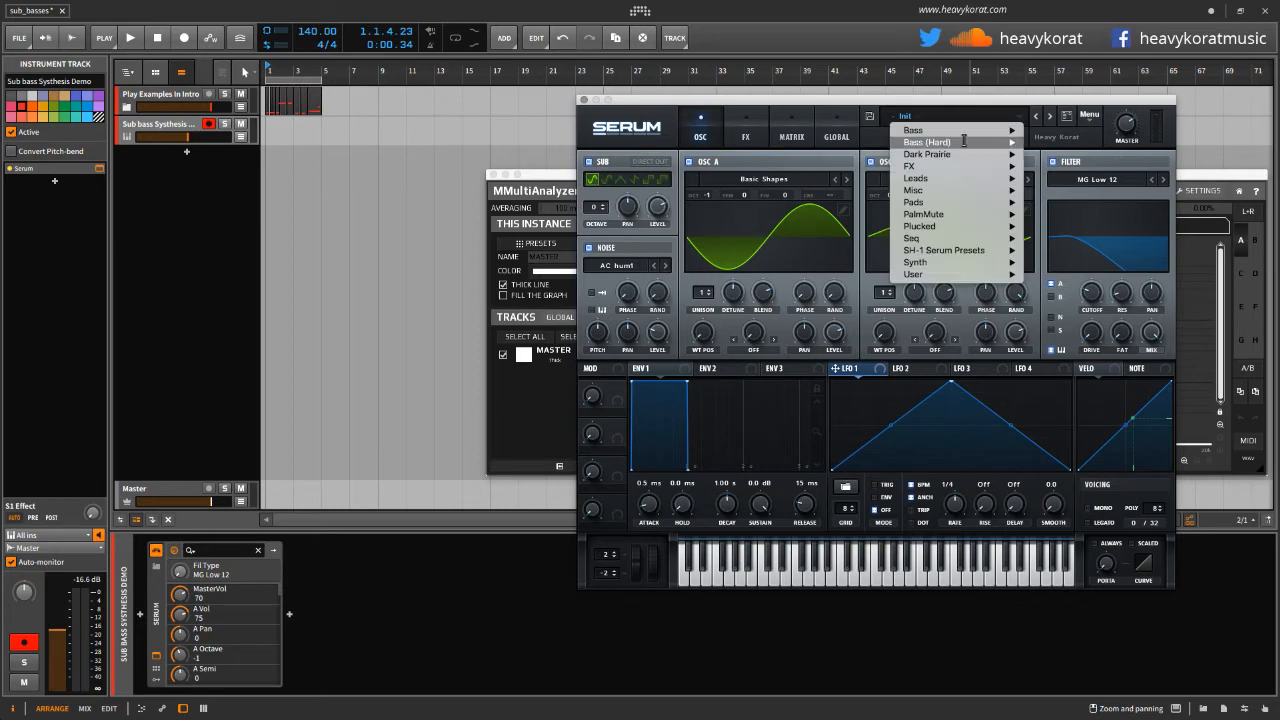
pyautogui.click(950, 106)
pyautogui.click(1089, 115)
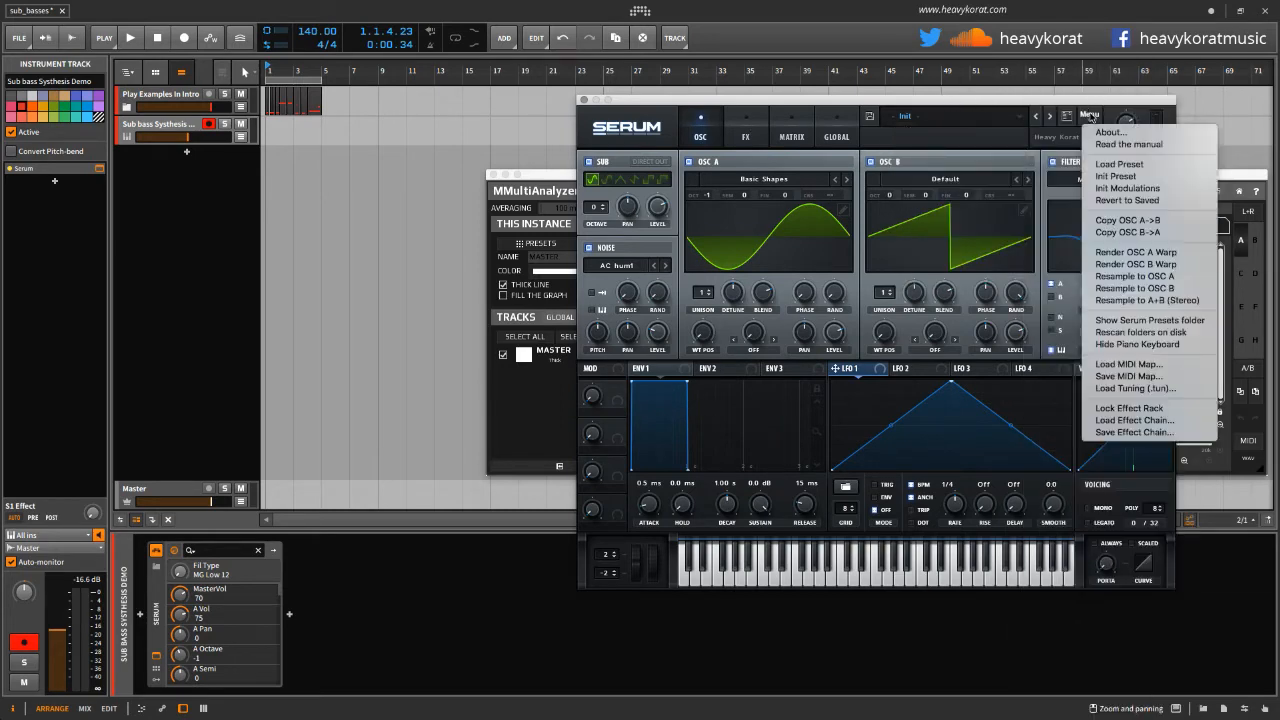
pyautogui.click(1114, 176)
# Load the analog Basic Shapes wavetable in Osc A, turn down its phase and phase randomness, and set the octave to -1
pyautogui.click(745, 179)
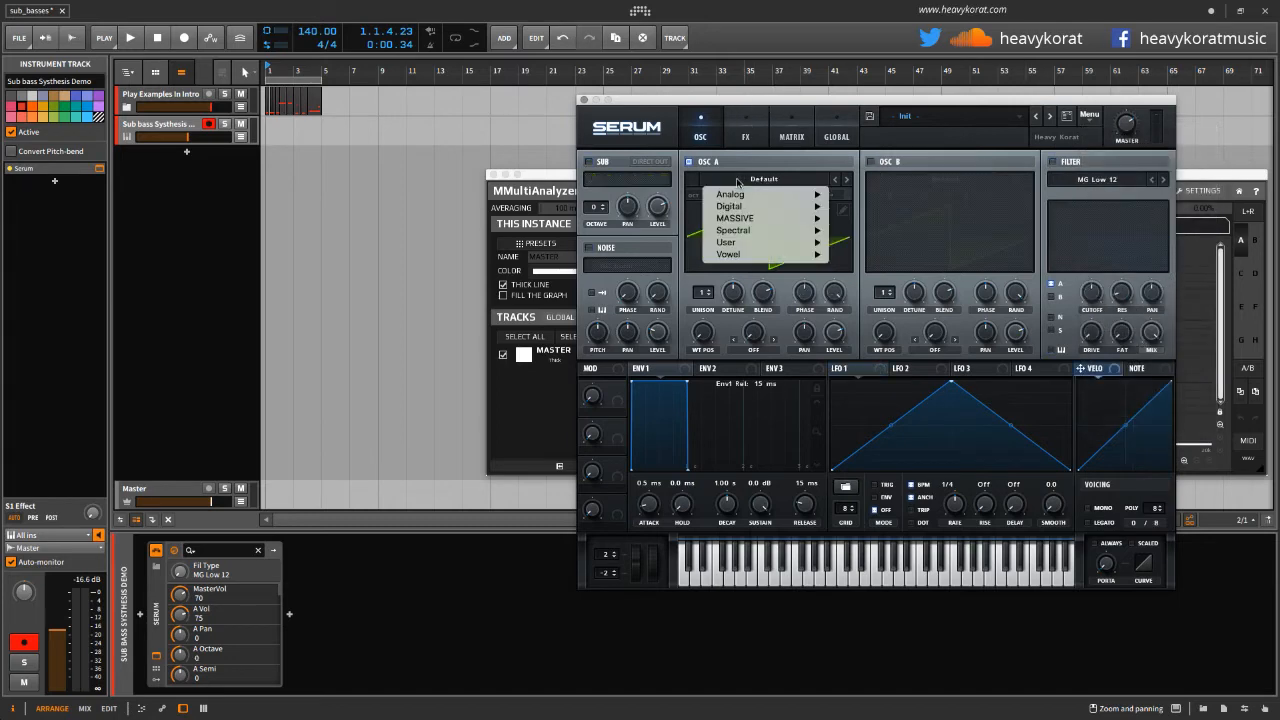
pyautogui.moveTo(764, 201)
pyautogui.click(895, 254)
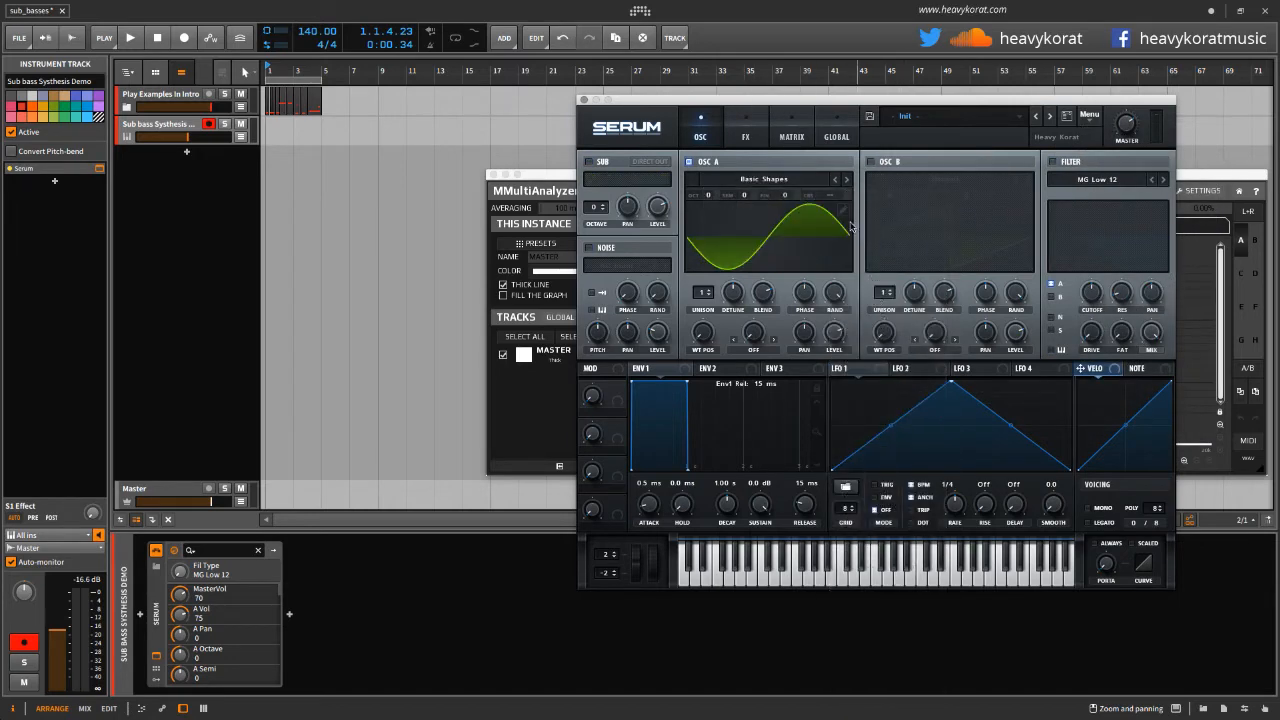
pyautogui.moveTo(805, 295); pyautogui.dragTo(816, 412)
pyautogui.moveTo(833, 295); pyautogui.dragTo(799, 477)
pyautogui.moveTo(708, 196); pyautogui.dragTo(707, 212)
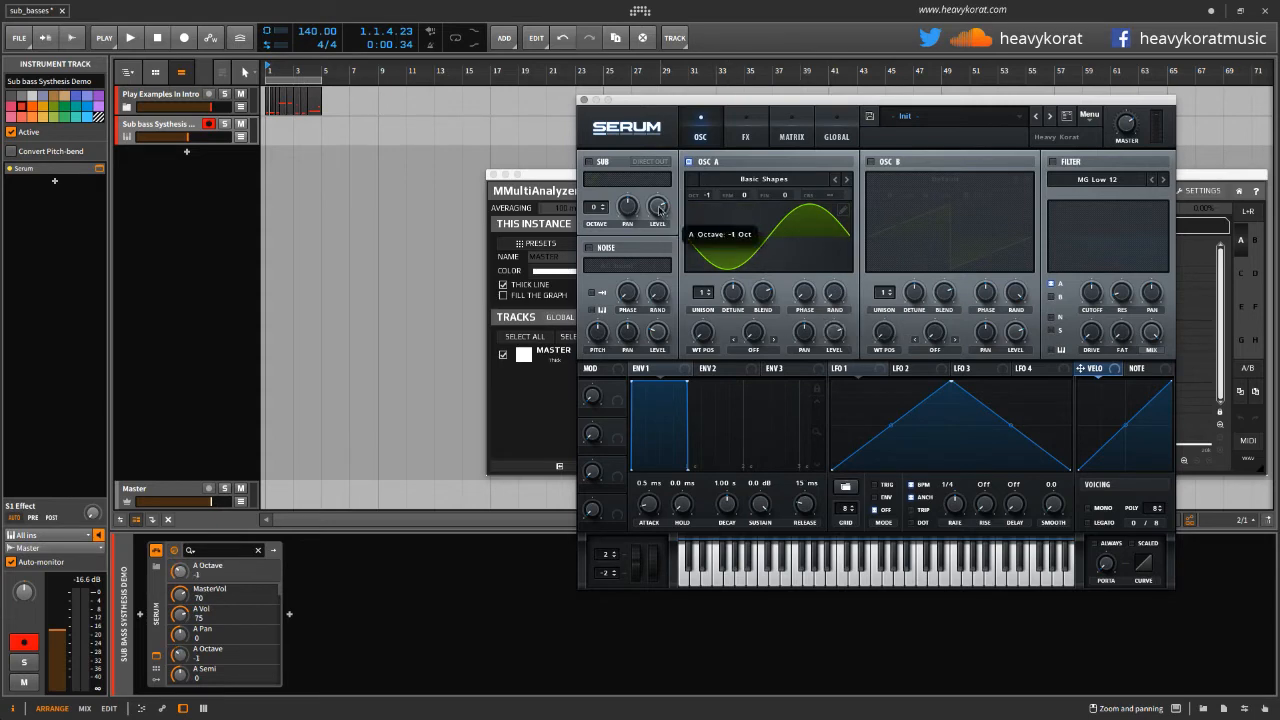
# Rearrange the analyzer and Serum windows so the spectrum graph and synth controls can be seen together
pyautogui.click(545, 181)
pyautogui.moveTo(545, 181); pyautogui.dragTo(155, 396)
pyautogui.click(973, 100)
pyautogui.moveTo(973, 100); pyautogui.dragTo(1081, 64)
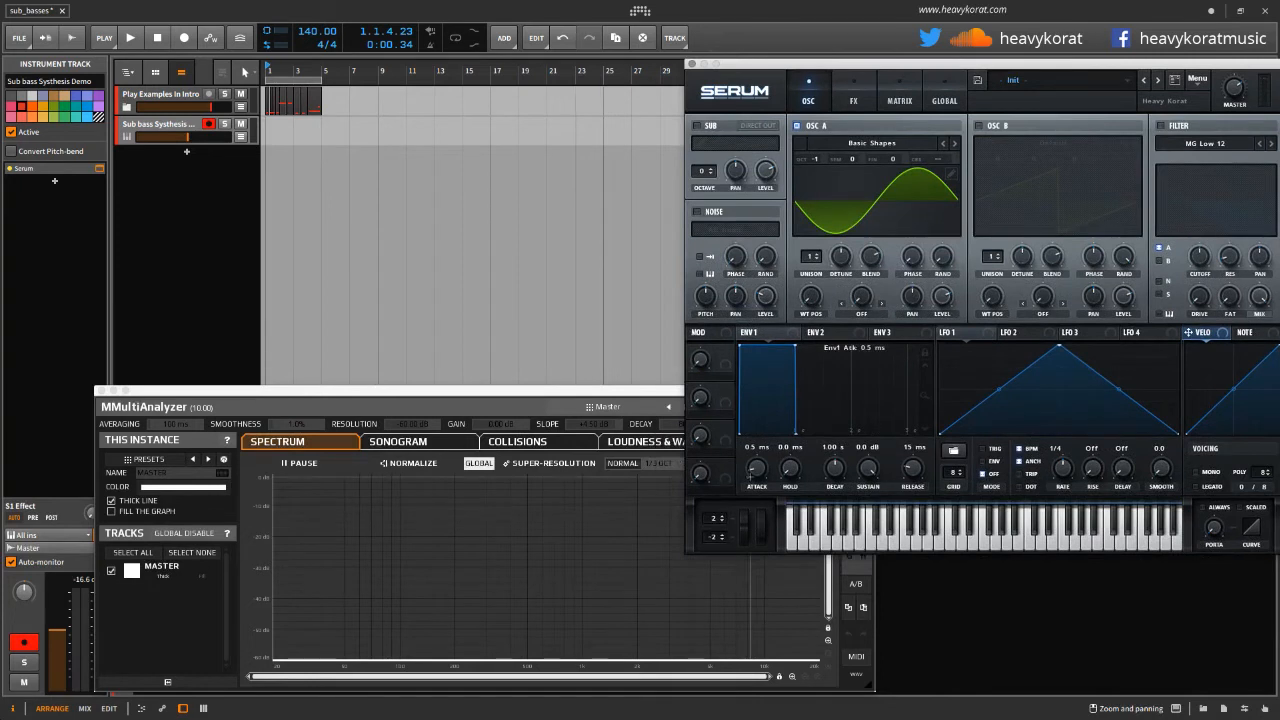
# Set Env 1's attack and release to 50 ms each and enable mono voicing
pyautogui.doubleClick(760, 468)
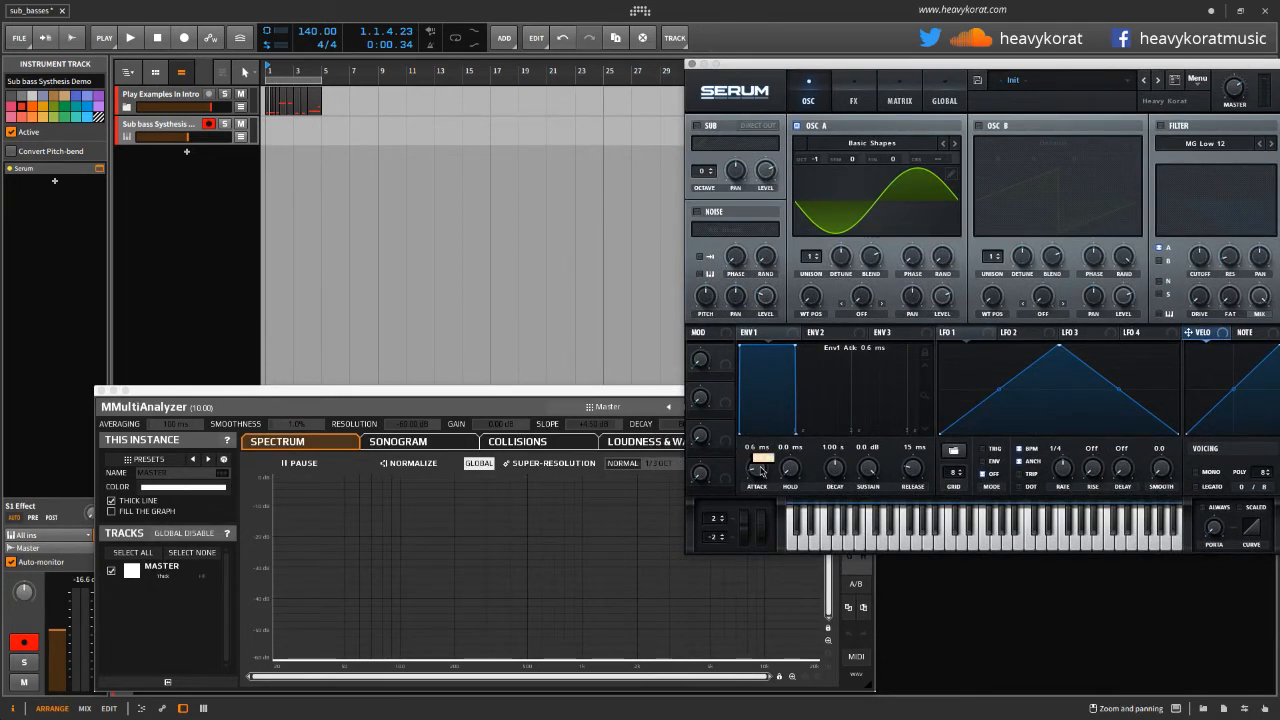
pyautogui.write('50')
pyautogui.press('Return')
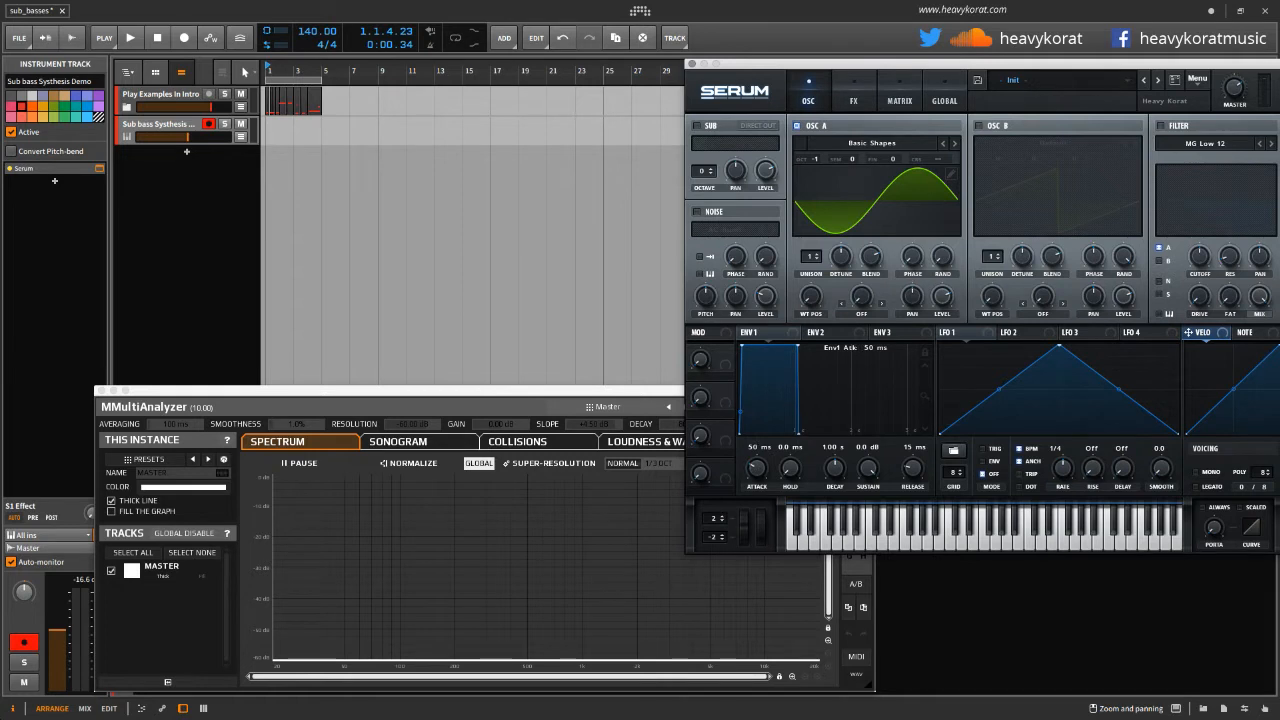
pyautogui.doubleClick(910, 473)
pyautogui.write('50')
pyautogui.press('Return')
# Set Osc A's warp to FM NoiseOsc at 40%, switching the noise oscillator on and off to compare
pyautogui.click(708, 215)
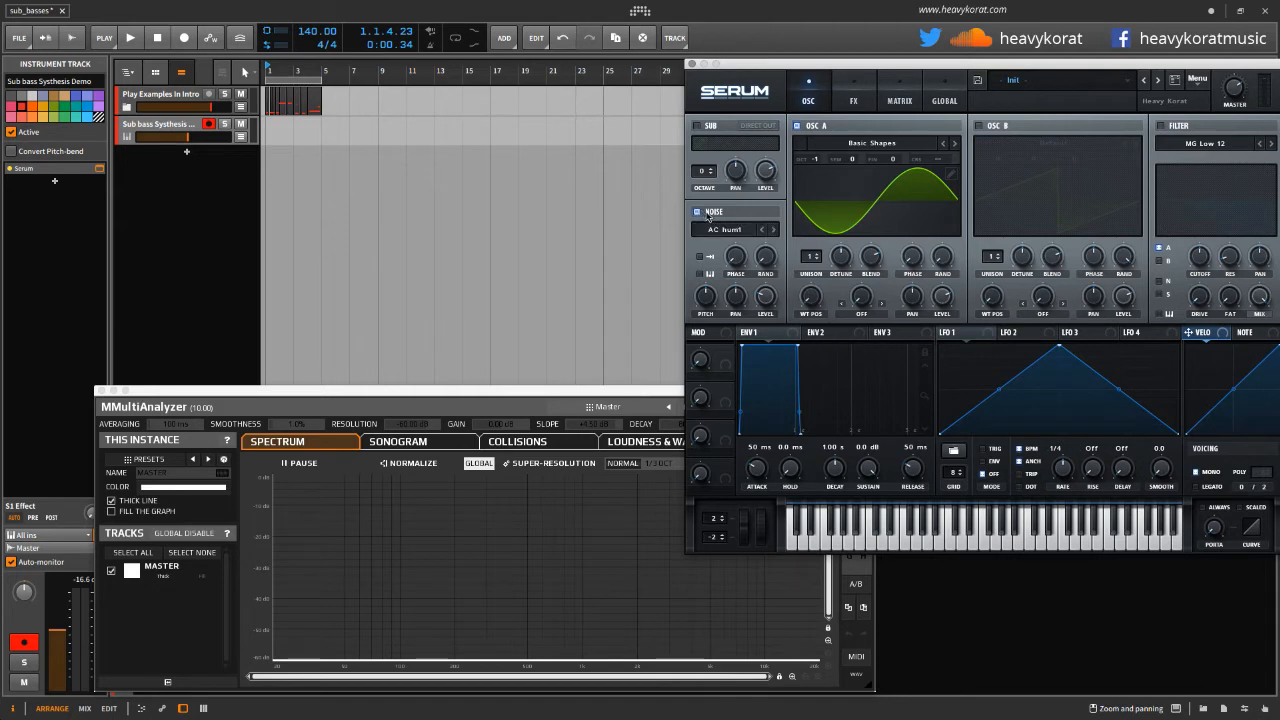
pyautogui.click(856, 316)
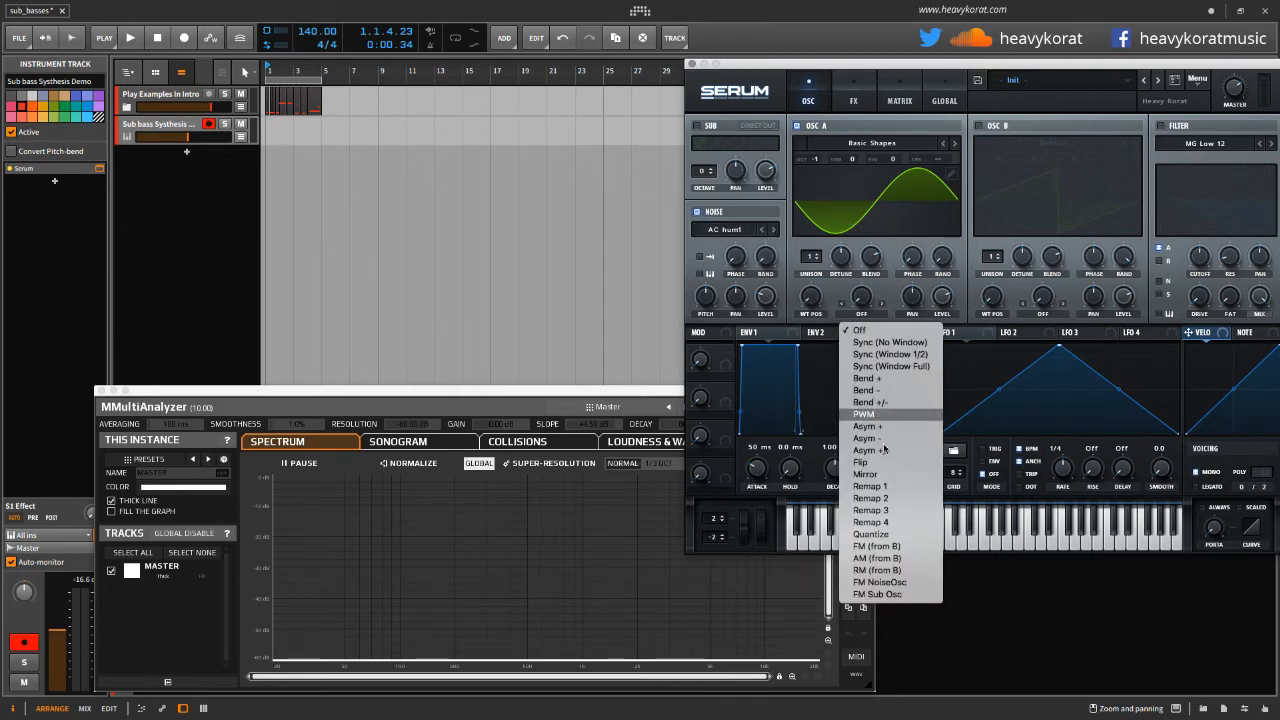
pyautogui.click(889, 583)
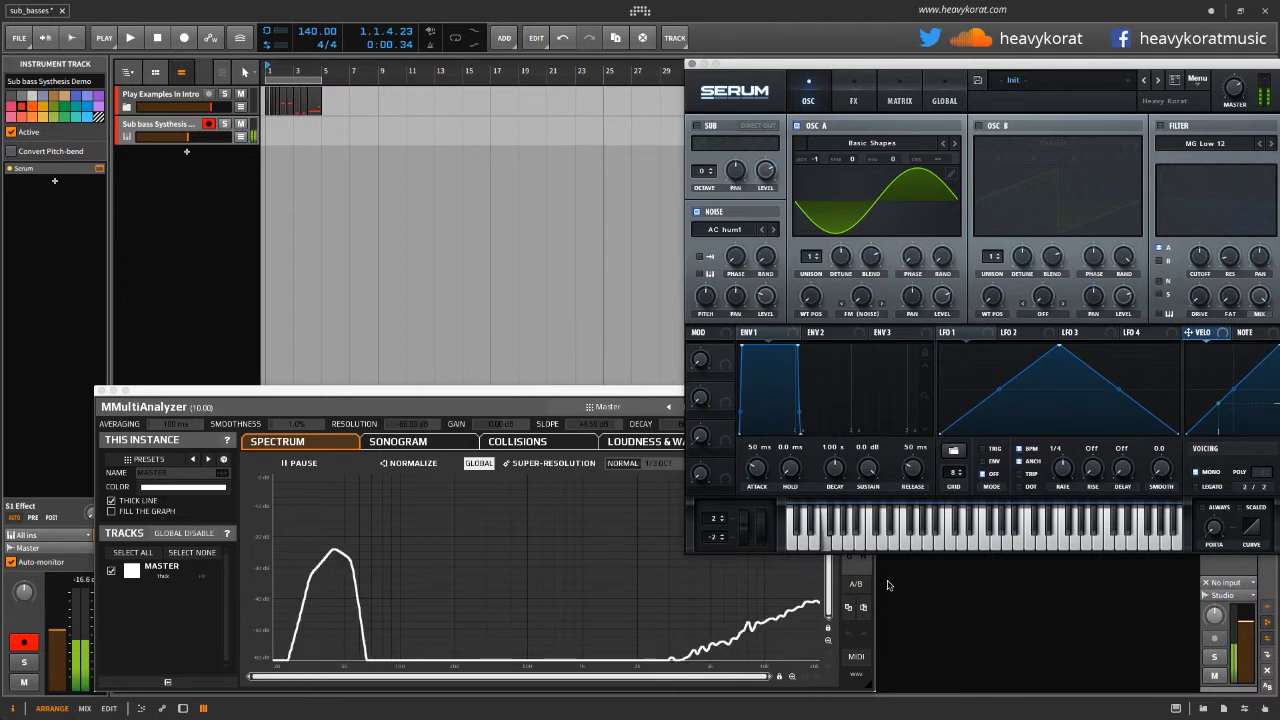
pyautogui.click(700, 212)
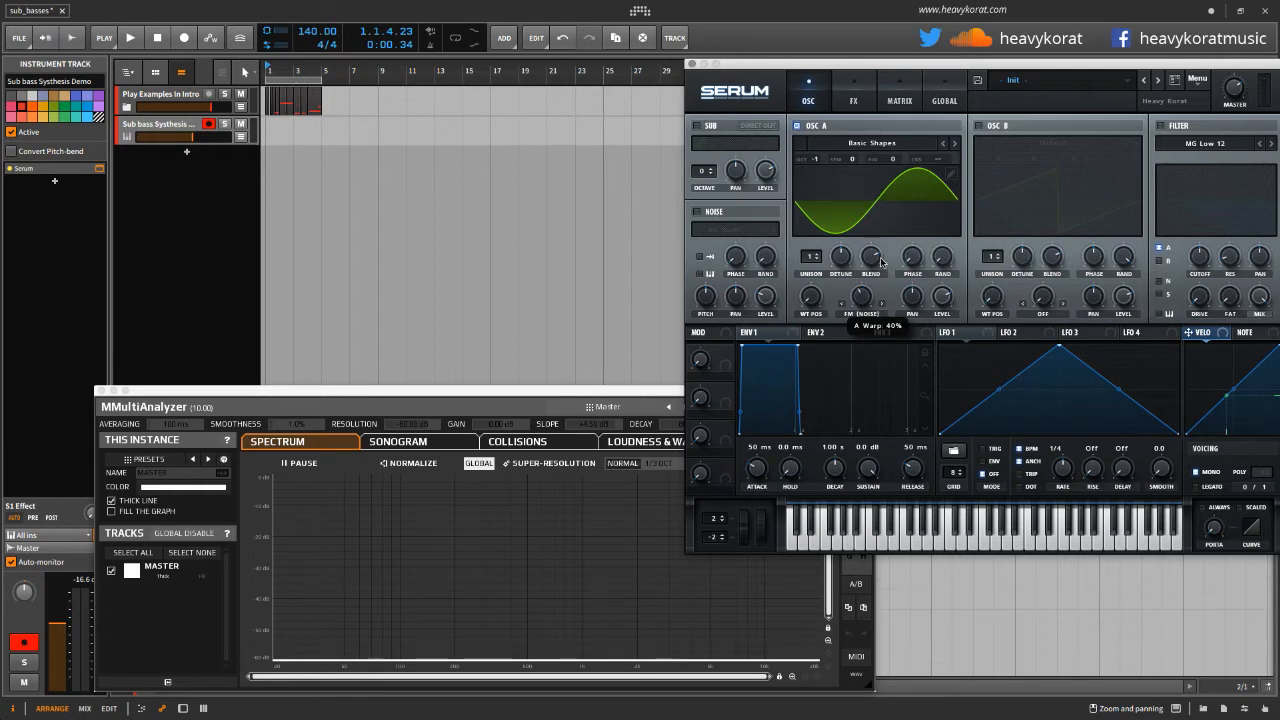
# Switch the noise oscillator on and load the user VCrackle Long sample VCrackleLong039 - Em
pyautogui.click(710, 213)
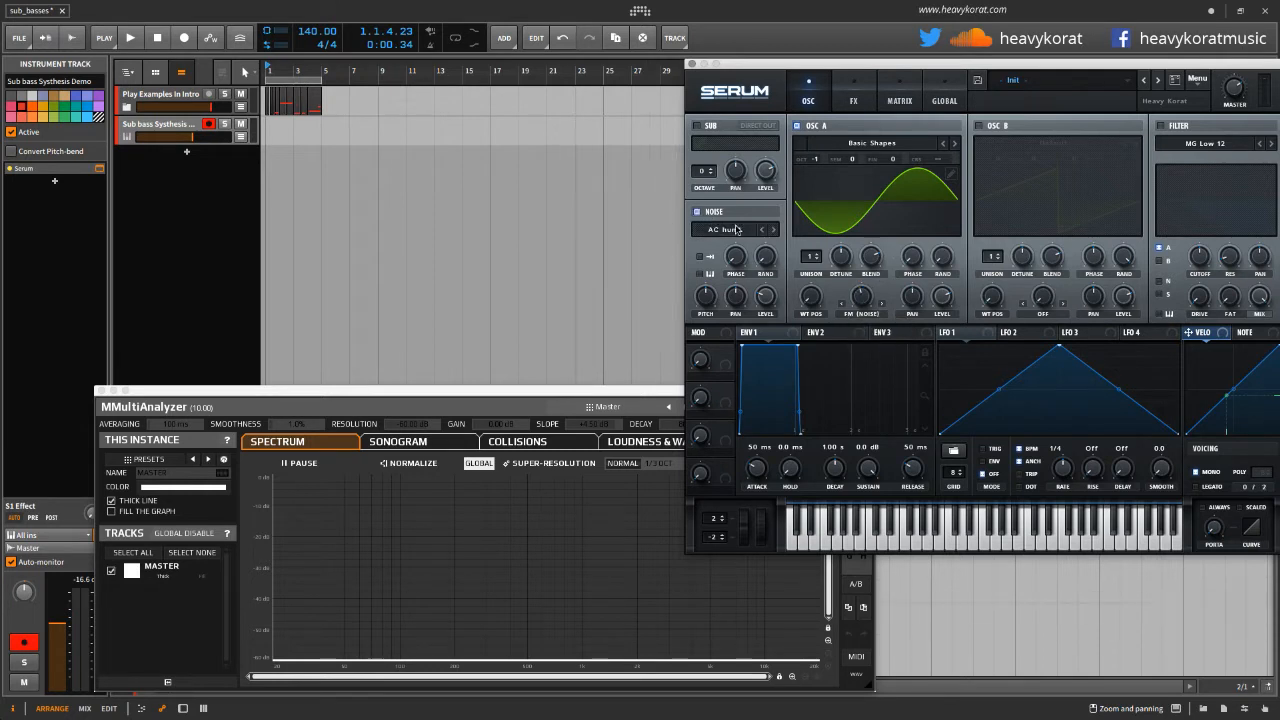
pyautogui.click(738, 229)
pyautogui.moveTo(757, 318)
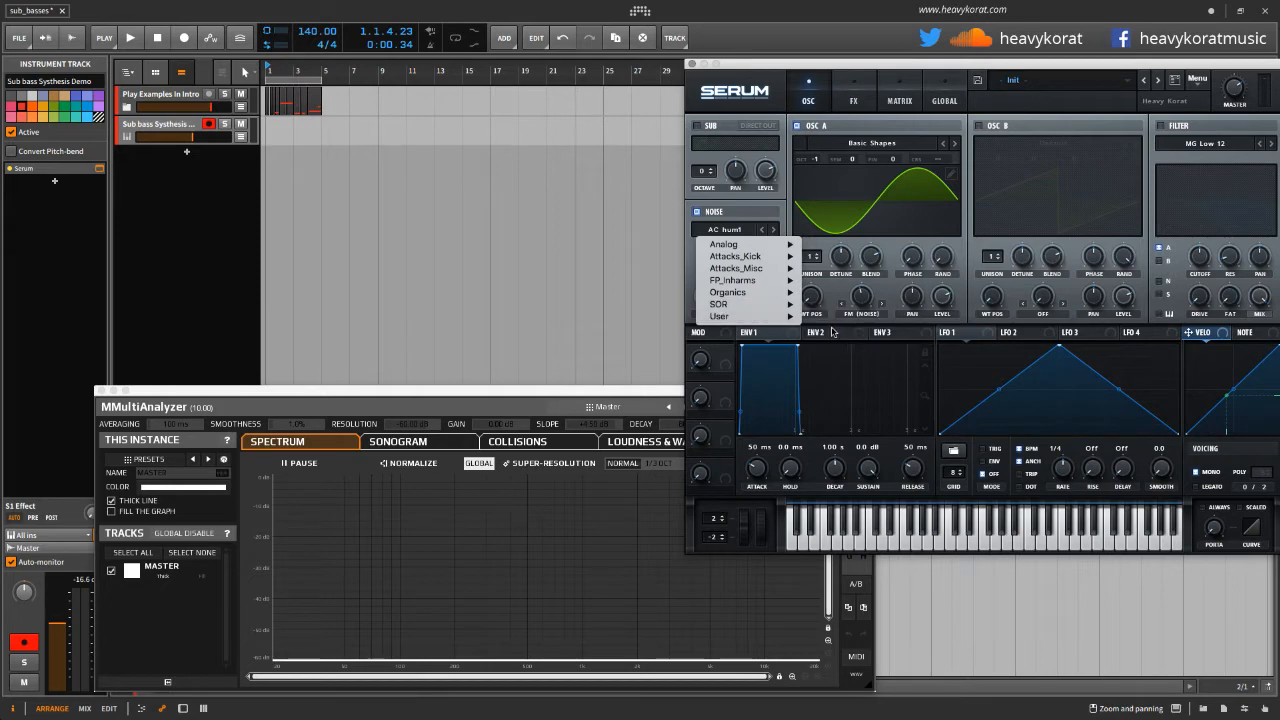
pyautogui.moveTo(845, 316)
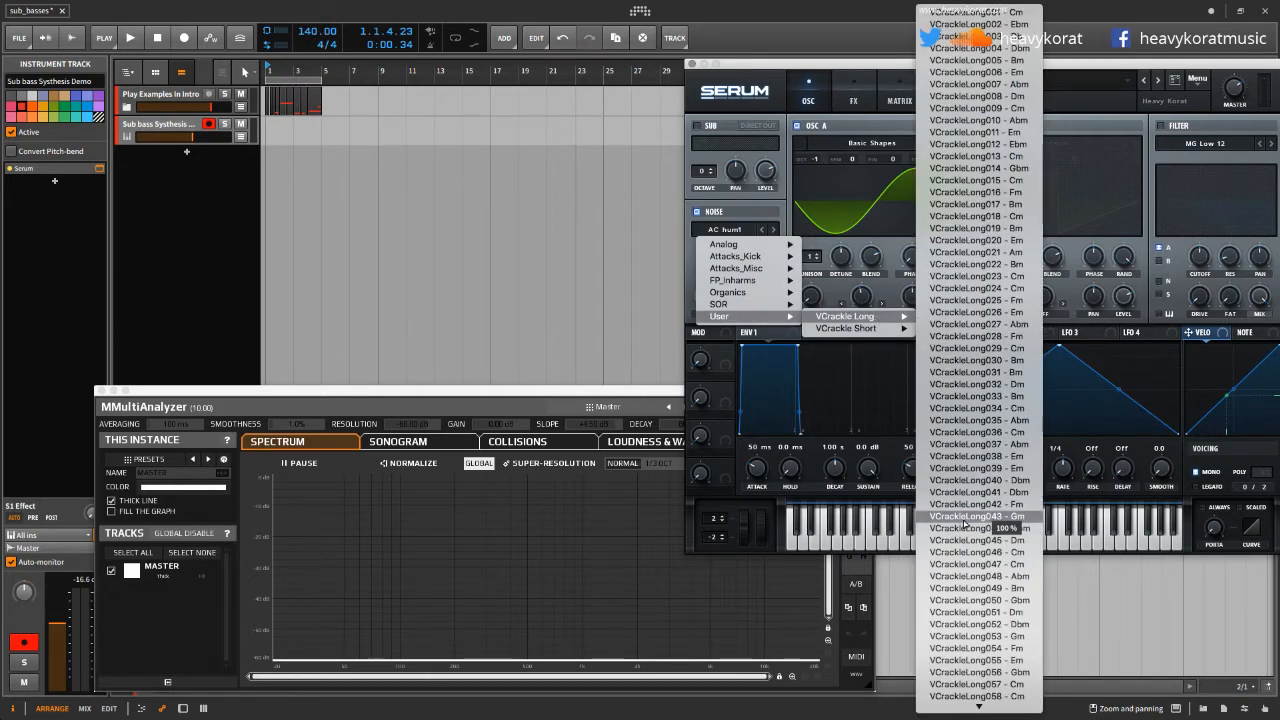
pyautogui.click(975, 468)
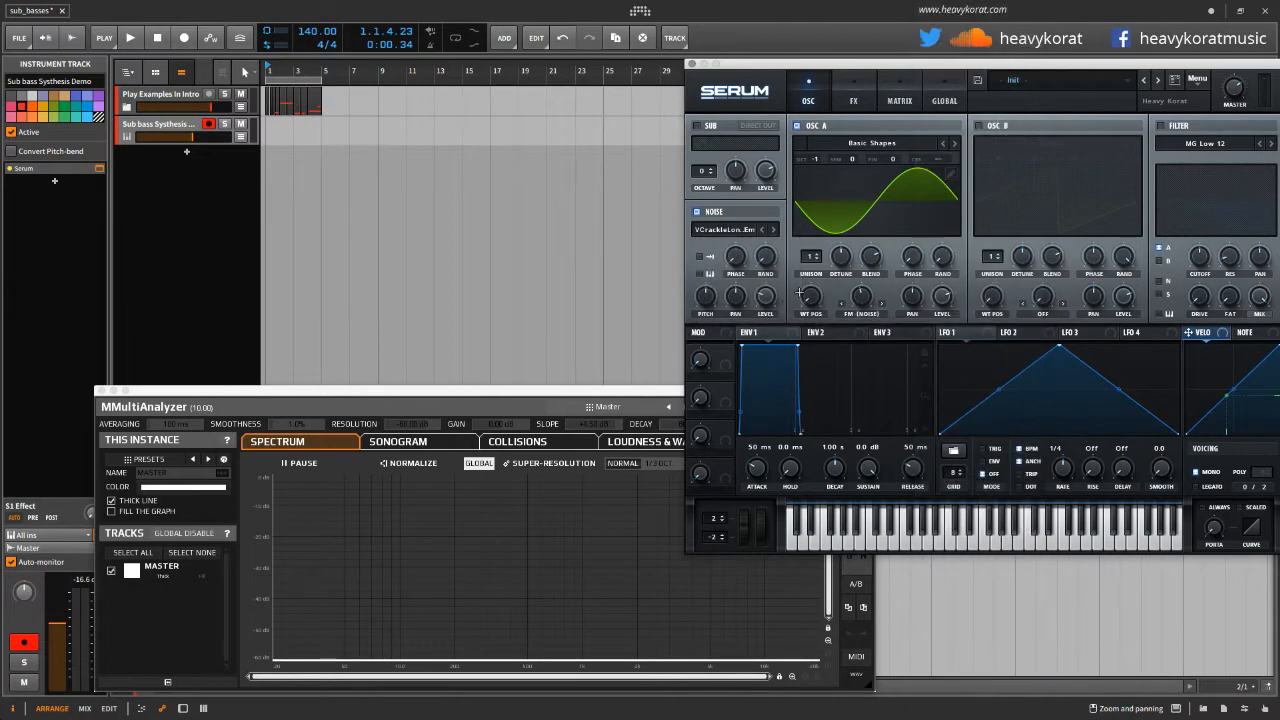
# Enable key tracking for the noise oscillator and vary Osc A's FM noise warp, raising it to 59% and lowering it again
pyautogui.click(704, 273)
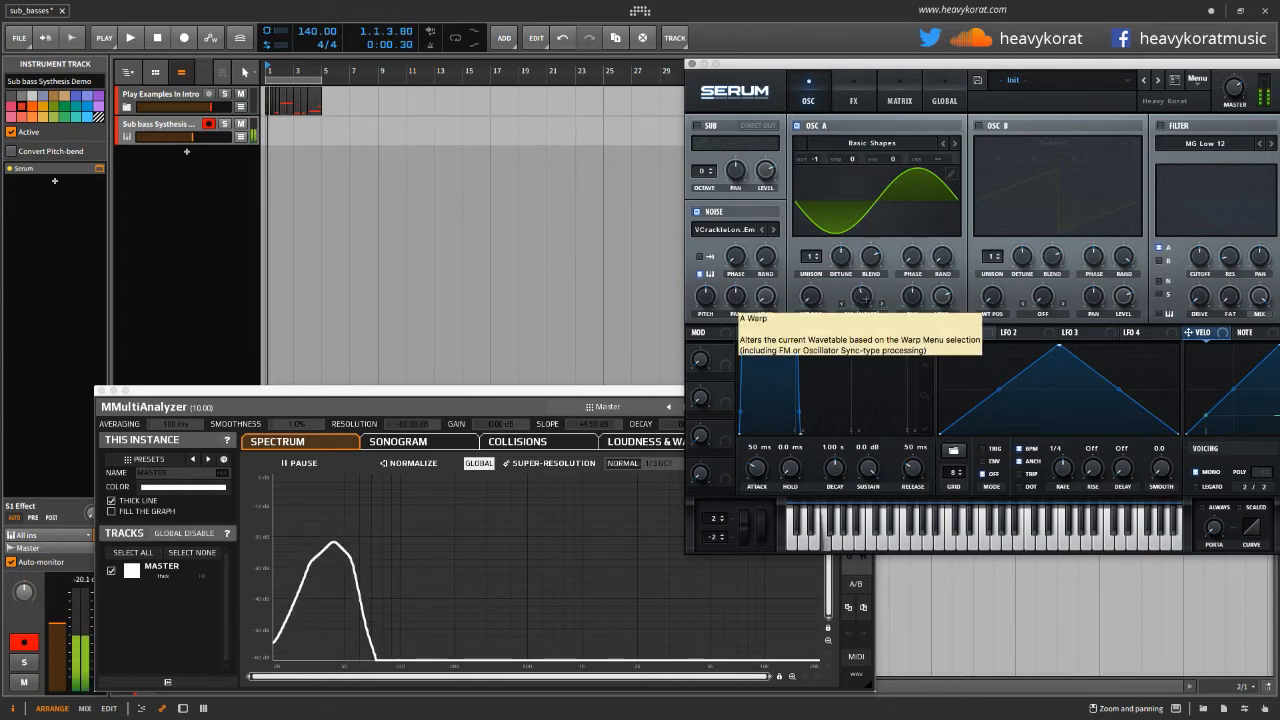
pyautogui.moveTo(862, 297); pyautogui.dragTo(869, 281)
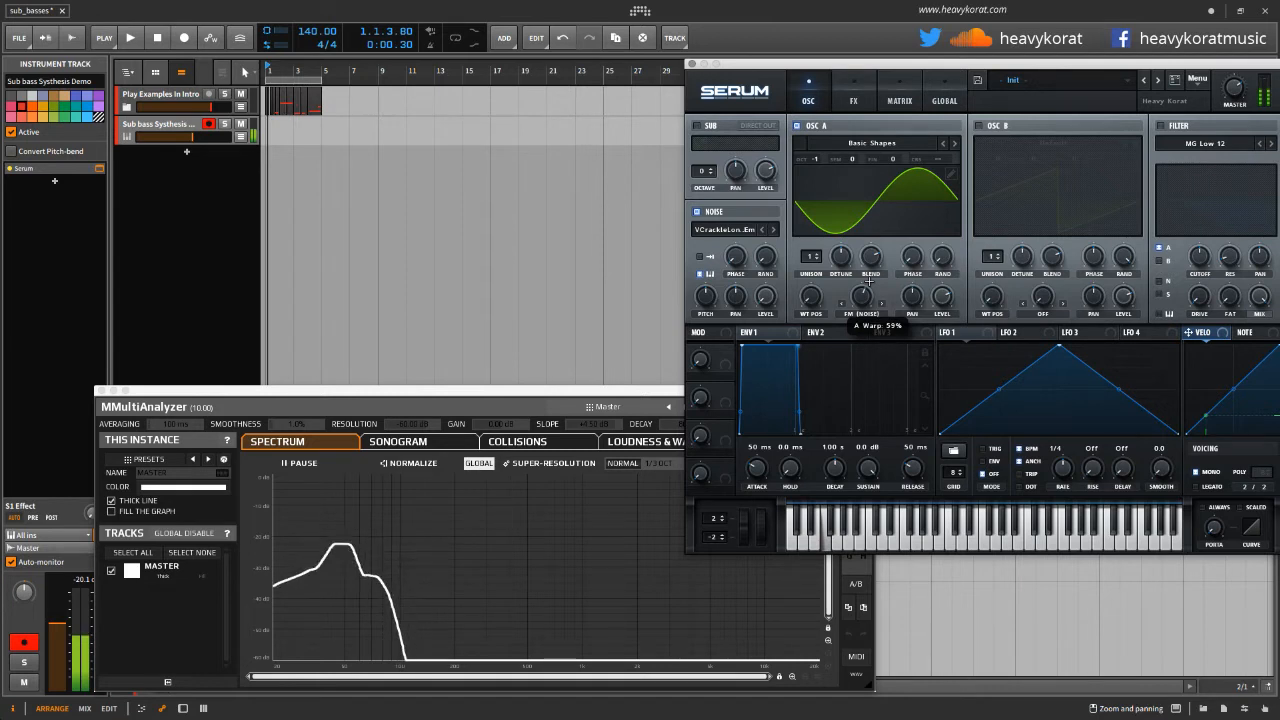
pyautogui.moveTo(869, 281); pyautogui.dragTo(854, 310)
pyautogui.press('d')
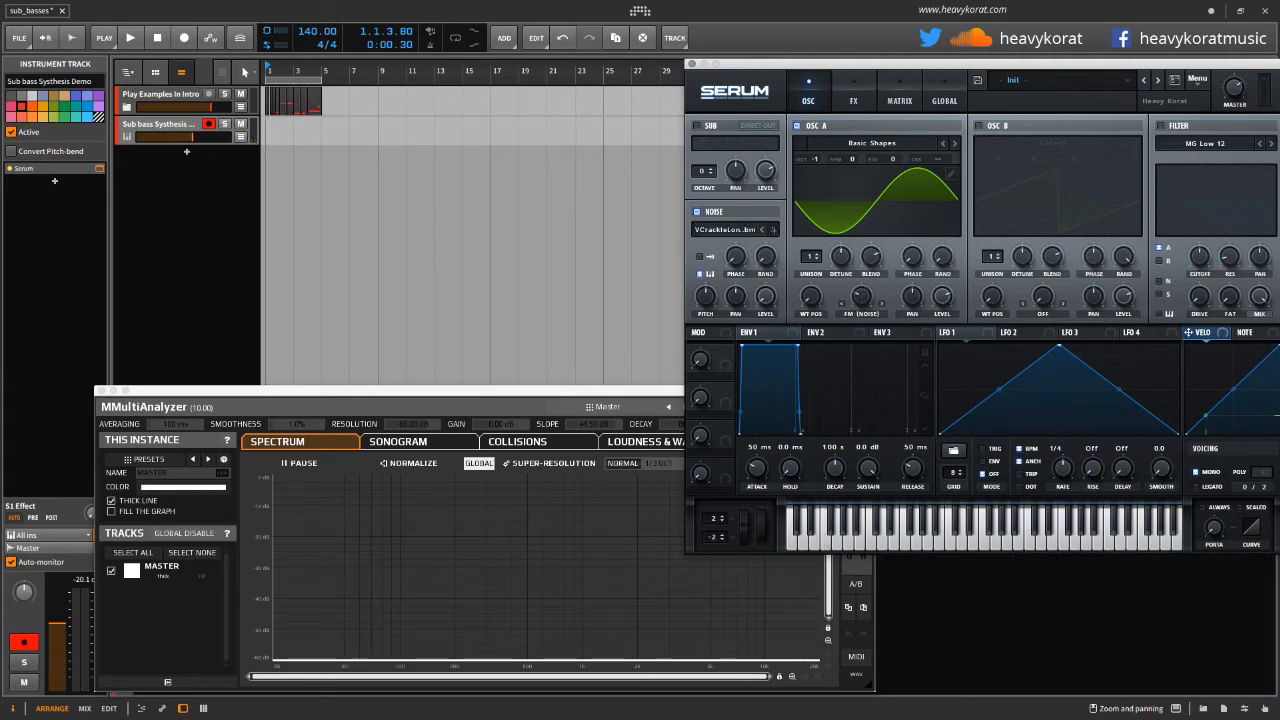
pyautogui.moveTo(858, 294); pyautogui.dragTo(874, 258)
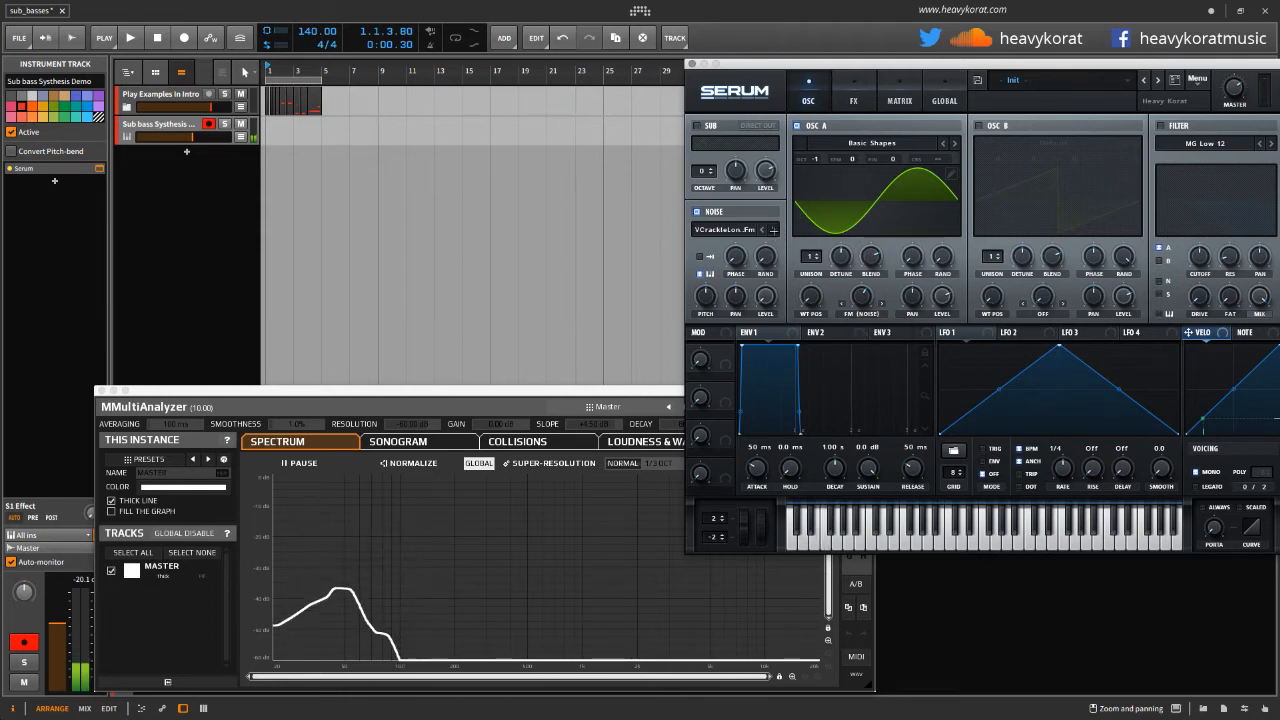
# Step the noise oscillator to the VCrackle Long sample in Dm, keeping the noise oscillator on
pyautogui.click(773, 230)
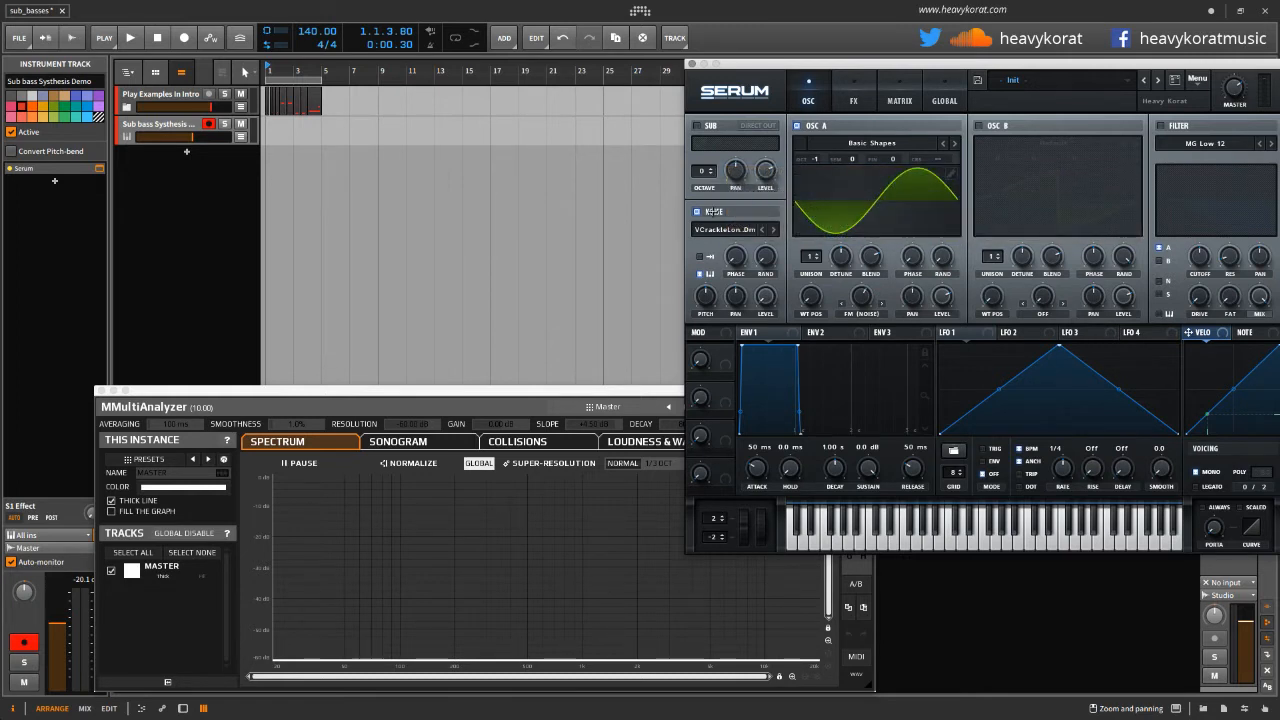
pyautogui.click(697, 211)
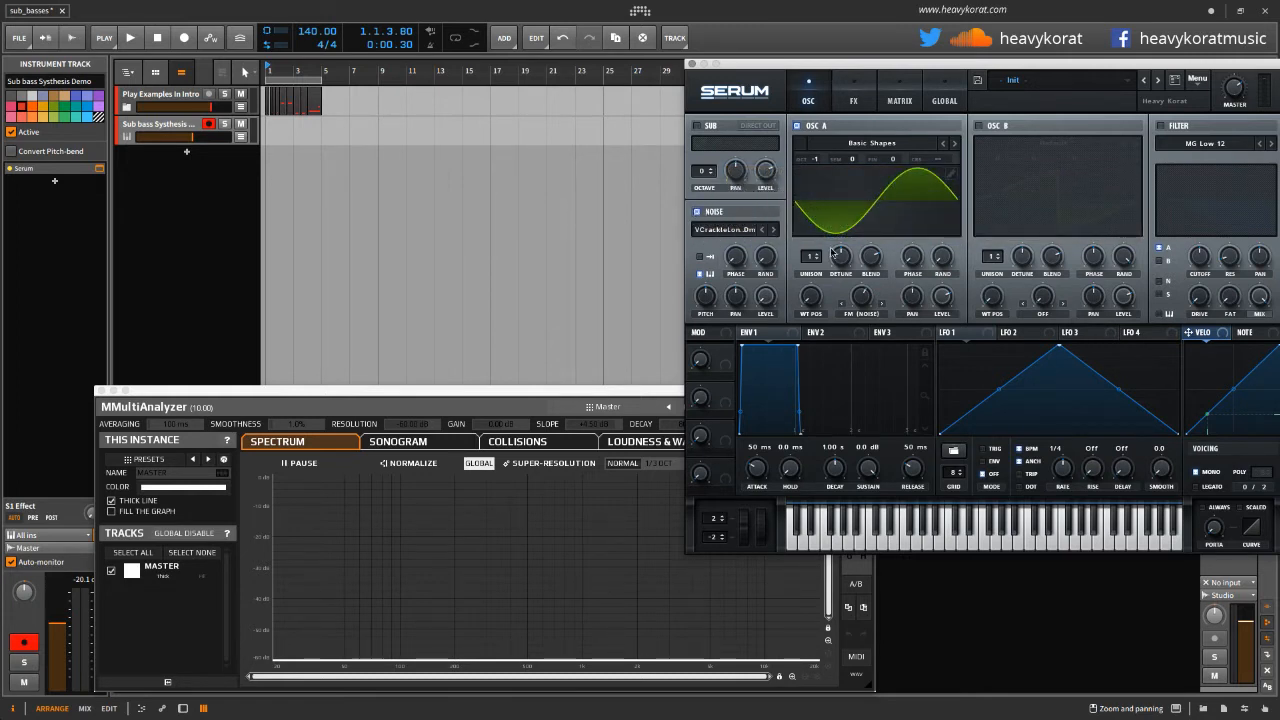
pyautogui.click(719, 215)
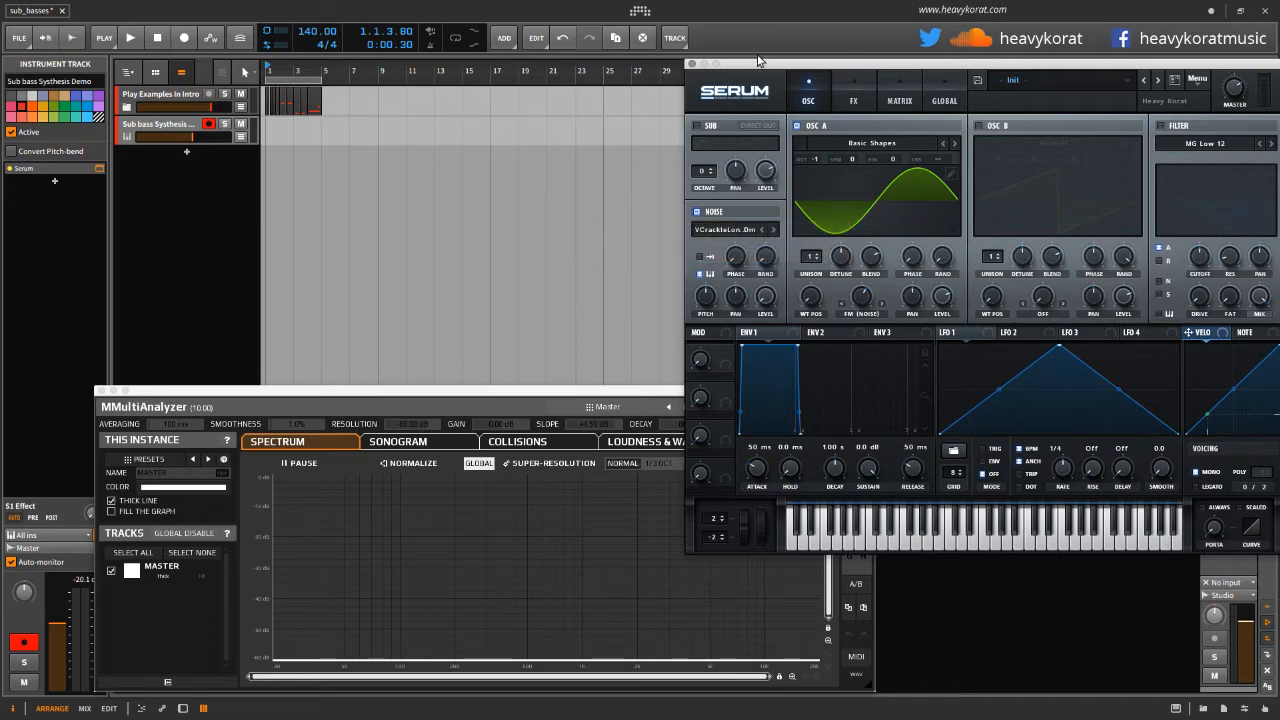
# Close the Serum window and move the analyzer clear of the track list
pyautogui.moveTo(762, 65); pyautogui.dragTo(694, 108)
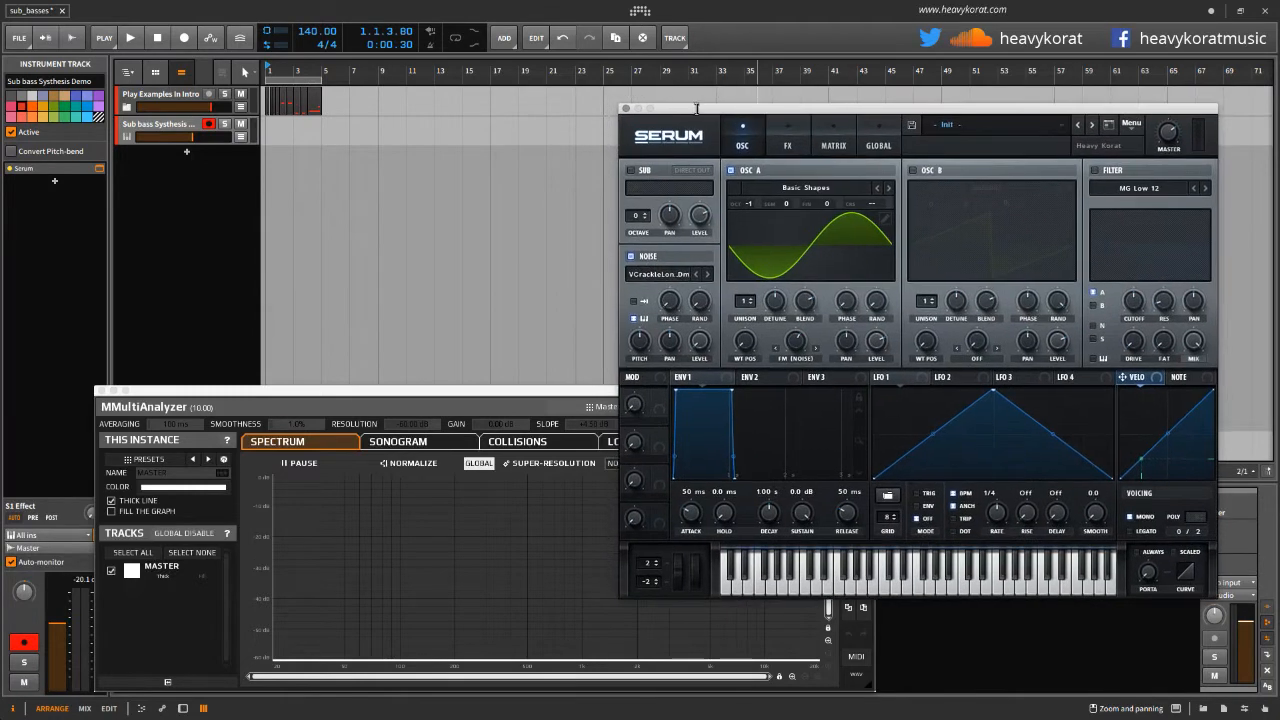
pyautogui.click(624, 107)
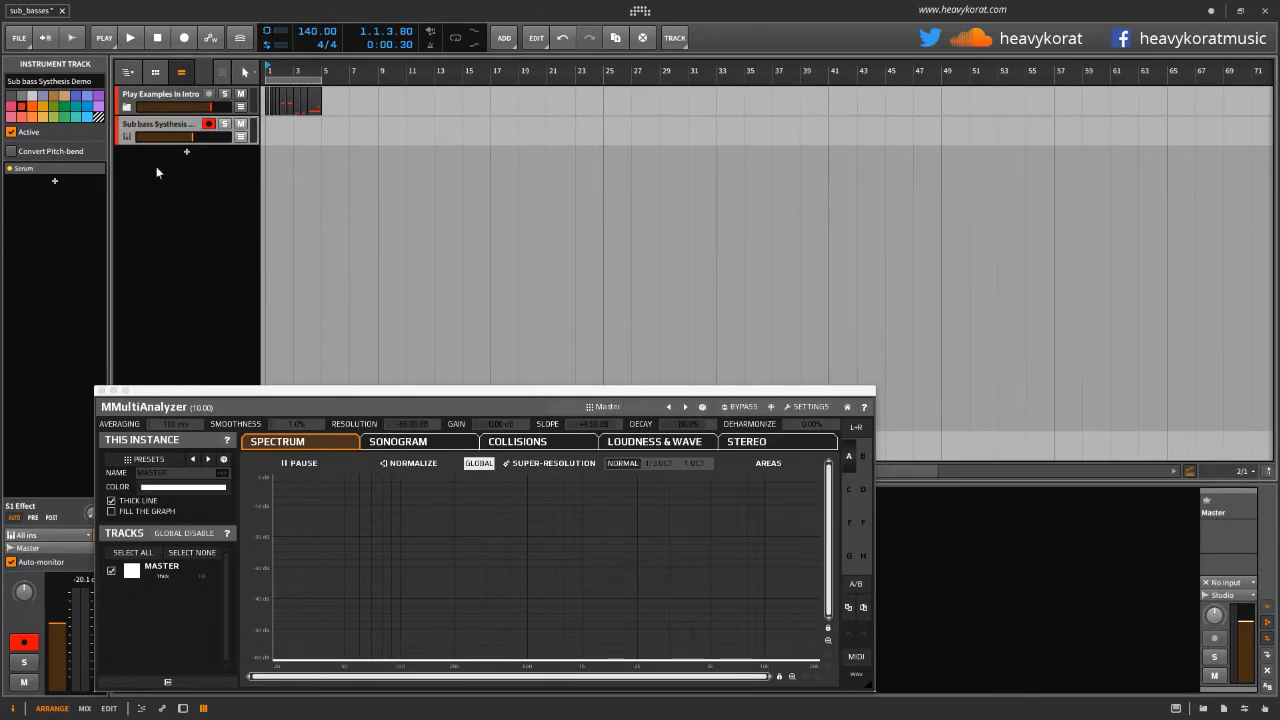
pyautogui.moveTo(282, 391); pyautogui.dragTo(588, 309)
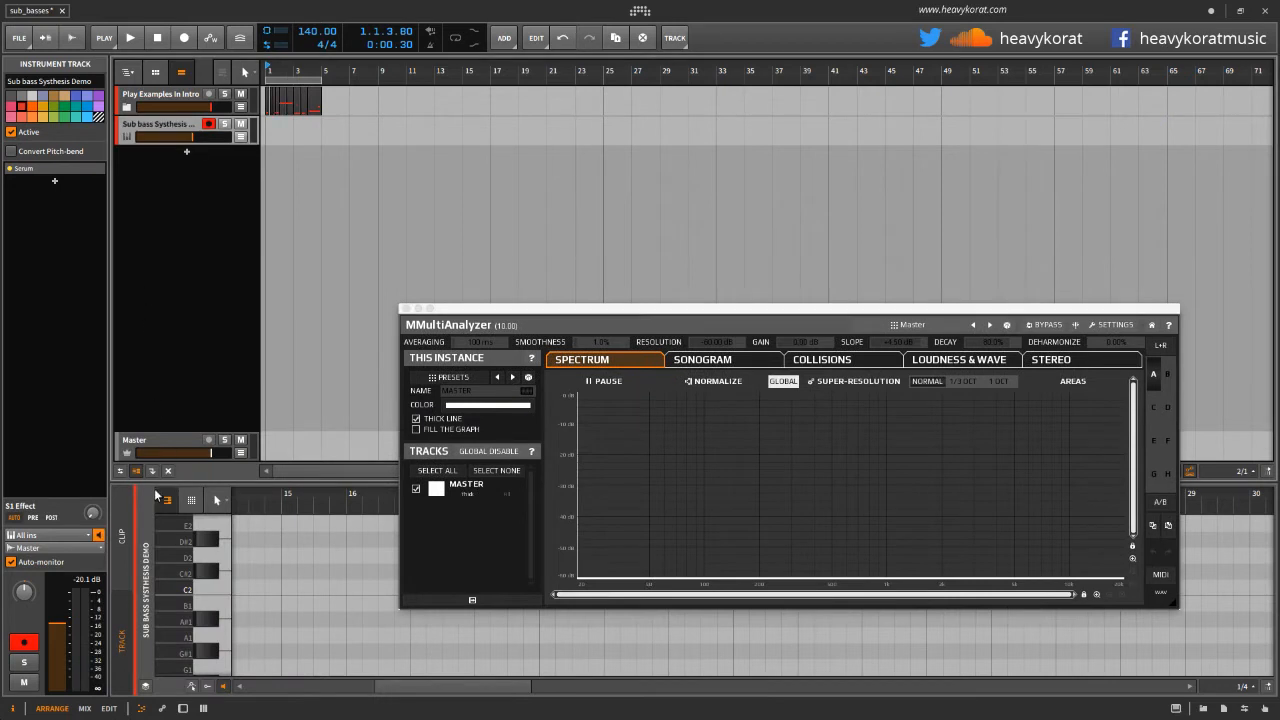
# Show the deactivated tracks and activate the Recap Examples group
pyautogui.click(170, 471)
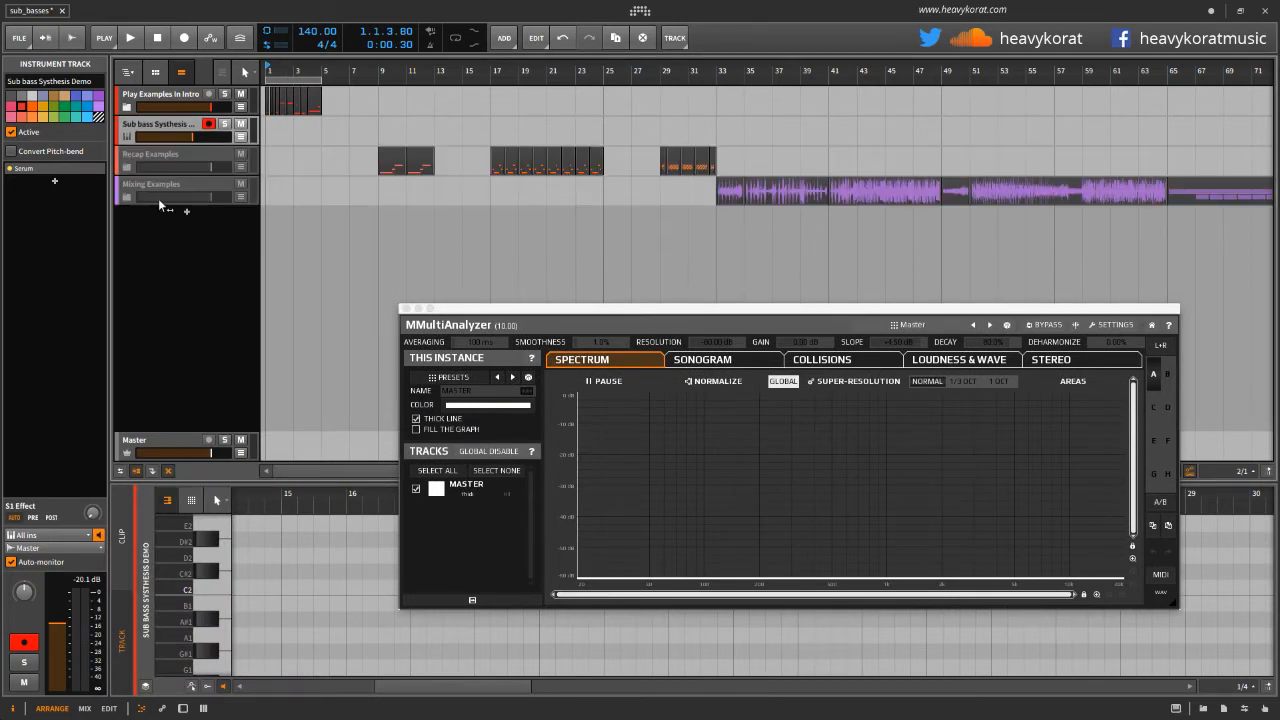
pyautogui.click(128, 161)
pyautogui.hotkey('alt', 'a')
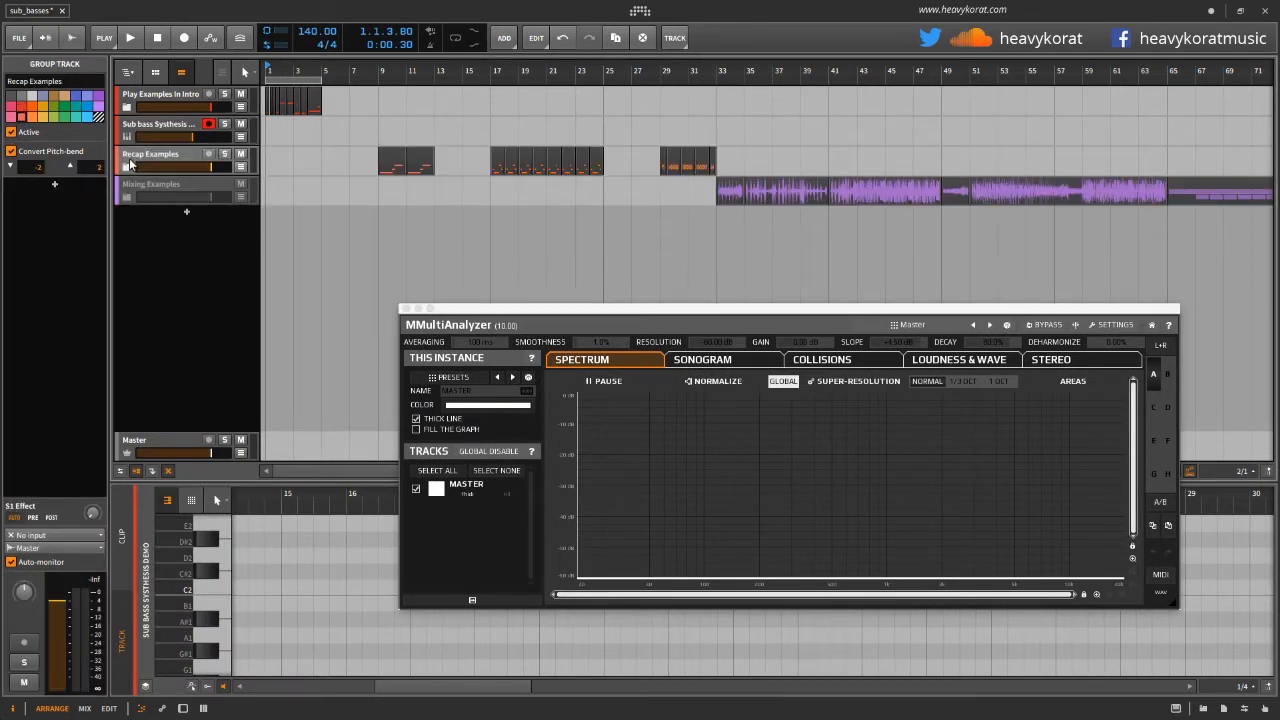
# Delete the Sub bass Synthesis Demo and Play Examples In Intro tracks, and unfold the Recap Examples group
pyautogui.click(128, 137)
pyautogui.press('Delete')
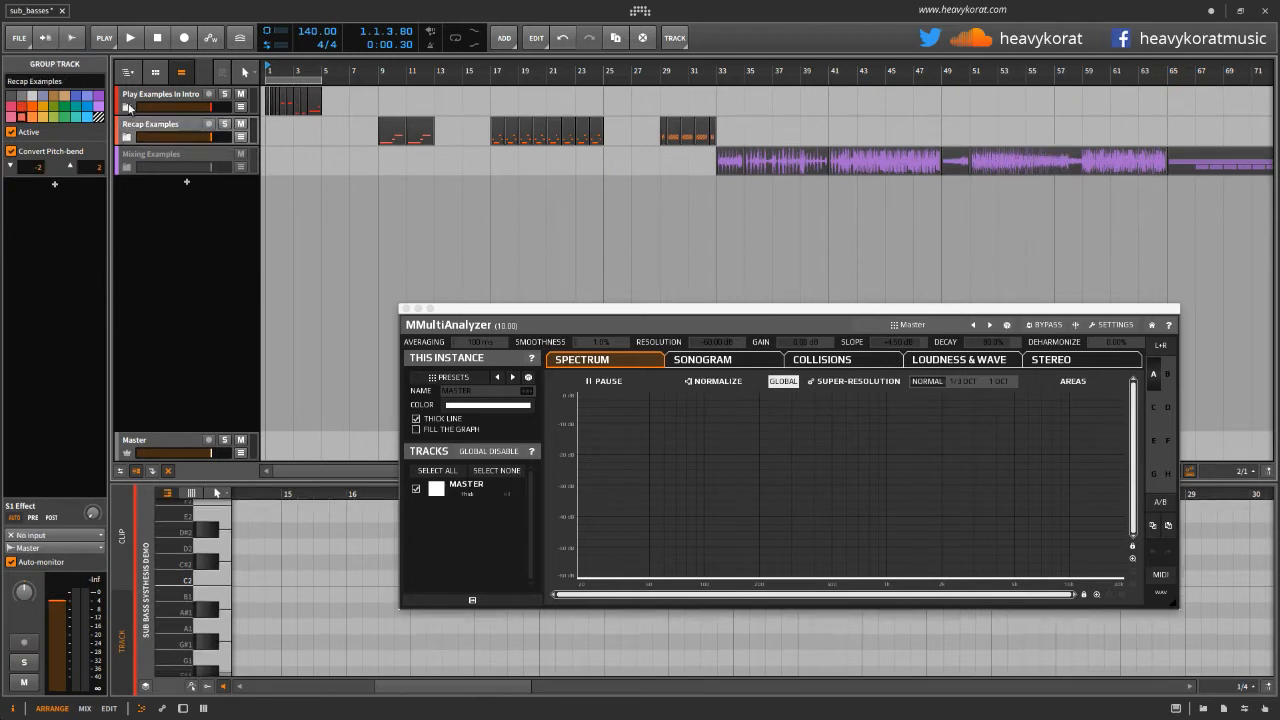
pyautogui.press('Delete')
pyautogui.click(128, 108)
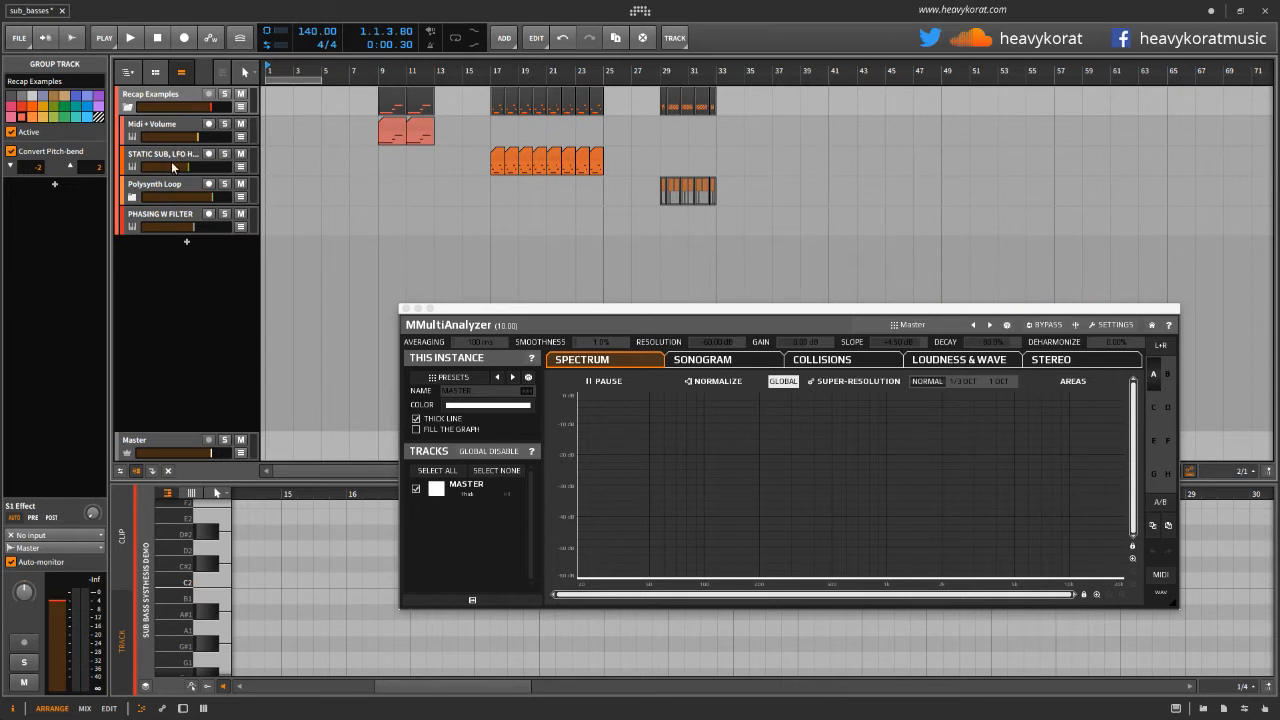
# Play the Midi + Volume clips from bar 9 and check the track's Serum and Compressor devices
pyautogui.click(135, 133)
pyautogui.moveTo(358, 70); pyautogui.dragTo(430, 74)
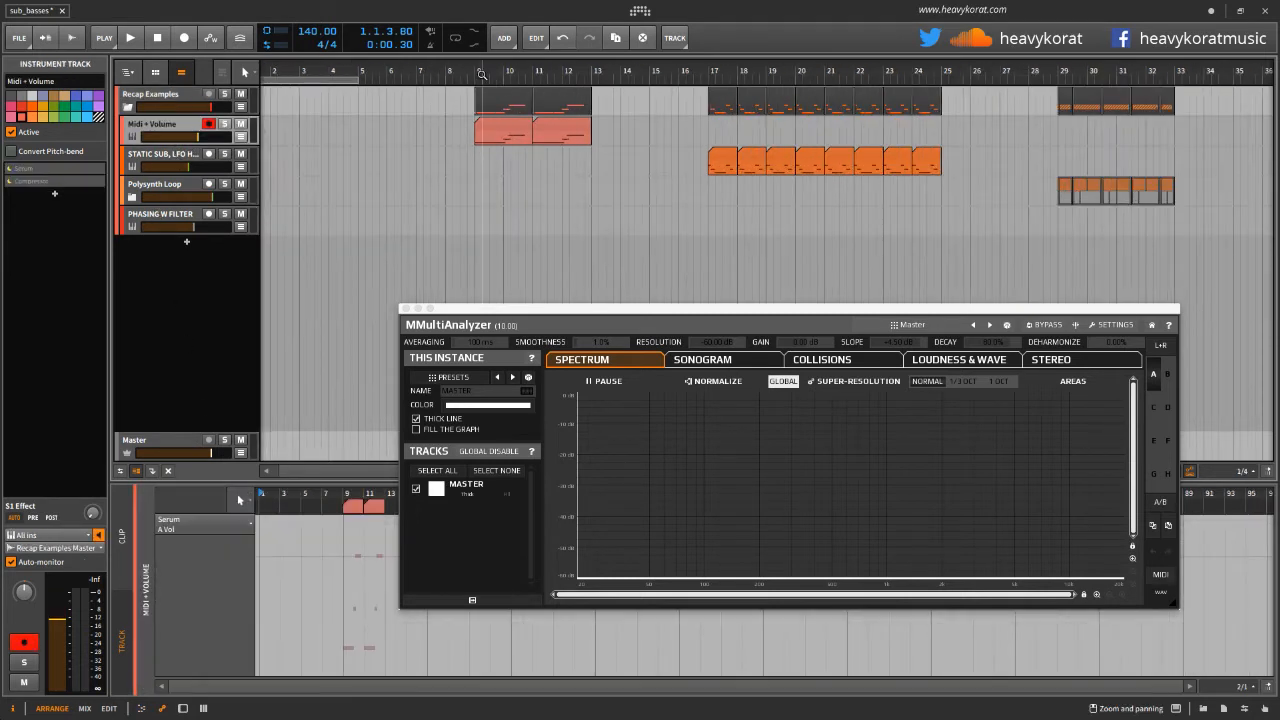
pyautogui.click(481, 74)
pyautogui.press('space')
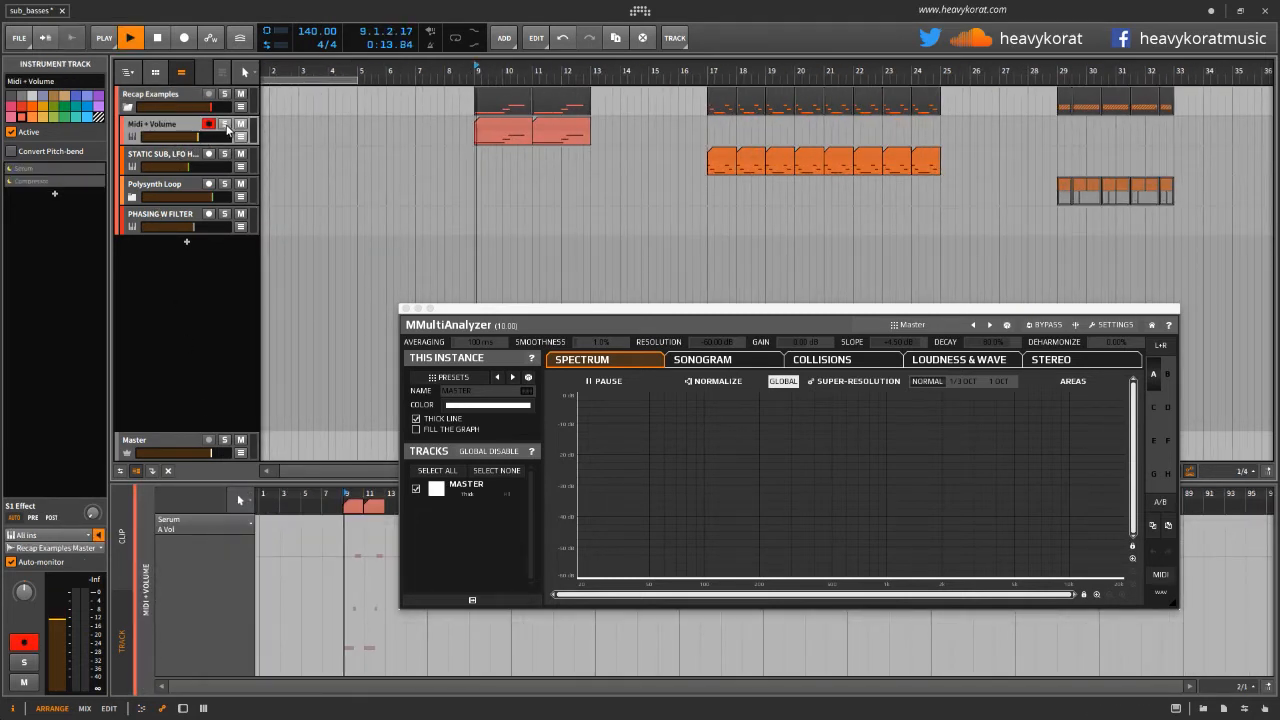
pyautogui.press('space')
pyautogui.doubleClick(133, 136)
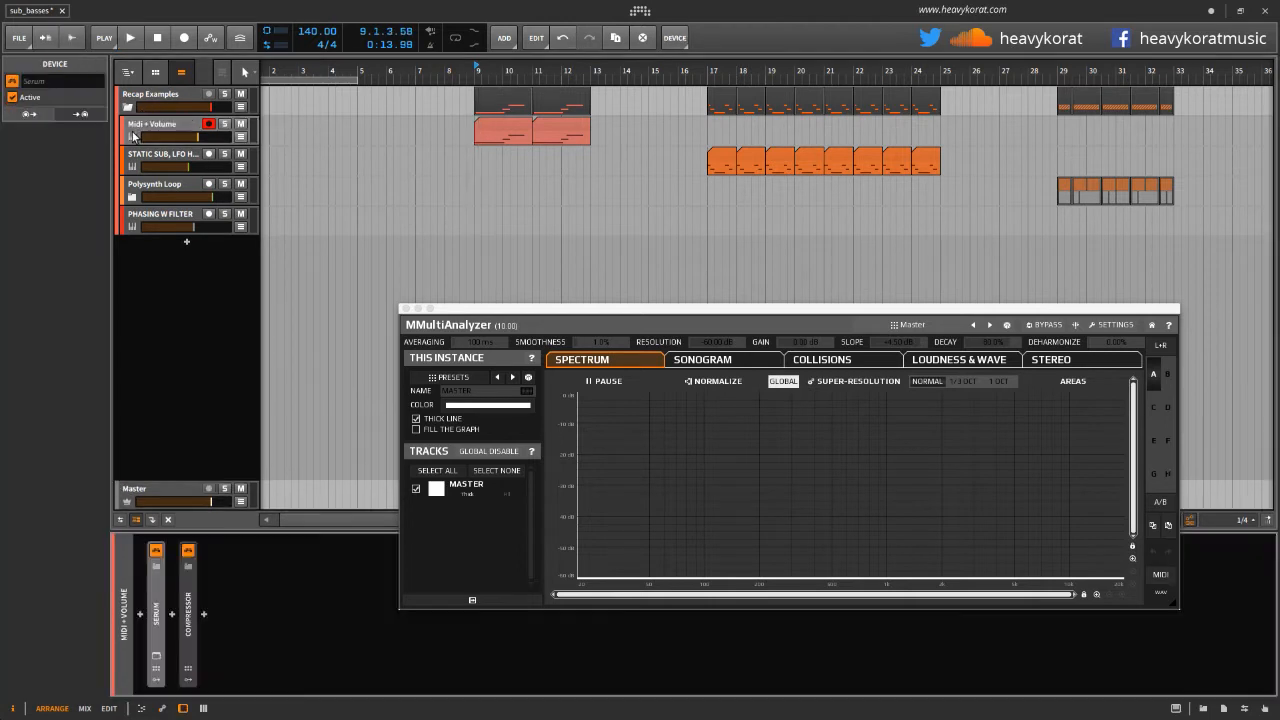
pyautogui.press('space')
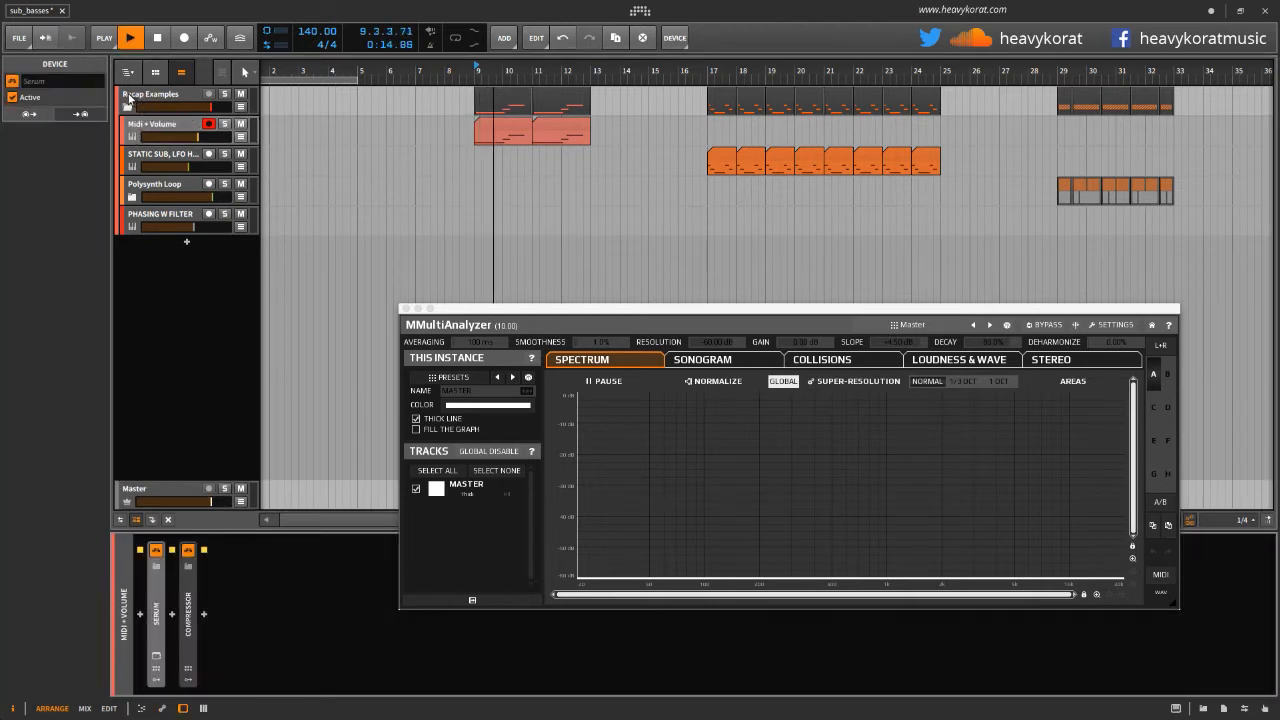
pyautogui.press('space')
# Reload the Recap Examples group by deactivating and reactivating it, with deactivated tracks shown
pyautogui.click(128, 96)
pyautogui.press('Delete')
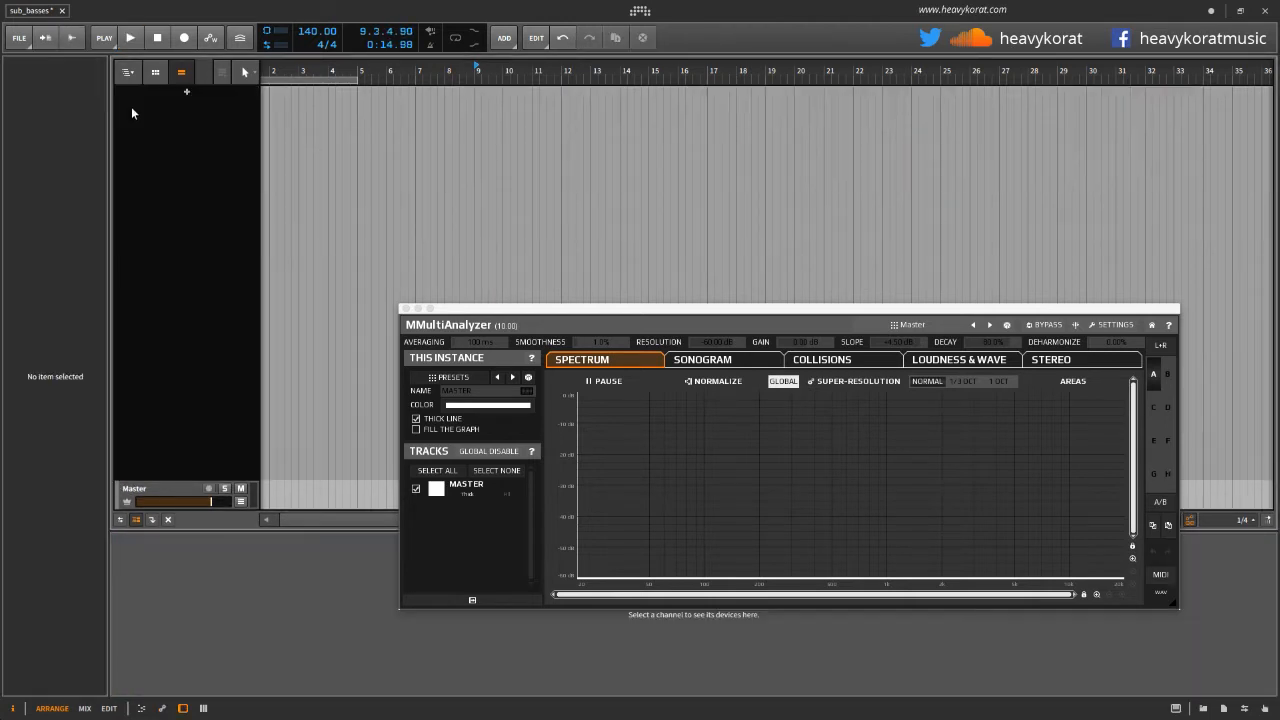
pyautogui.press('m')
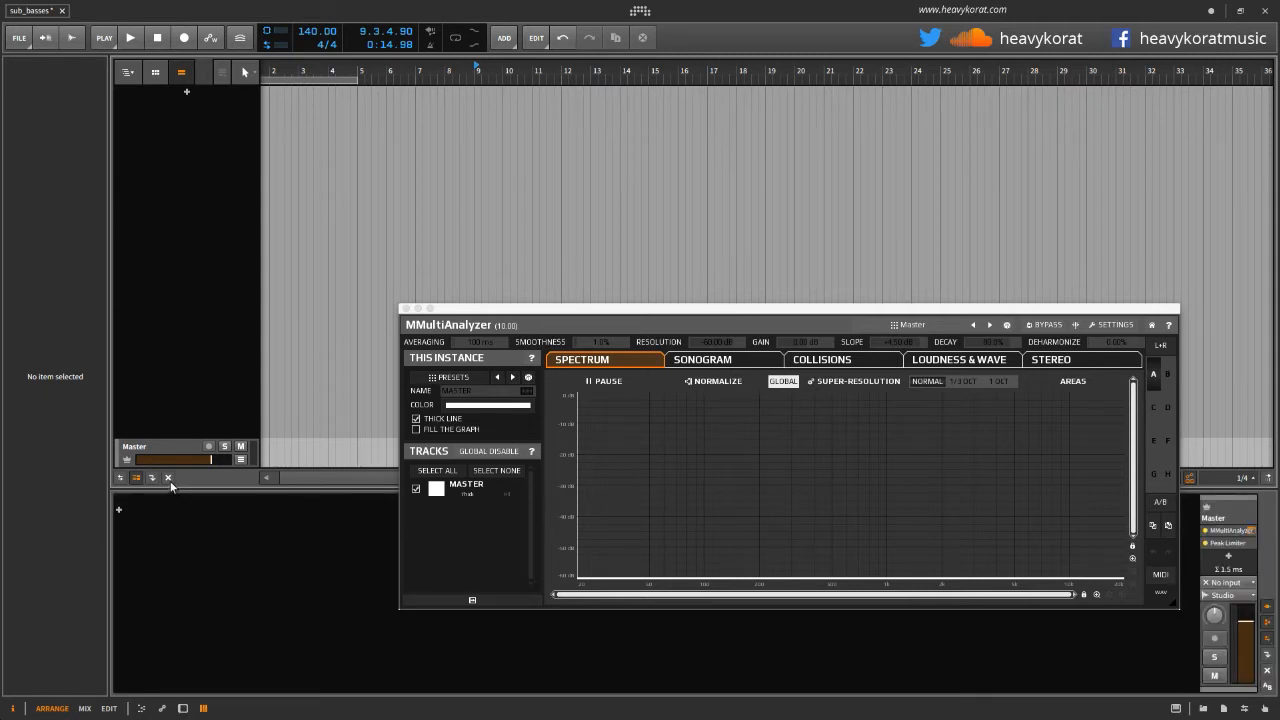
pyautogui.hotkey('ctrl', 'z')
pyautogui.click(128, 98)
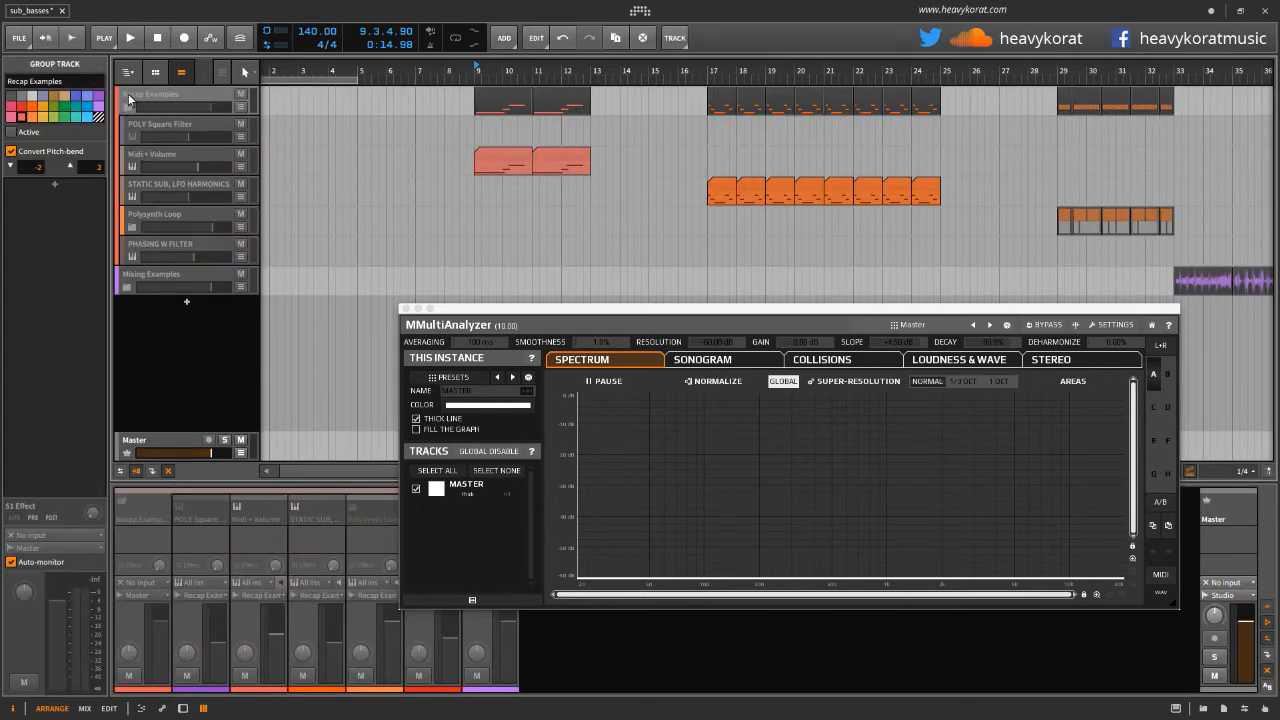
# Play the Midi + Volume track from bar 9 again with its device chain shown, and stop playback
pyautogui.click(139, 158)
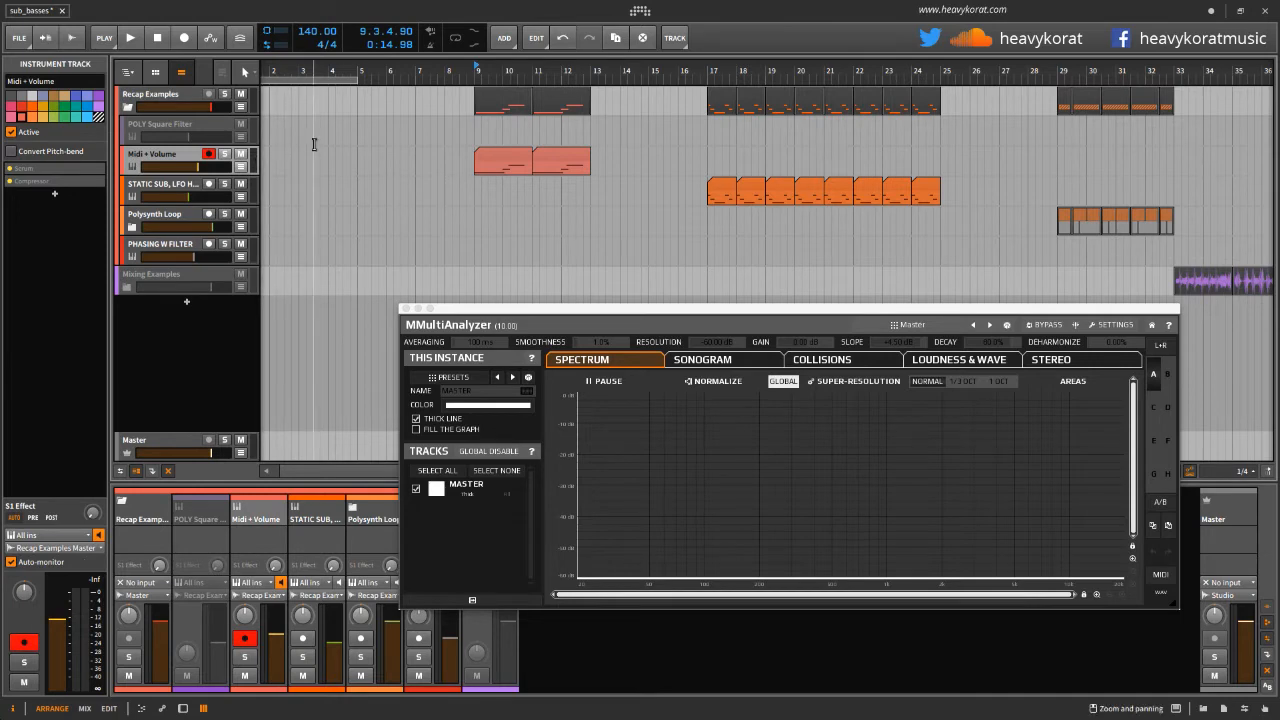
pyautogui.press('e')
pyautogui.press('space')
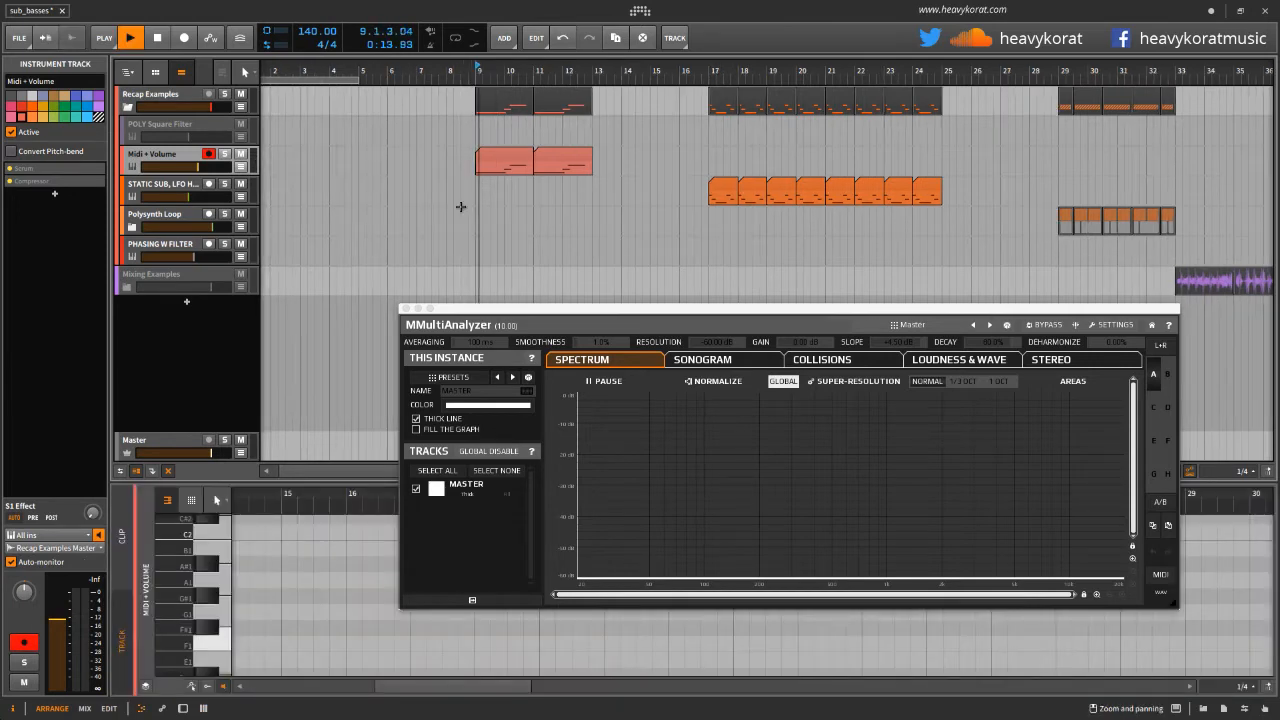
pyautogui.scroll(-3, 461, 207)
pyautogui.press('d')
pyautogui.press('d')
pyautogui.press('d')
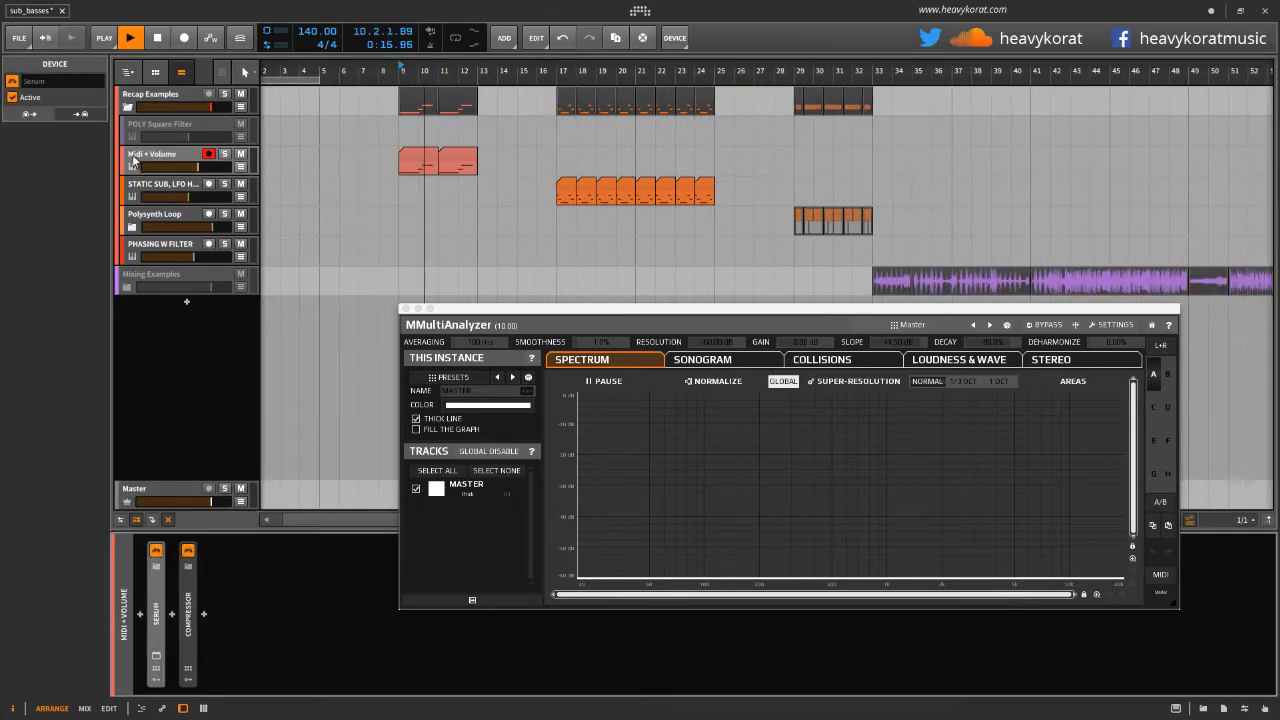
pyautogui.click(134, 160)
pyautogui.press('space')
# Reload the Midi + Volume track by deactivating and reactivating it, and play its clips through the analyzer
pyautogui.doubleClick(156, 627)
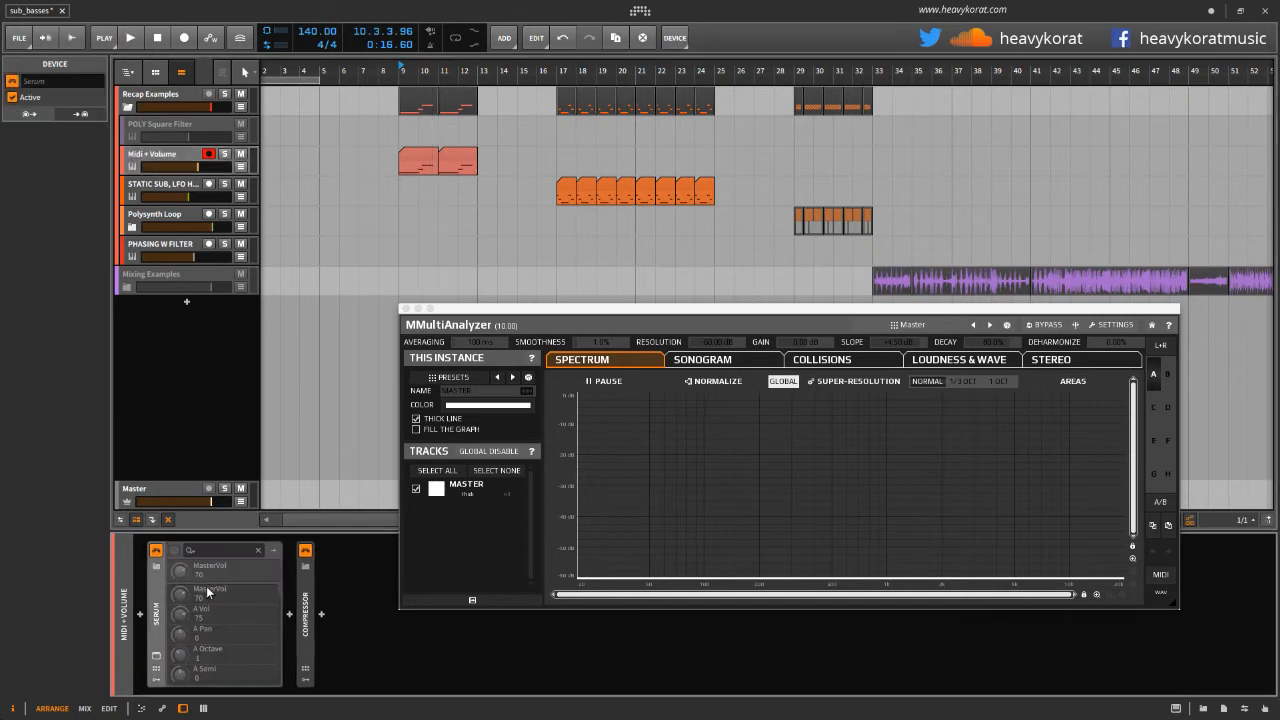
pyautogui.press('a')
pyautogui.press('d')
pyautogui.click(134, 168)
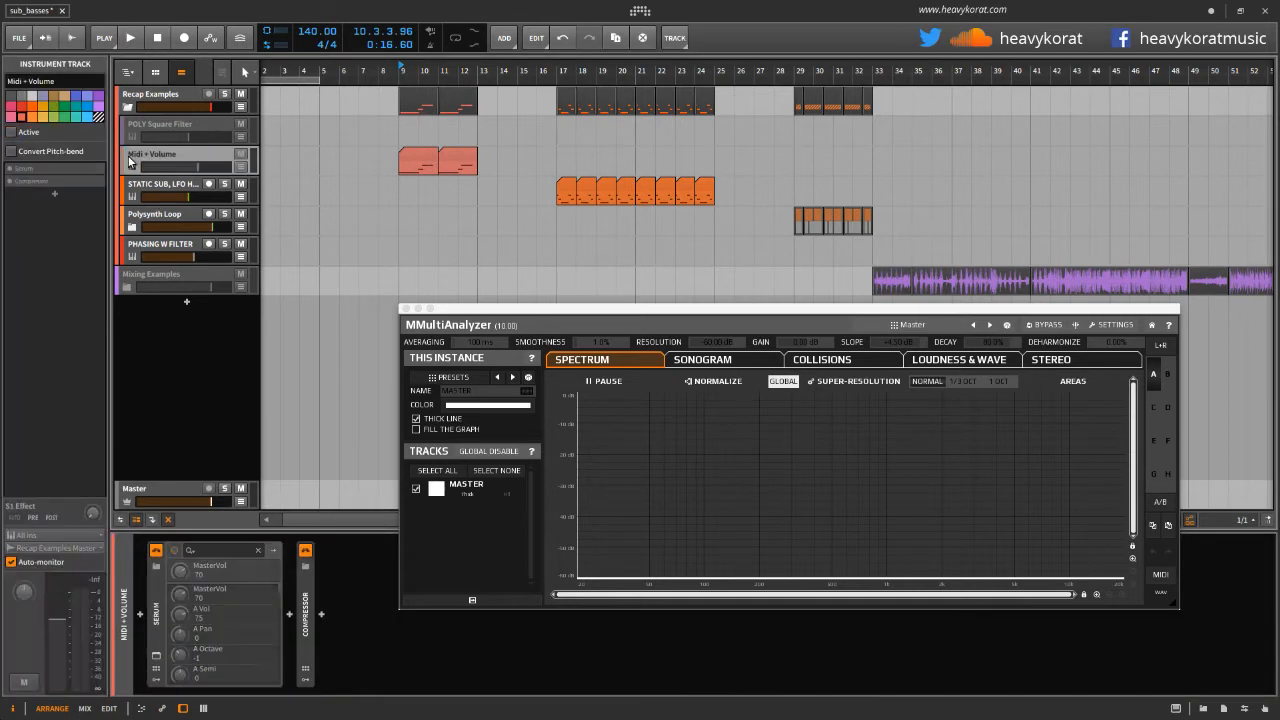
pyautogui.press('space')
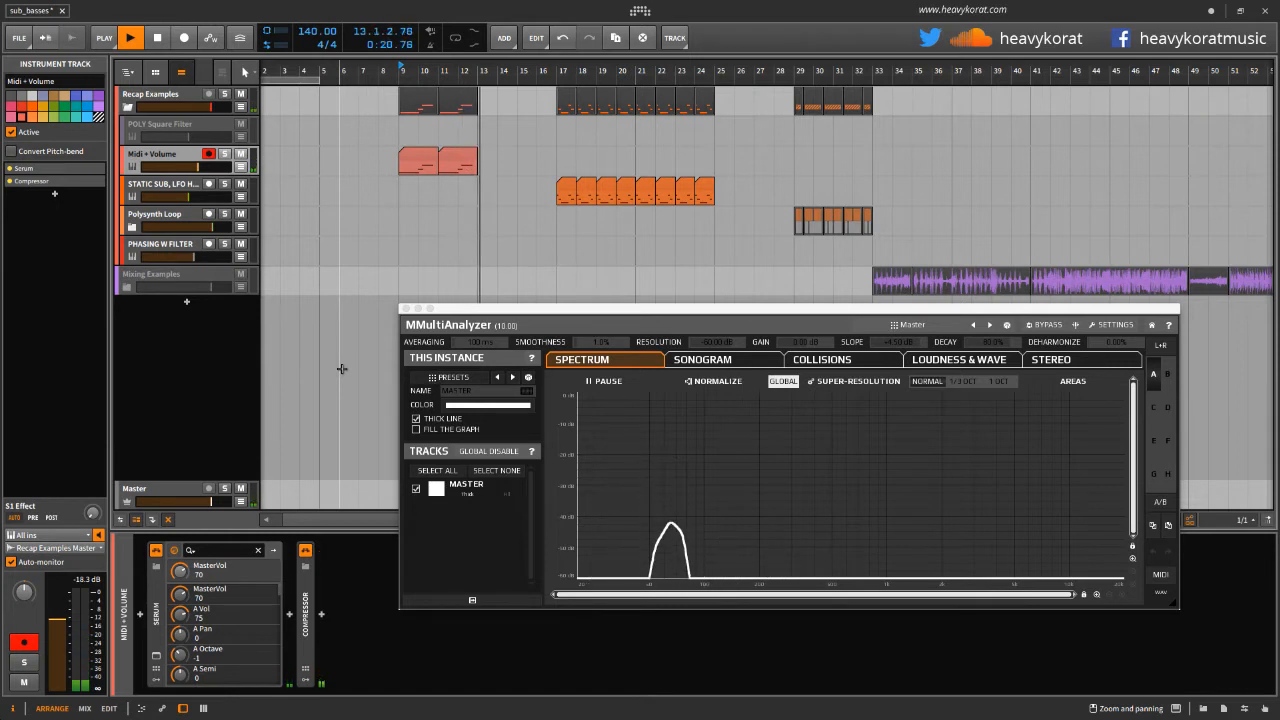
pyautogui.press('space')
# Open Serum from the Midi + Volume track beside the analyzer and inspect its modulation matrix and oscillator settings
pyautogui.press('m')
pyautogui.press('d')
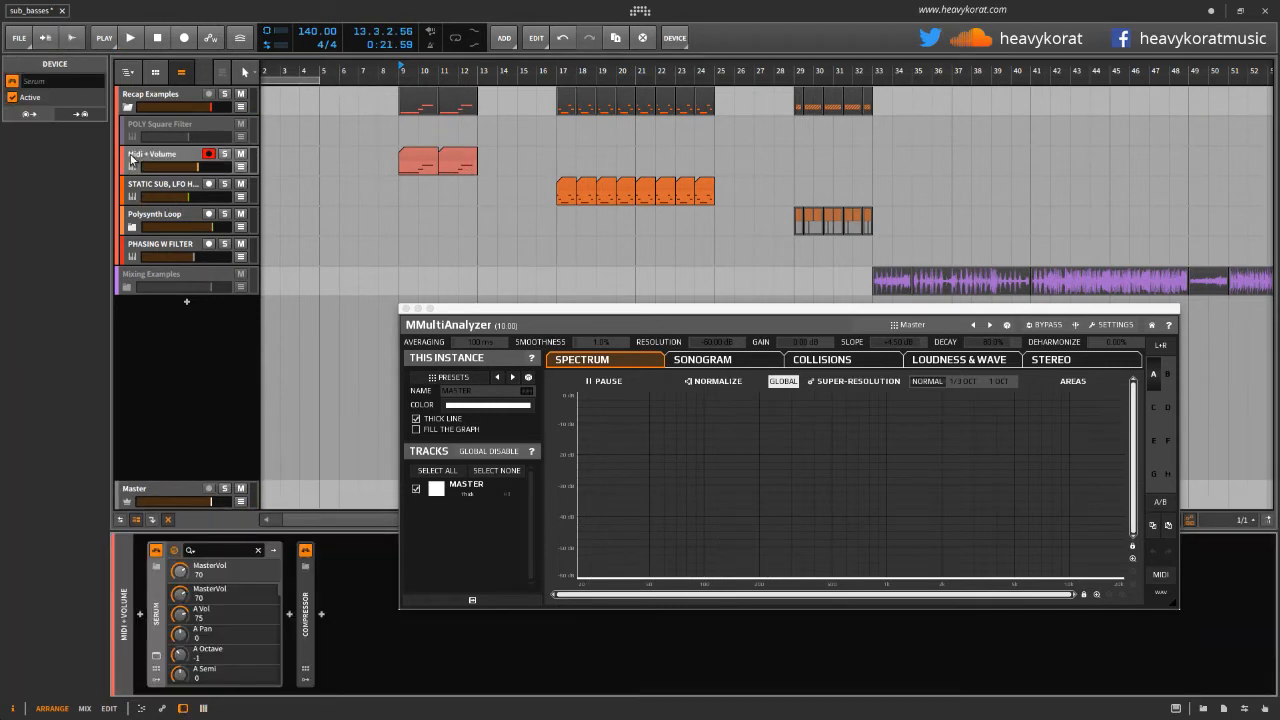
pyautogui.moveTo(498, 309); pyautogui.dragTo(598, 353)
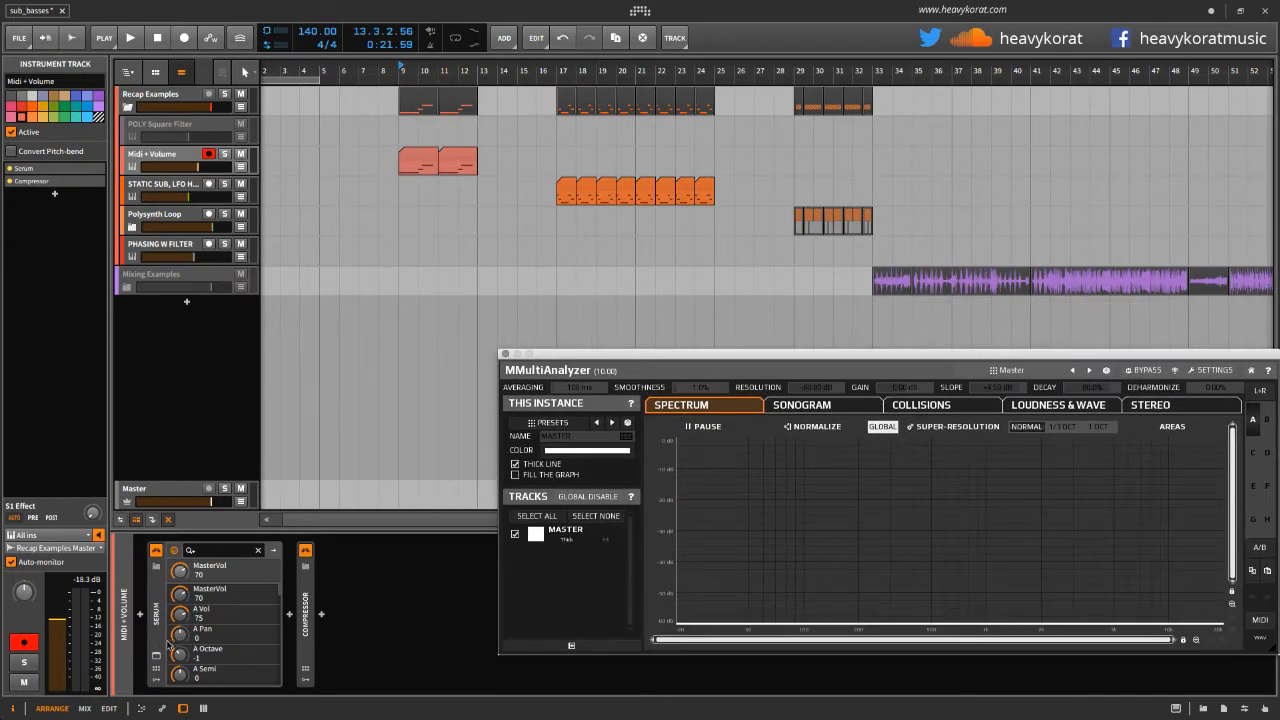
pyautogui.click(156, 655)
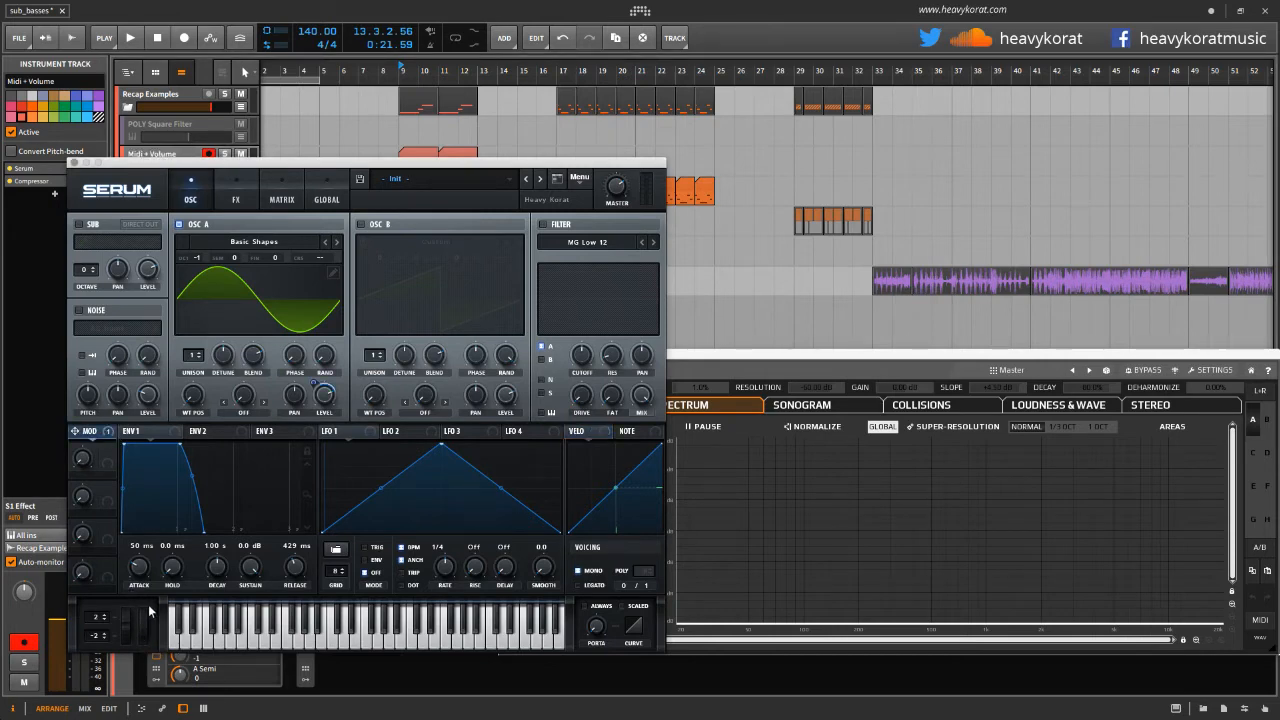
pyautogui.click(237, 184)
pyautogui.click(281, 190)
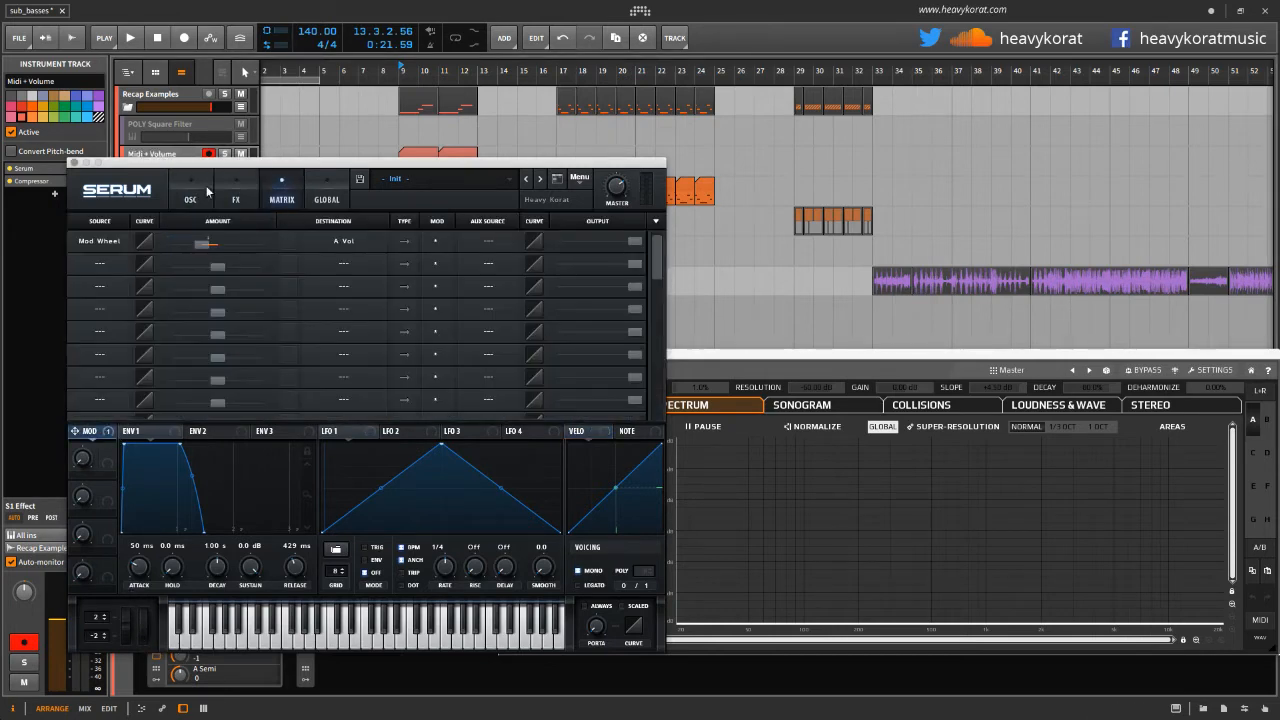
pyautogui.click(195, 190)
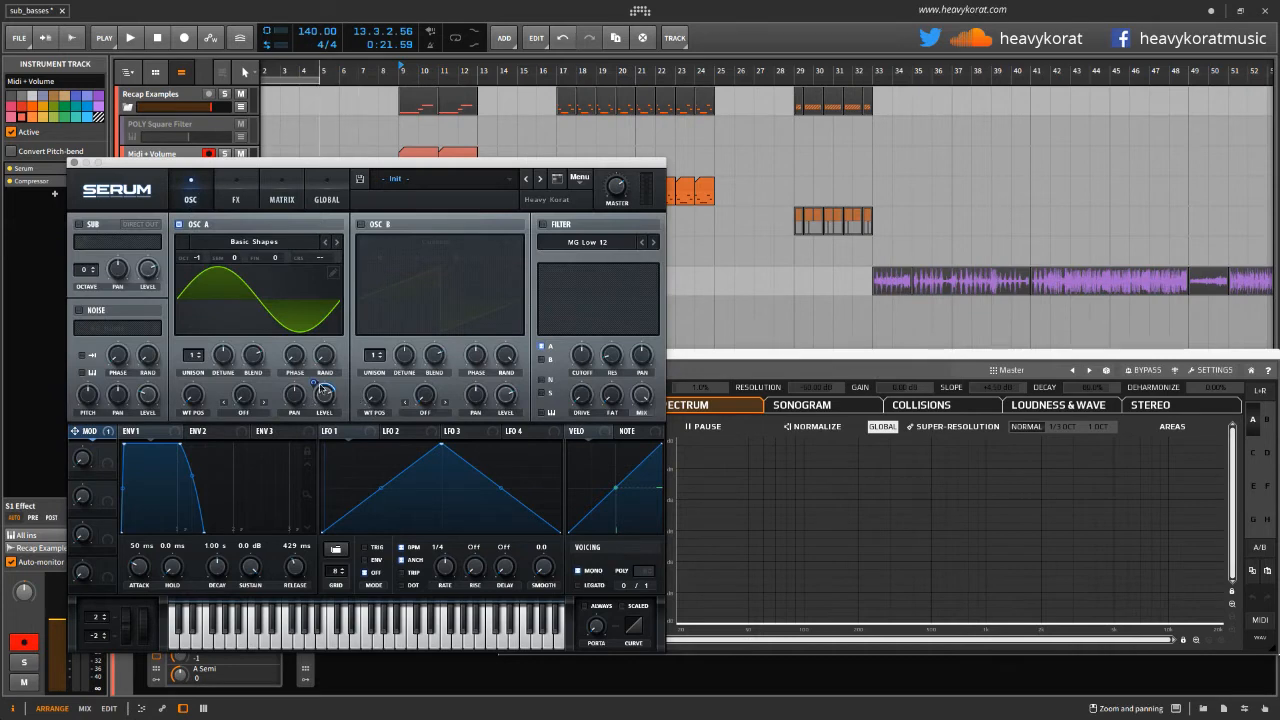
# Bring the whole analyzer into view and play the Midi + Volume clips to watch their spectrum
pyautogui.moveTo(722, 353); pyautogui.dragTo(693, 334)
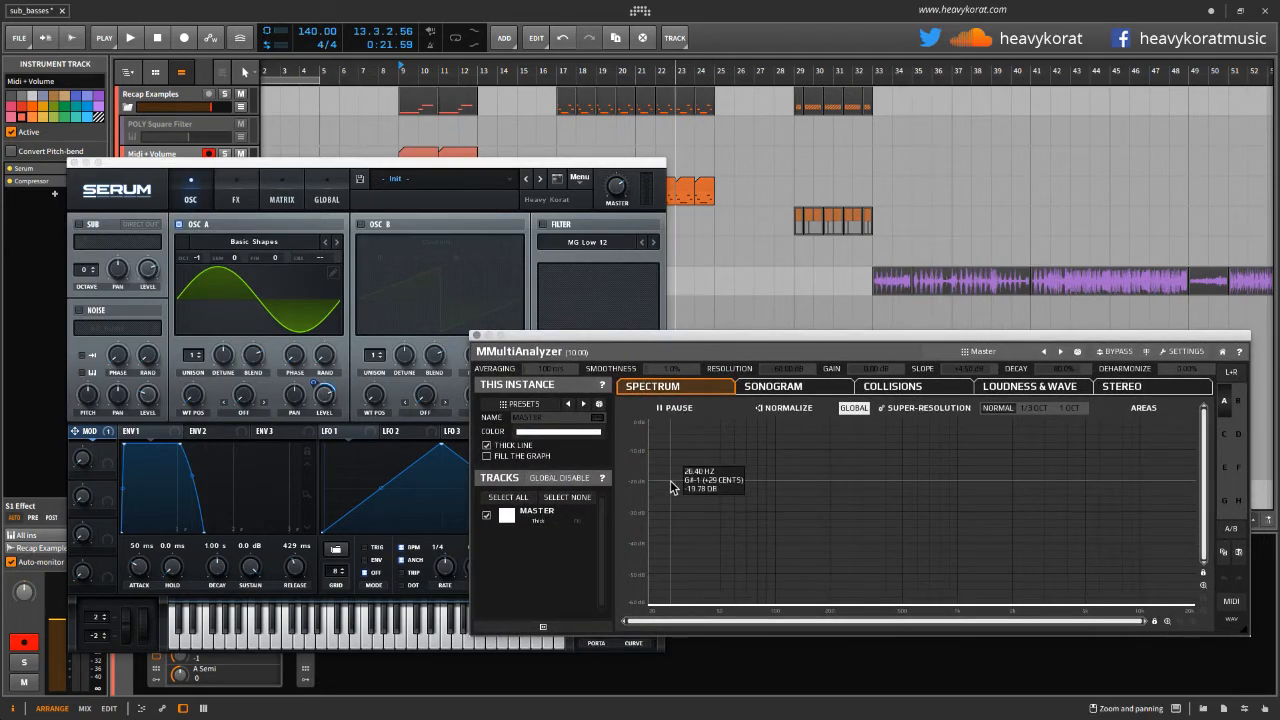
pyautogui.press('space')
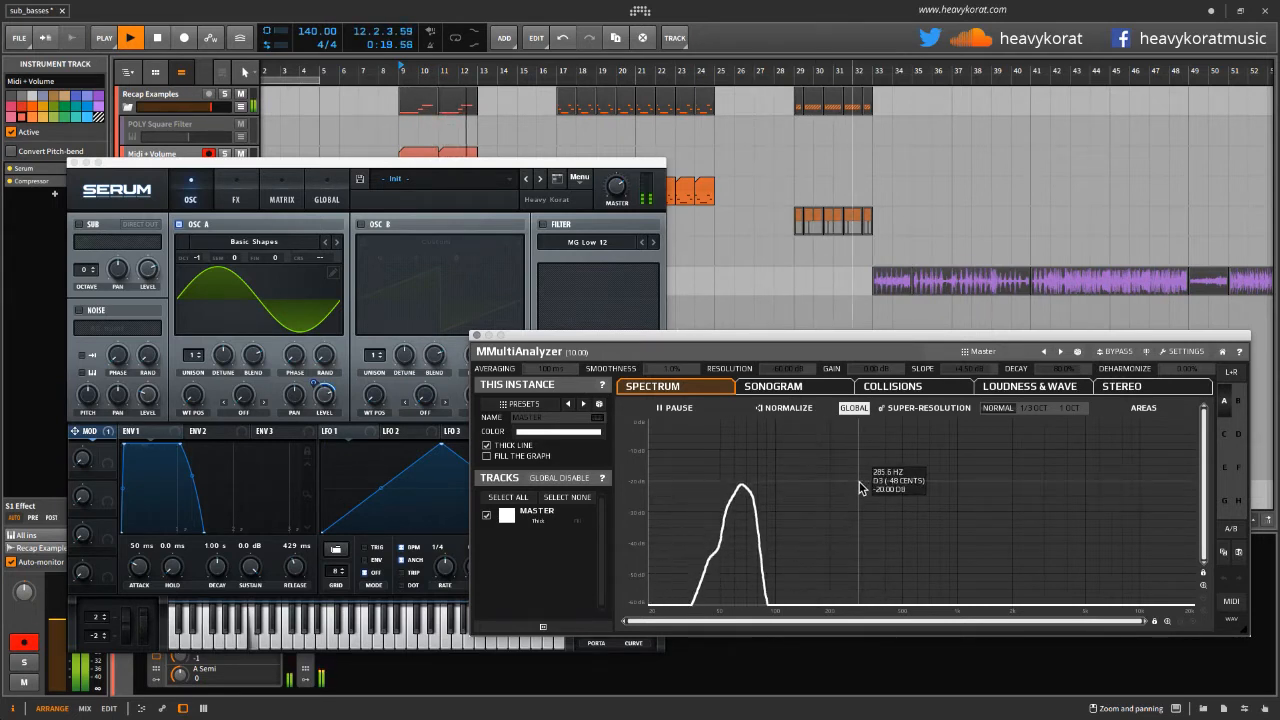
pyautogui.press('space')
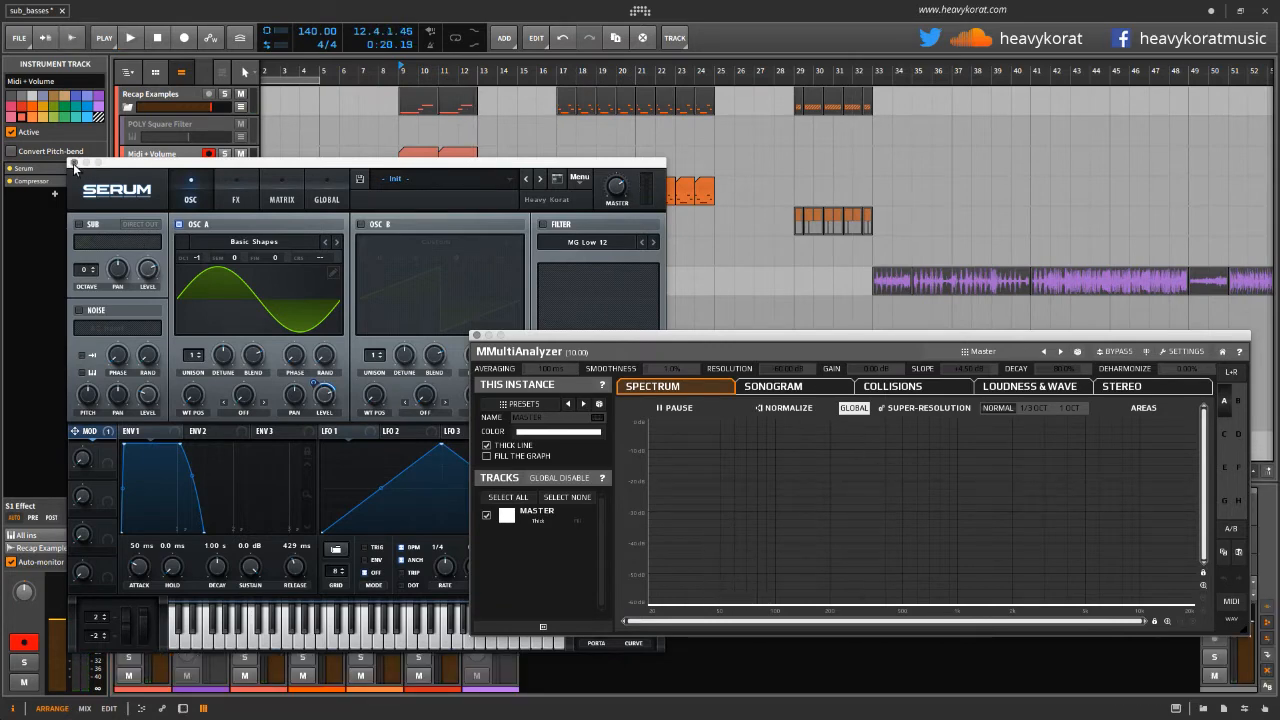
# Move Serum above the analyzer and inspect its effects, modulation matrix and oscillator settings for the Midi + Volume sub
pyautogui.moveTo(252, 168); pyautogui.dragTo(274, 130)
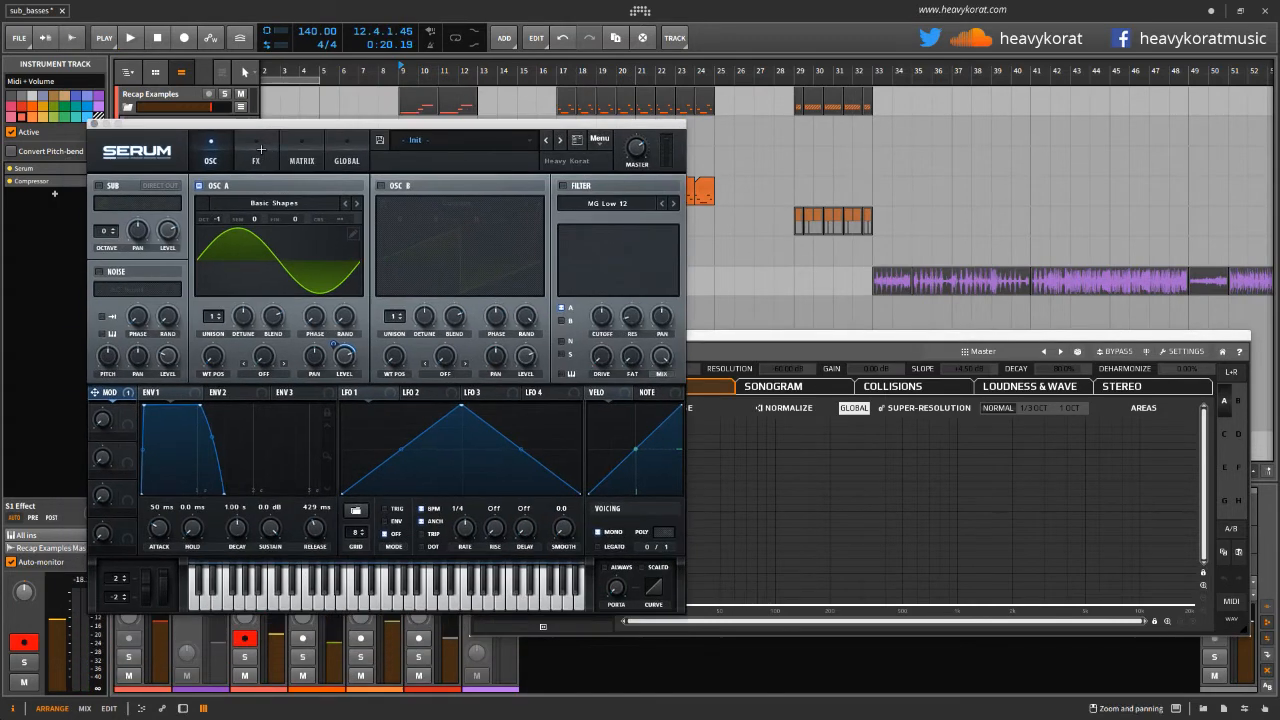
pyautogui.click(258, 148)
pyautogui.click(316, 152)
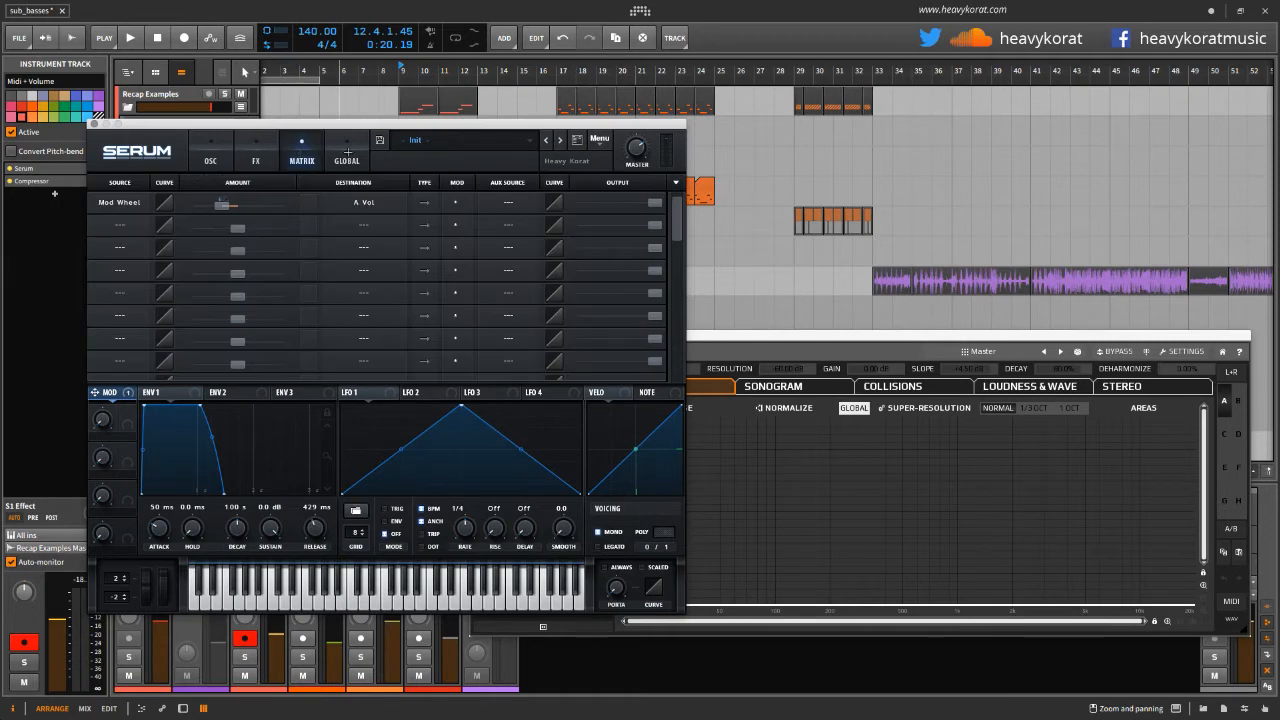
pyautogui.click(256, 152)
pyautogui.click(213, 154)
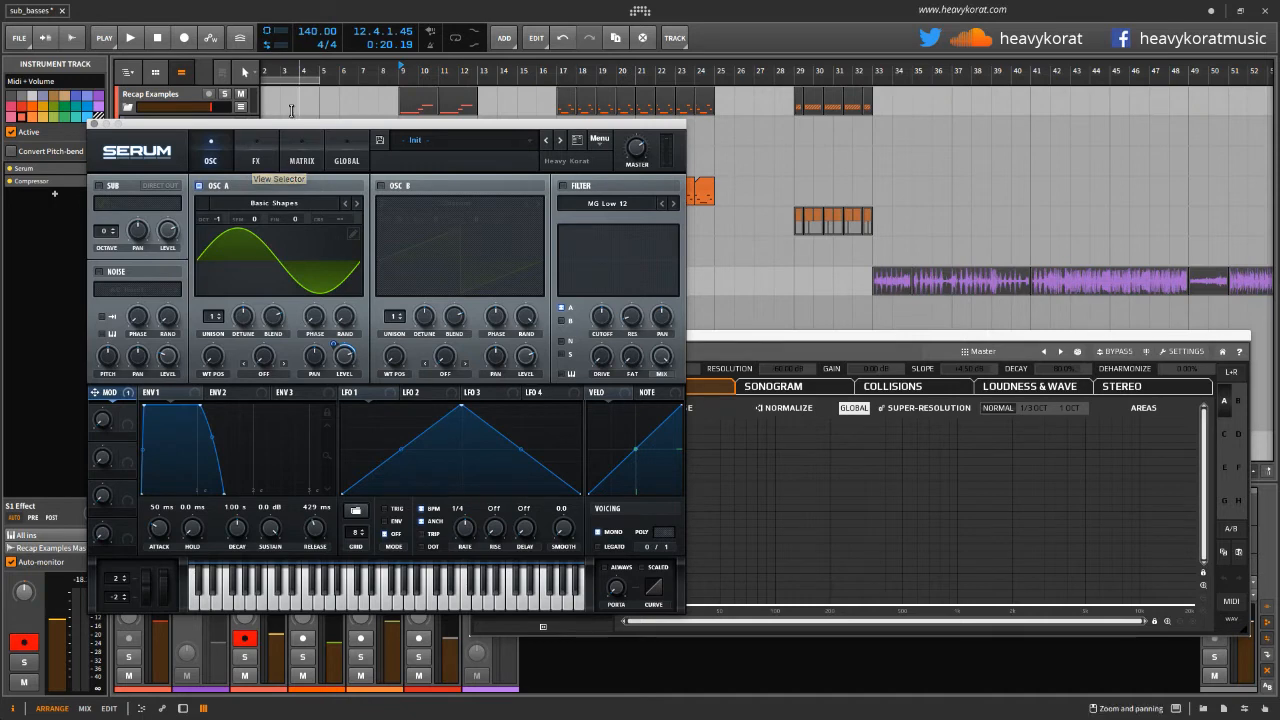
pyautogui.moveTo(288, 124); pyautogui.dragTo(318, 164)
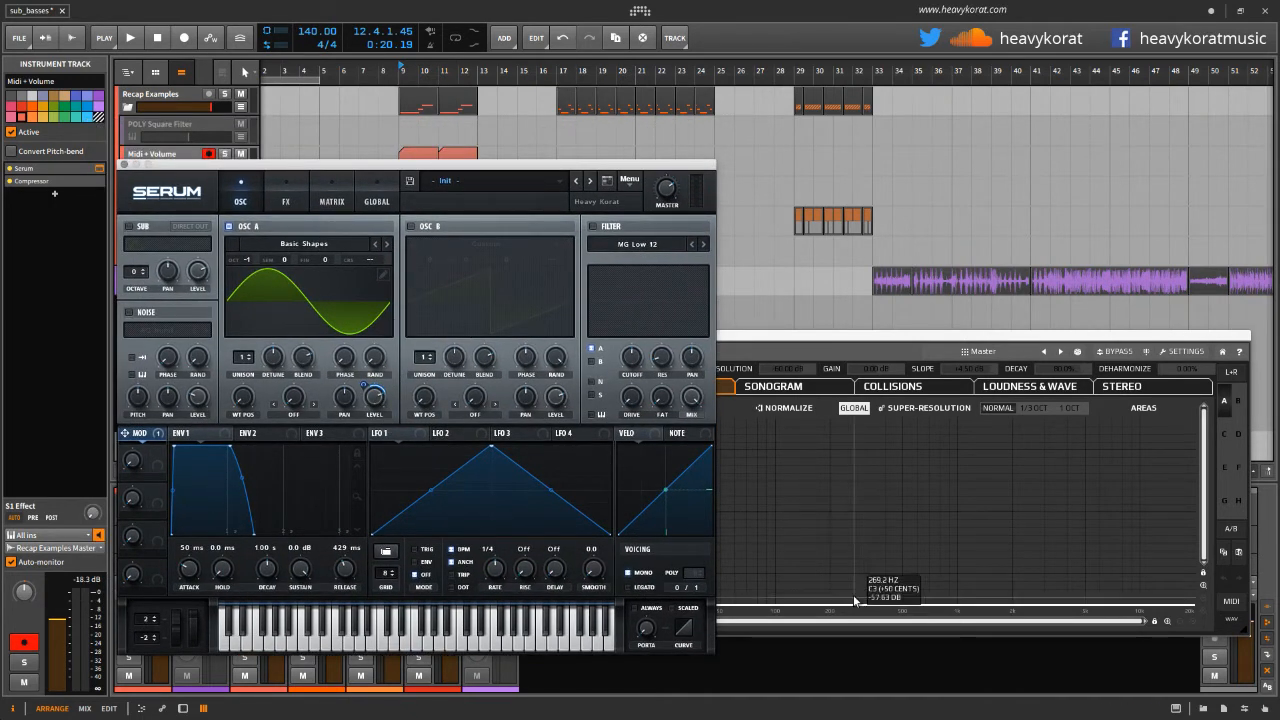
# Bring the analyzer in front of Serum, play the Midi + Volume clips to watch their spectrum, and stop playback
pyautogui.click(843, 541)
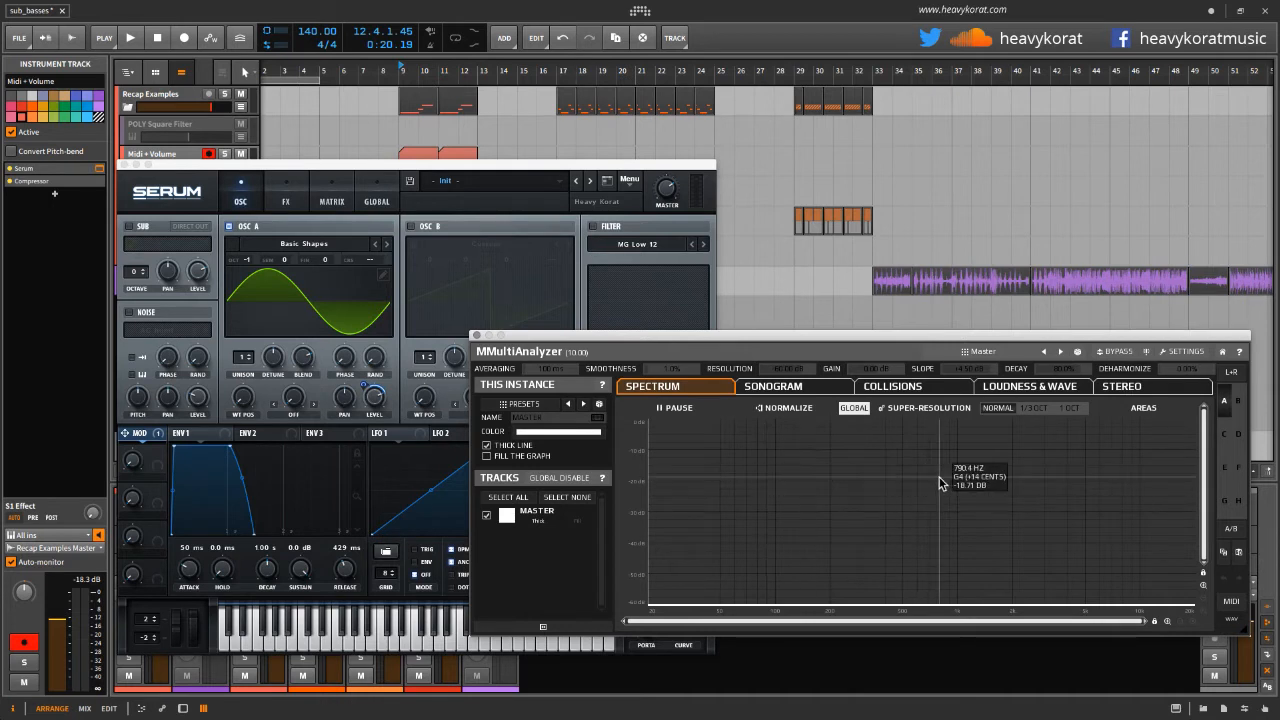
pyautogui.press('space')
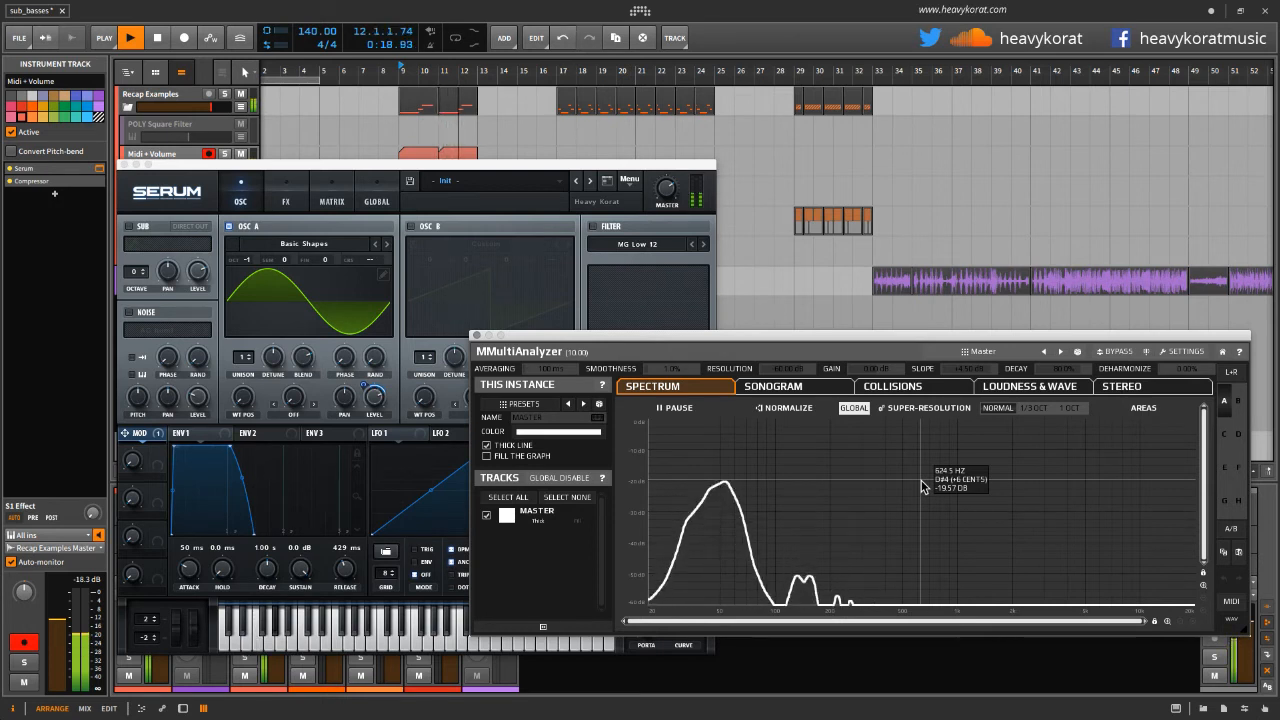
pyautogui.press('space')
# Set the analyzer's slope to 0.00 dB and play the Midi + Volume clips again to compare their spectrum
pyautogui.press('F3')
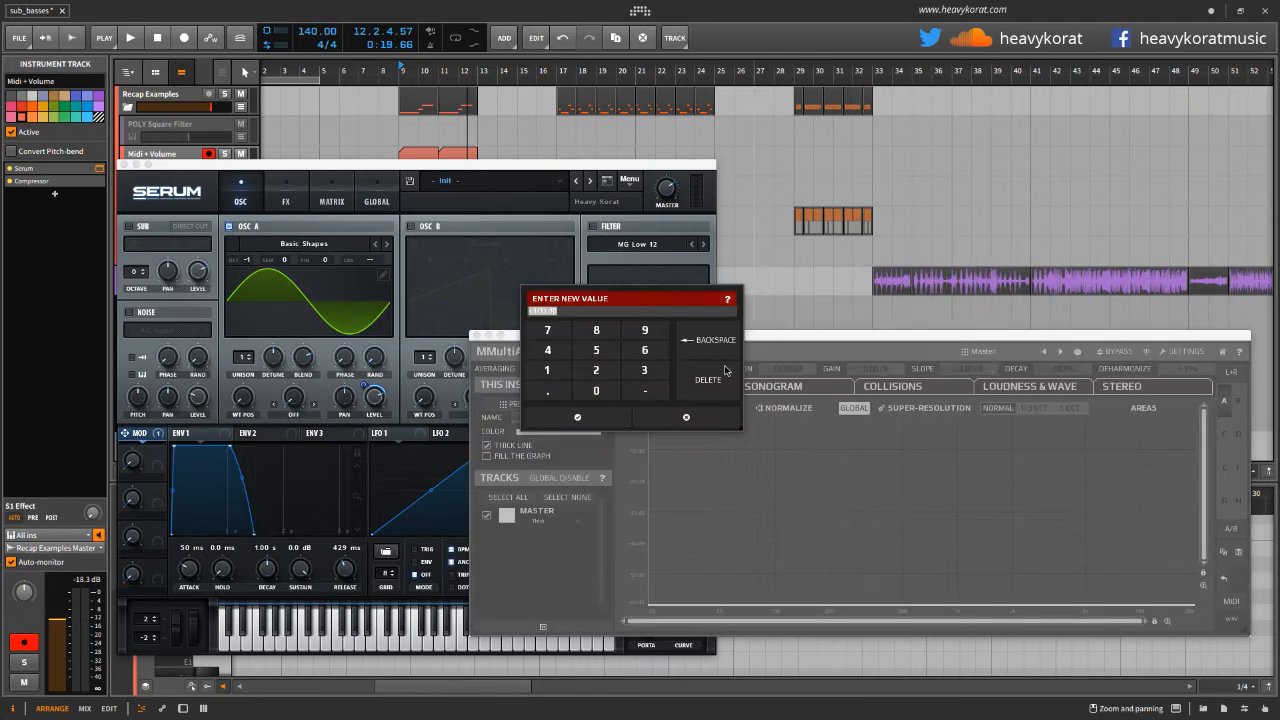
pyautogui.click(580, 420)
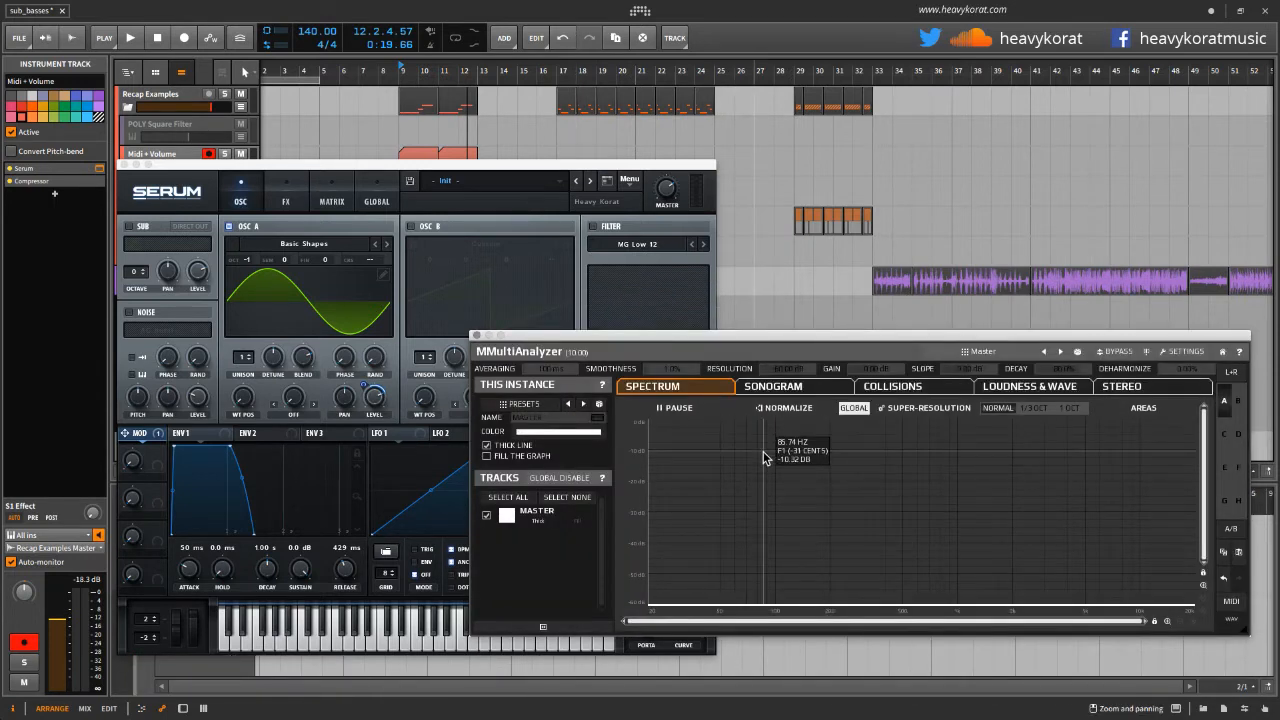
pyautogui.press('space')
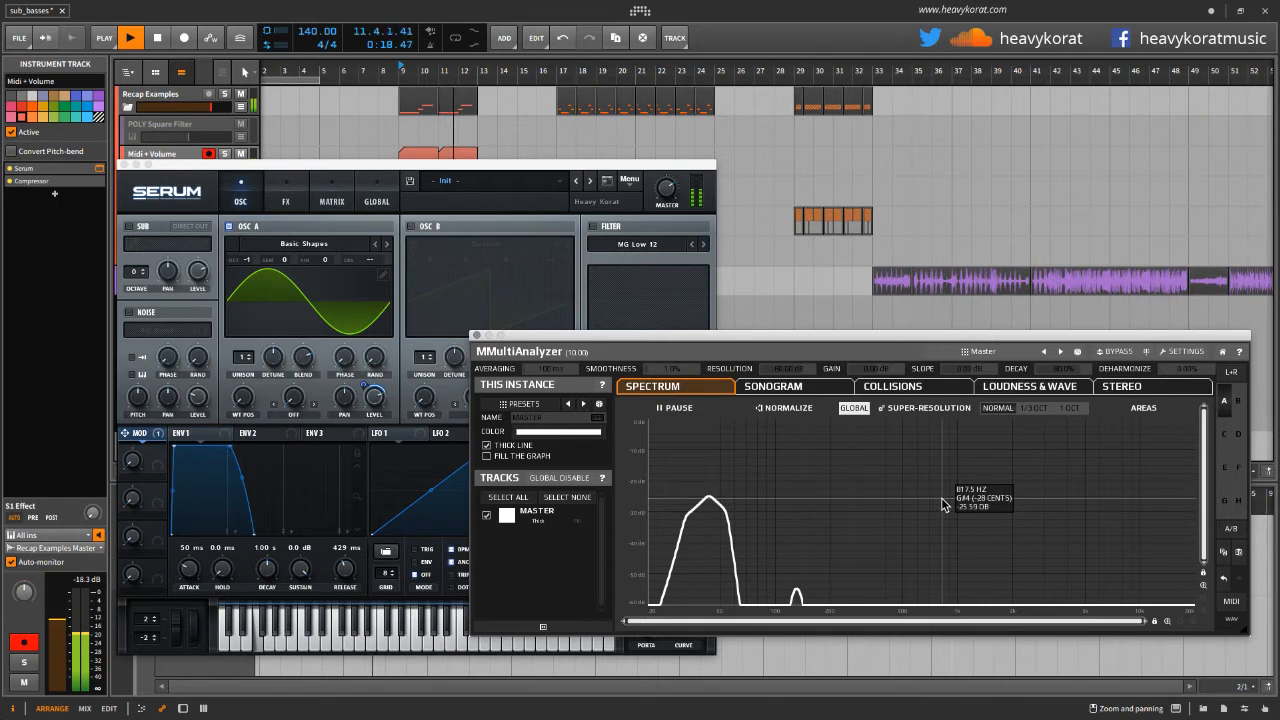
pyautogui.press('space')
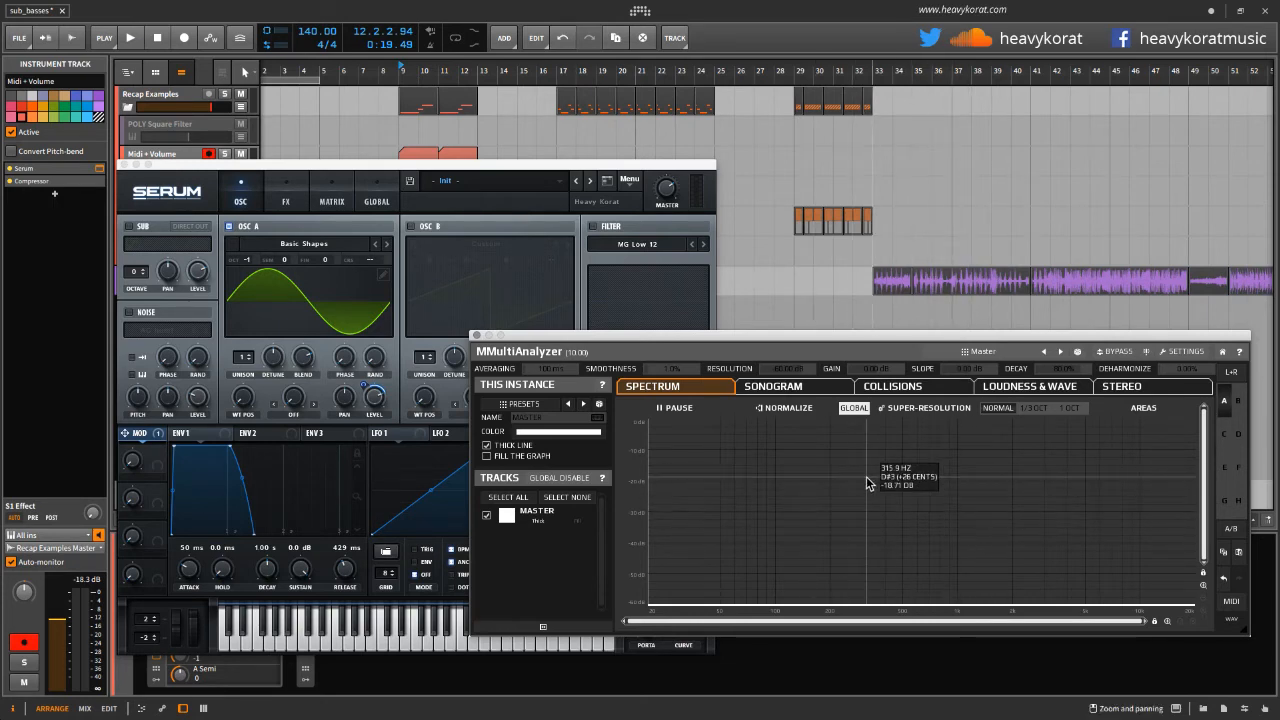
# Switch to Safari and search the web for "interactive freq chart" in a new tab
pyautogui.press('super+Tab')
pyautogui.press('super+Tab')
pyautogui.press('super+Tab')
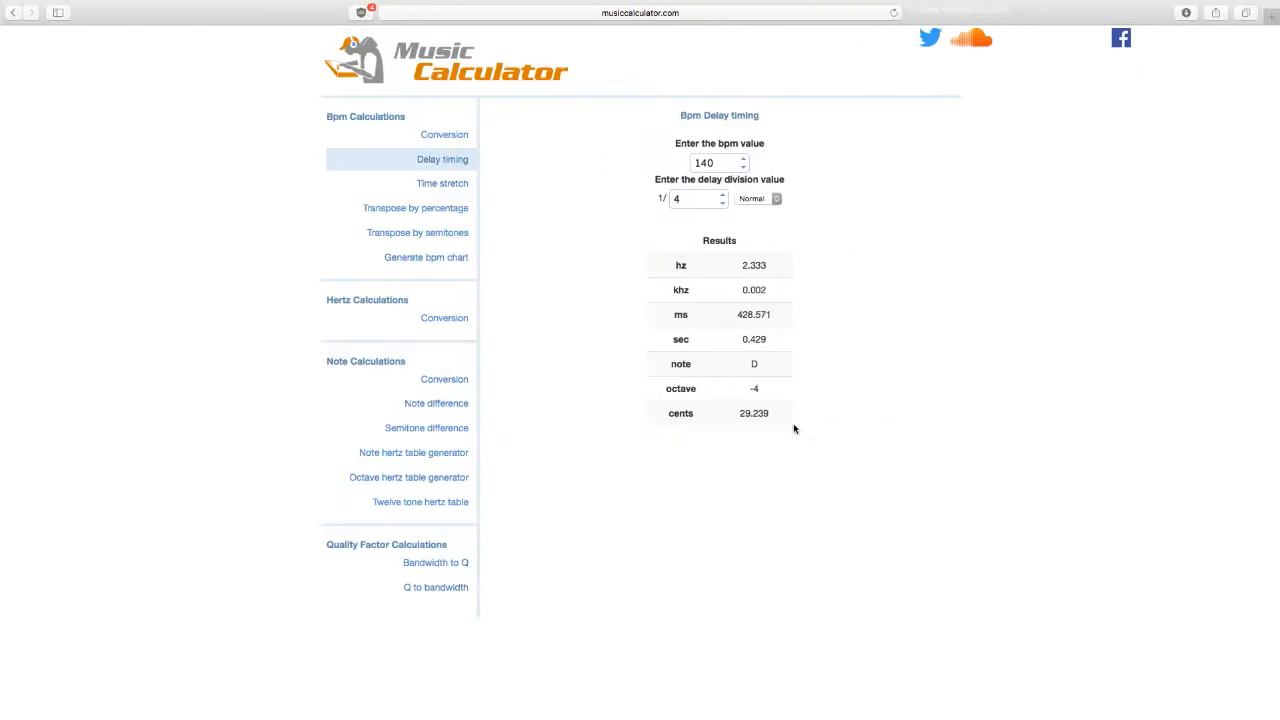
pyautogui.press('super+t')
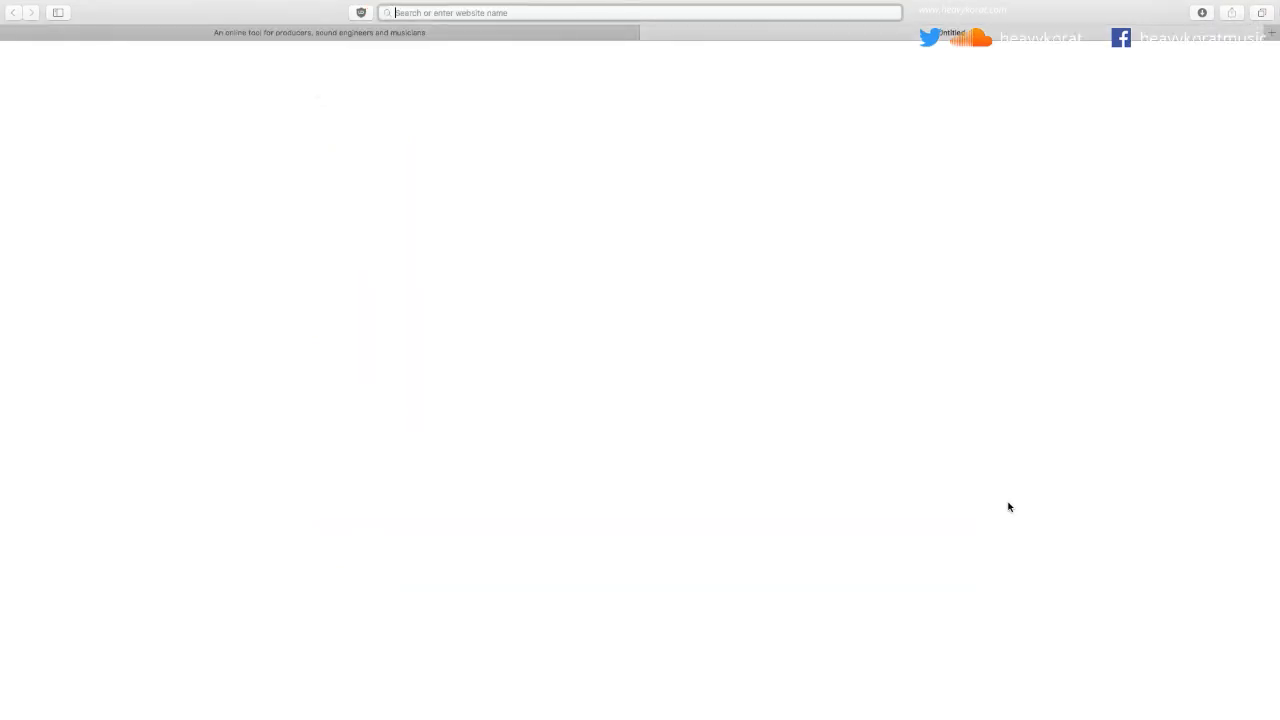
pyautogui.write('interactgi')
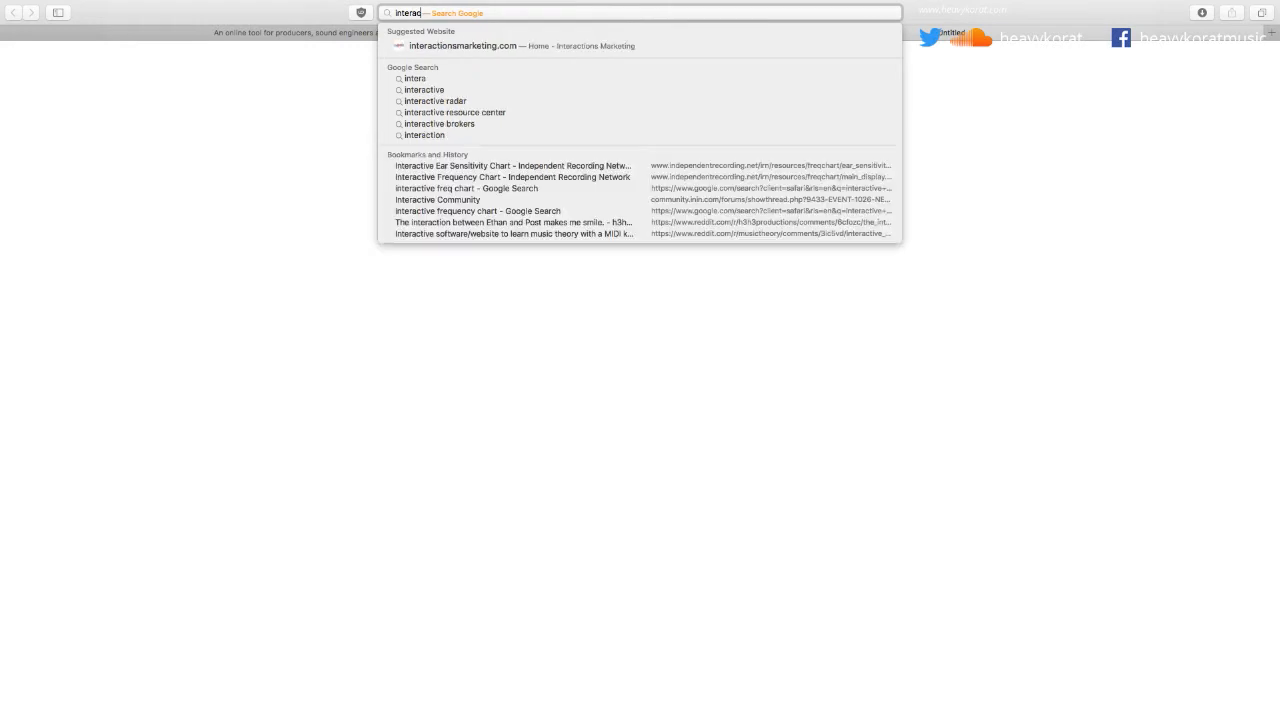
pyautogui.press('BackSpace')
pyautogui.press('BackSpace')
pyautogui.write('ive freq')
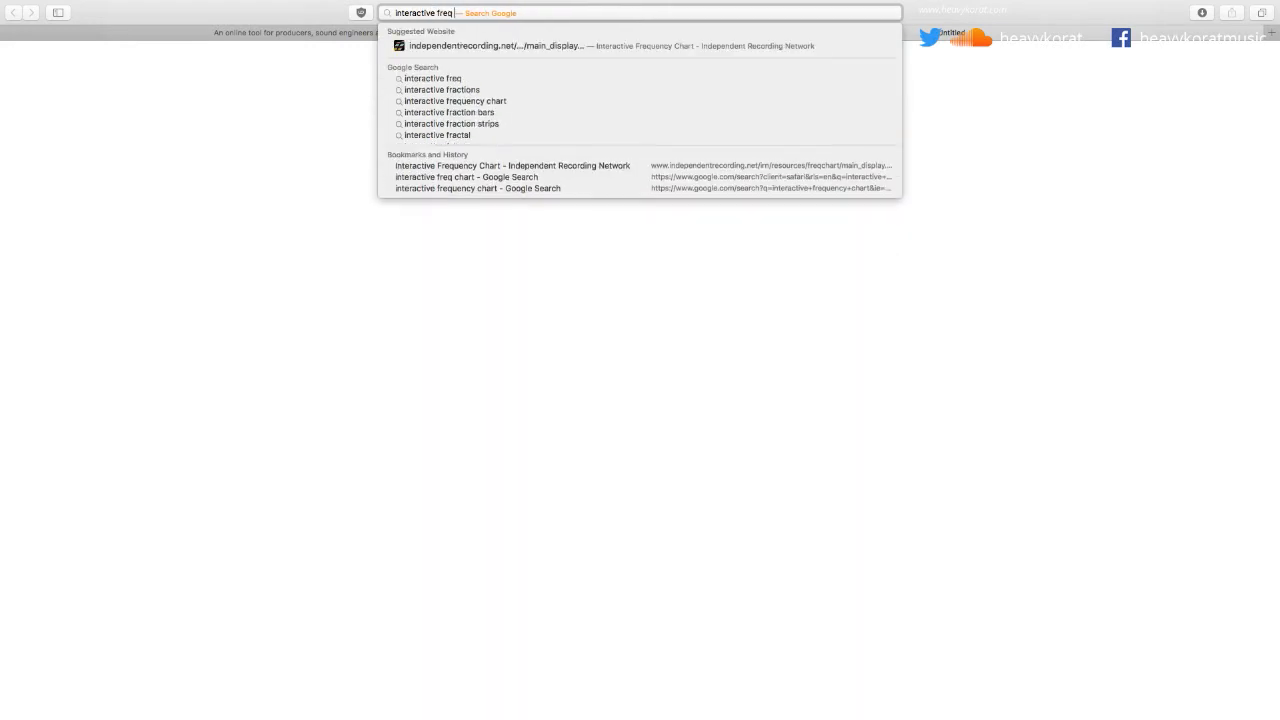
pyautogui.press('Down')
pyautogui.press('Down')
pyautogui.press('Down')
pyautogui.press('Return')
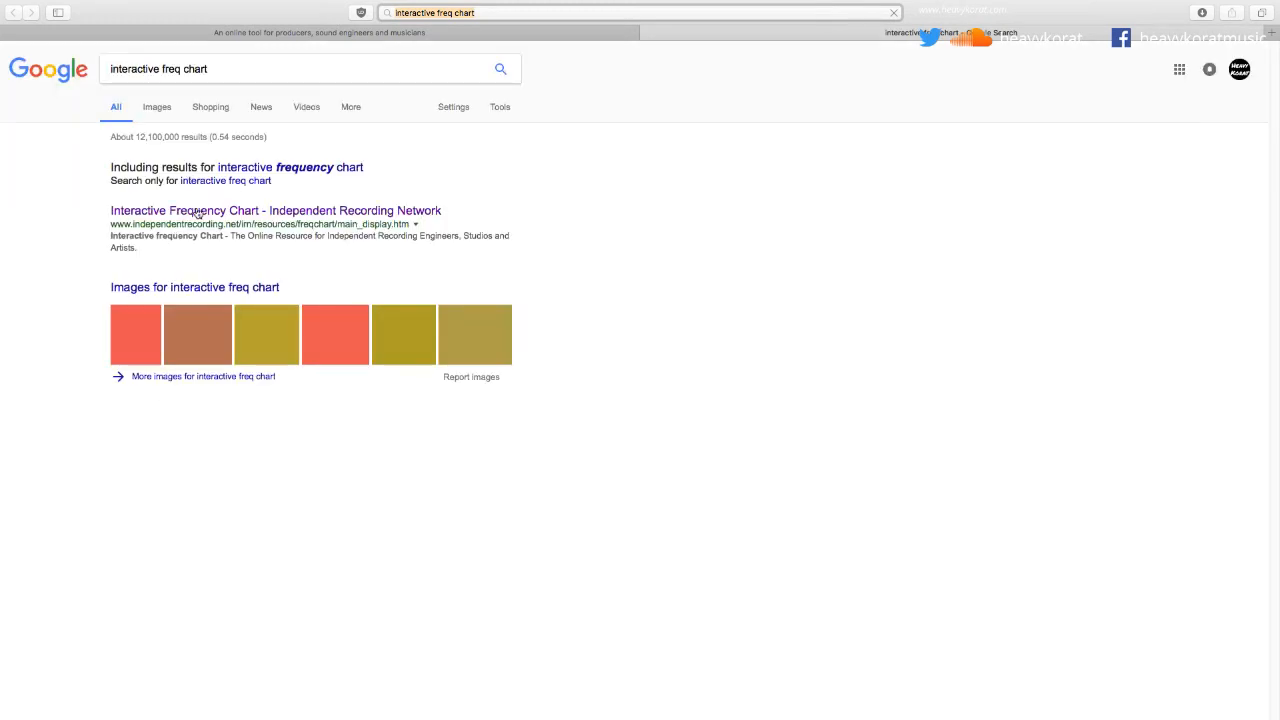
# Open the Independent Recording Network's Interactive Frequency Chart and examine the loudness contours in its full ear sensitivity chart
pyautogui.click(200, 213)
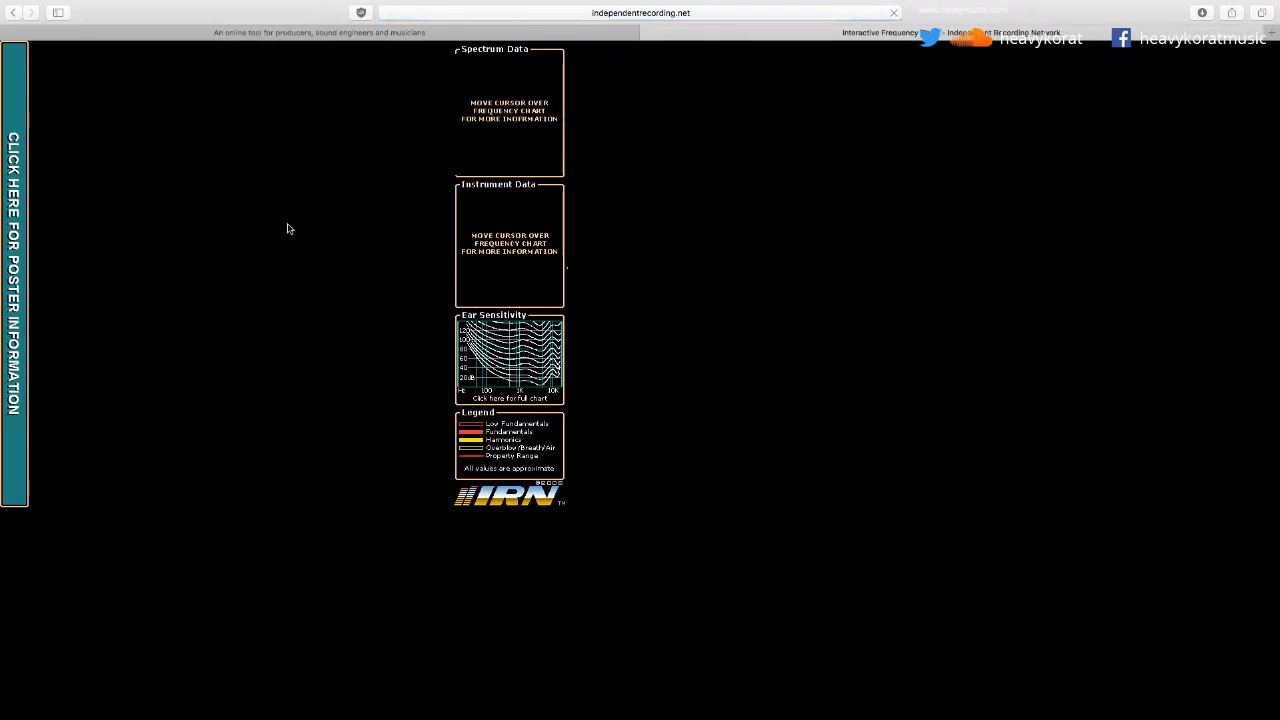
pyautogui.click(540, 354)
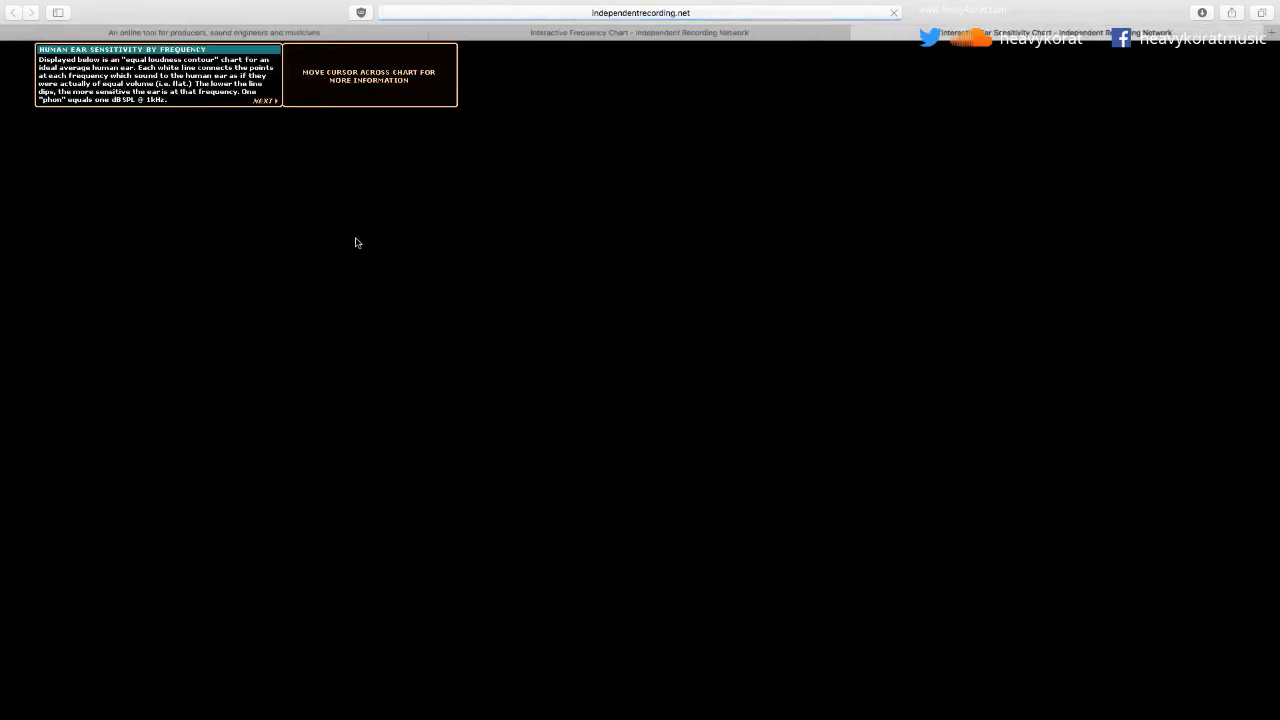
pyautogui.moveTo(80, 262)
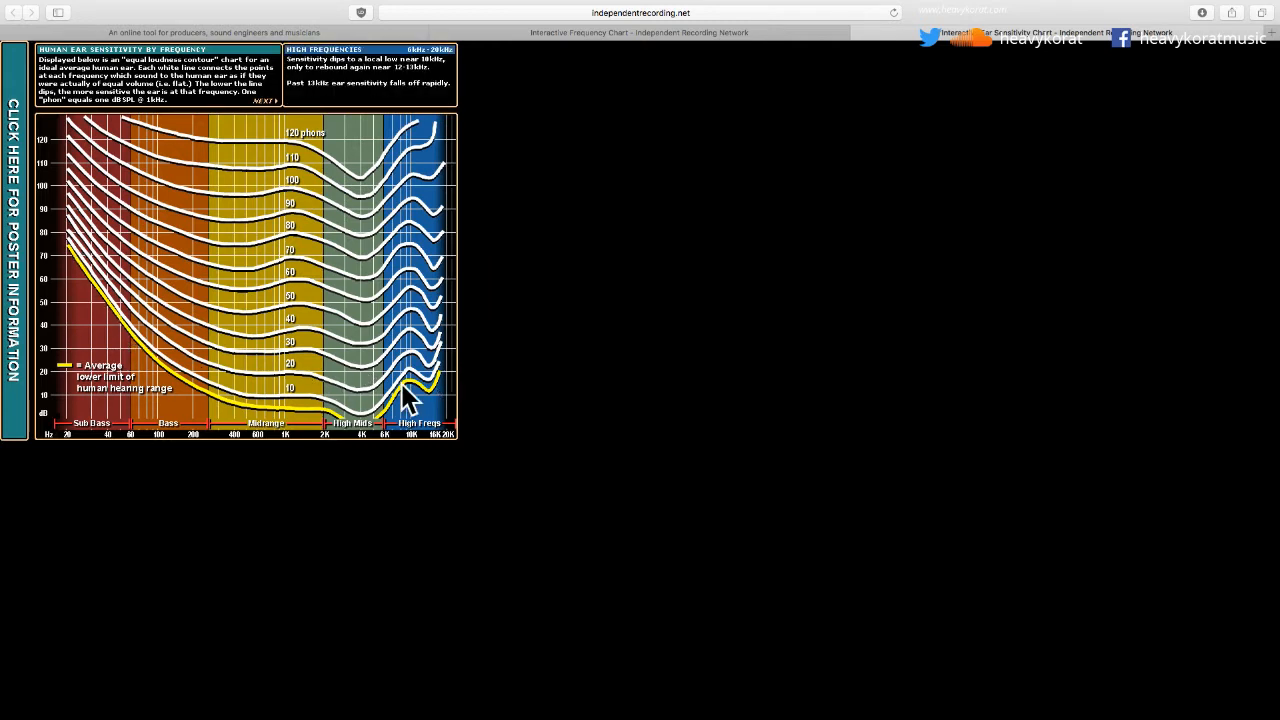
# Switch back to Bitwig Studio, show the mixer, and bring the Serum and MMultiAnalyzer windows back into view
pyautogui.press('super+Tab')
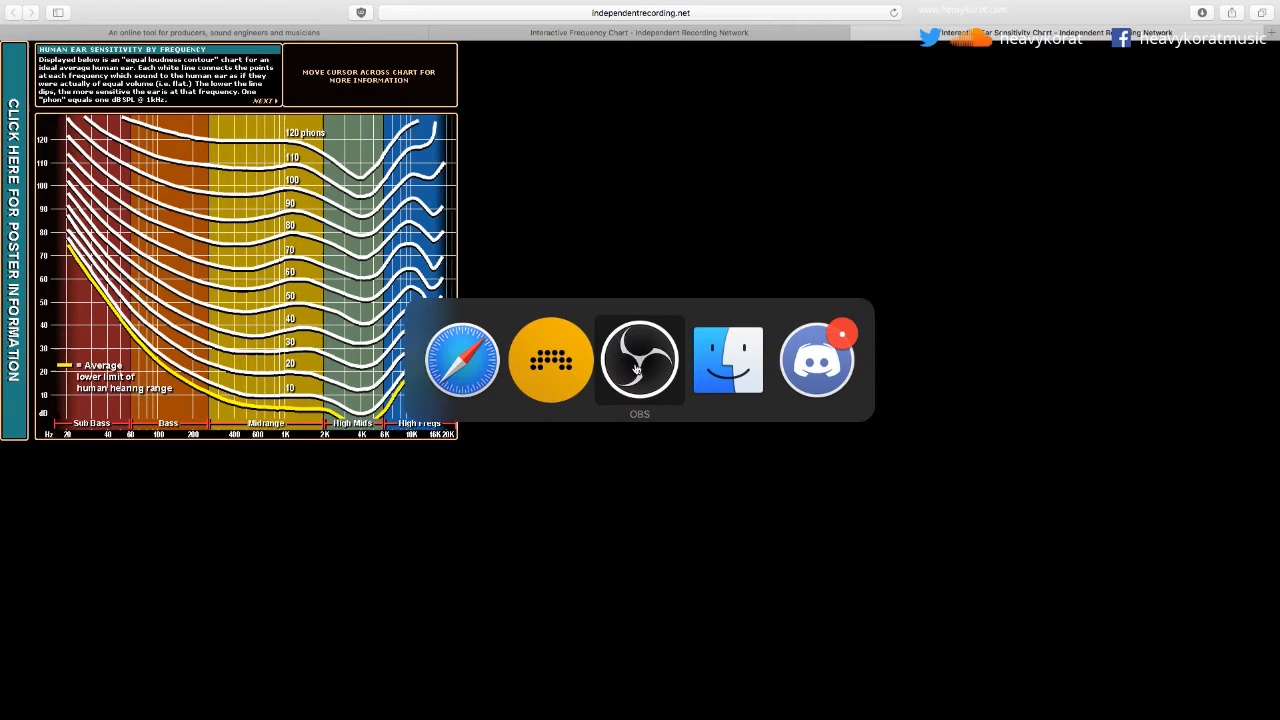
pyautogui.click(562, 368)
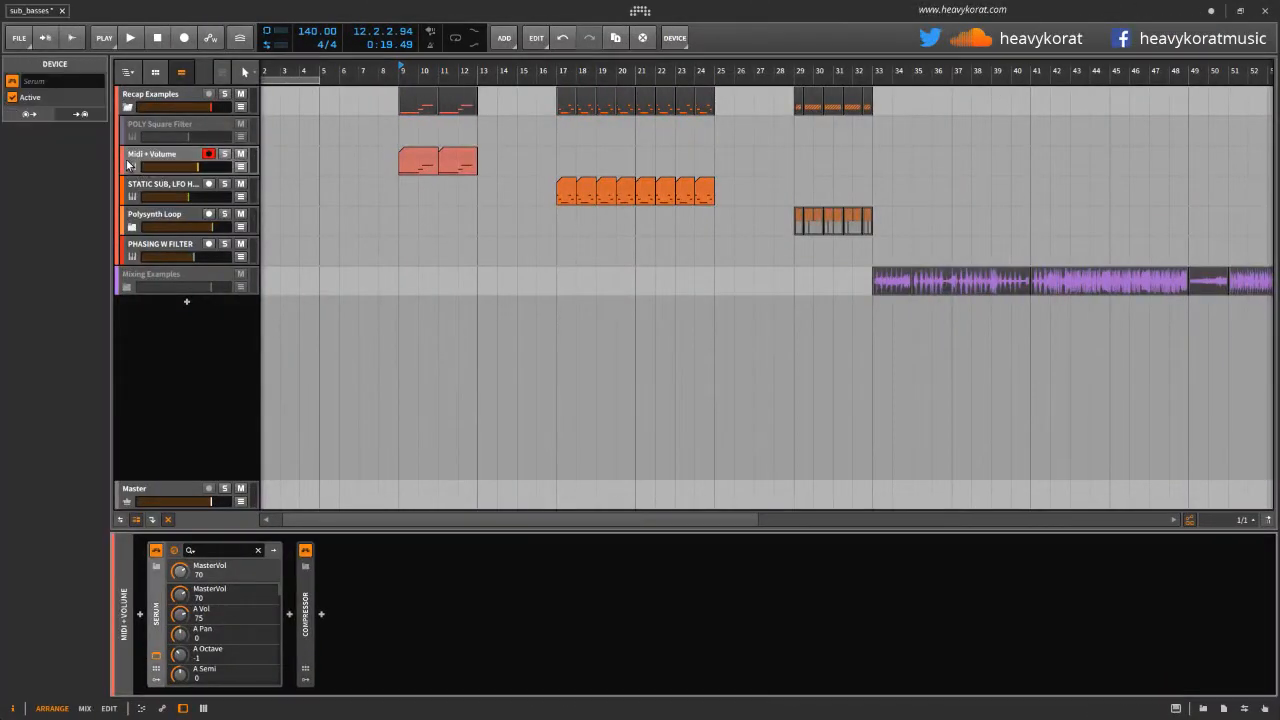
pyautogui.press('m')
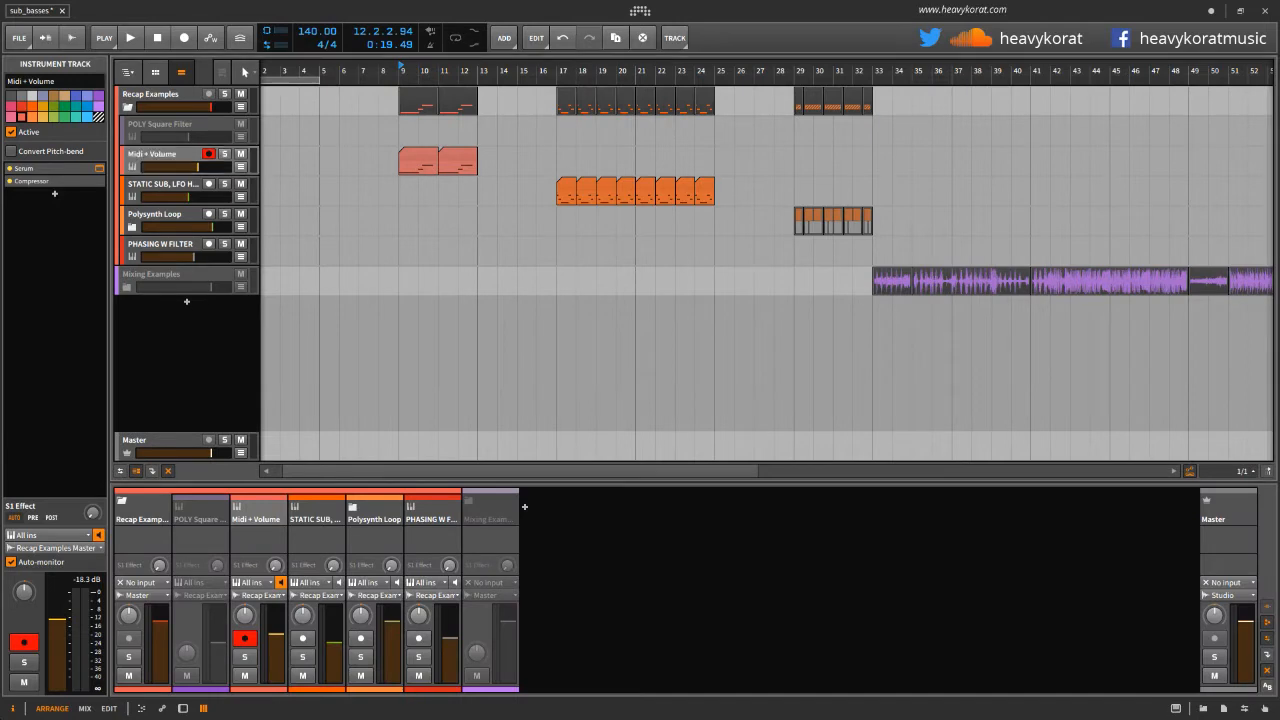
pyautogui.moveTo(2, 240); pyautogui.dragTo(978, 254)
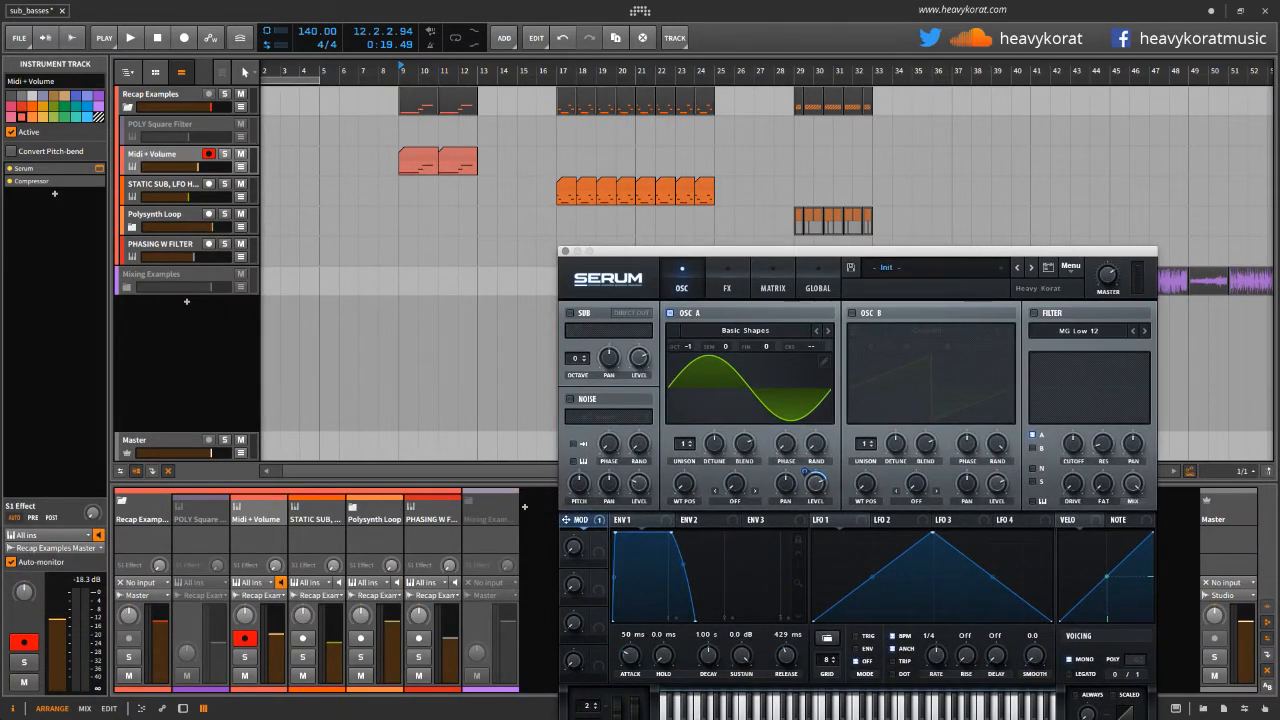
pyautogui.moveTo(2, 385); pyautogui.dragTo(623, 407)
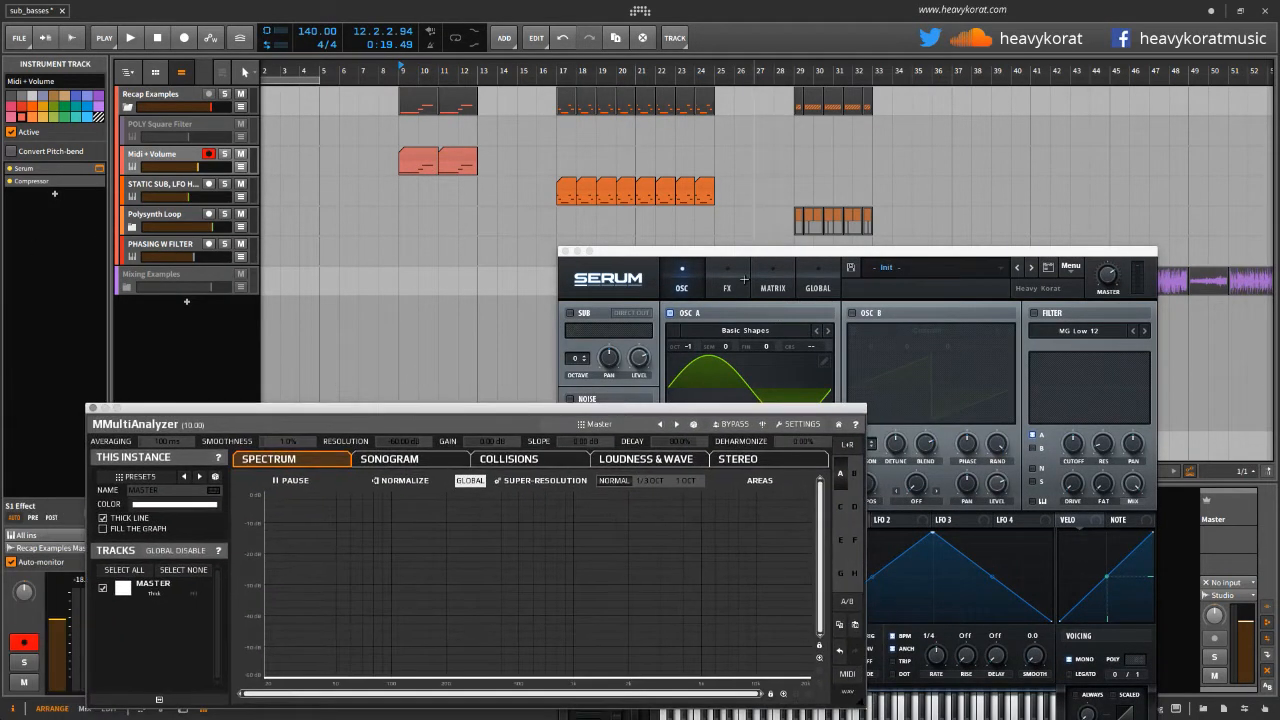
pyautogui.moveTo(744, 280); pyautogui.dragTo(742, 72)
# Select the first Midi + Volume clip at bar 9, play it through the analyzer, and stop playback
pyautogui.click(425, 159)
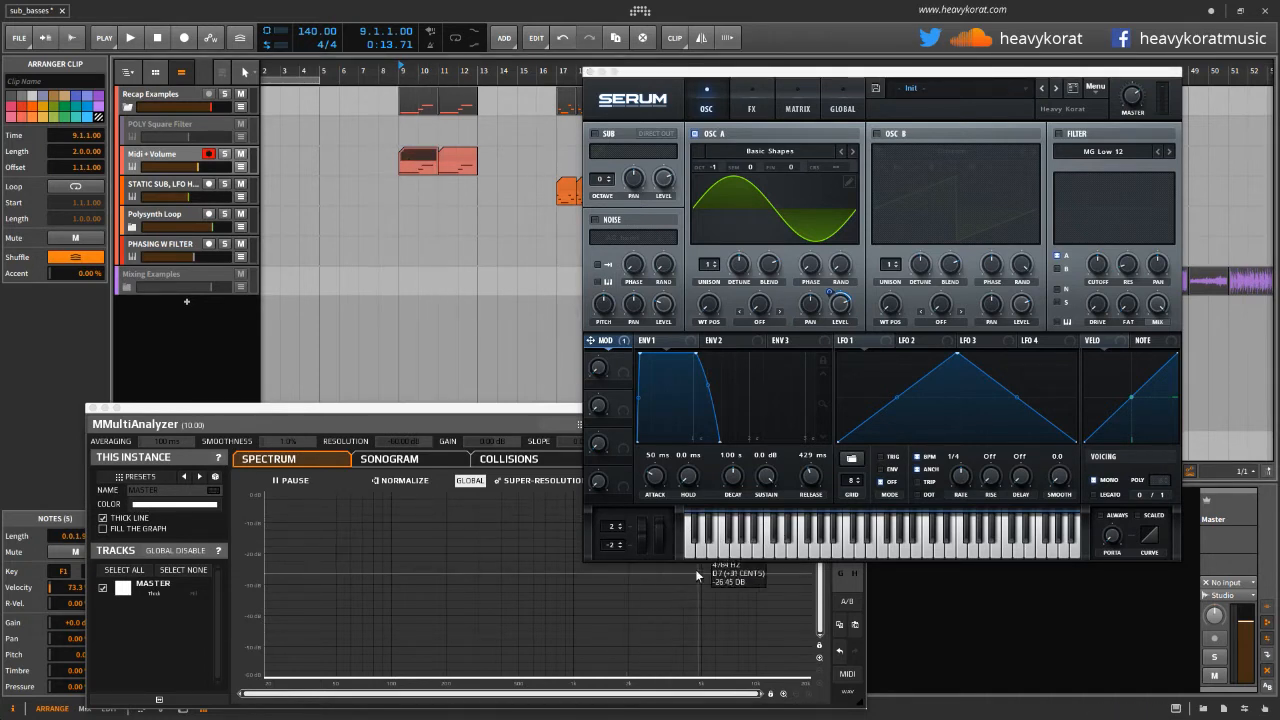
pyautogui.click(420, 404)
pyautogui.press('space')
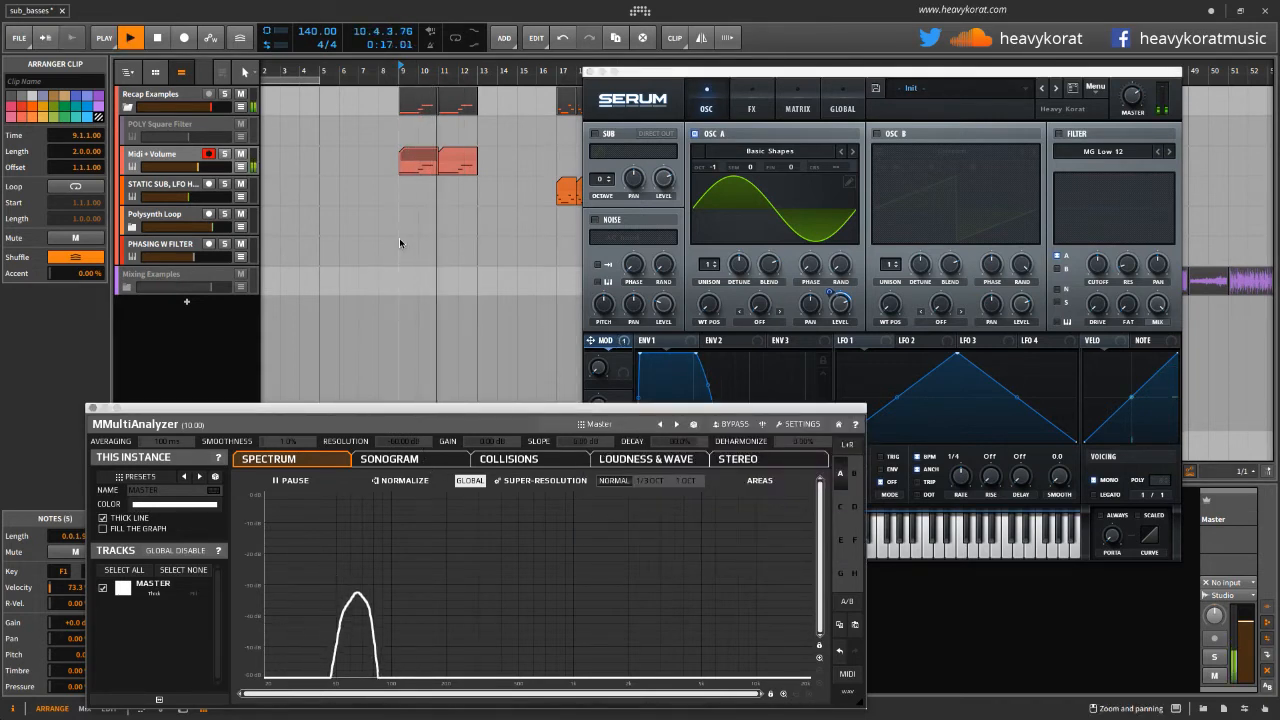
pyautogui.press('space')
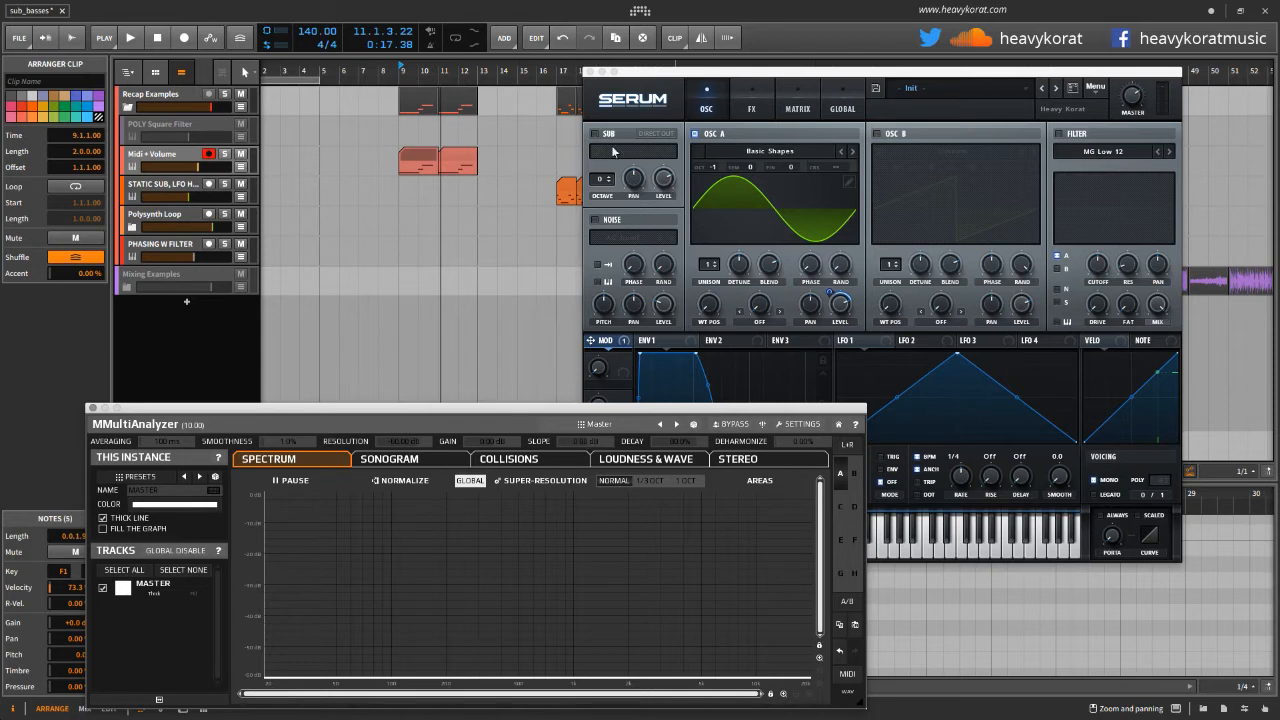
# Set the analyzer's slope to +4.50 dB
pyautogui.doubleClick(596, 440)
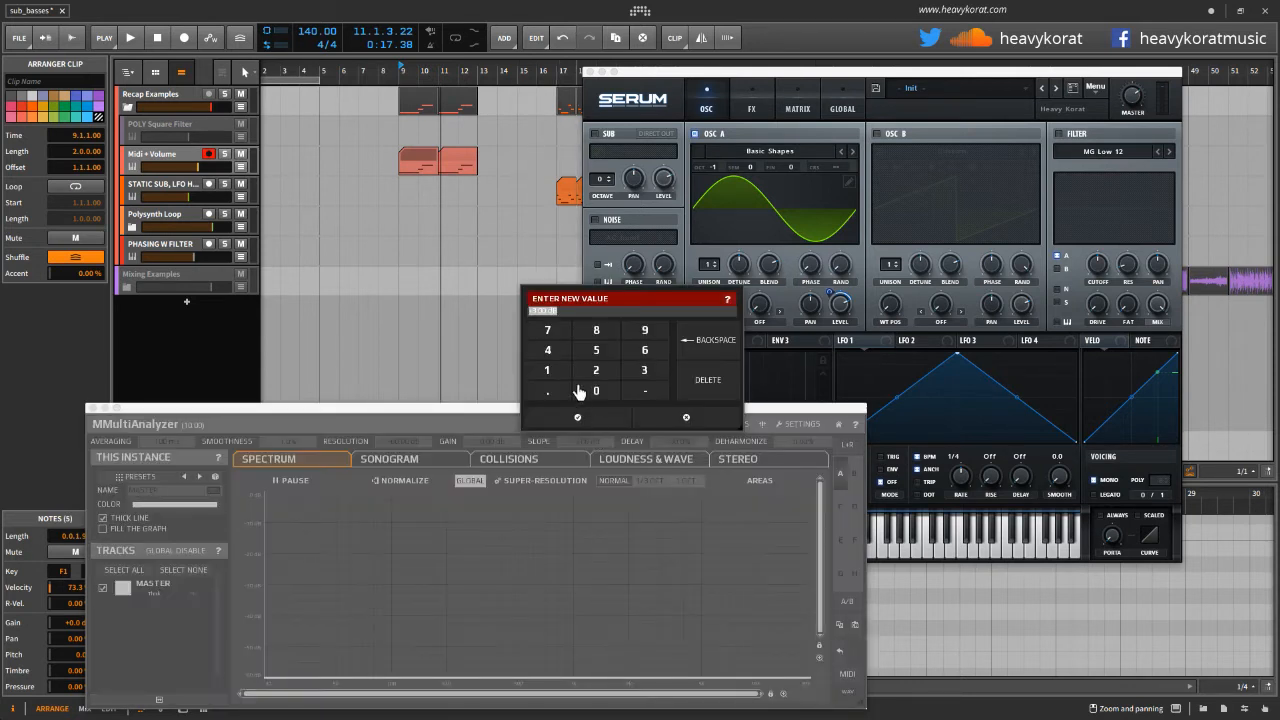
pyautogui.click(552, 389)
pyautogui.click(577, 420)
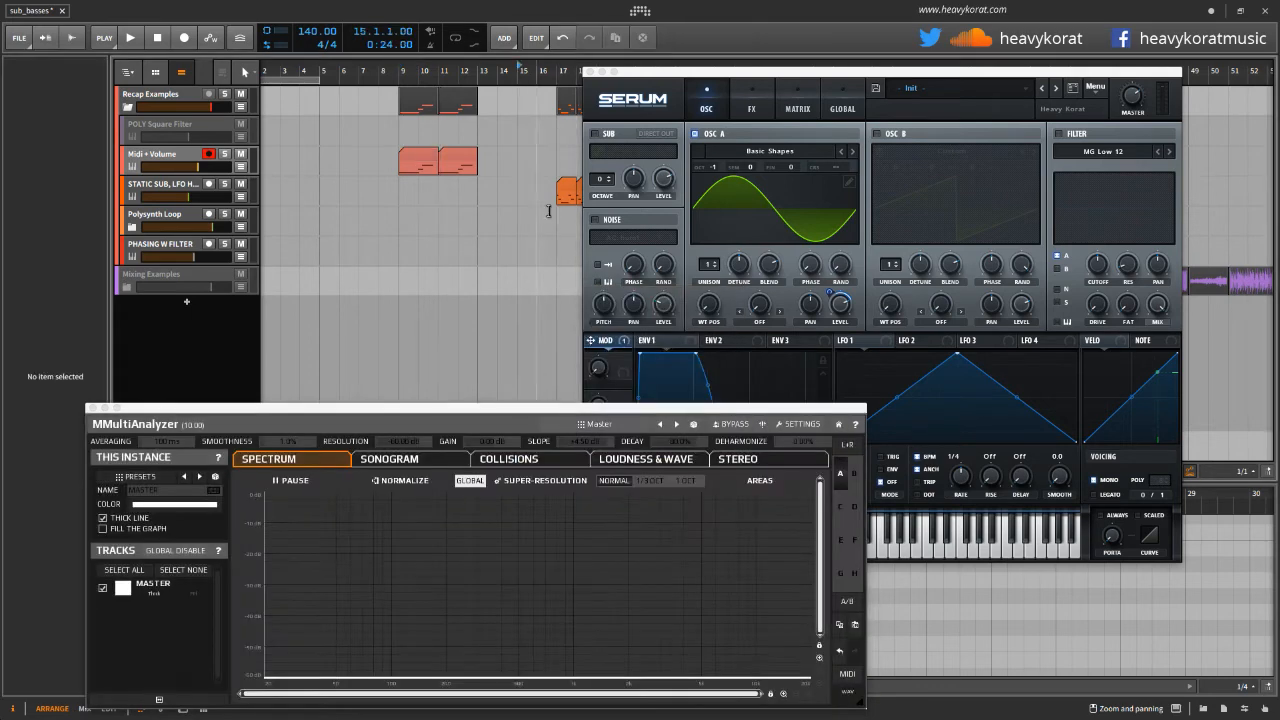
# Set the playback start to bar 17, close Serum, and move the analyzer aside while briefly playing the STATIC SUB clips
pyautogui.click(557, 62)
pyautogui.click(590, 72)
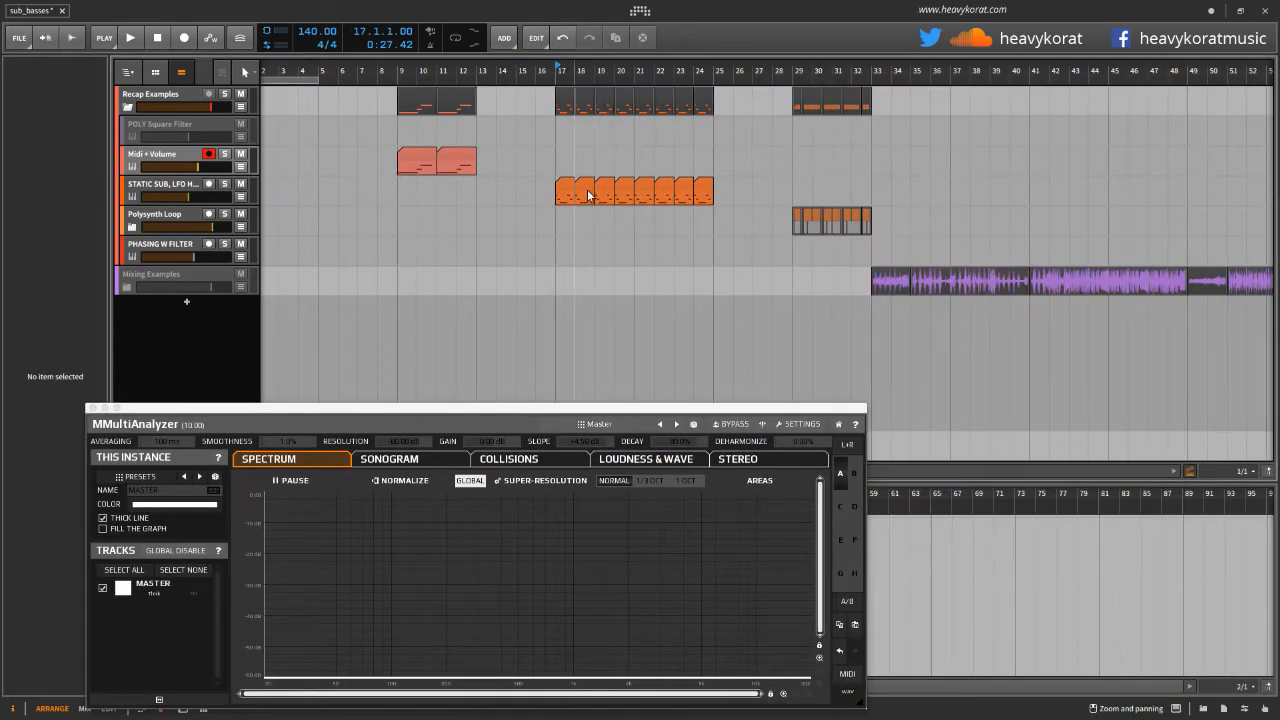
pyautogui.moveTo(618, 302); pyautogui.dragTo(584, 290)
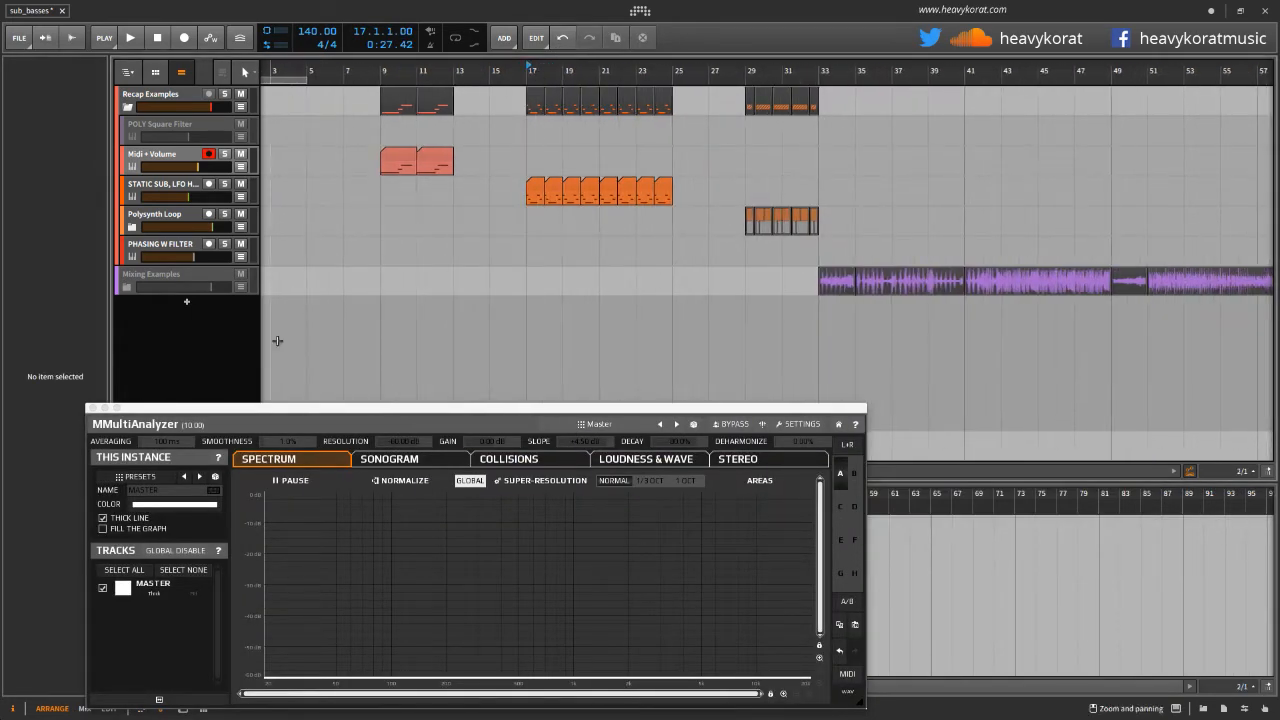
pyautogui.press('space')
pyautogui.moveTo(311, 408); pyautogui.dragTo(761, 369)
pyautogui.press('space')
# Show the device chain of the STATIC SUB, LFO HARMONICS track and play its clips from bar 17 through the analyzer
pyautogui.press('d')
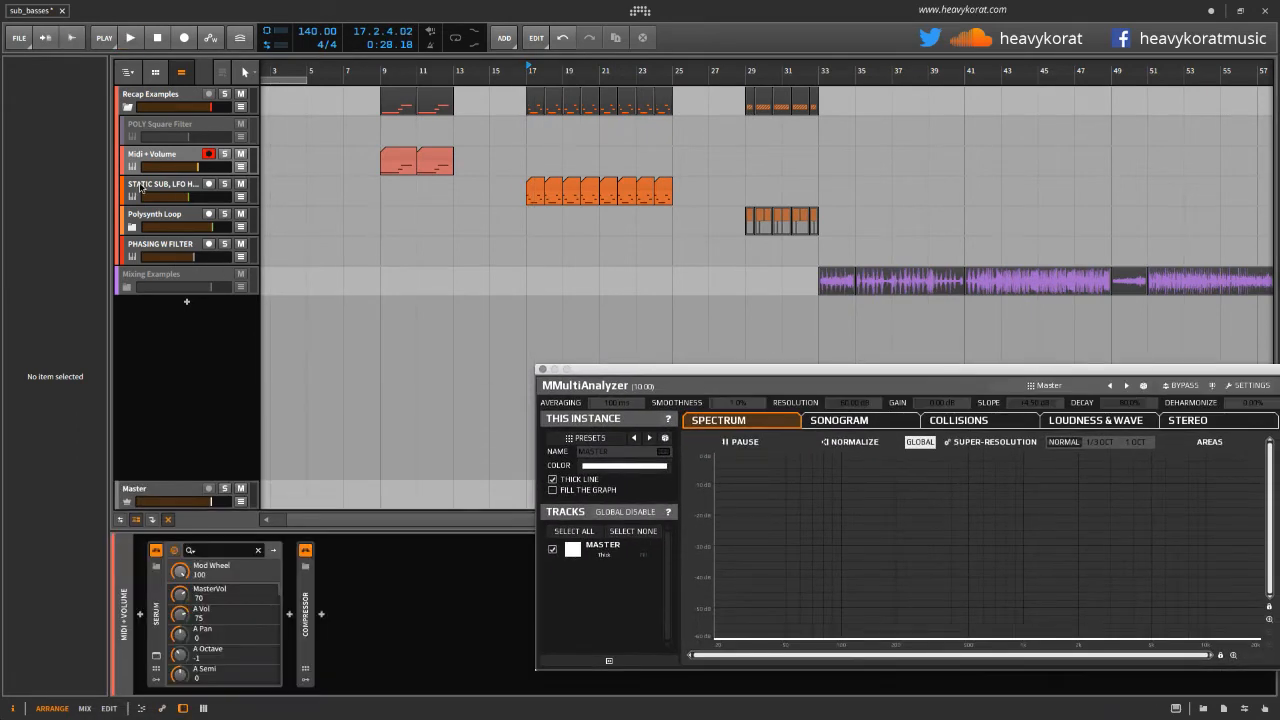
pyautogui.click(139, 186)
pyautogui.click(155, 612)
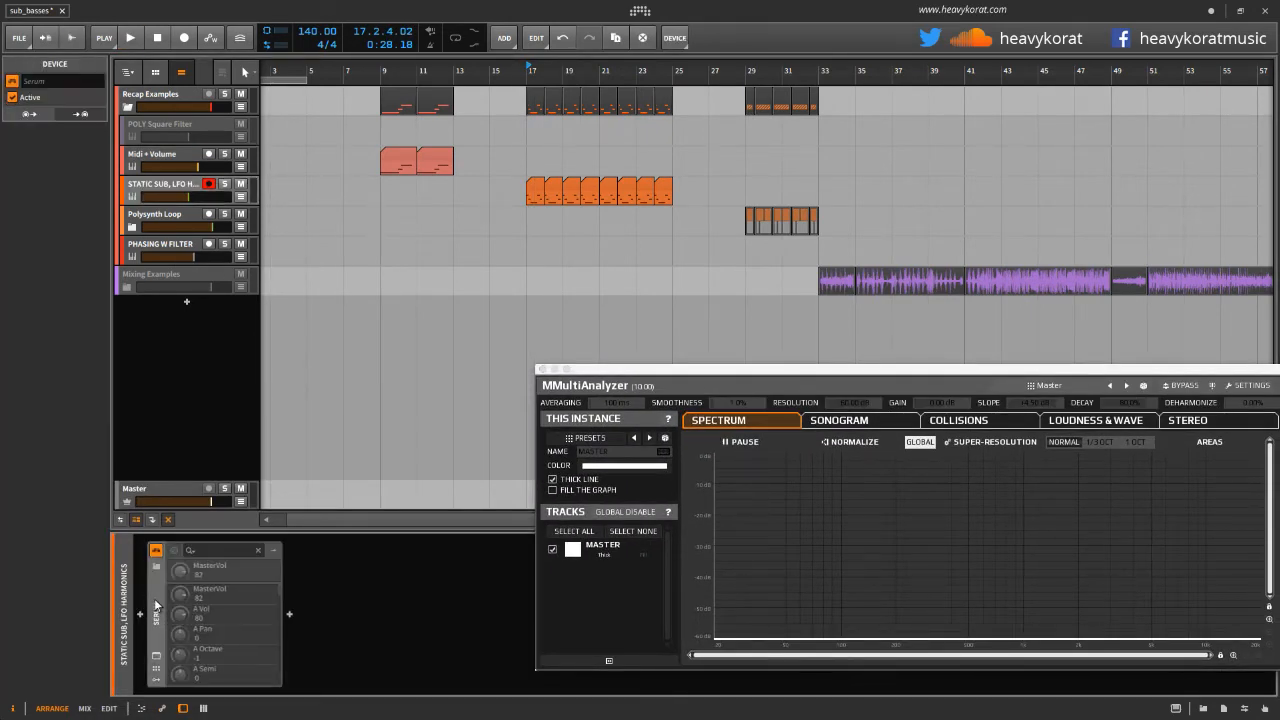
pyautogui.click(133, 196)
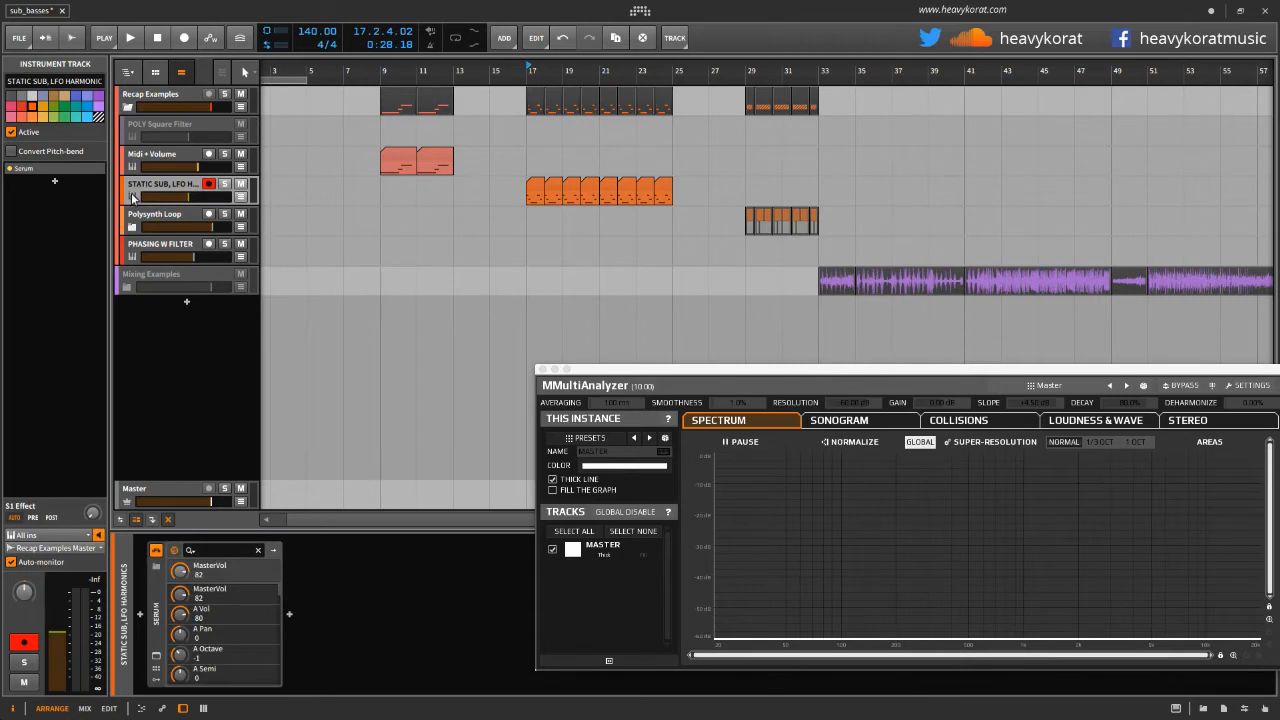
pyautogui.press('space')
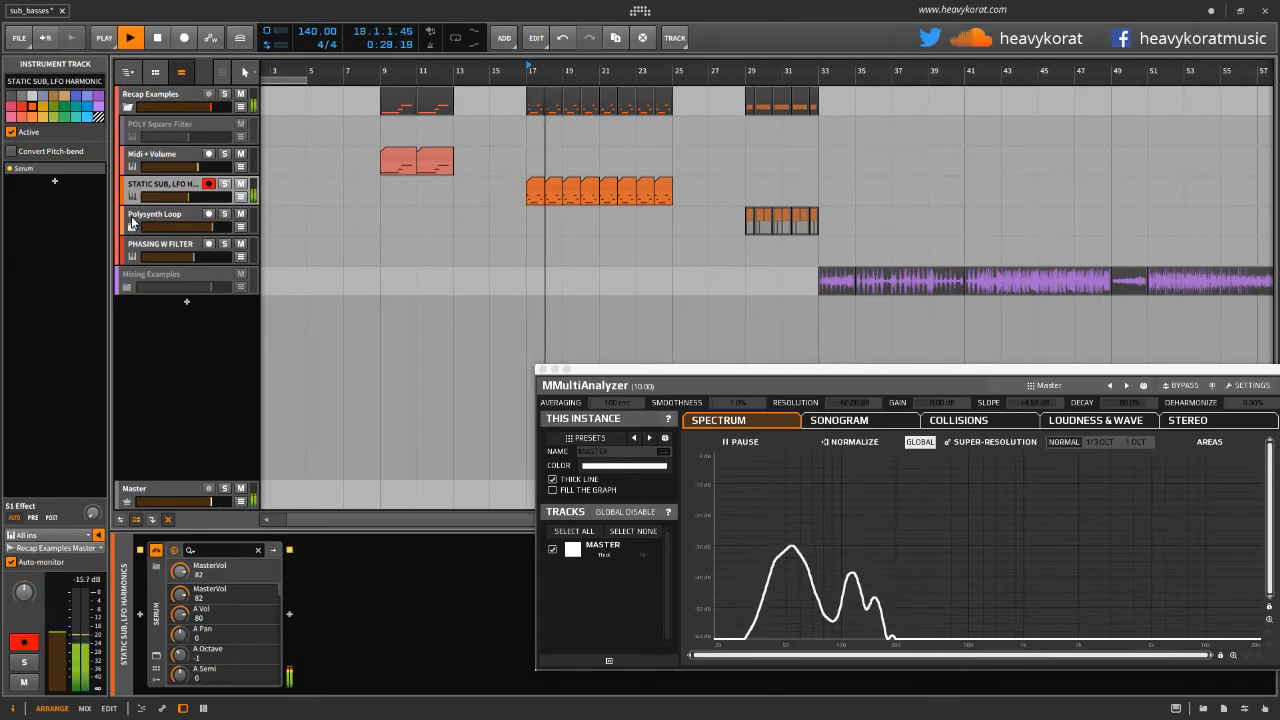
# Look through the neighbouring recap tracks during playback, reselect STATIC SUB, LFO HARMONICS, and replay its clips from bar 17 before stopping
pyautogui.click(131, 222)
pyautogui.click(132, 247)
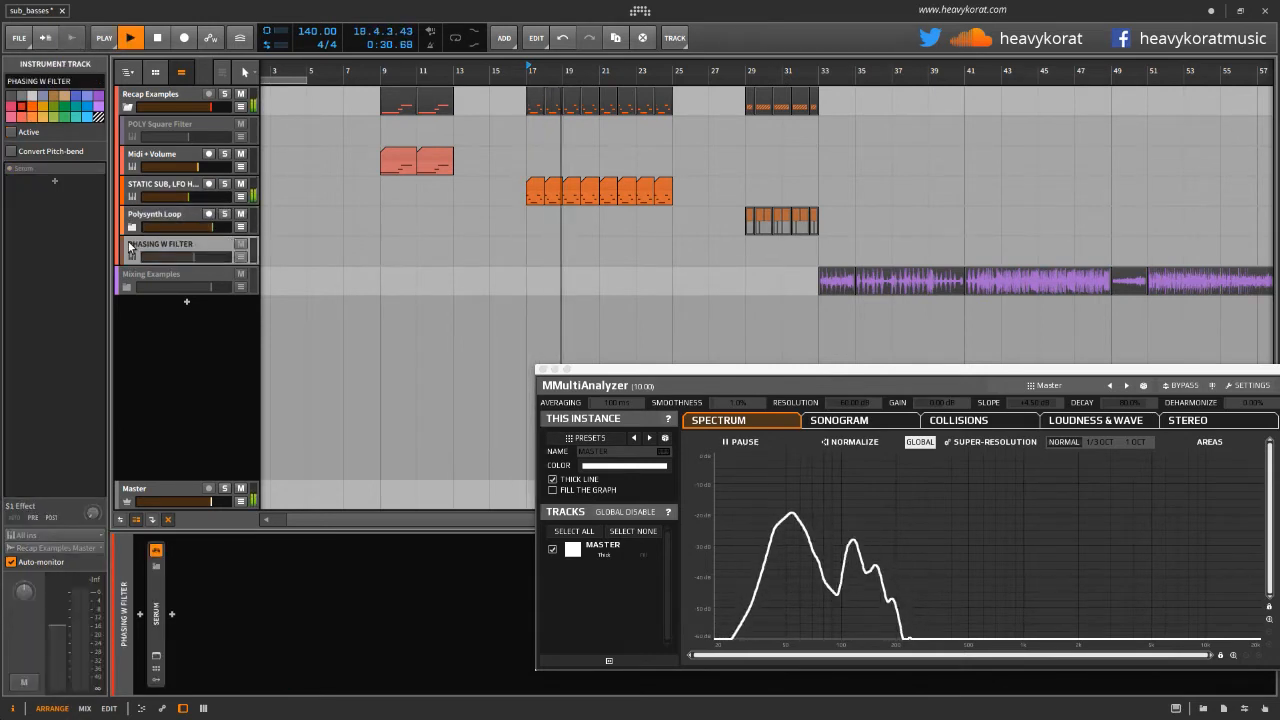
pyautogui.click(125, 136)
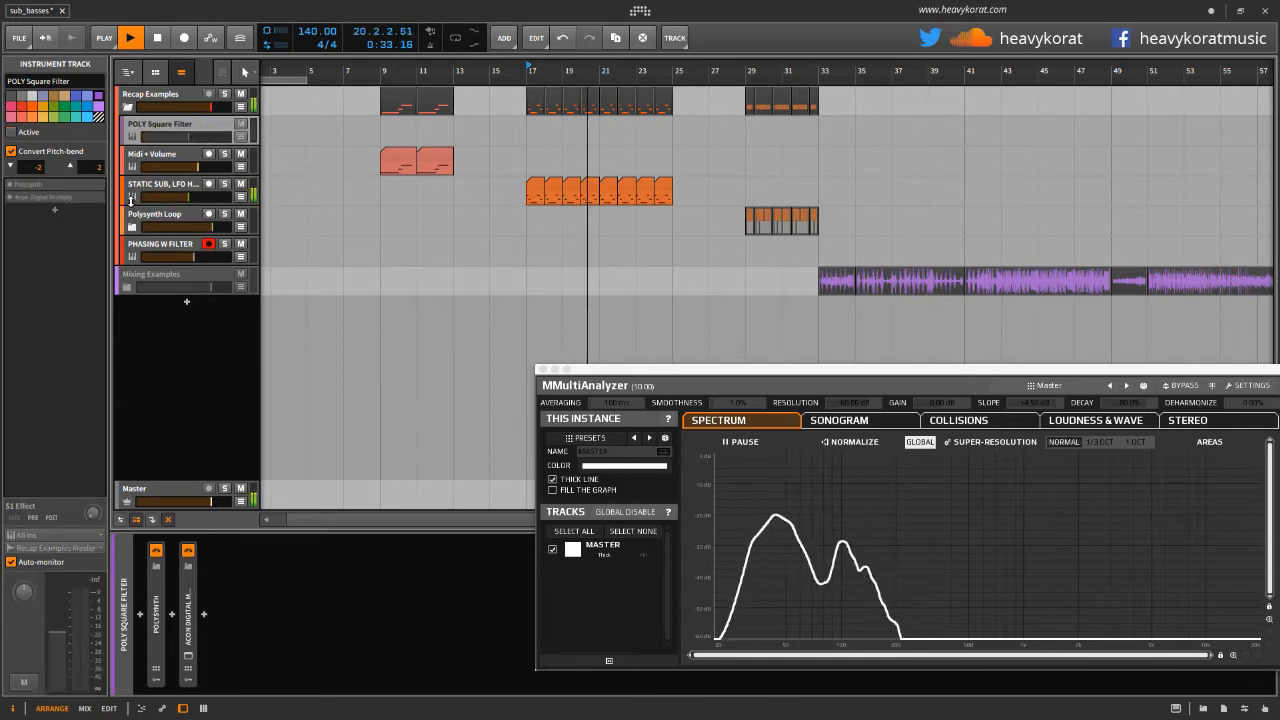
pyautogui.click(131, 199)
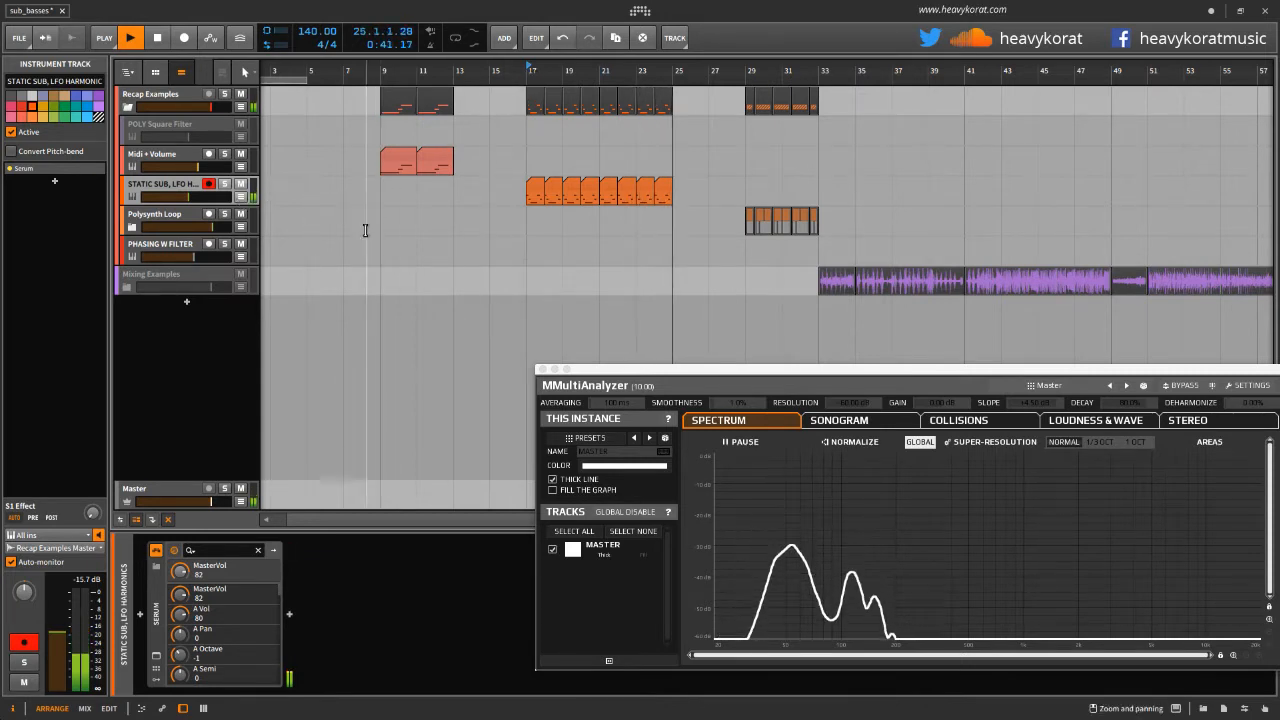
pyautogui.press('space')
pyautogui.press('space')
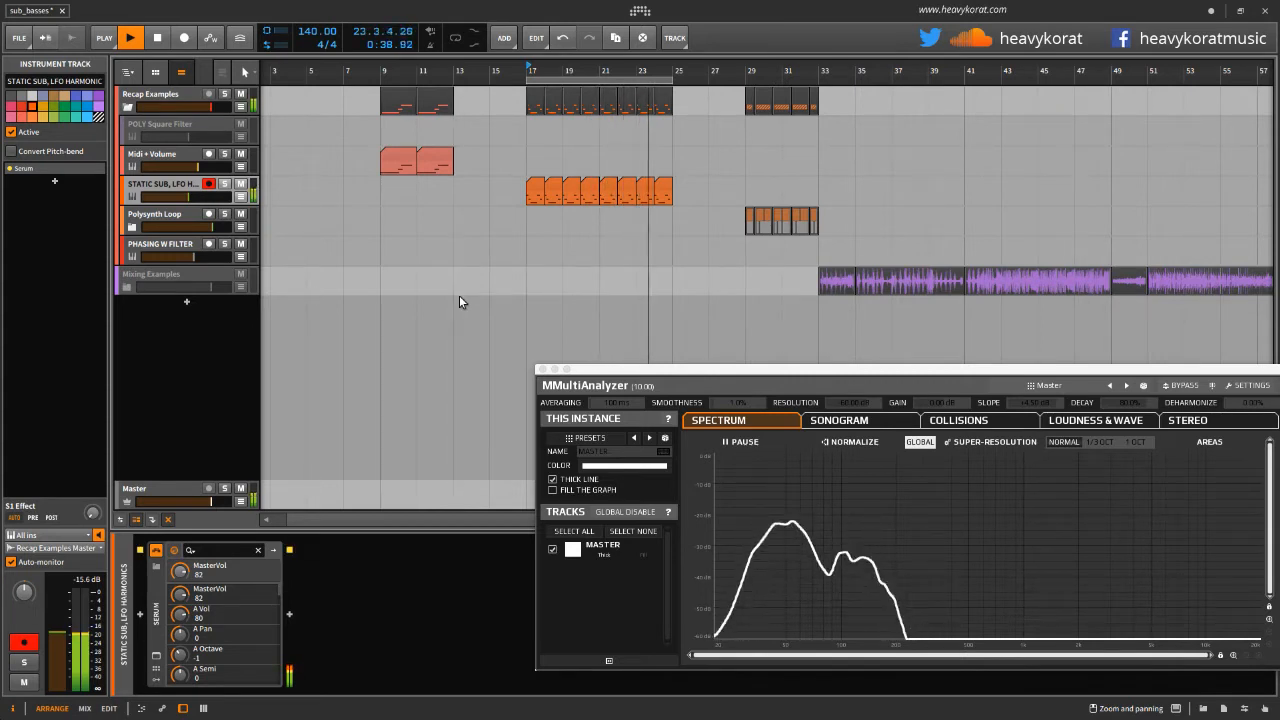
pyautogui.press('space')
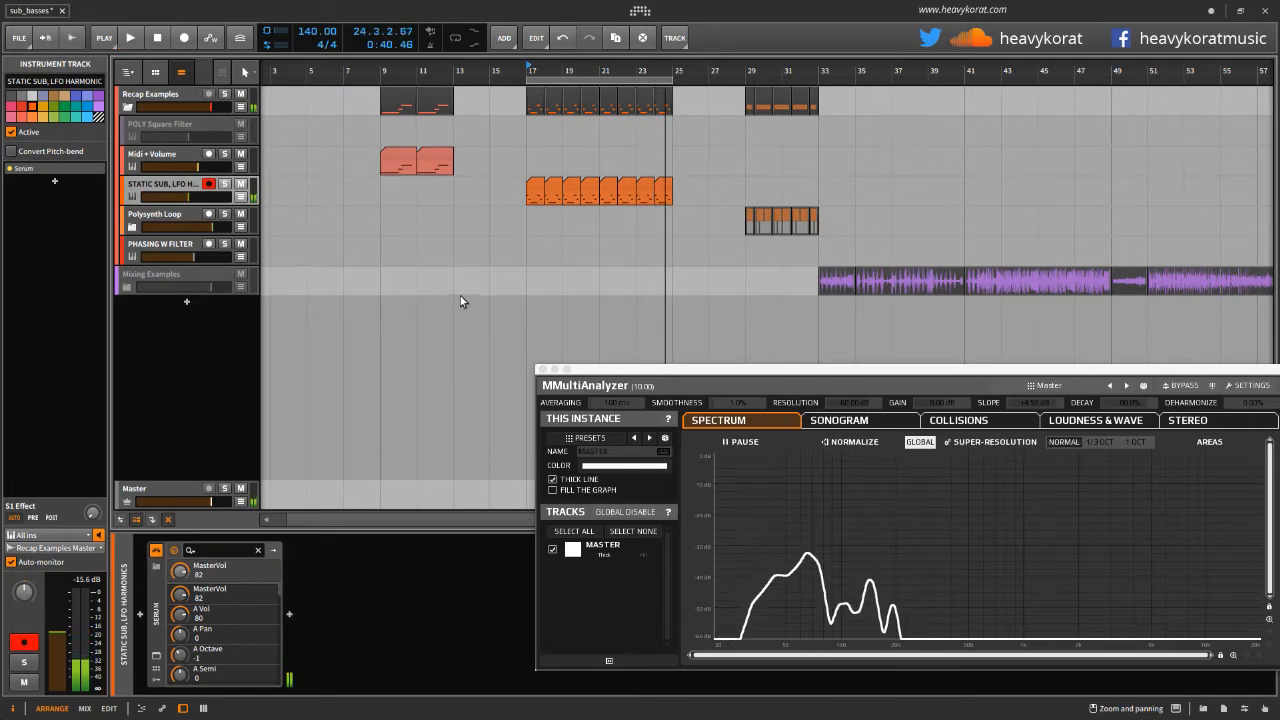
# Open Serum from the STATIC SUB, LFO HARMONICS device chain and arrange its window and the analyzer so both can be viewed
pyautogui.press('m')
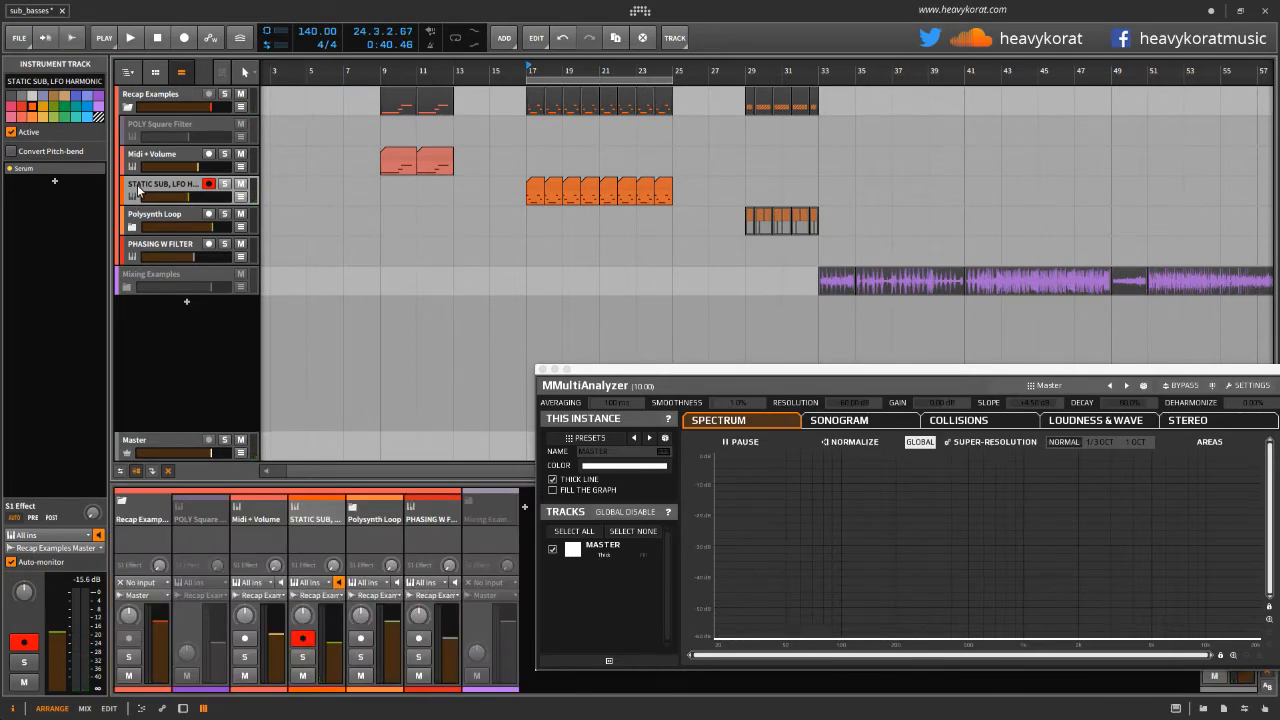
pyautogui.press('d')
pyautogui.moveTo(677, 371); pyautogui.dragTo(611, 215)
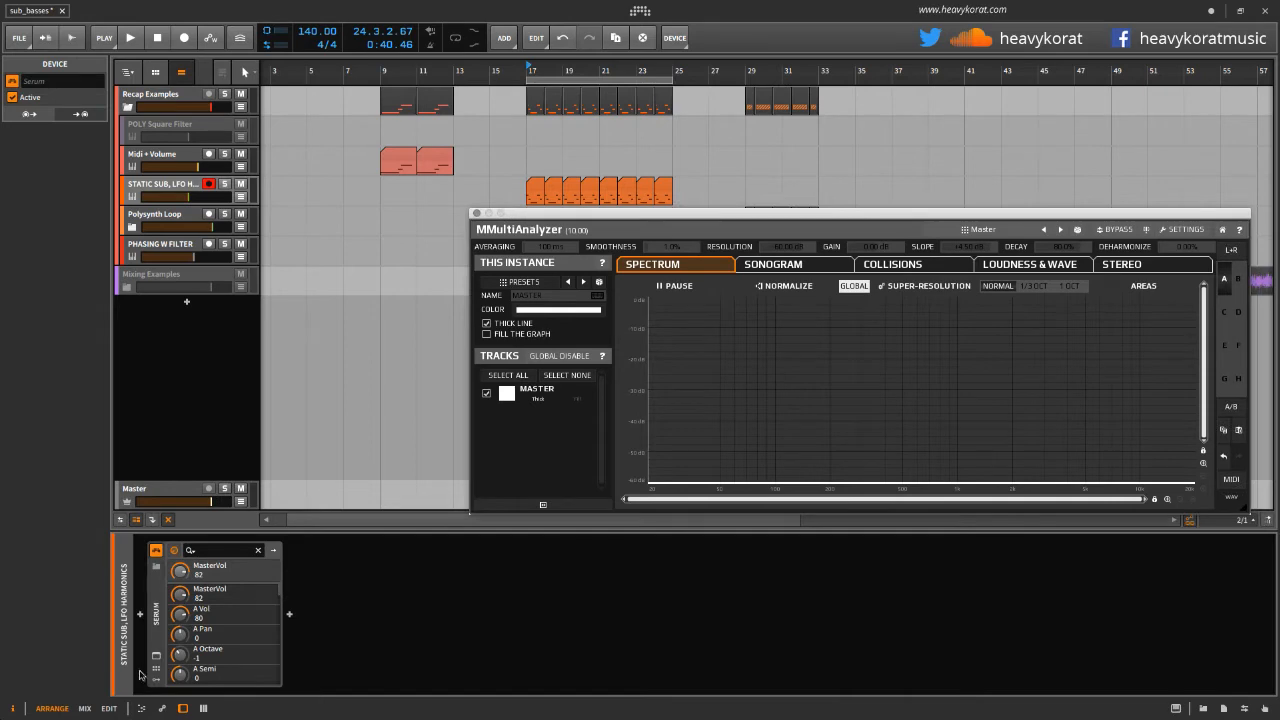
pyautogui.click(156, 656)
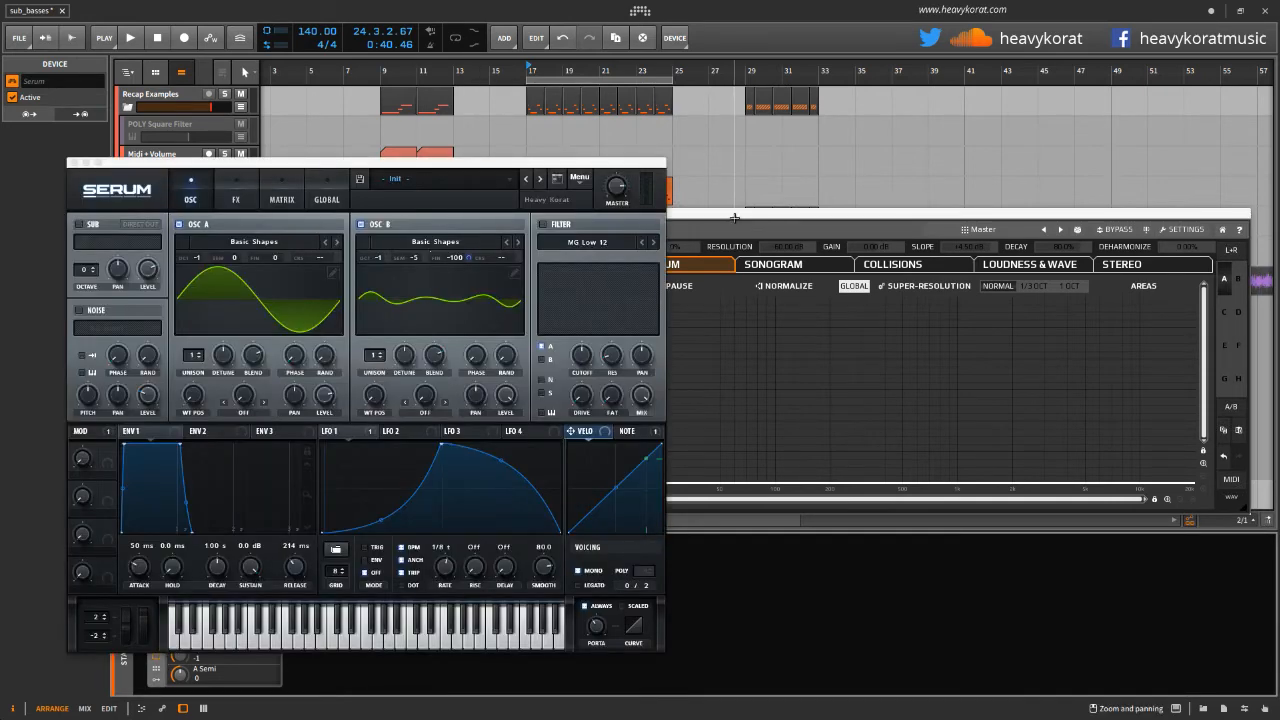
pyautogui.moveTo(735, 217); pyautogui.dragTo(759, 426)
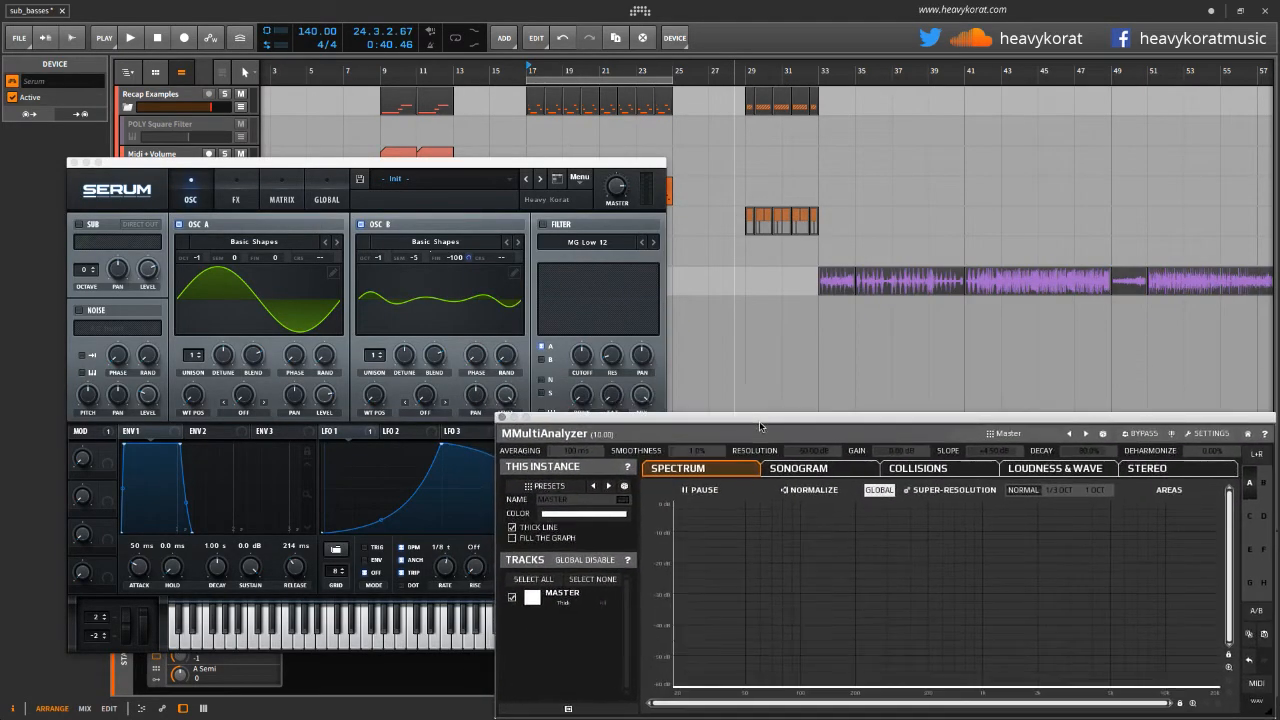
pyautogui.moveTo(510, 167); pyautogui.dragTo(1135, 45)
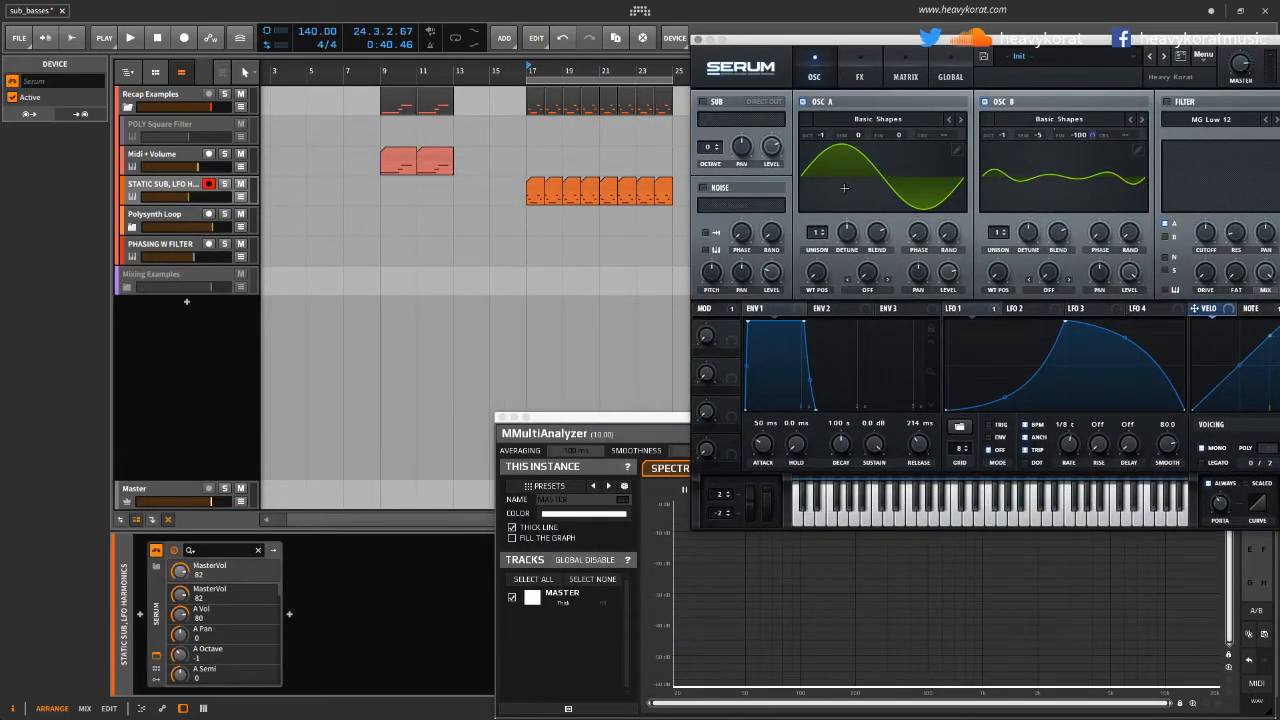
pyautogui.moveTo(628, 422); pyautogui.dragTo(223, 399)
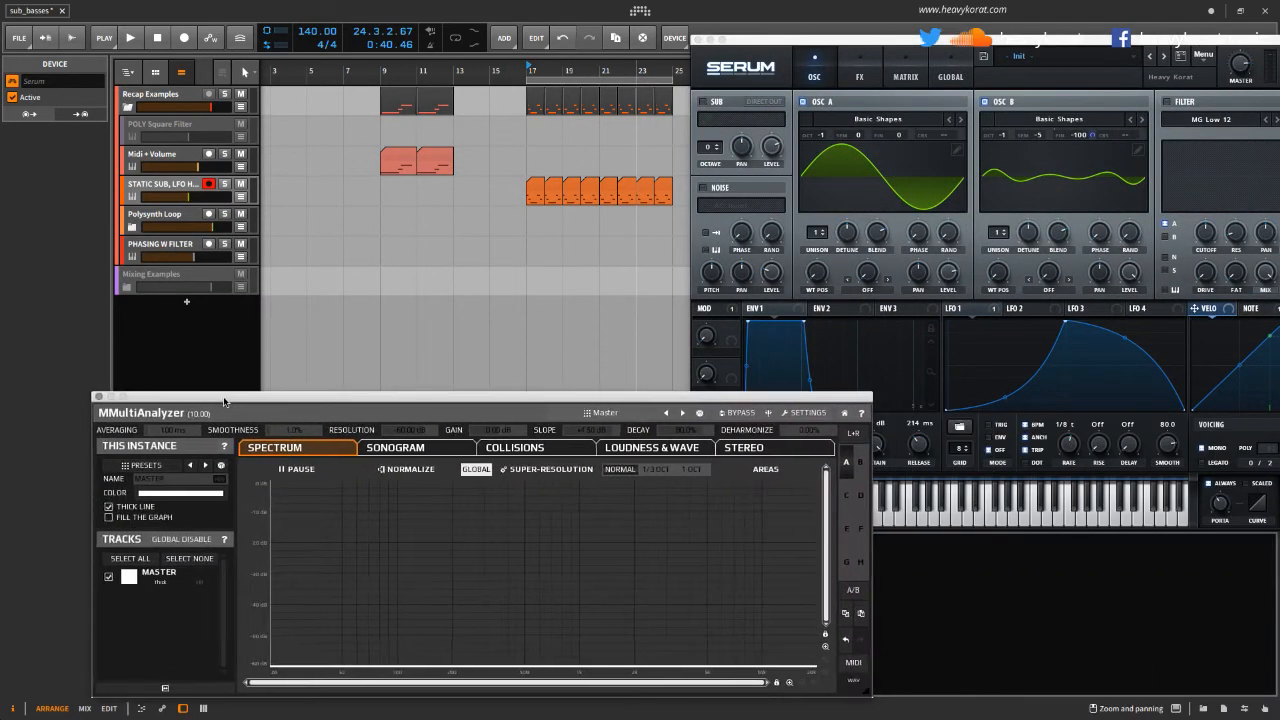
# Play the STATIC SUB clips briefly with the analyzer and Serum in view, stop playback, and reposition both windows
pyautogui.press('space')
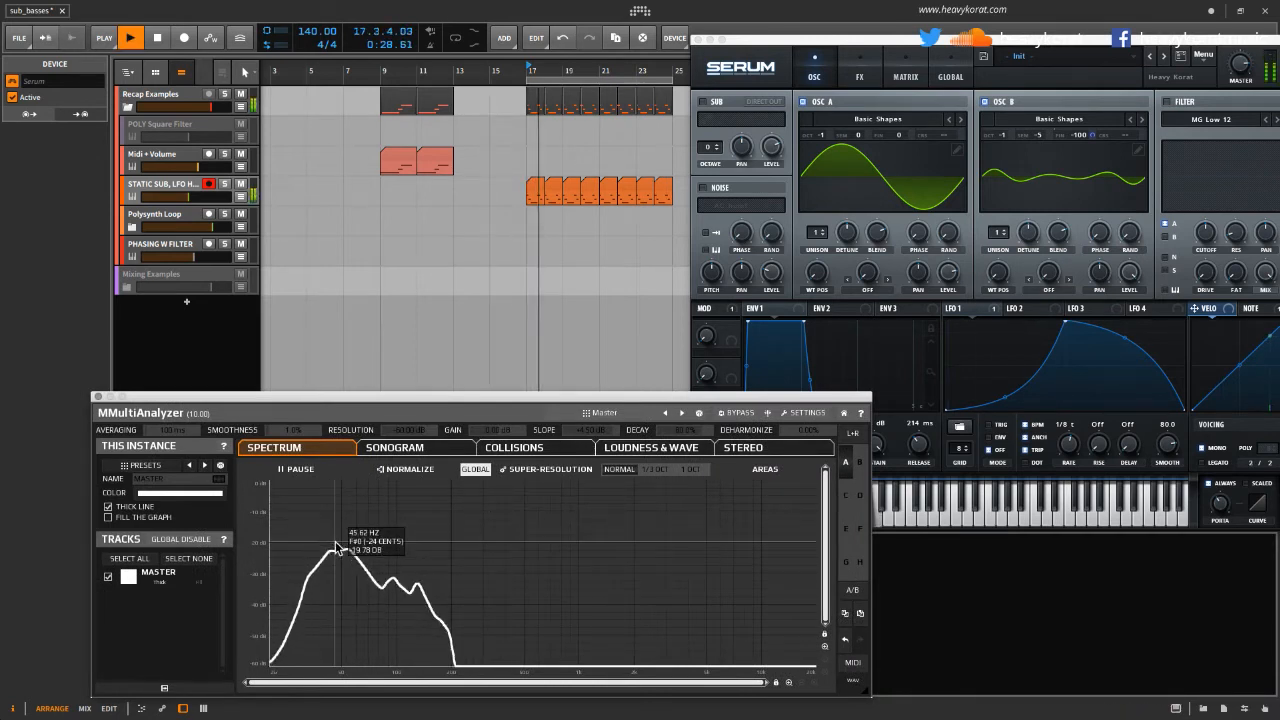
pyautogui.press('space')
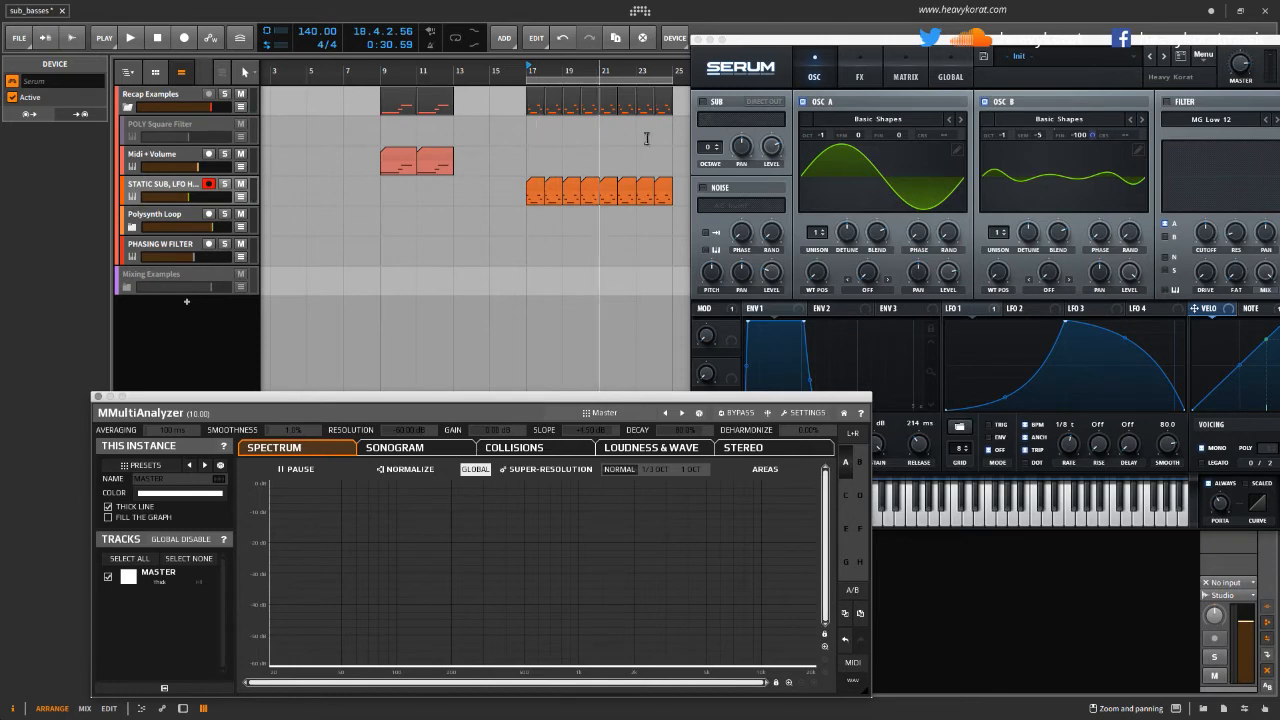
pyautogui.moveTo(853, 42); pyautogui.dragTo(773, 42)
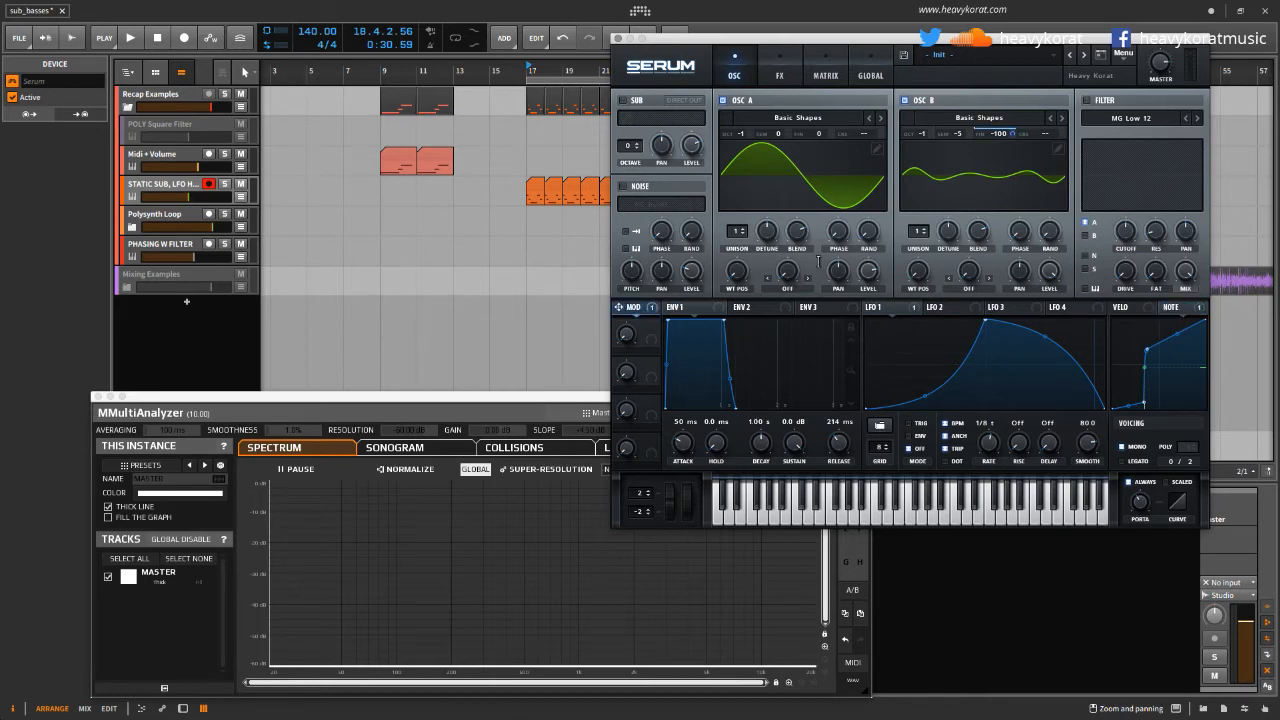
pyautogui.moveTo(517, 391); pyautogui.dragTo(481, 384)
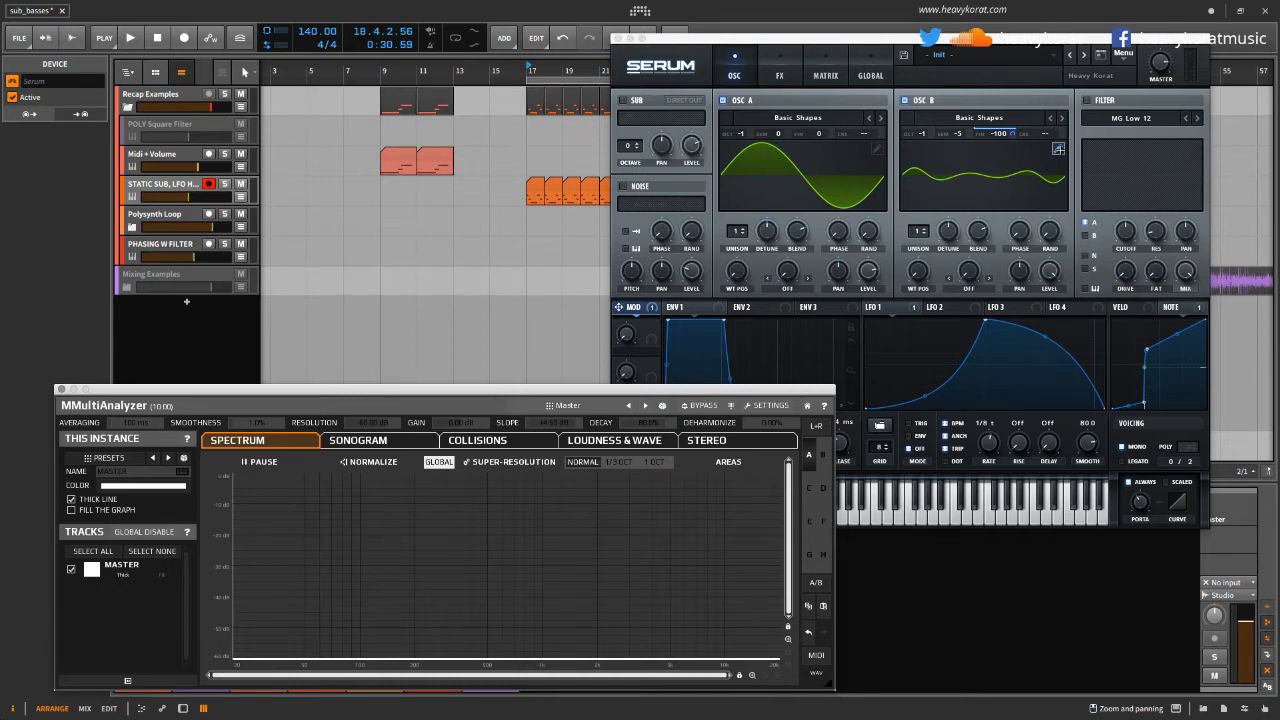
# Inspect the harmonics of oscillator B's Basic Shapes wavetable in Serum's wavetable editor and close the editor
pyautogui.click(1058, 148)
pyautogui.moveTo(668, 126); pyautogui.dragTo(702, 131)
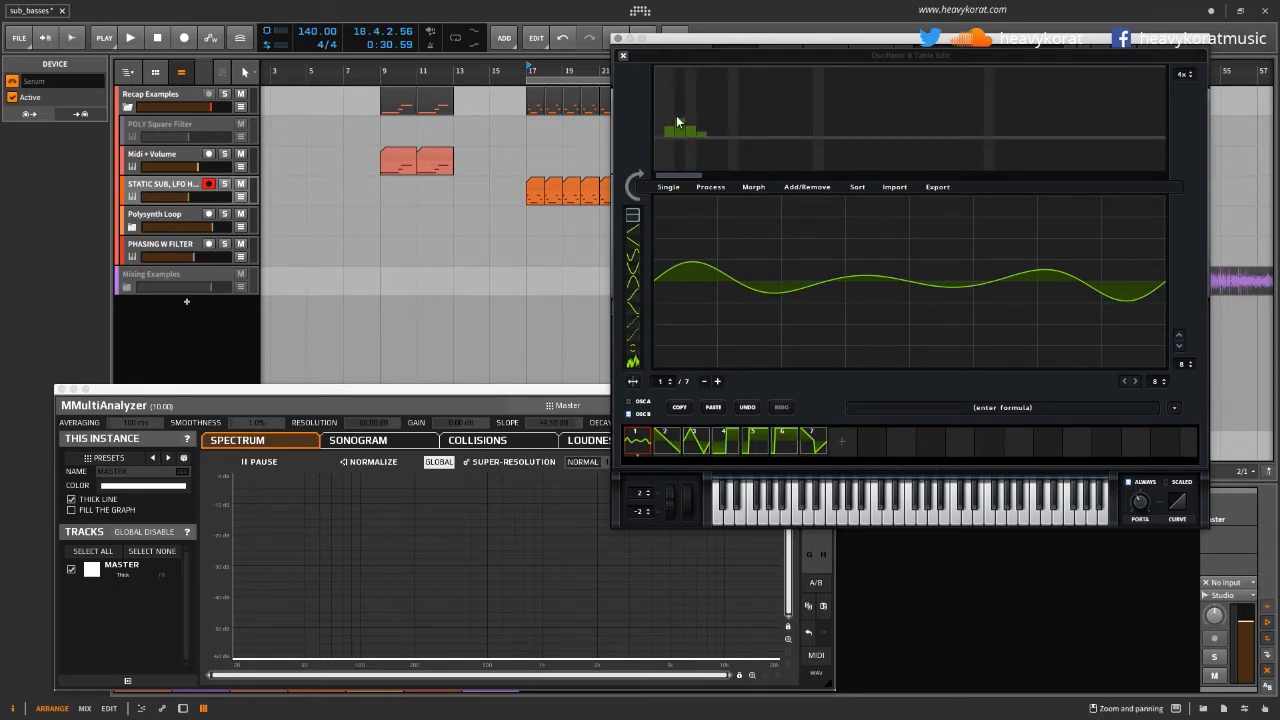
pyautogui.click(623, 55)
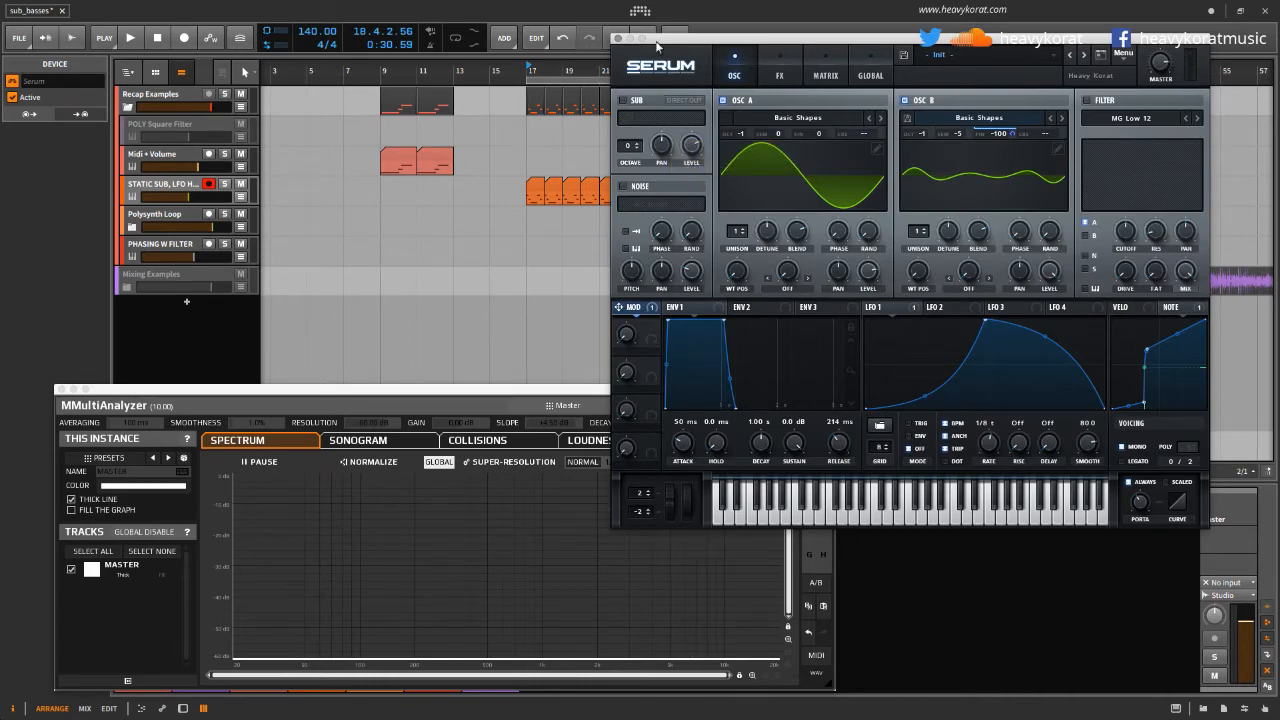
# Review Serum's effects, modulation matrix and LFO 1 shape, and return to the oscillator page
pyautogui.moveTo(657, 46); pyautogui.dragTo(787, 80)
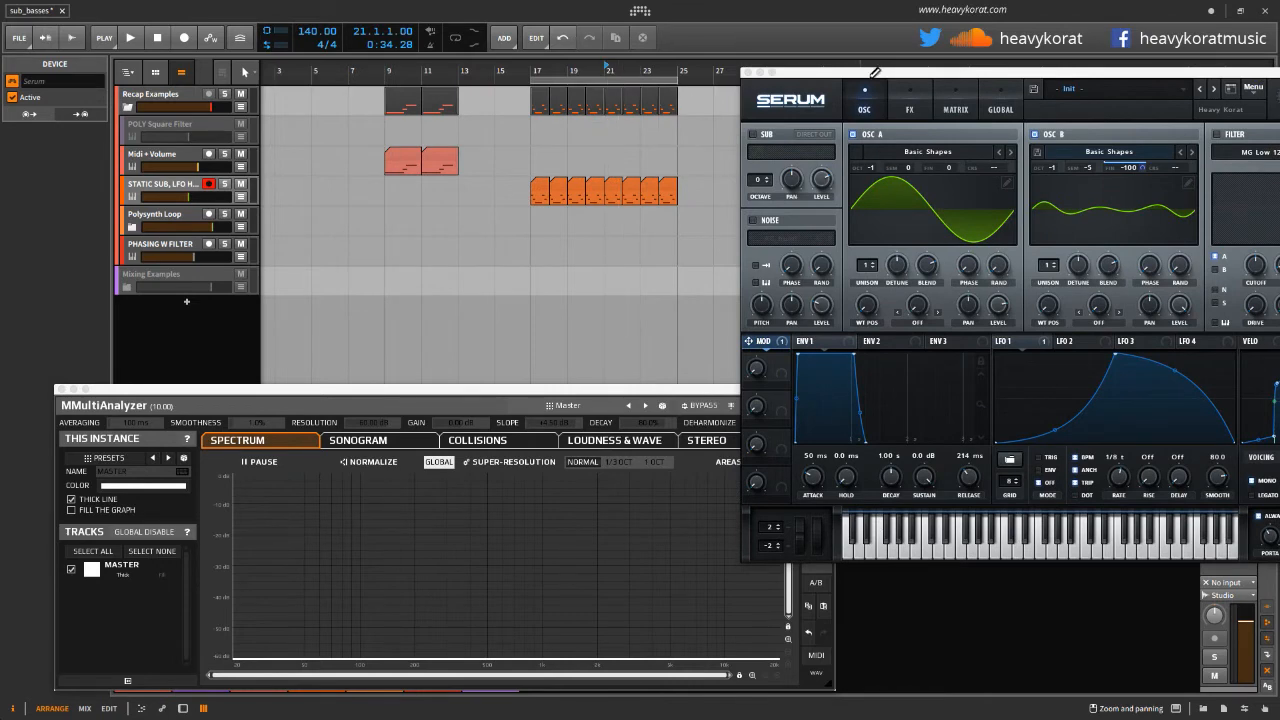
pyautogui.moveTo(874, 72); pyautogui.dragTo(744, 107)
pyautogui.click(780, 145)
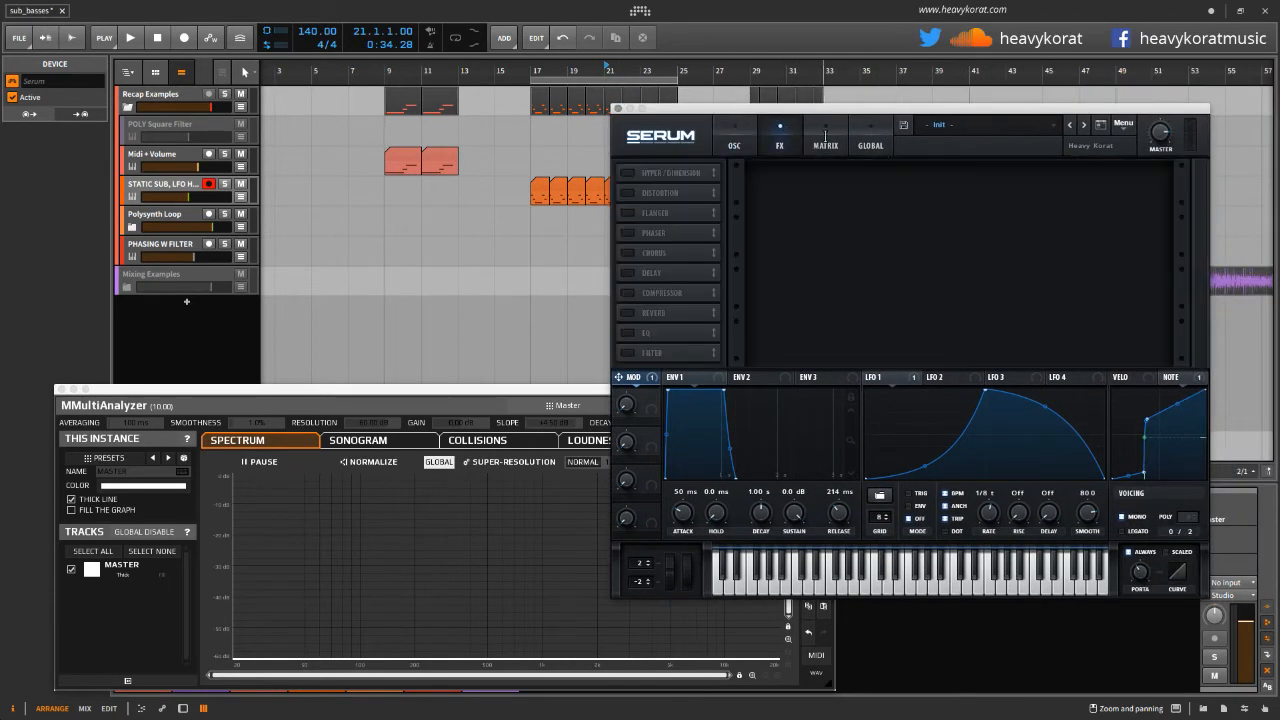
pyautogui.click(825, 138)
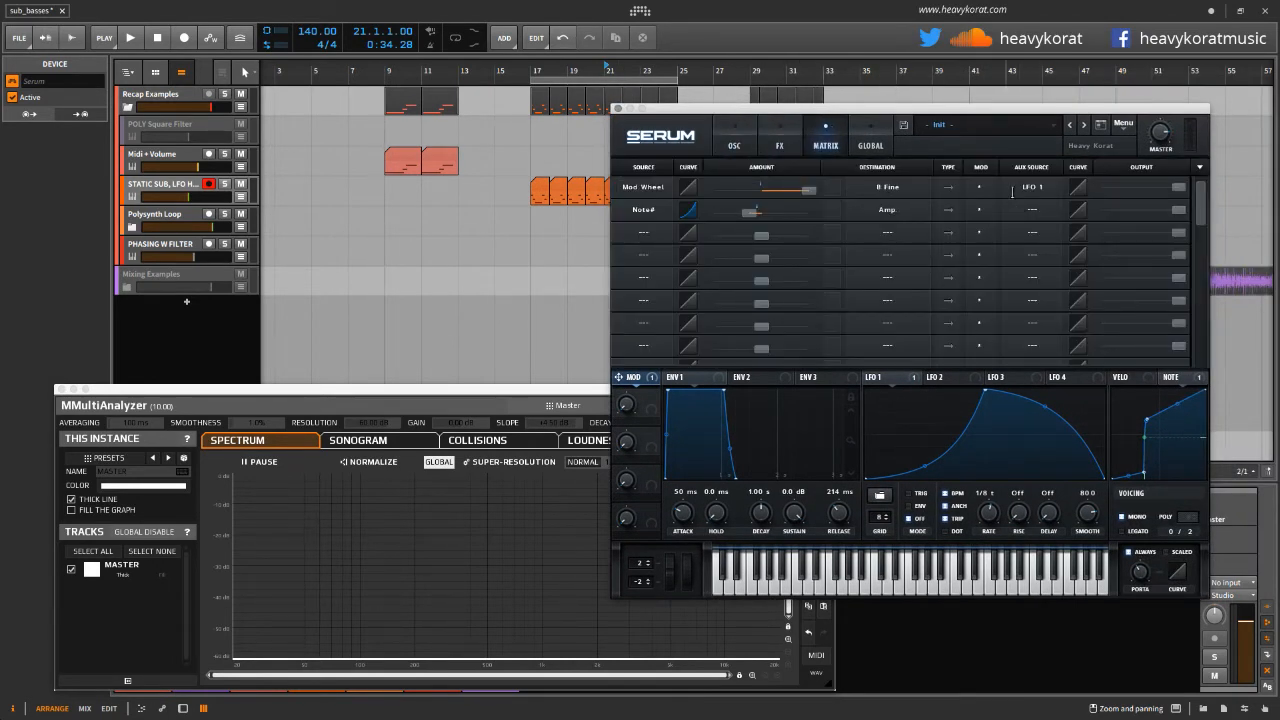
pyautogui.click(901, 377)
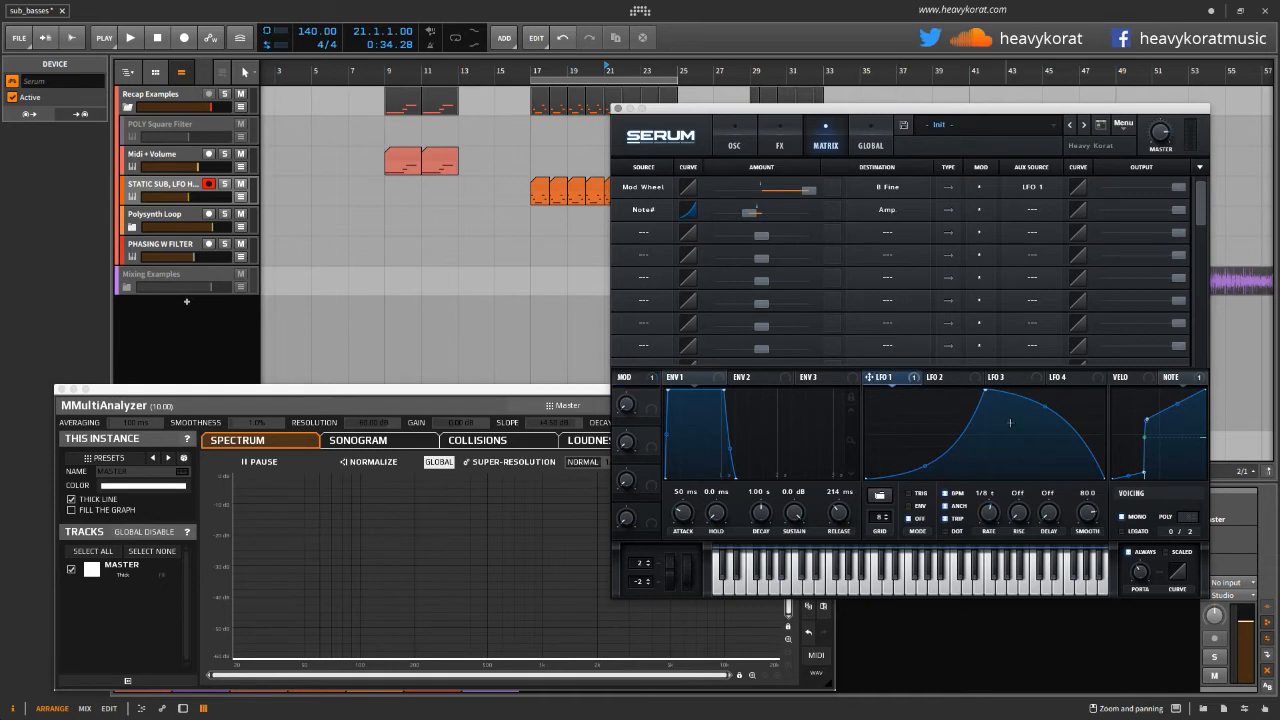
pyautogui.click(737, 137)
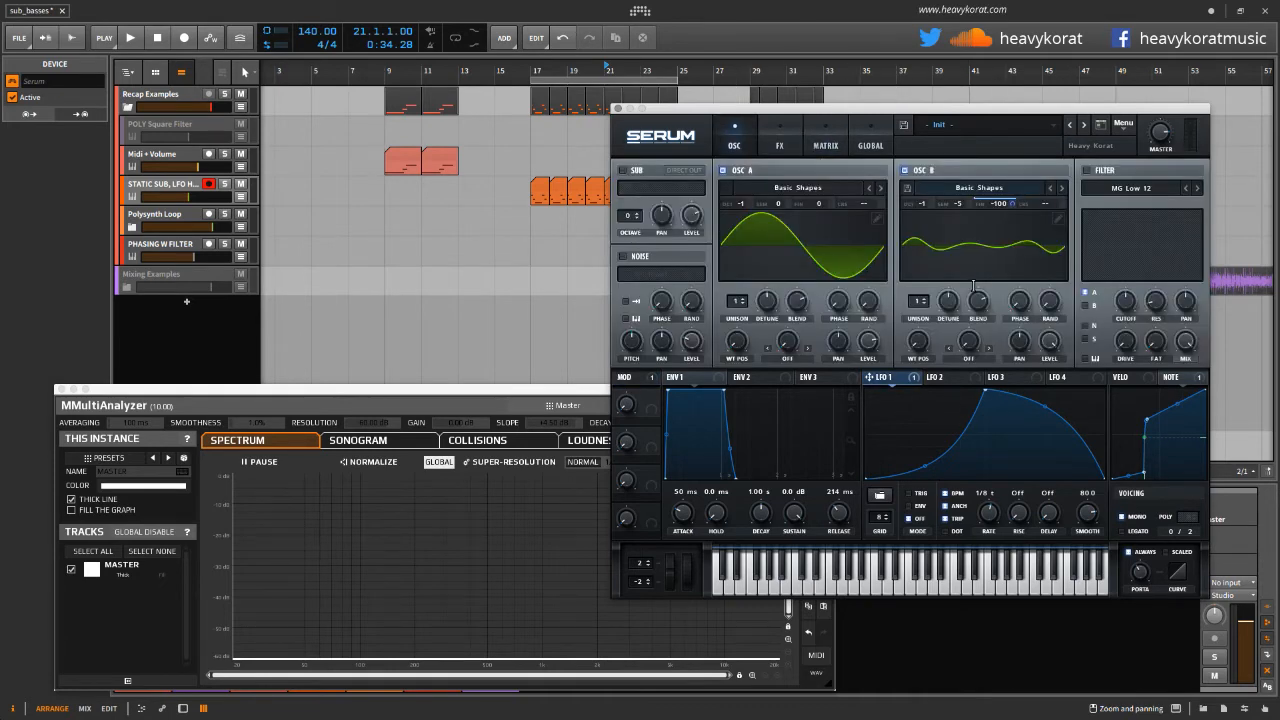
# Set the playback start to bar 17, move Serum off the clips, and play them all through the analyzer before stopping
pyautogui.click(541, 72)
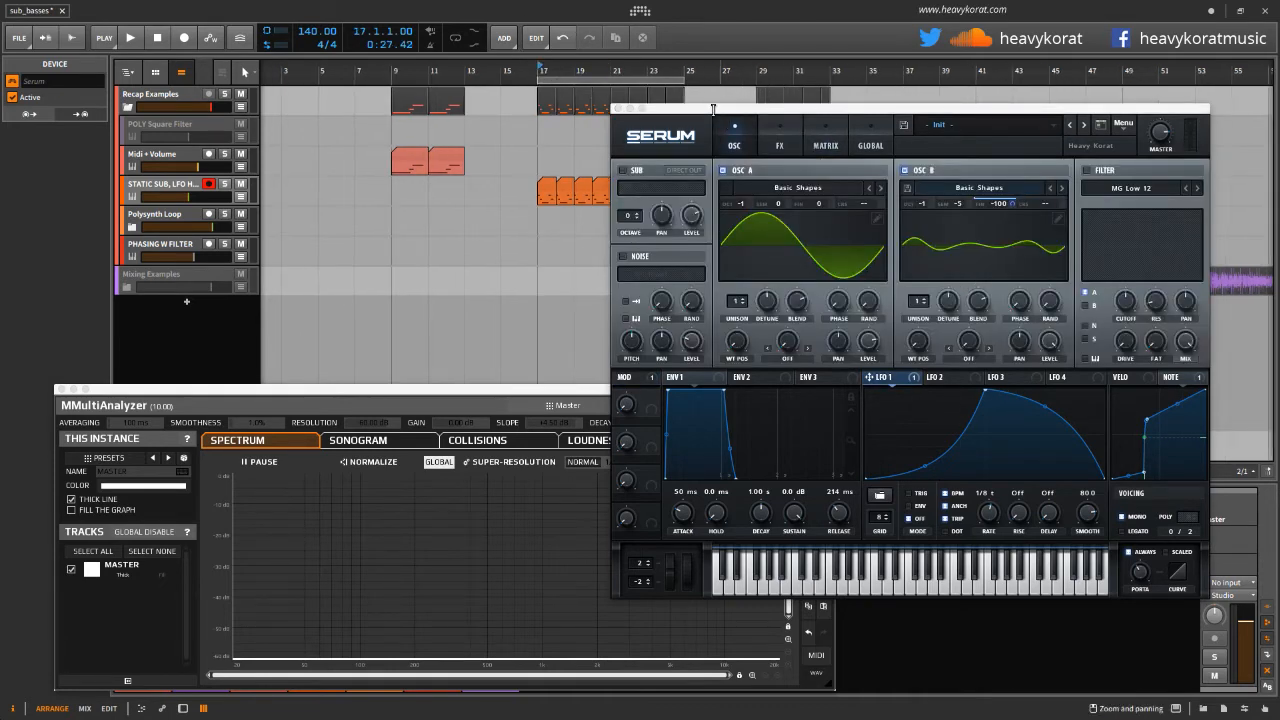
pyautogui.moveTo(713, 110); pyautogui.dragTo(848, 175)
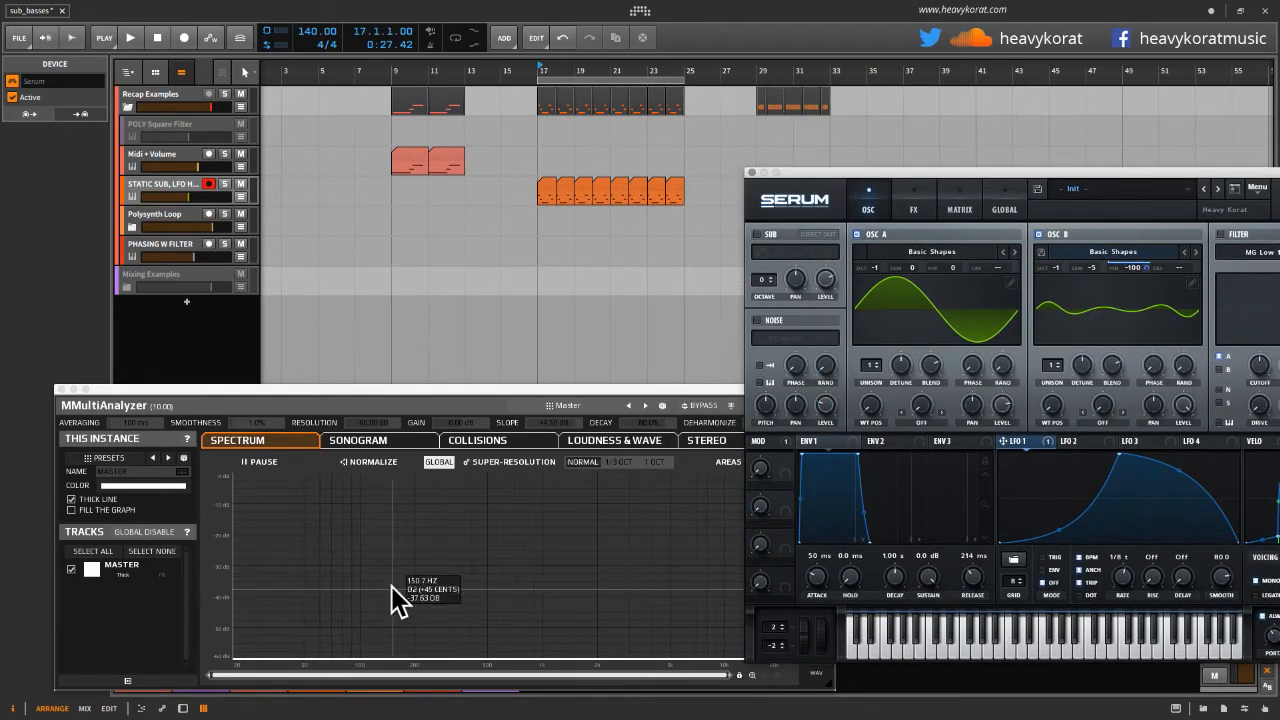
pyautogui.press('space')
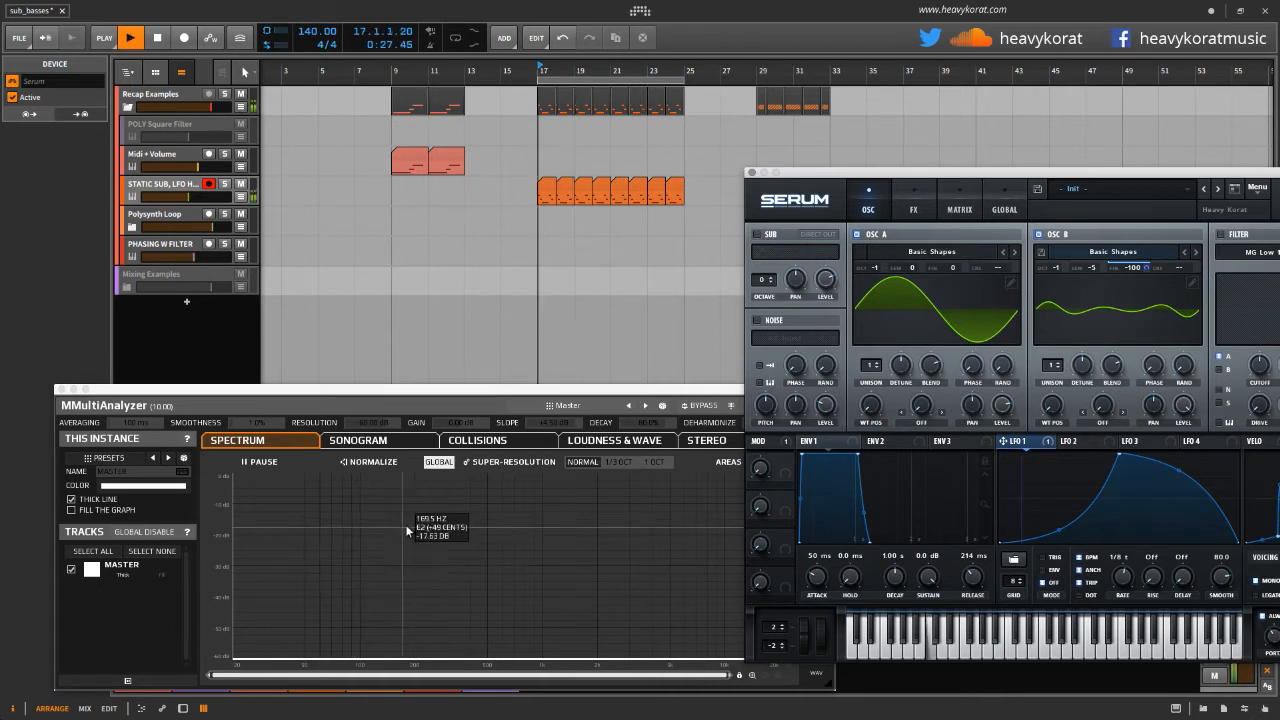
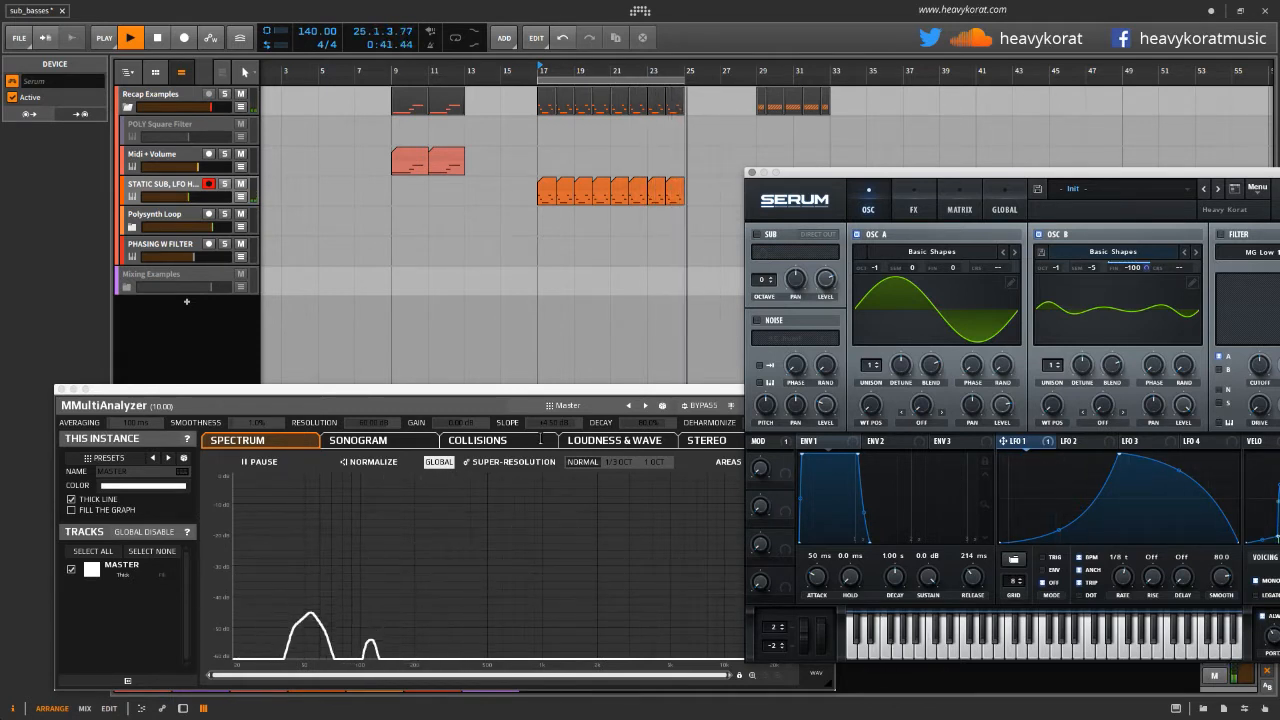
pyautogui.press('space')
# Replay the STATIC SUB clips from bar 17 while checking Serum's effects and oscillator pages, and close Serum
pyautogui.click(542, 70)
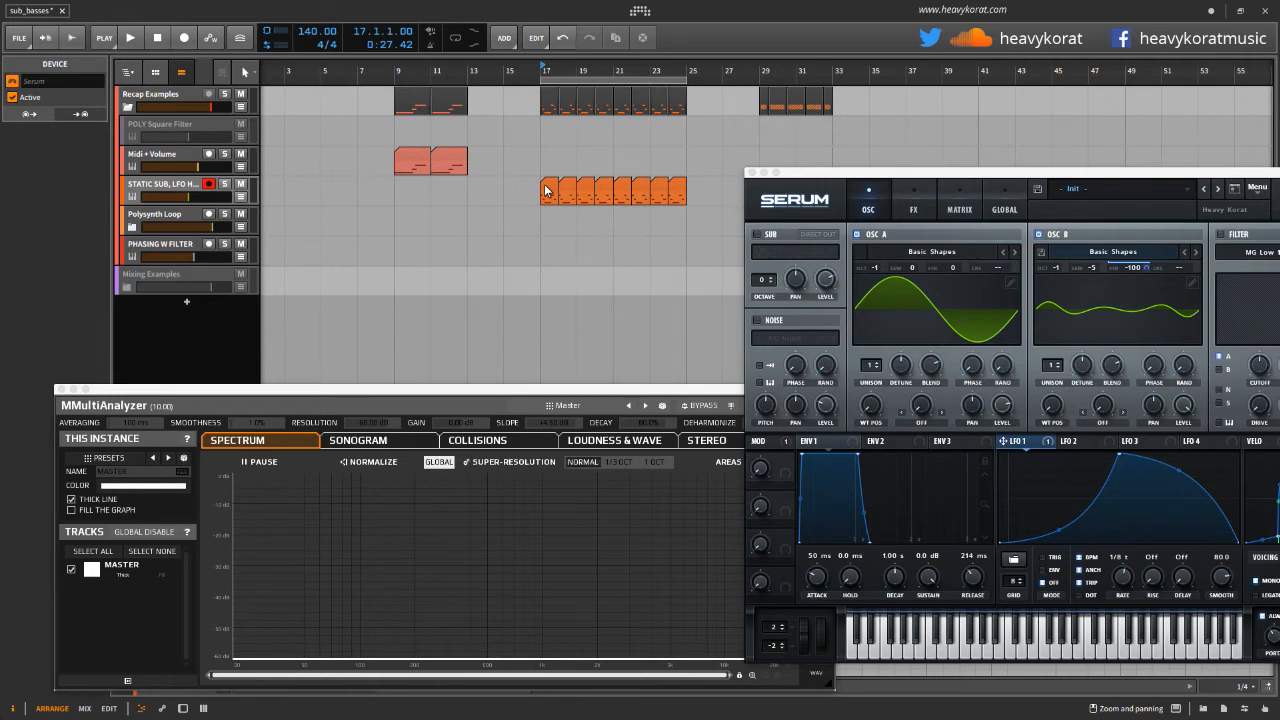
pyautogui.press('space')
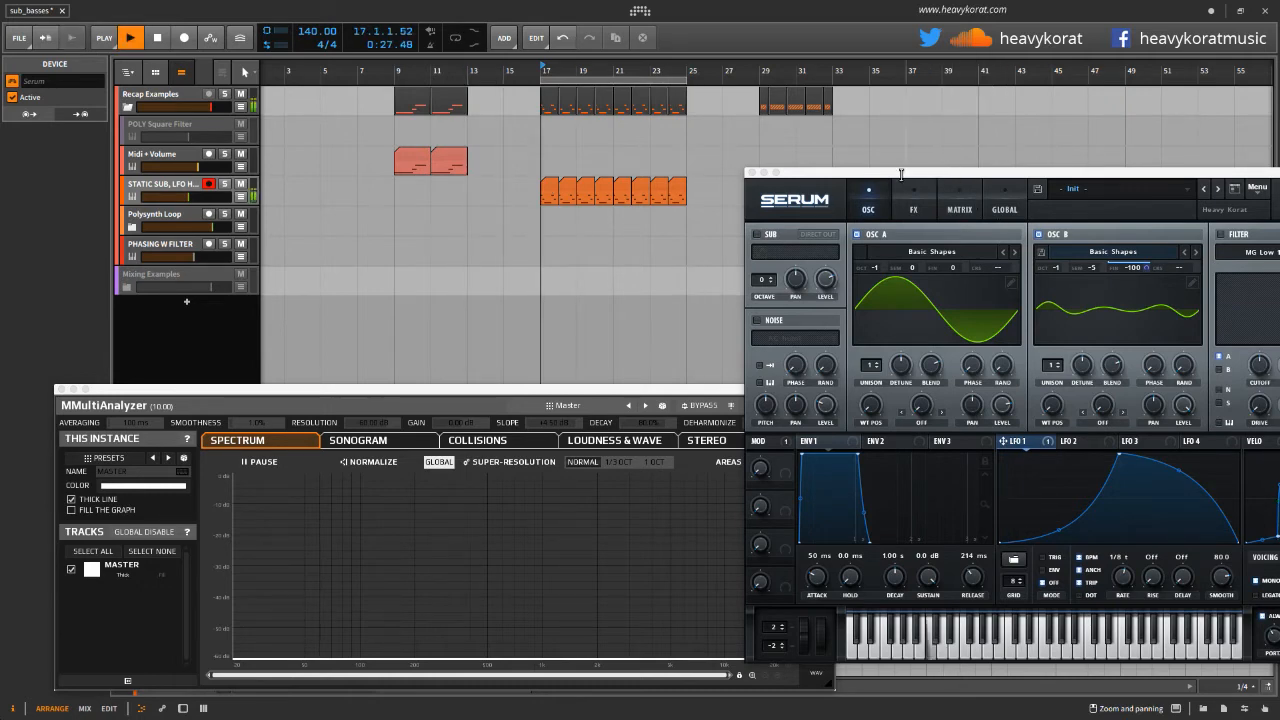
pyautogui.moveTo(975, 172); pyautogui.dragTo(850, 155)
pyautogui.click(788, 191)
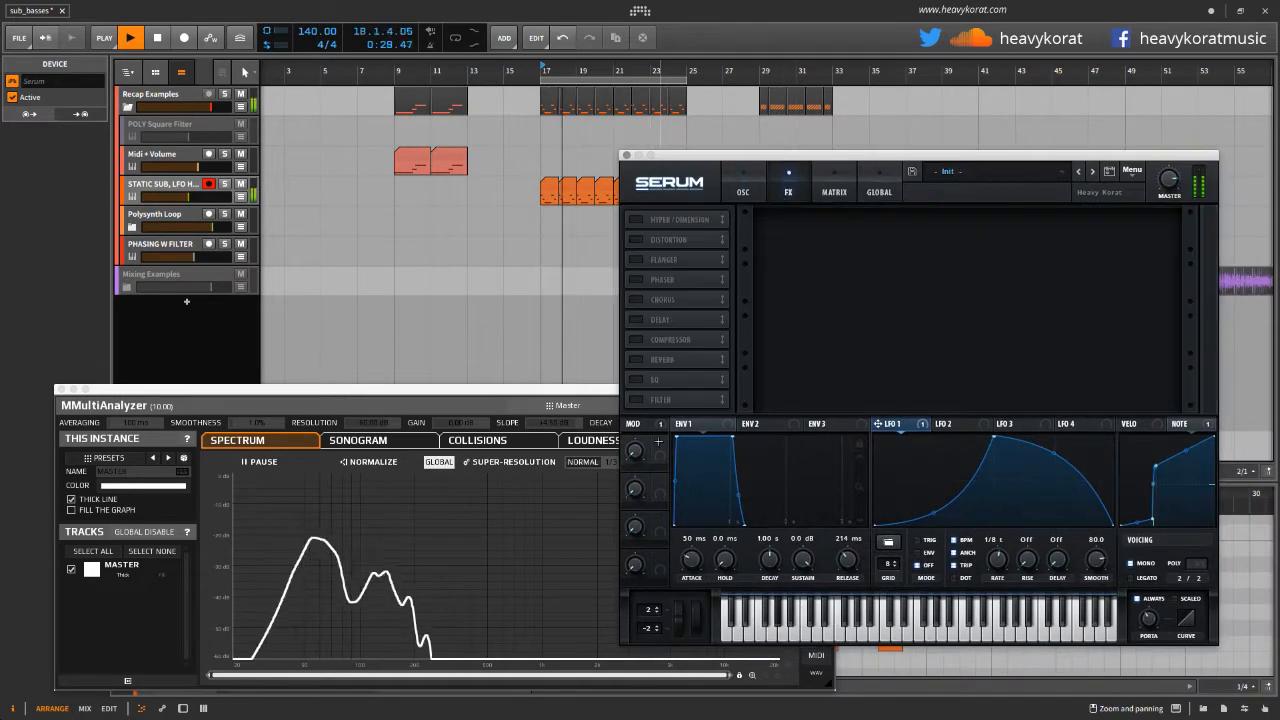
pyautogui.click(751, 164)
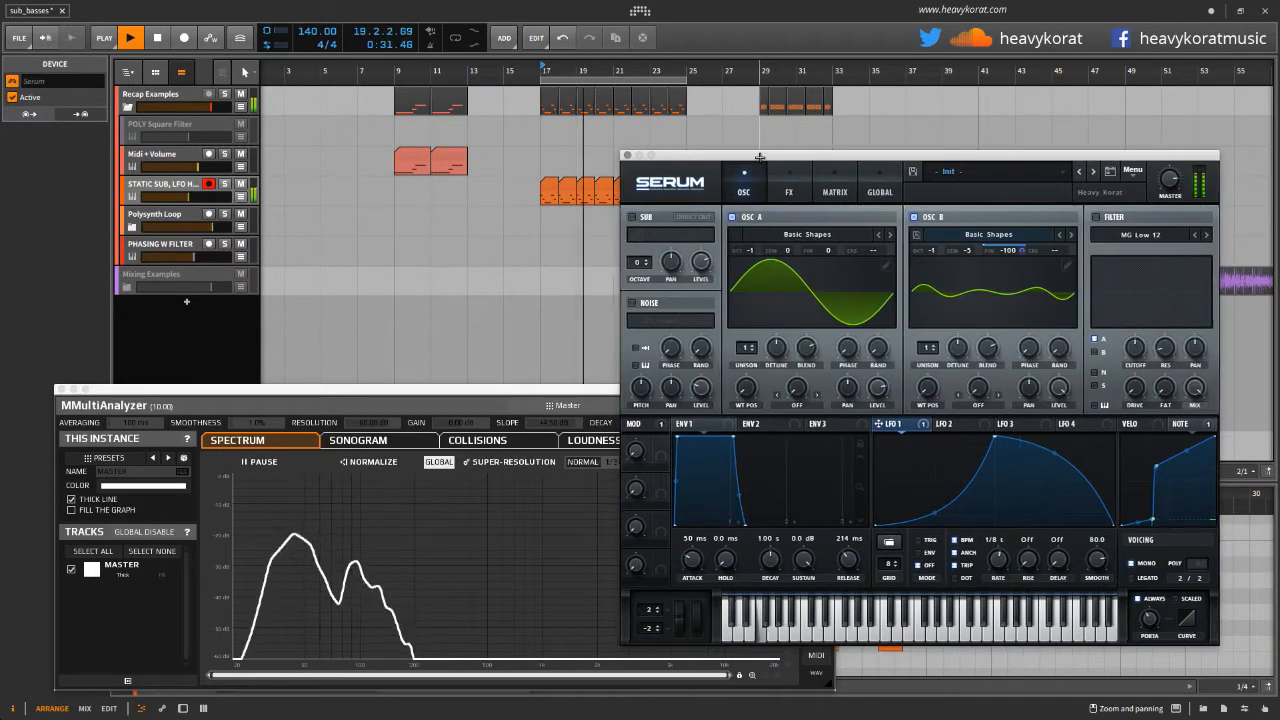
pyautogui.moveTo(751, 163); pyautogui.dragTo(822, 173)
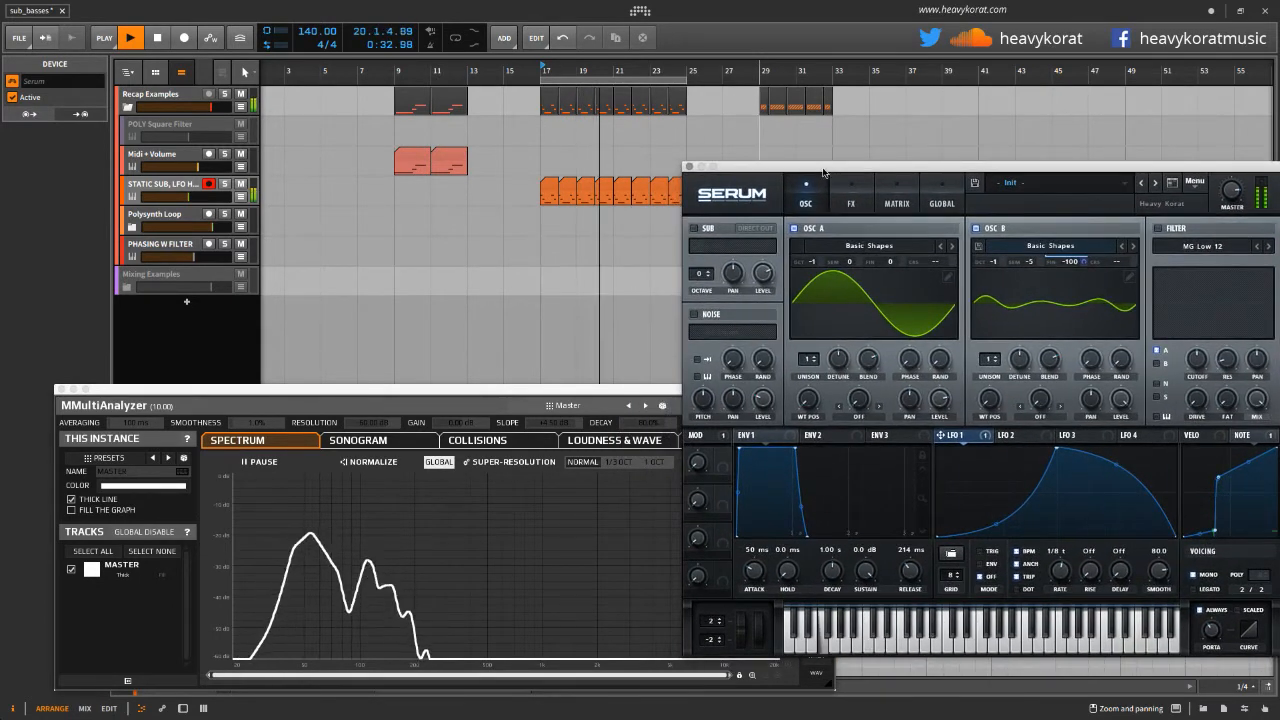
pyautogui.click(689, 166)
# Show the Compressor nested in Serum's effects chain on the STATIC SUB track, move the analyzer clear of it, and stop playback
pyautogui.moveTo(600, 388); pyautogui.dragTo(870, 242)
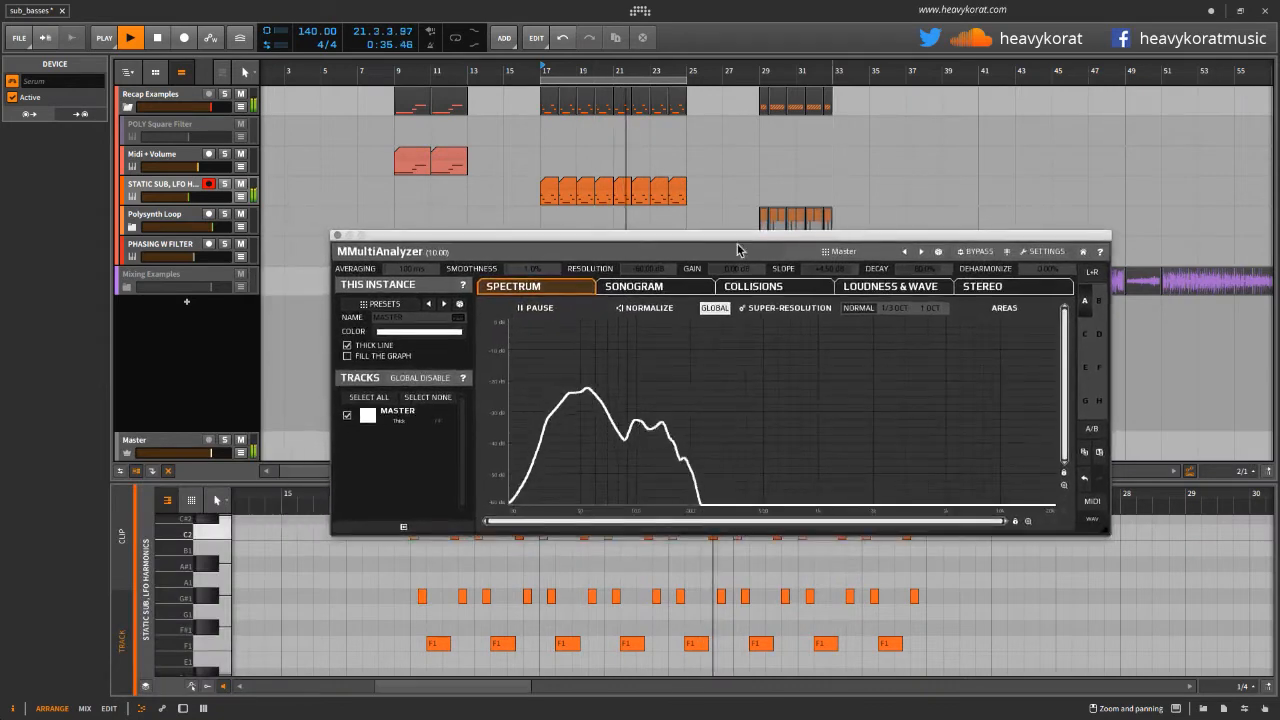
pyautogui.doubleClick(163, 185)
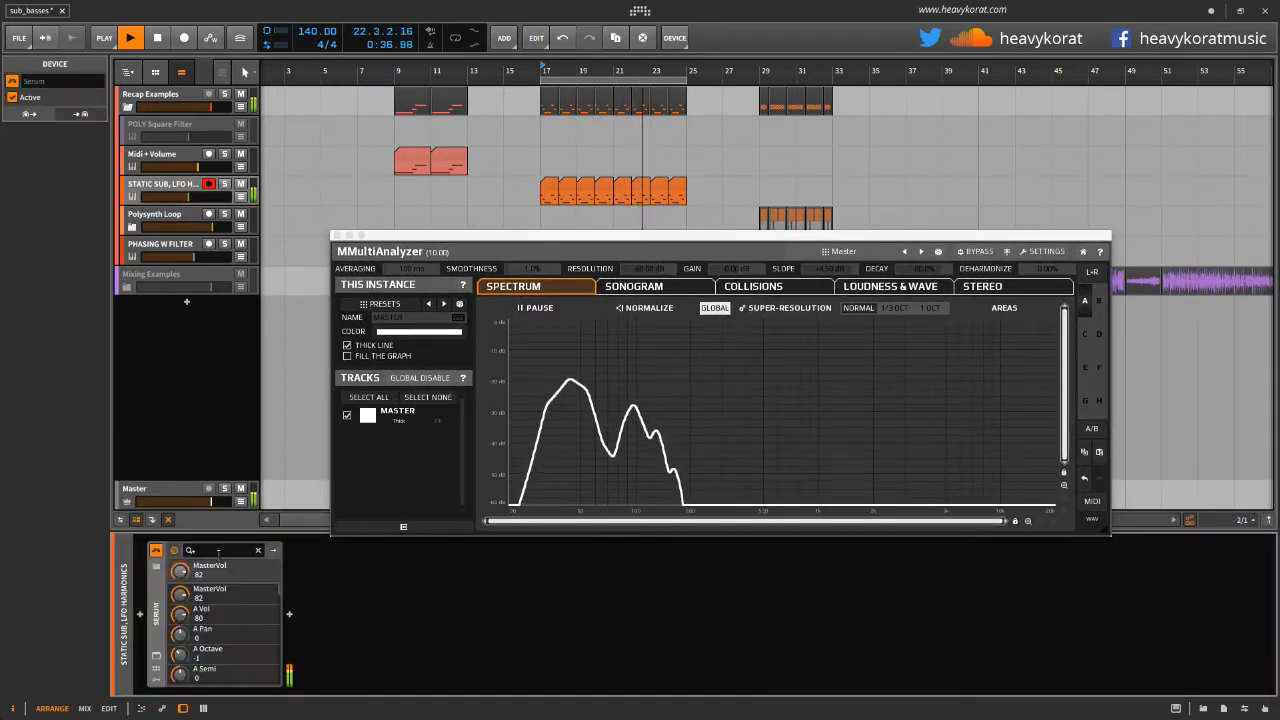
pyautogui.click(274, 551)
pyautogui.moveTo(593, 241); pyautogui.dragTo(748, 267)
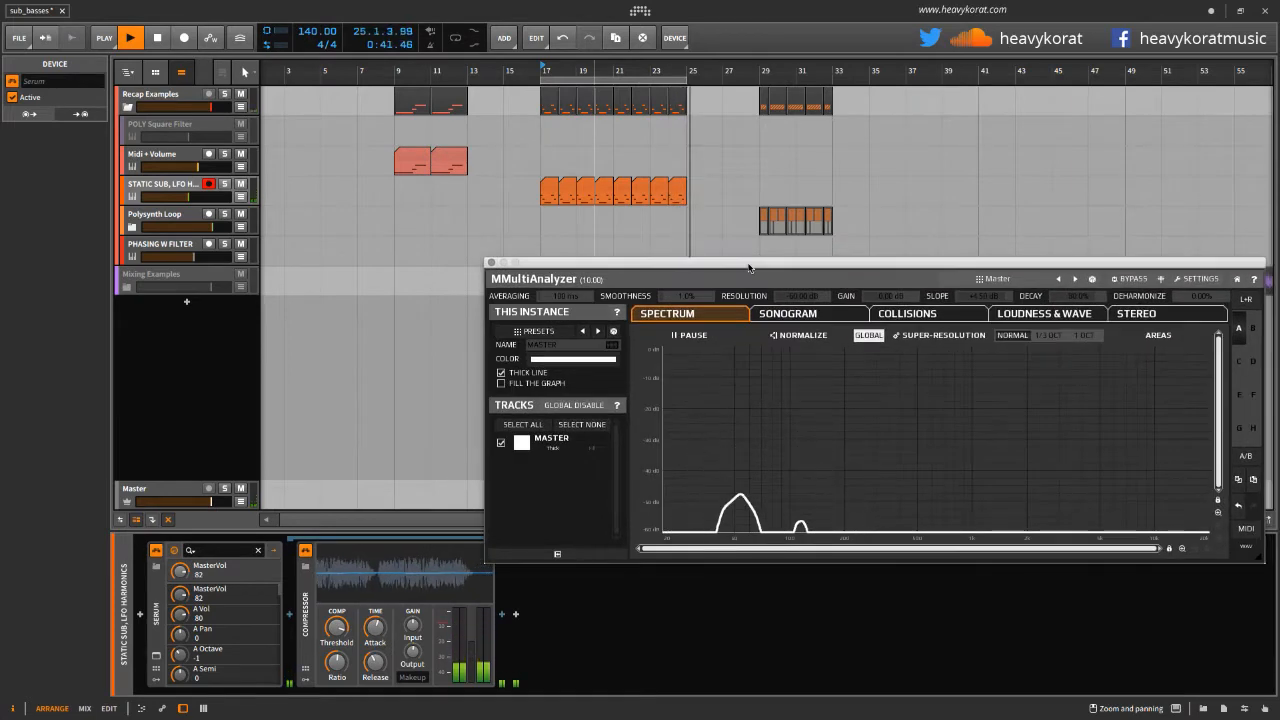
pyautogui.press('space')
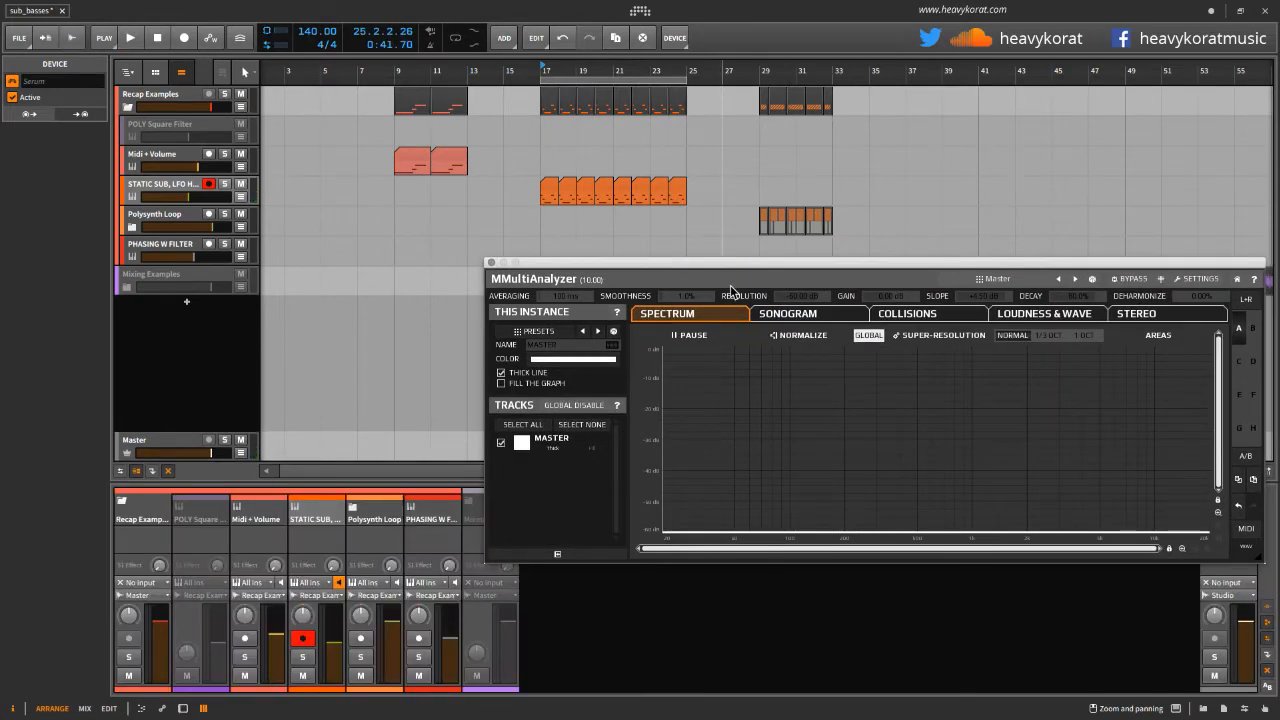
# Show the Compressor nested in Serum's effects chain on the Midi + Volume track, and point out the separate Compressor following Serum
pyautogui.click(134, 196)
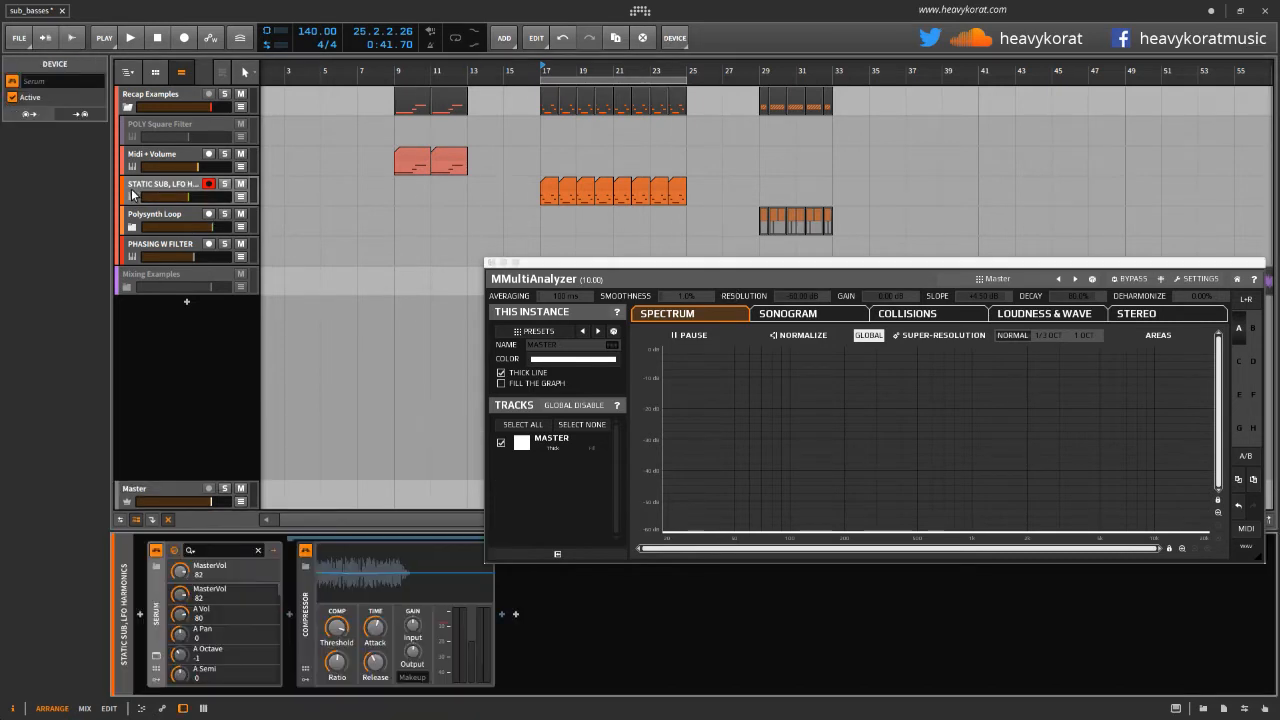
pyautogui.click(134, 157)
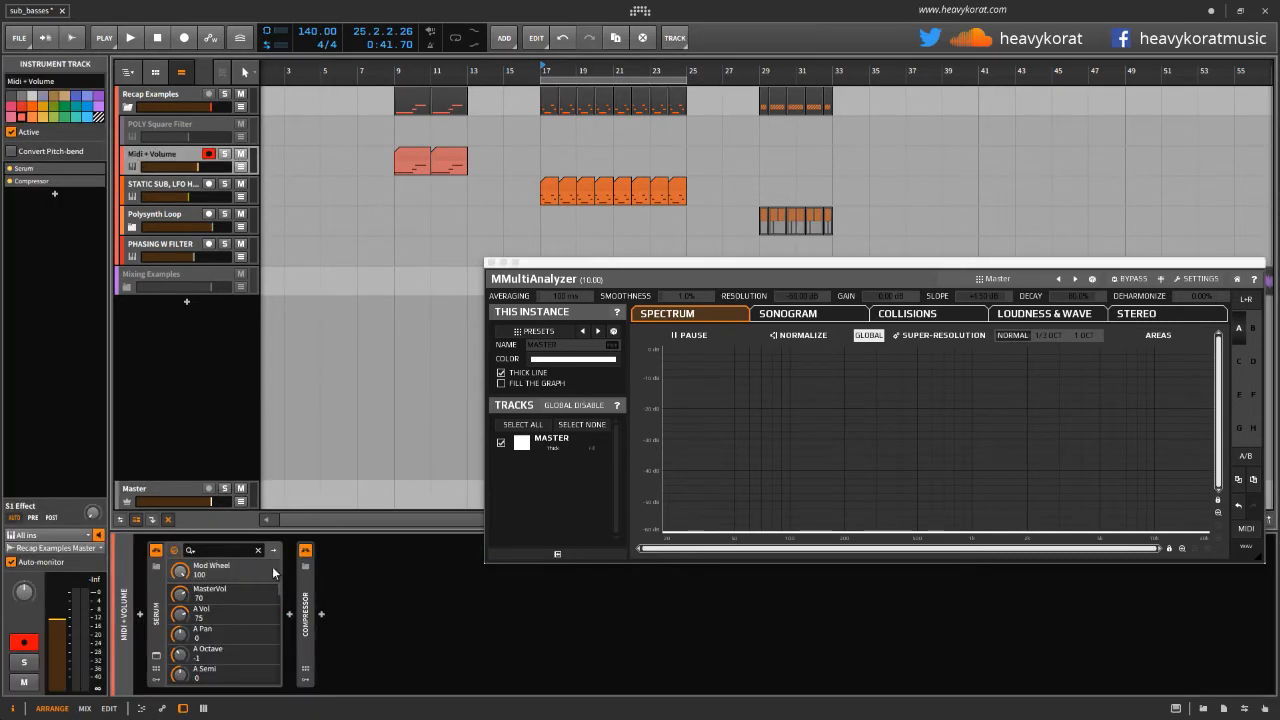
pyautogui.click(275, 554)
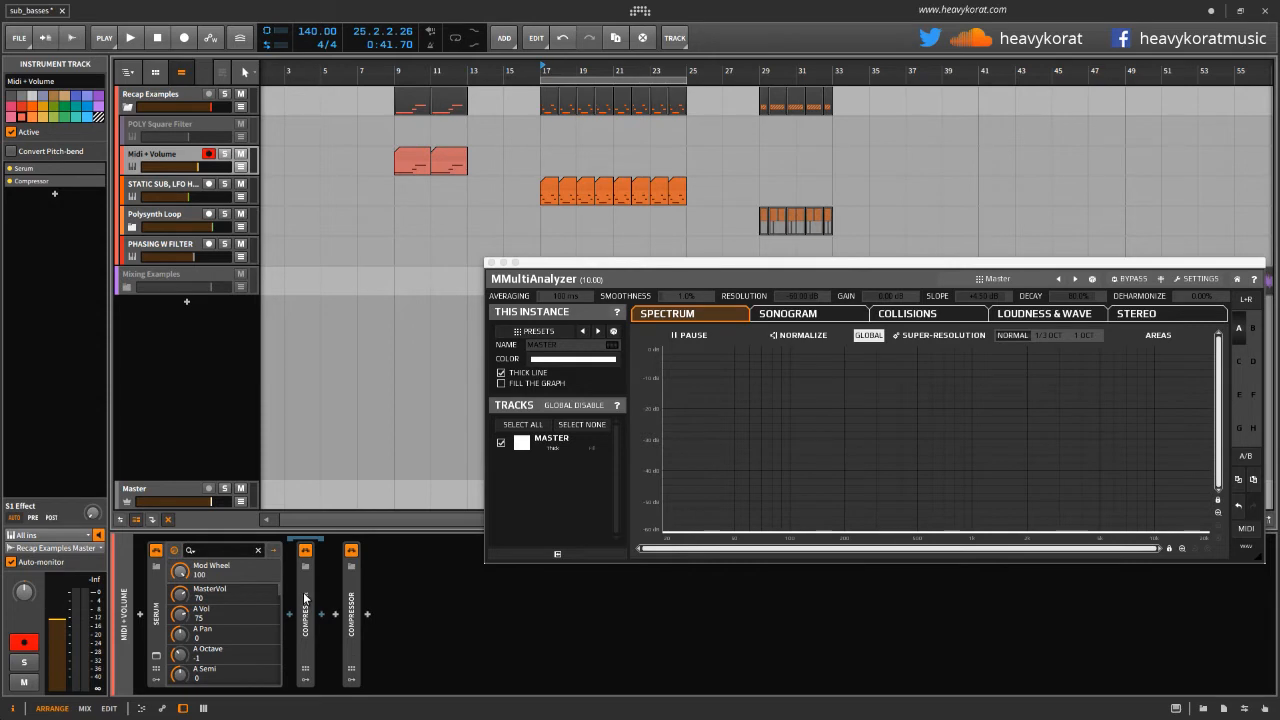
pyautogui.click(305, 598)
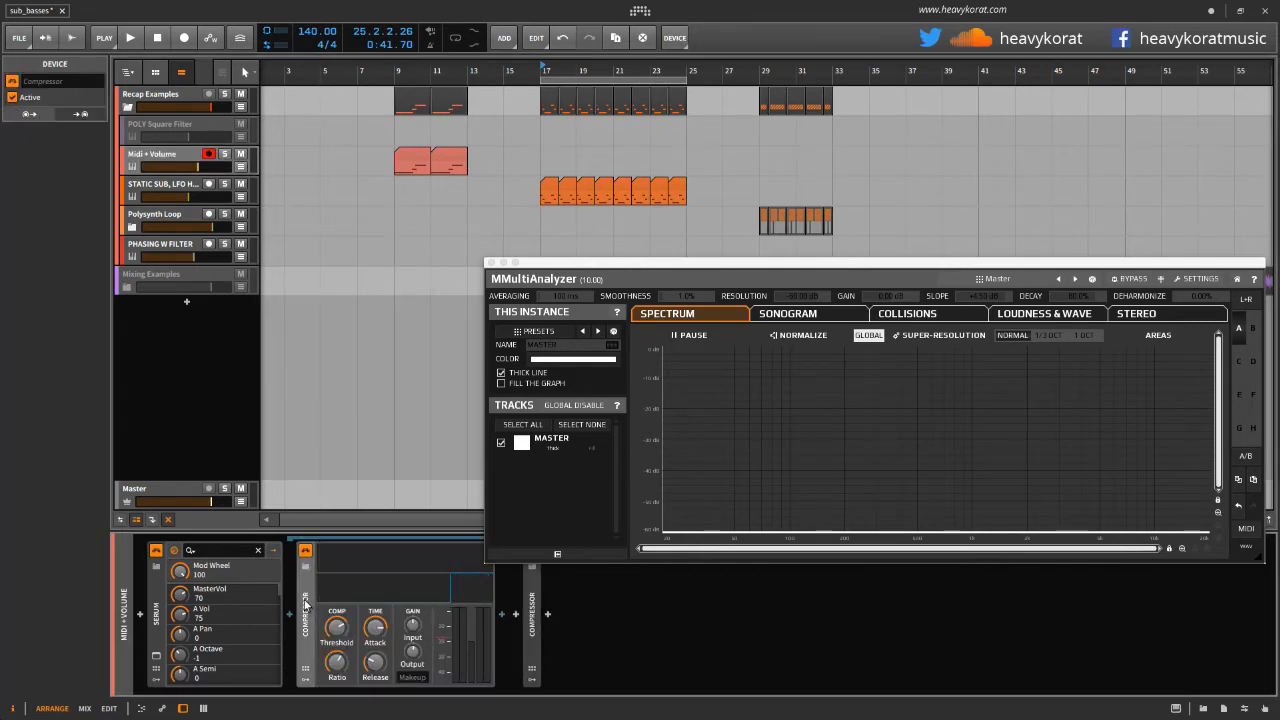
pyautogui.click(305, 604)
pyautogui.click(352, 603)
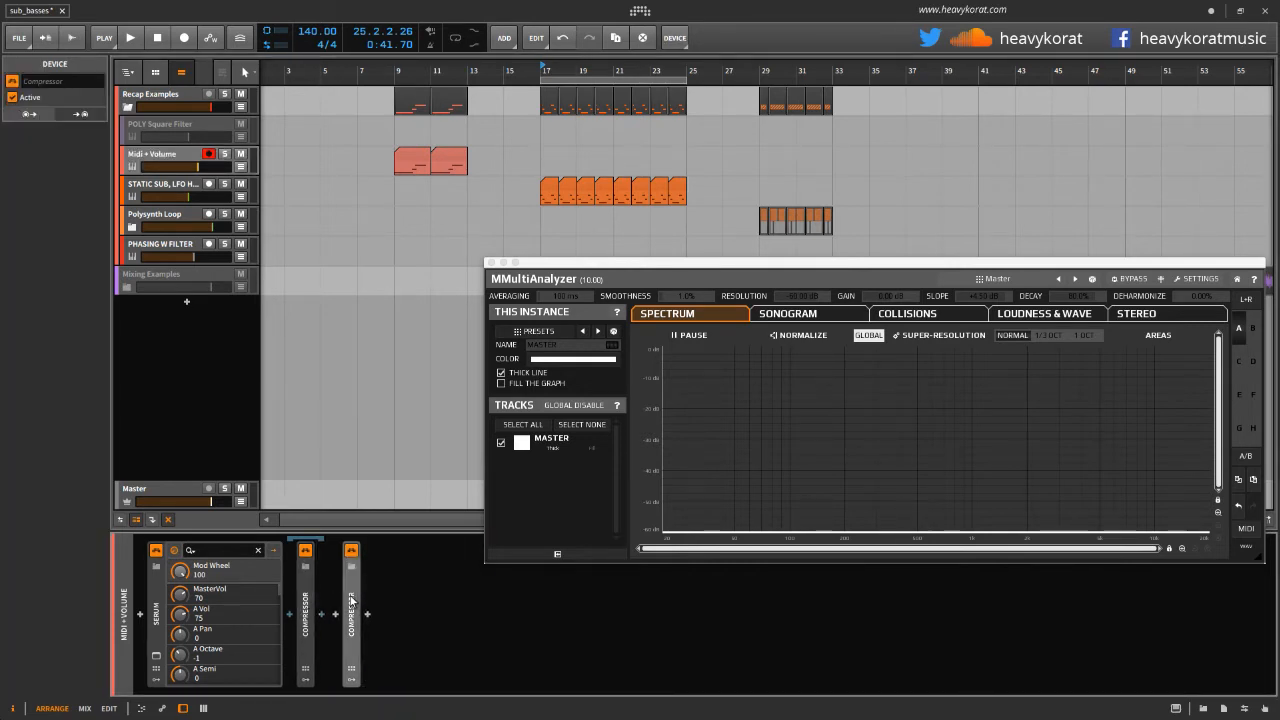
pyautogui.click(303, 597)
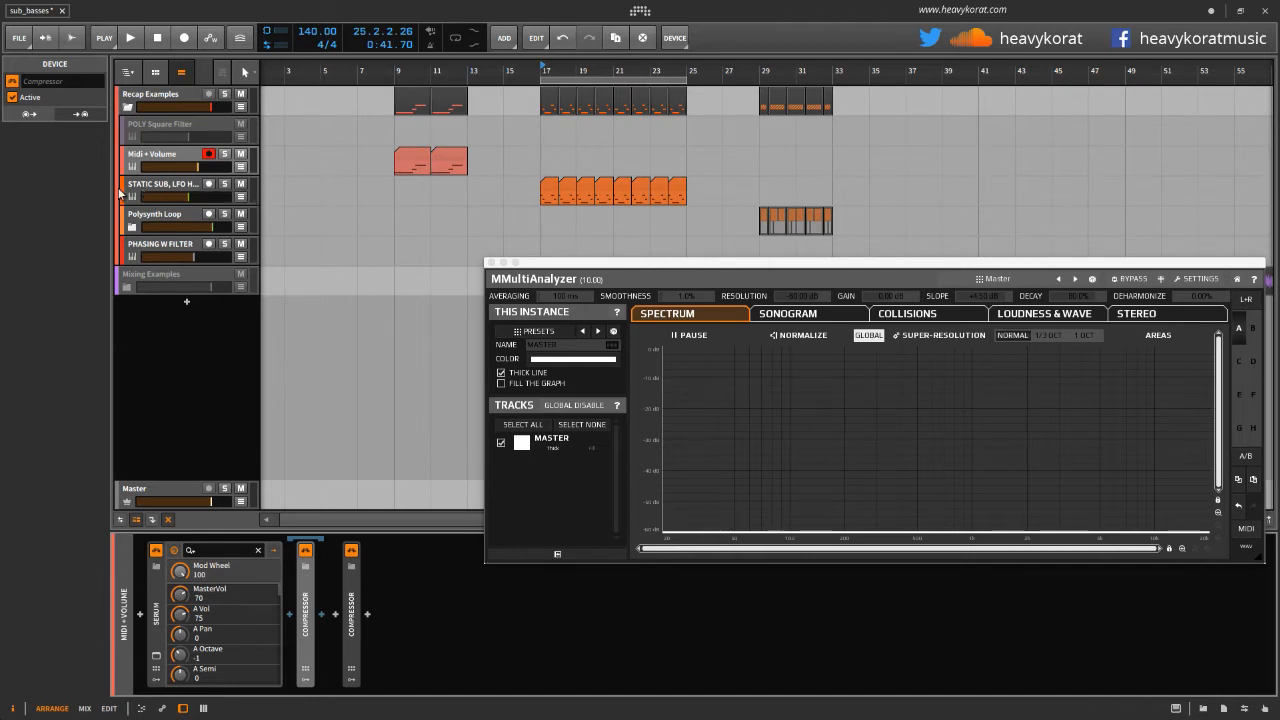
# Return to the STATIC SUB track at bar 17 with the analyzer switched to its Loudness & Wave view
pyautogui.click(143, 190)
pyautogui.click(1050, 315)
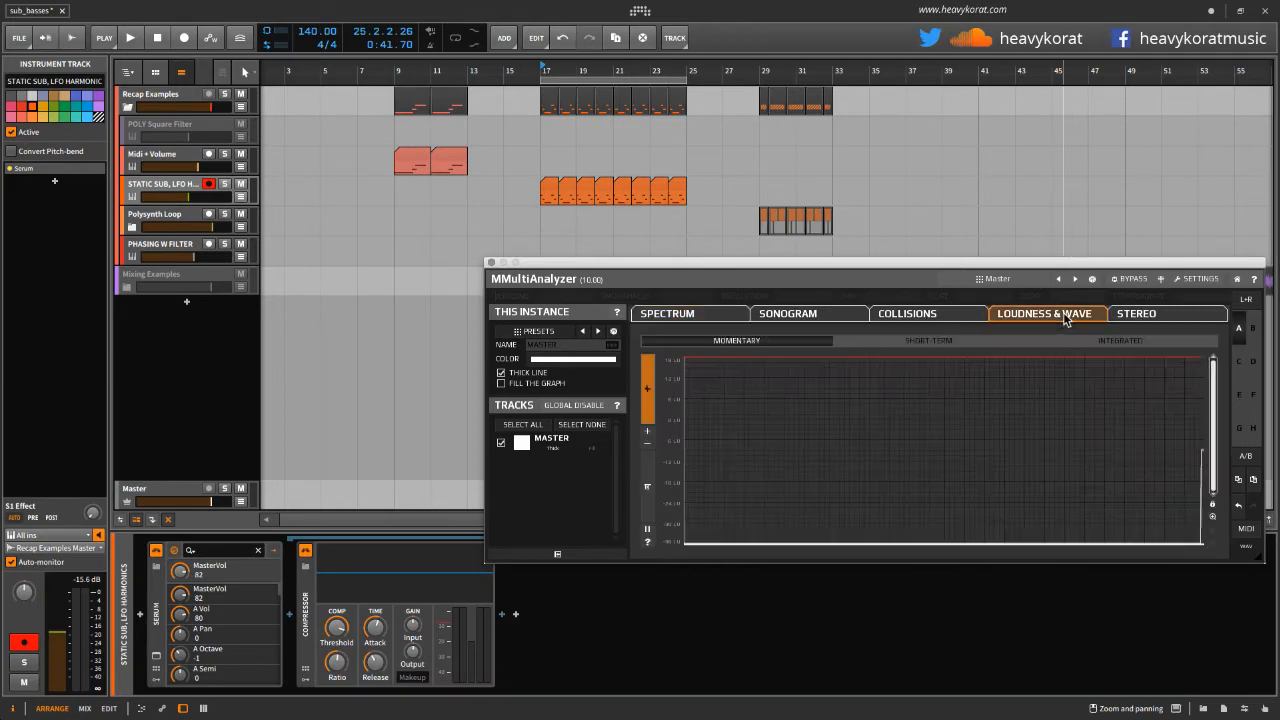
pyautogui.click(542, 67)
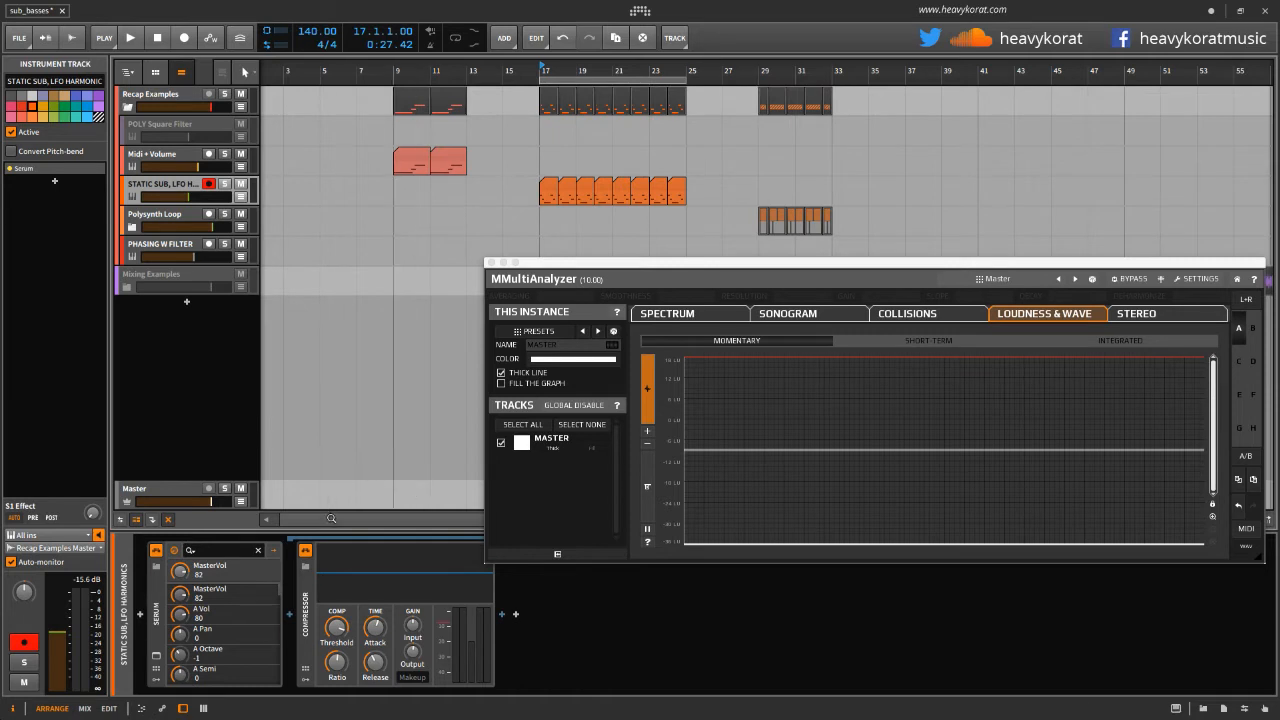
# Check the compressors' output gain on the STATIC SUB and Midi + Volume tracks, collapse the Midi + Volume compressors, and return to STATIC SUB
pyautogui.moveTo(413, 652); pyautogui.dragTo(413, 648)
pyautogui.click(131, 158)
pyautogui.doubleClick(308, 592)
pyautogui.moveTo(413, 651); pyautogui.dragTo(413, 646)
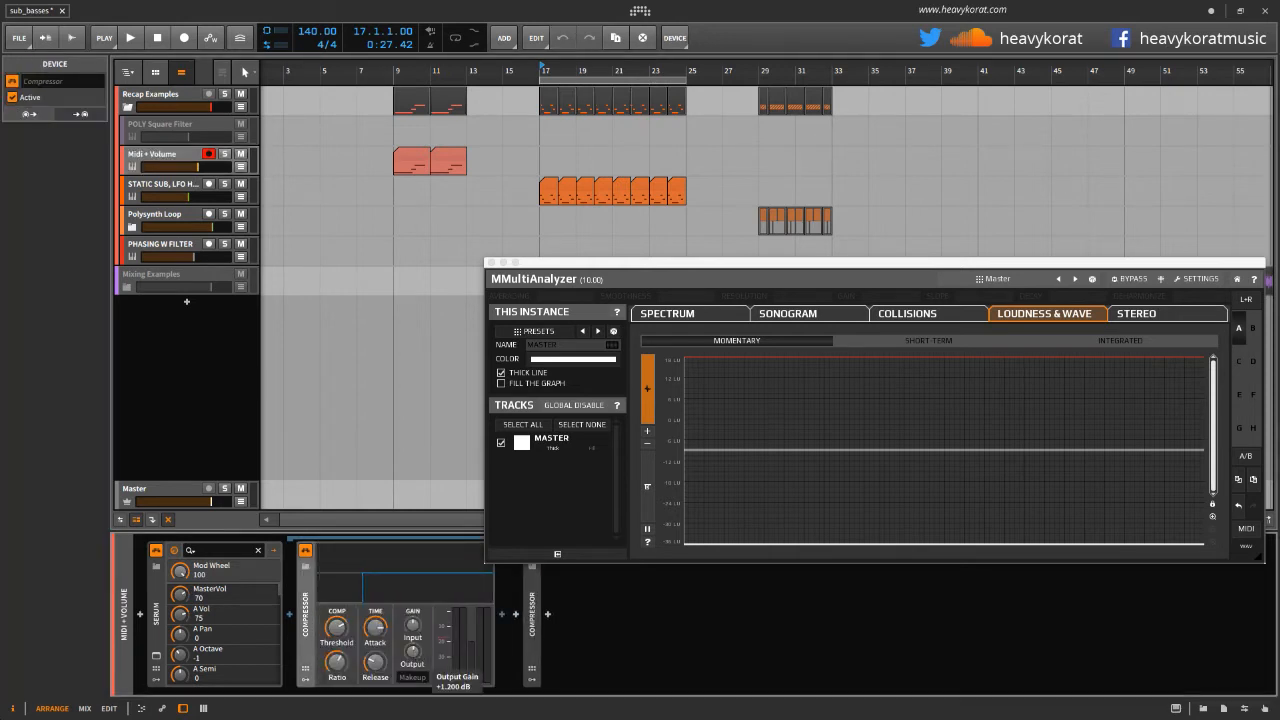
pyautogui.doubleClick(535, 600)
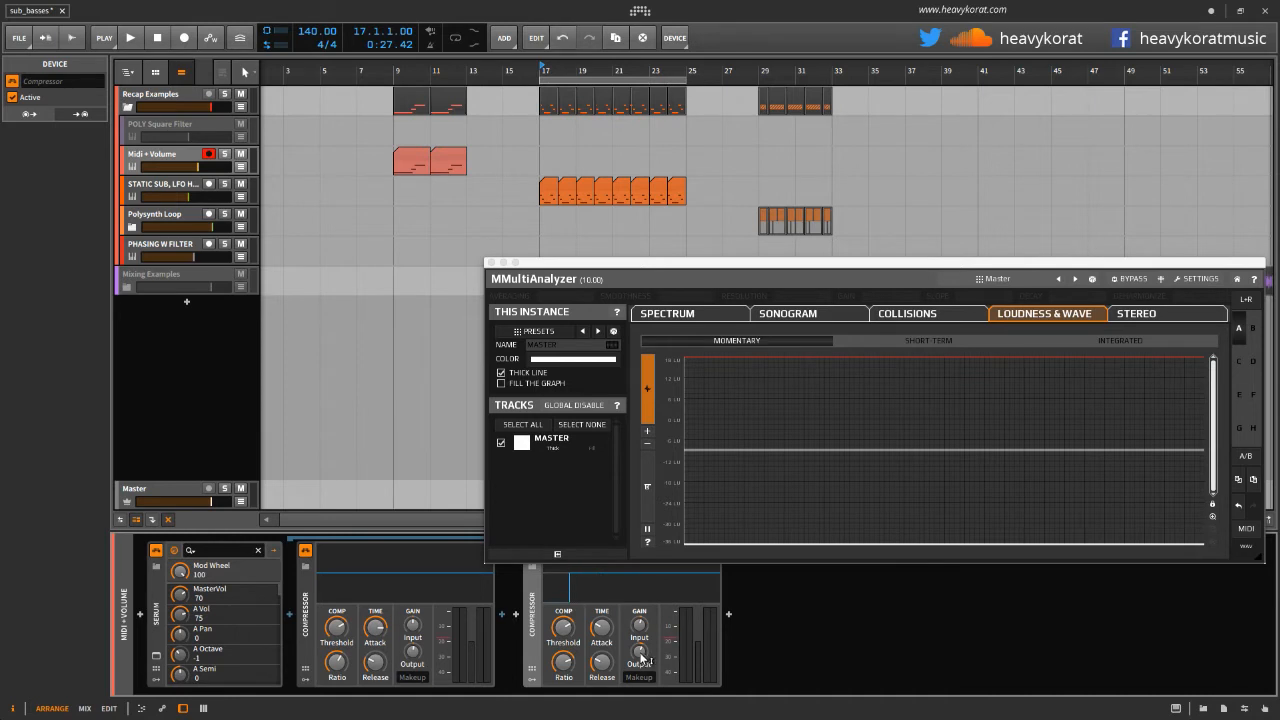
pyautogui.click(303, 597)
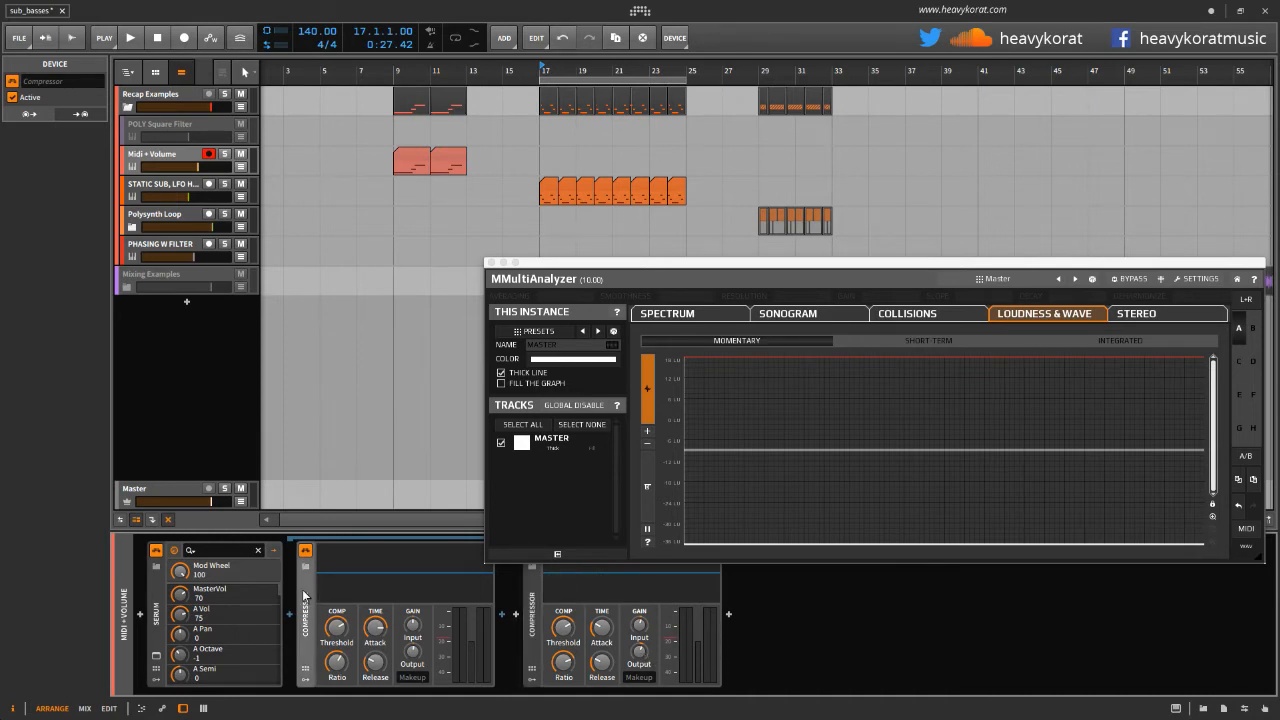
pyautogui.doubleClick(303, 597)
pyautogui.click(350, 597)
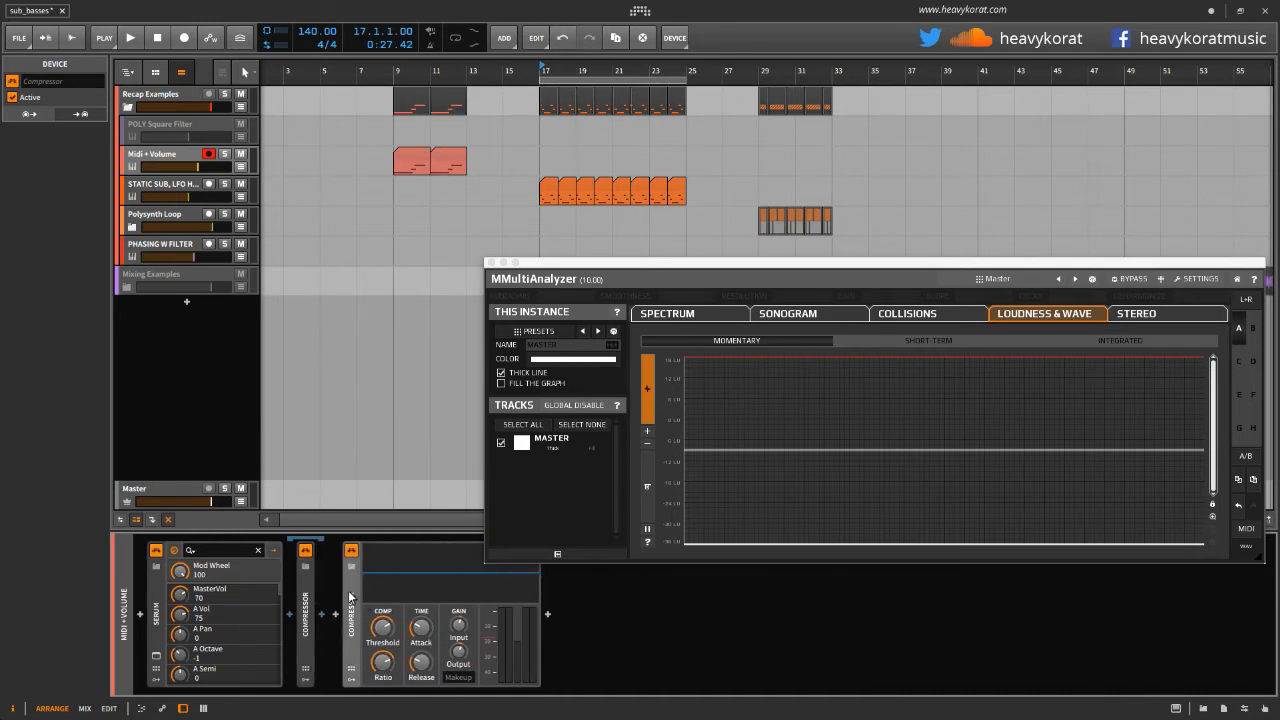
pyautogui.doubleClick(350, 597)
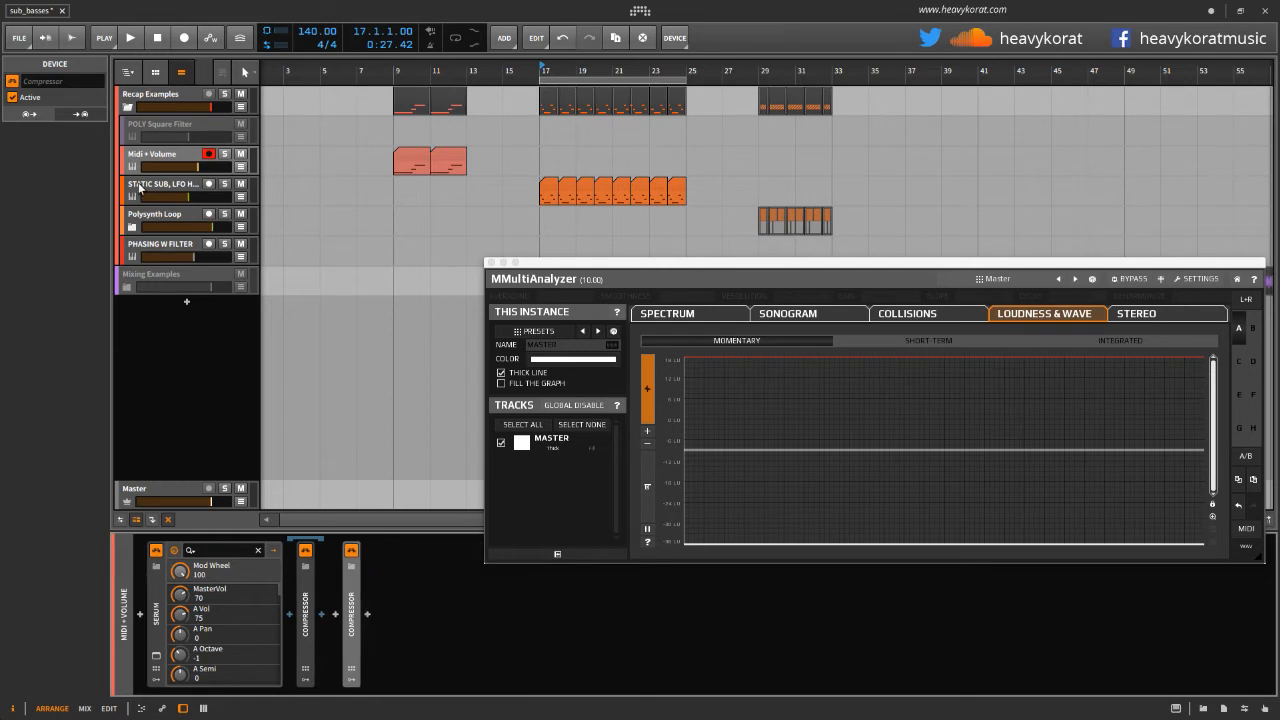
pyautogui.click(140, 187)
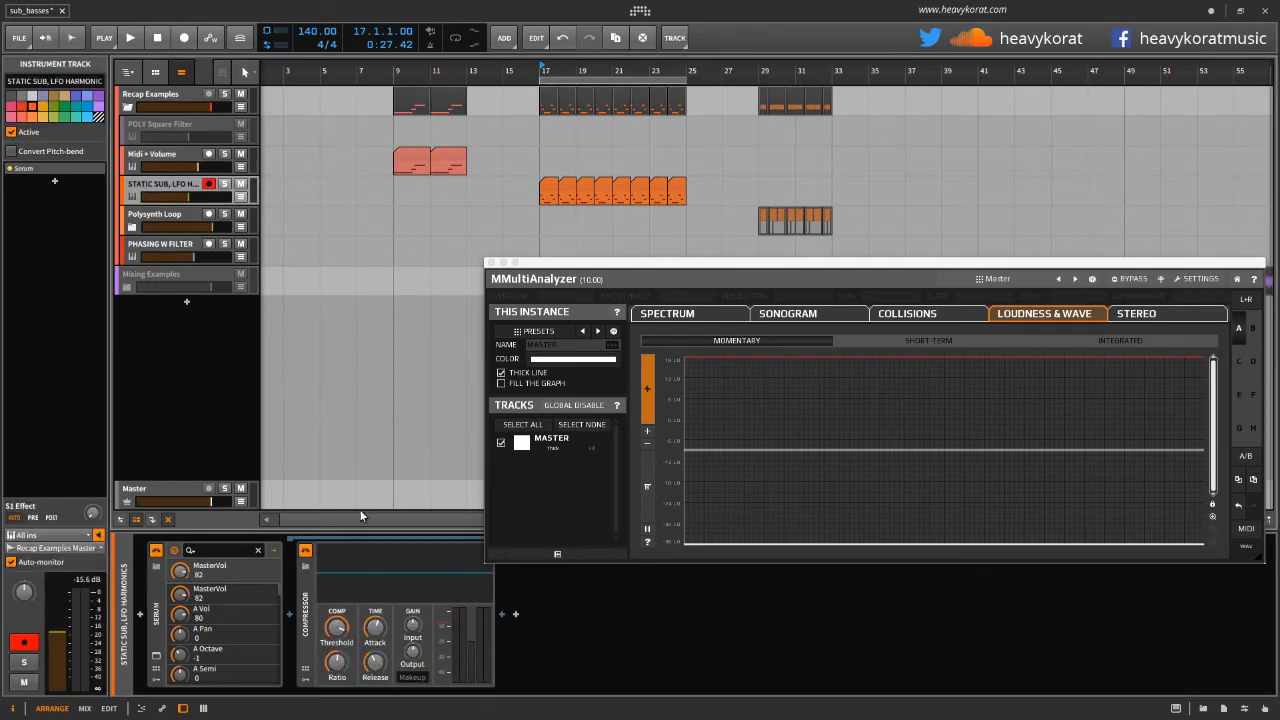
# Expand the Polysynth Loop group and select its SQUARE FILTERING track to show the device chain
pyautogui.moveTo(543, 69); pyautogui.dragTo(307, 69)
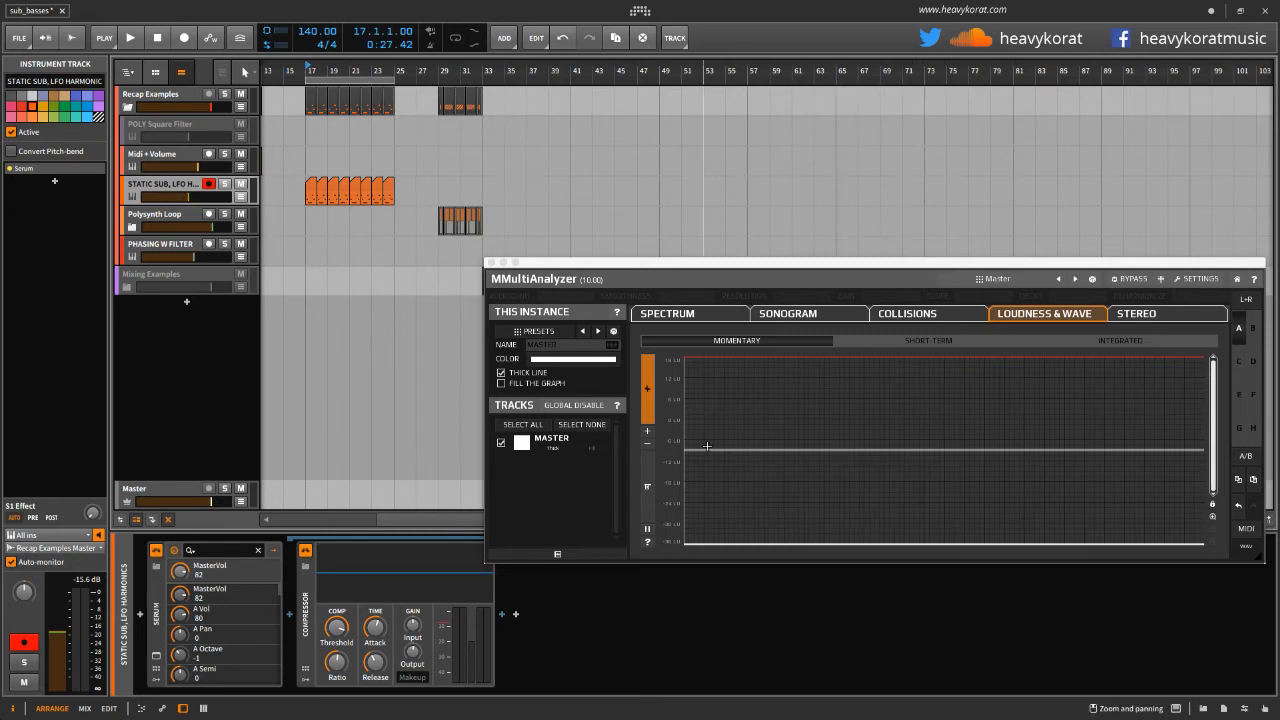
pyautogui.click(131, 218)
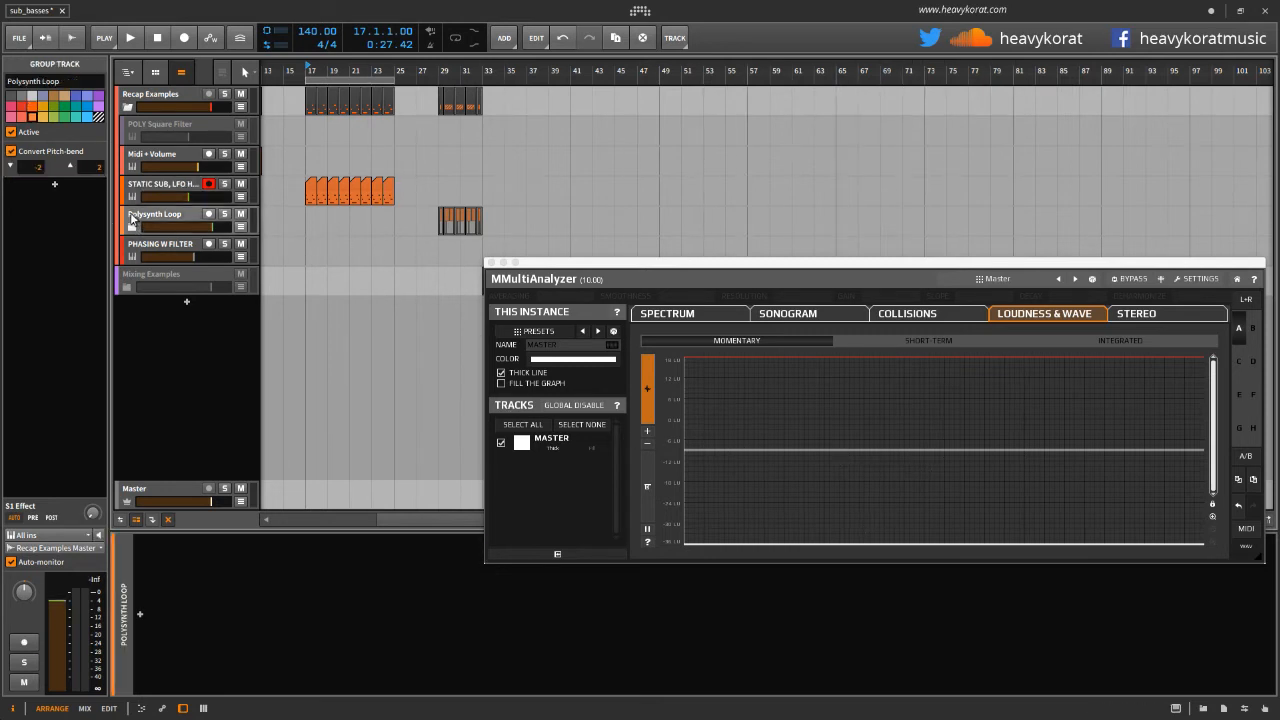
pyautogui.click(131, 228)
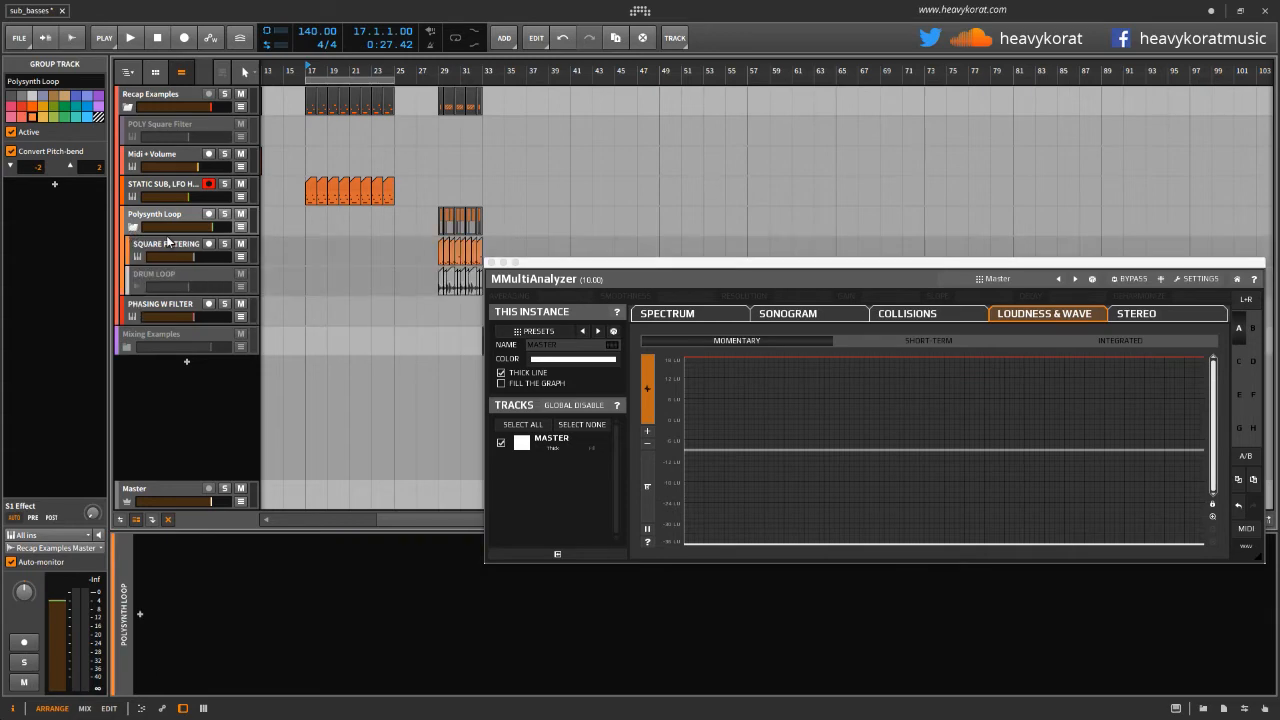
pyautogui.click(138, 250)
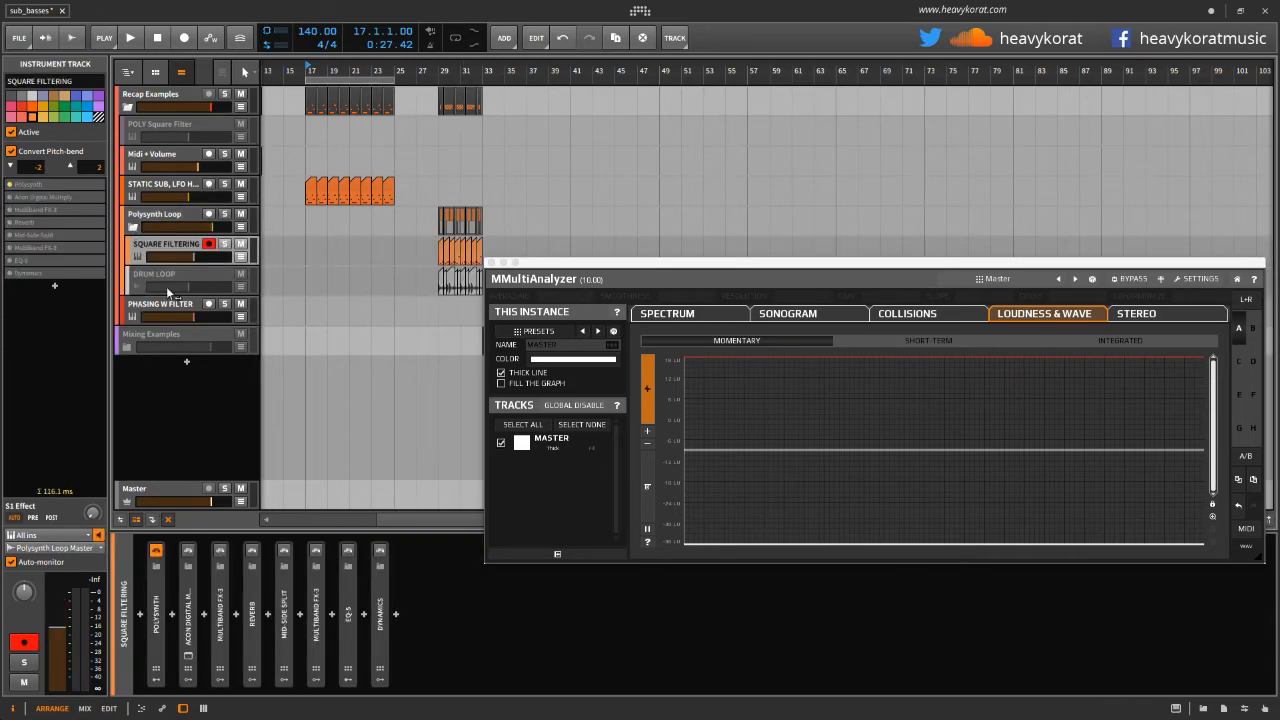
pyautogui.click(155, 568)
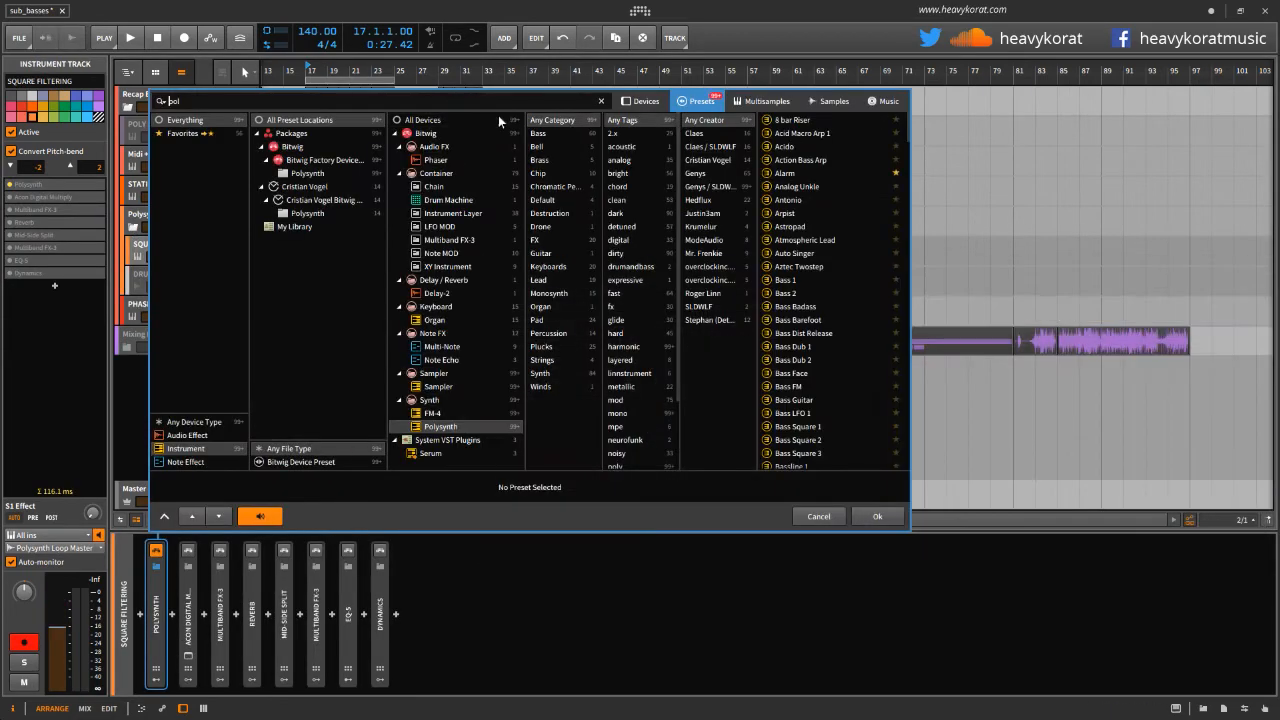
pyautogui.click(836, 518)
# Play the SQUARE FILTERING clips from bar 29 while checking the DRUM LOOP track's devices, and stop playback
pyautogui.click(441, 72)
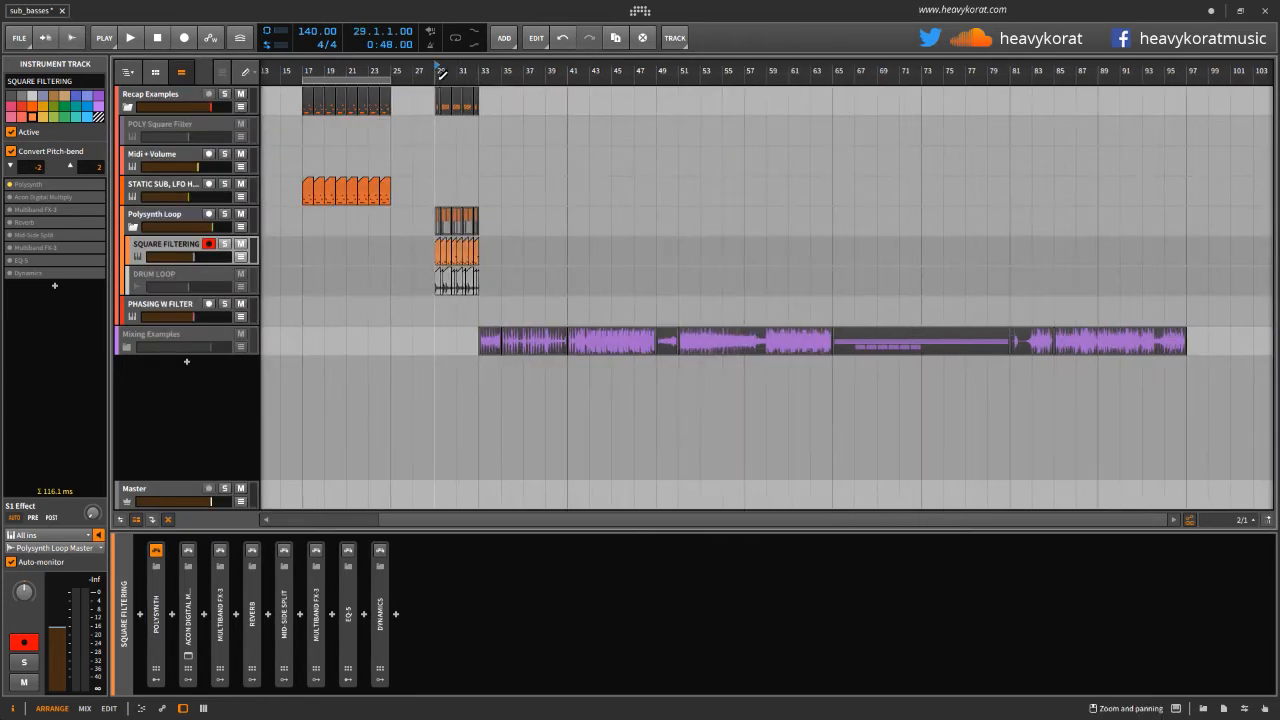
pyautogui.press('space')
pyautogui.scroll(3, 543, 211)
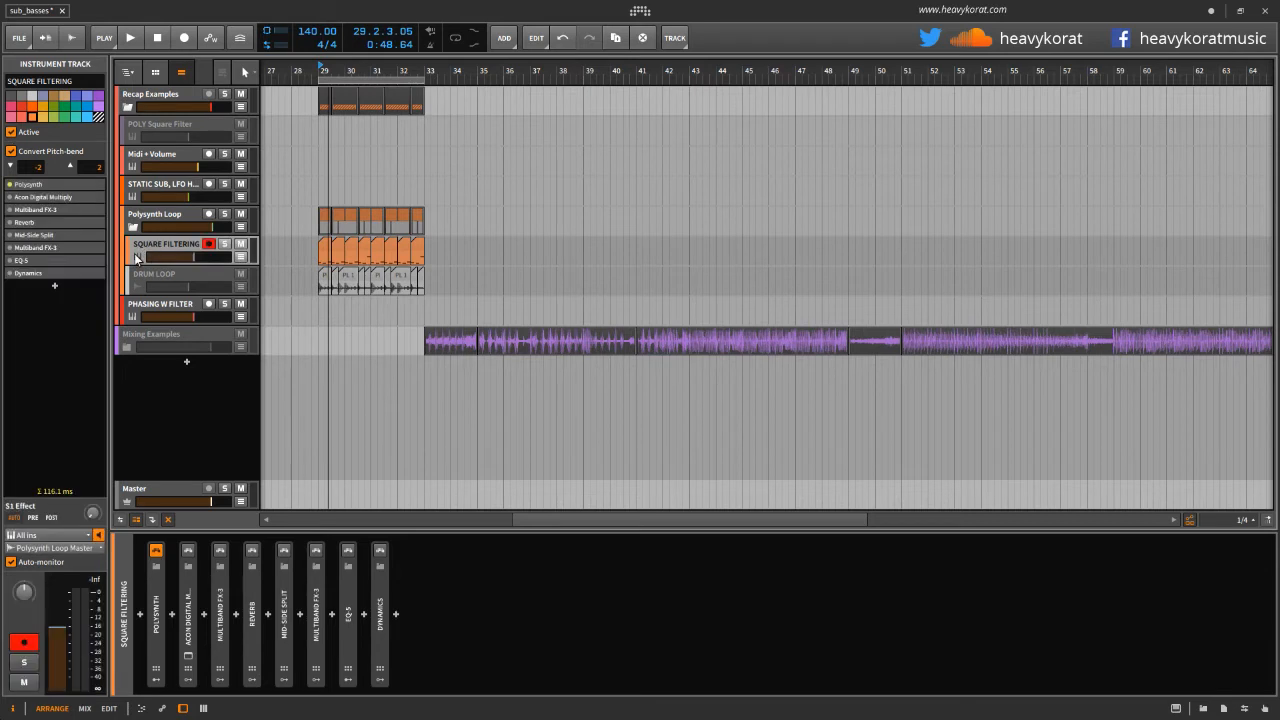
pyautogui.press('space')
pyautogui.click(137, 280)
pyautogui.hotkey('alt', 'a')
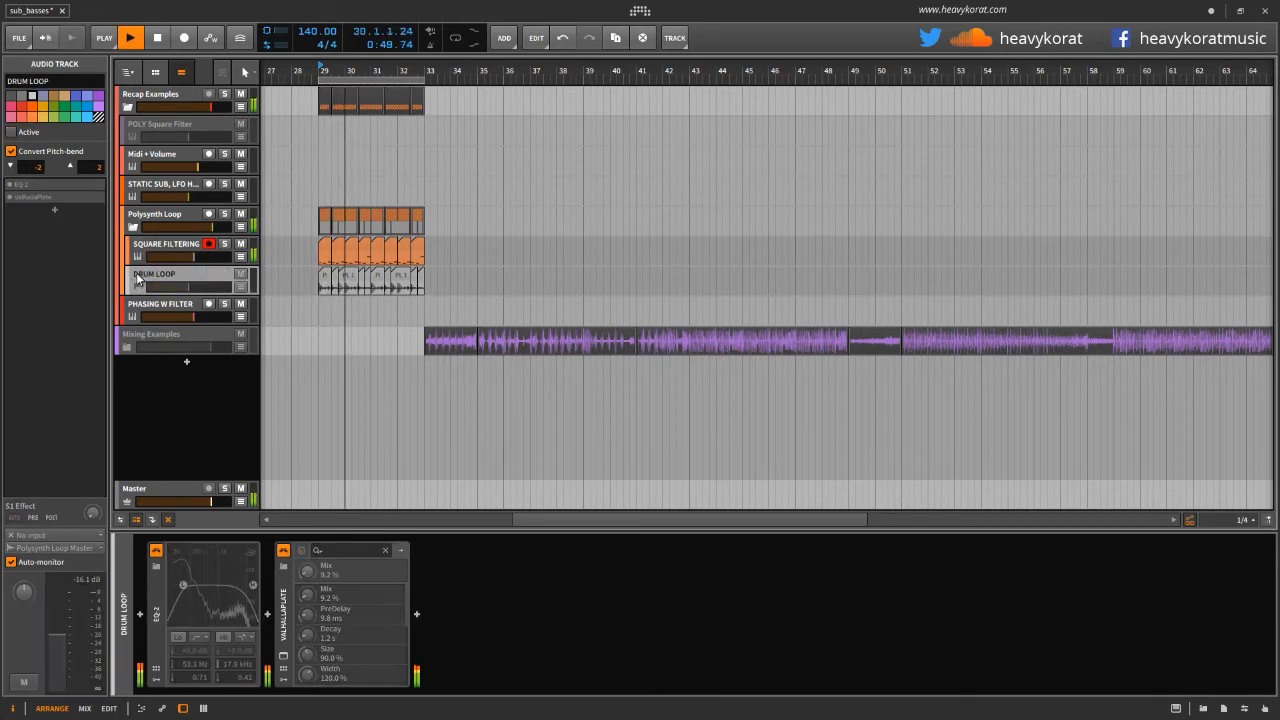
pyautogui.click(137, 258)
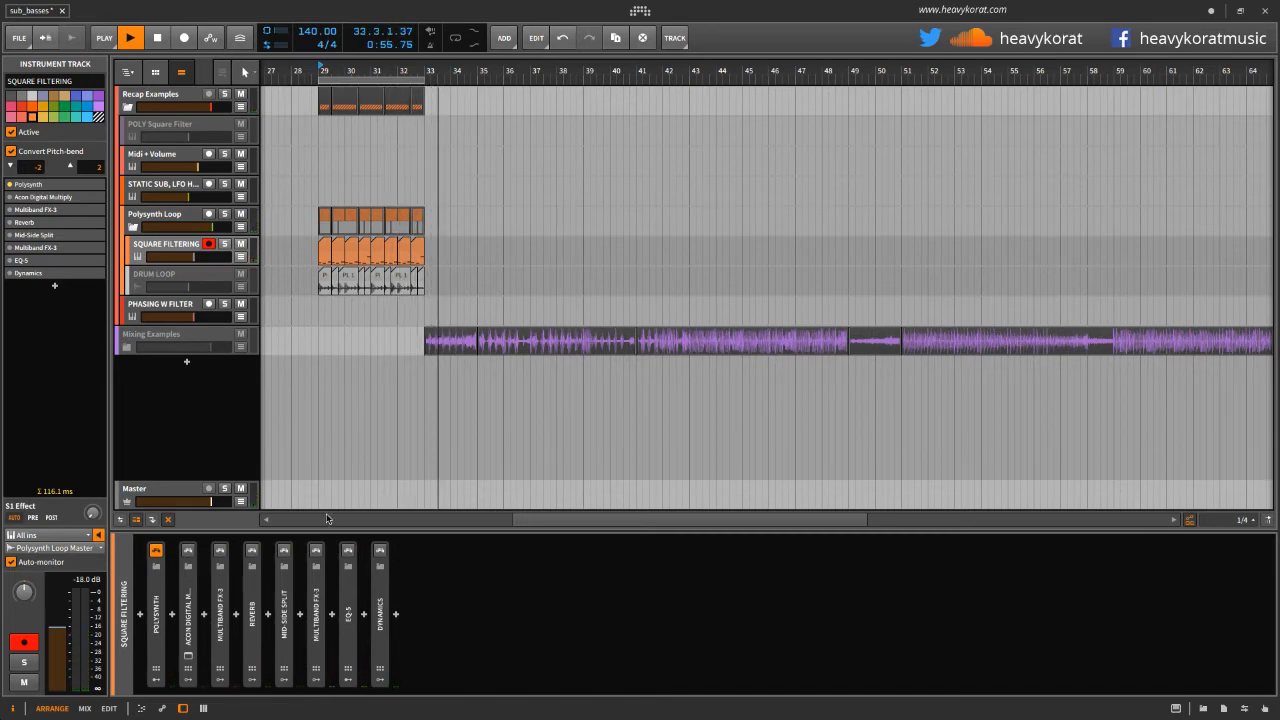
pyautogui.click(192, 400)
pyautogui.press('space')
# Reopen MMultiAnalyzer from the Master track's device chain and place its window over the lower part of the arrangement
pyautogui.press('m')
pyautogui.click(148, 256)
pyautogui.press('d')
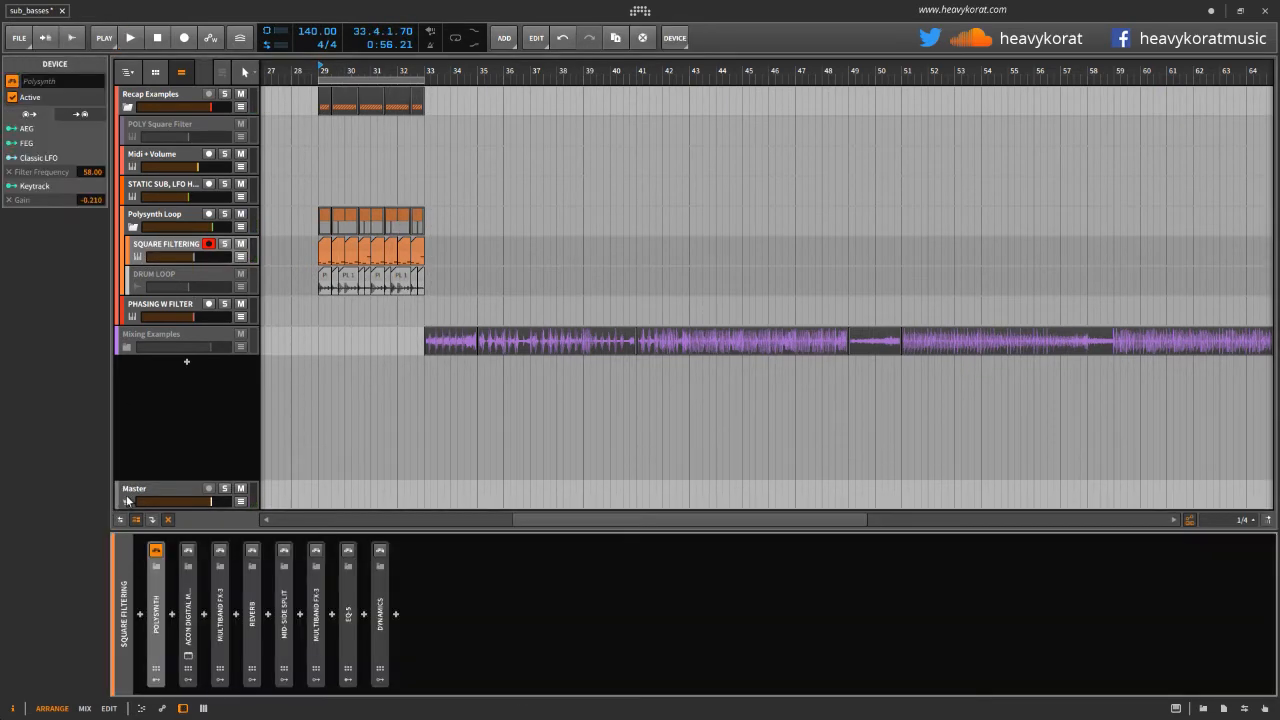
pyautogui.click(134, 500)
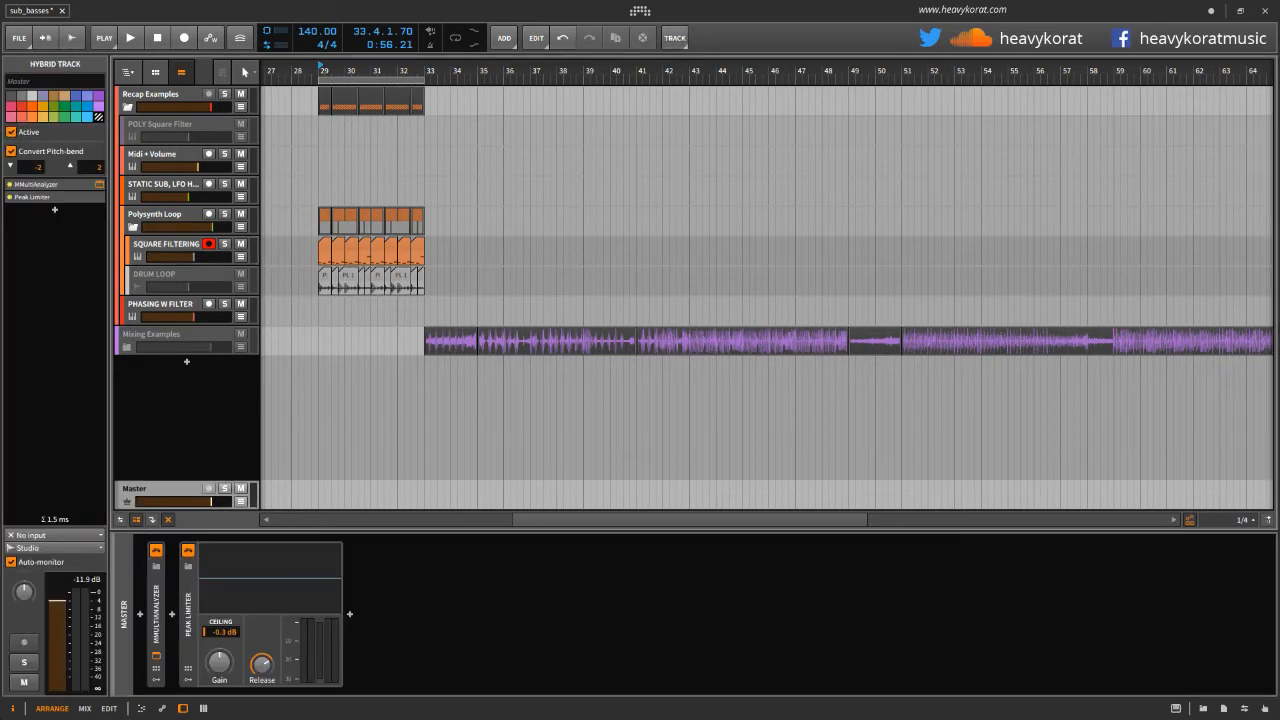
pyautogui.moveTo(384, 353); pyautogui.dragTo(861, 413)
# Expand the Polysynth on the SQUARE FILTERING track and move the analyzer window clear of the device chain
pyautogui.click(144, 247)
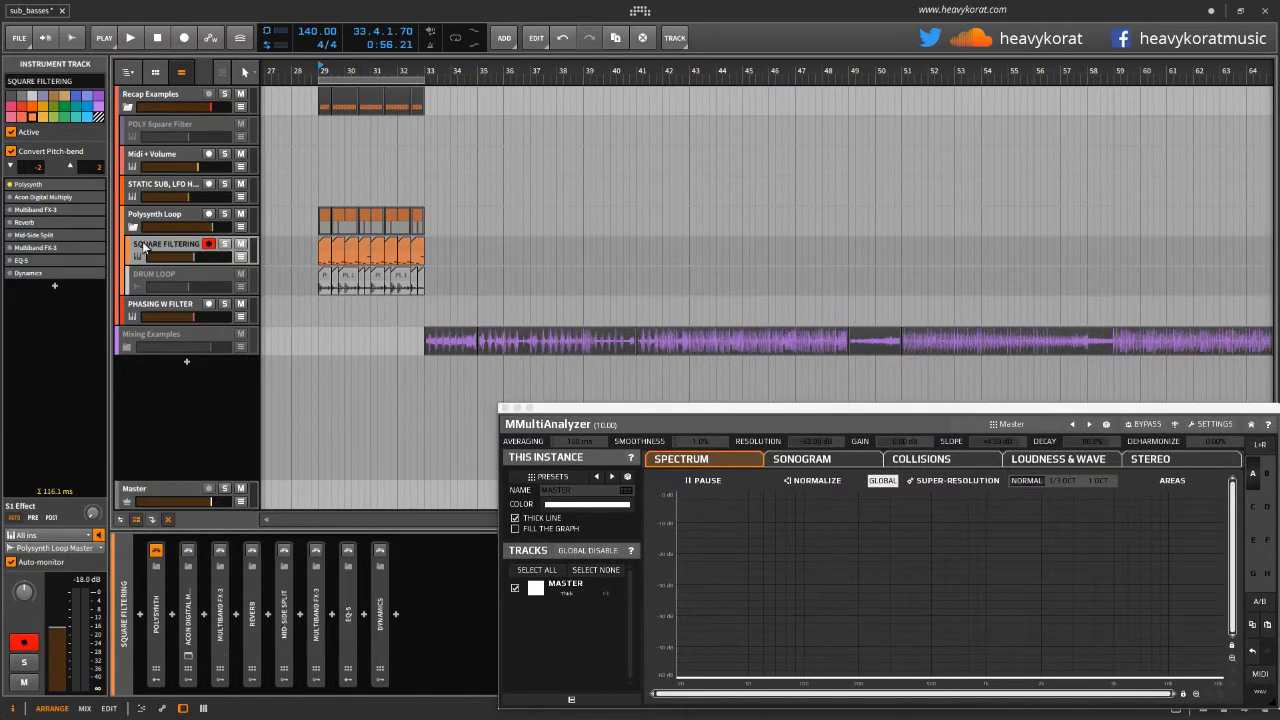
pyautogui.doubleClick(156, 630)
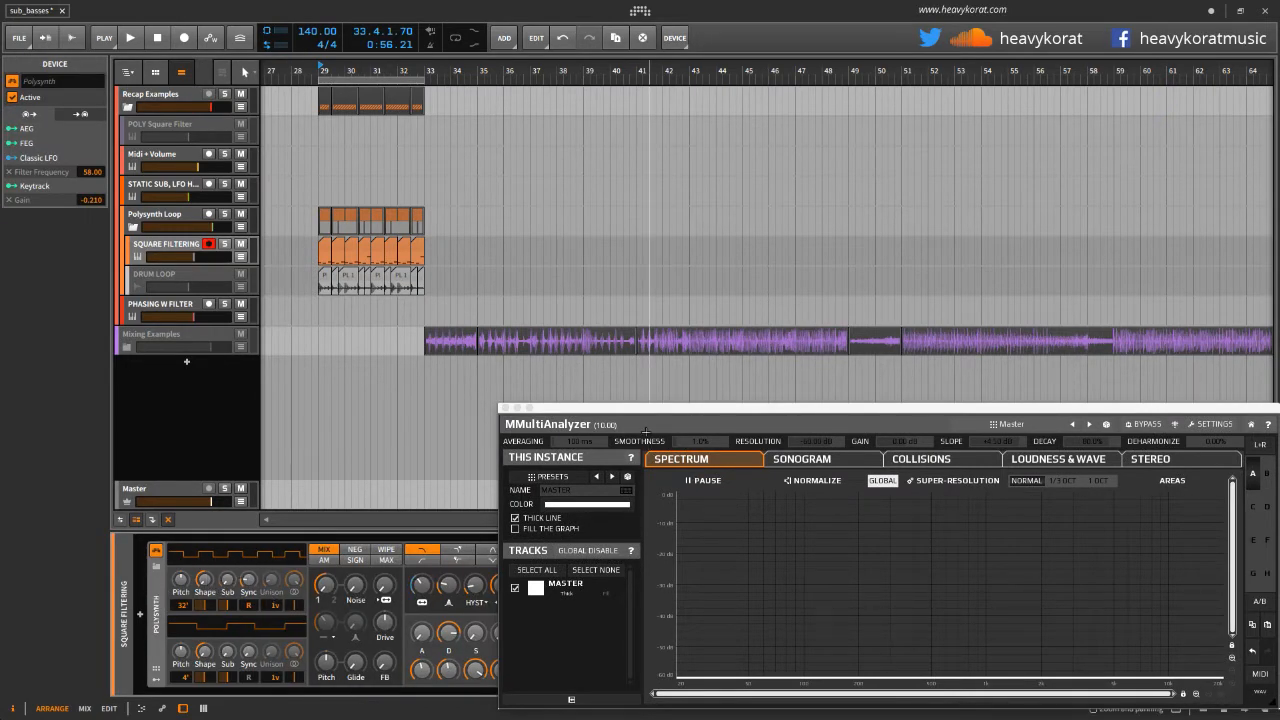
pyautogui.moveTo(623, 409); pyautogui.dragTo(658, 153)
# Reveal the Polysynth's modulators, inspect the Classic LFO's settings, and collapse them again
pyautogui.click(155, 670)
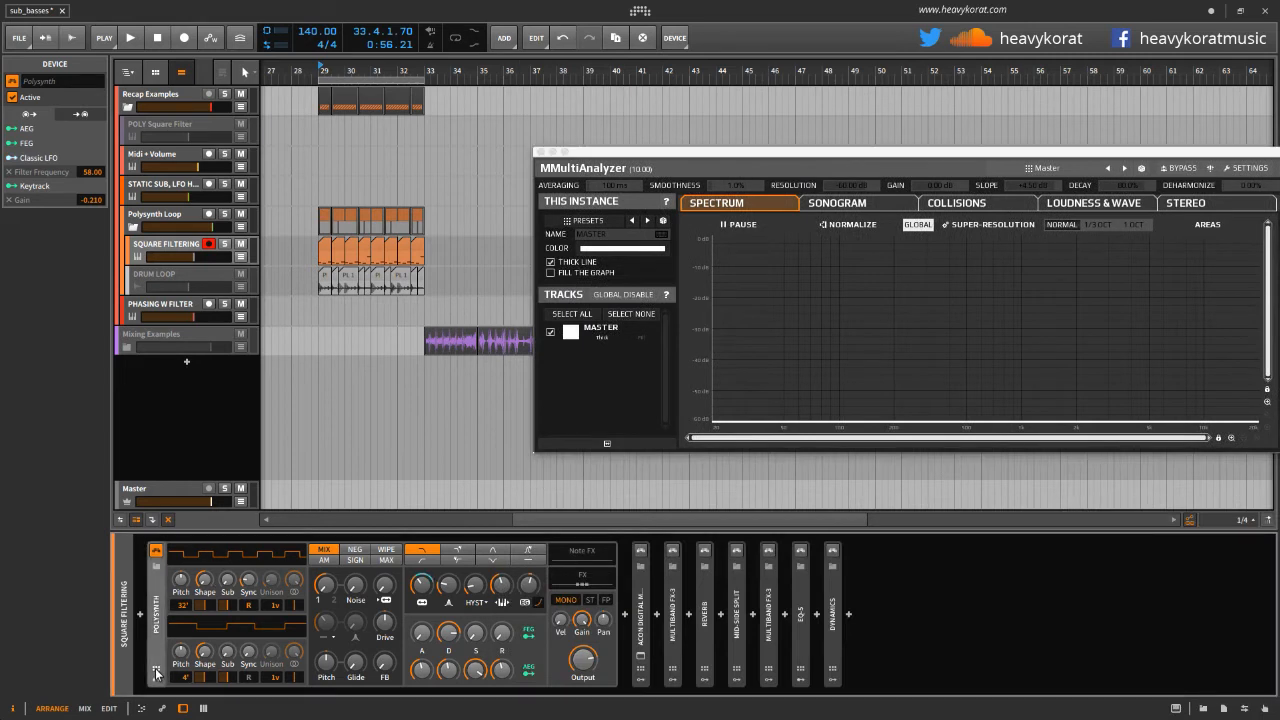
pyautogui.click(155, 680)
pyautogui.click(190, 566)
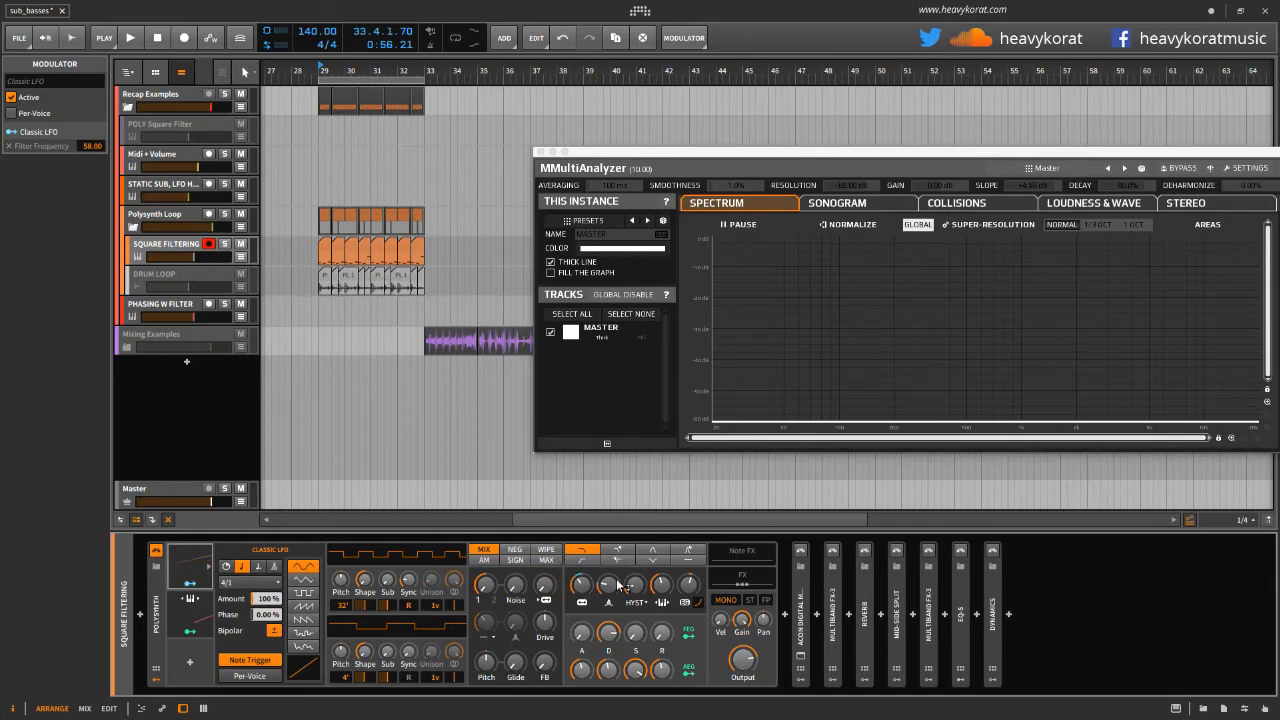
pyautogui.click(193, 564)
# Play the SQUARE FILTERING clips from bar 29 through the spectrum analyzer with the mixer shown
pyautogui.moveTo(374, 71); pyautogui.dragTo(422, 272)
pyautogui.click(319, 77)
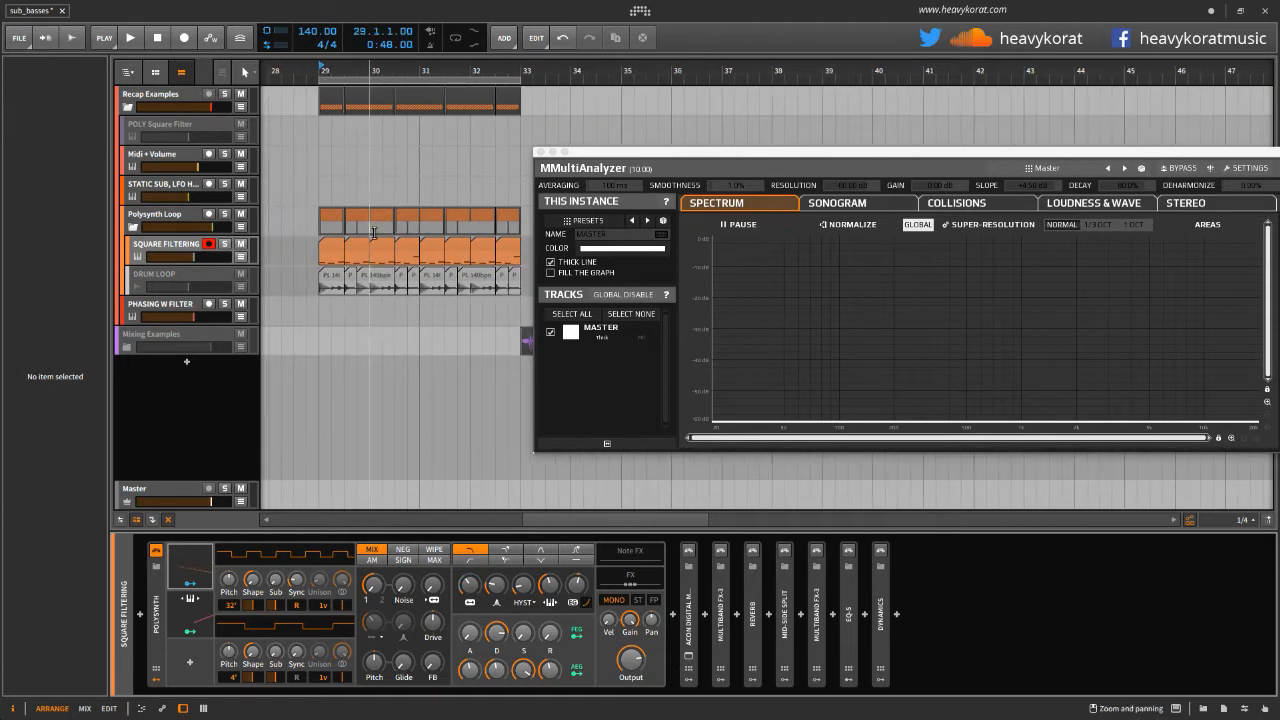
pyautogui.press('space')
pyautogui.press('m')
pyautogui.press('space')
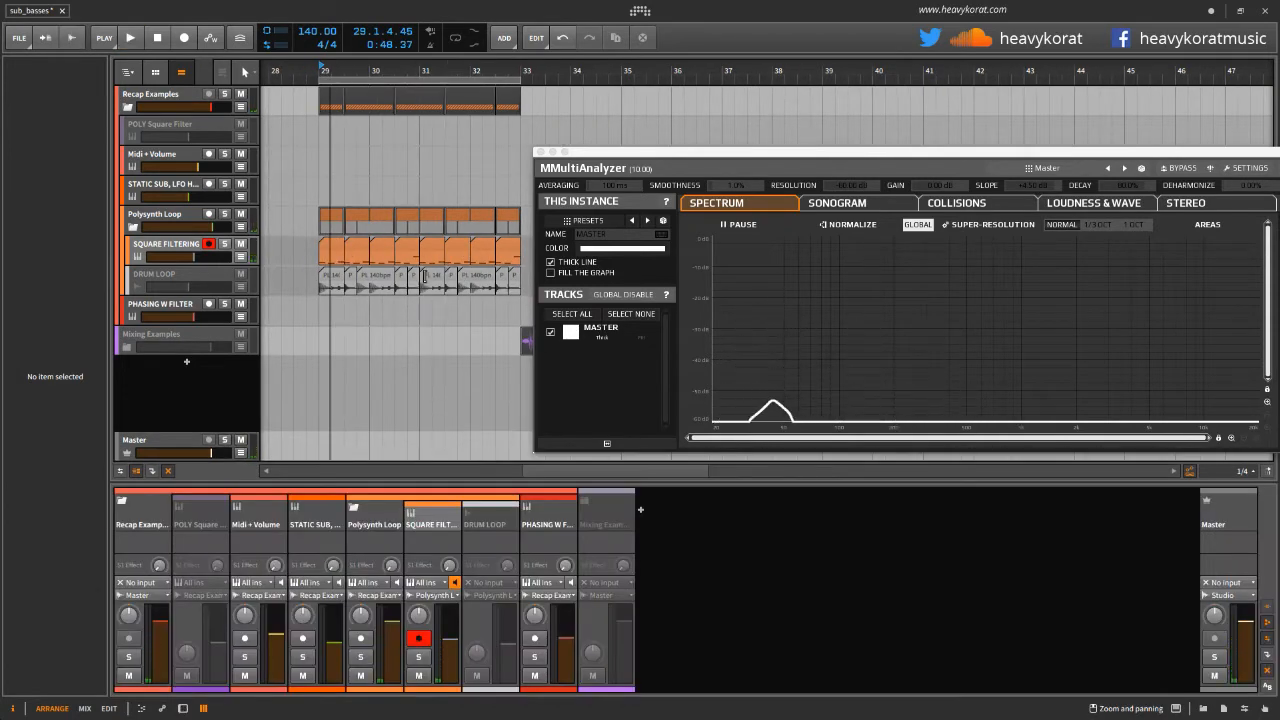
pyautogui.press('space')
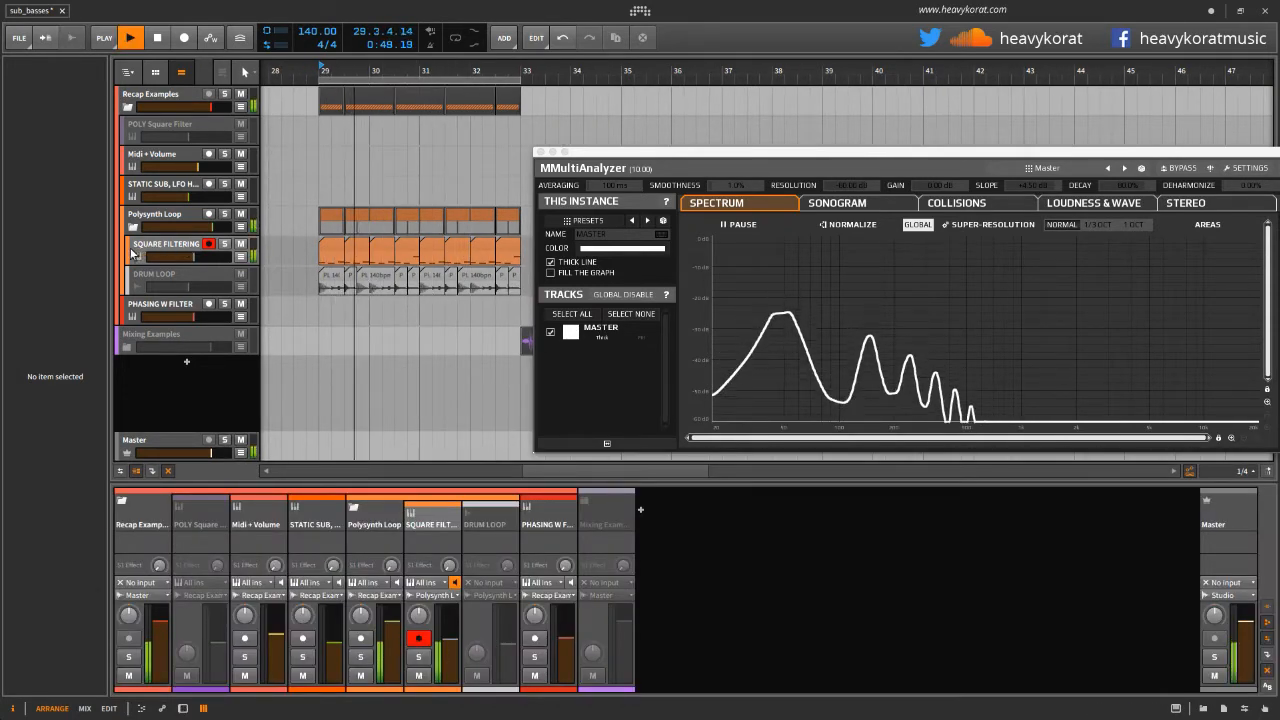
# Return to the SQUARE FILTERING device chain, stop playback, and show the devices nested in the Polysynth's FX chain
pyautogui.click(186, 246)
pyautogui.press('d')
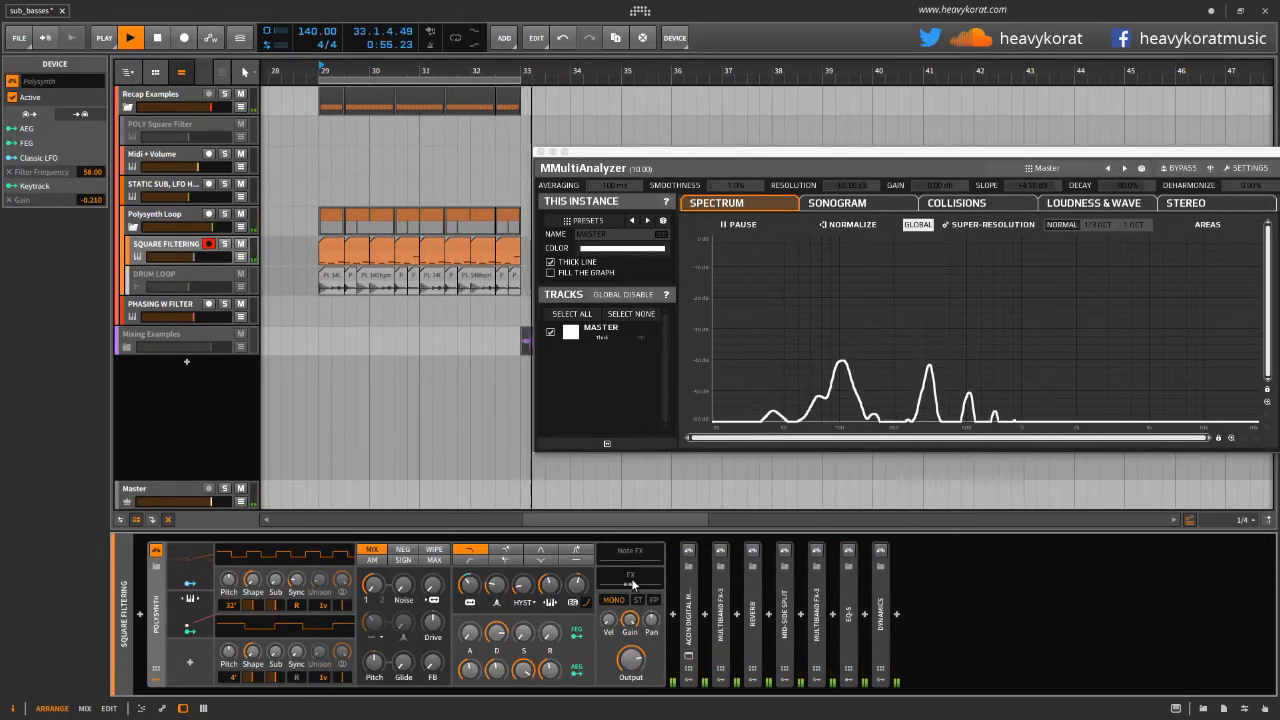
pyautogui.press('space')
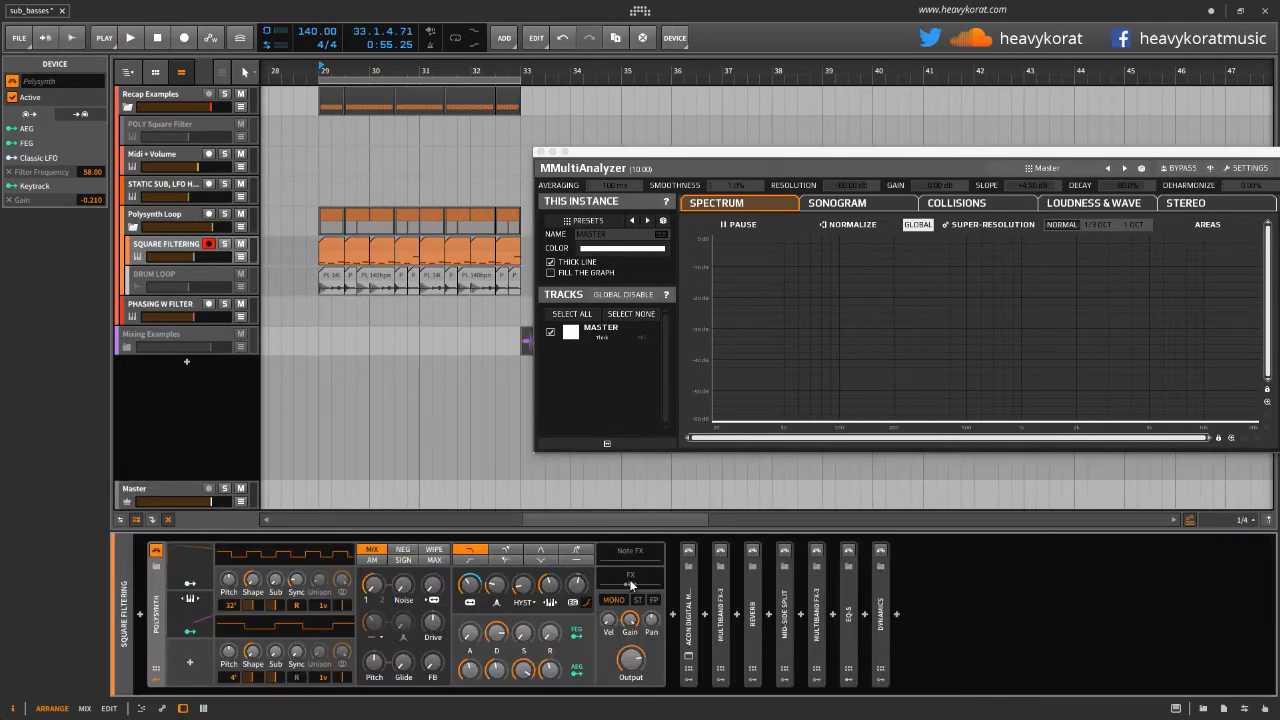
pyautogui.click(629, 579)
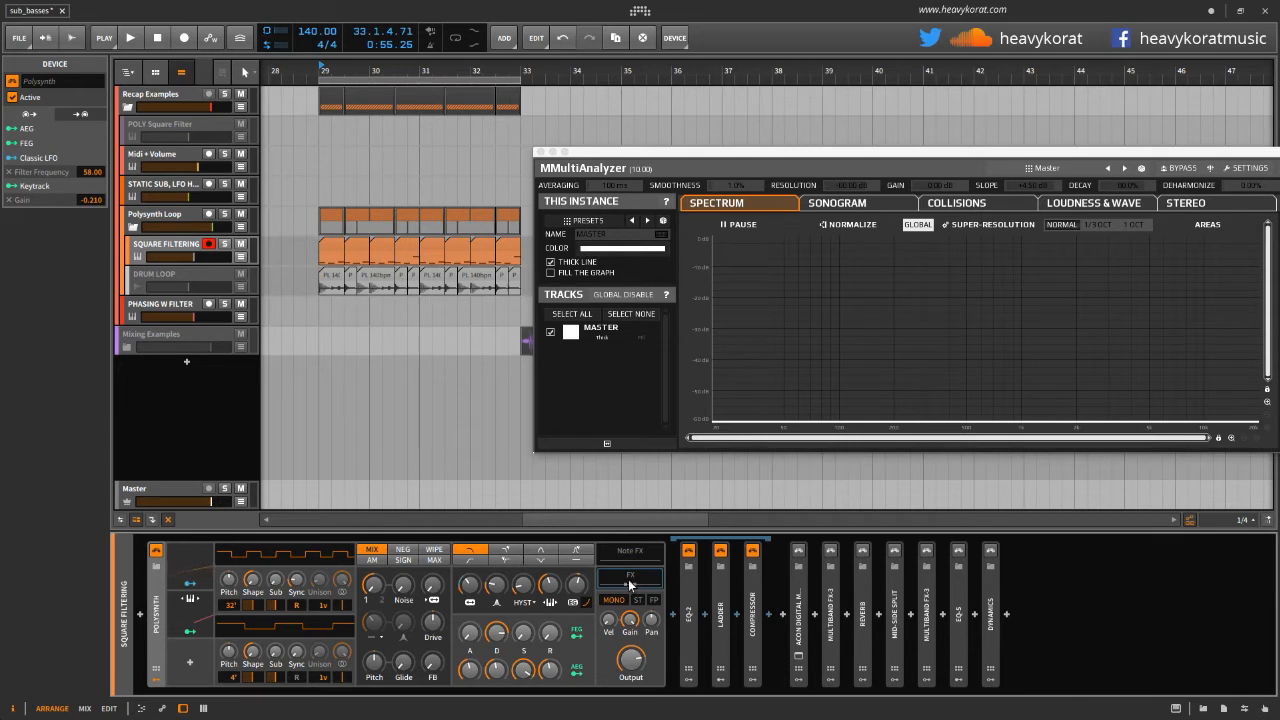
# Inspect the EQ-2 nested in the Polysynth's FX chain, collapse it, and briefly play the clips from bar 29
pyautogui.doubleClick(694, 600)
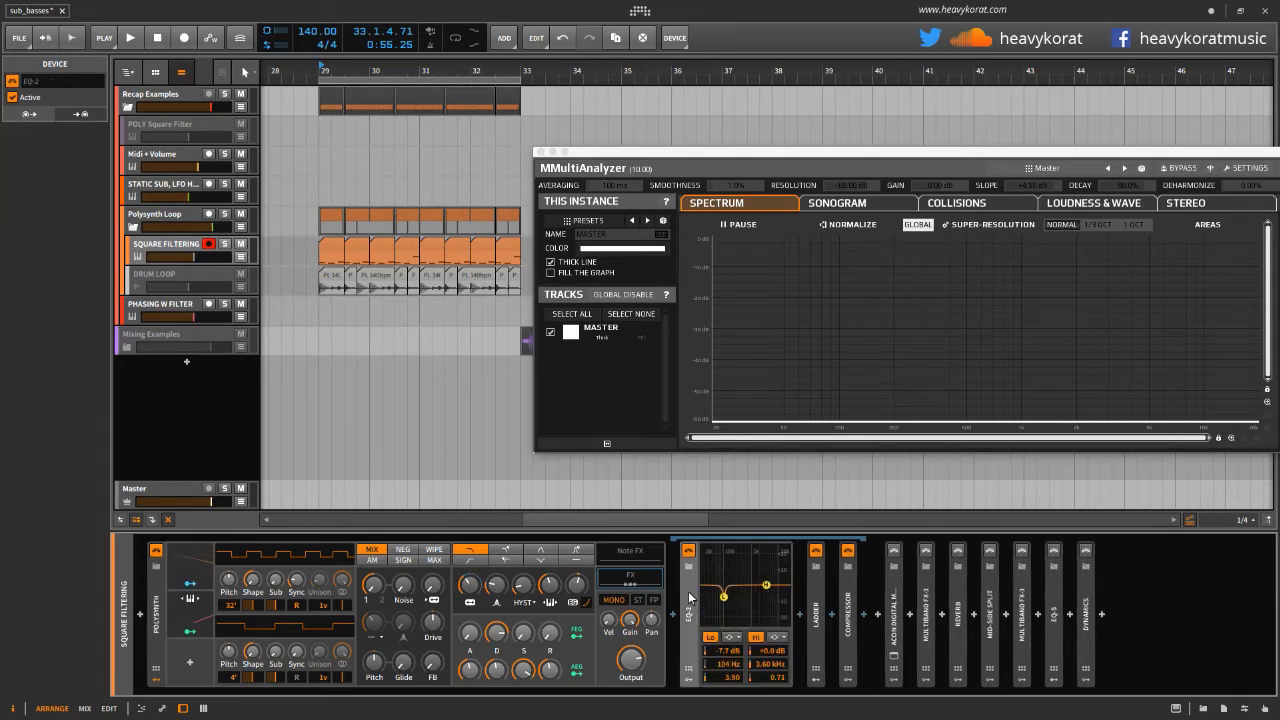
pyautogui.doubleClick(689, 598)
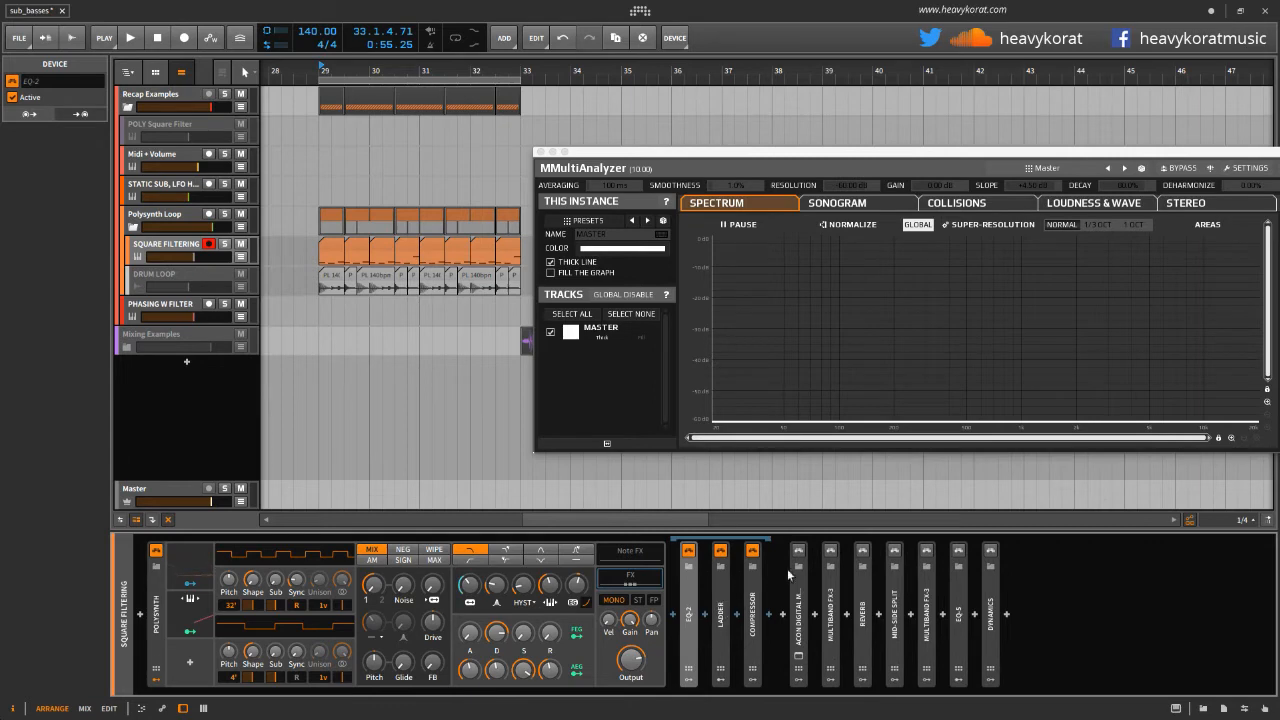
pyautogui.moveTo(323, 69); pyautogui.dragTo(325, 69)
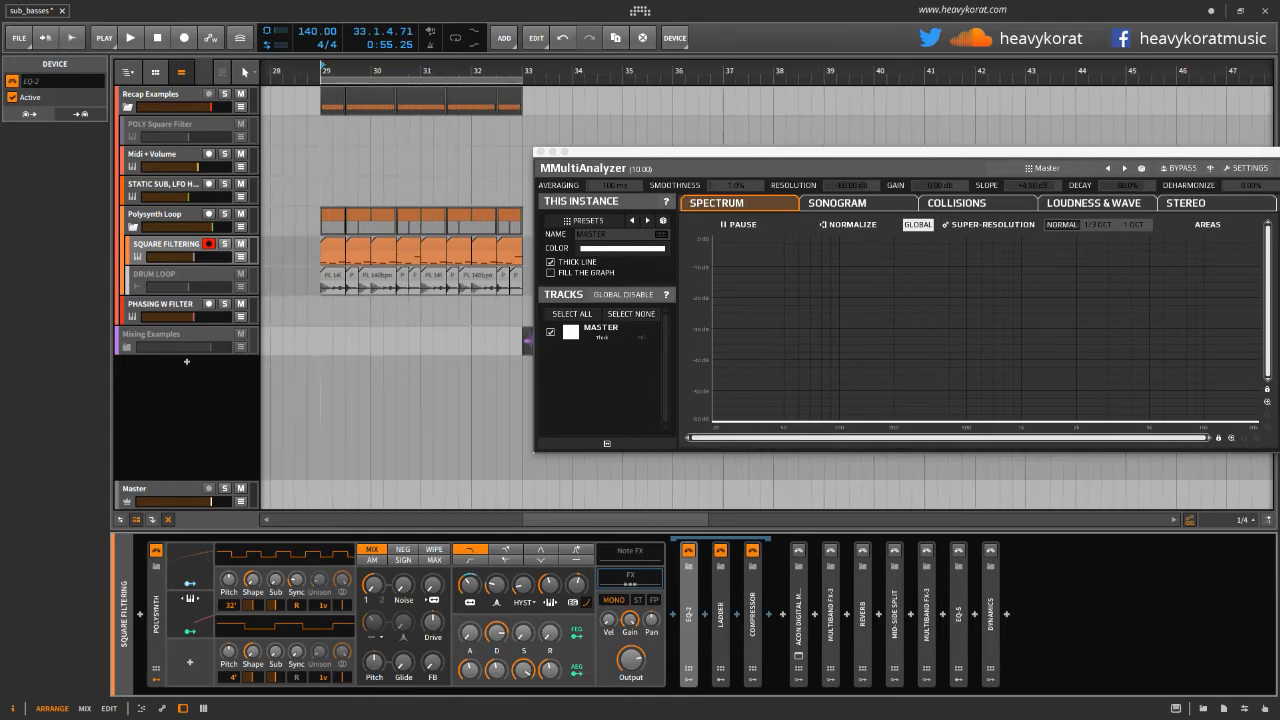
pyautogui.press('space')
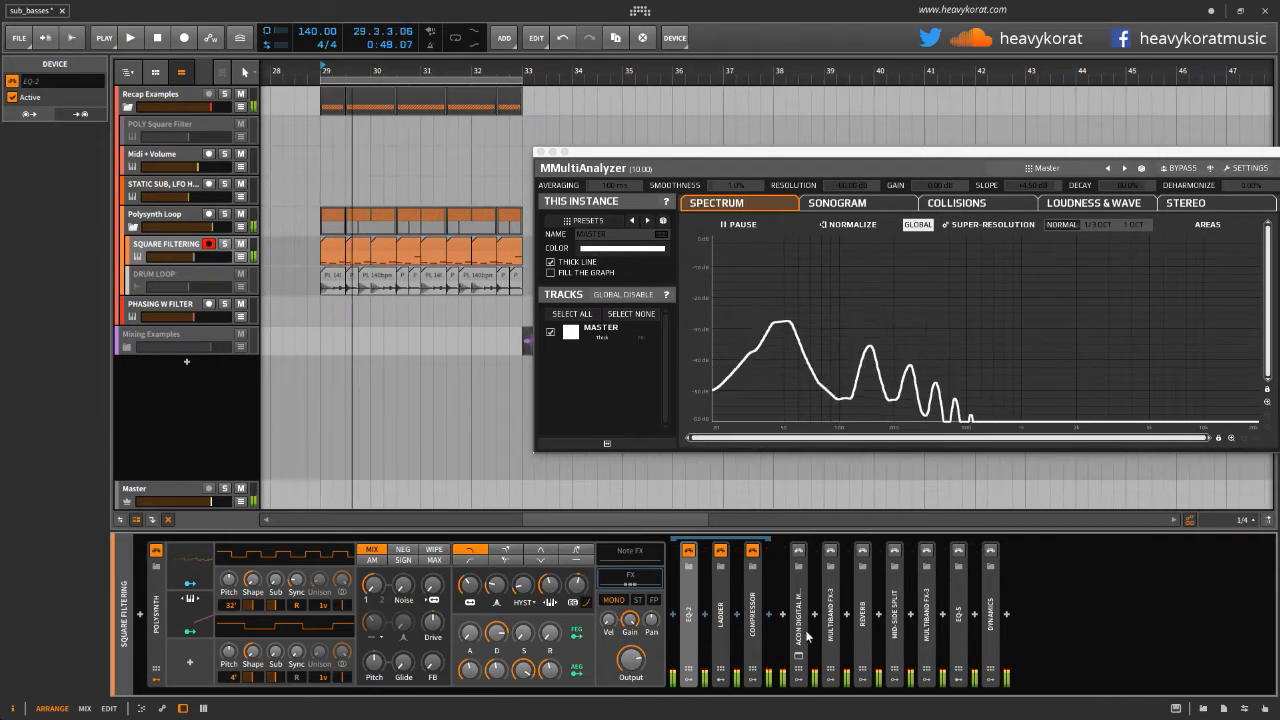
pyautogui.press('space')
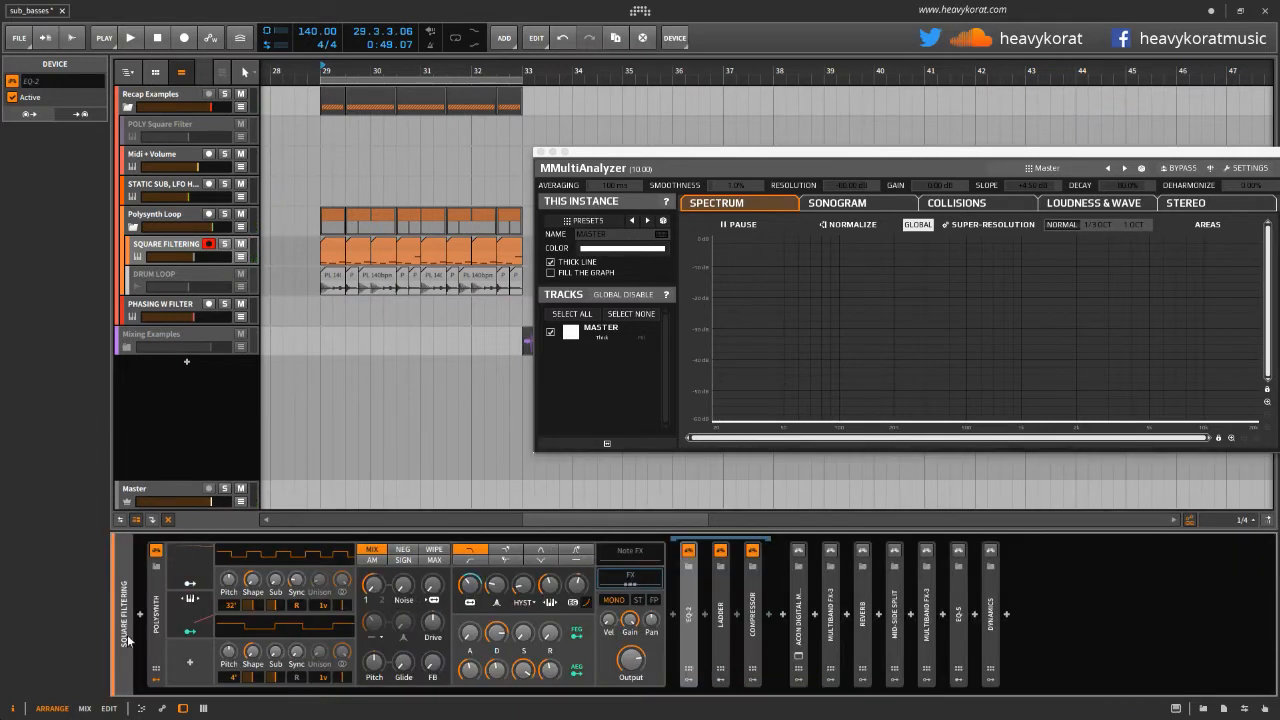
# Collapse the Polysynth and activate all the effects that follow it in the SQUARE FILTERING device chain
pyautogui.scroll(-2, 153, 681)
pyautogui.doubleClick(157, 614)
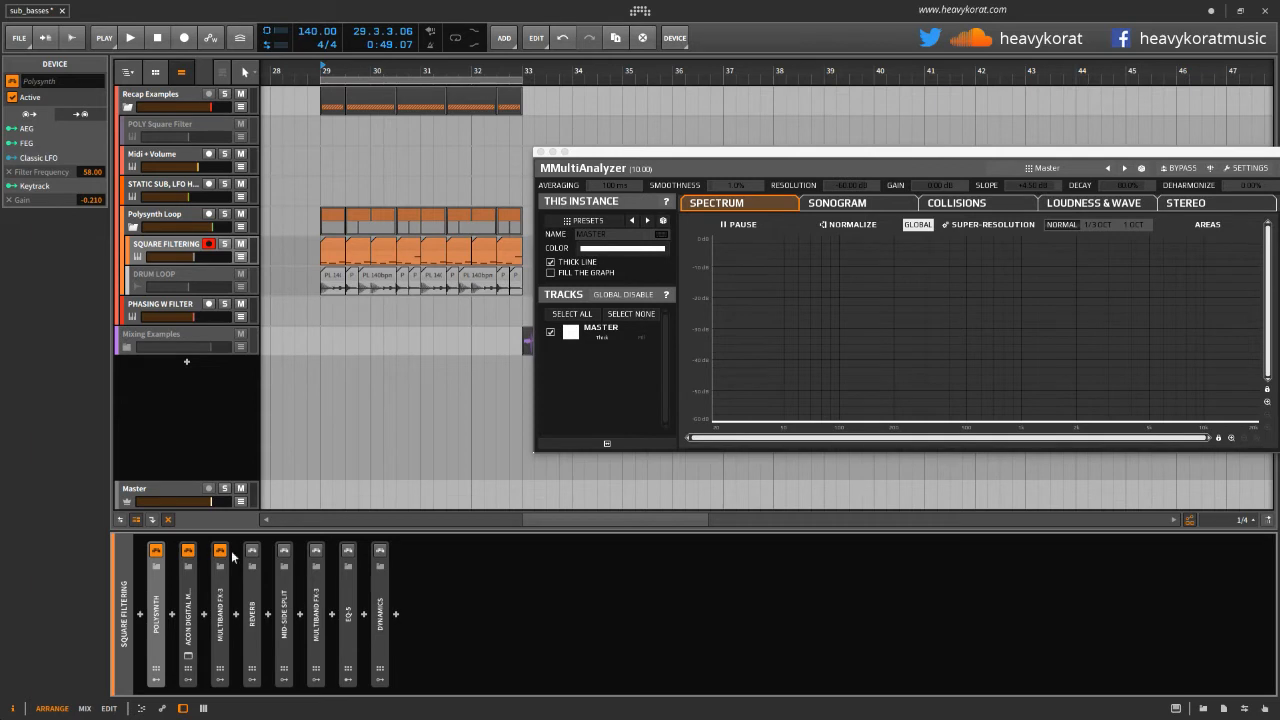
pyautogui.click(284, 551)
pyautogui.click(316, 551)
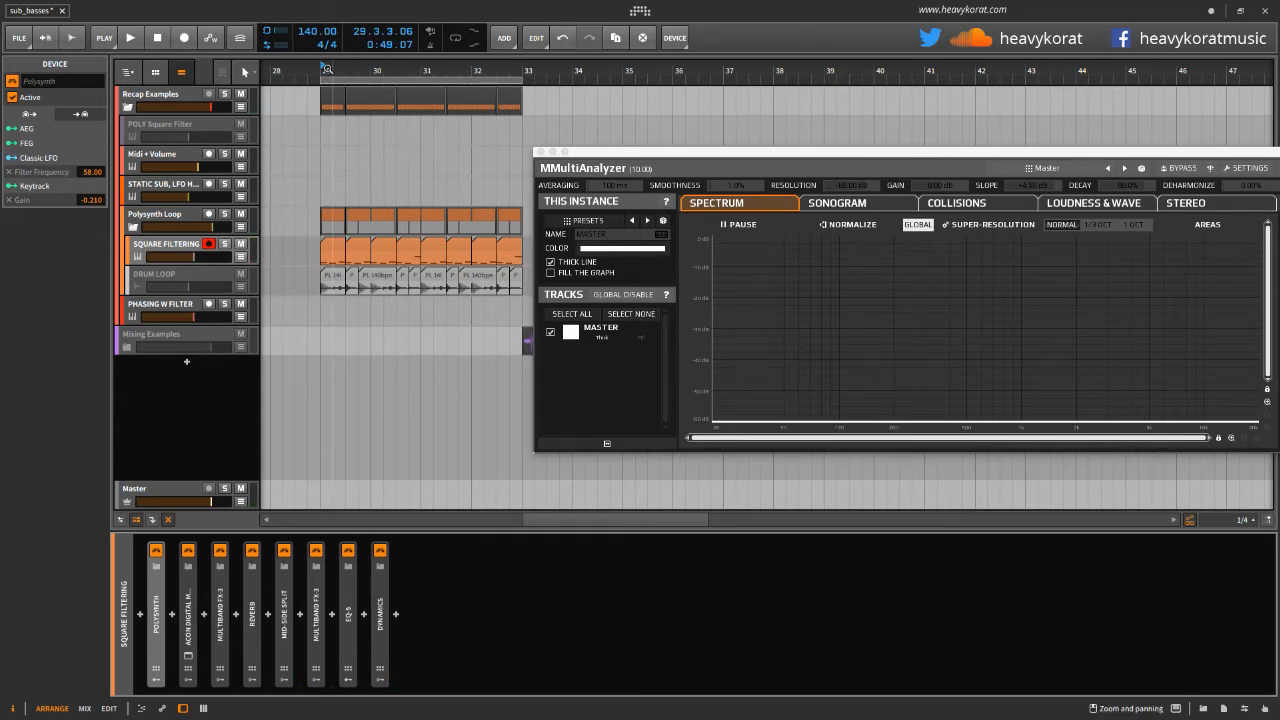
# Play the clips from bar 29 while inspecting the Mid-Side Split, second Multiband FX-3 and EQ-5, collapsing each again
pyautogui.click(322, 80)
pyautogui.scroll(-3, 349, 343)
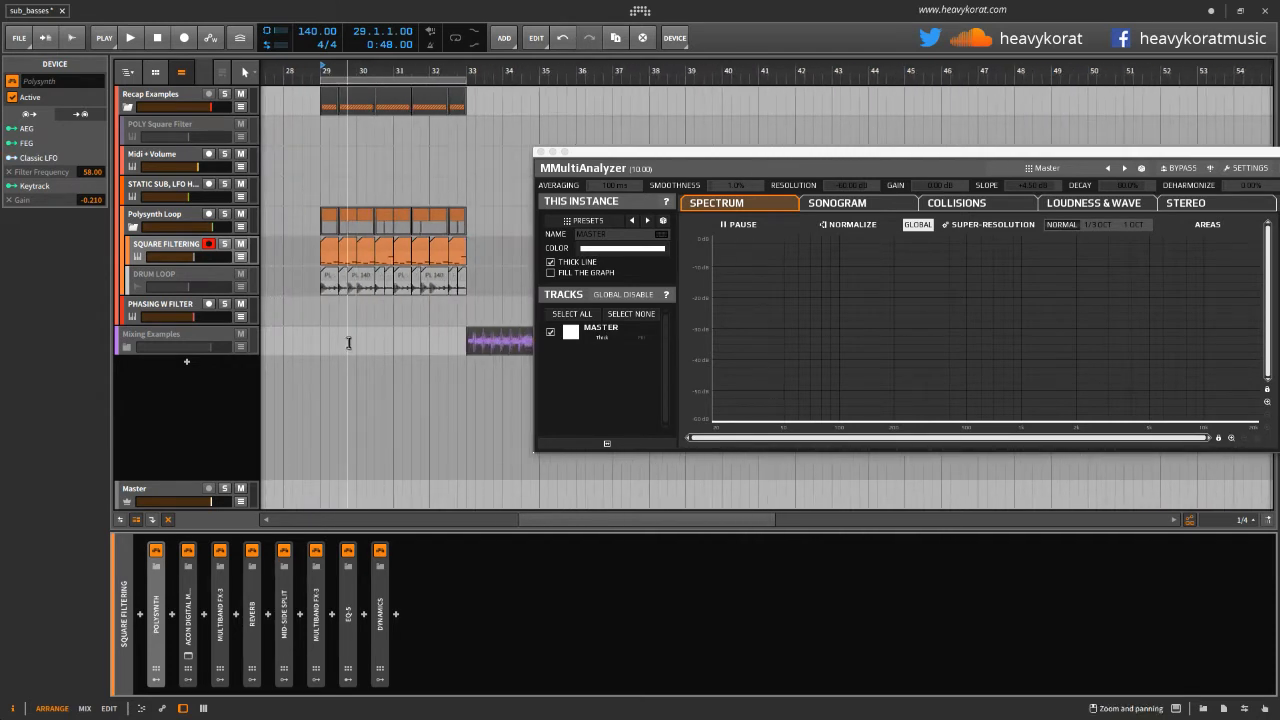
pyautogui.press('space')
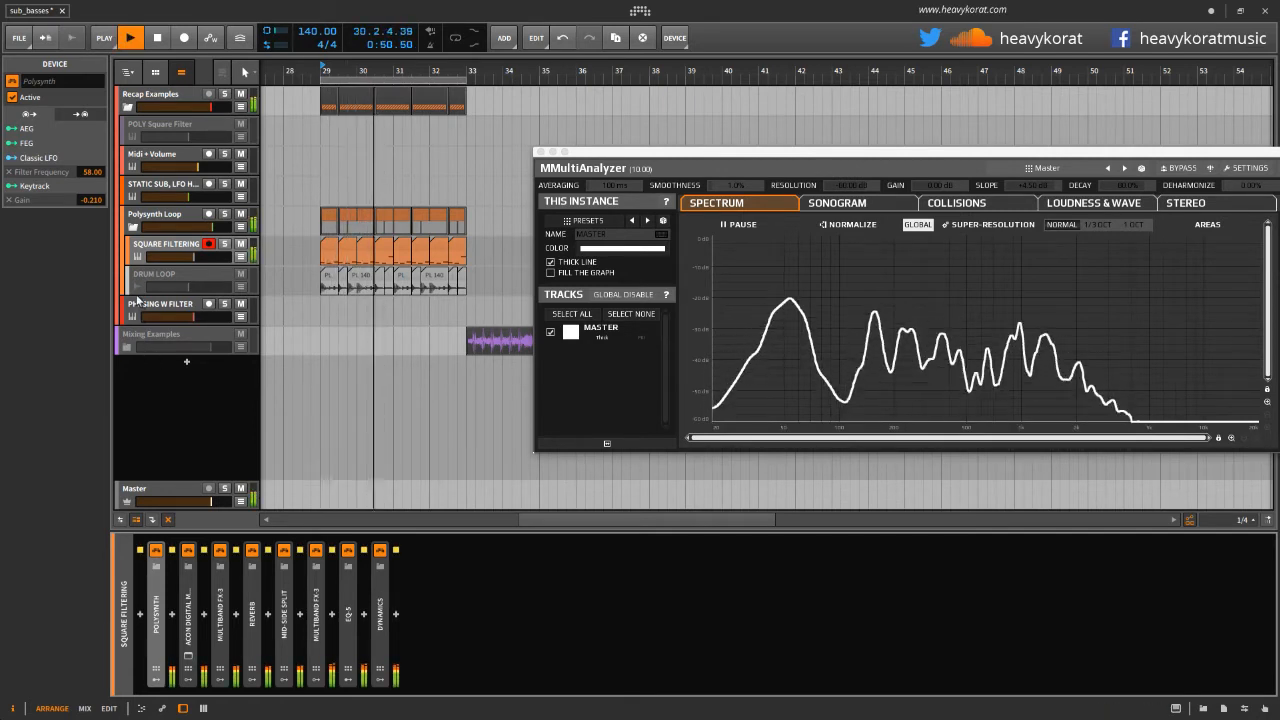
pyautogui.doubleClick(312, 596)
pyautogui.click(289, 596)
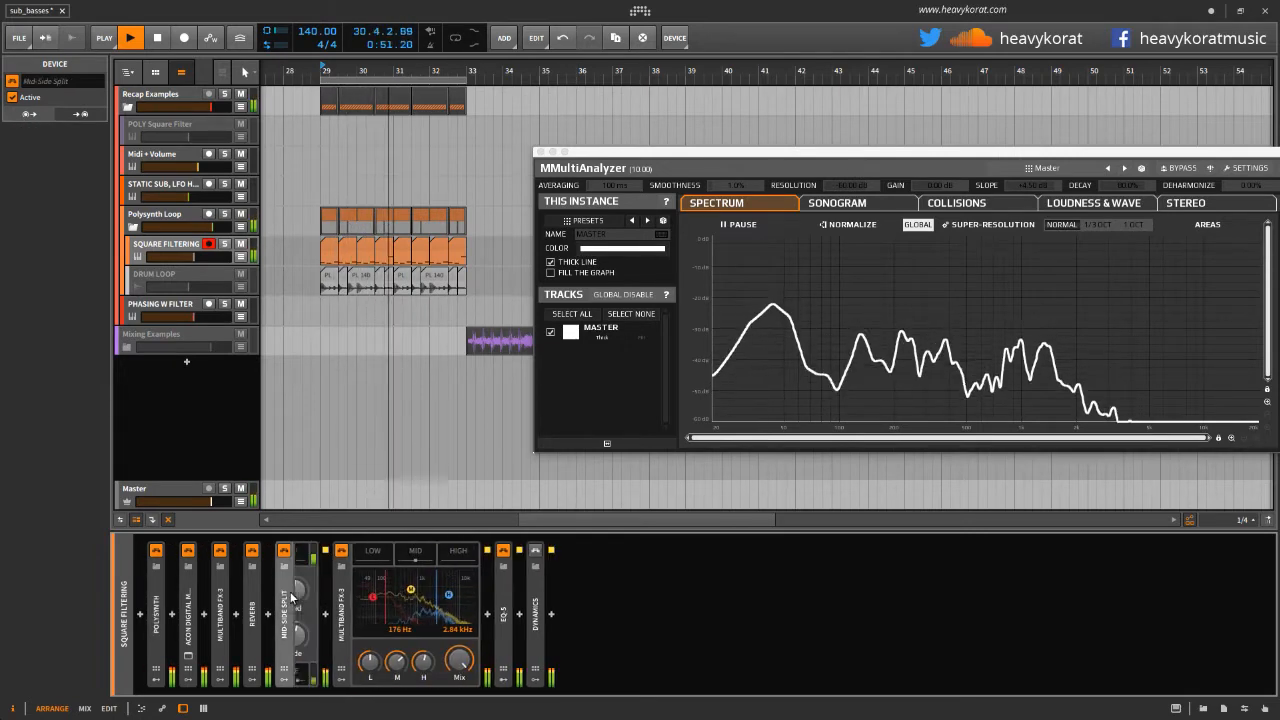
pyautogui.doubleClick(314, 598)
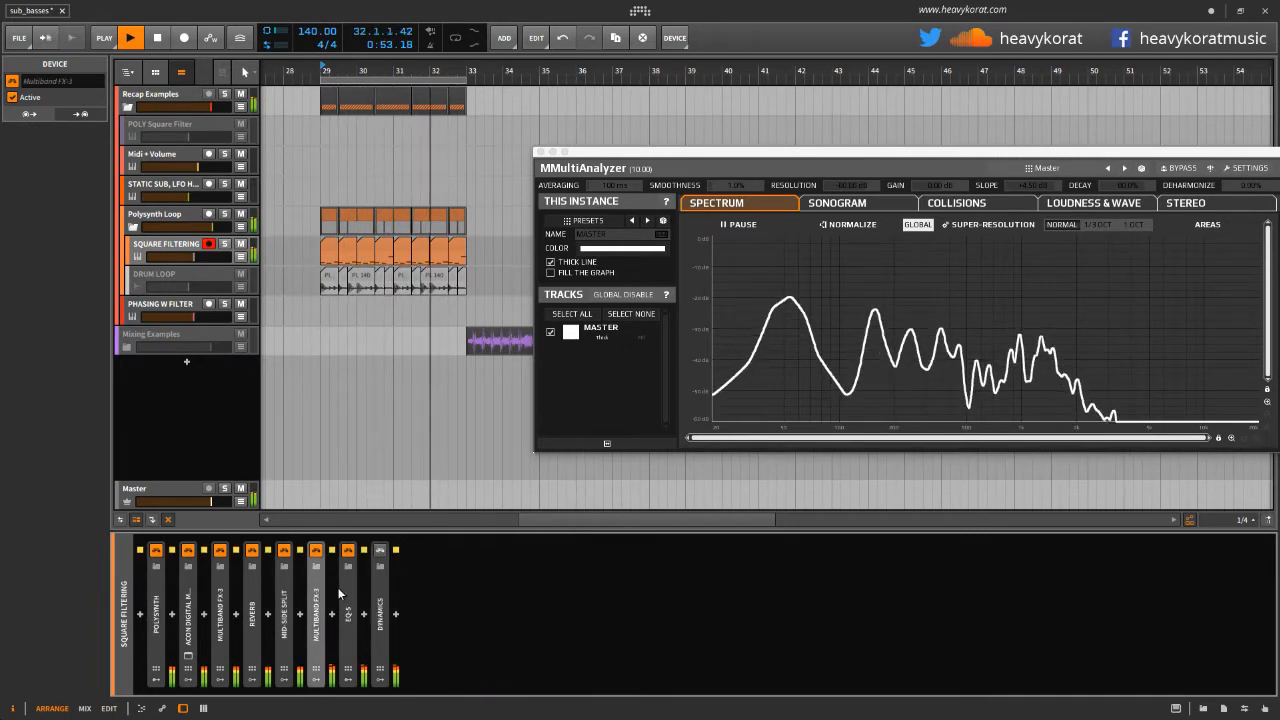
pyautogui.doubleClick(348, 595)
pyautogui.doubleClick(348, 593)
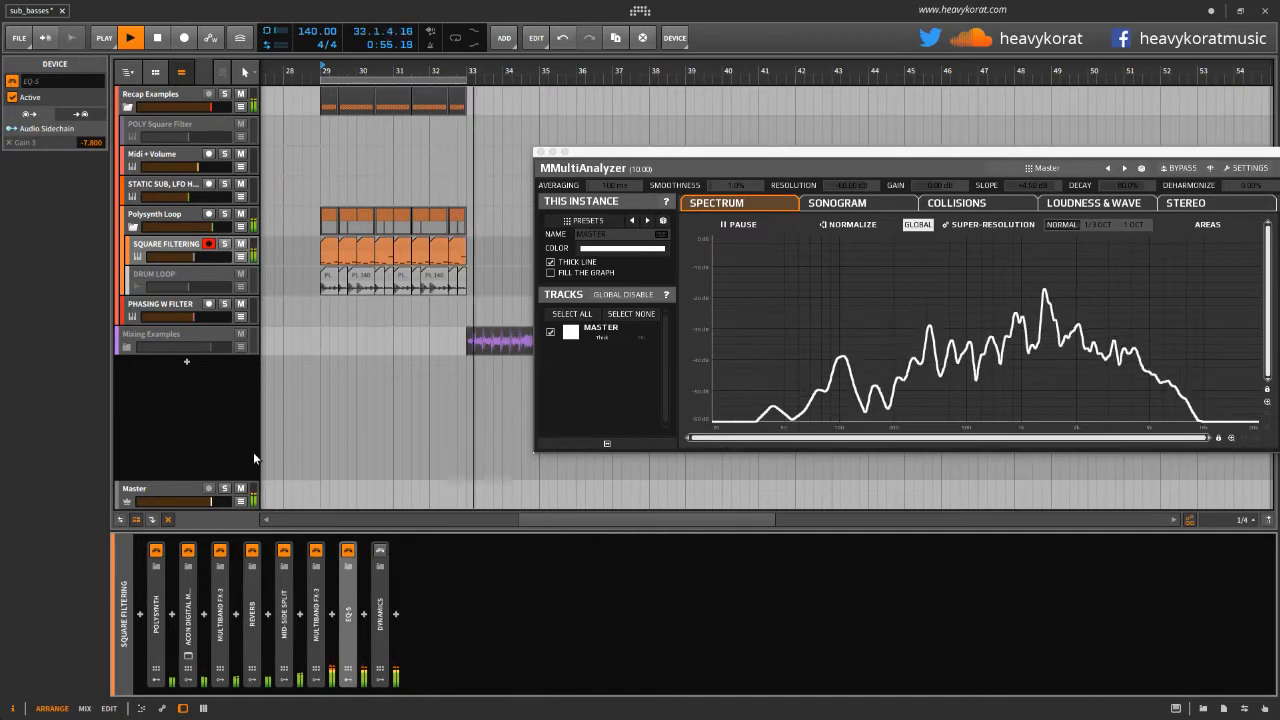
# Check the mixer during a short replay from bar 29, and reactivate Dynamics in the SQUARE FILTERING device chain
pyautogui.press('space')
pyautogui.press('m')
pyautogui.press('space')
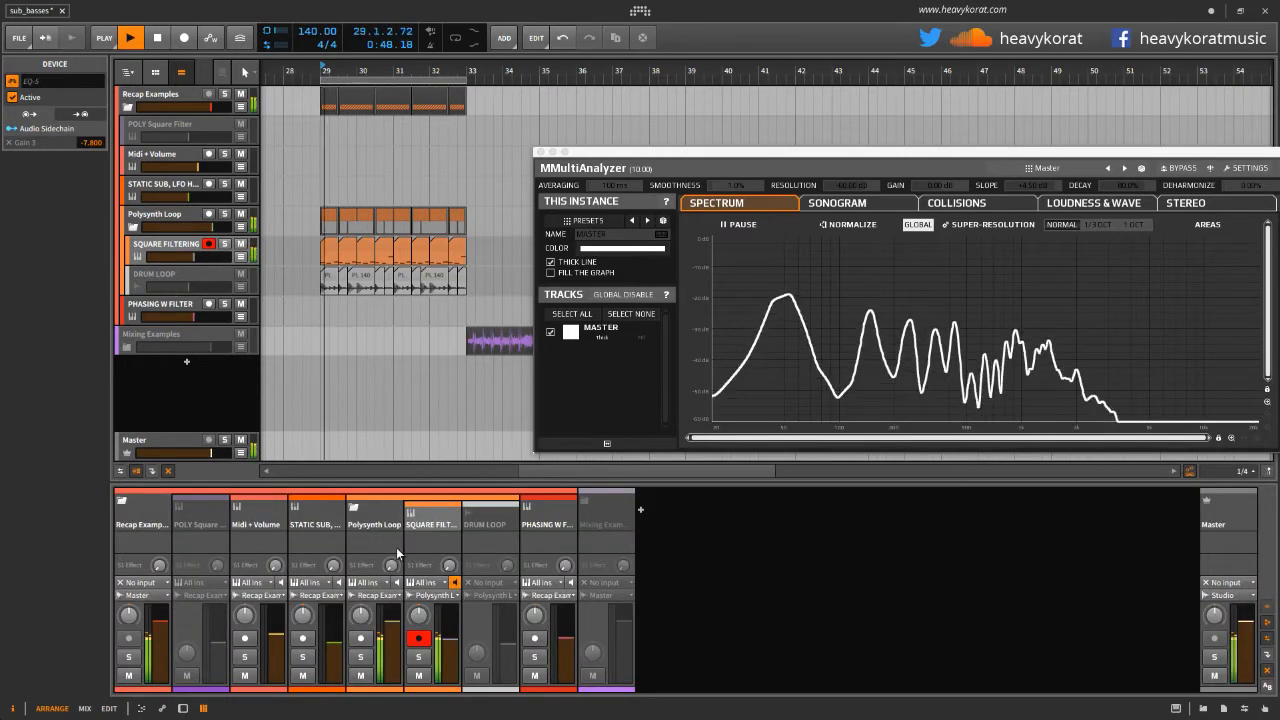
pyautogui.press('d')
pyautogui.press('space')
pyautogui.click(380, 551)
# Activate the DRUM LOOP track and play it together with the SQUARE FILTERING clips from bar 29
pyautogui.click(137, 277)
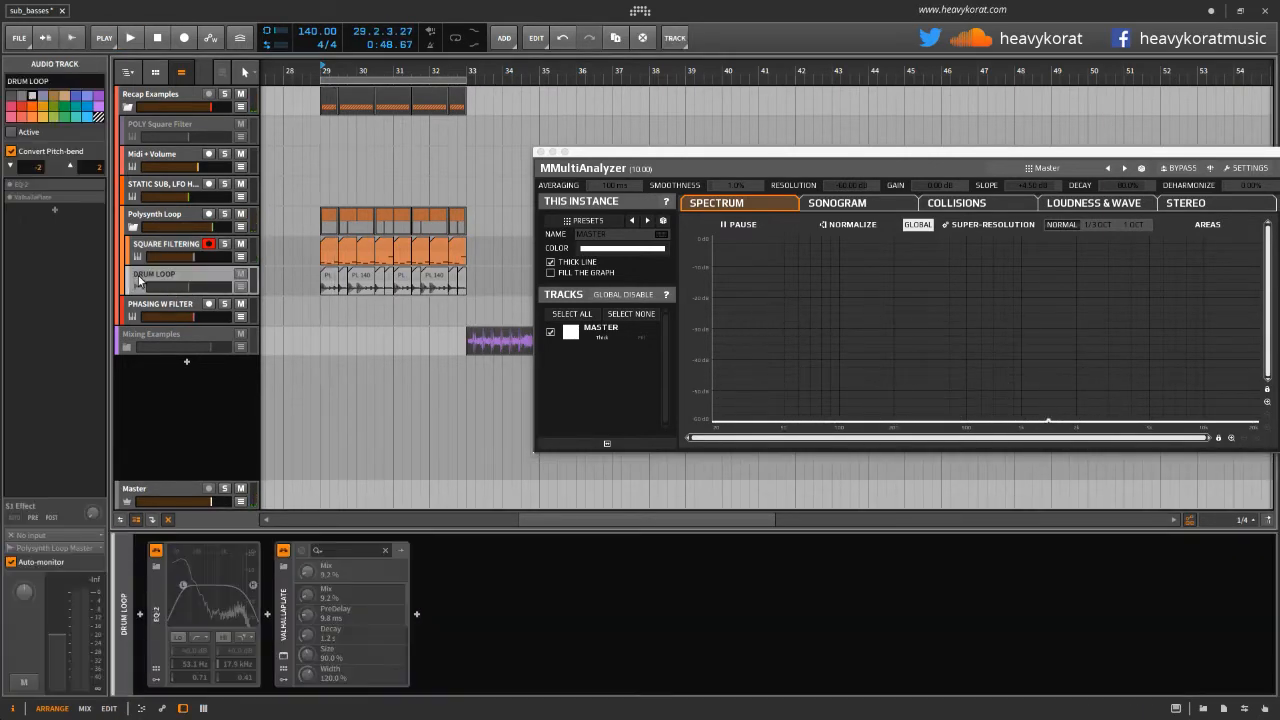
pyautogui.hotkey('alt', 'a')
pyautogui.press('space')
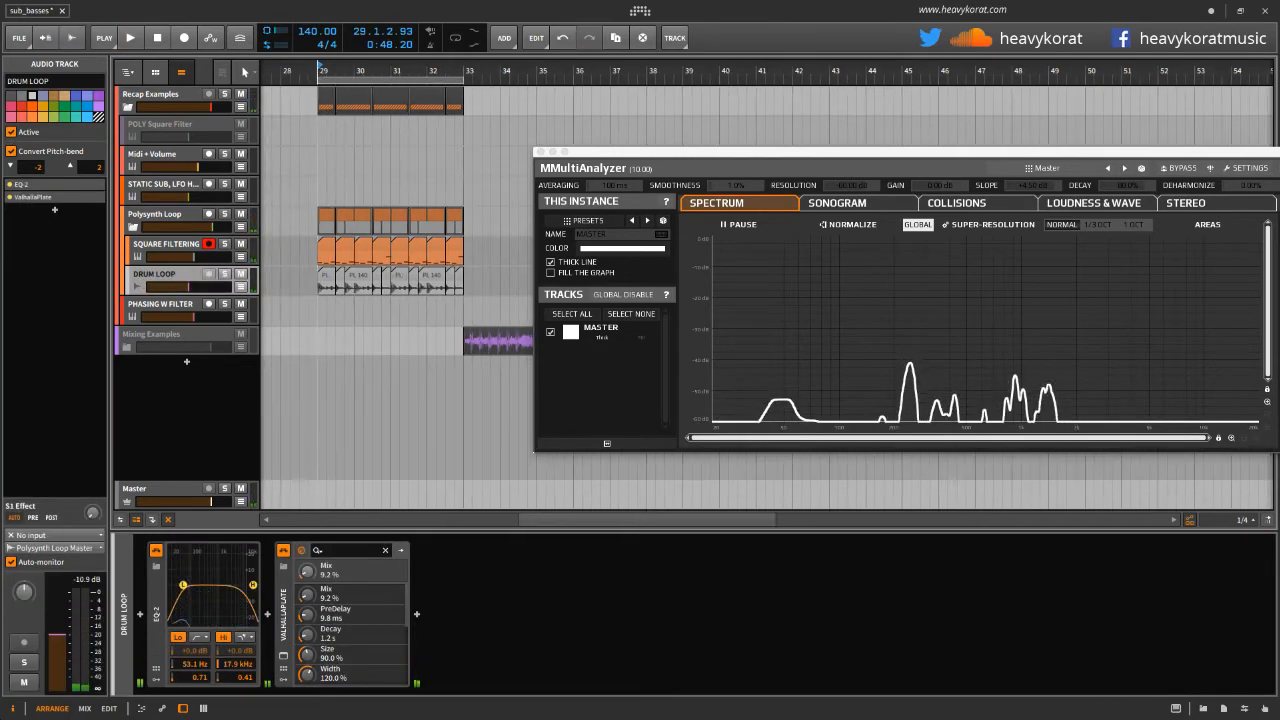
pyautogui.press('space')
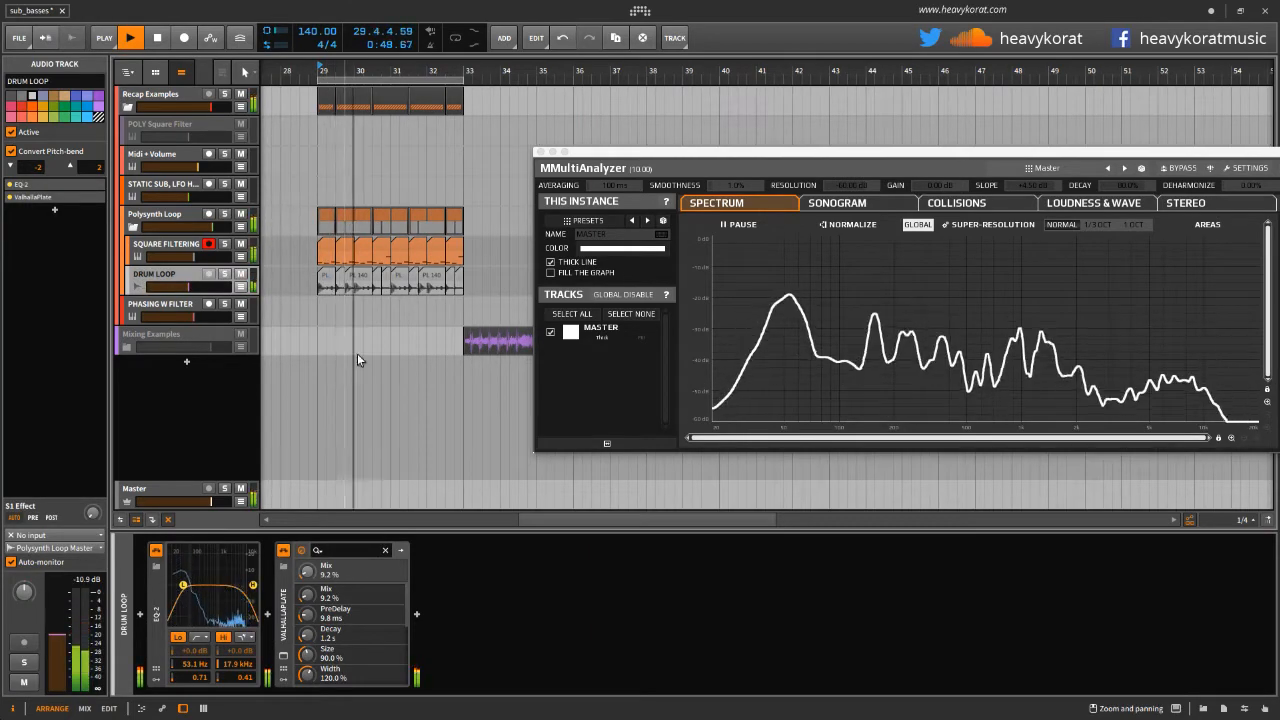
pyautogui.moveTo(426, 350)
pyautogui.mouseDown()
pyautogui.moveTo(384, 343)
pyautogui.moveTo(406, 342)
pyautogui.mouseUp()
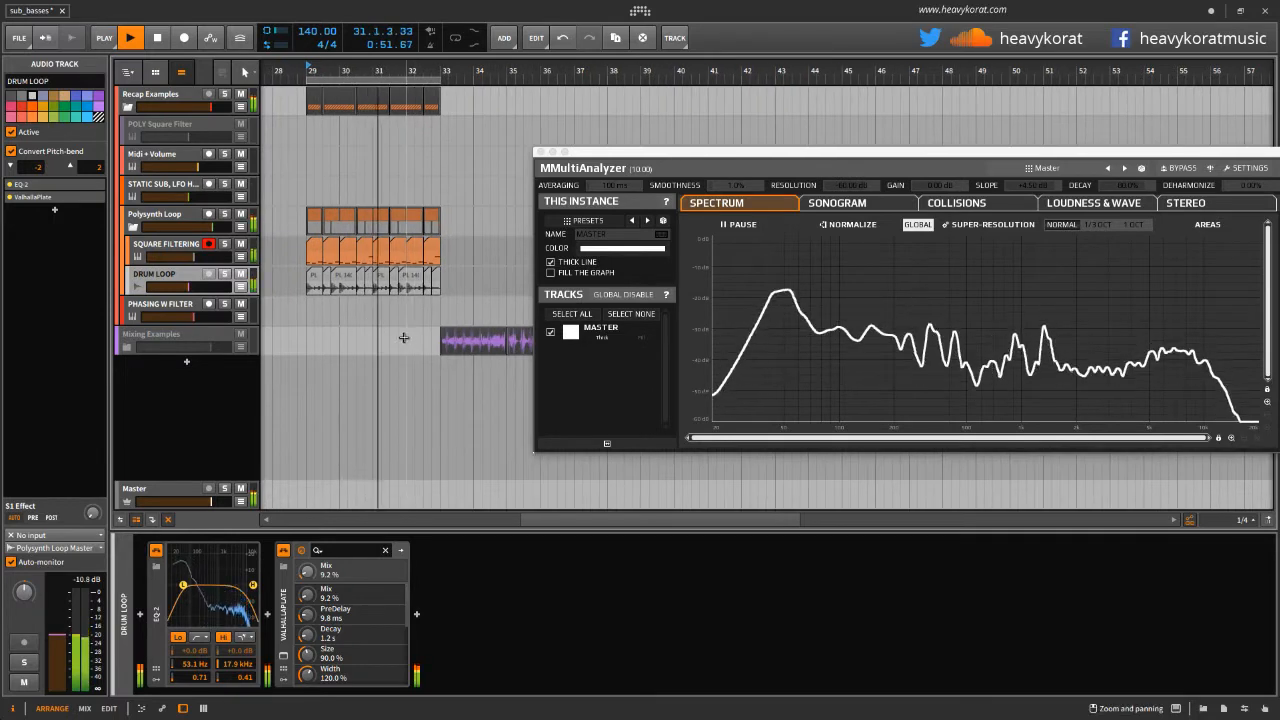
# Turn on arranger looping and return the stopped playhead to bar 29 with the SQUARE FILTERING track selected
pyautogui.click(457, 38)
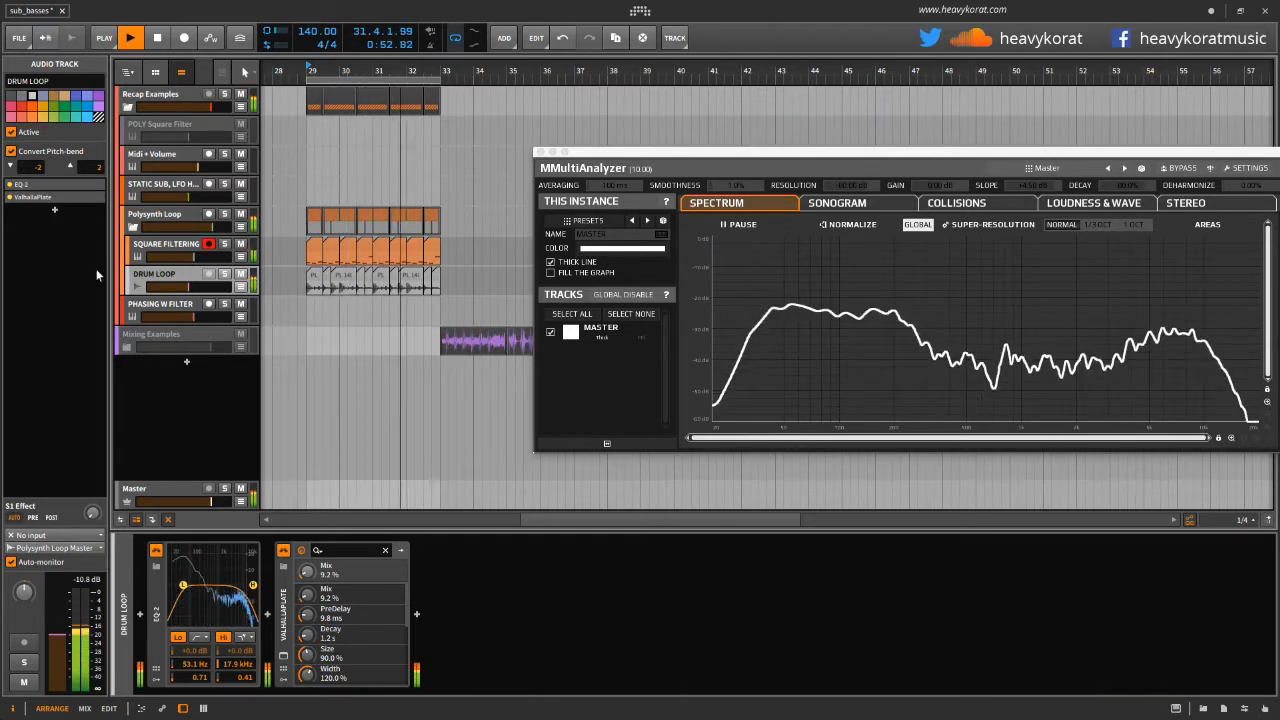
pyautogui.click(141, 256)
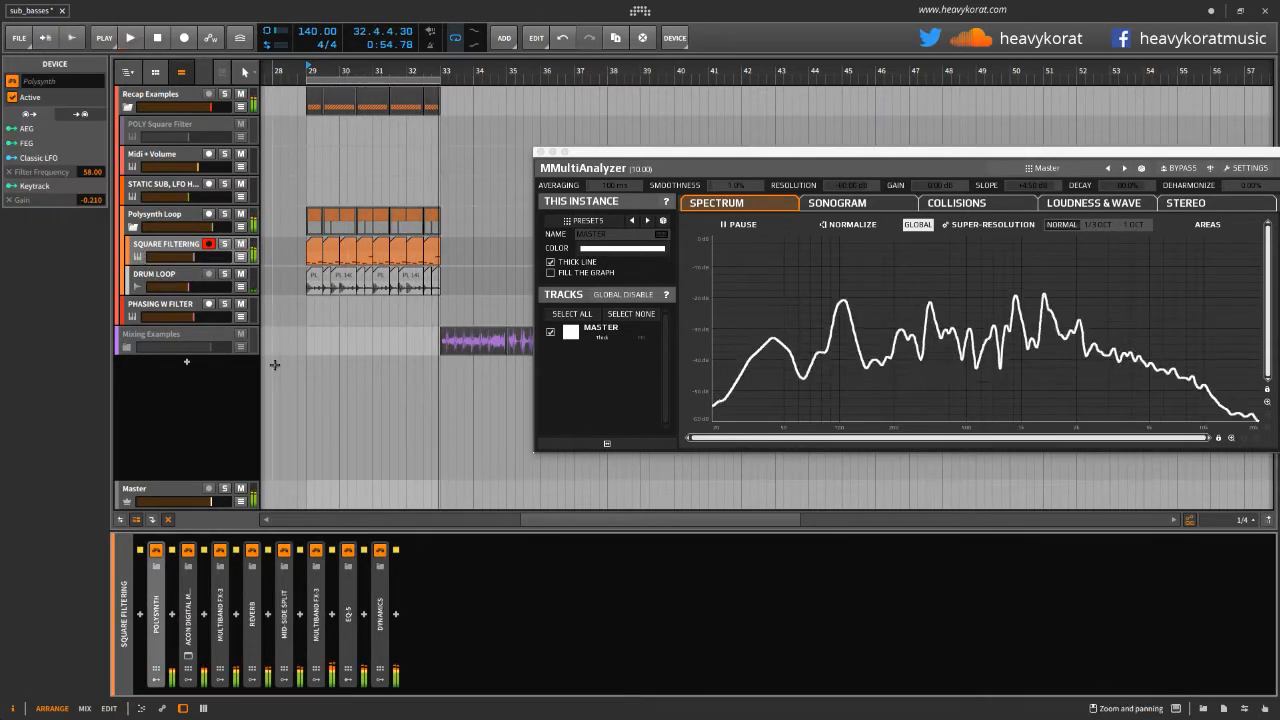
pyautogui.press('space')
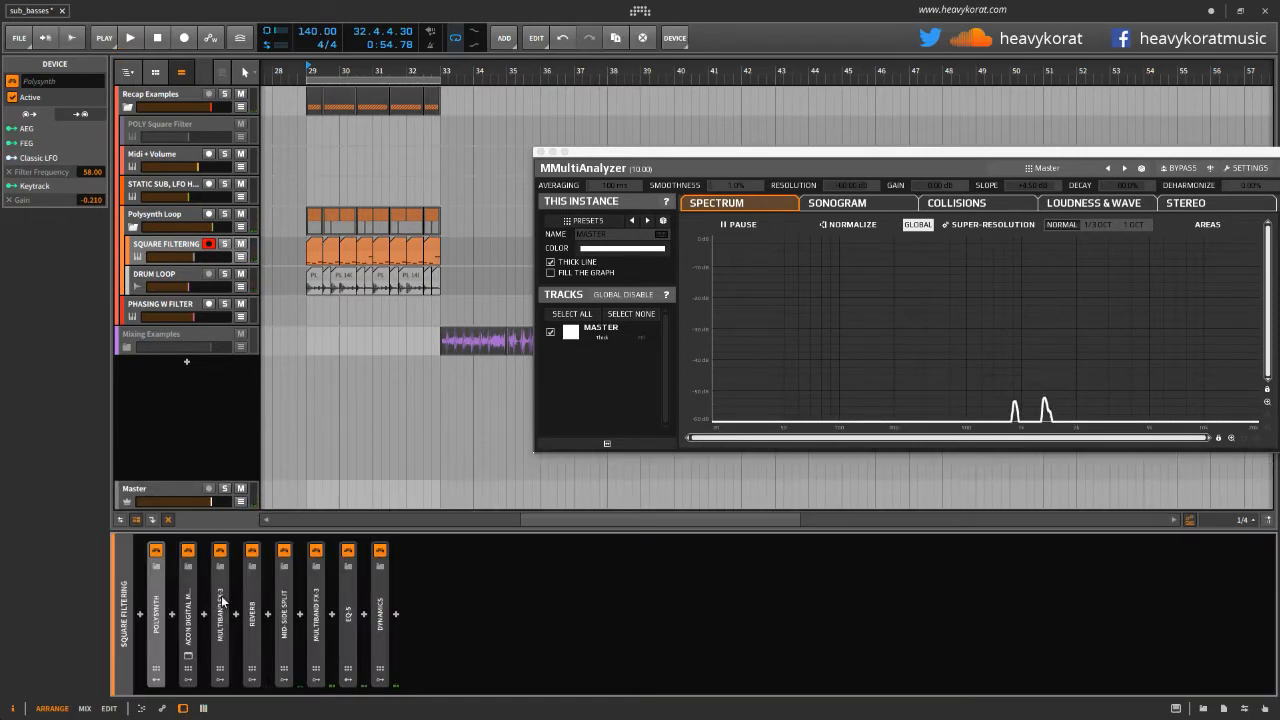
pyautogui.click(311, 68)
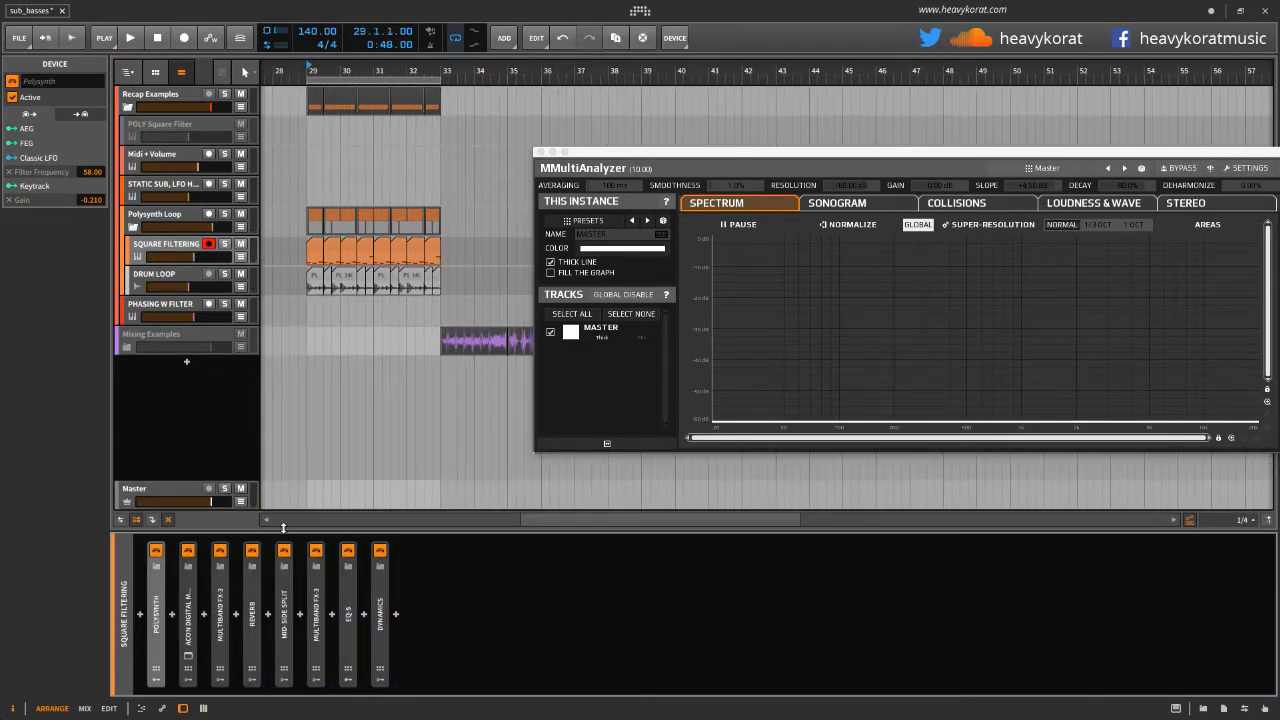
# Expand the Reverb, first Multiband FX-3 and Acon Digital Multiply devices, with the Multiply plugin window open beside the analyzer
pyautogui.click(250, 590)
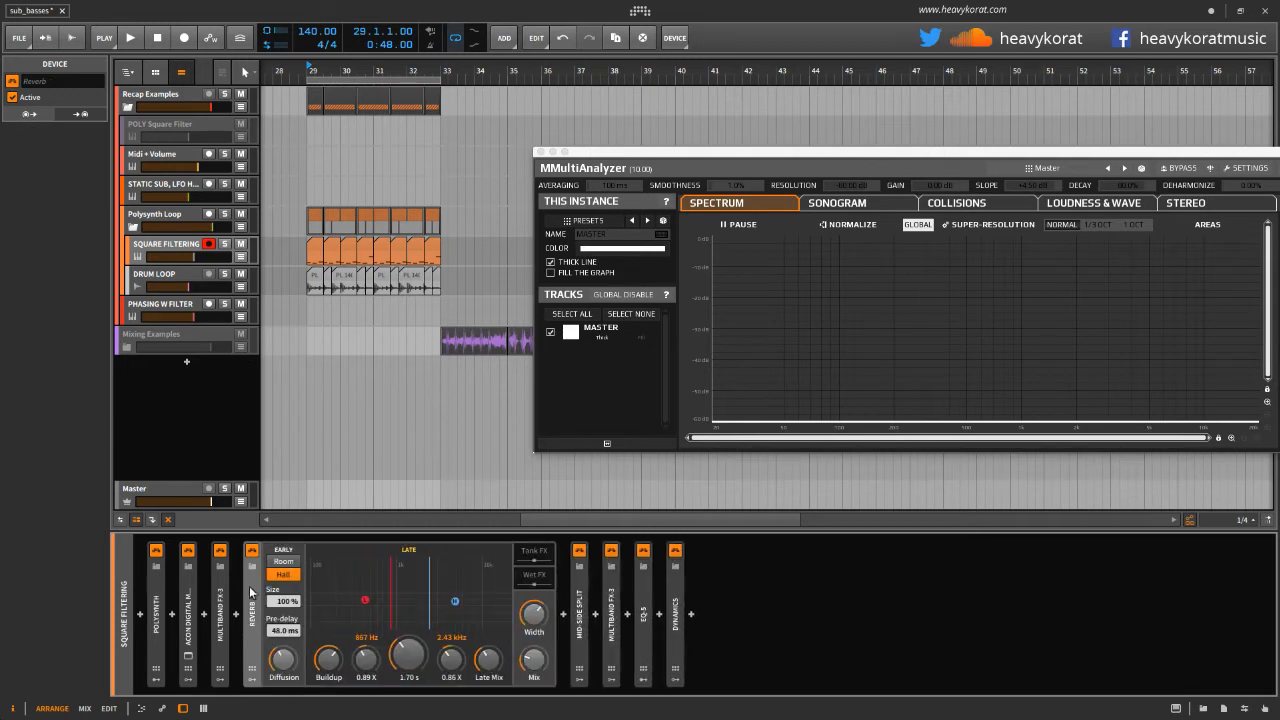
pyautogui.click(219, 600)
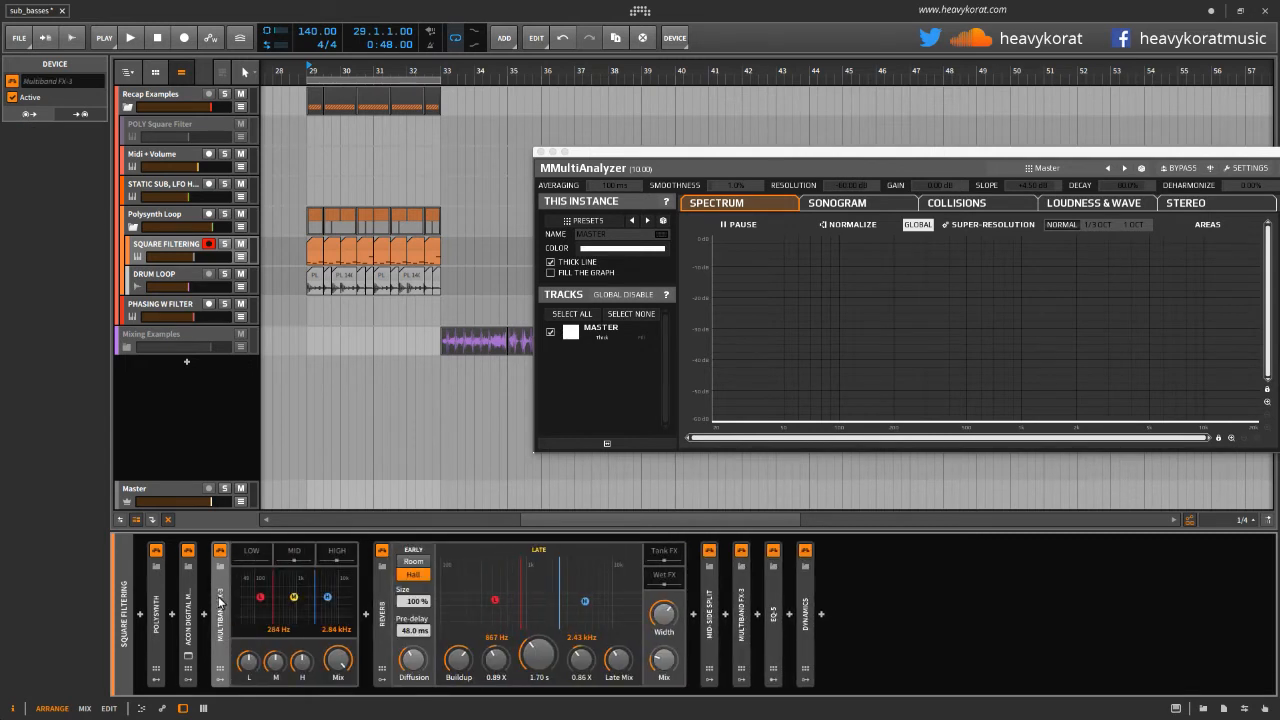
pyautogui.click(188, 604)
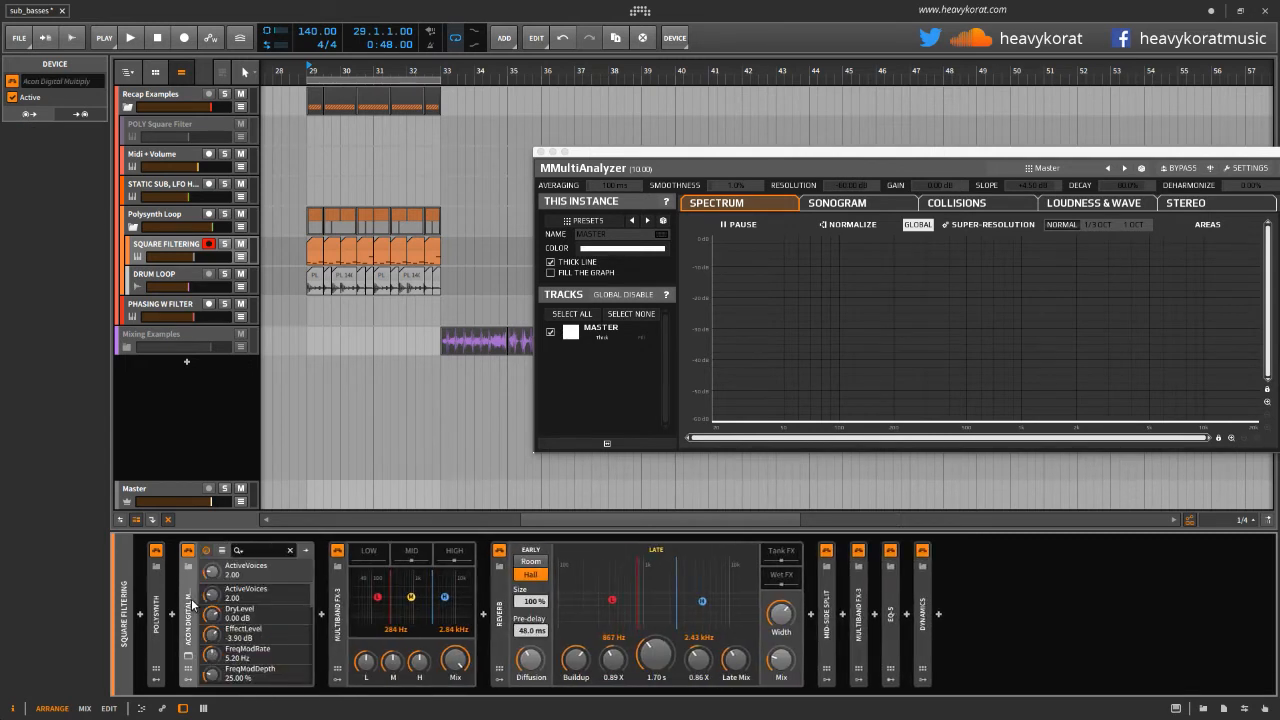
pyautogui.click(188, 658)
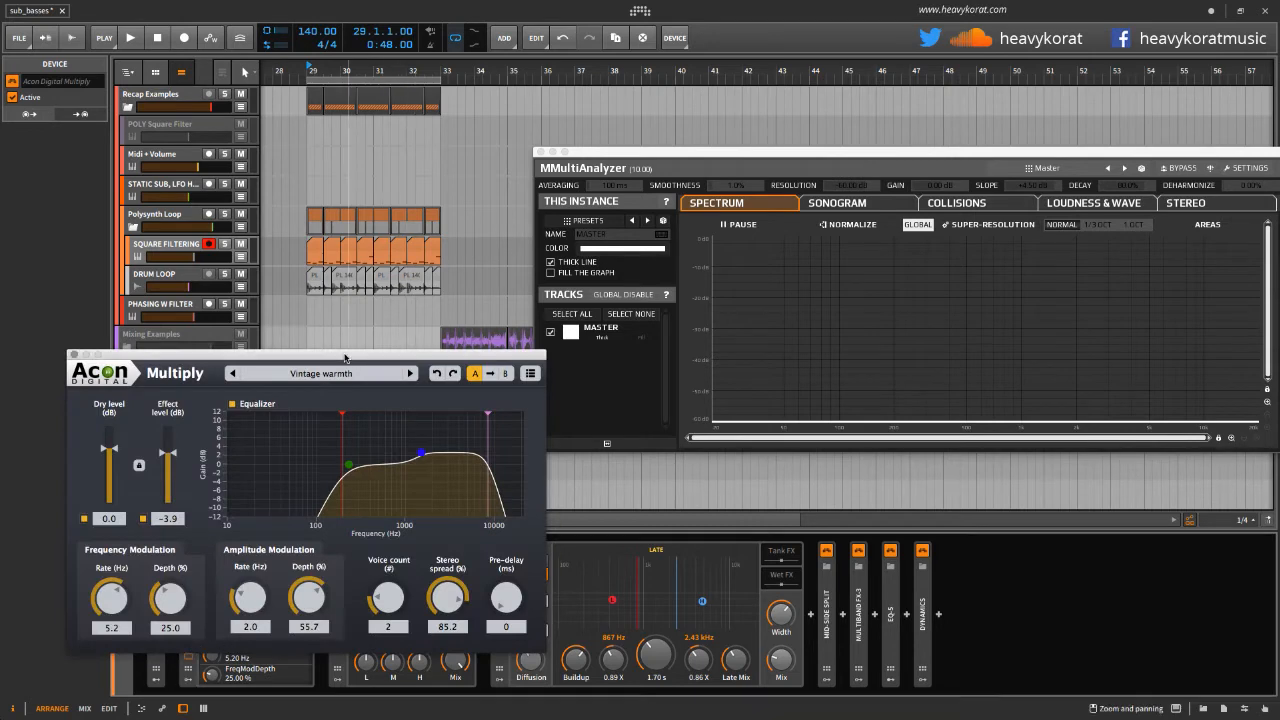
pyautogui.moveTo(341, 352); pyautogui.dragTo(438, 176)
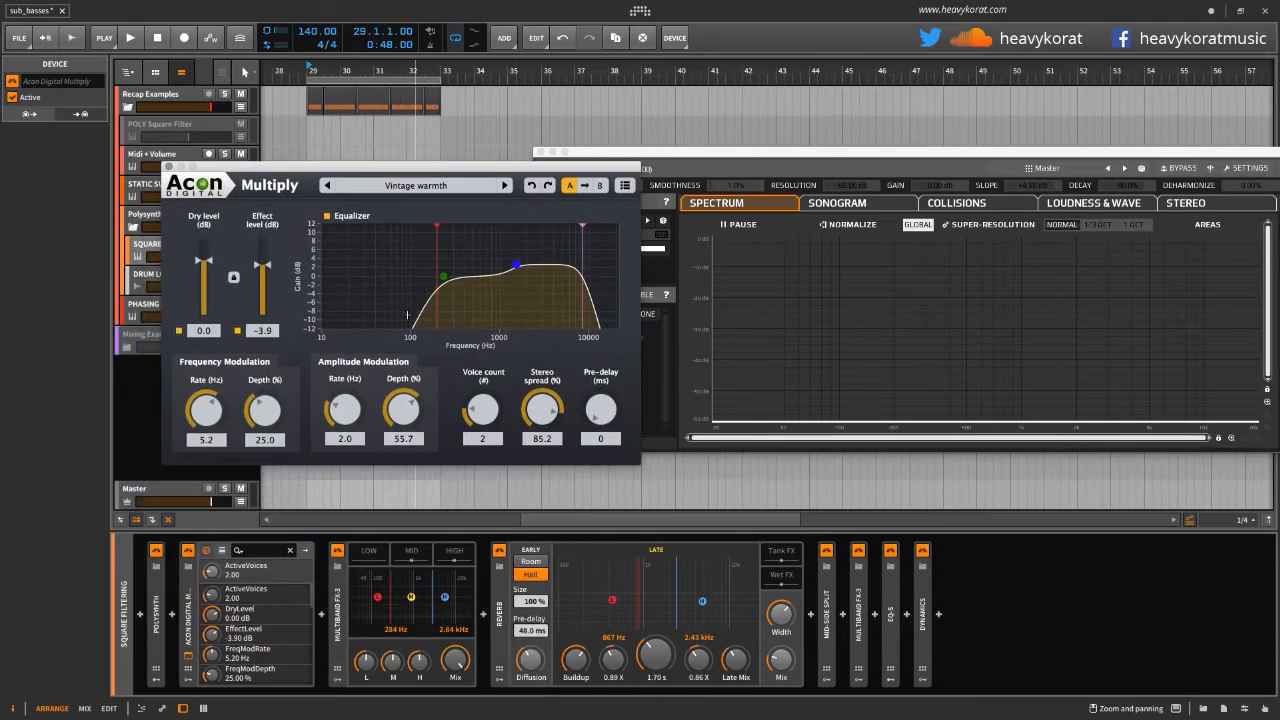
# Inspect the mid-band effects chain of the first Multiband FX-3 and collapse the device
pyautogui.click(411, 560)
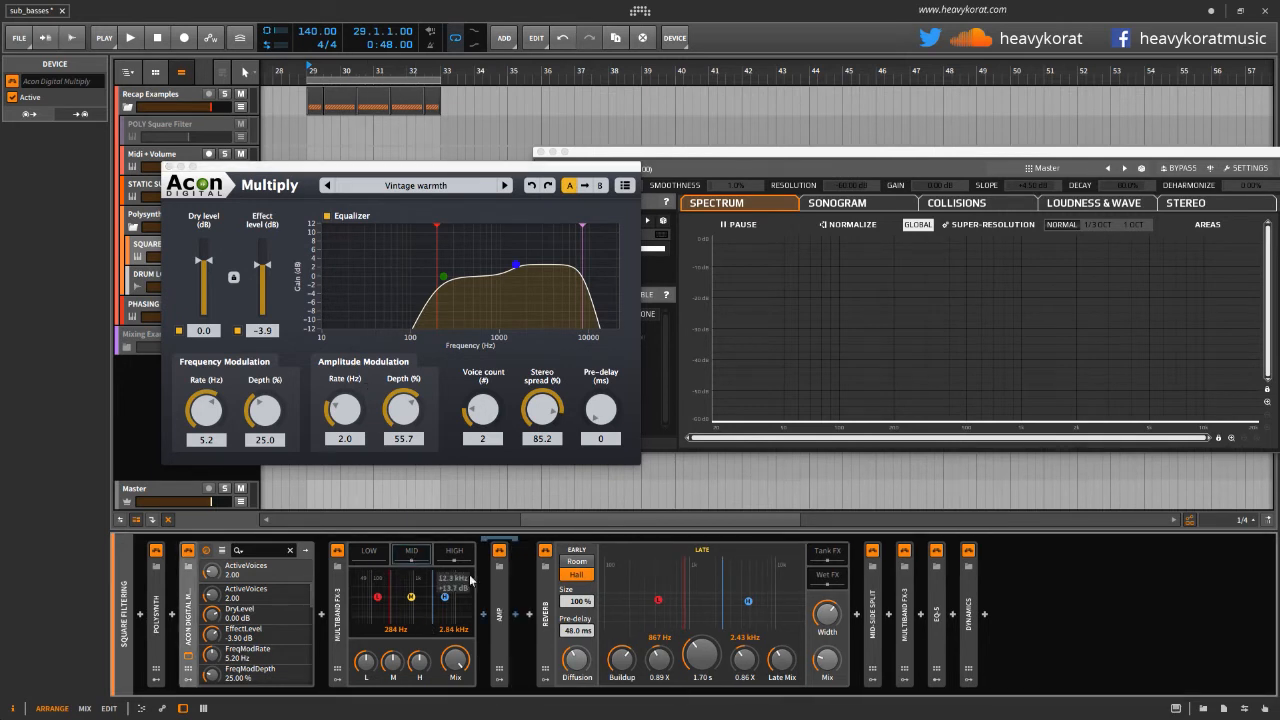
pyautogui.click(455, 554)
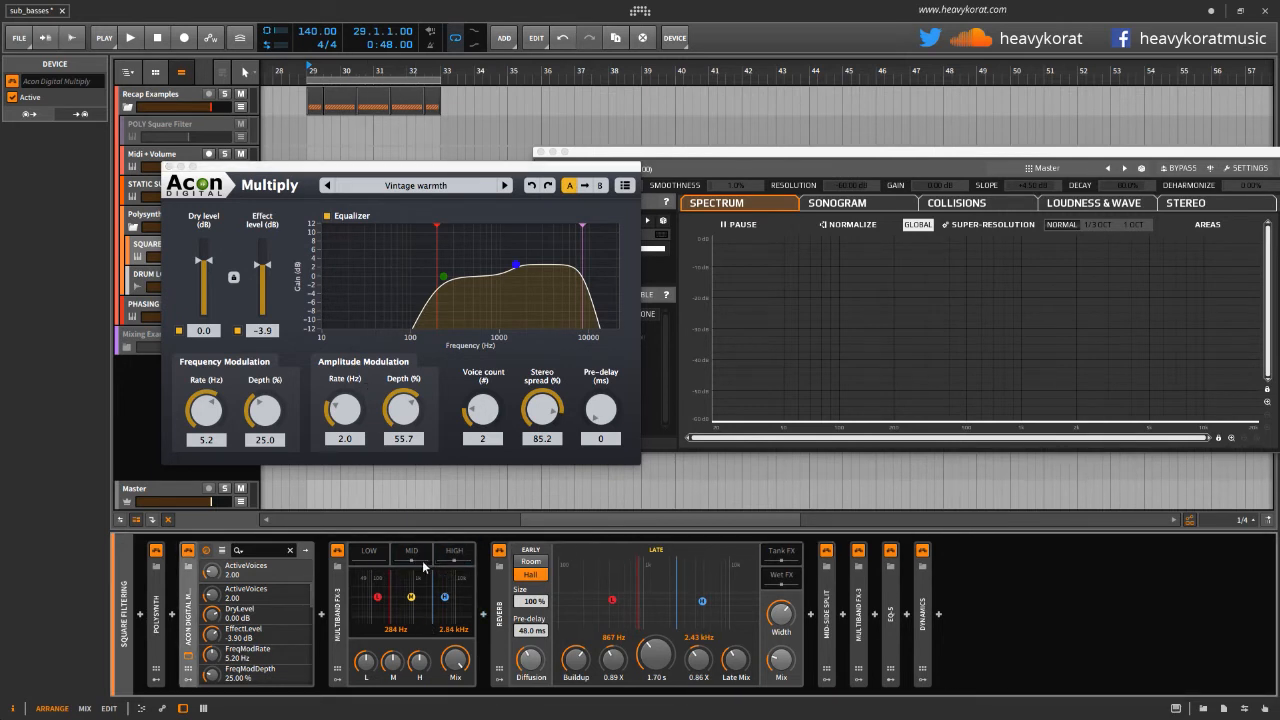
pyautogui.doubleClick(342, 604)
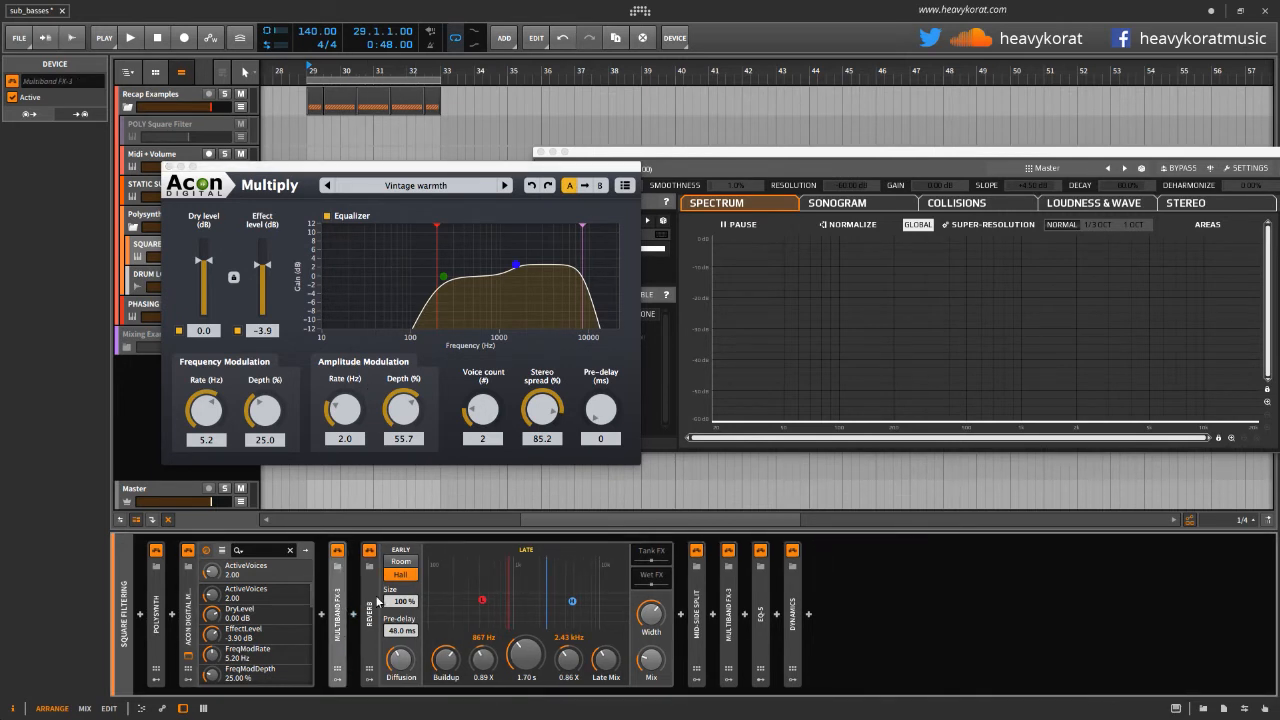
# Inspect the EQ-2 in the Reverb's Wet FX chain and collapse it
pyautogui.click(646, 578)
pyautogui.doubleClick(695, 610)
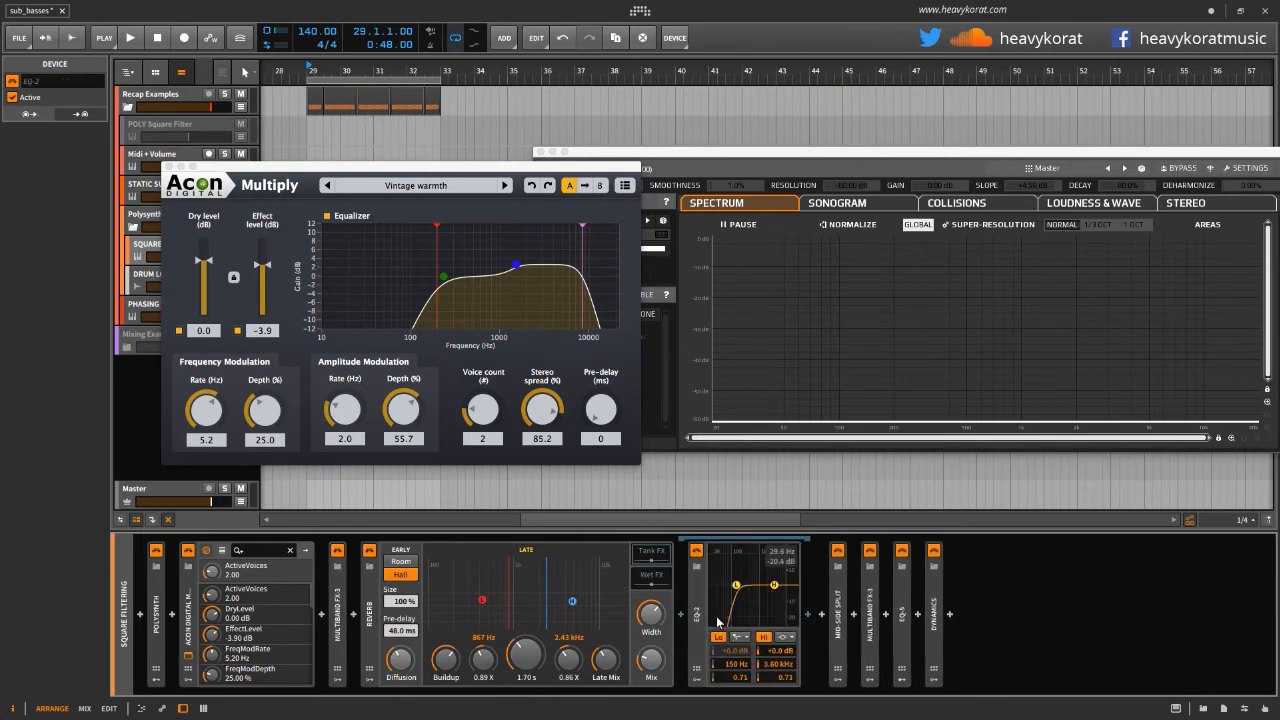
pyautogui.doubleClick(697, 600)
# Examine the Side chain of the Mid-Side Split, including its EQ-2, and the mid band of the second Multiband FX-3
pyautogui.doubleClick(742, 603)
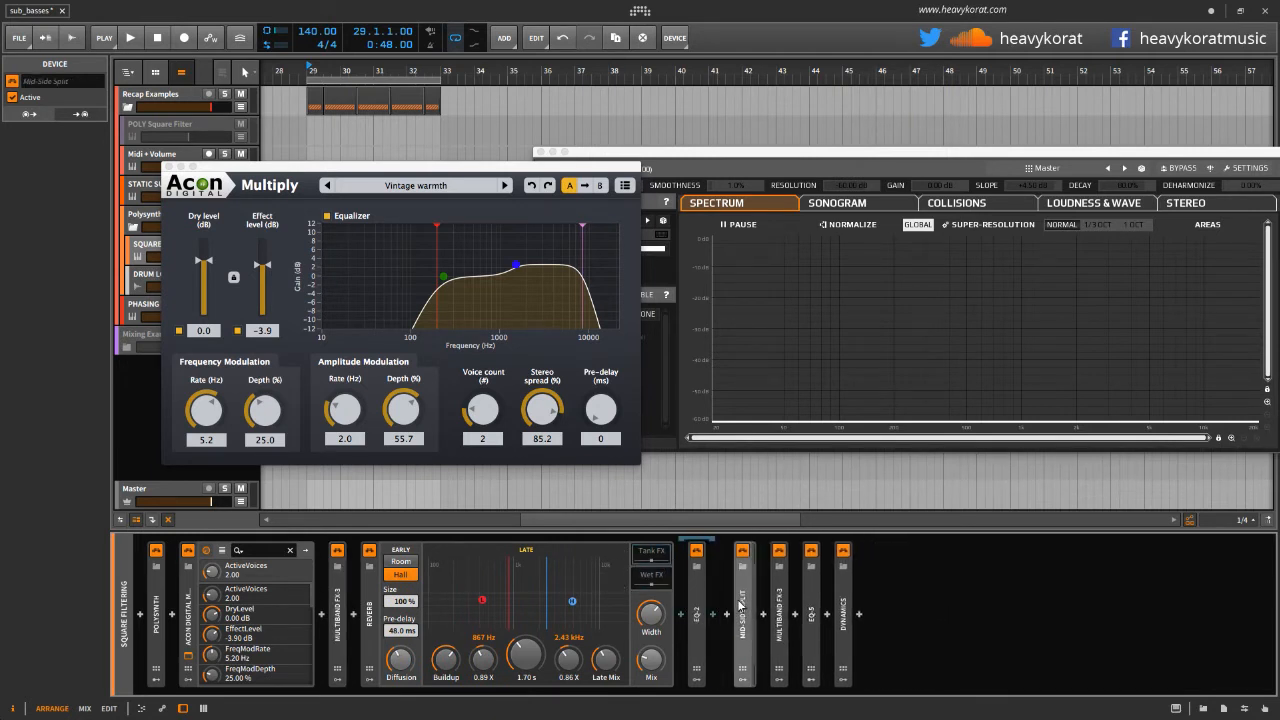
pyautogui.doubleClick(826, 615)
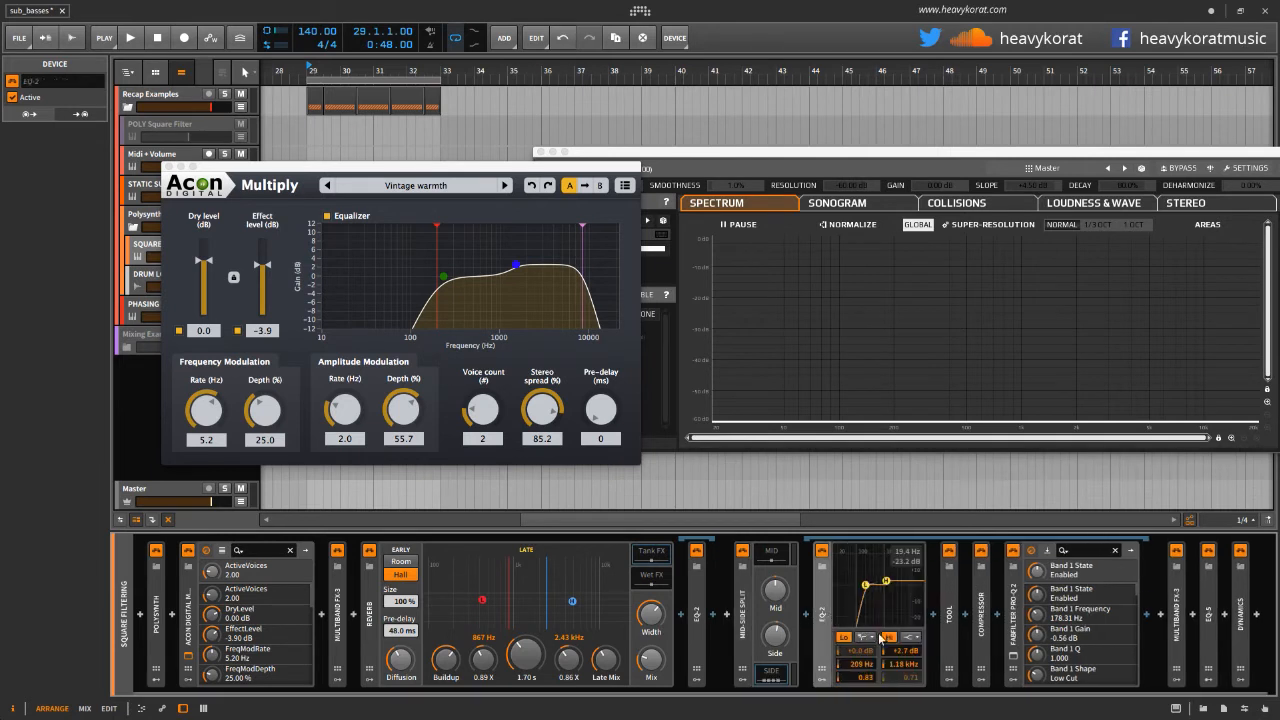
pyautogui.doubleClick(1176, 610)
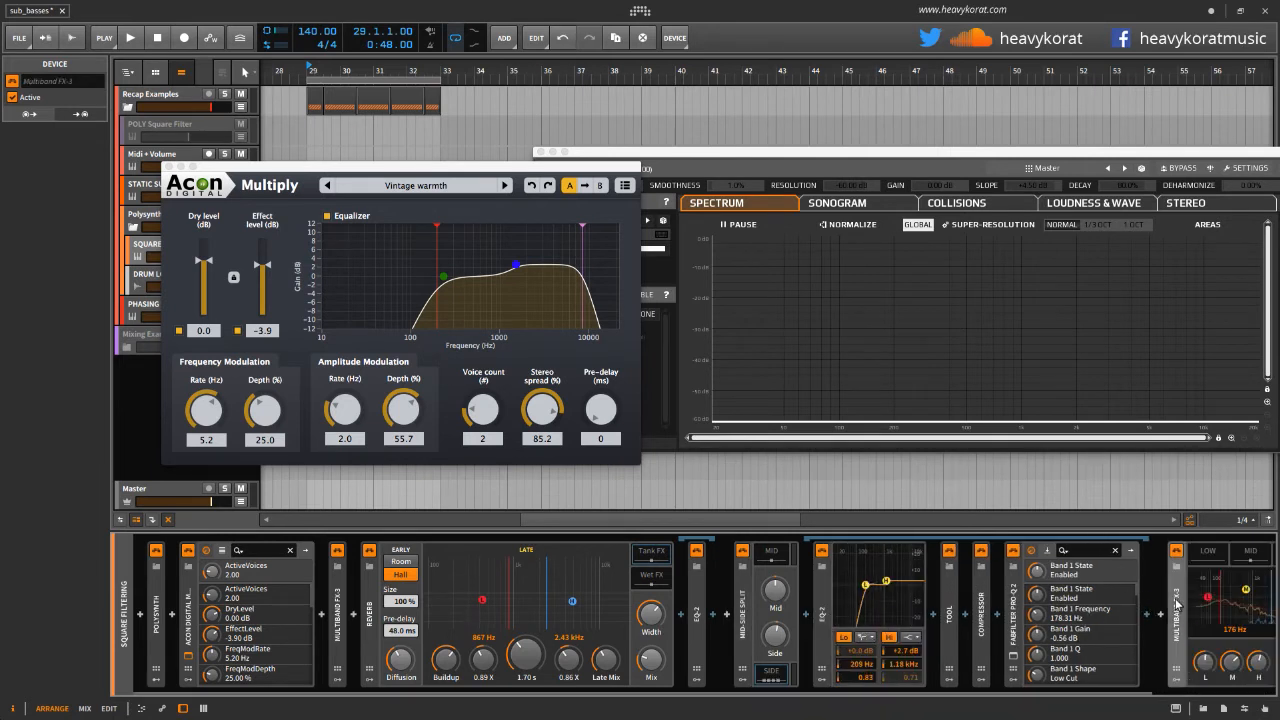
pyautogui.scroll(-3, 1234, 676)
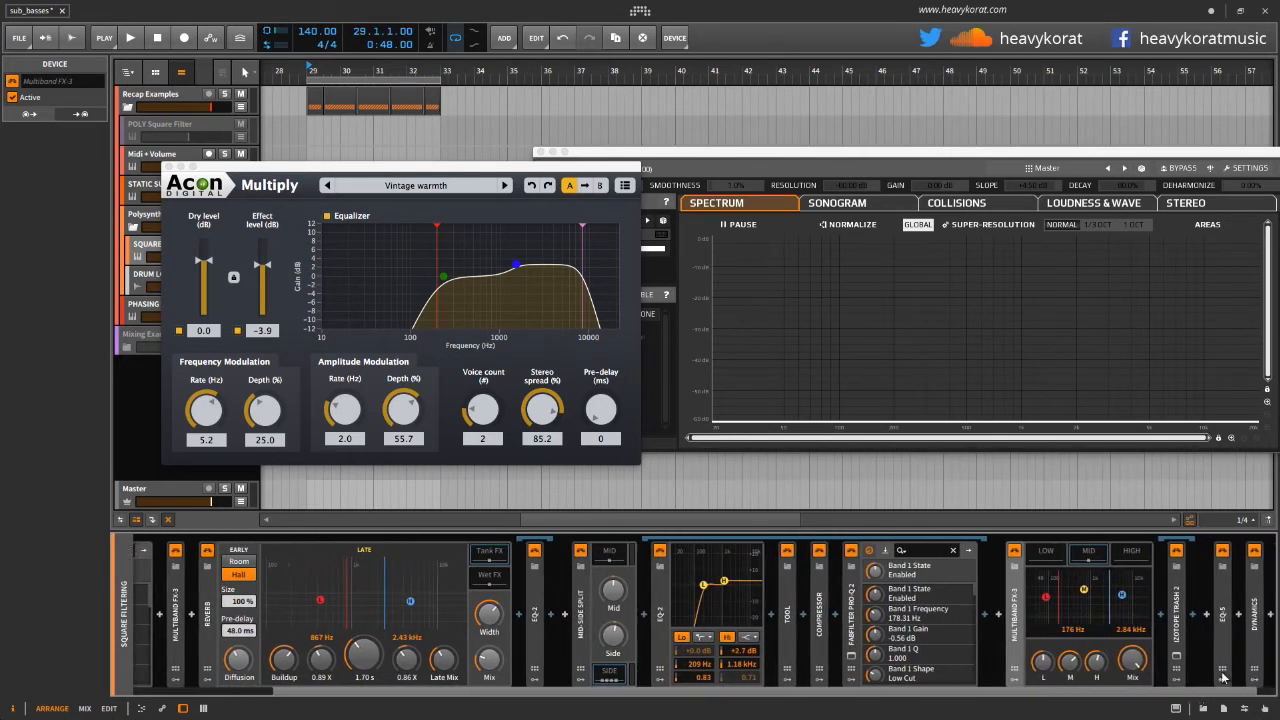
pyautogui.scroll(3, 1233, 675)
# Close the Multiply plugin window and move the MMultiAnalyzer window below the Polysynth Loop tracks
pyautogui.click(950, 235)
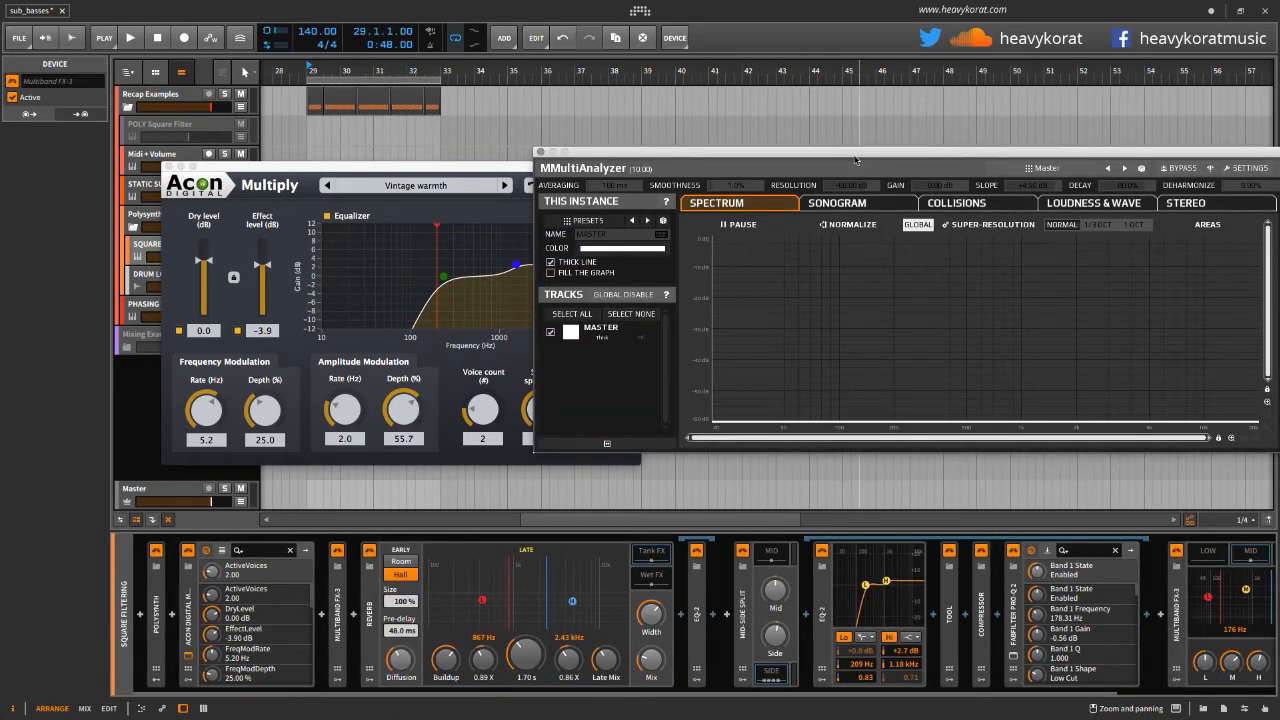
pyautogui.moveTo(858, 154); pyautogui.dragTo(643, 287)
pyautogui.click(170, 167)
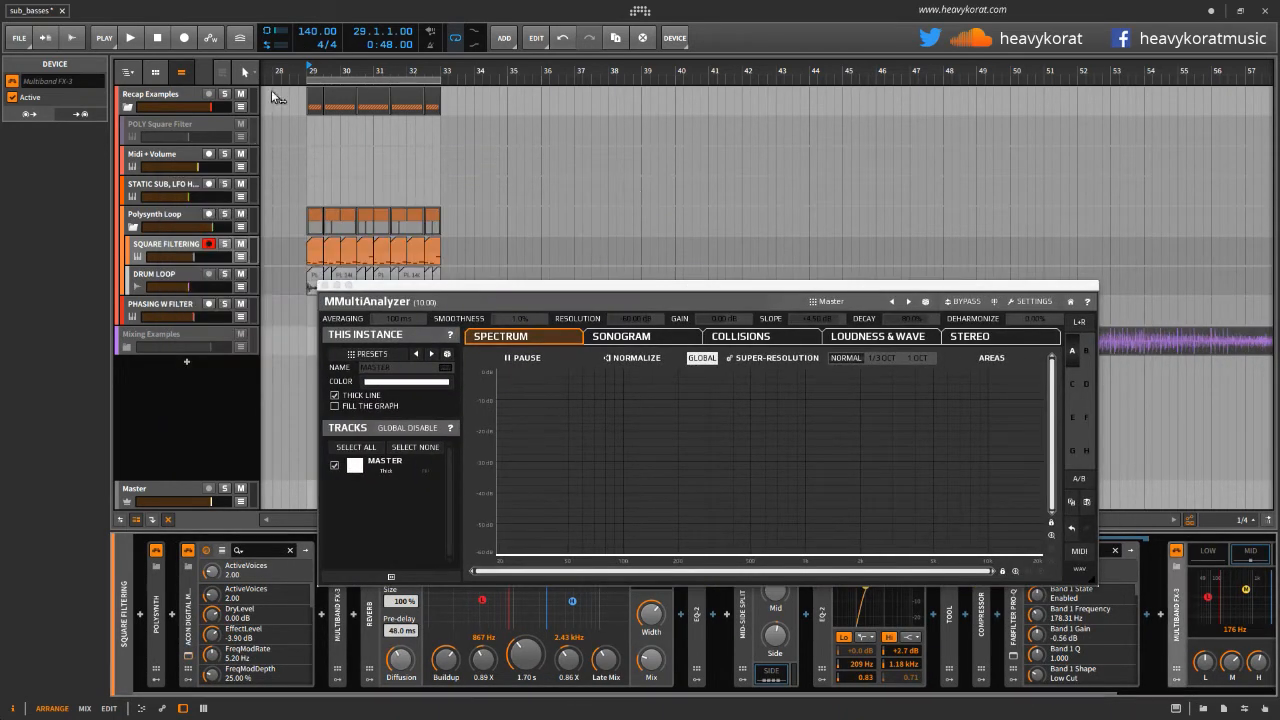
pyautogui.moveTo(483, 290); pyautogui.dragTo(469, 329)
# Play the loop with the MMultiAnalyzer channel mode set to Mid & zero Side, and stop playback
pyautogui.press('space')
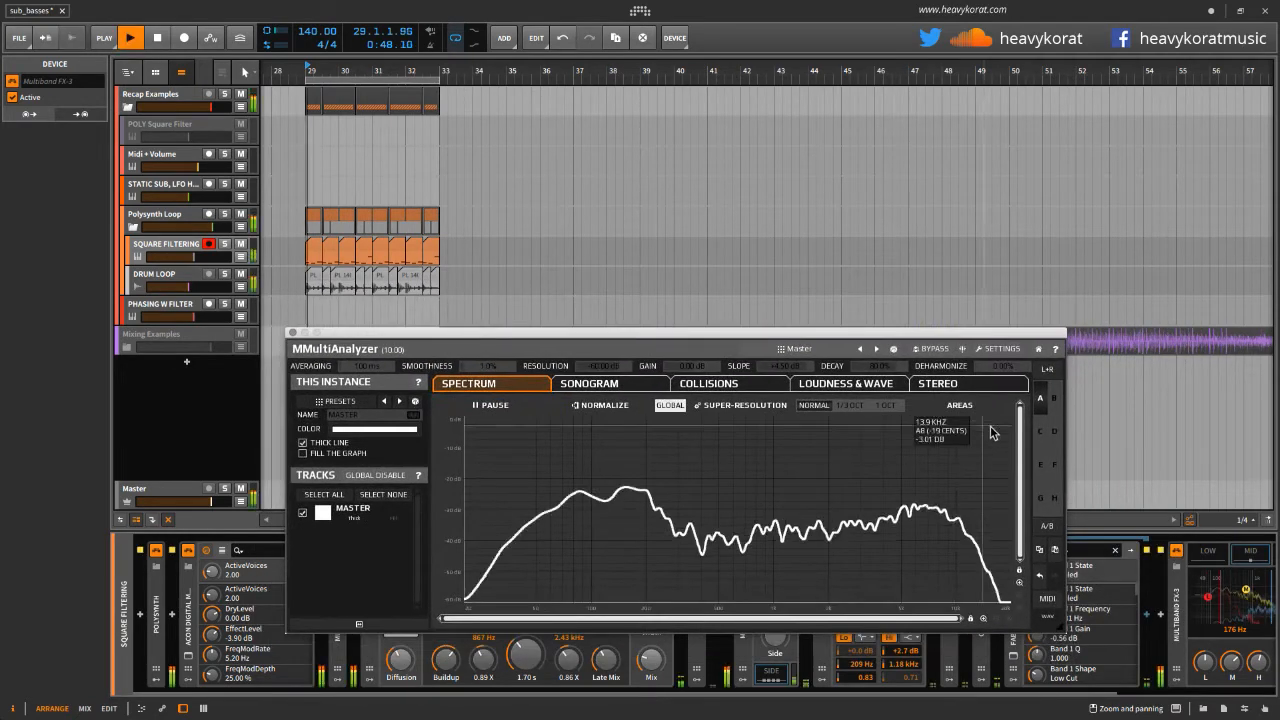
pyautogui.click(1047, 372)
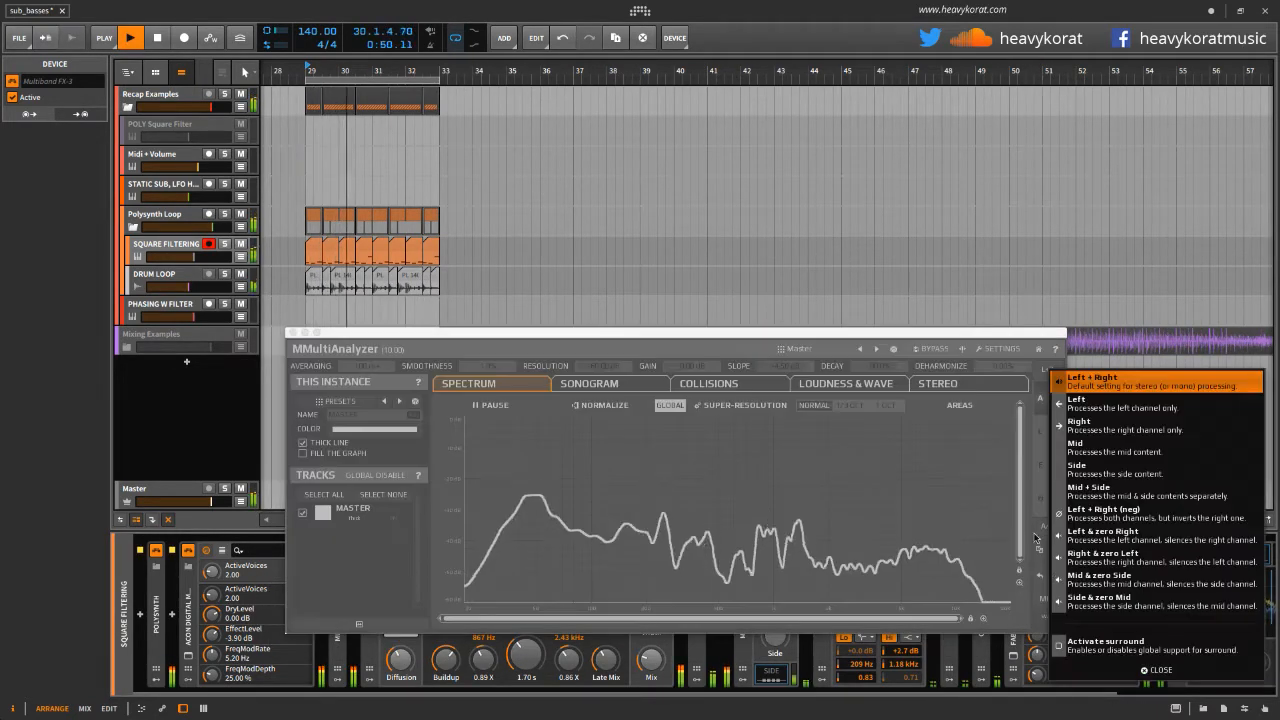
pyautogui.click(1093, 580)
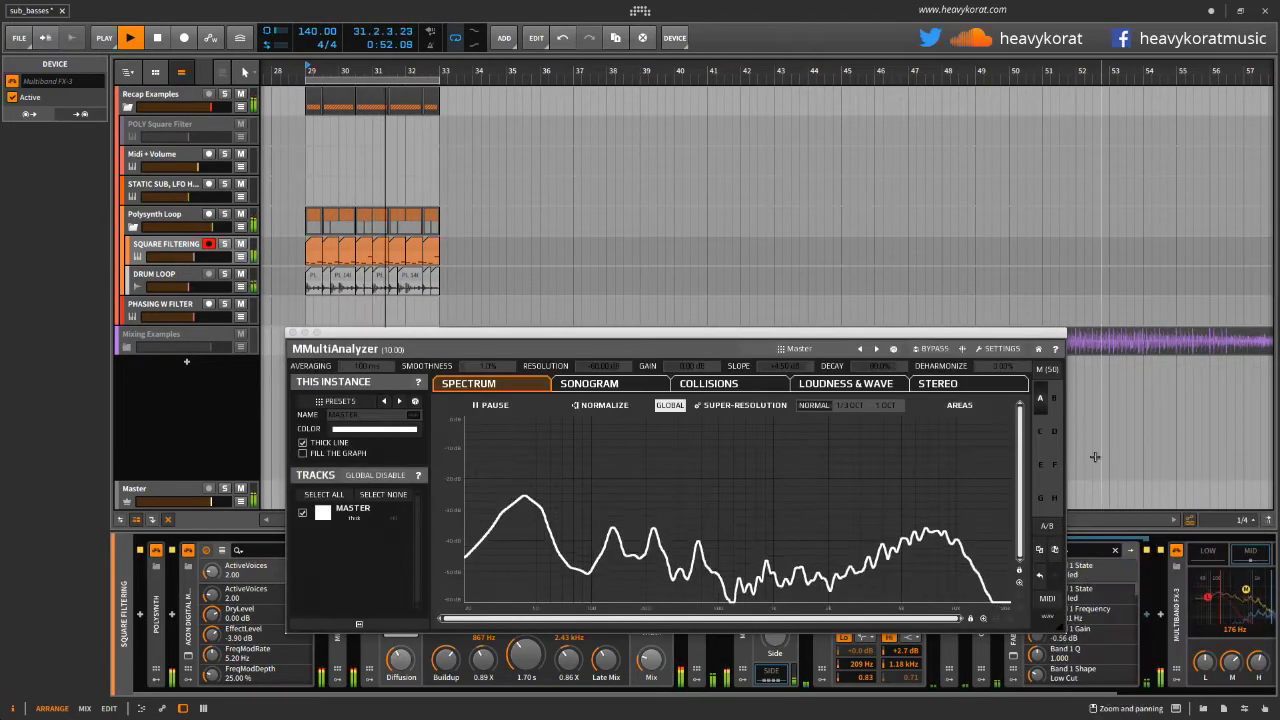
pyautogui.click(1046, 372)
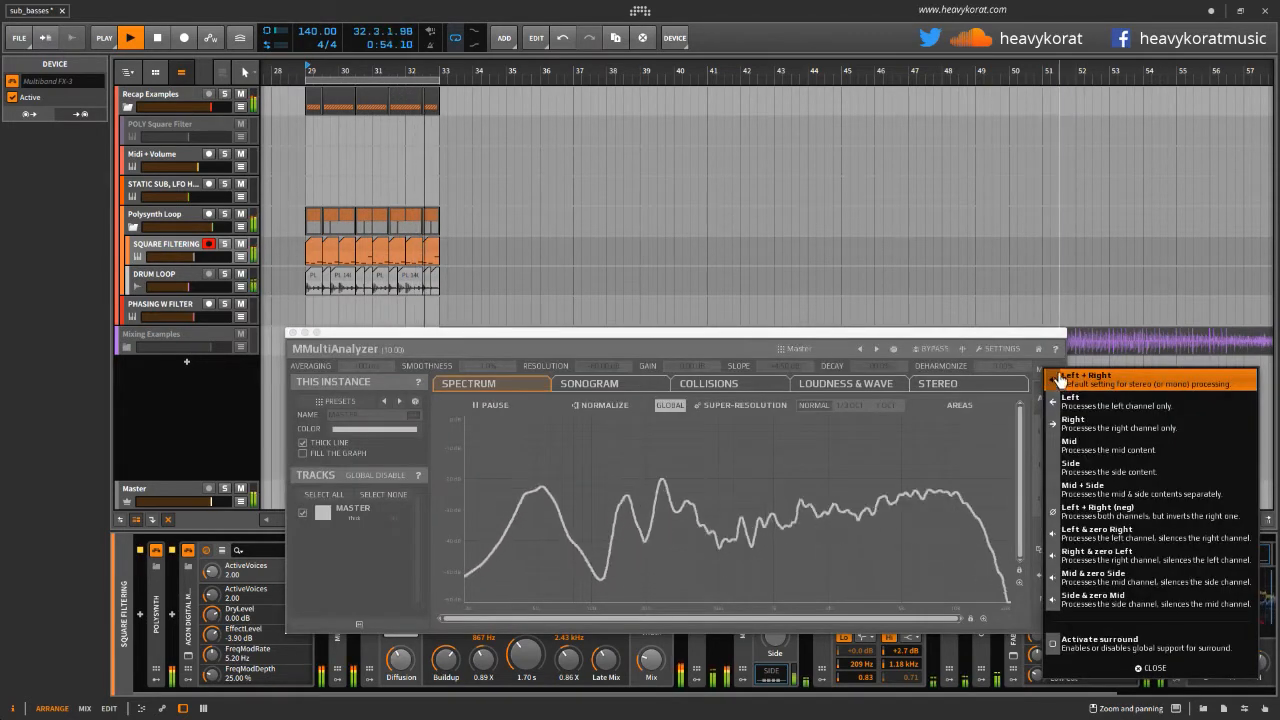
pyautogui.click(1048, 374)
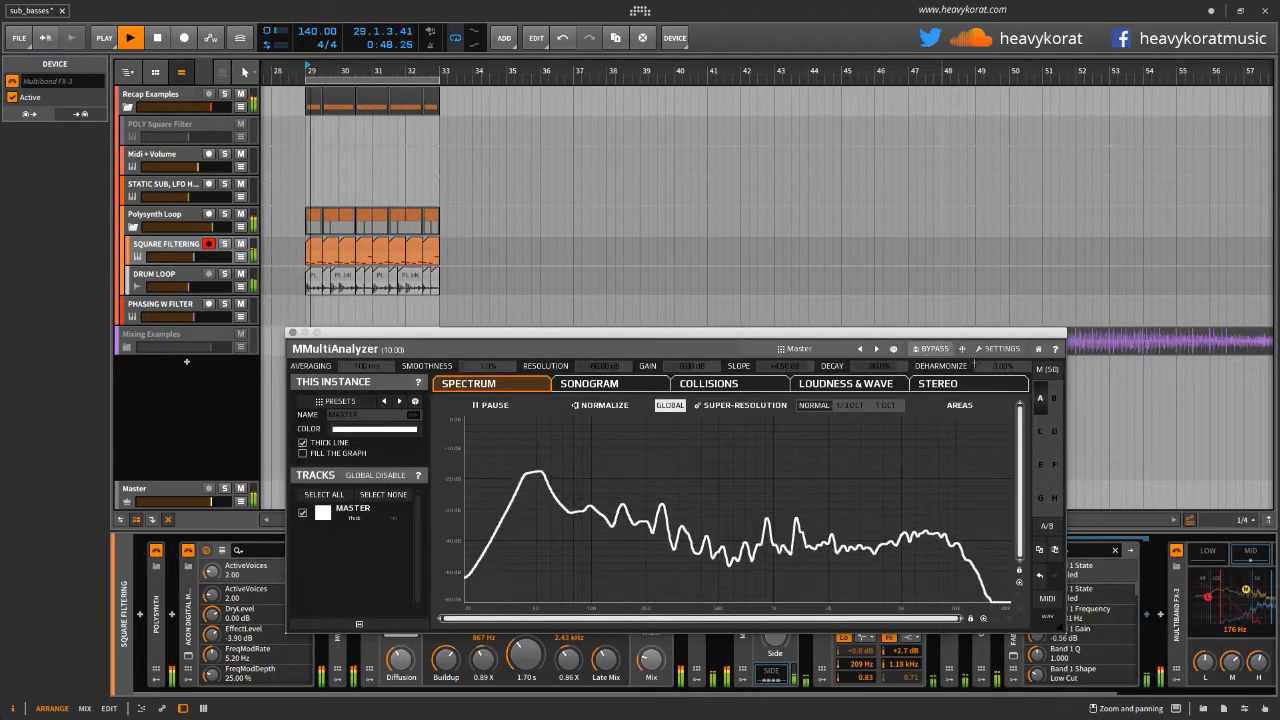
pyautogui.press('m')
pyautogui.press('space')
# Set the MMultiAnalyzer channel mode to Side & zero Mid and play the loop to check its side content
pyautogui.click(1047, 376)
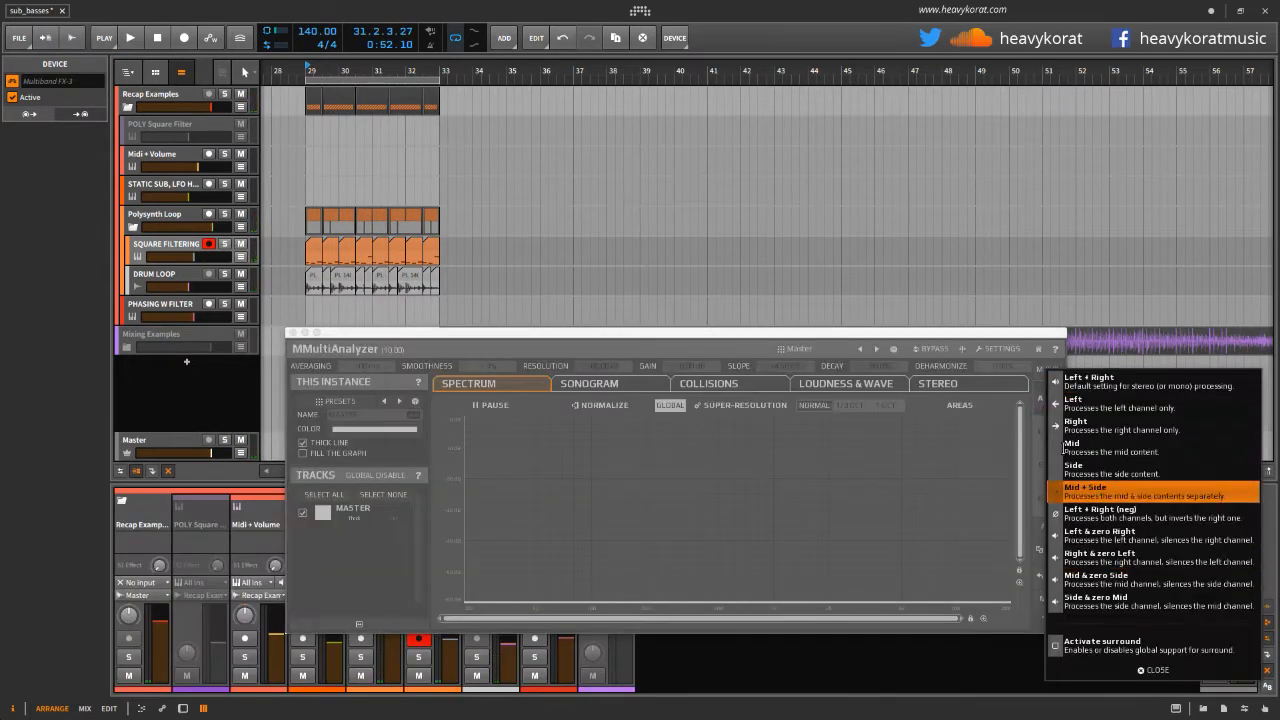
pyautogui.click(1046, 384)
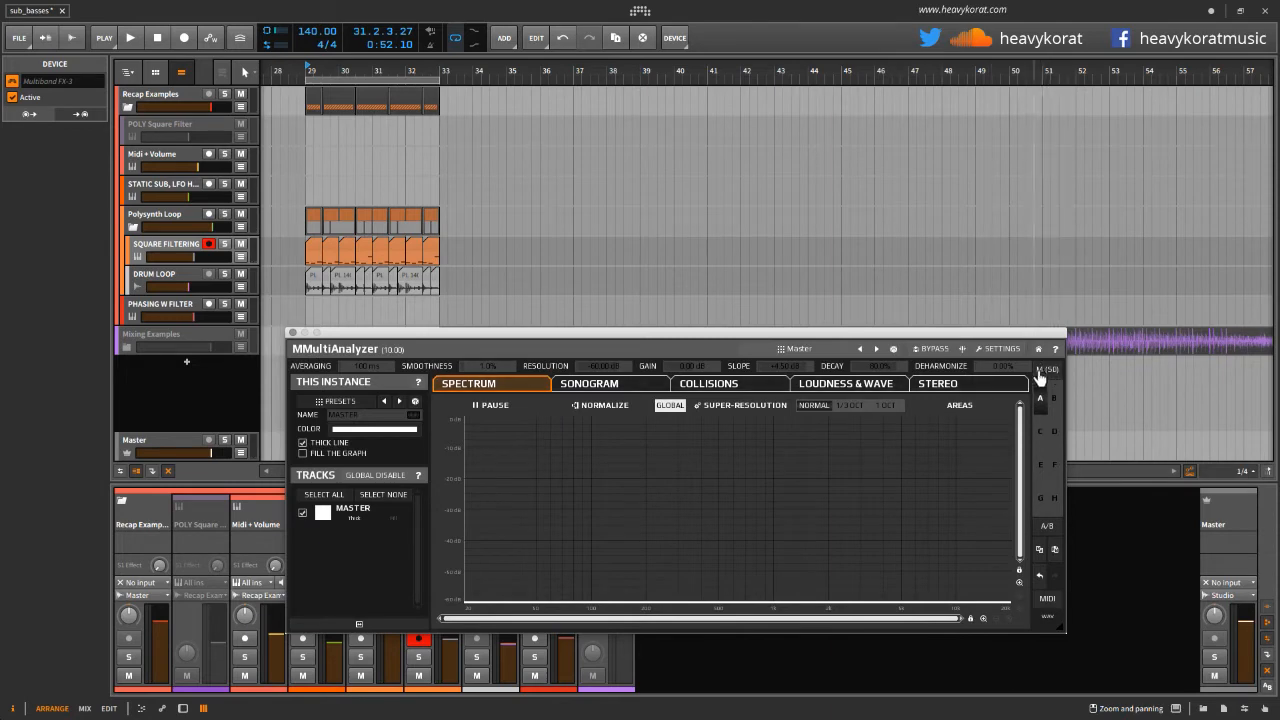
pyautogui.click(1047, 376)
pyautogui.click(1090, 606)
pyautogui.press('space')
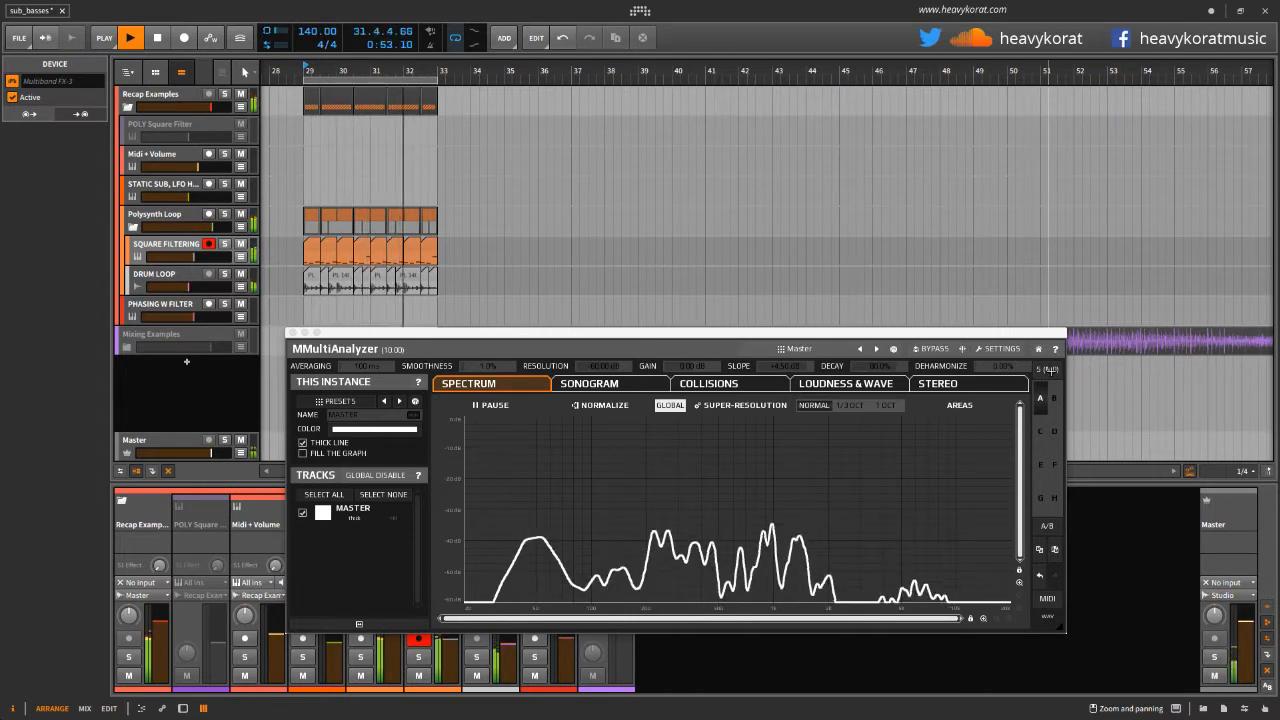
pyautogui.press('space')
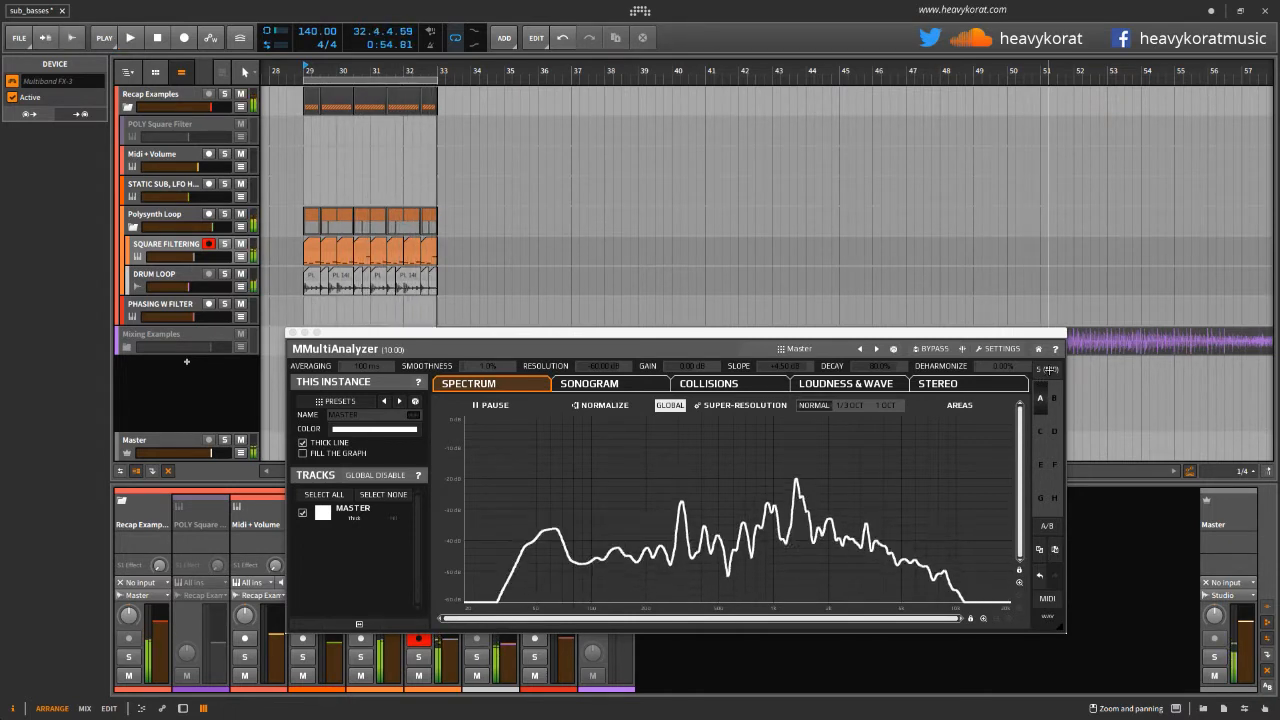
# Set the MMultiAnalyzer channel mode back to Left + Right and briefly play the loop from bar 29
pyautogui.click(1050, 372)
pyautogui.click(1062, 393)
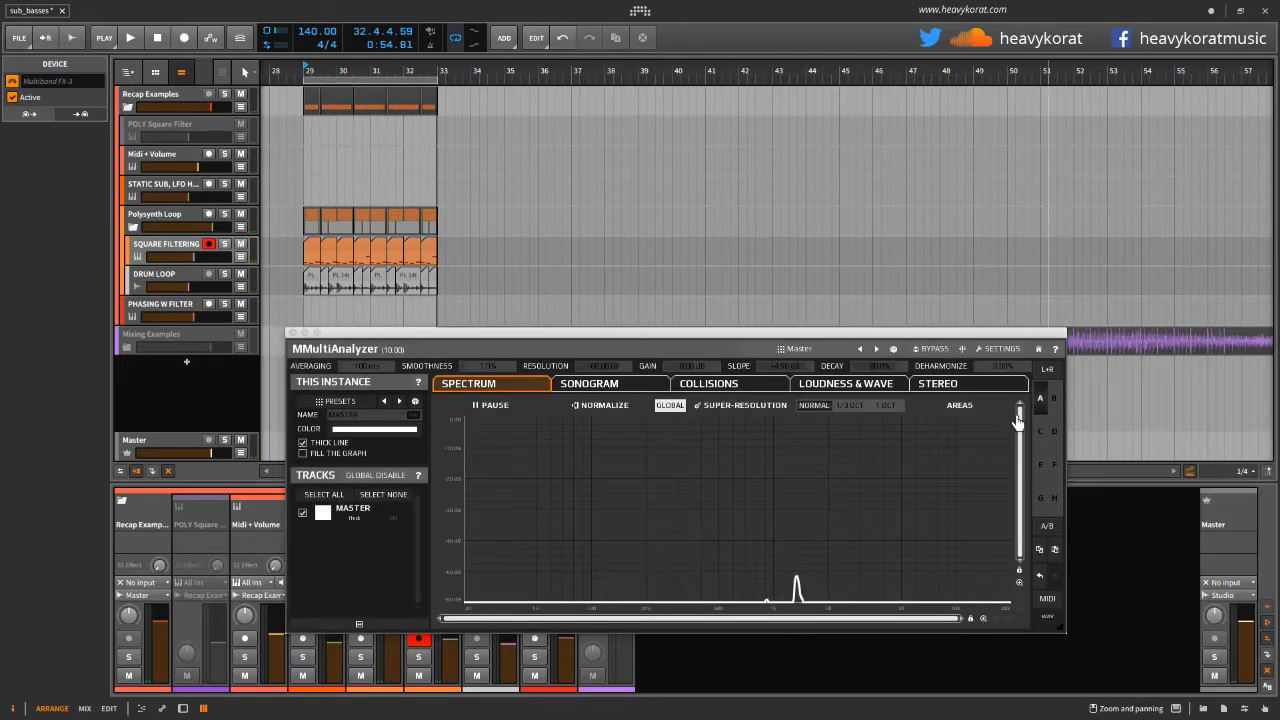
pyautogui.moveTo(303, 72); pyautogui.dragTo(301, 72)
pyautogui.press('e')
pyautogui.press('space')
pyautogui.press('space')
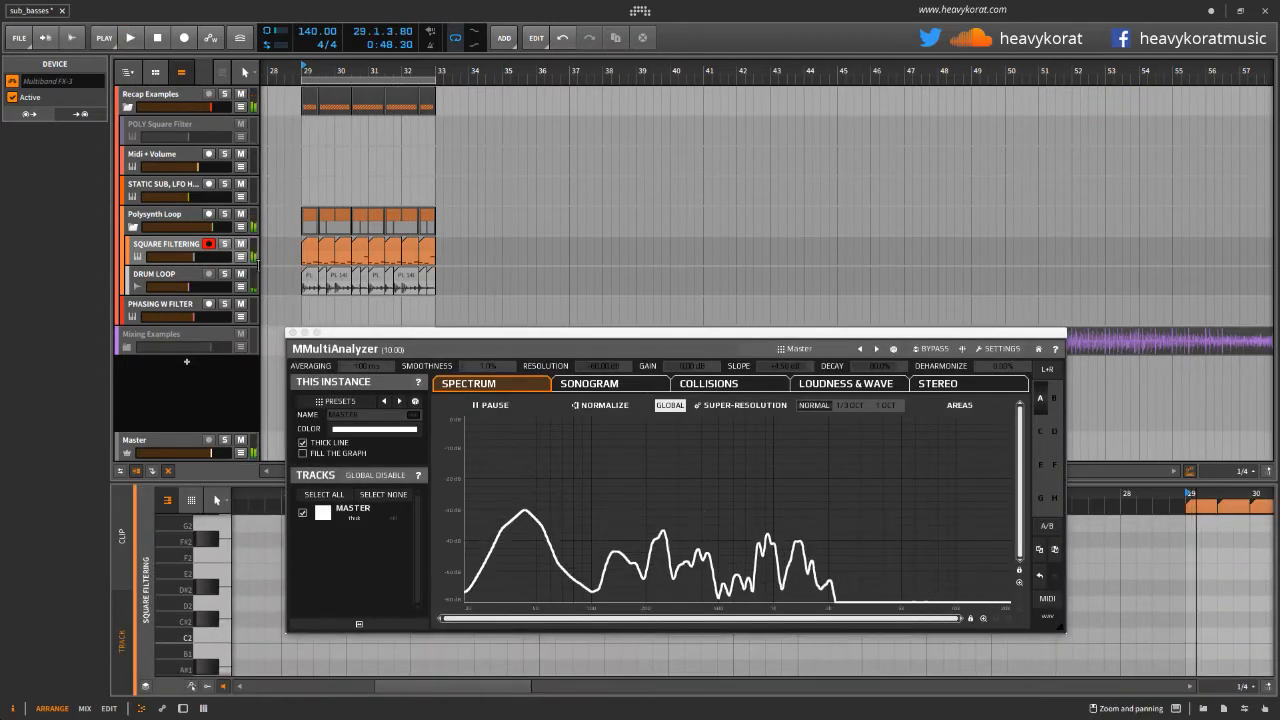
# Move the MMultiAnalyzer window clear of the loop clips and play from bar 29 with the SQUARE FILTERING track selected
pyautogui.moveTo(388, 334); pyautogui.dragTo(563, 298)
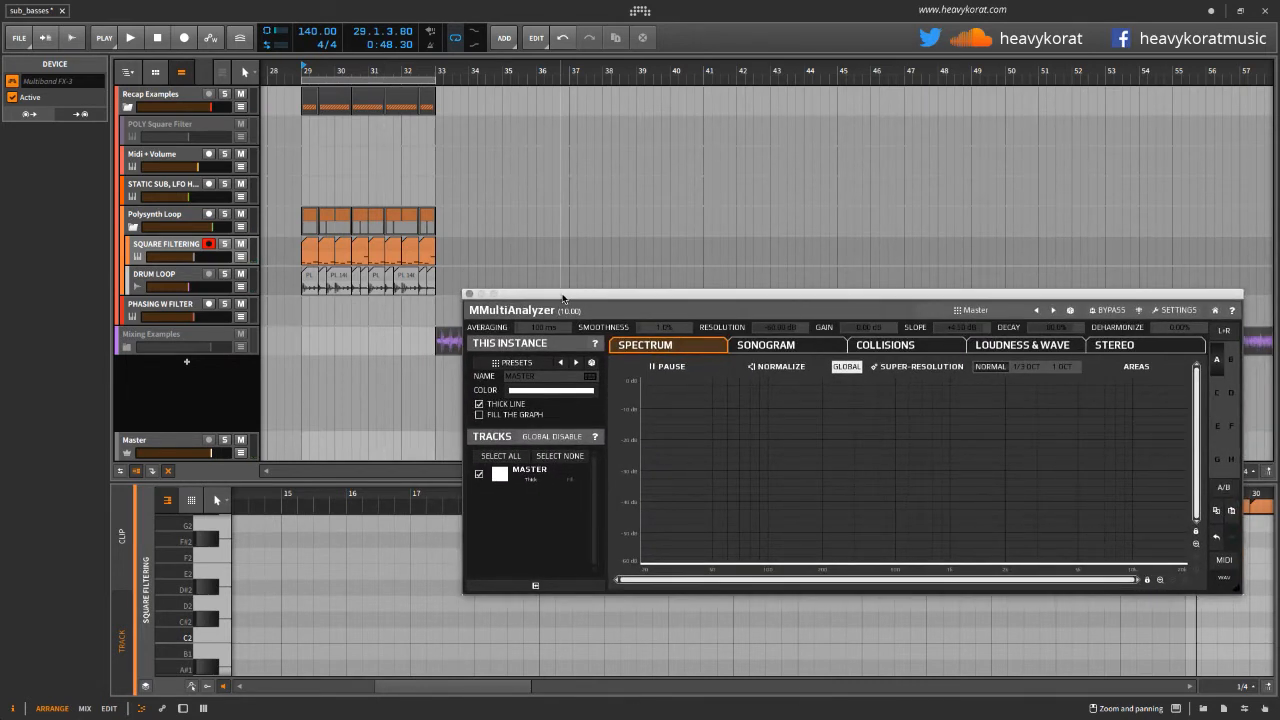
pyautogui.moveTo(303, 72); pyautogui.dragTo(300, 72)
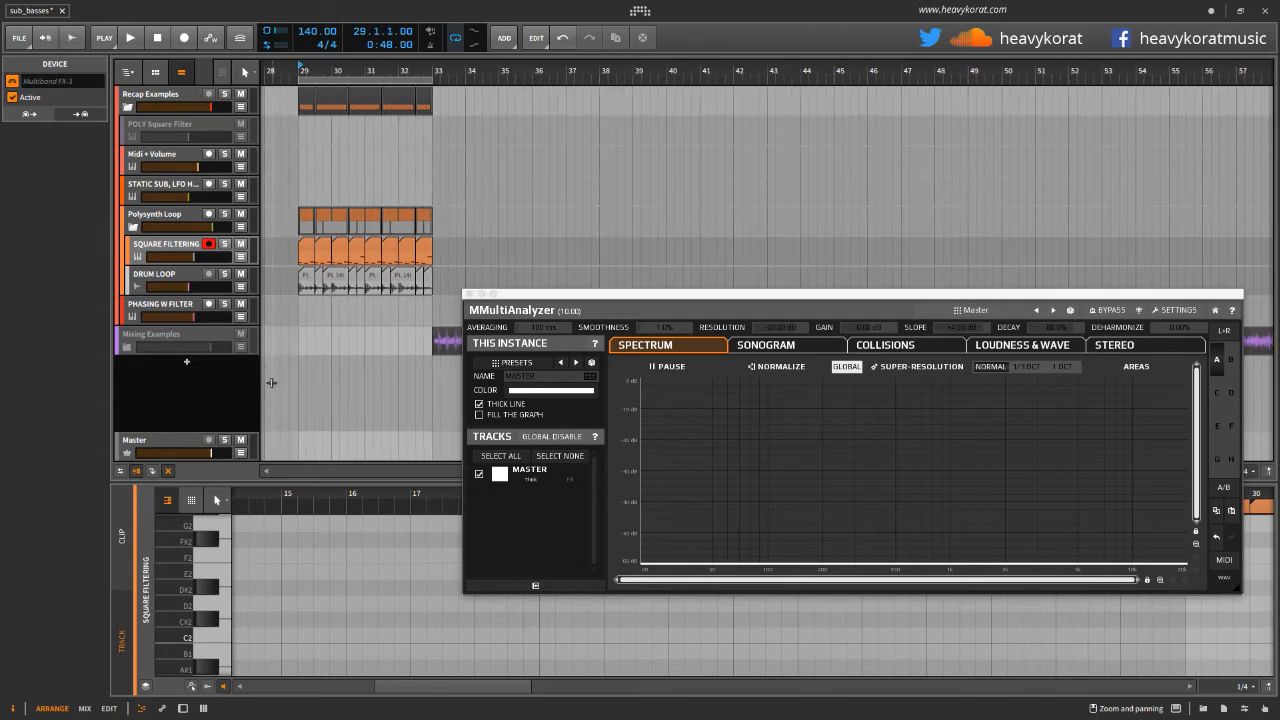
pyautogui.moveTo(271, 383); pyautogui.dragTo(302, 420)
pyautogui.click(135, 252)
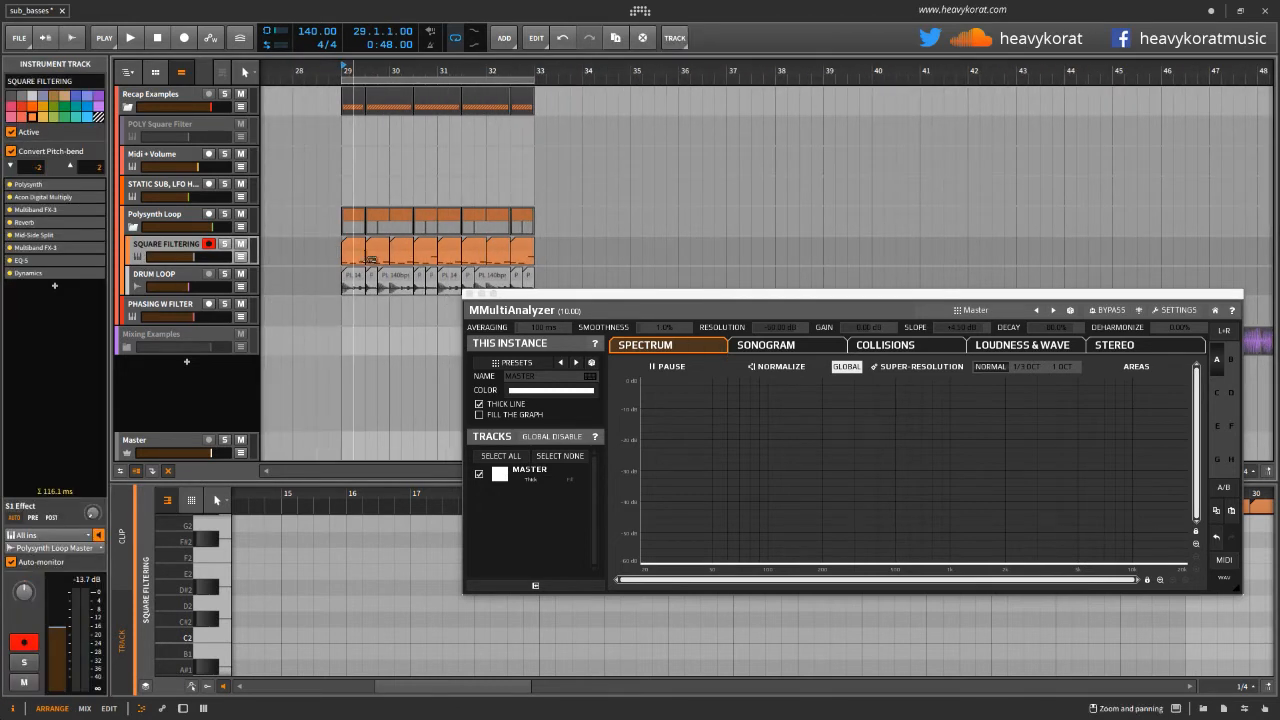
pyautogui.scroll(-4, 370, 258)
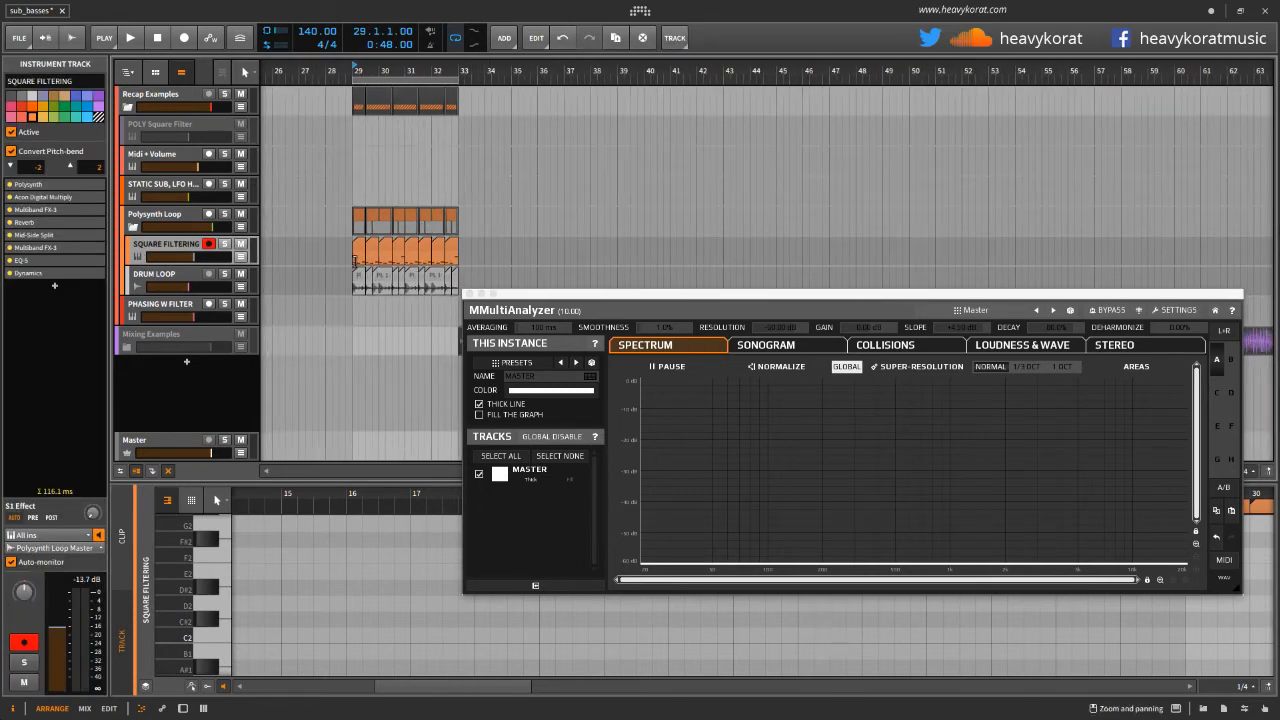
pyautogui.press('space')
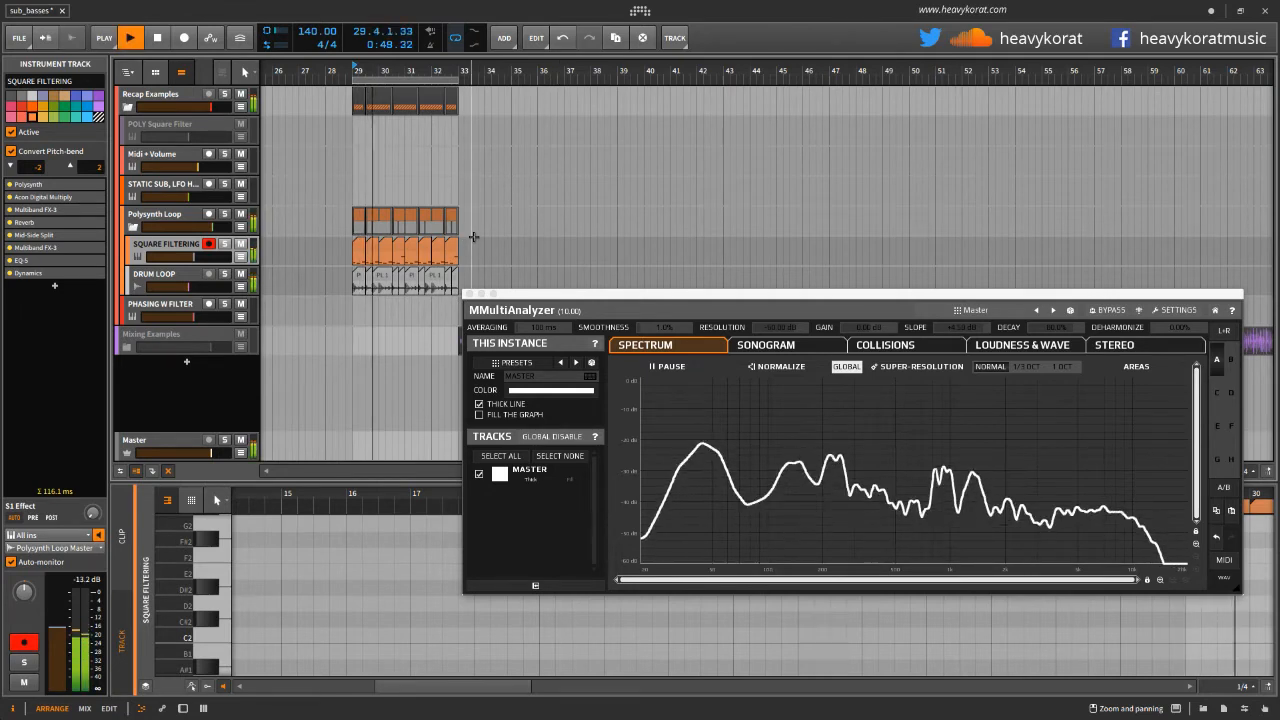
# Move the MMultiAnalyzer window below the track lanes and select the PHASING W FILTER track to show its devices
pyautogui.moveTo(561, 303); pyautogui.dragTo(582, 412)
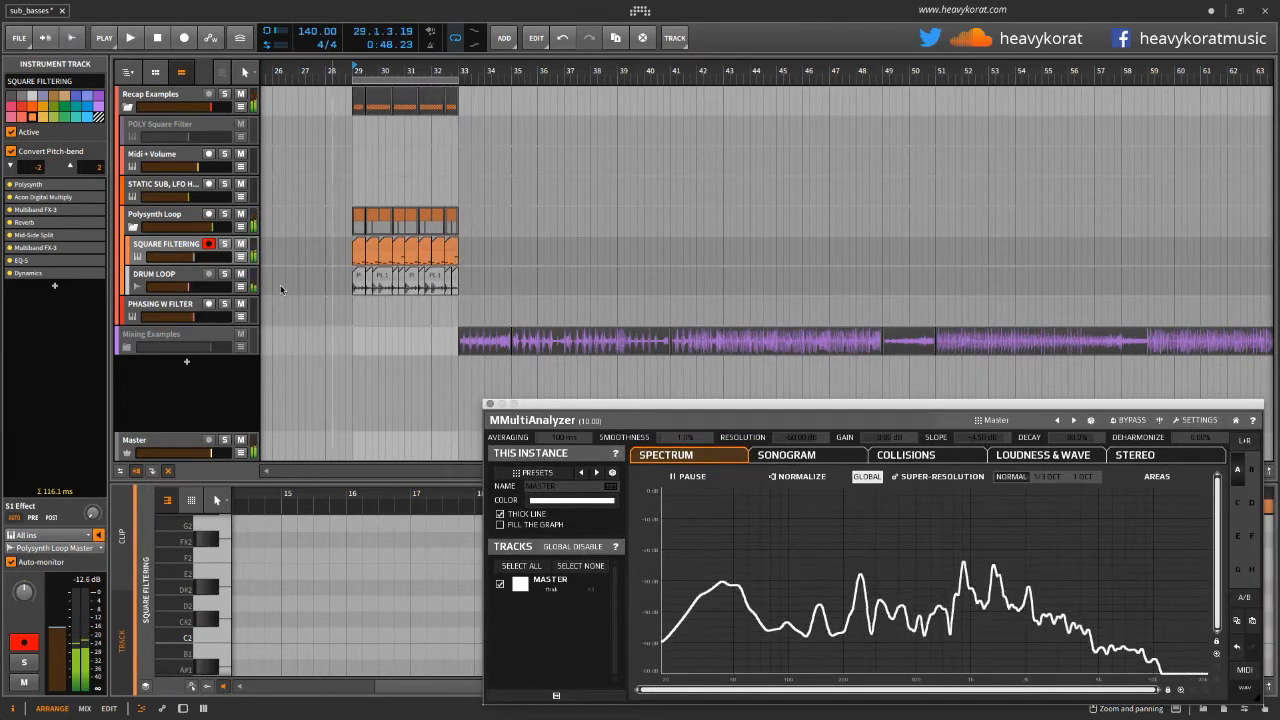
pyautogui.click(165, 305)
pyautogui.moveTo(297, 292); pyautogui.dragTo(118, 316)
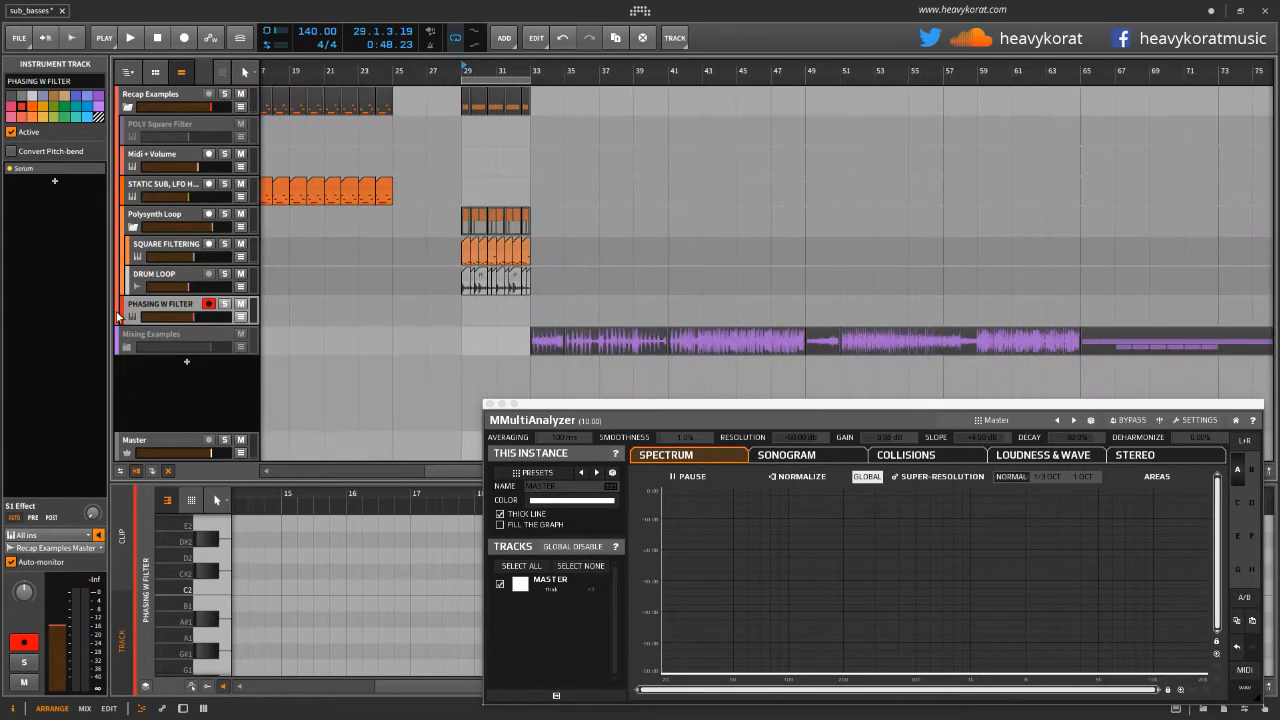
pyautogui.press('d')
pyautogui.press('m')
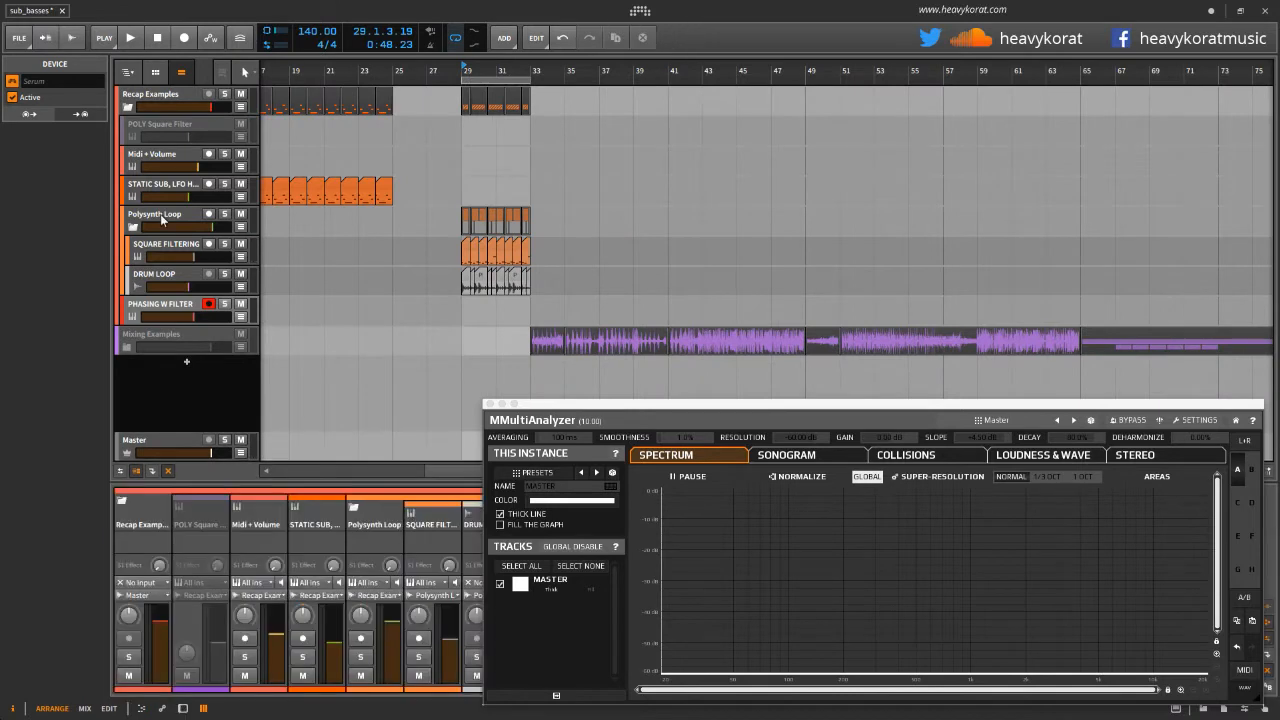
# Activate the POLY Square Filter track, collapse its Polysynth device and play notes to check the spectrum
pyautogui.click(129, 139)
pyautogui.press('d')
pyautogui.doubleClick(160, 641)
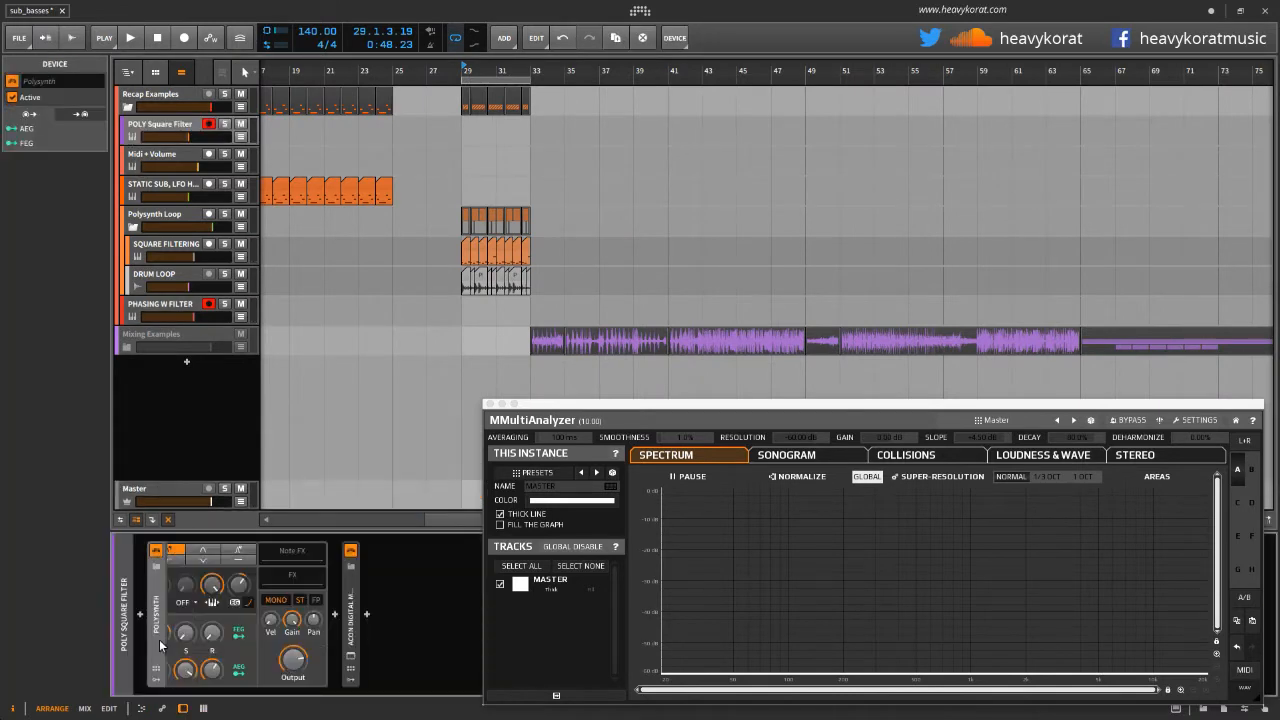
pyautogui.doubleClick(155, 637)
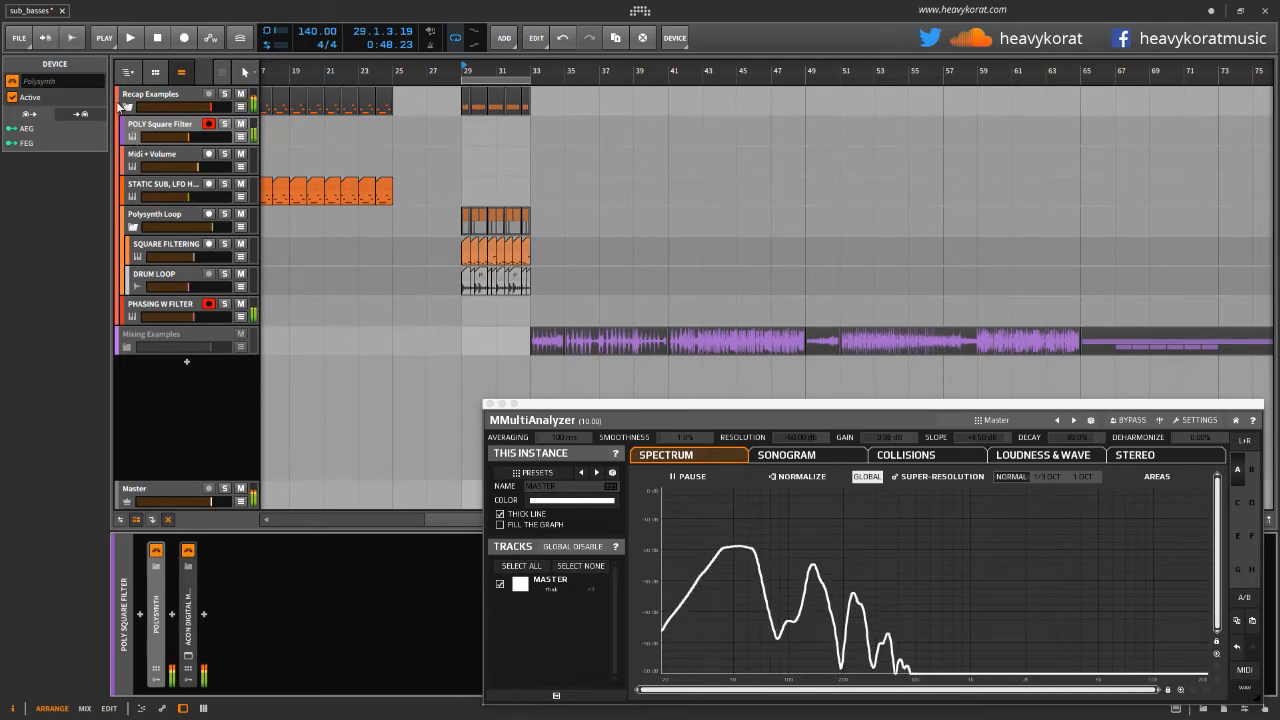
# Examine the Serum patch on the PHASING W FILTER track while playing notes, and close the plug-in window
pyautogui.click(130, 312)
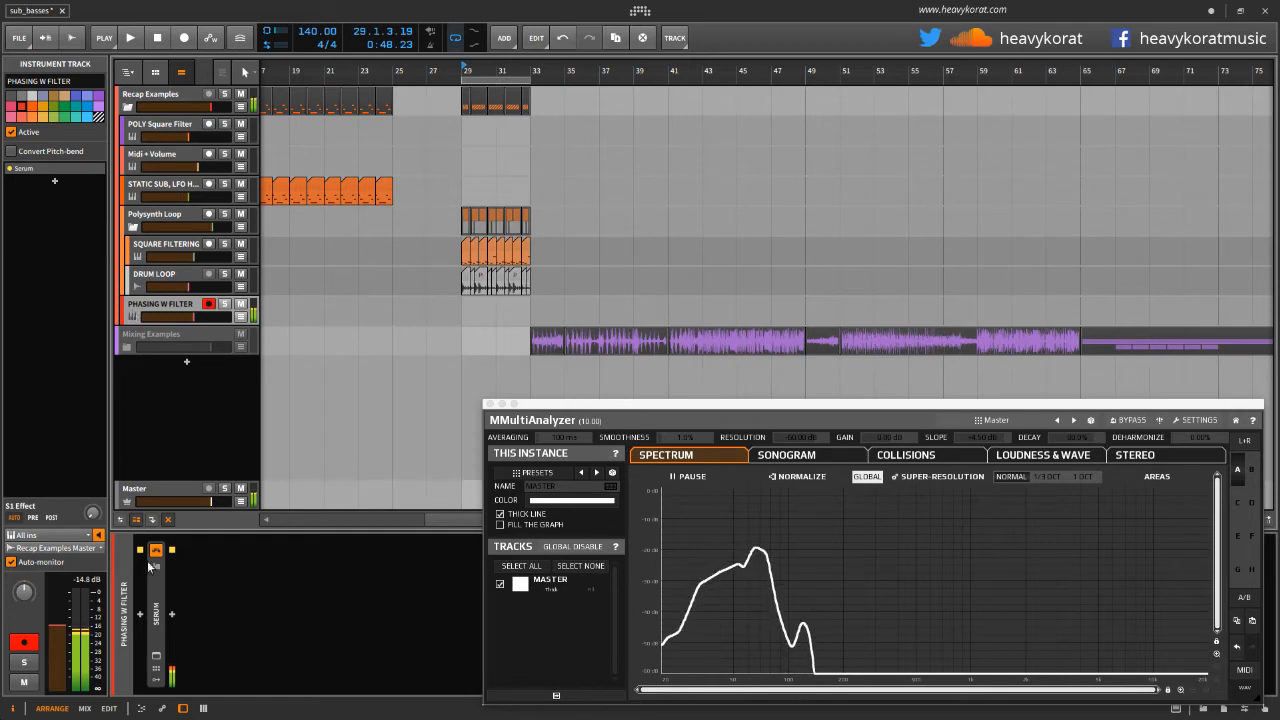
pyautogui.click(157, 657)
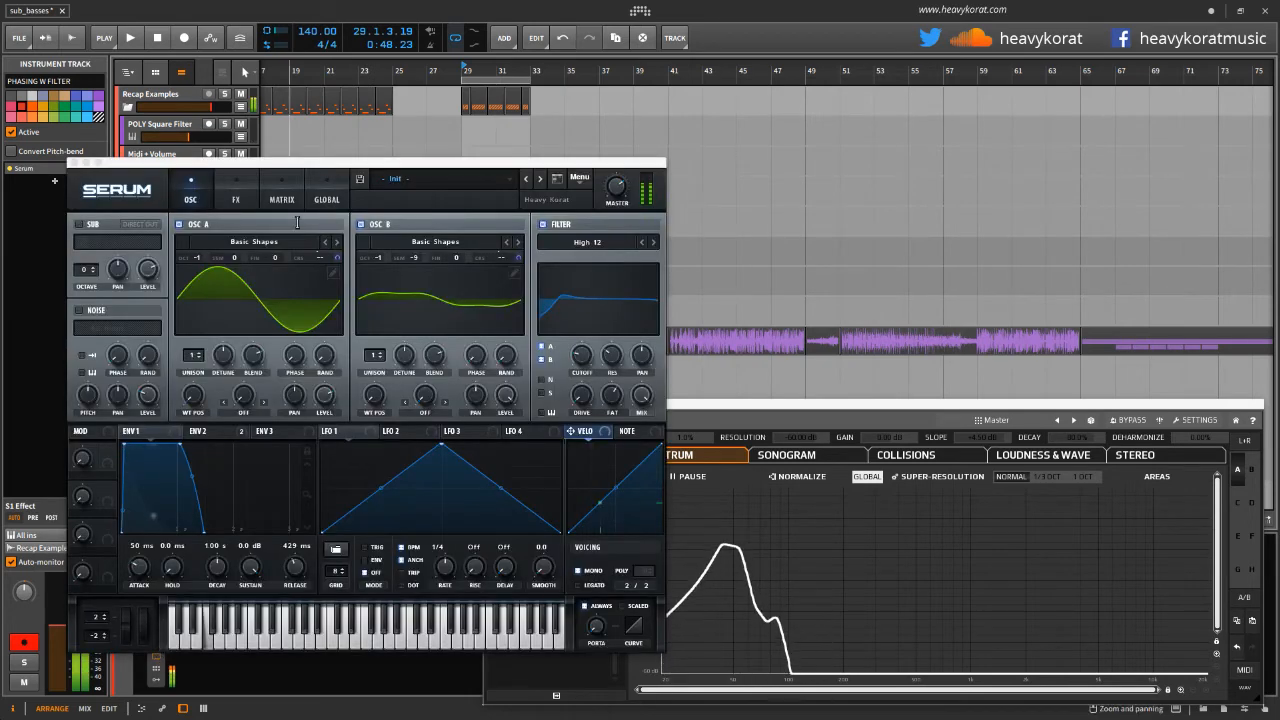
pyautogui.click(72, 163)
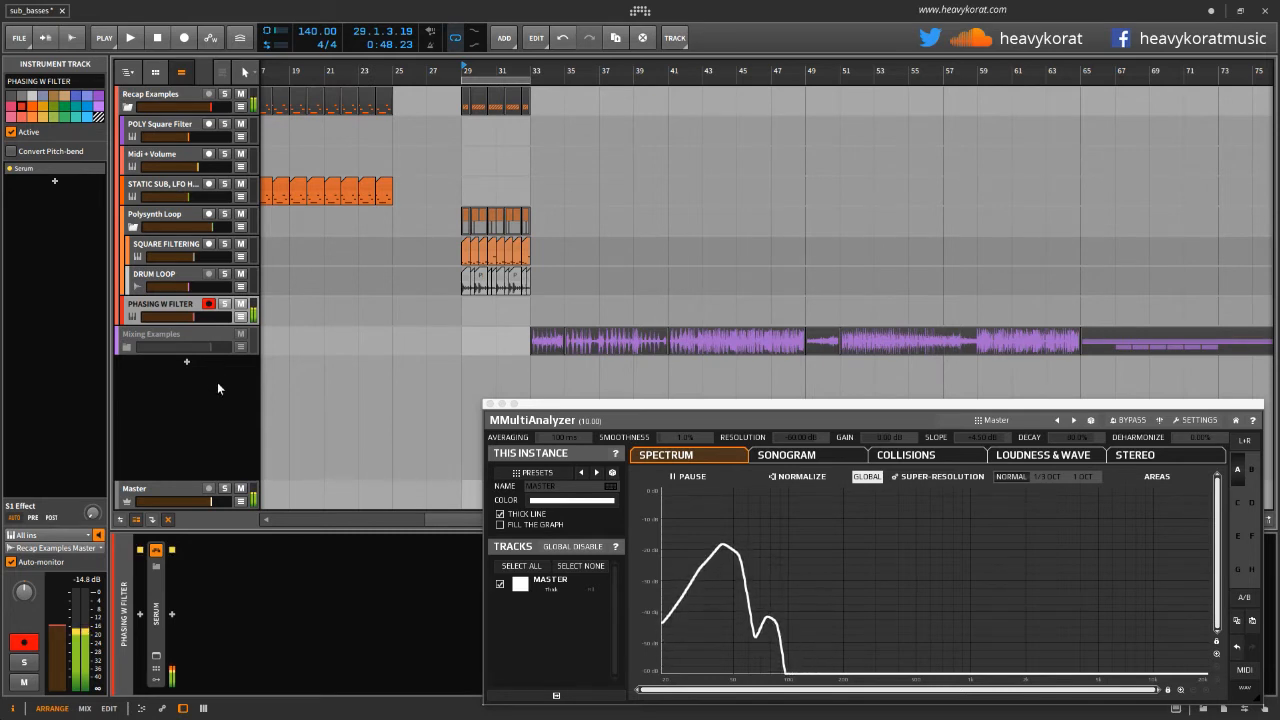
pyautogui.press('m')
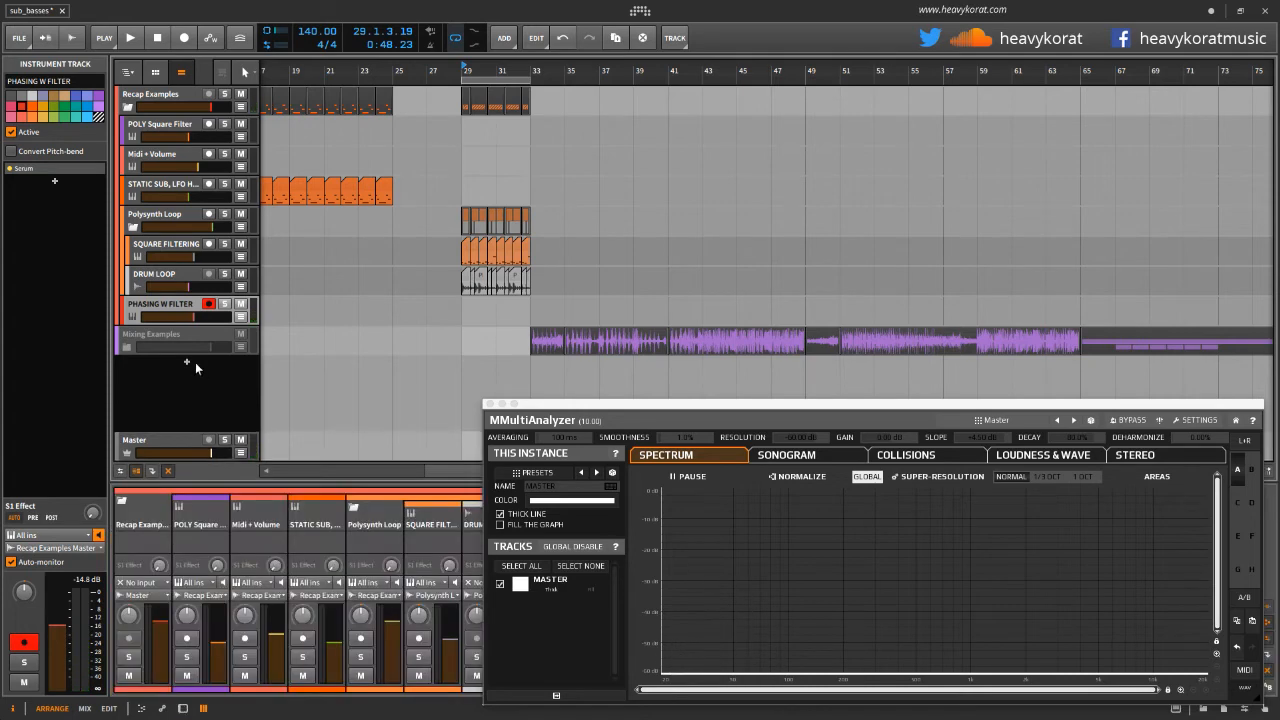
pyautogui.press('d')
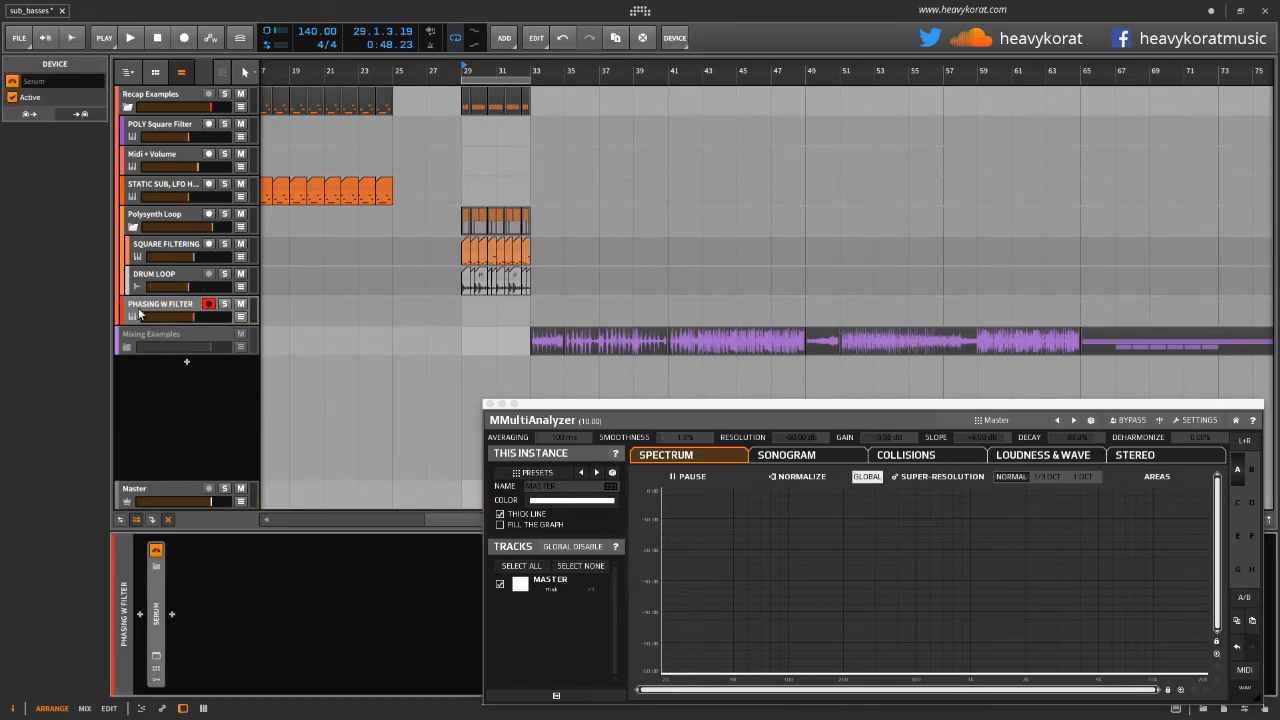
# Add a new track below PHASING W FILTER, load Serum on it and move the plug-in window clear of the track headers
pyautogui.rightClick(138, 313)
pyautogui.click(218, 342)
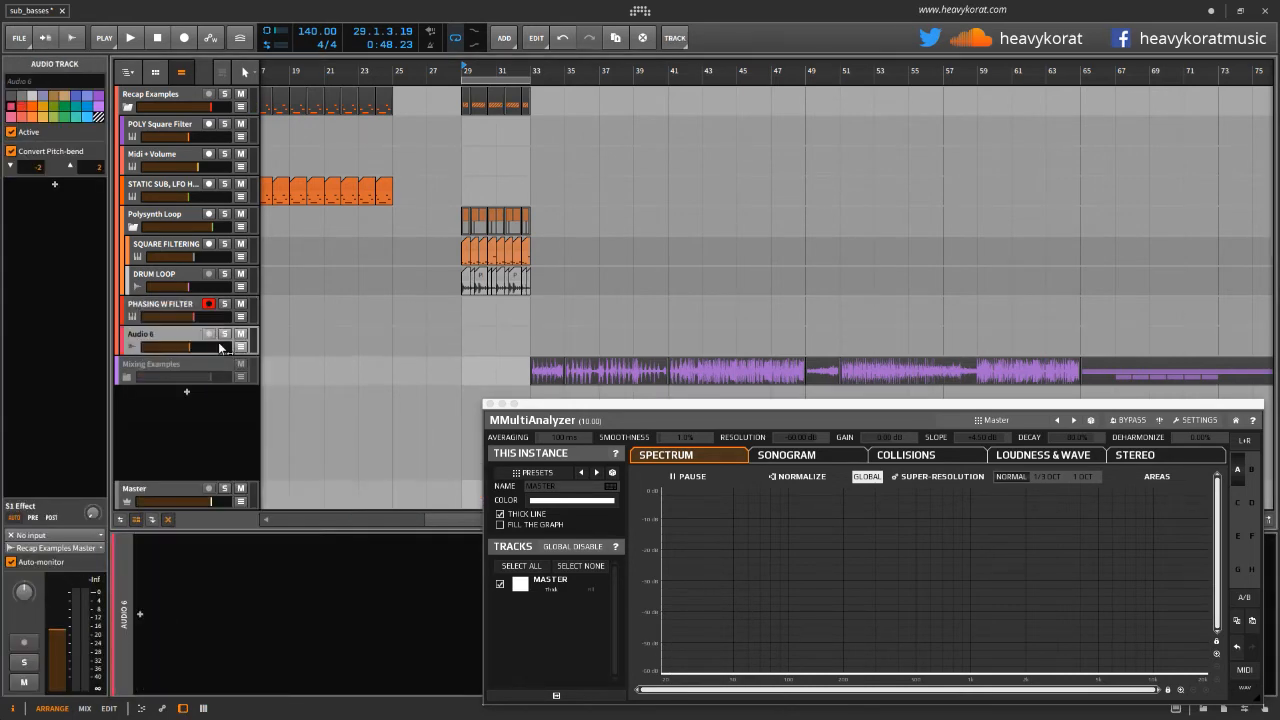
pyautogui.click(140, 614)
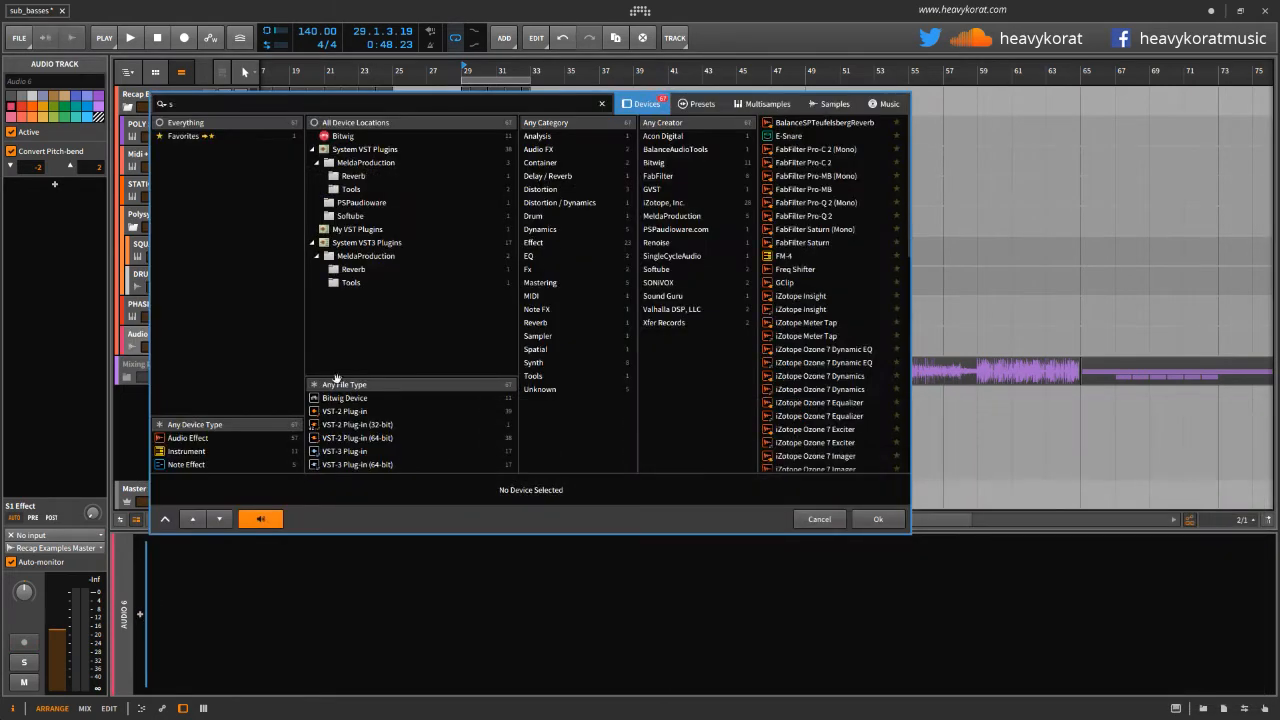
pyautogui.write('serum')
pyautogui.doubleClick(795, 128)
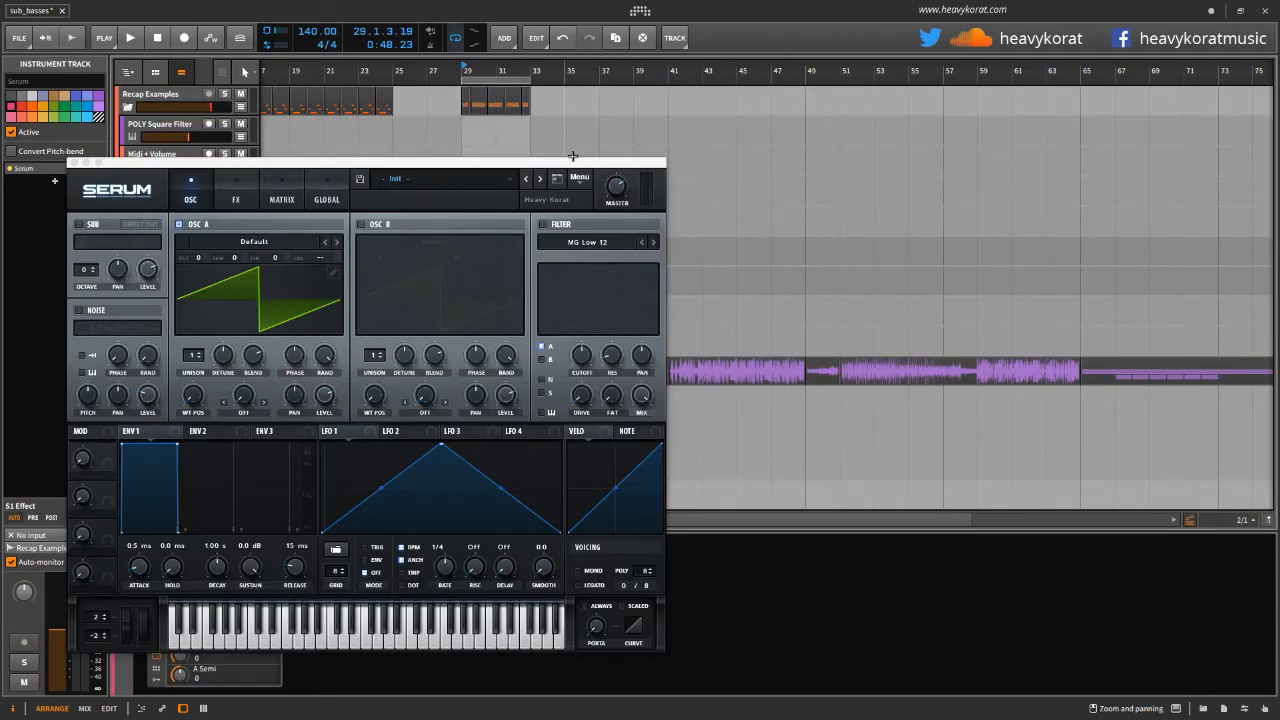
pyautogui.moveTo(571, 160); pyautogui.dragTo(1075, 190)
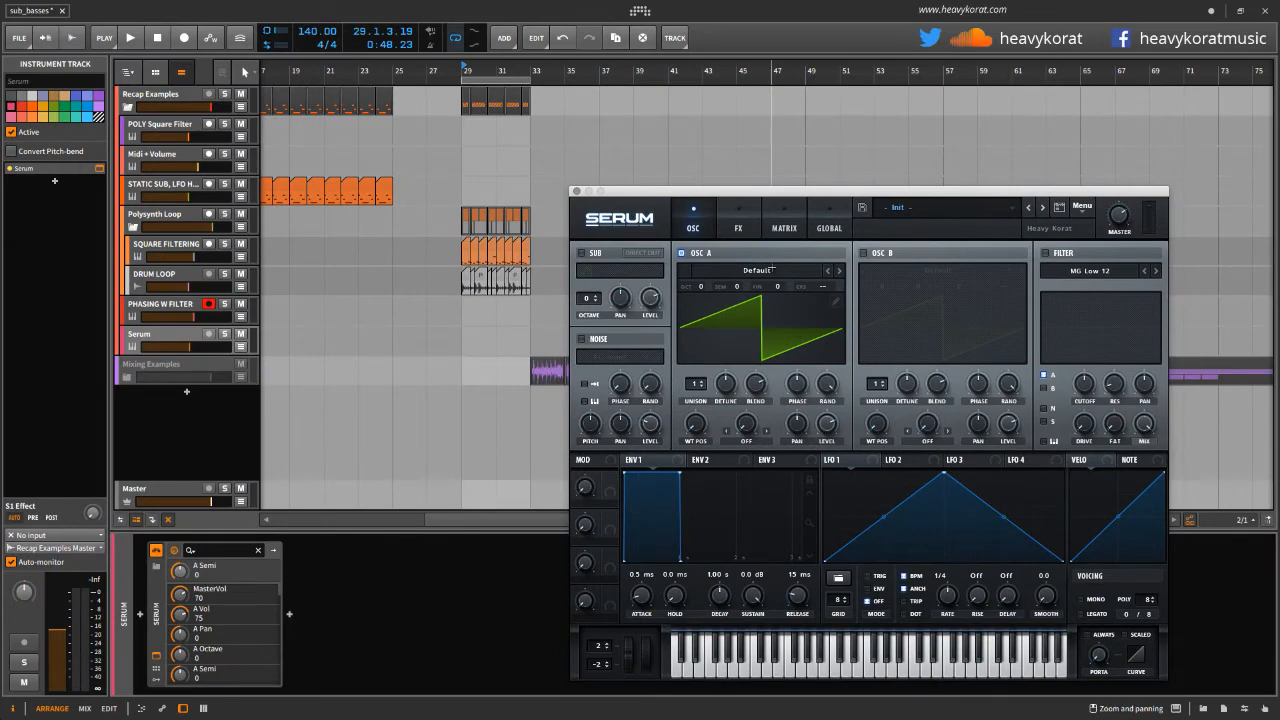
# Load the Basic Shapes wavetable into oscillator A, and enable oscillator B with the same wavetable
pyautogui.click(745, 278)
pyautogui.moveTo(760, 286)
pyautogui.click(889, 273)
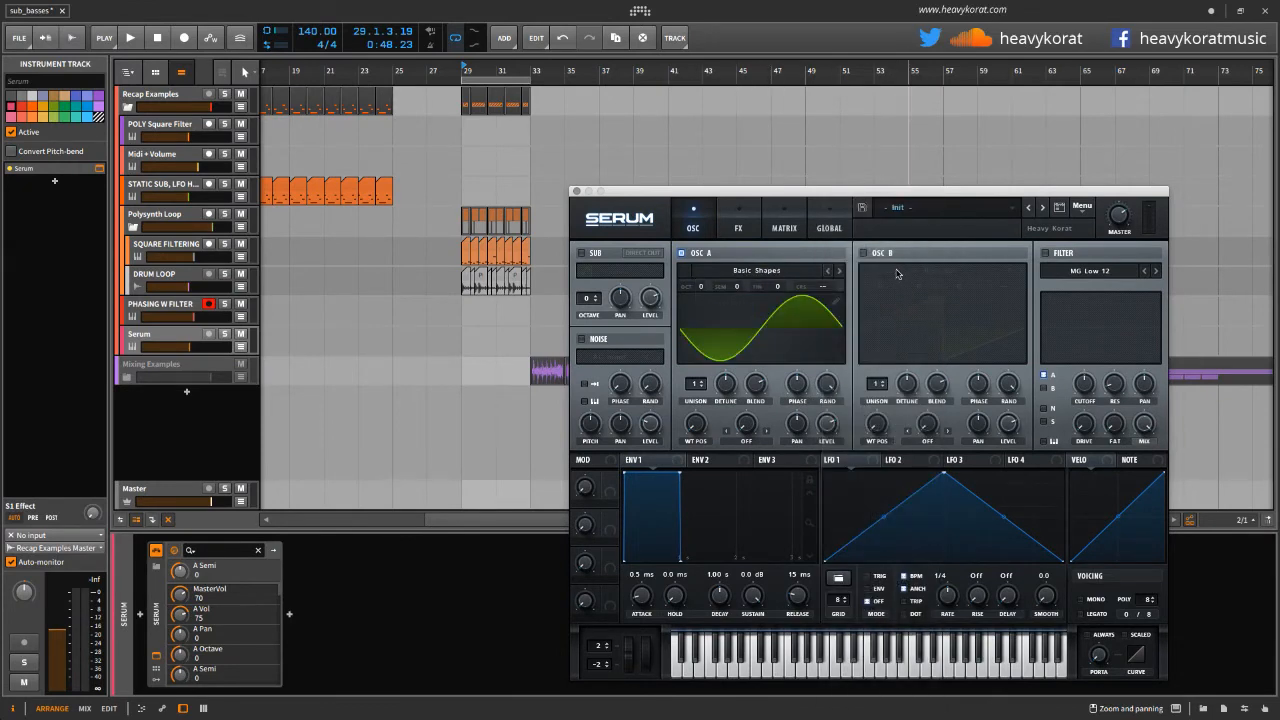
pyautogui.click(863, 253)
pyautogui.click(925, 272)
pyautogui.moveTo(921, 295)
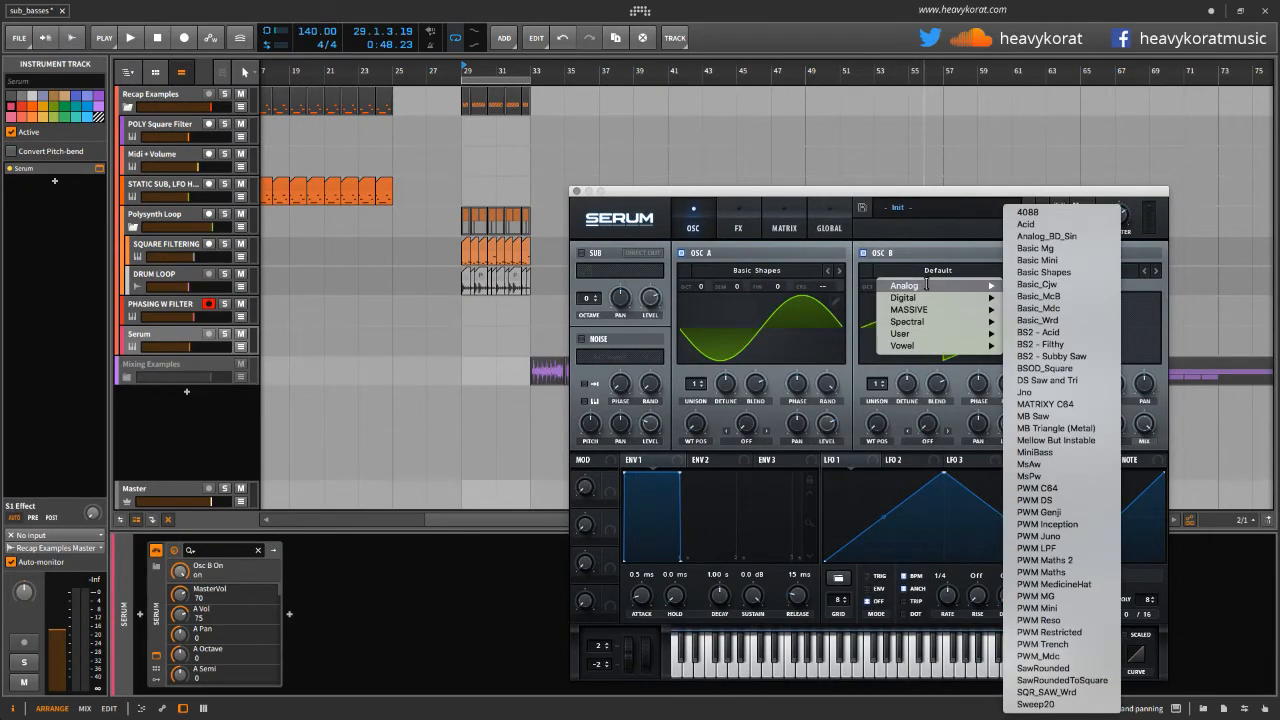
pyautogui.click(1070, 273)
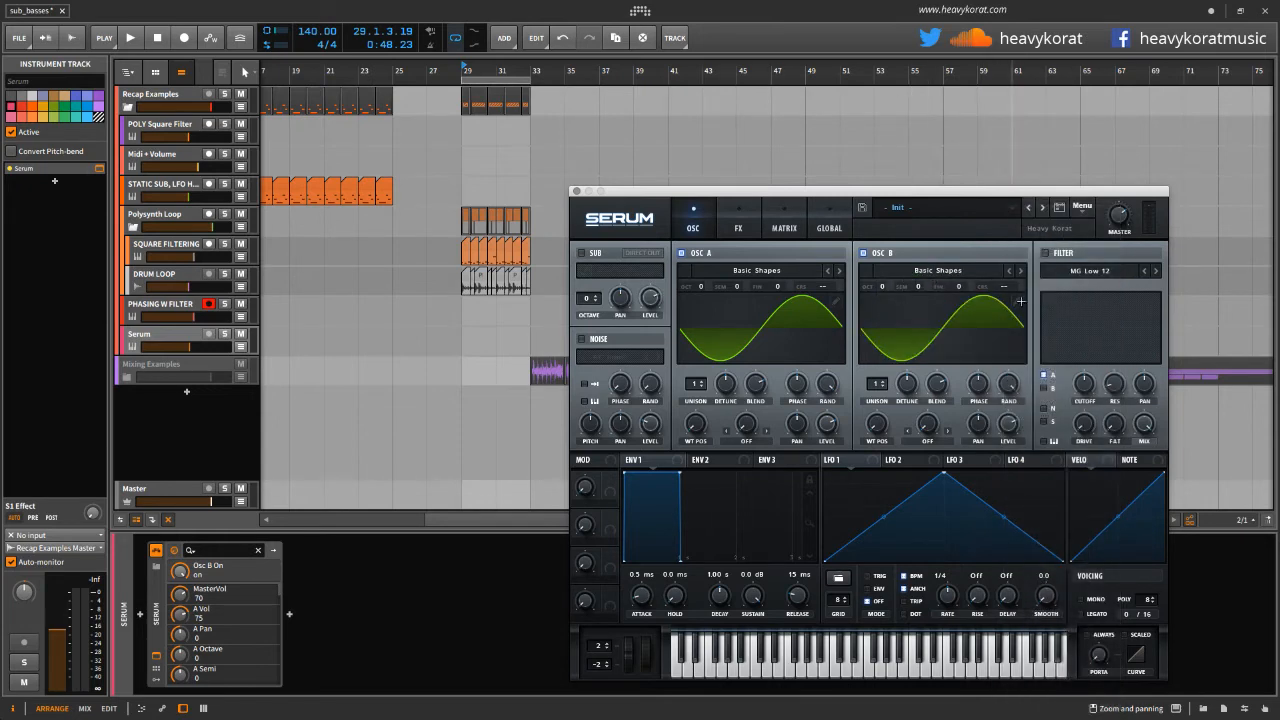
# Set oscillators A and B to octave -1 and oscillator A's phase to 0
pyautogui.click(882, 288)
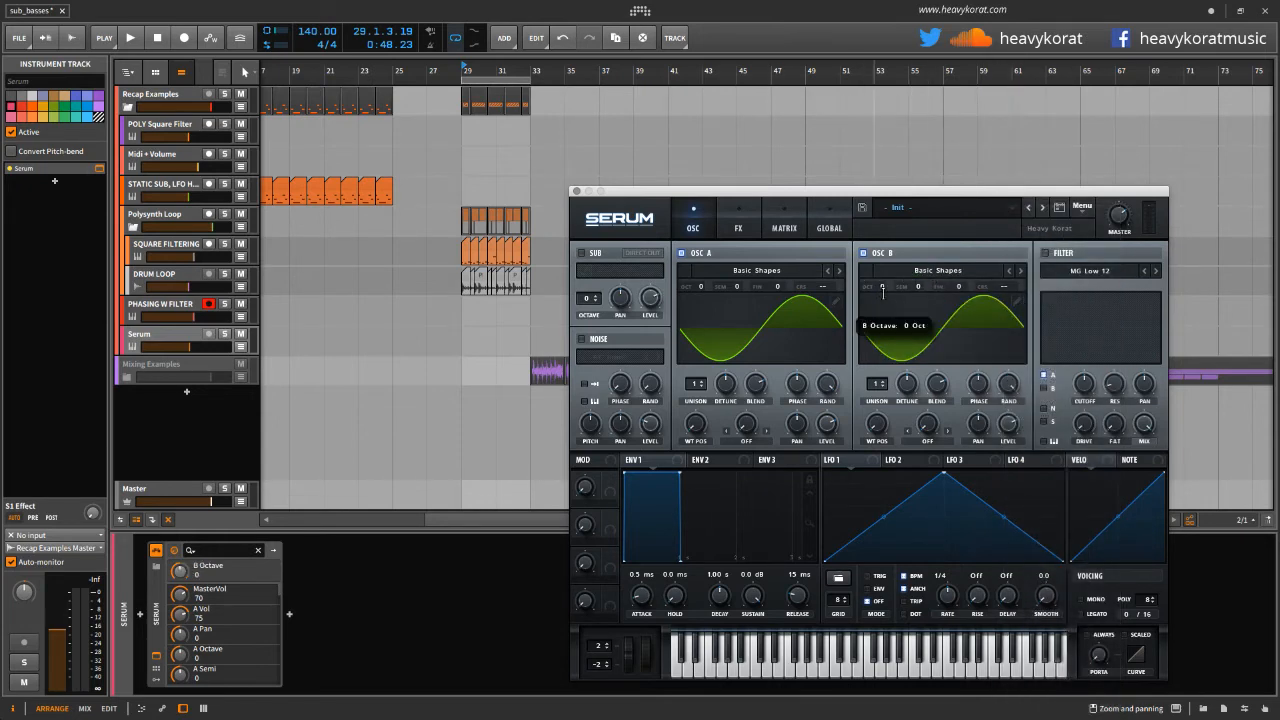
pyautogui.click(702, 288)
pyautogui.click(978, 384)
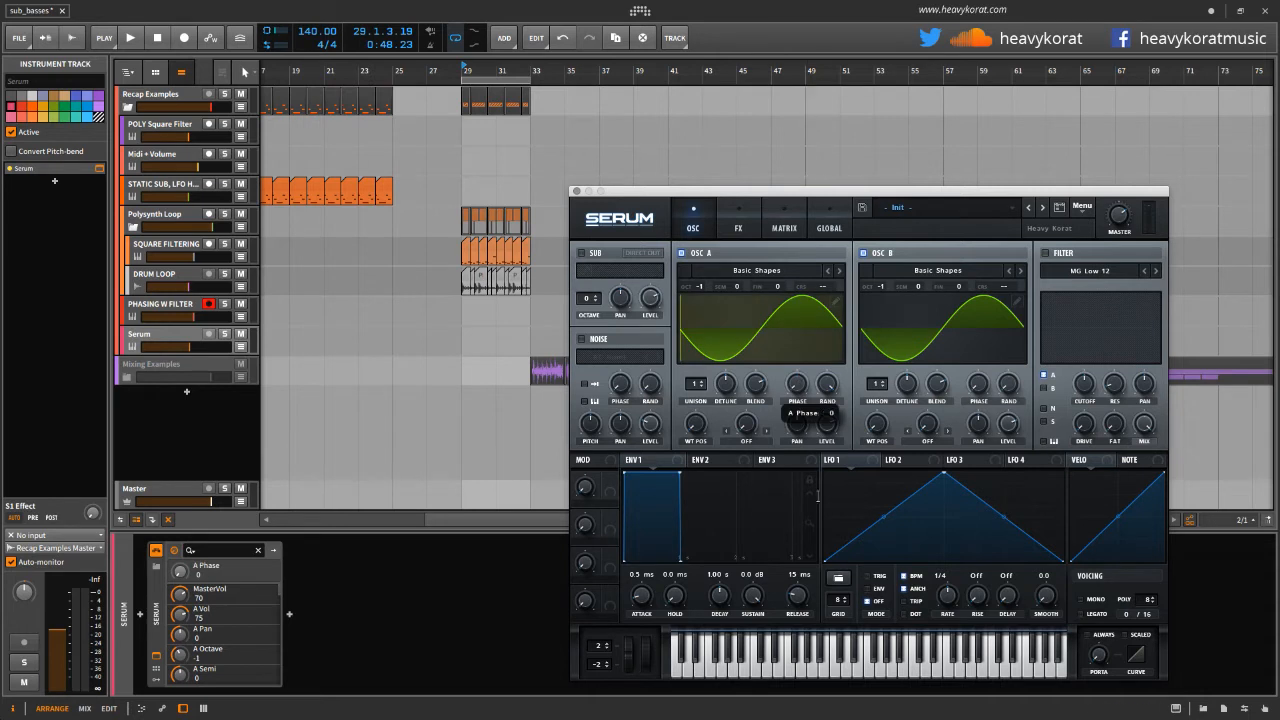
pyautogui.click(826, 385)
# Set the attack and release of Serum's envelope 1 to 50 ms each
pyautogui.moveTo(642, 597); pyautogui.dragTo(642, 601)
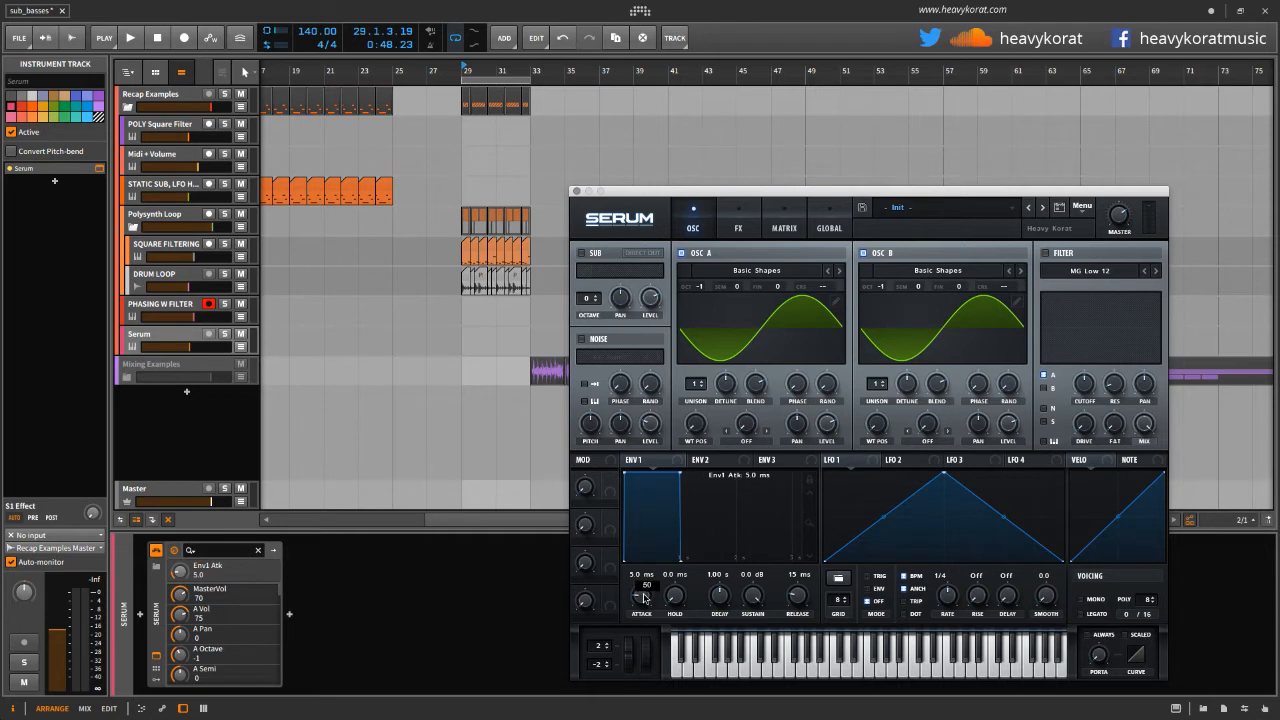
pyautogui.press('Return')
pyautogui.doubleClick(801, 600)
pyautogui.write('50')
pyautogui.press('Return')
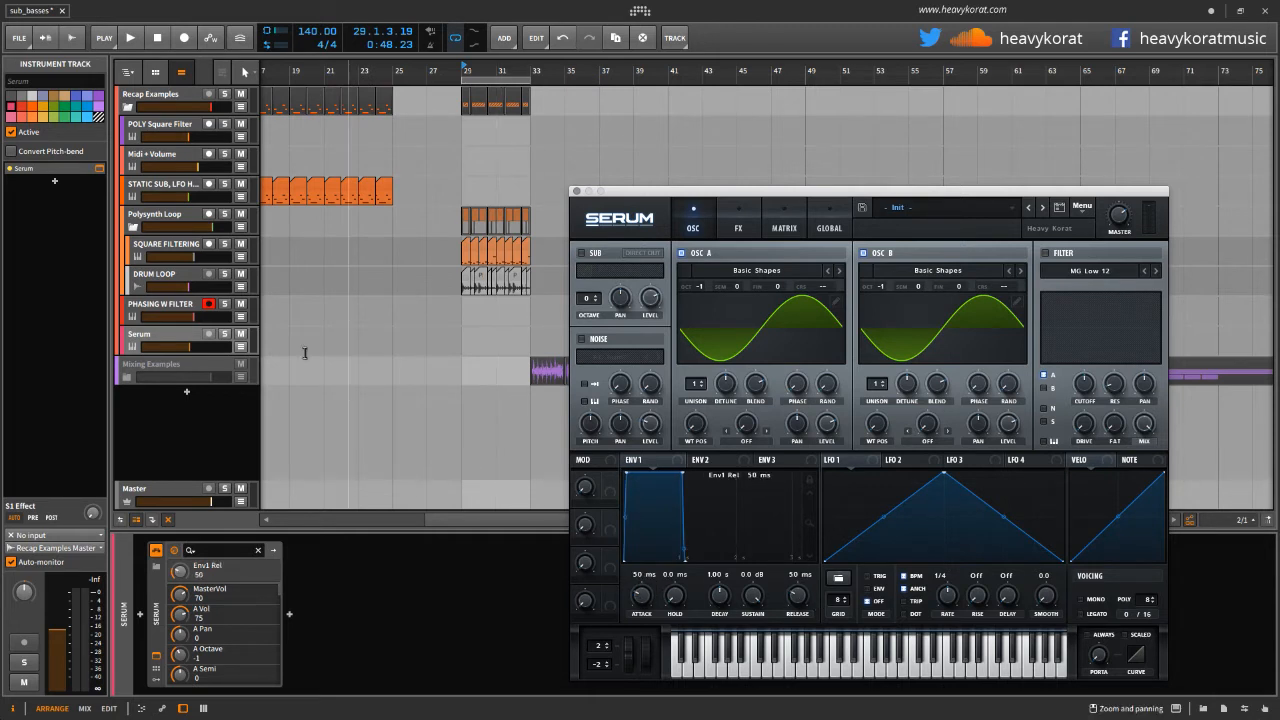
# Set the Serum track's input to All ins and select the track so it is armed for playing
pyautogui.click(132, 345)
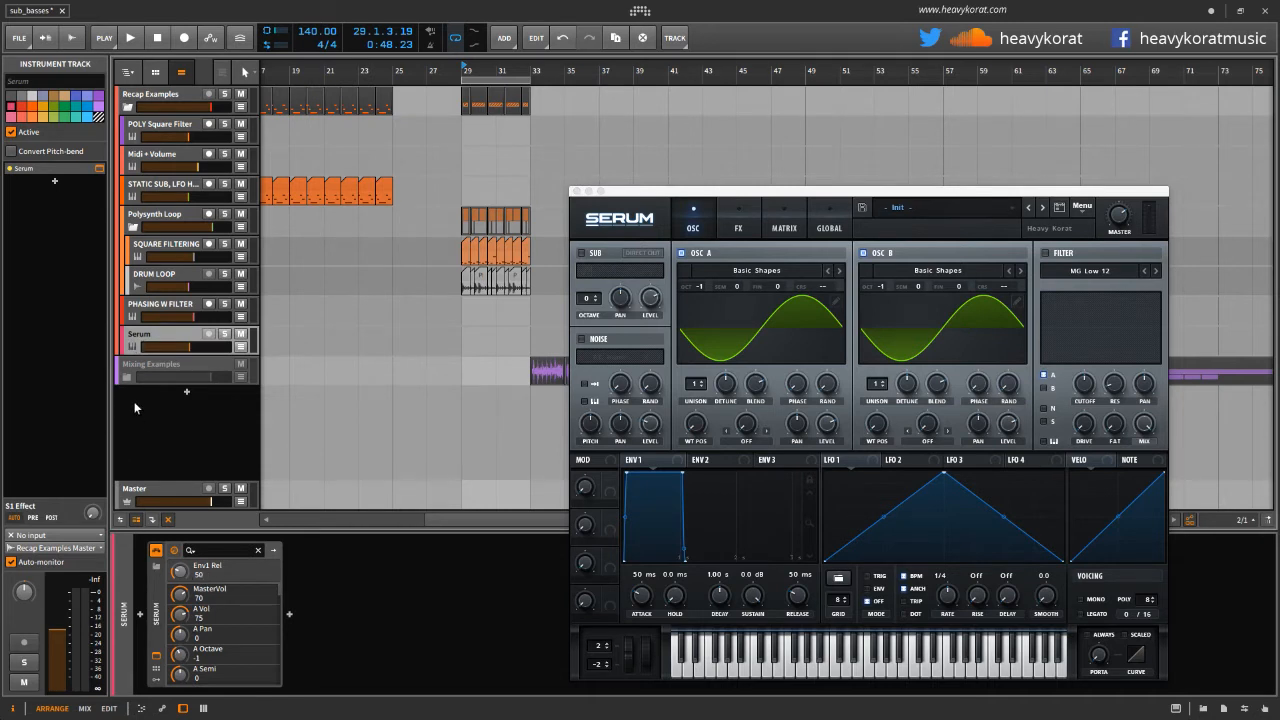
pyautogui.rightClick(137, 331)
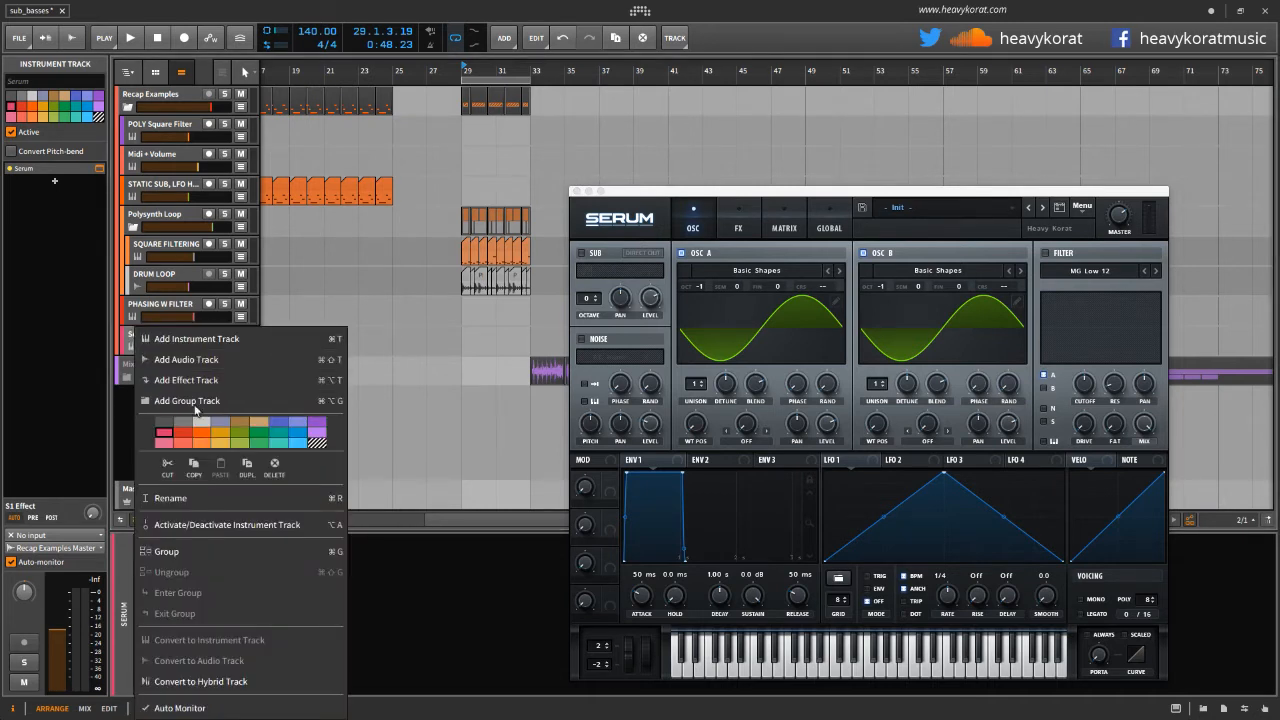
pyautogui.click(409, 629)
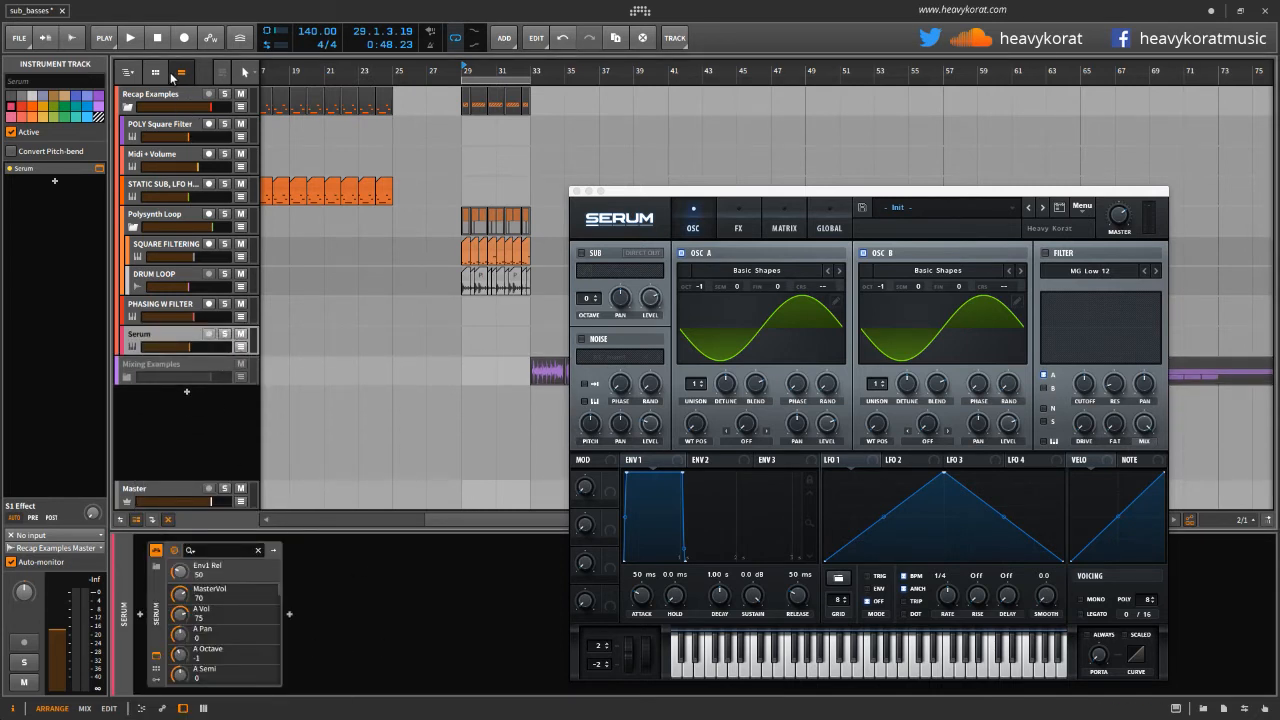
pyautogui.click(134, 521)
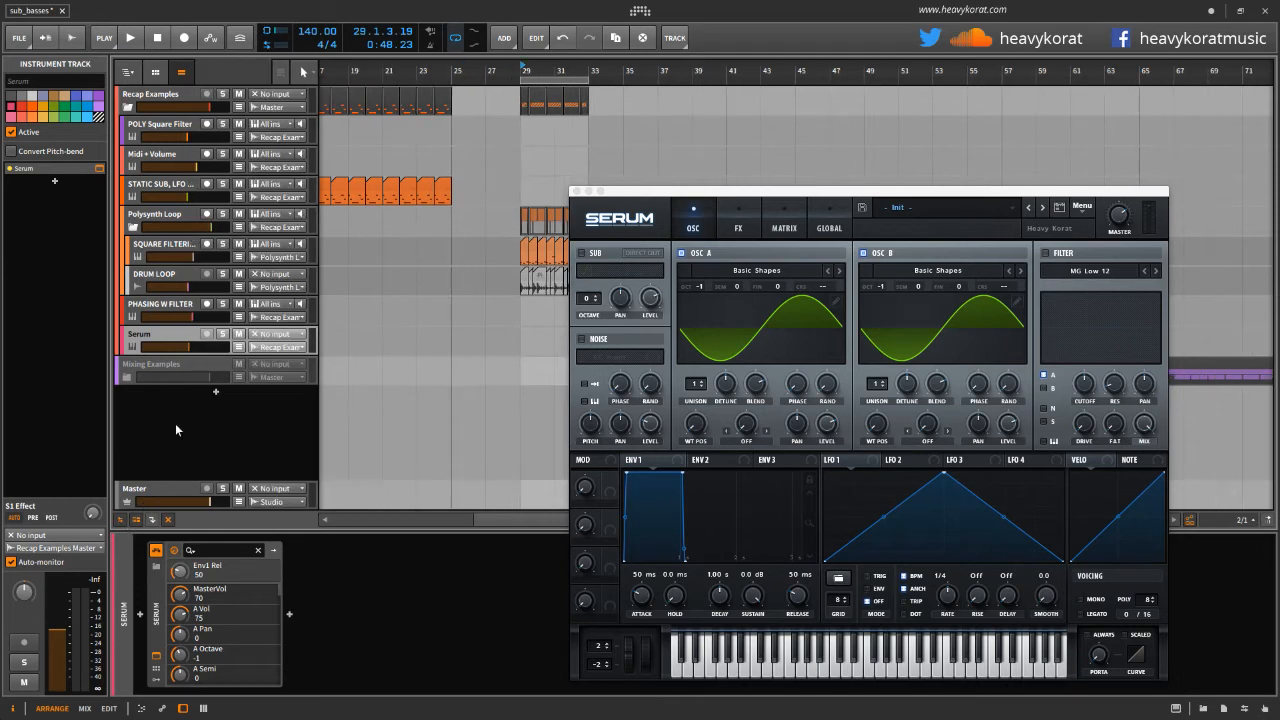
pyautogui.click(283, 343)
pyautogui.click(281, 384)
pyautogui.click(120, 521)
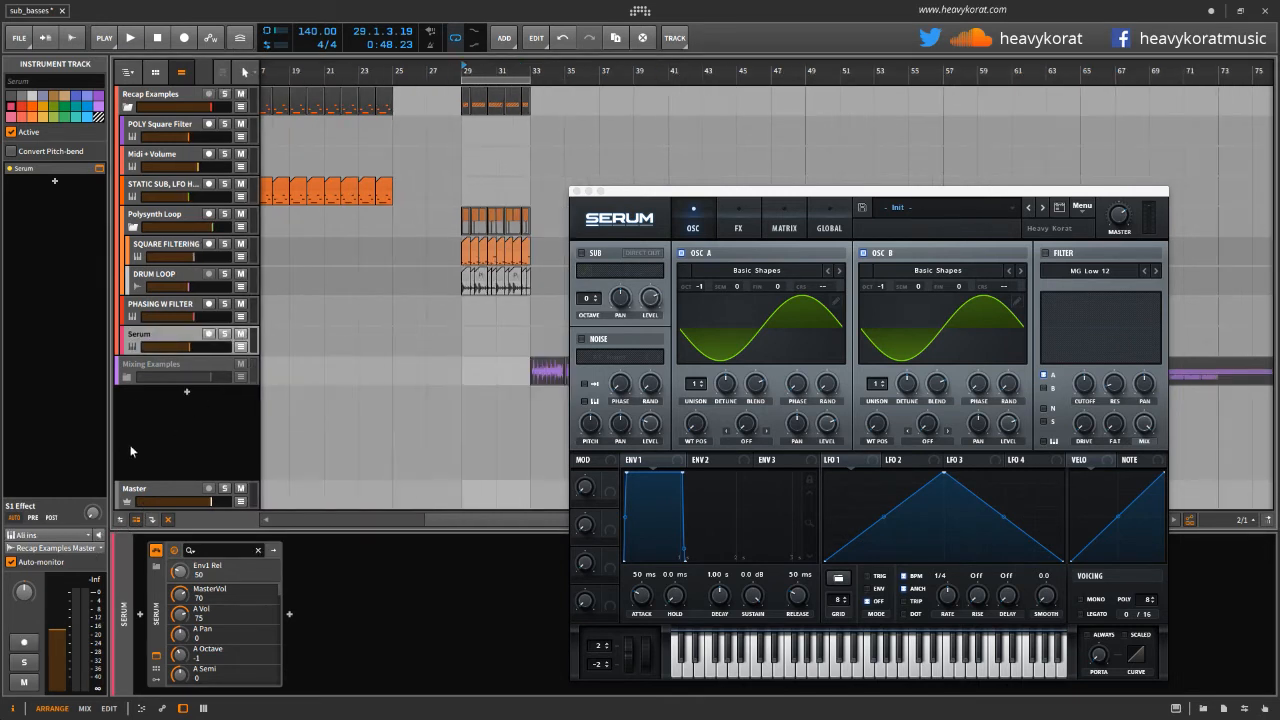
pyautogui.click(132, 348)
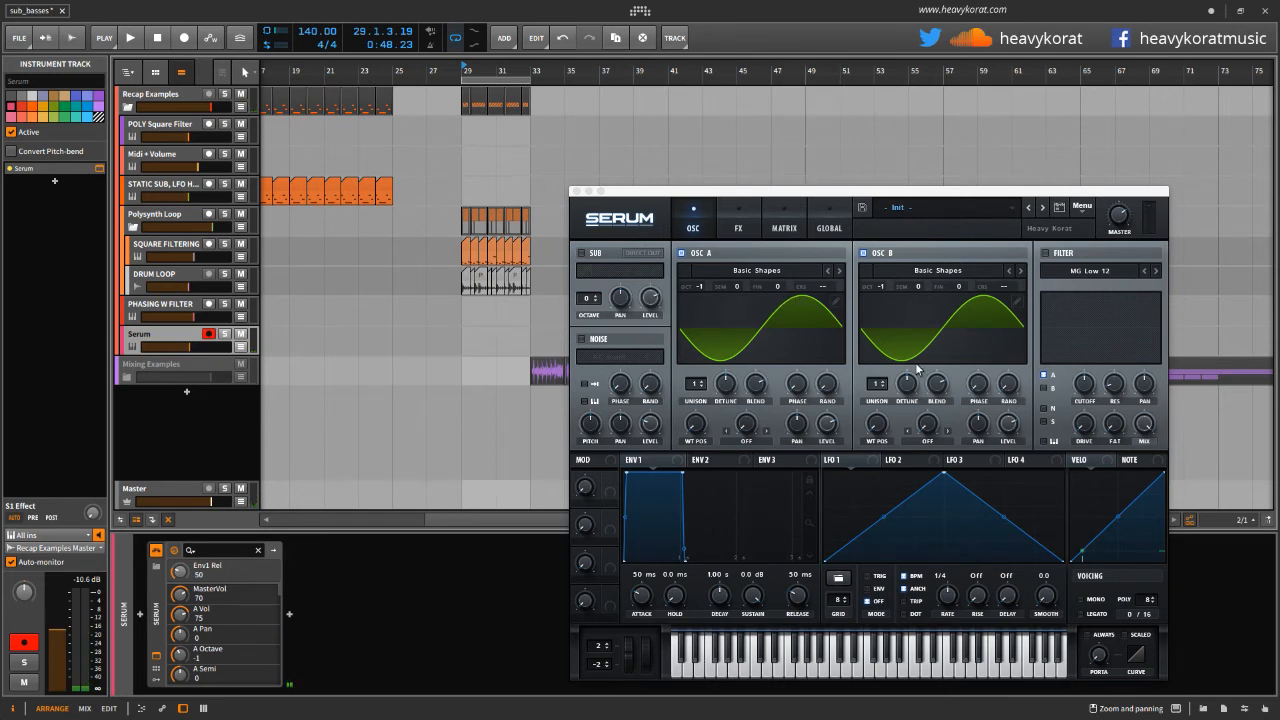
# Switch off oscillator B and play notes on the Serum track with only oscillator A sounding
pyautogui.click(863, 253)
pyautogui.press('F3')
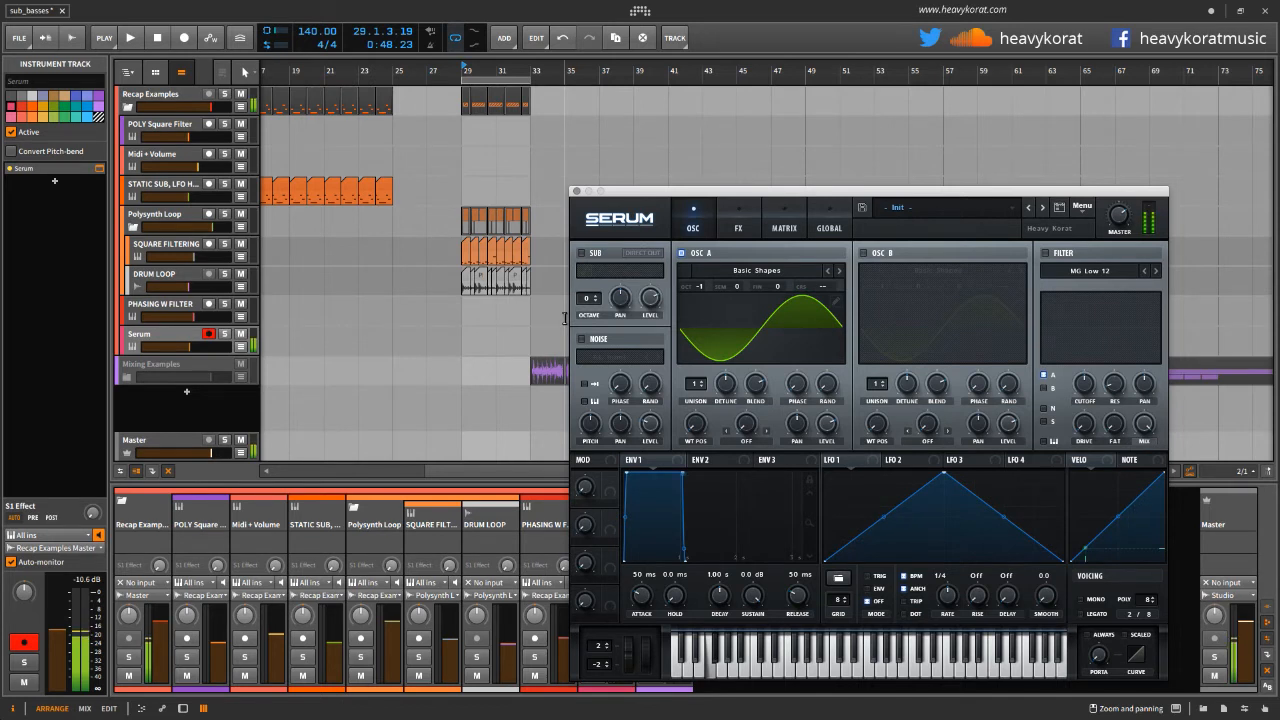
pyautogui.press('e')
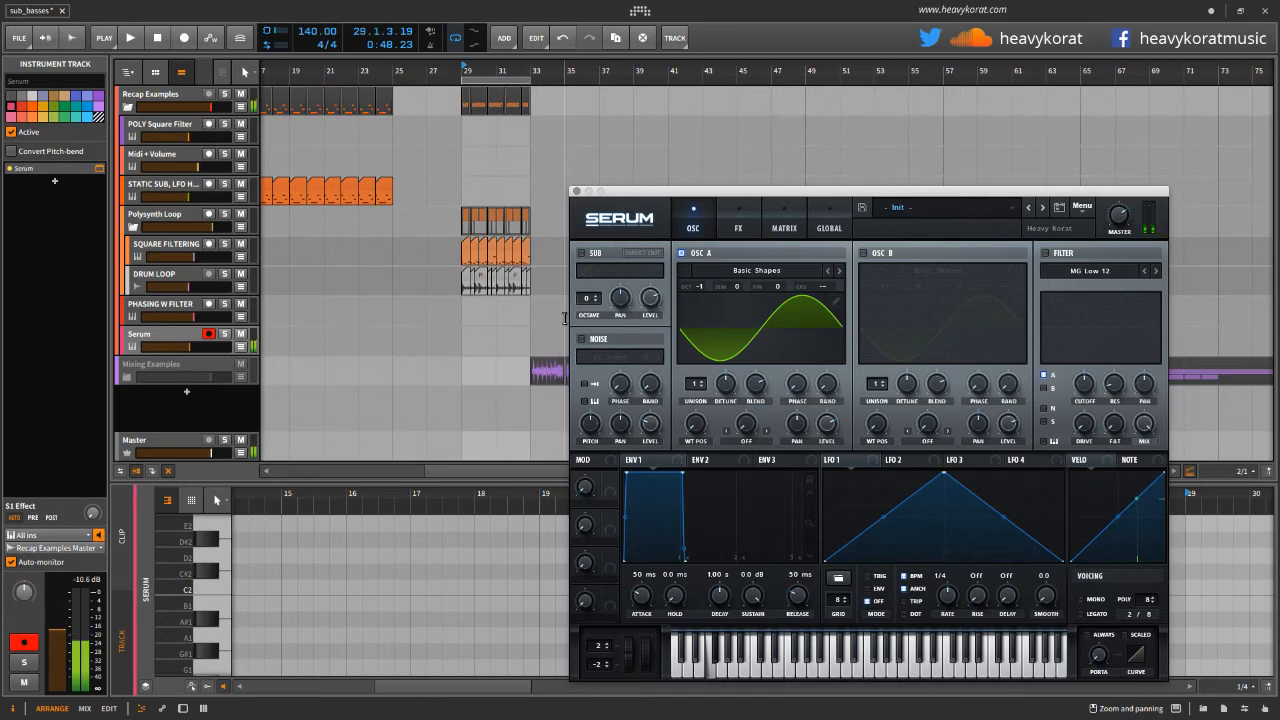
pyautogui.press('a')
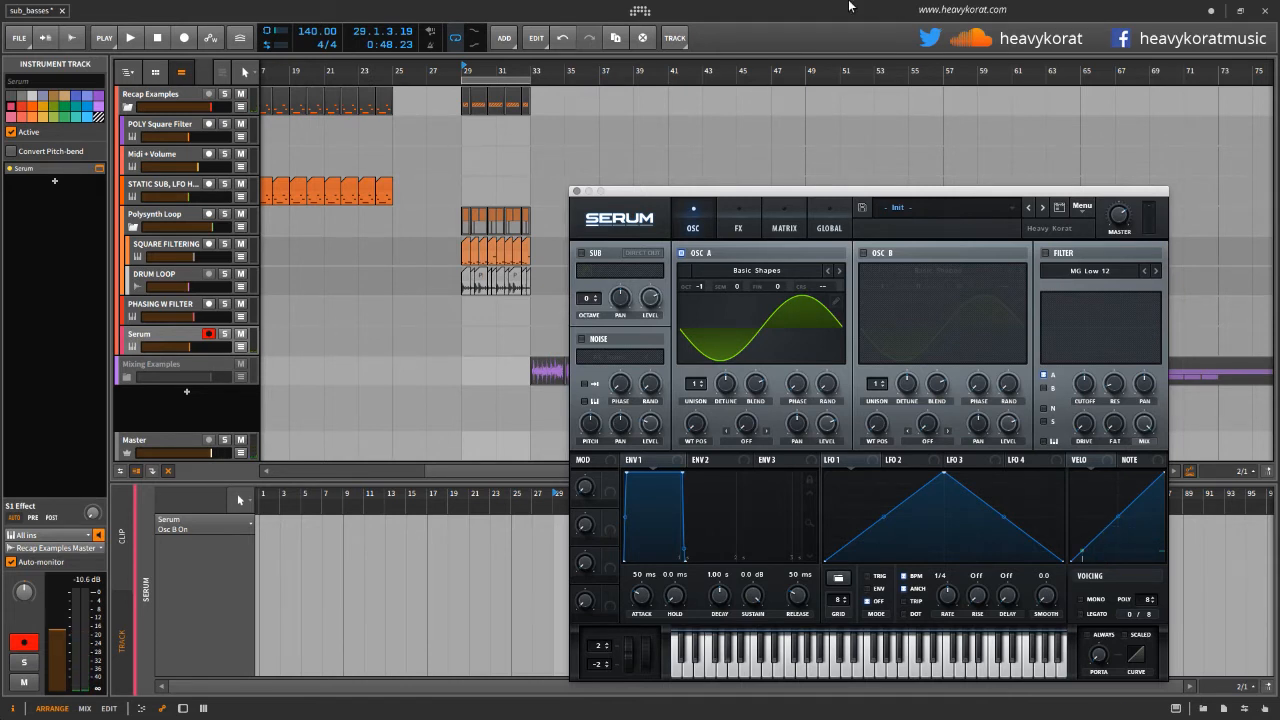
# Delete the new Serum track
pyautogui.press('d')
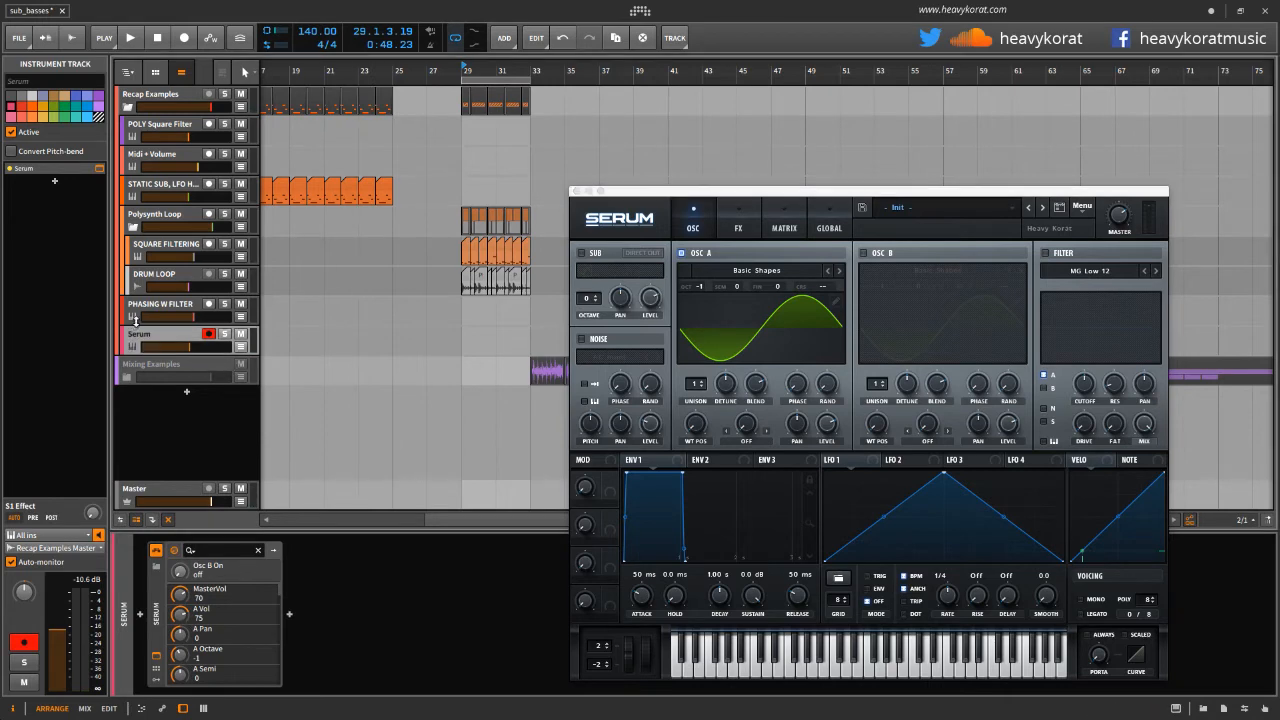
pyautogui.press('Delete')
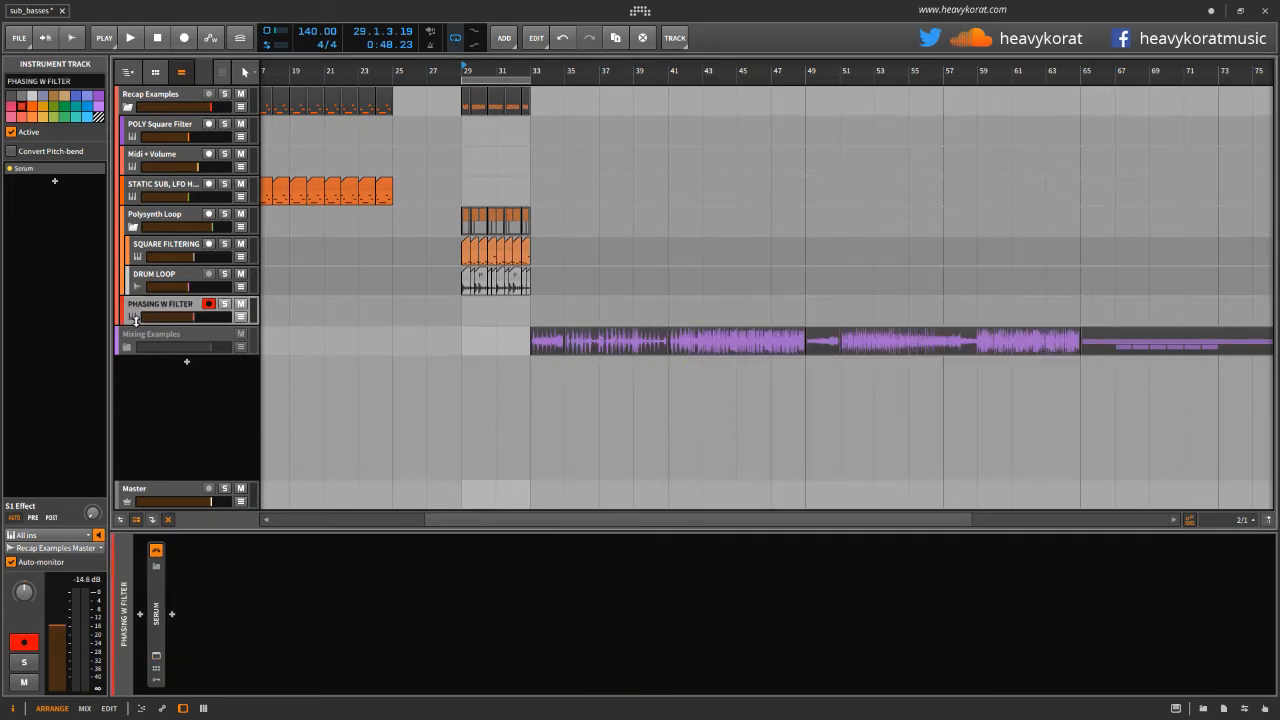
# Collapse the Polysynth Loop group and select the STATIC SUB, LFO HARMONICS track
pyautogui.keyDown('ctrl'); pyautogui.scroll(-5, 369, 300); pyautogui.keyUp('ctrl')
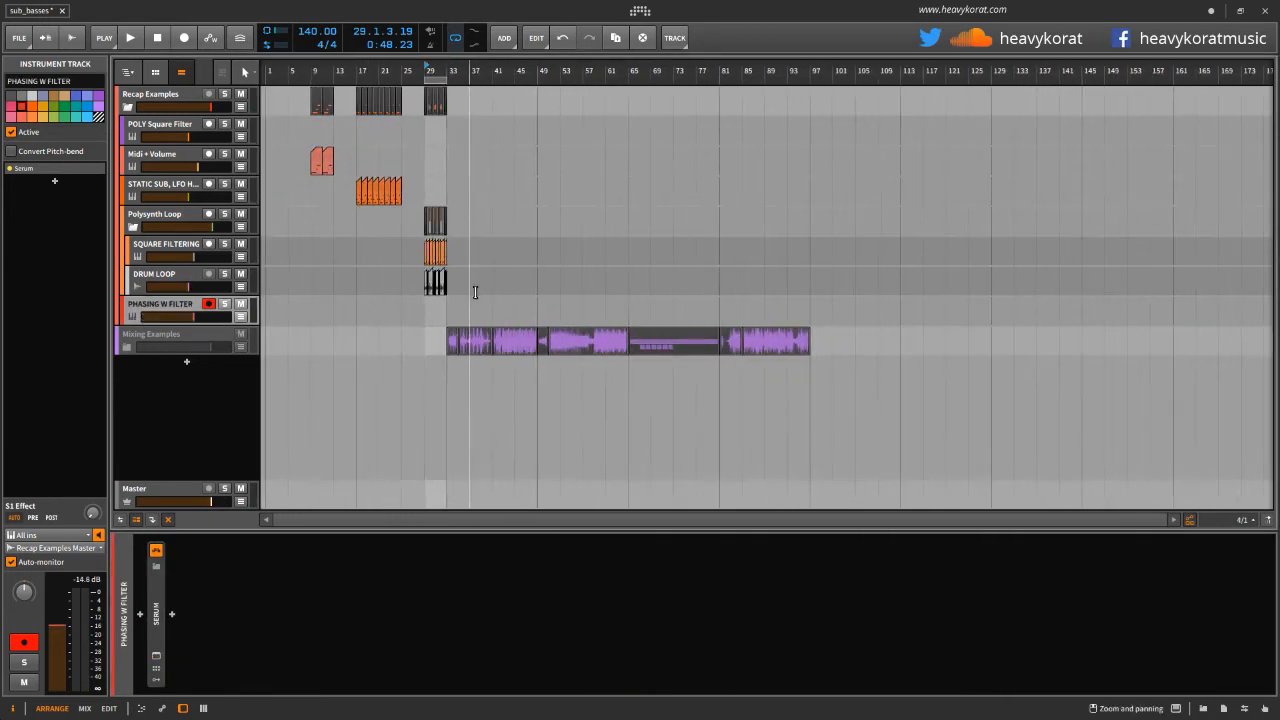
pyautogui.click(129, 241)
pyautogui.click(139, 190)
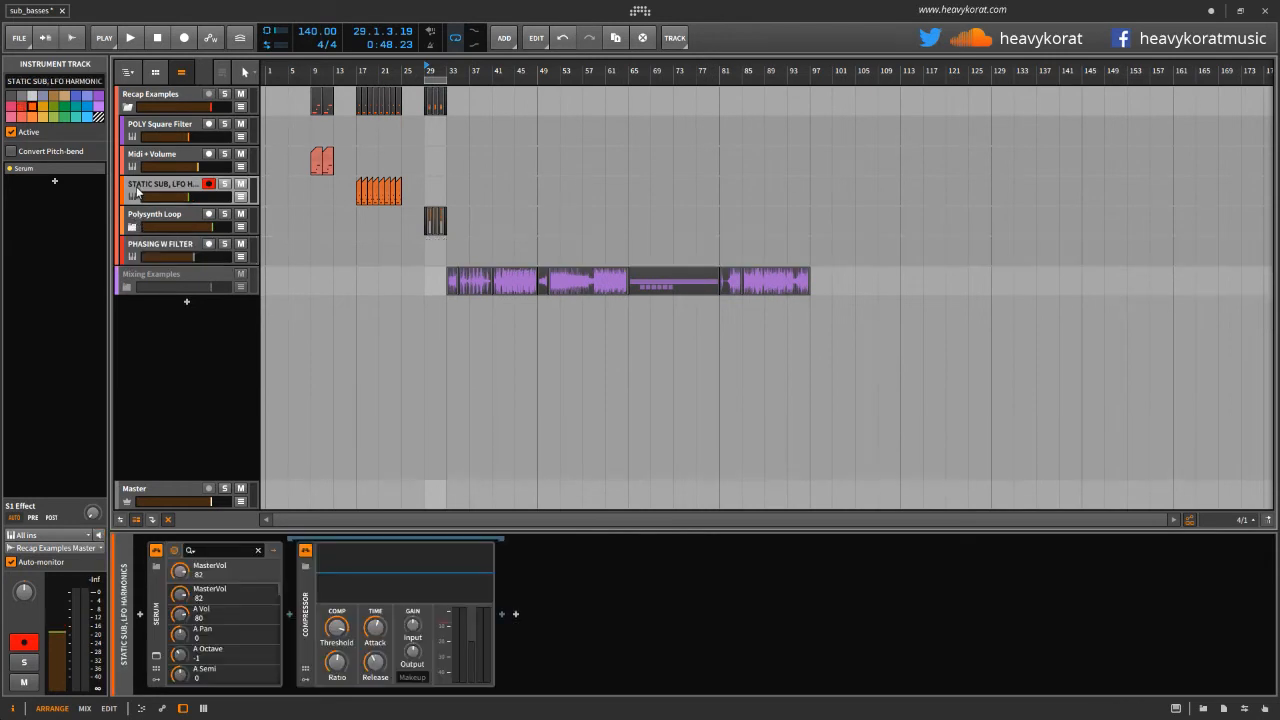
pyautogui.keyDown('ctrl'); pyautogui.scroll(2, 448, 320); pyautogui.keyUp('ctrl')
pyautogui.keyDown('ctrl'); pyautogui.scroll(1, 493, 326); pyautogui.keyUp('ctrl')
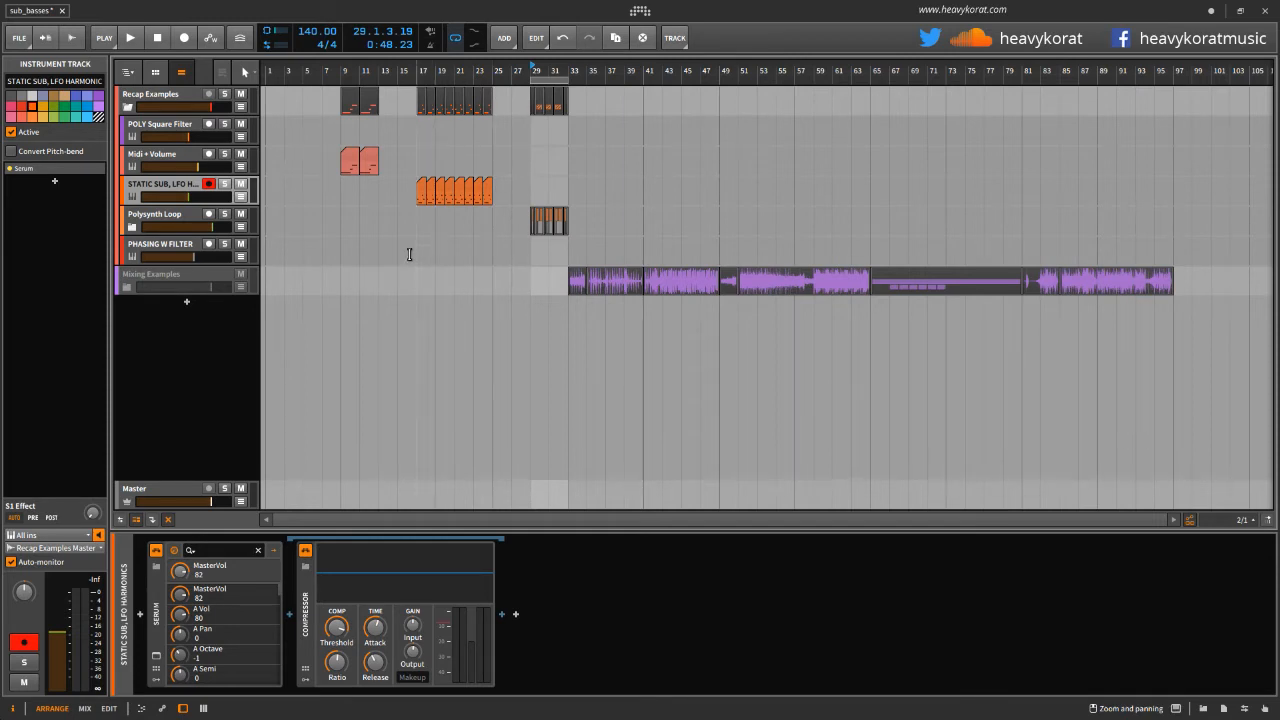
# Collapse and deactivate the Recap Examples group, and expand and activate the Mixing Examples group with its reference audio tracks
pyautogui.moveTo(423, 281)
pyautogui.mouseDown()
pyautogui.moveTo(480, 310)
pyautogui.moveTo(586, 281)
pyautogui.mouseUp()
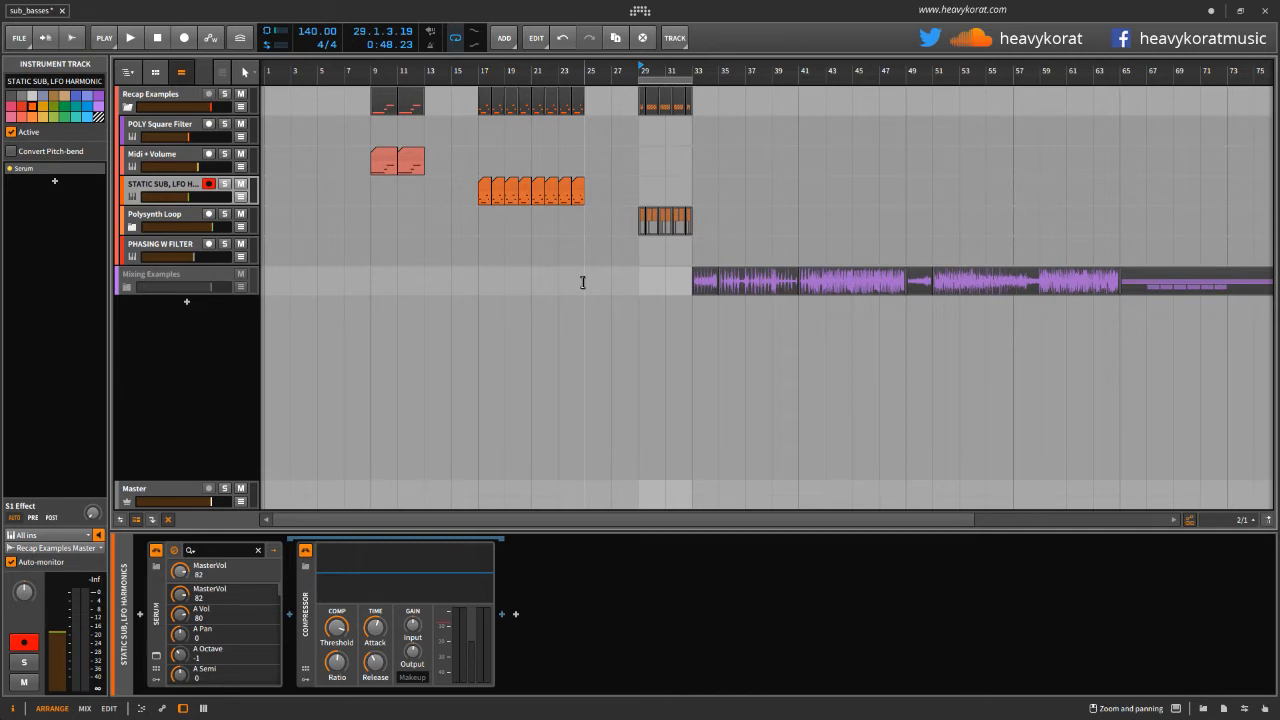
pyautogui.click(127, 106)
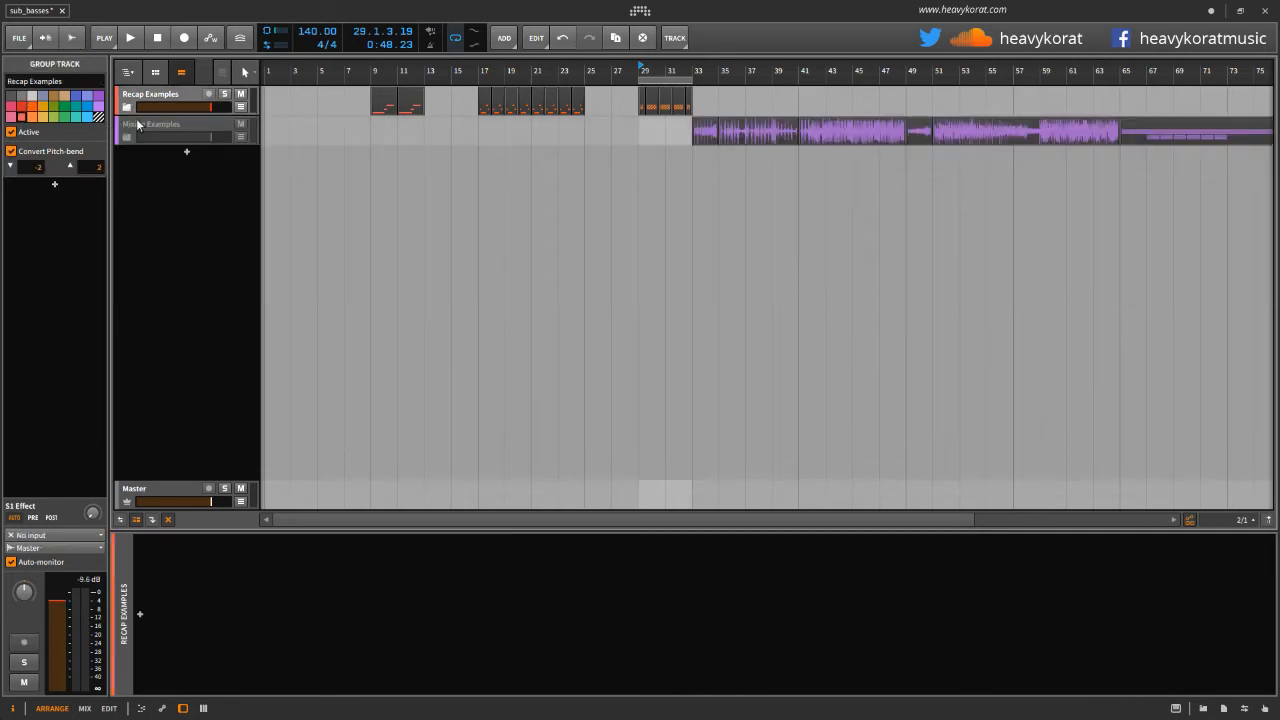
pyautogui.click(127, 135)
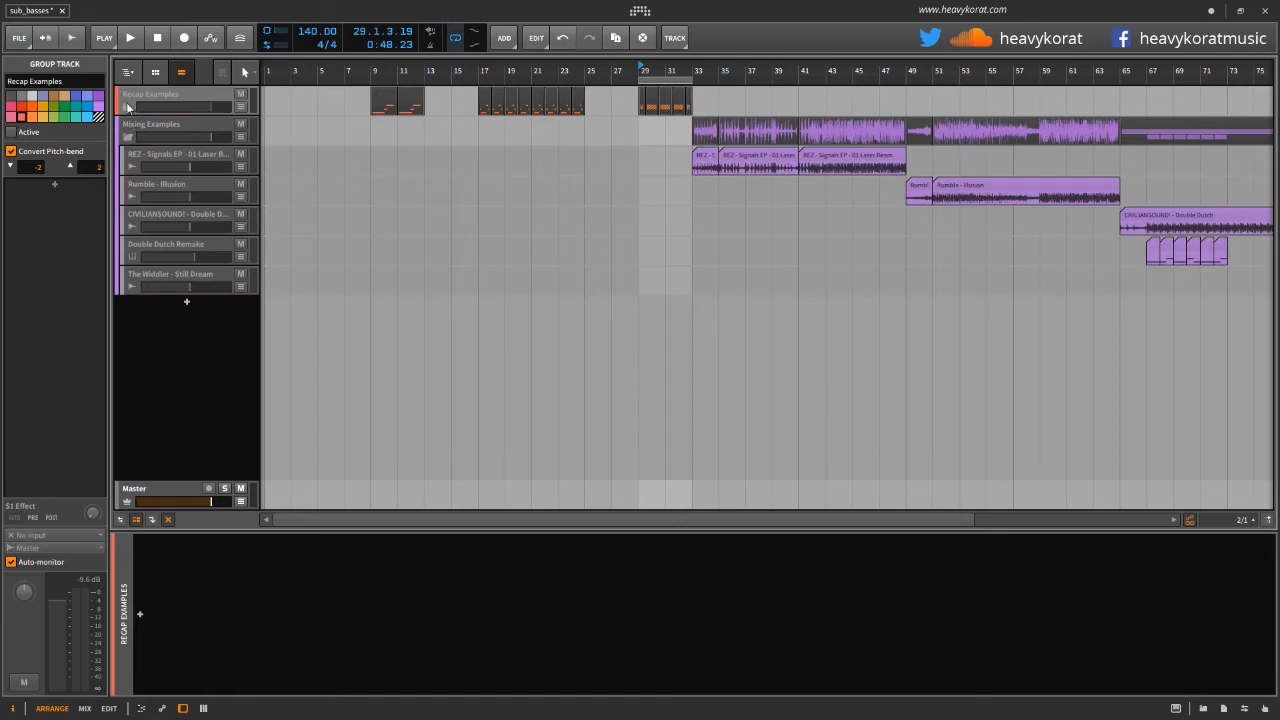
pyautogui.click(133, 254)
pyautogui.click(130, 166)
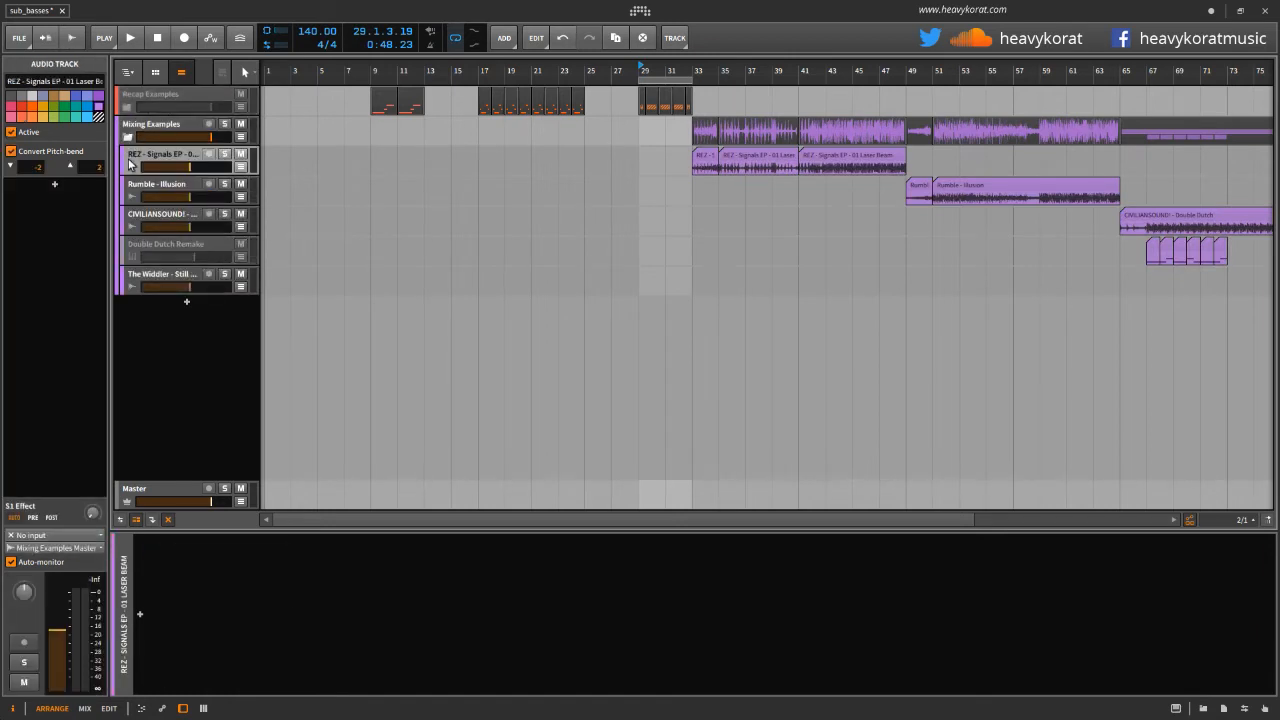
# Open the MMultiAnalyzer on the Master track and set the play start to bar 33 at the first REZ clip
pyautogui.click(129, 497)
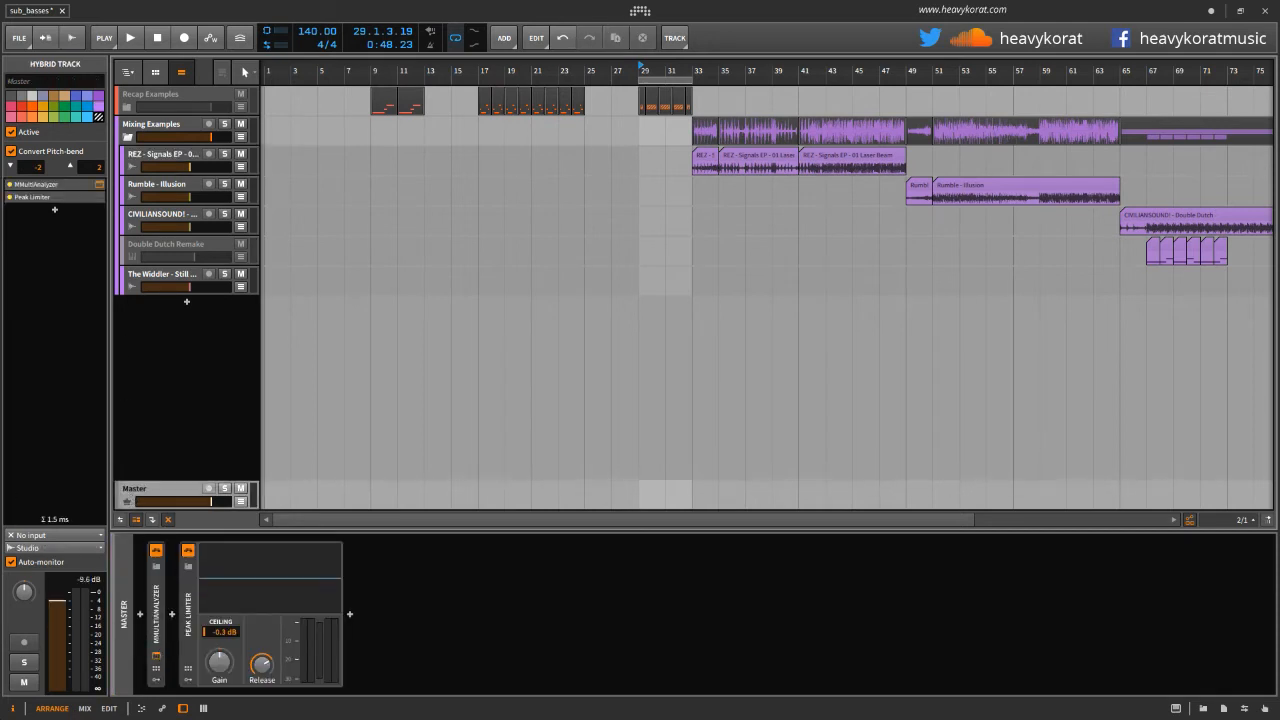
pyautogui.moveTo(0, 412); pyautogui.dragTo(639, 318)
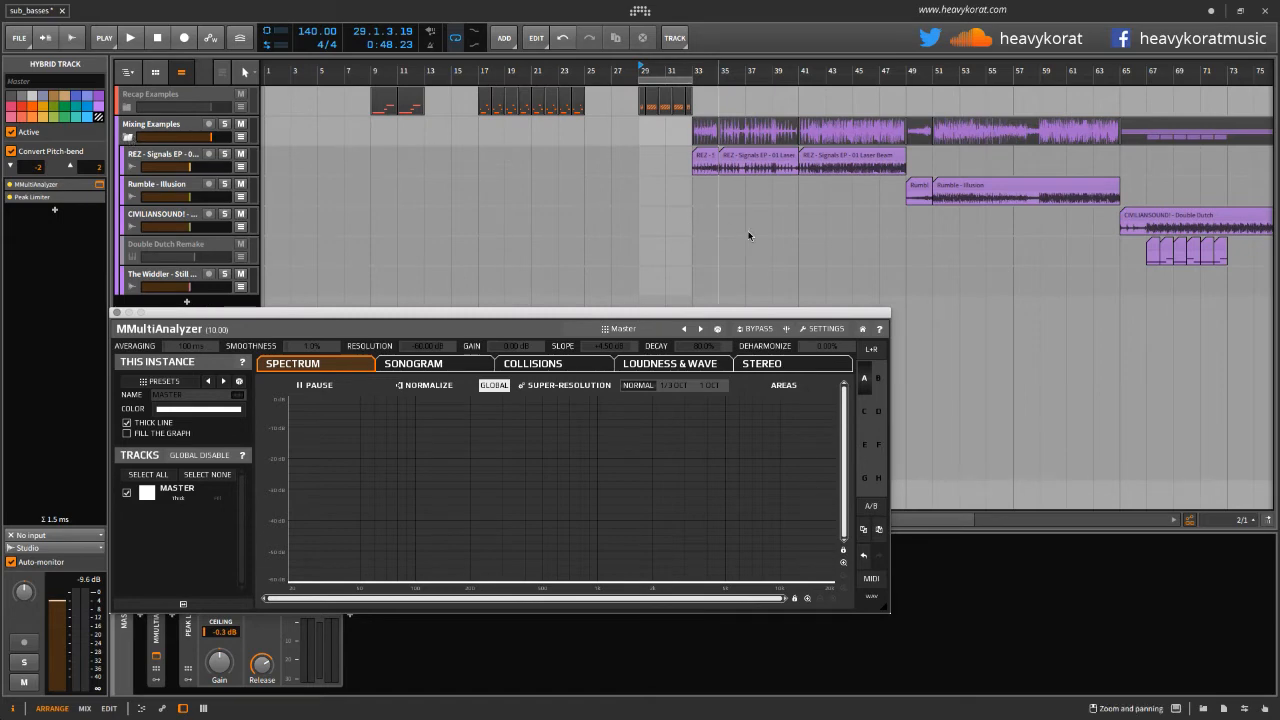
pyautogui.click(799, 211)
pyautogui.moveTo(797, 211); pyautogui.dragTo(553, 199)
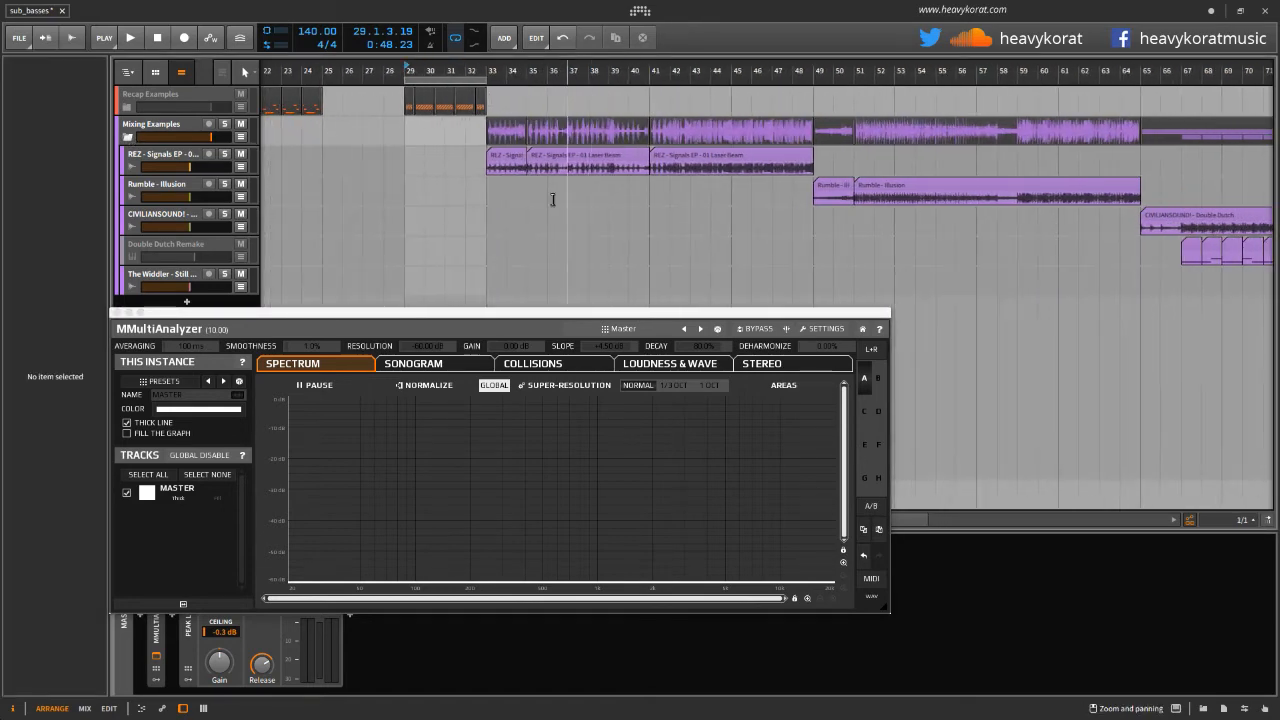
pyautogui.moveTo(501, 75); pyautogui.dragTo(547, 226)
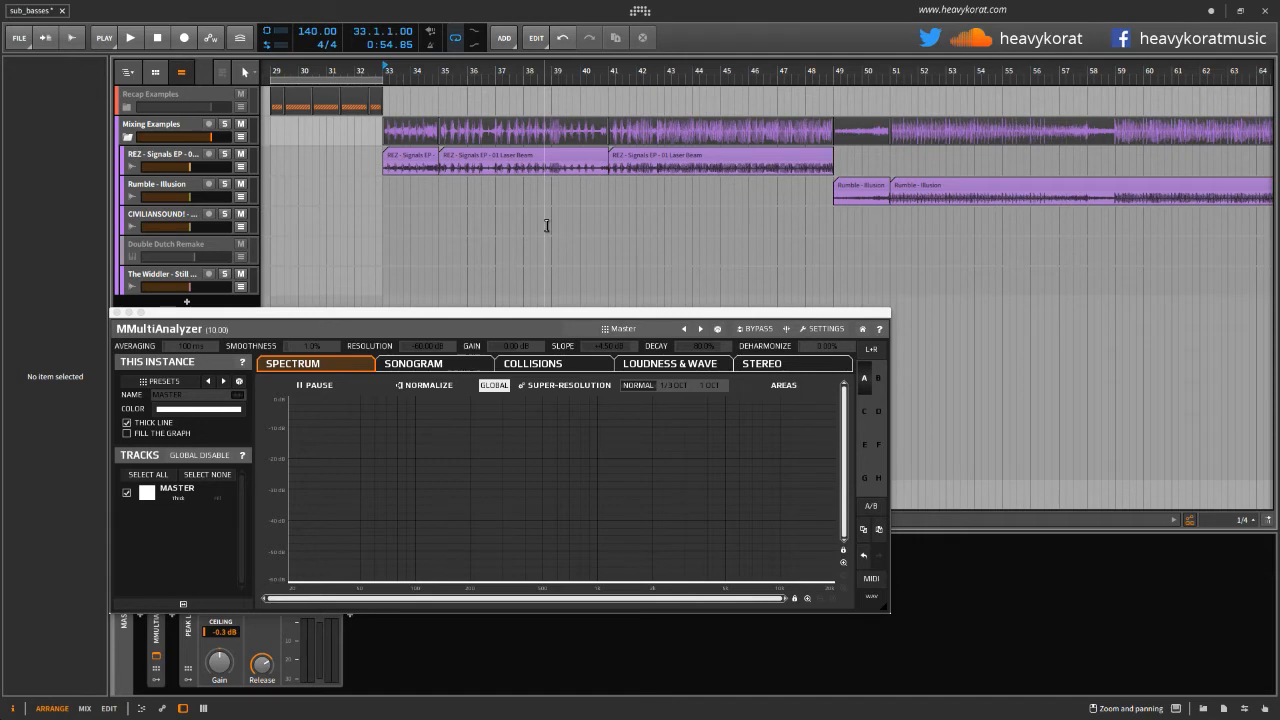
# Look over the remaining reference clips from Rumble to The Widdler, with the analyzer window moved below the track lanes
pyautogui.moveTo(990, 217); pyautogui.dragTo(589, 196)
pyautogui.moveTo(704, 209); pyautogui.dragTo(683, 202)
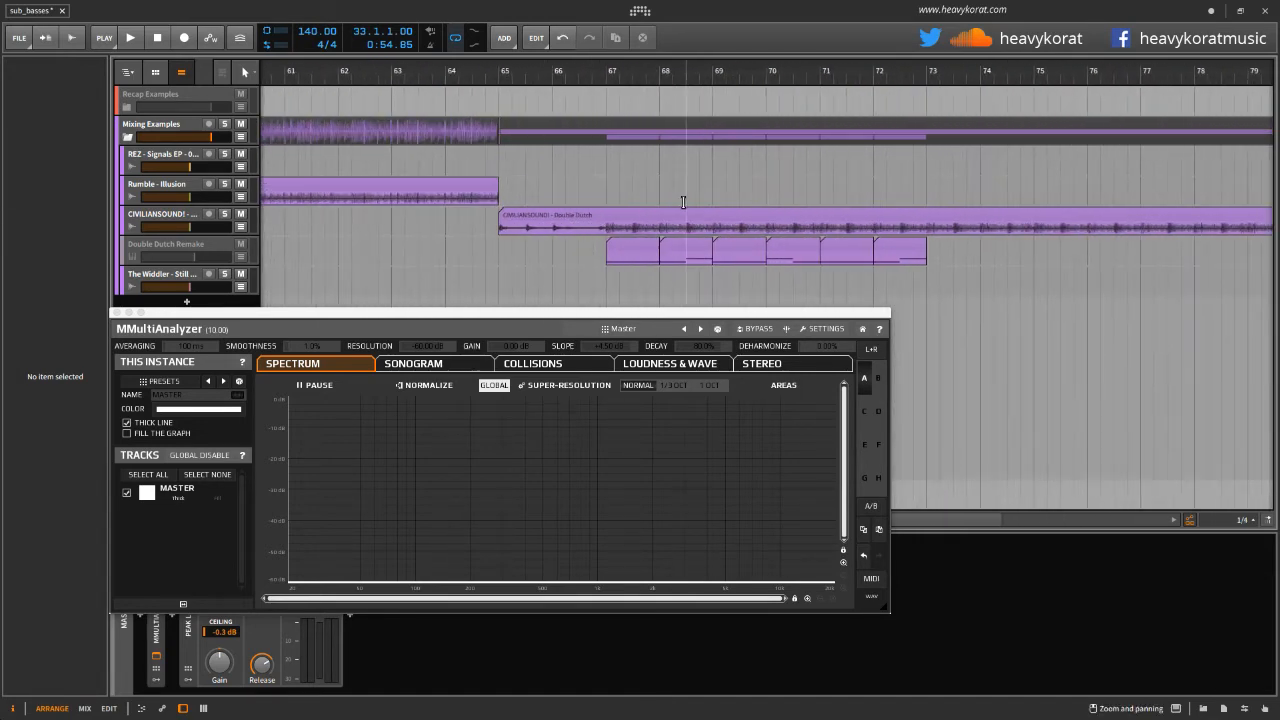
pyautogui.moveTo(497, 237); pyautogui.dragTo(485, 237)
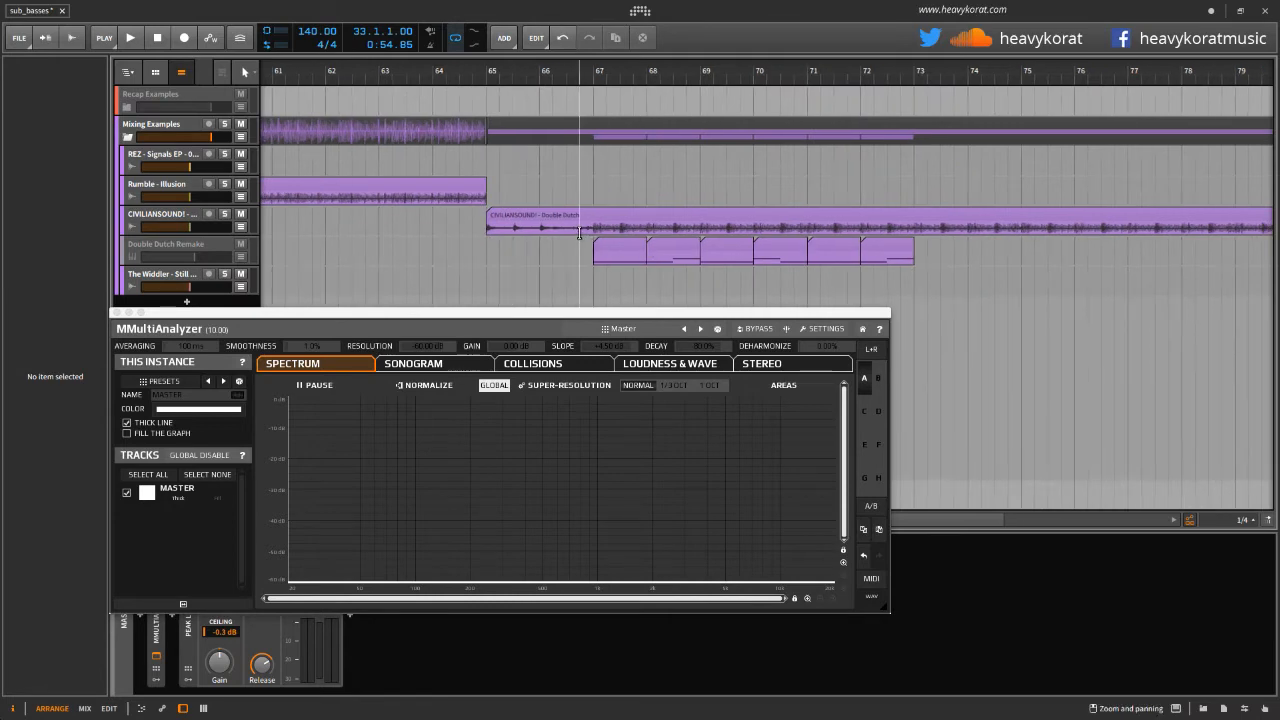
pyautogui.moveTo(563, 235); pyautogui.dragTo(635, 216)
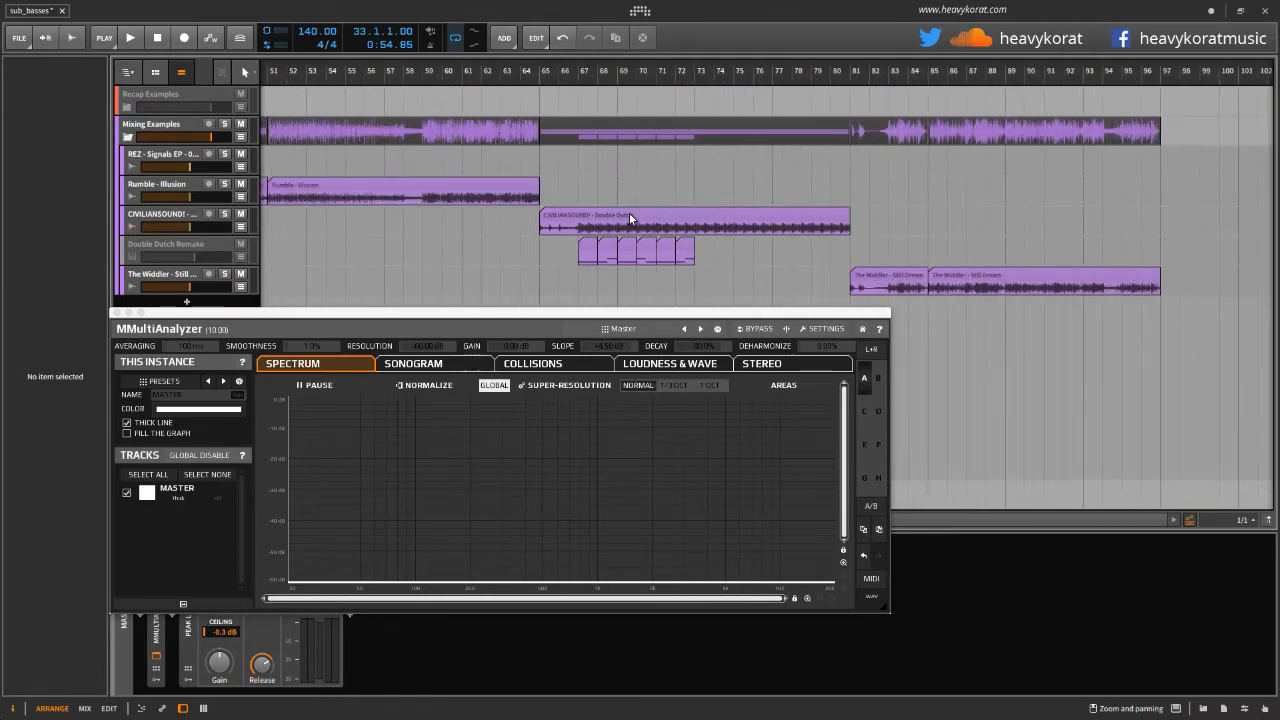
pyautogui.moveTo(631, 215); pyautogui.dragTo(597, 198)
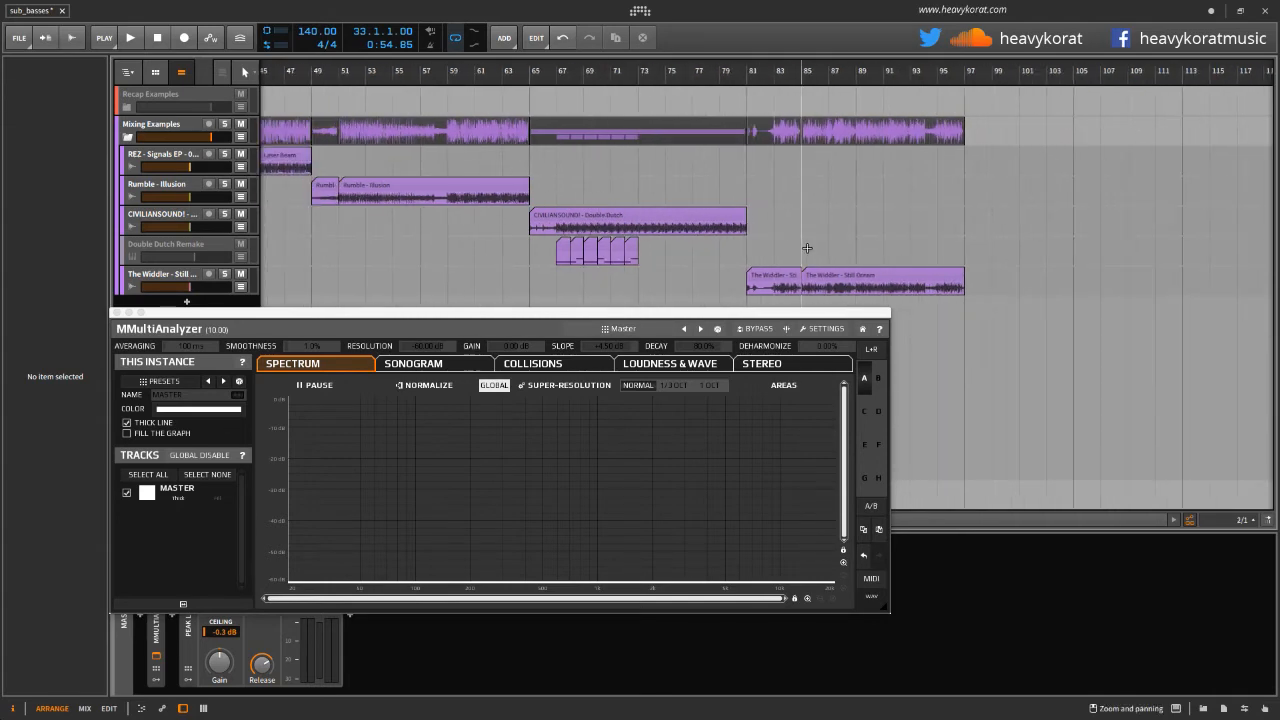
pyautogui.moveTo(669, 312); pyautogui.dragTo(719, 366)
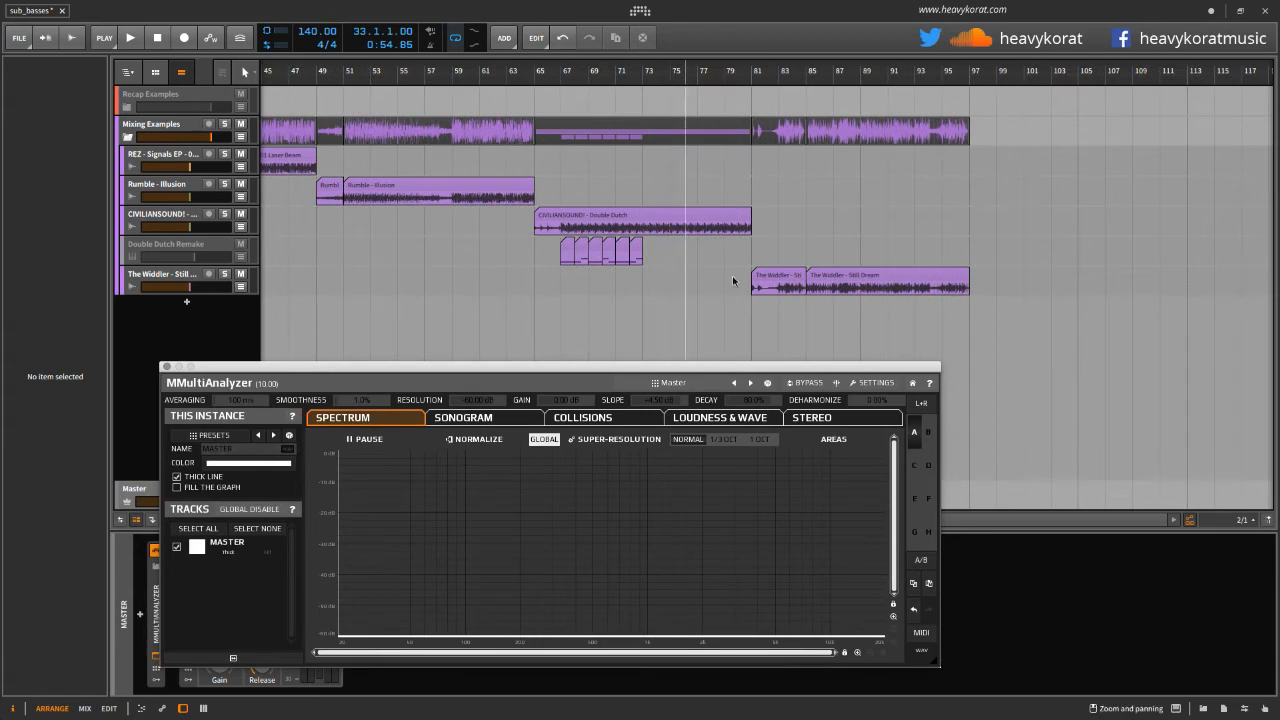
pyautogui.click(736, 250)
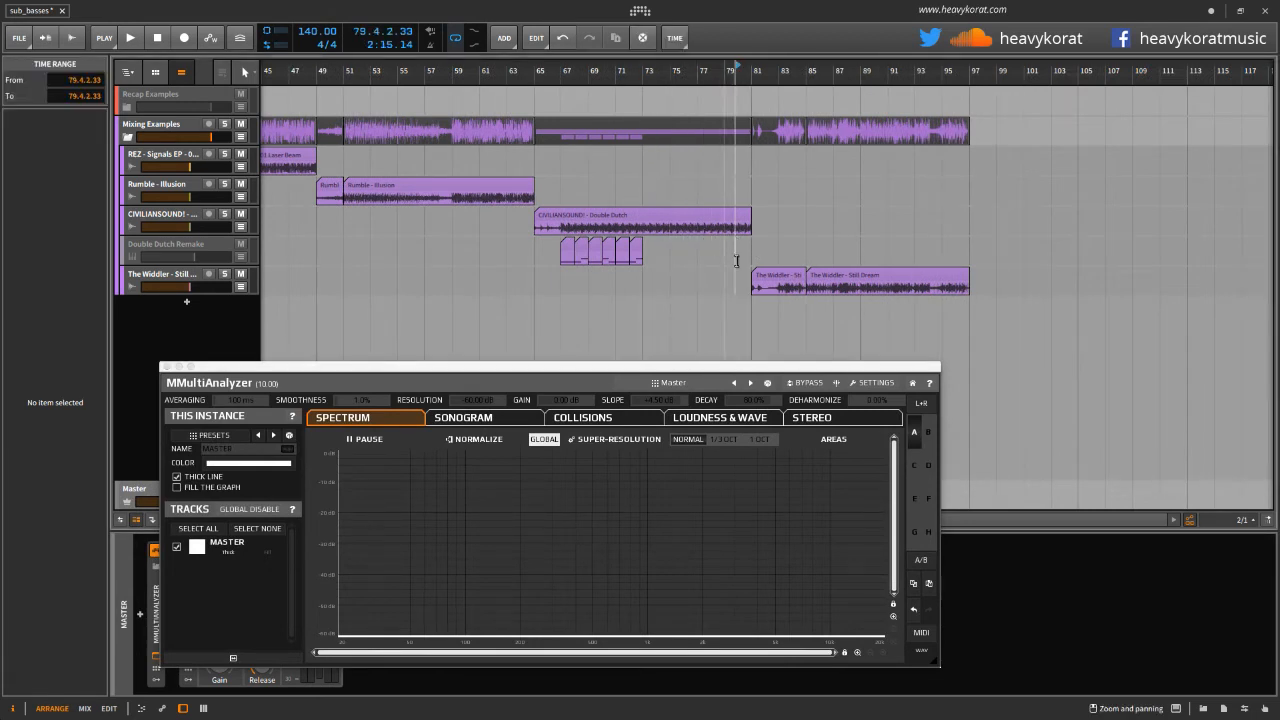
pyautogui.scroll(3, 694, 244)
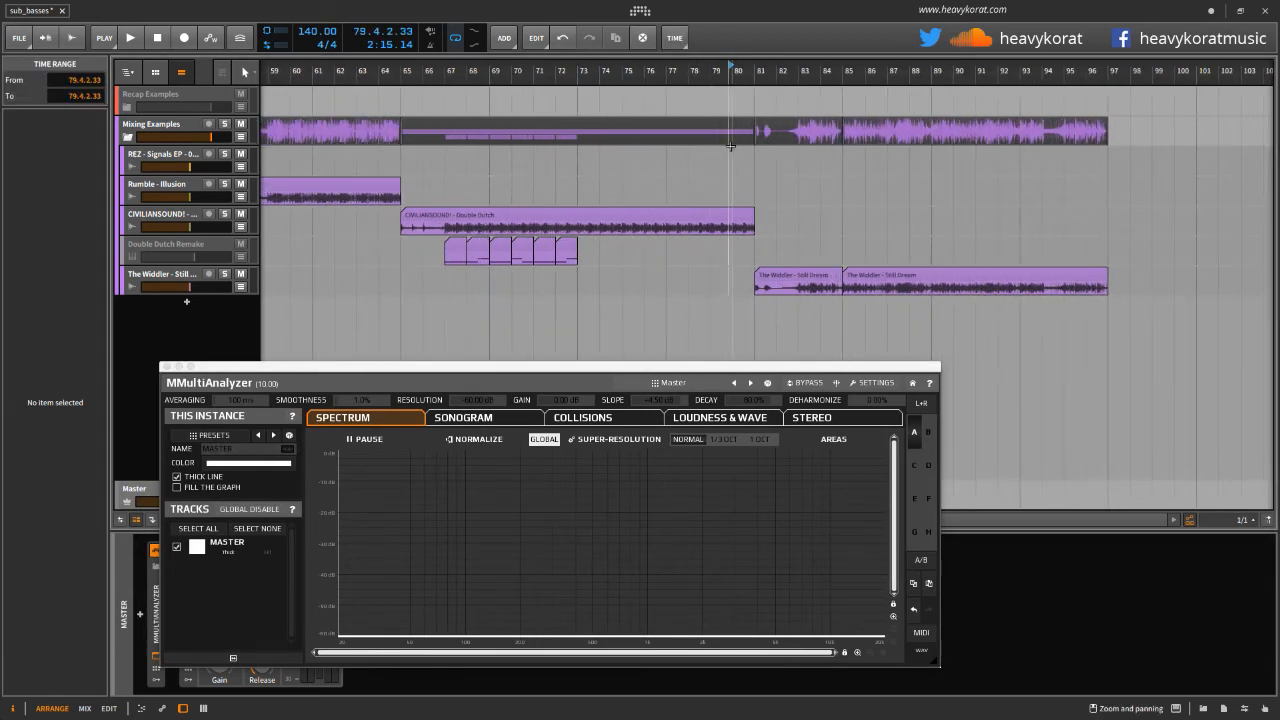
pyautogui.click(735, 71)
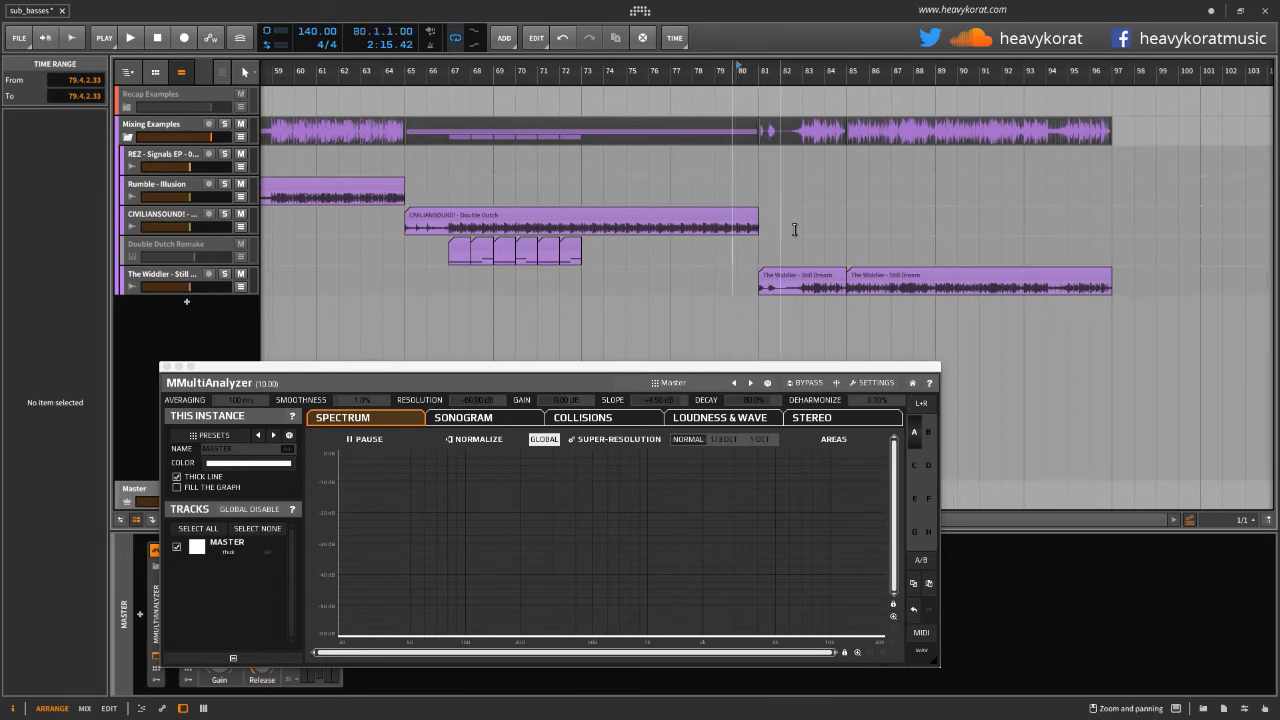
pyautogui.scroll(-2, 797, 240)
pyautogui.scroll(-3, 870, 278)
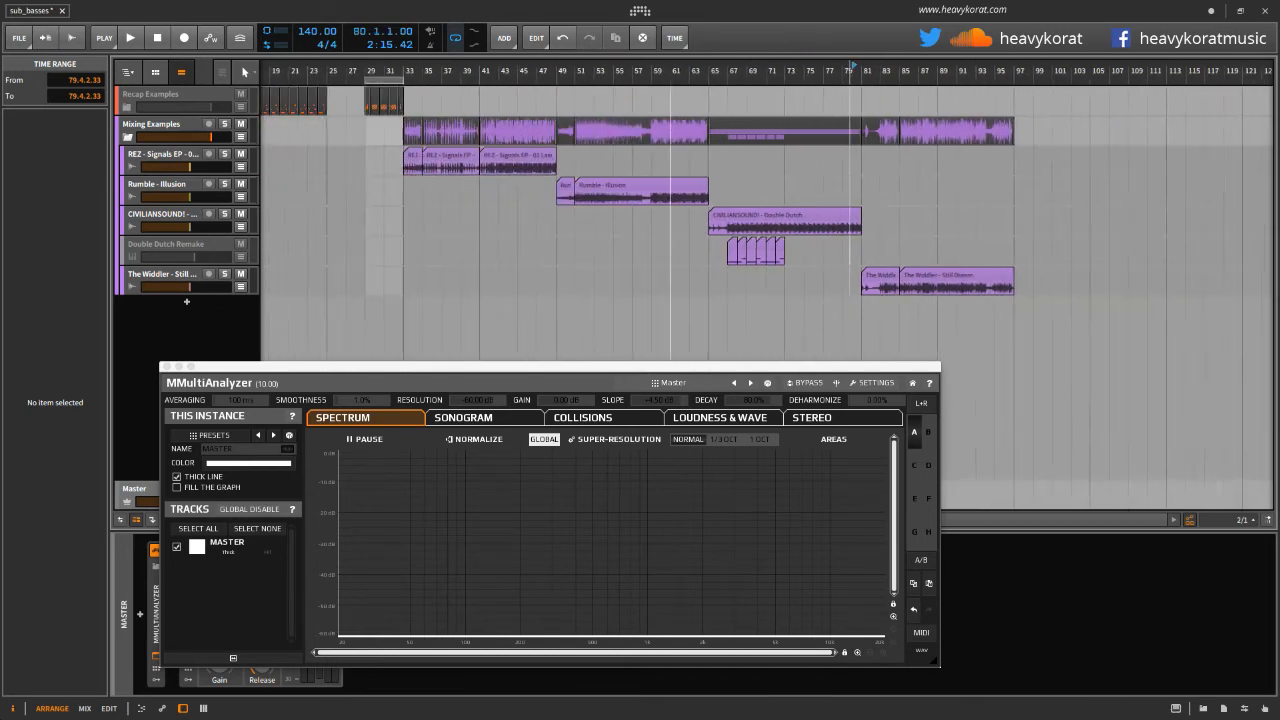
# Move the analyzer window clear of the Master devices and briefly play the REZ Laser Beam clips from bar 33
pyautogui.click(413, 71)
pyautogui.scroll(3, 557, 214)
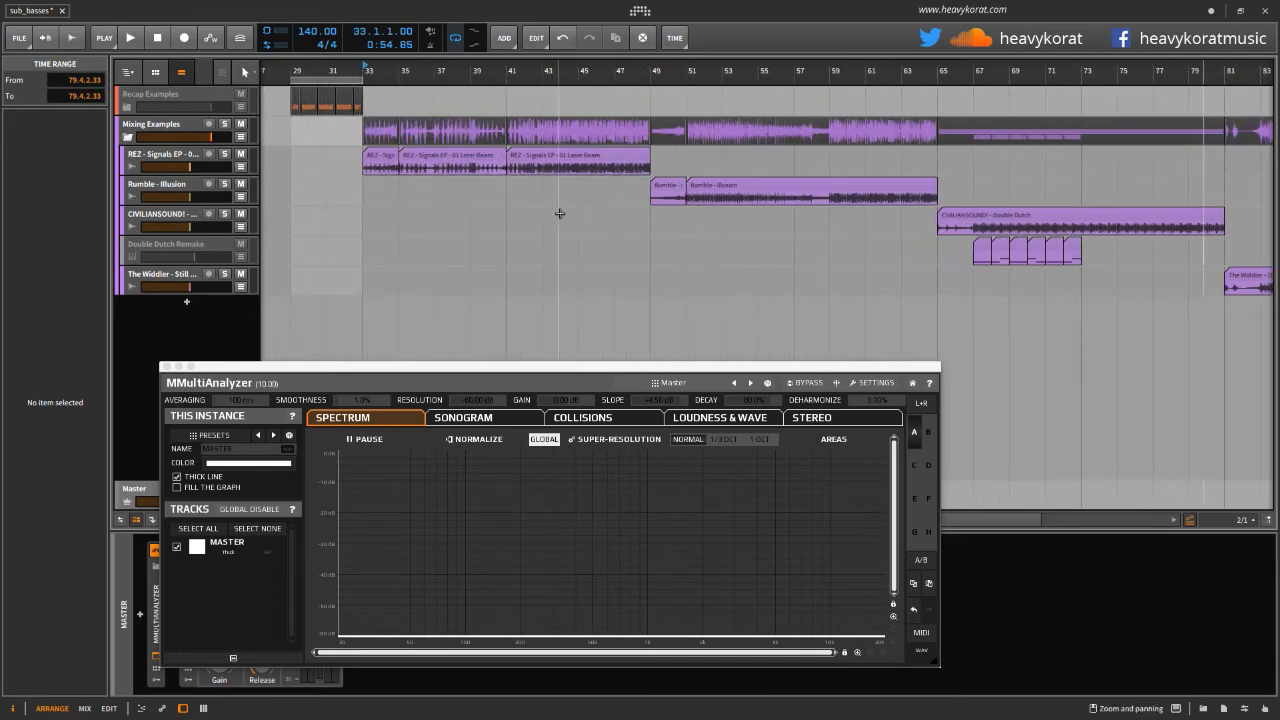
pyautogui.scroll(2, 747, 215)
pyautogui.moveTo(491, 367); pyautogui.dragTo(743, 381)
pyautogui.press('space')
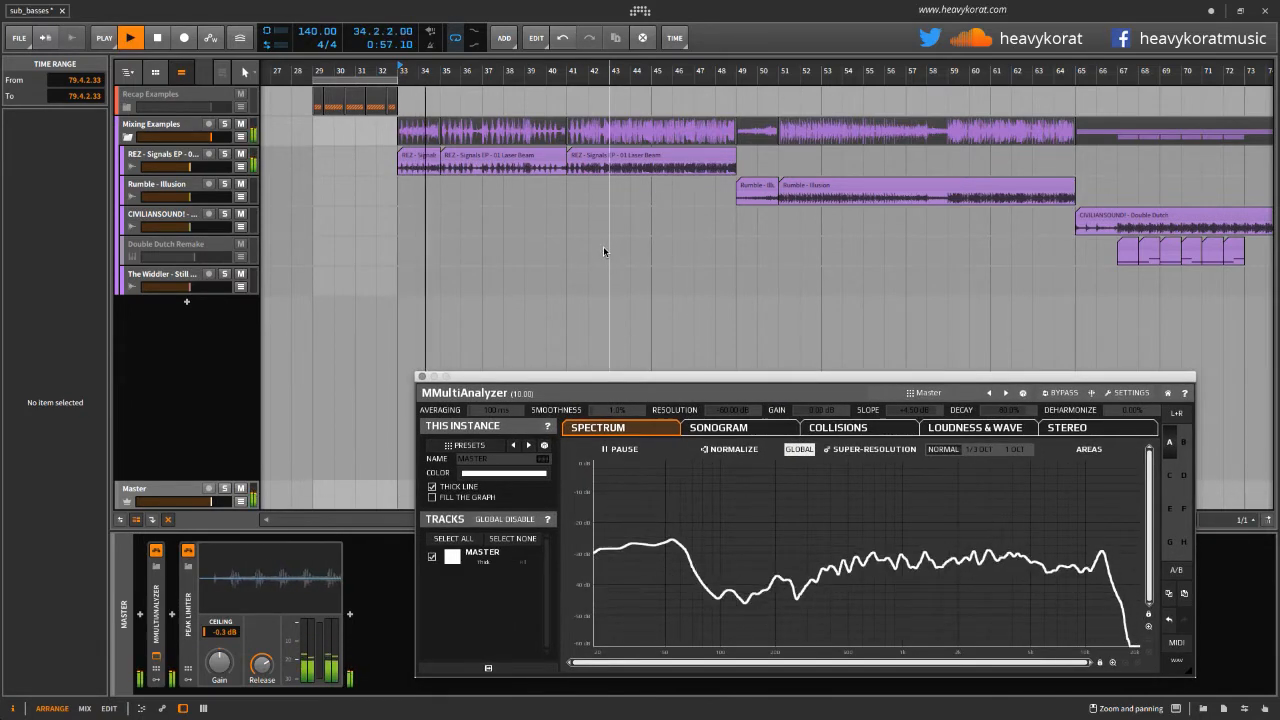
pyautogui.press('space')
# Show the mixer and set the loop range from bar 33 to bar 49 over the REZ clips
pyautogui.press('m')
pyautogui.click(405, 80)
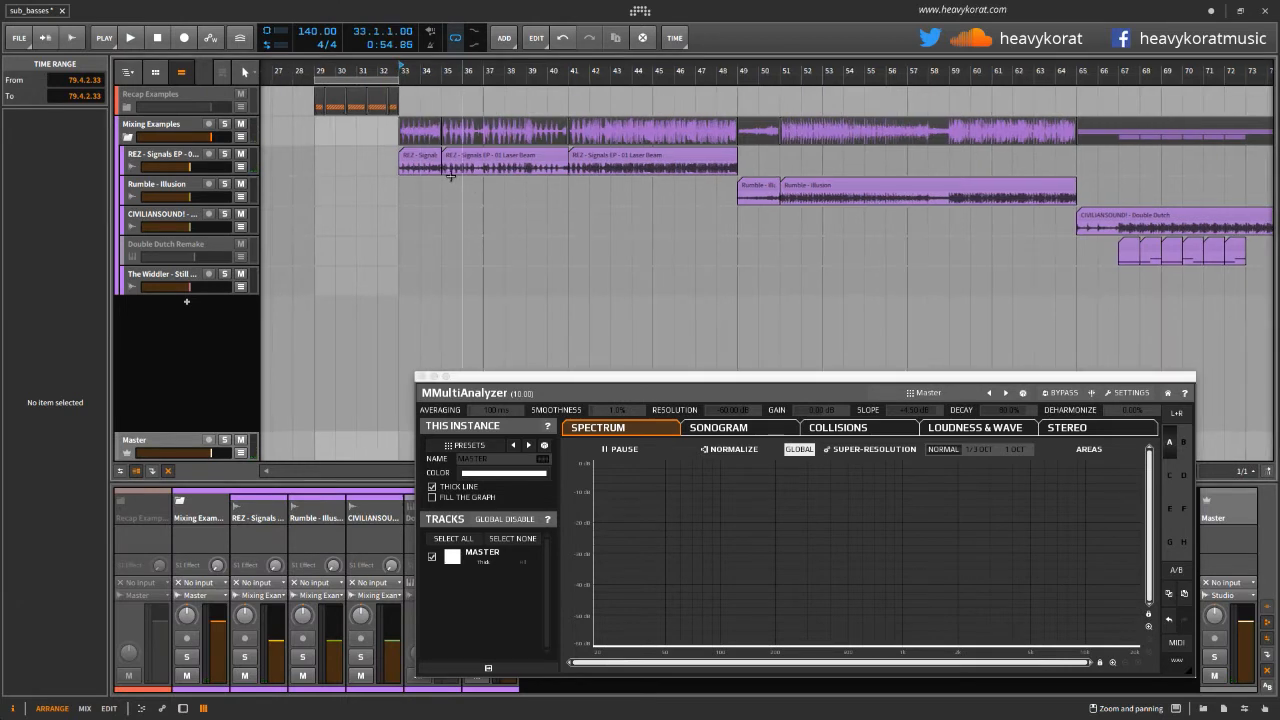
pyautogui.moveTo(401, 80); pyautogui.dragTo(738, 80)
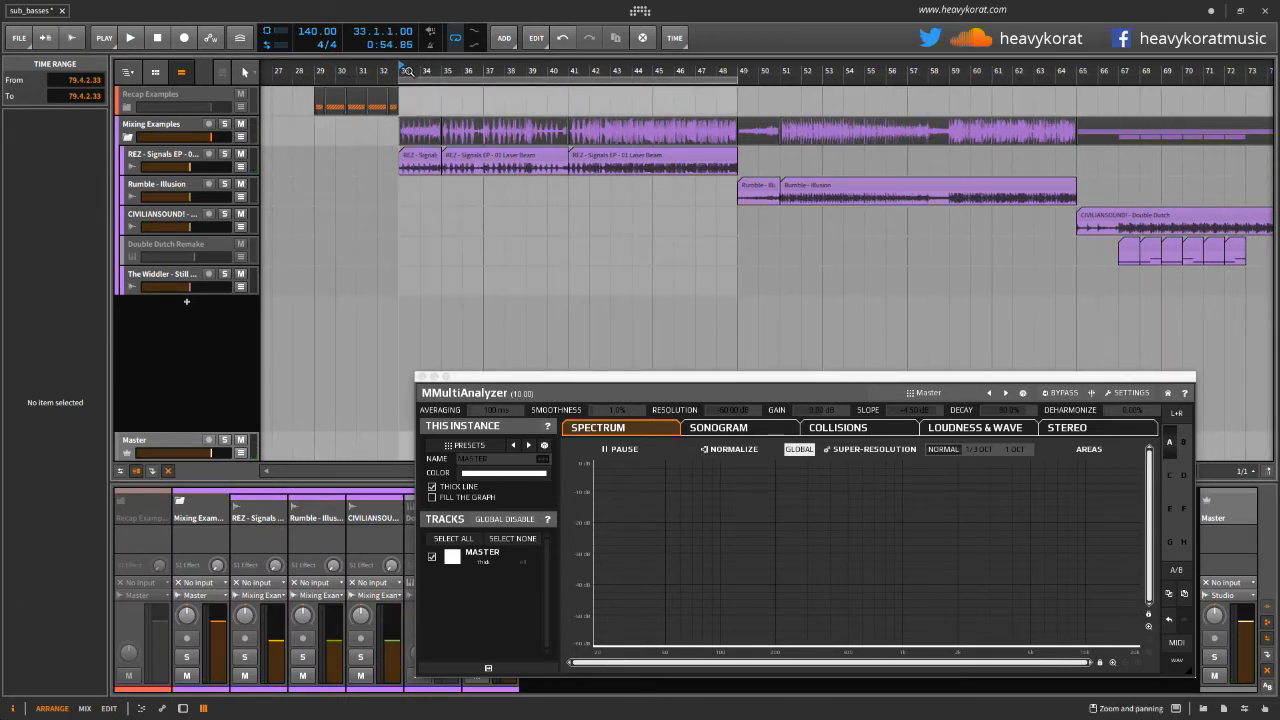
pyautogui.moveTo(399, 74); pyautogui.dragTo(407, 74)
# Play the looped REZ section and examine its low frequencies in the analyzer's spectrum before stopping playback
pyautogui.press('space')
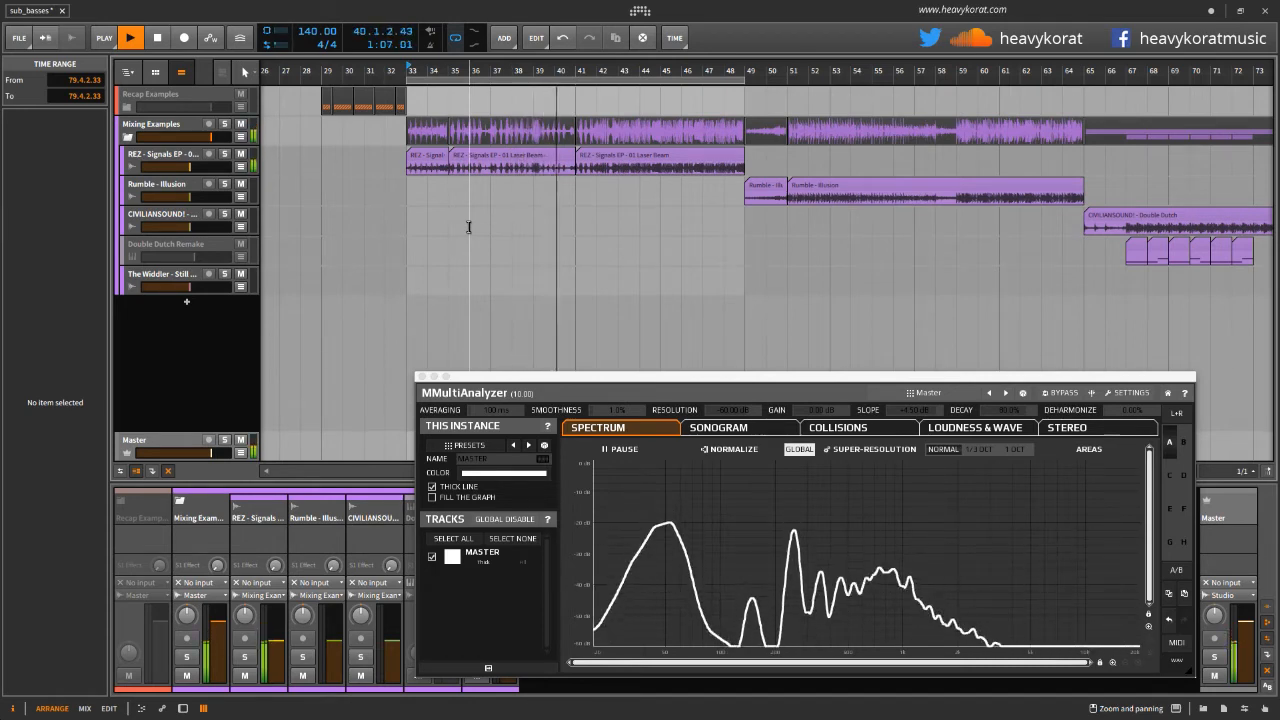
pyautogui.scroll(4, 682, 253)
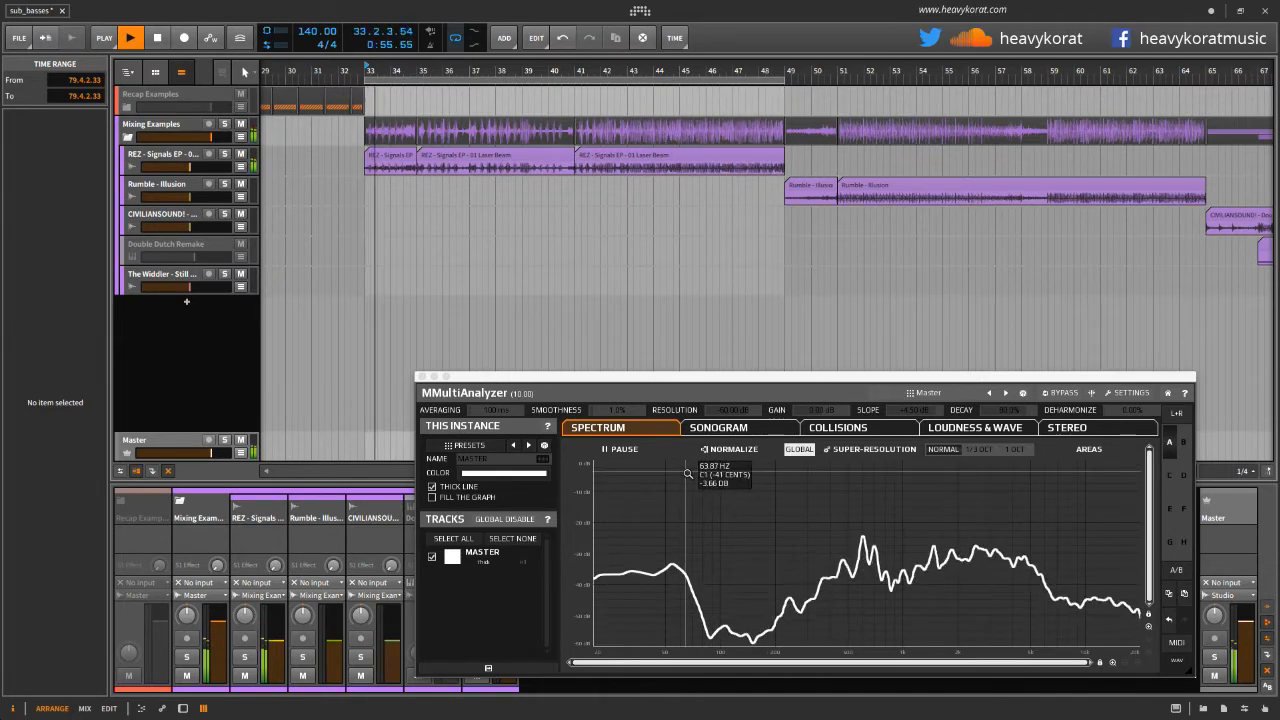
pyautogui.press('space')
# Bring back the Master device chain and replay the REZ section from bar 33
pyautogui.press('e')
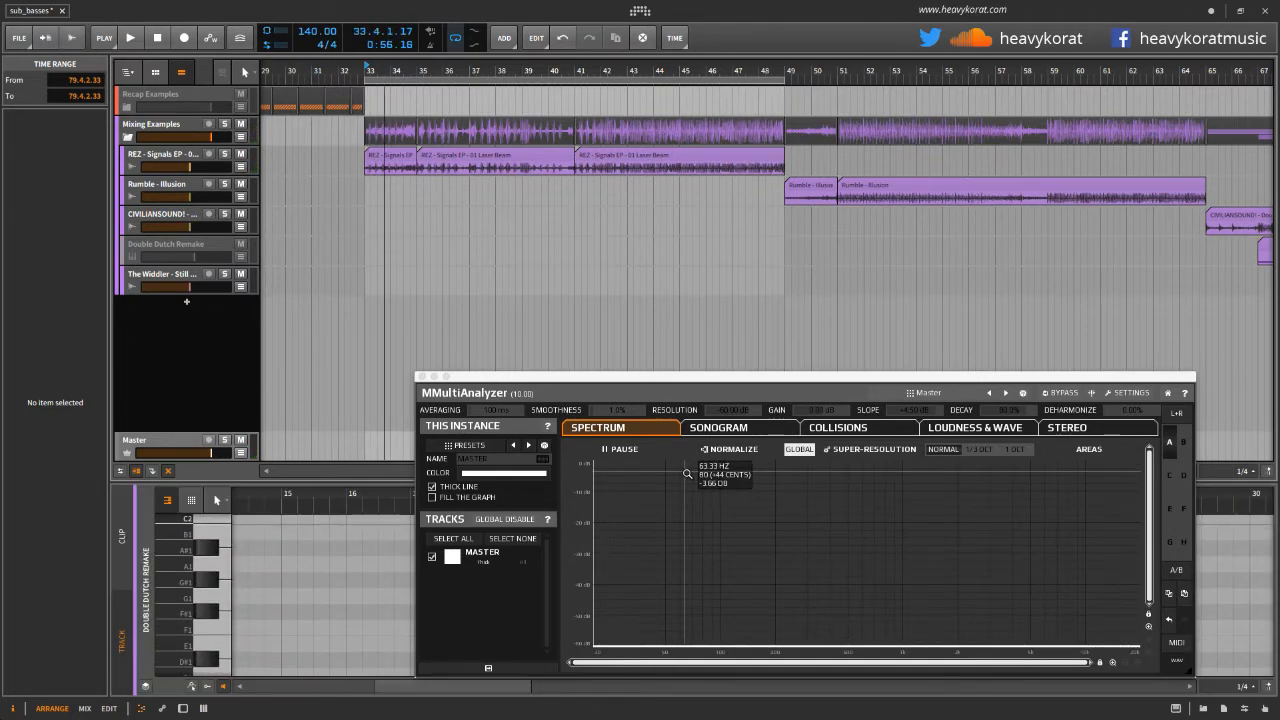
pyautogui.press('d')
pyautogui.press('d')
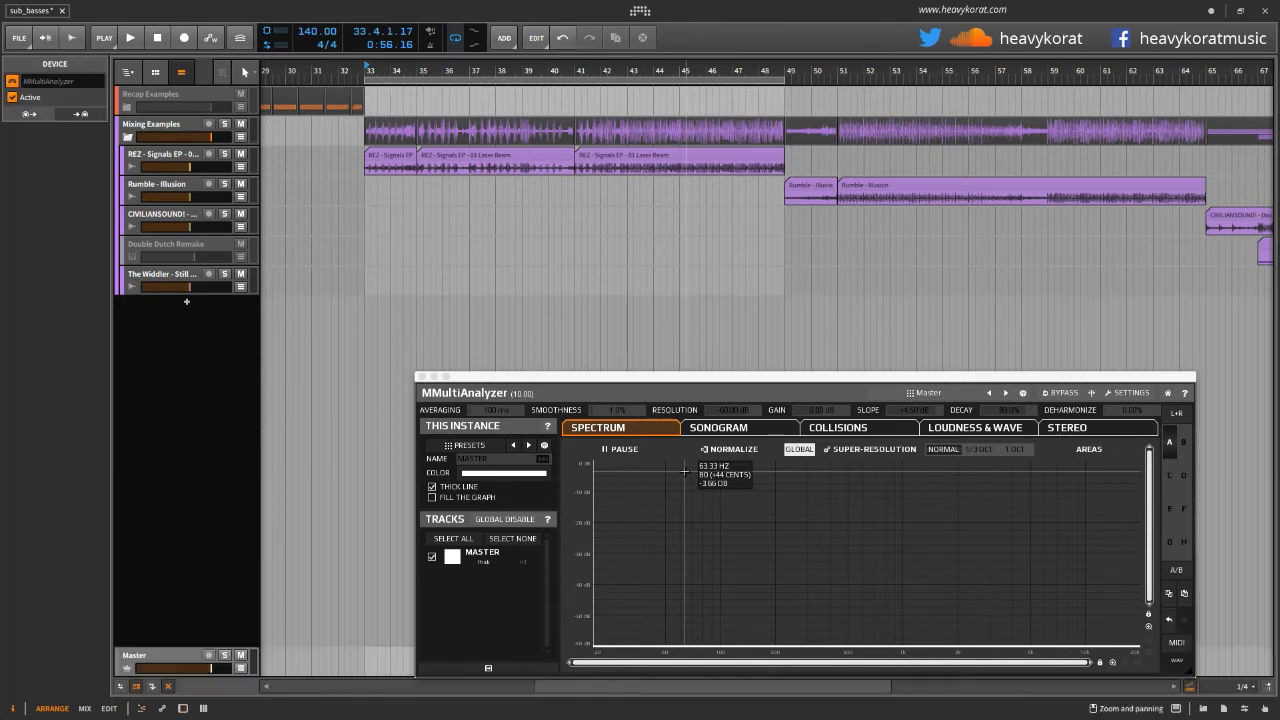
pyautogui.press('d')
pyautogui.click(368, 70)
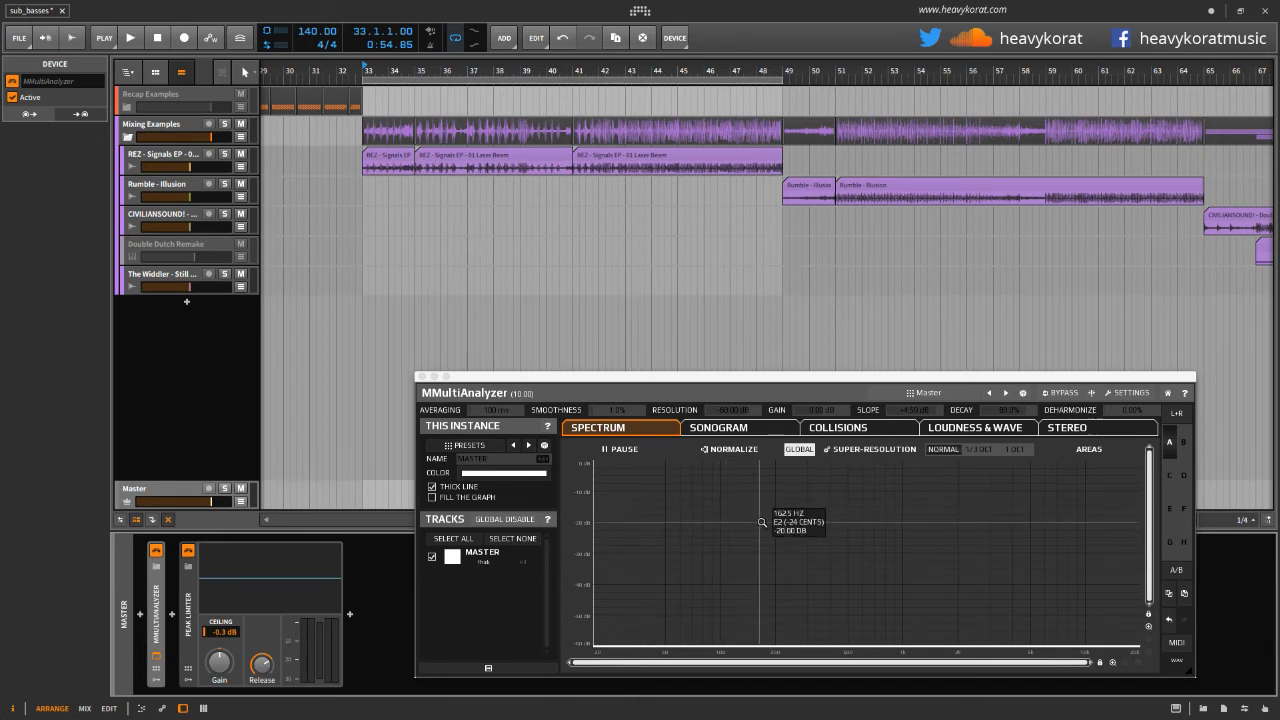
pyautogui.press('space')
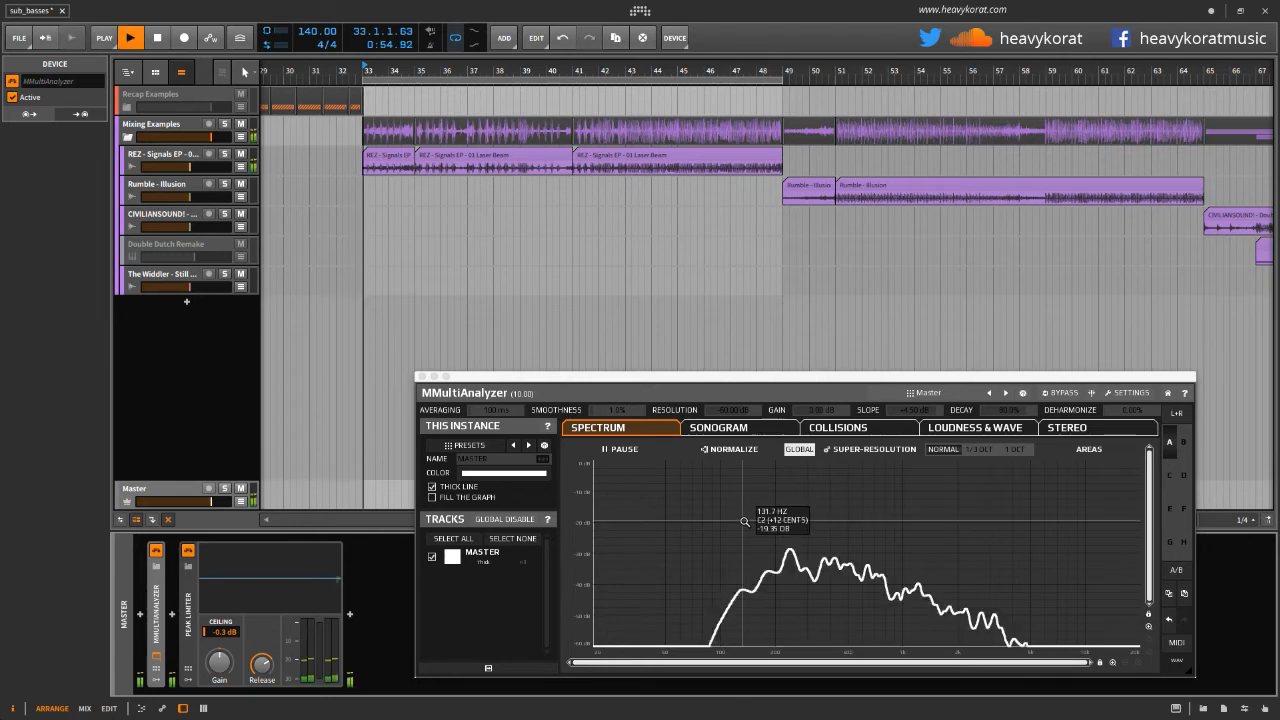
# Play the REZ clips from bar 35 and examine the frequency and level of the sub peak in the spectrum
pyautogui.press('m')
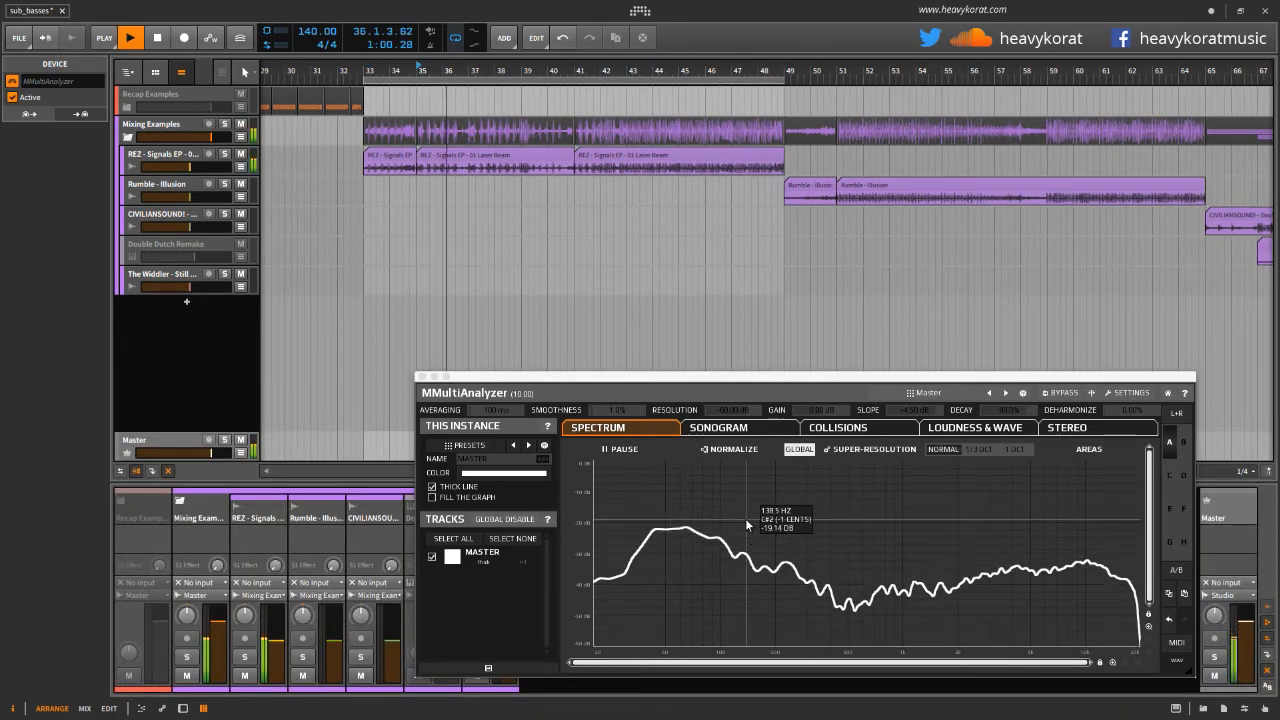
pyautogui.press('e')
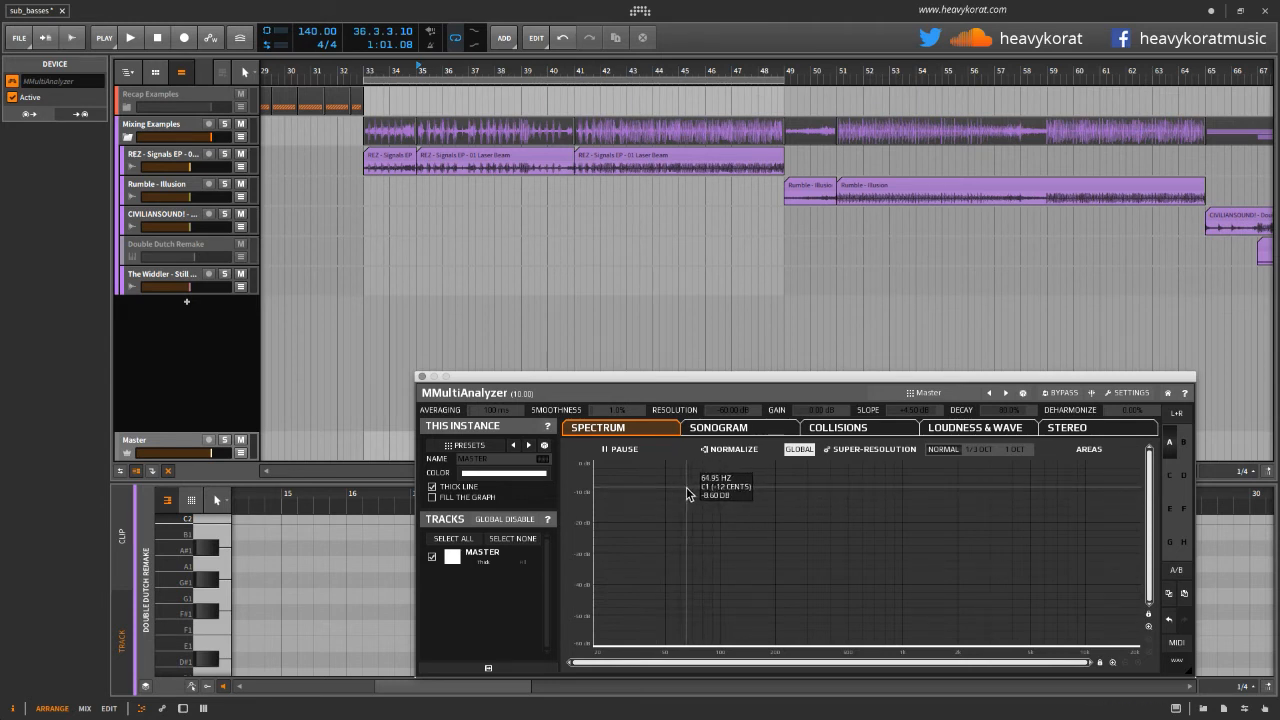
pyautogui.press('space')
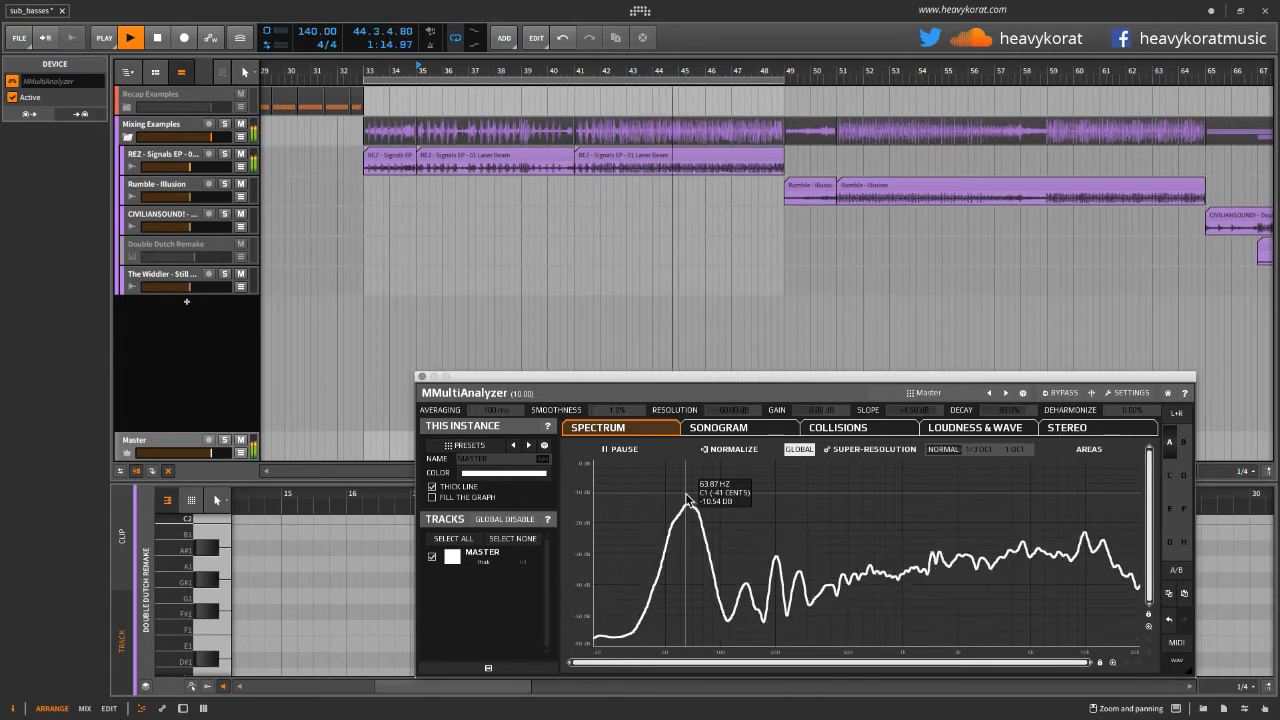
pyautogui.press('space')
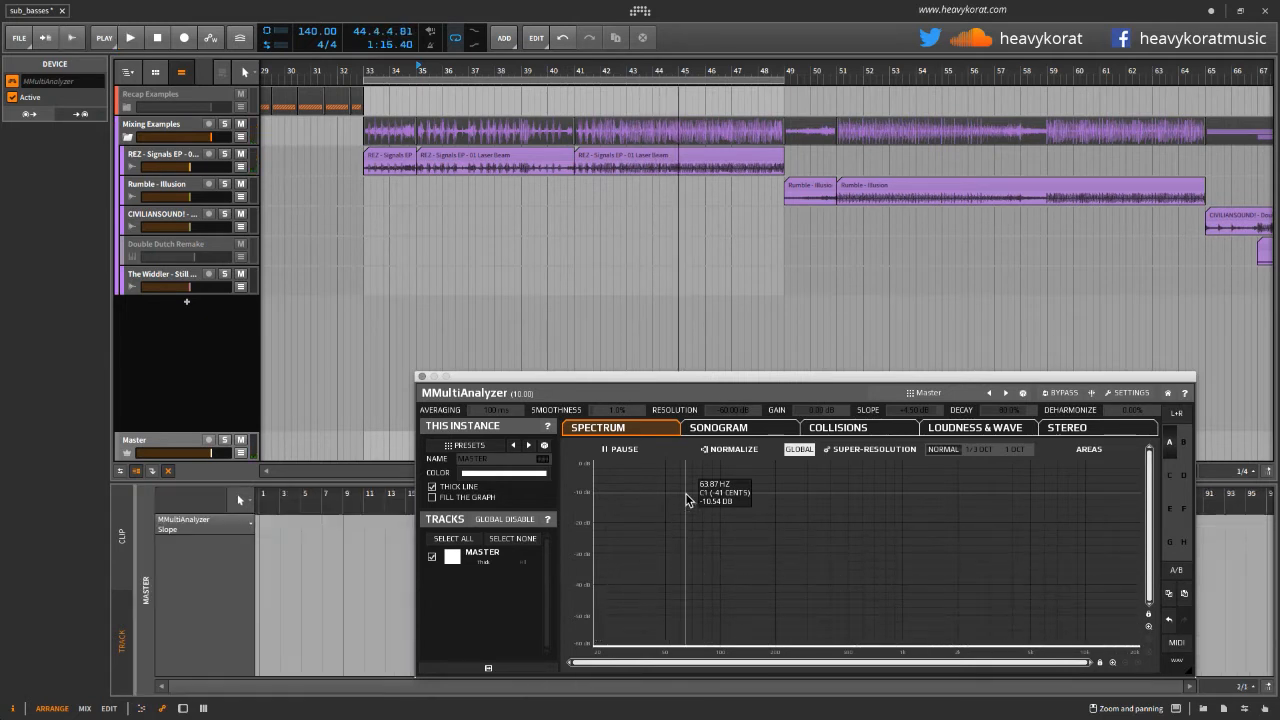
# Play a short passage of the REZ track from bar 38.4 and examine its low end in the spectrum
pyautogui.click(516, 75)
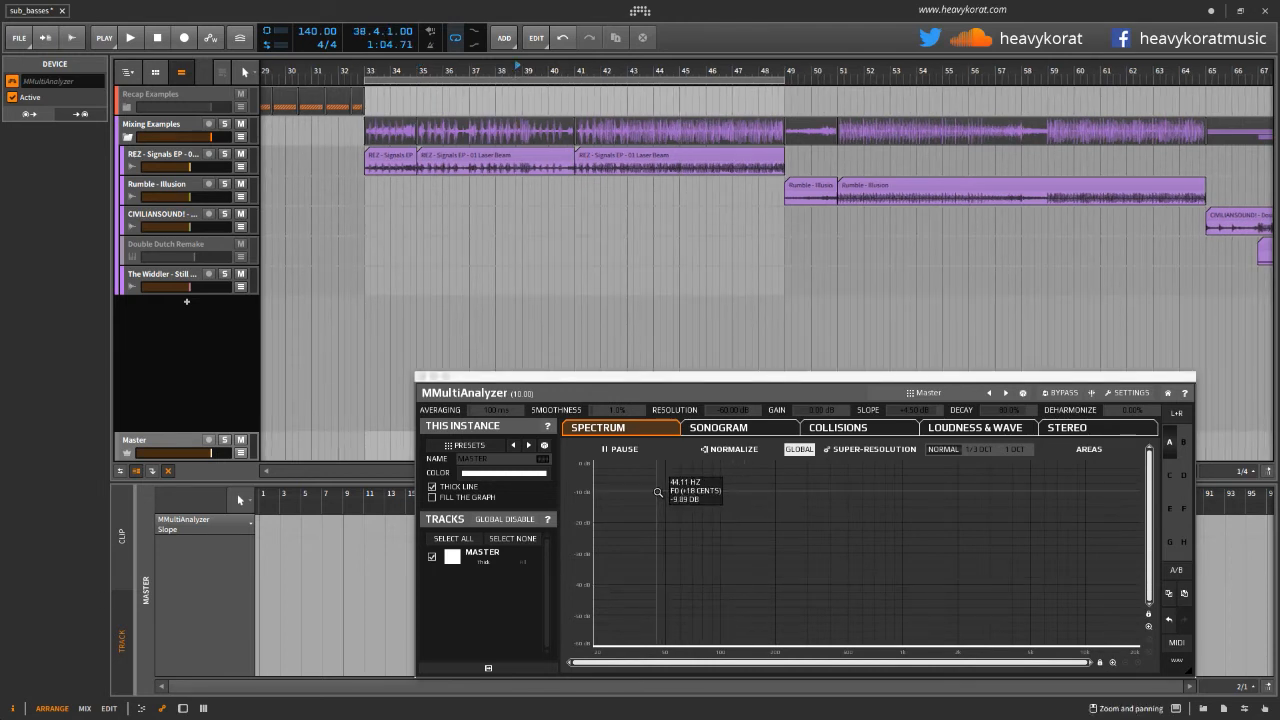
pyautogui.press('space')
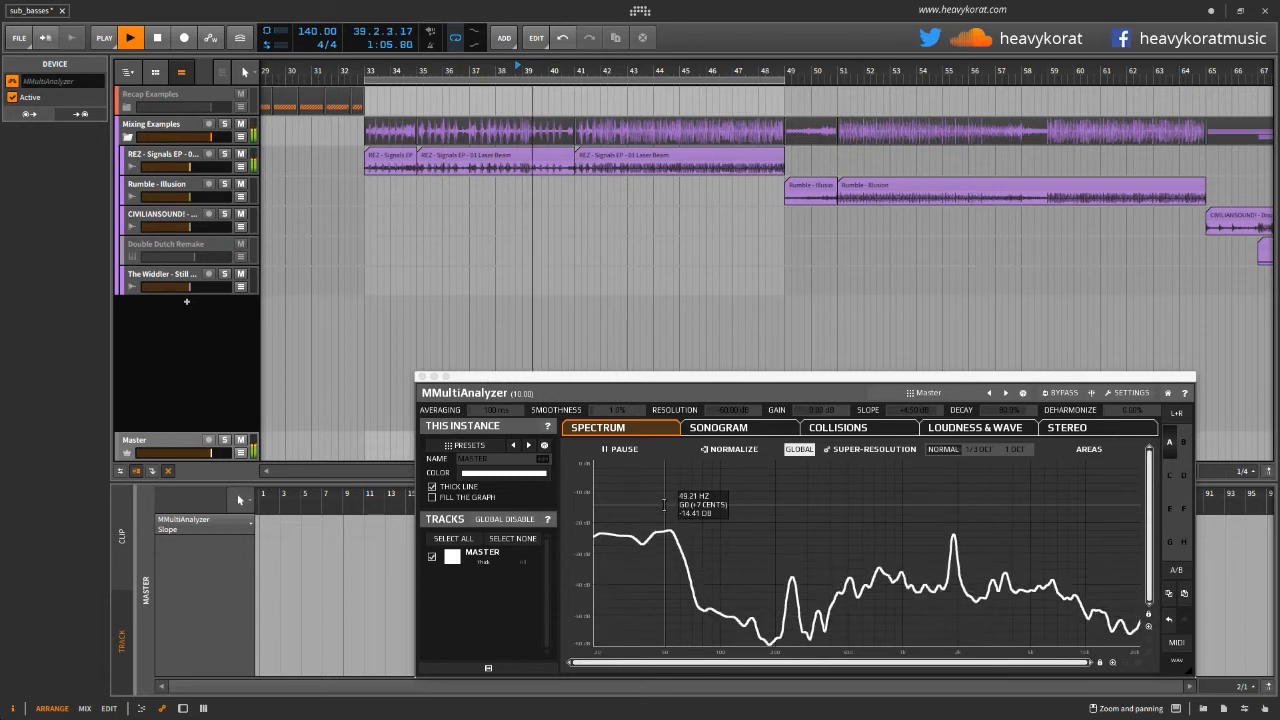
pyautogui.press('space')
# Show the Master device chain again and move the play start within the REZ clips to bar 42
pyautogui.press('d')
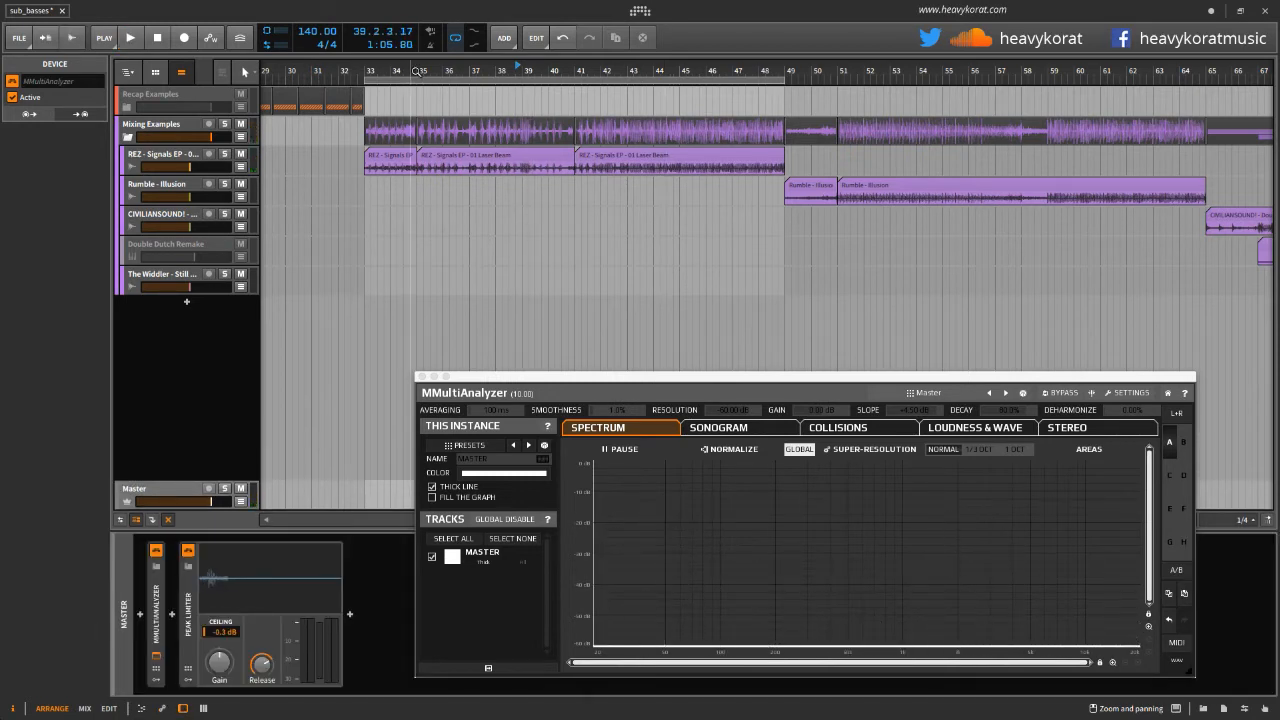
pyautogui.click(417, 71)
pyautogui.click(519, 167)
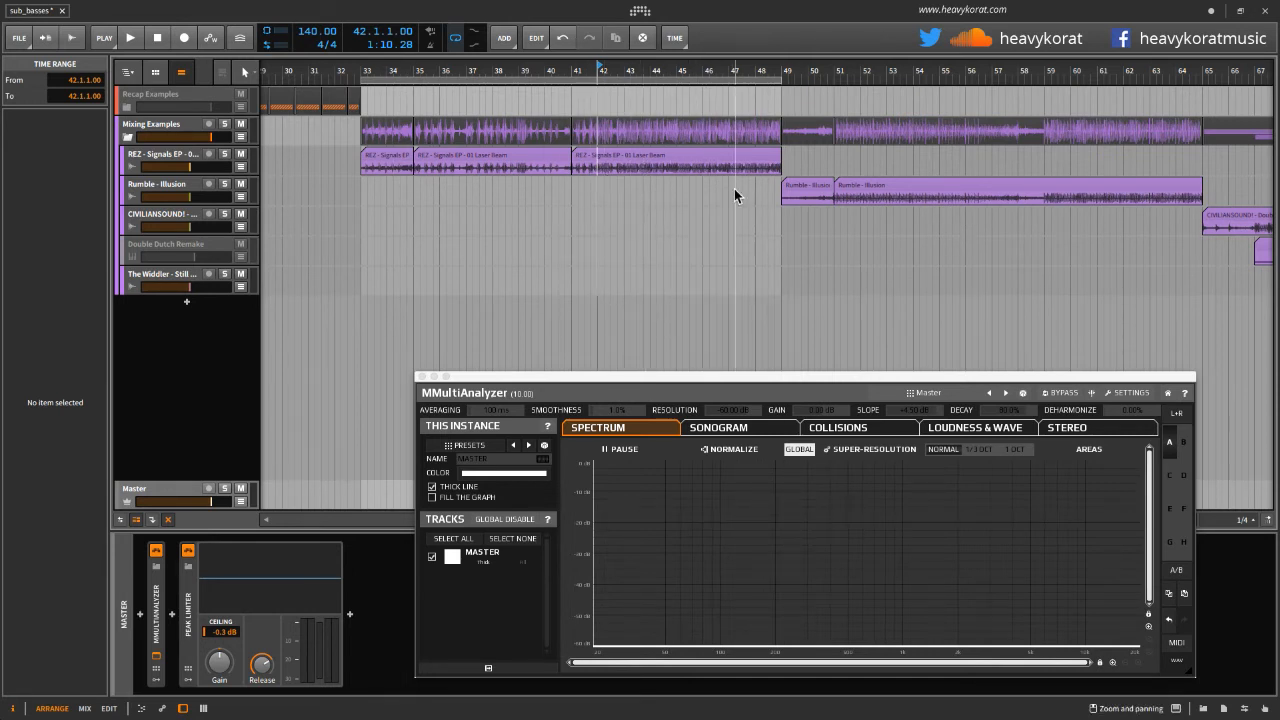
# Play the REZ clips from bar 42, examine their low end in the spectrum, and show the mixer
pyautogui.press('space')
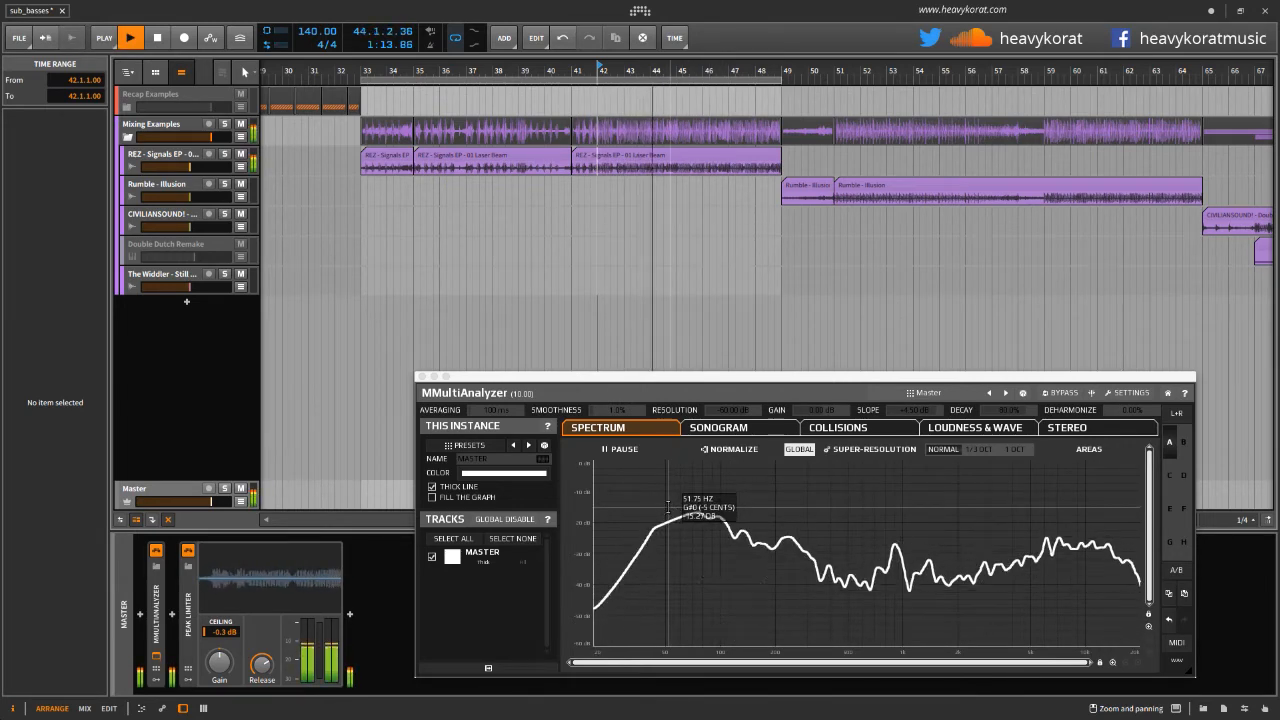
pyautogui.press('space')
pyautogui.press('m')
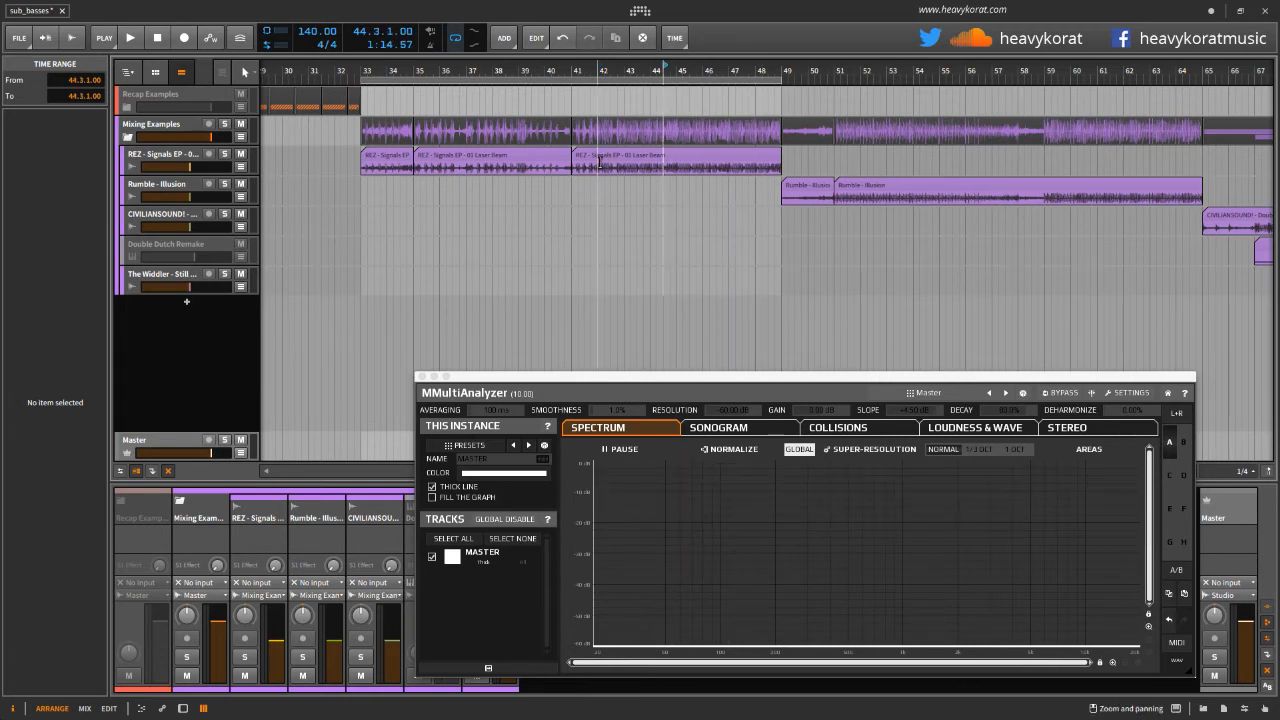
# Move the loop region to bars 49 to 65 over the Rumble - Illusion clips and set the play start to bar 49
pyautogui.click(589, 156)
pyautogui.click(469, 157)
pyautogui.moveTo(662, 240); pyautogui.dragTo(449, 191)
pyautogui.moveTo(563, 71); pyautogui.dragTo(773, 80)
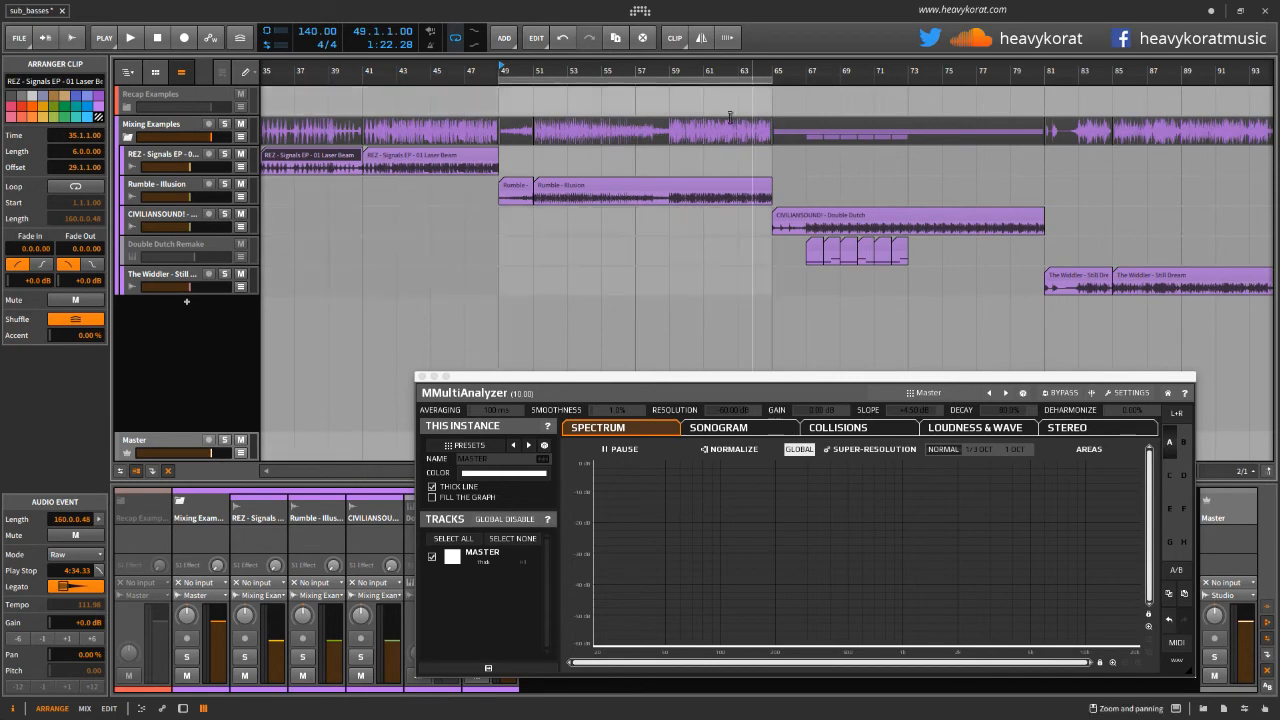
pyautogui.moveTo(581, 114); pyautogui.dragTo(540, 127)
pyautogui.scroll(1, 554, 249)
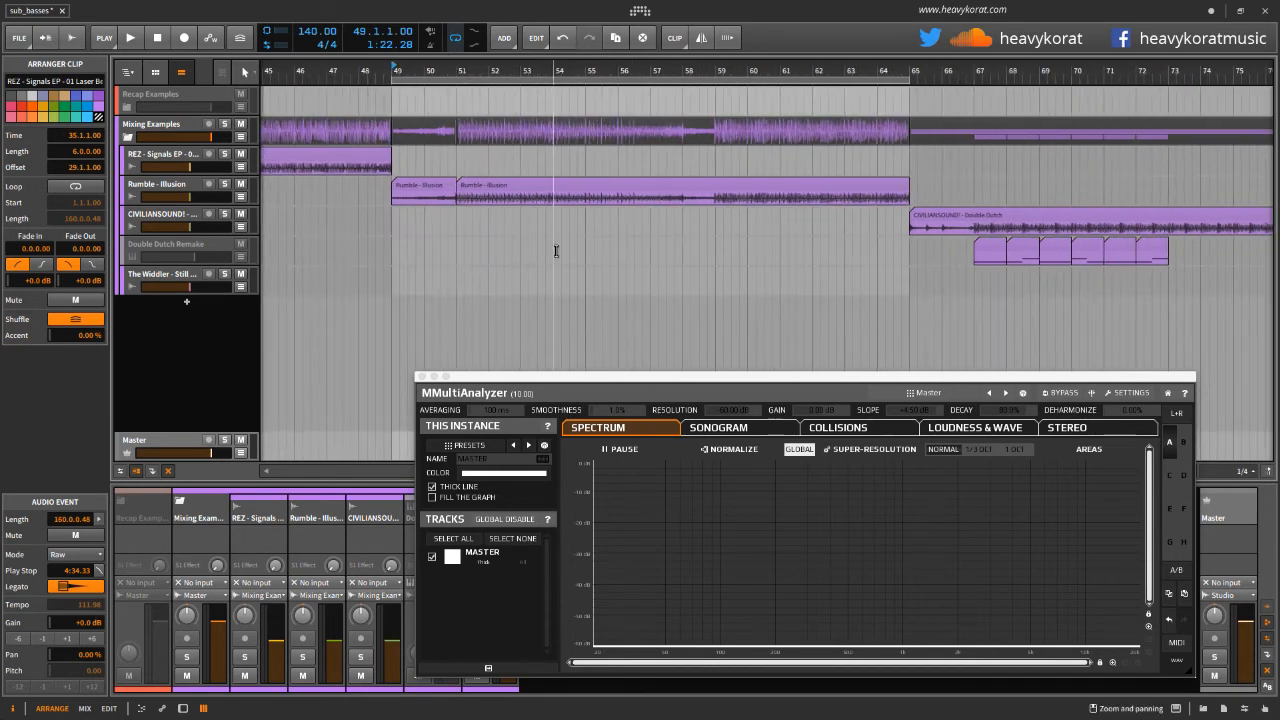
# Play the Rumble - Illusion clips from bar 49 to bar 64 and examine the sub peak in the spectrum
pyautogui.press('space')
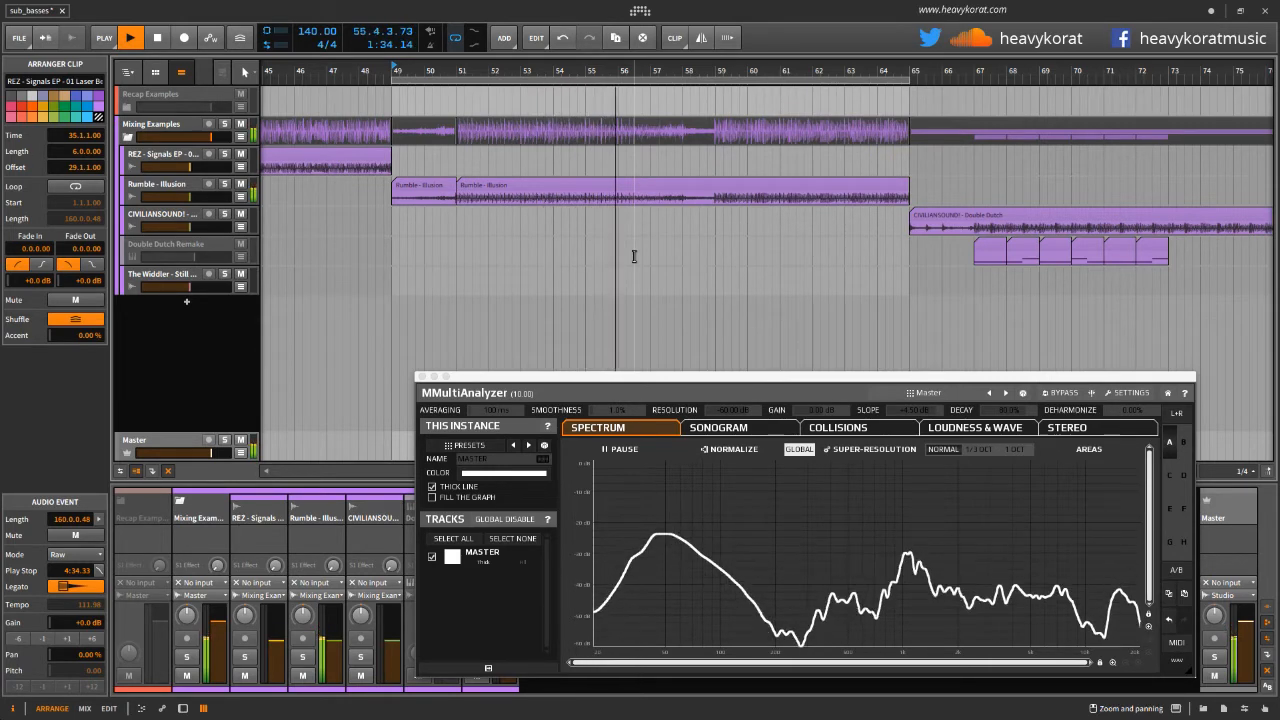
pyautogui.moveTo(651, 262); pyautogui.dragTo(566, 253)
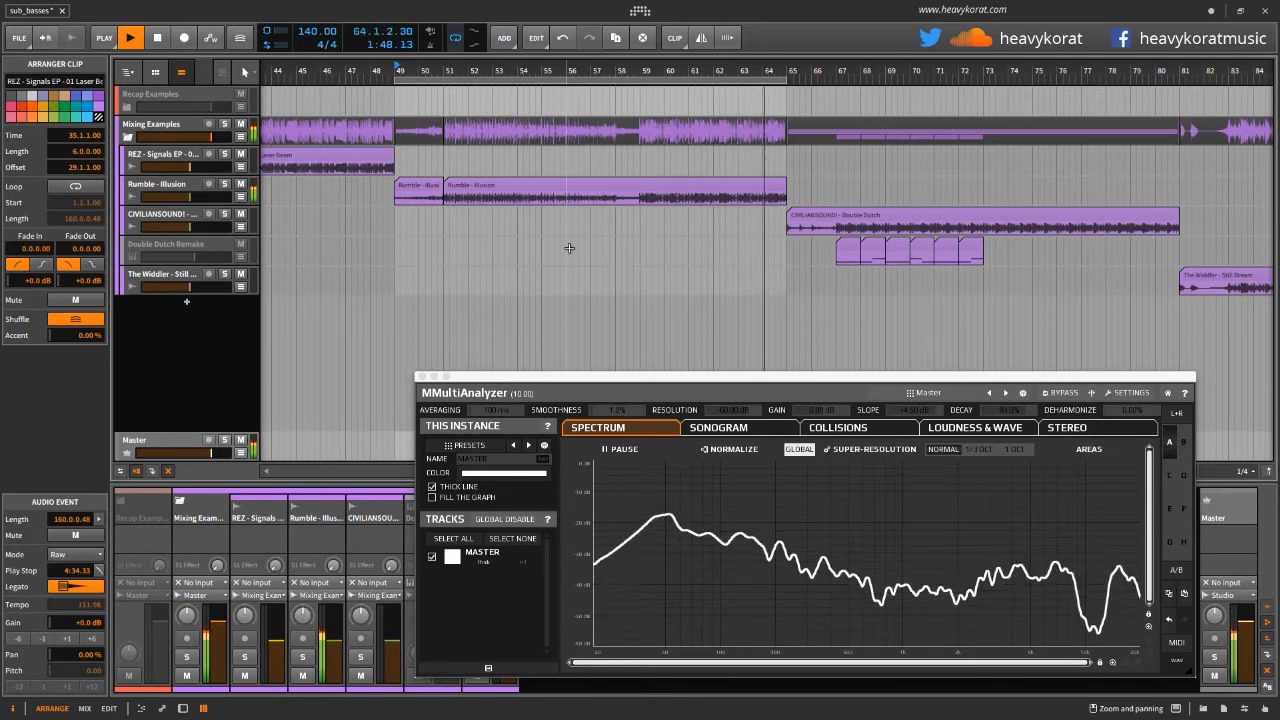
pyautogui.press('space')
# Replay the Rumble - Illusion track from bar 51 and examine its low end in the spectrum
pyautogui.press('e')
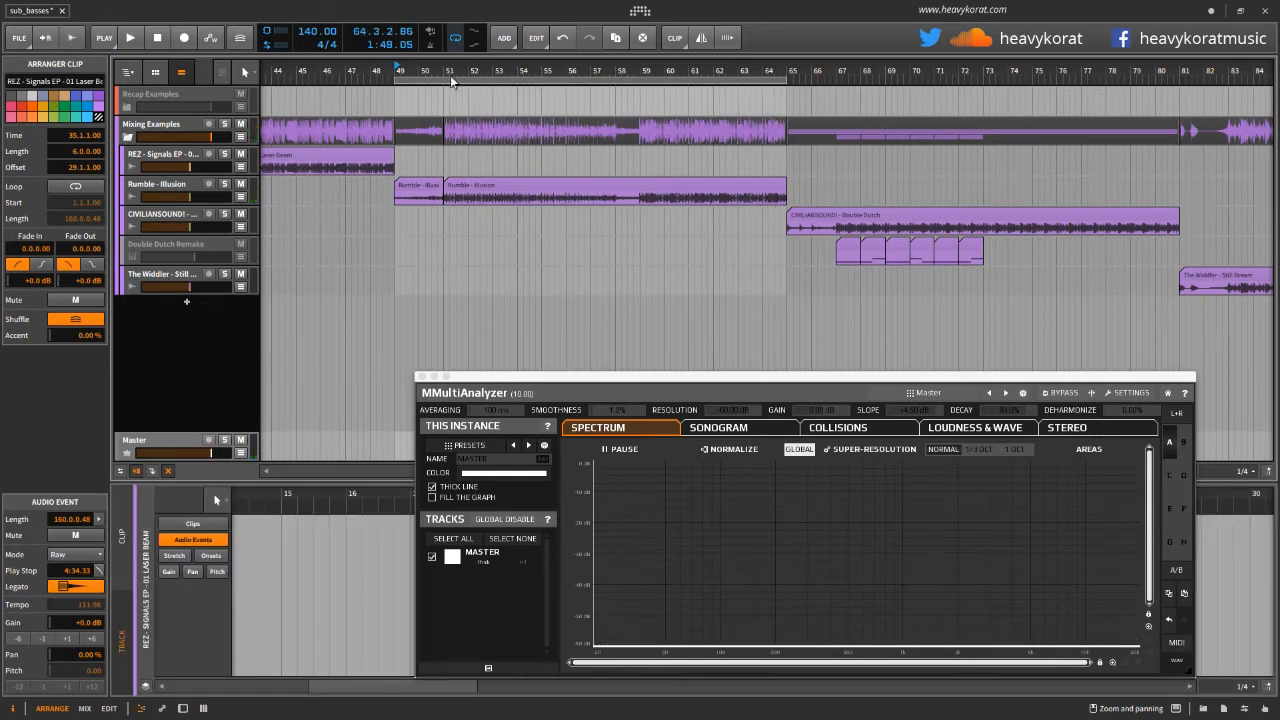
pyautogui.scroll(1, 529, 226)
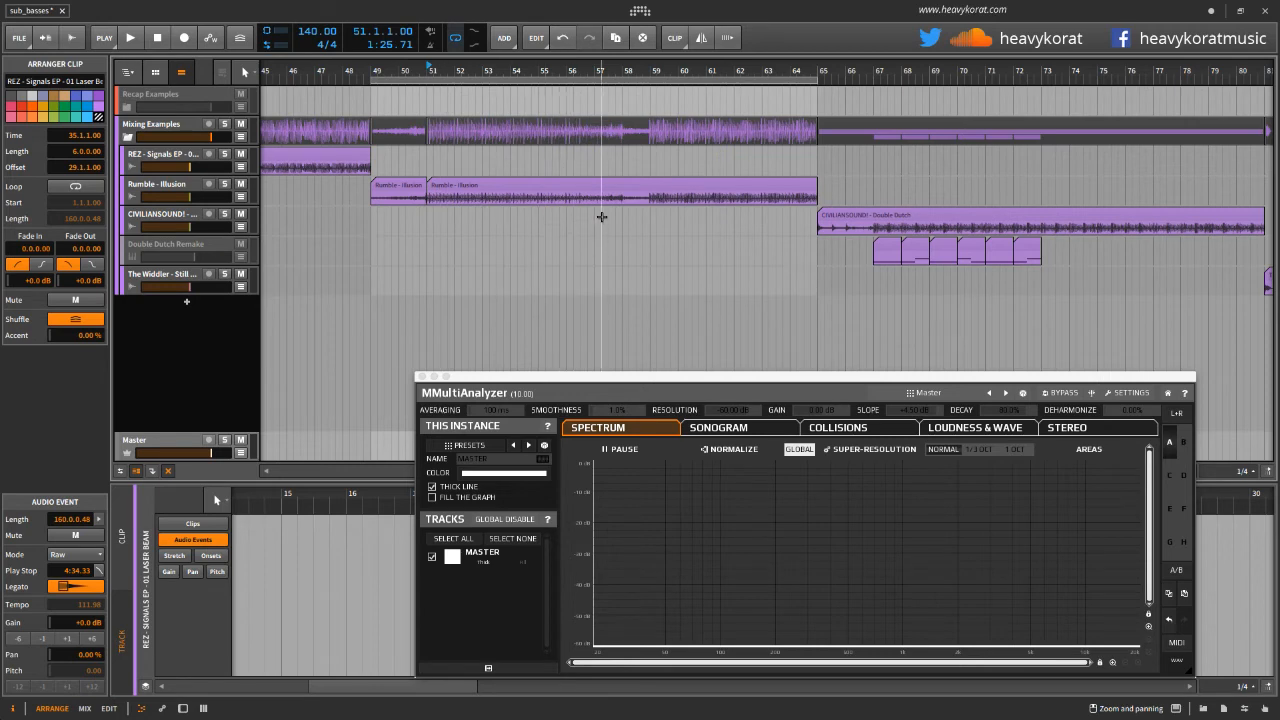
pyautogui.press('space')
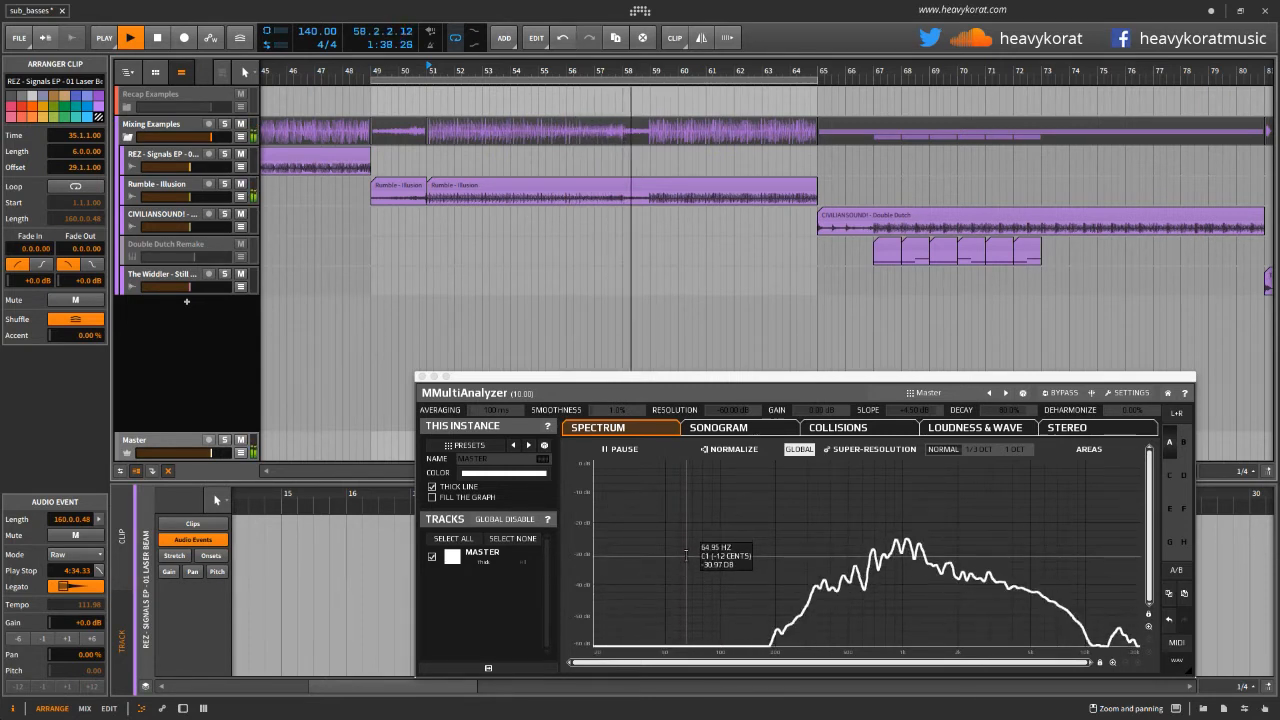
pyautogui.press('space')
# Move the play start to bar 59 and examine the frequency and level of Rumble - Illusion's sub peak during playback
pyautogui.click(650, 80)
pyautogui.moveTo(690, 236); pyautogui.dragTo(674, 310)
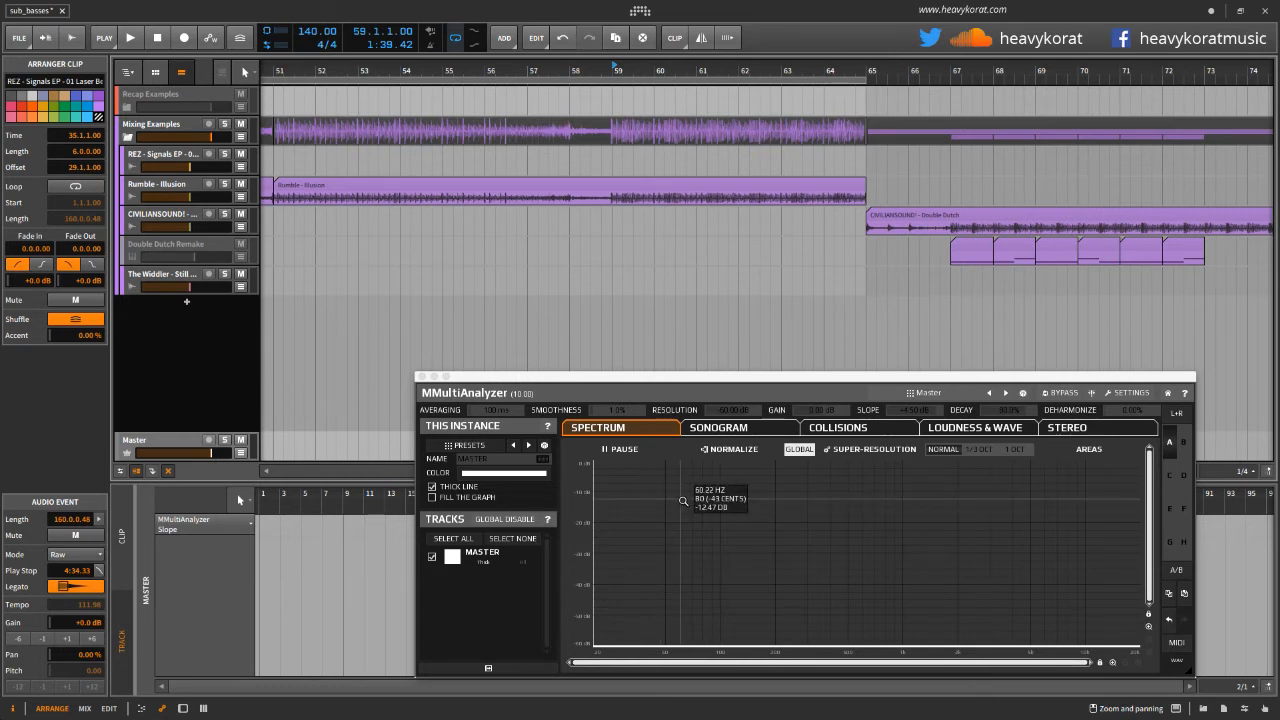
pyautogui.press('space')
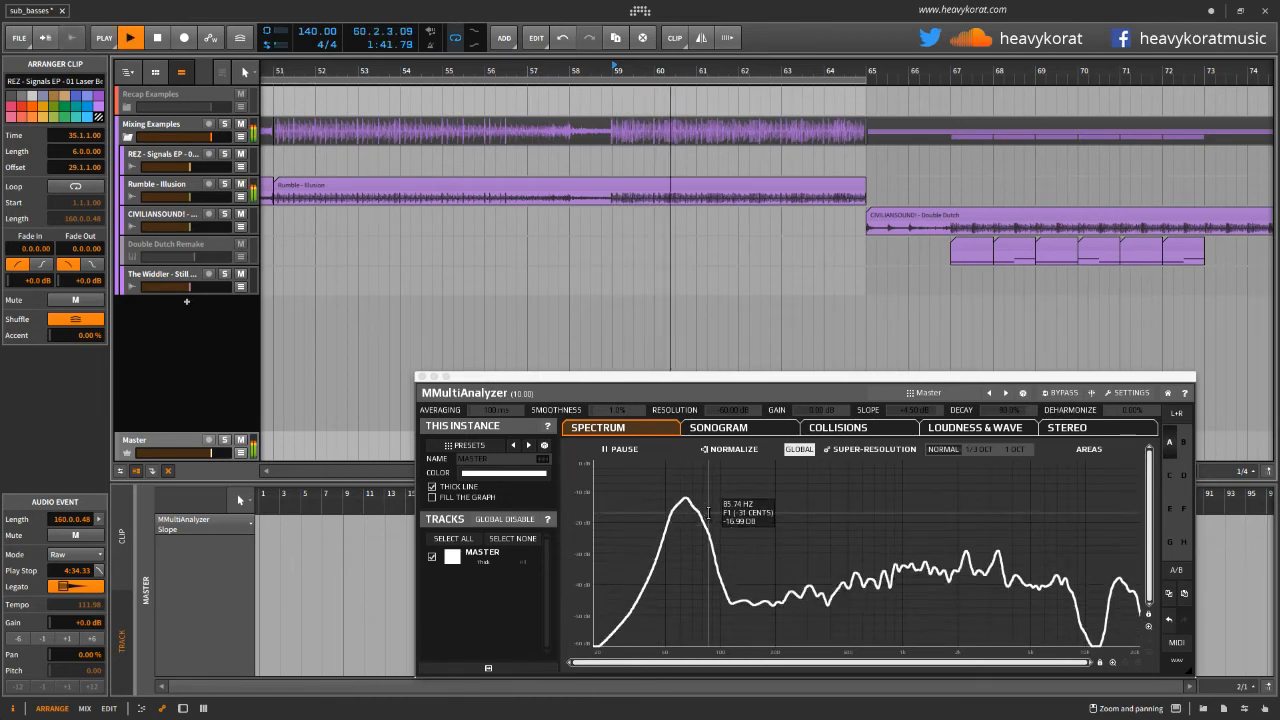
pyautogui.press('space')
# Show the Master device chain and replay Rumble - Illusion from bar 59, examining the spectrum alongside the limiter
pyautogui.press('d')
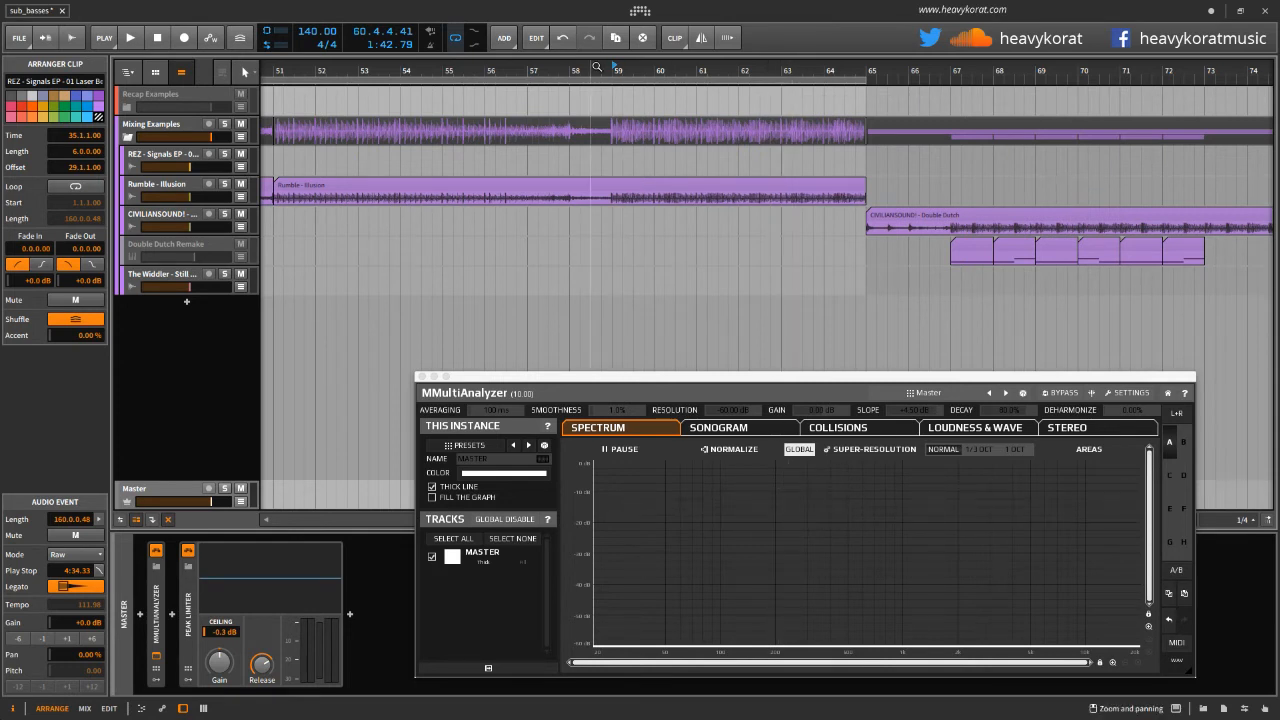
pyautogui.moveTo(697, 71); pyautogui.dragTo(700, 71)
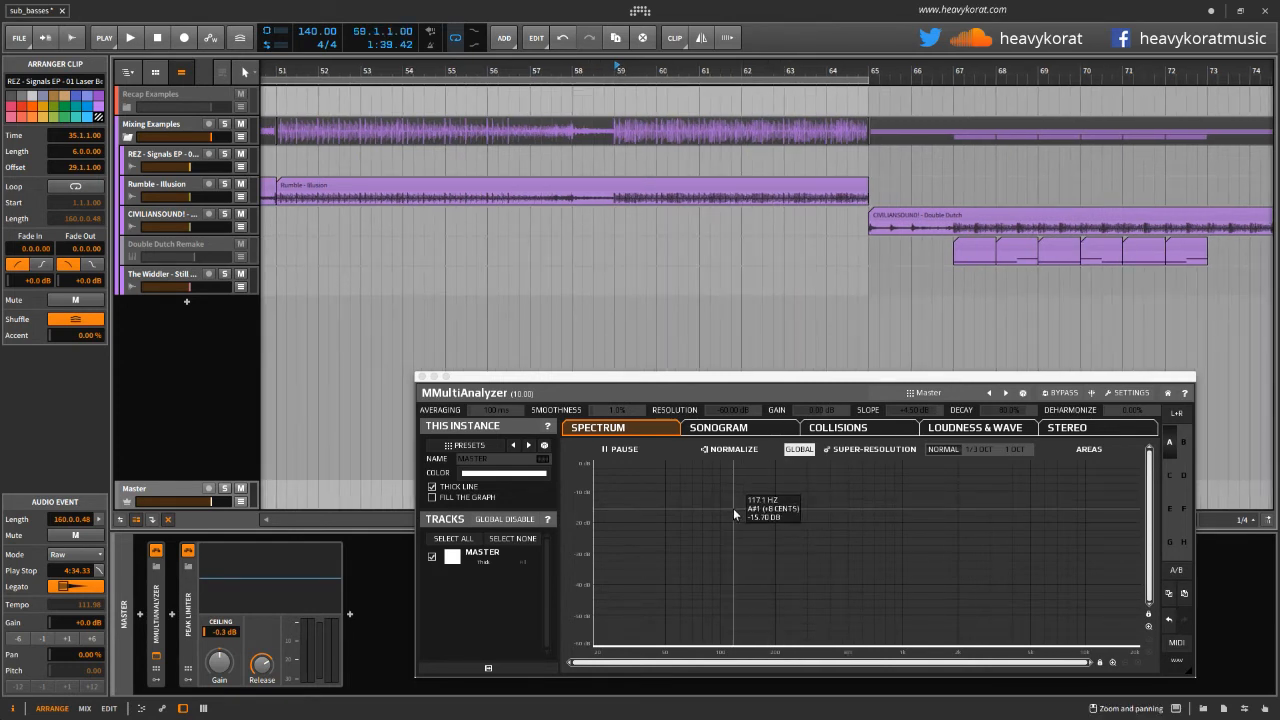
pyautogui.press('space')
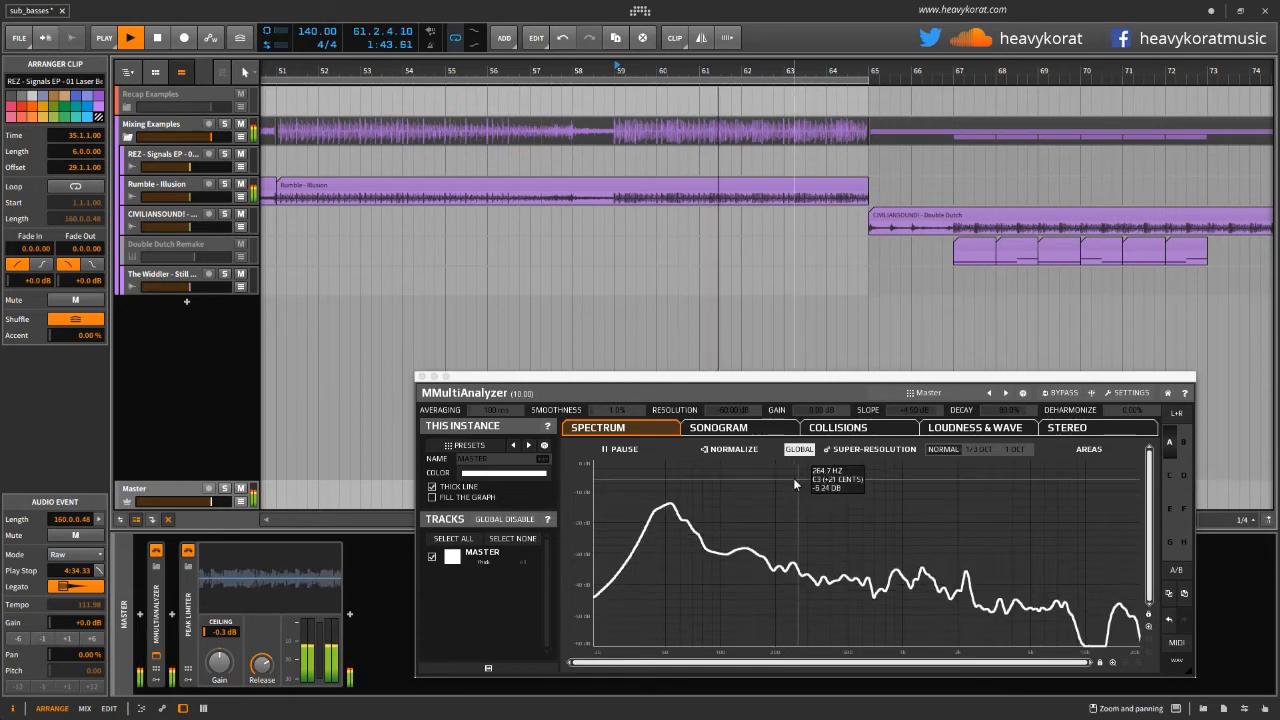
pyautogui.press('space')
# Move the loop region to the CIVILIANSOUND! clip, starting at bar 65 with a 16-bar length, and set the play start to bar 65
pyautogui.moveTo(805, 236); pyautogui.dragTo(465, 145)
pyautogui.press('m')
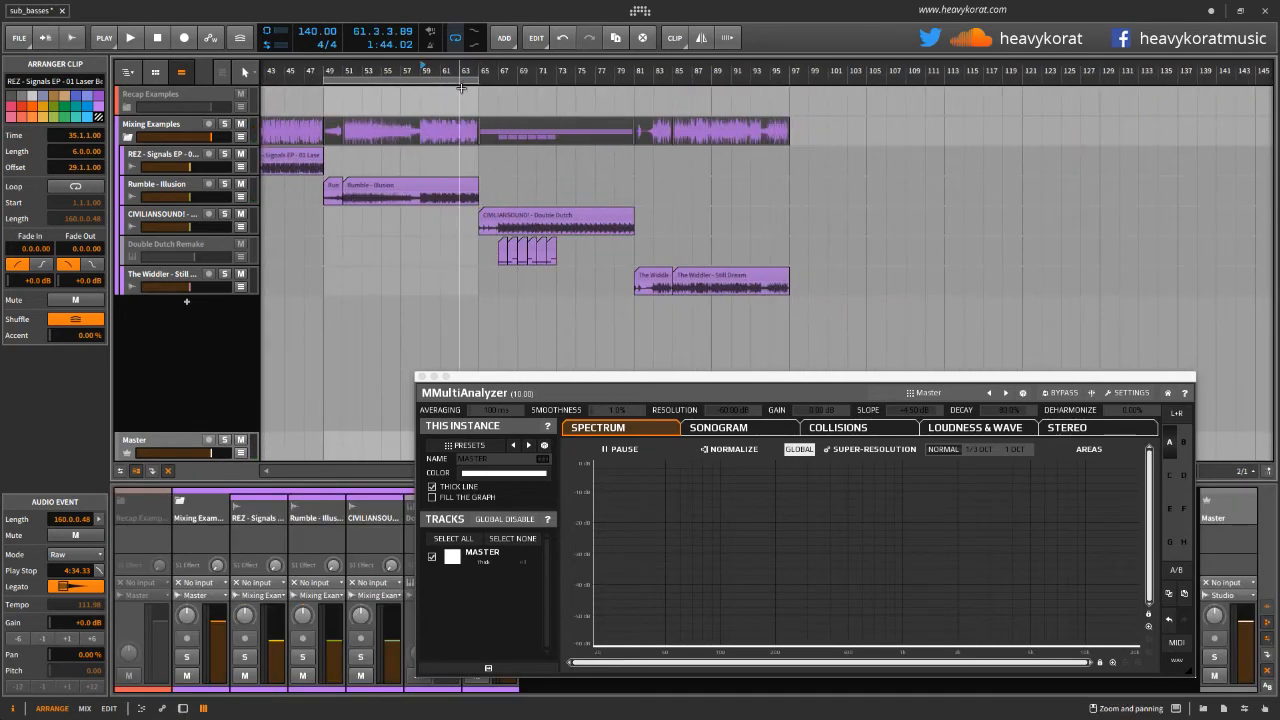
pyautogui.moveTo(443, 80); pyautogui.dragTo(525, 230)
pyautogui.moveTo(502, 73); pyautogui.dragTo(542, 200)
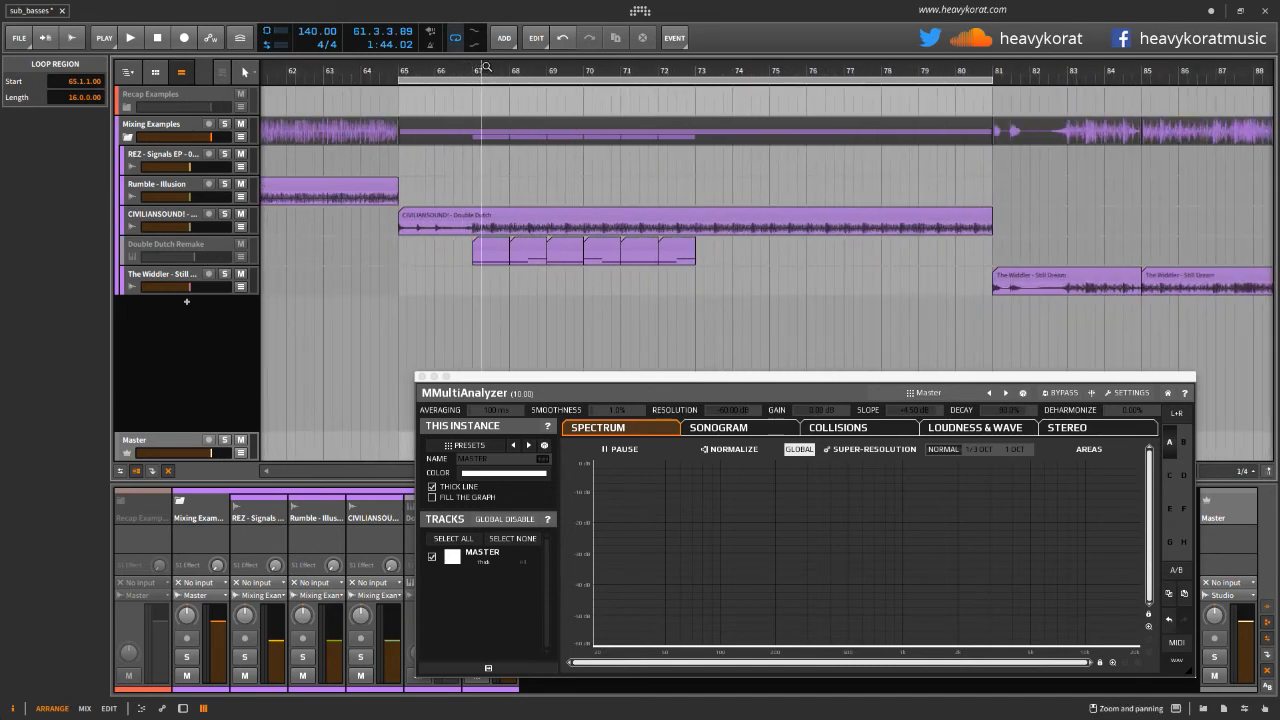
pyautogui.moveTo(486, 67); pyautogui.dragTo(460, 70)
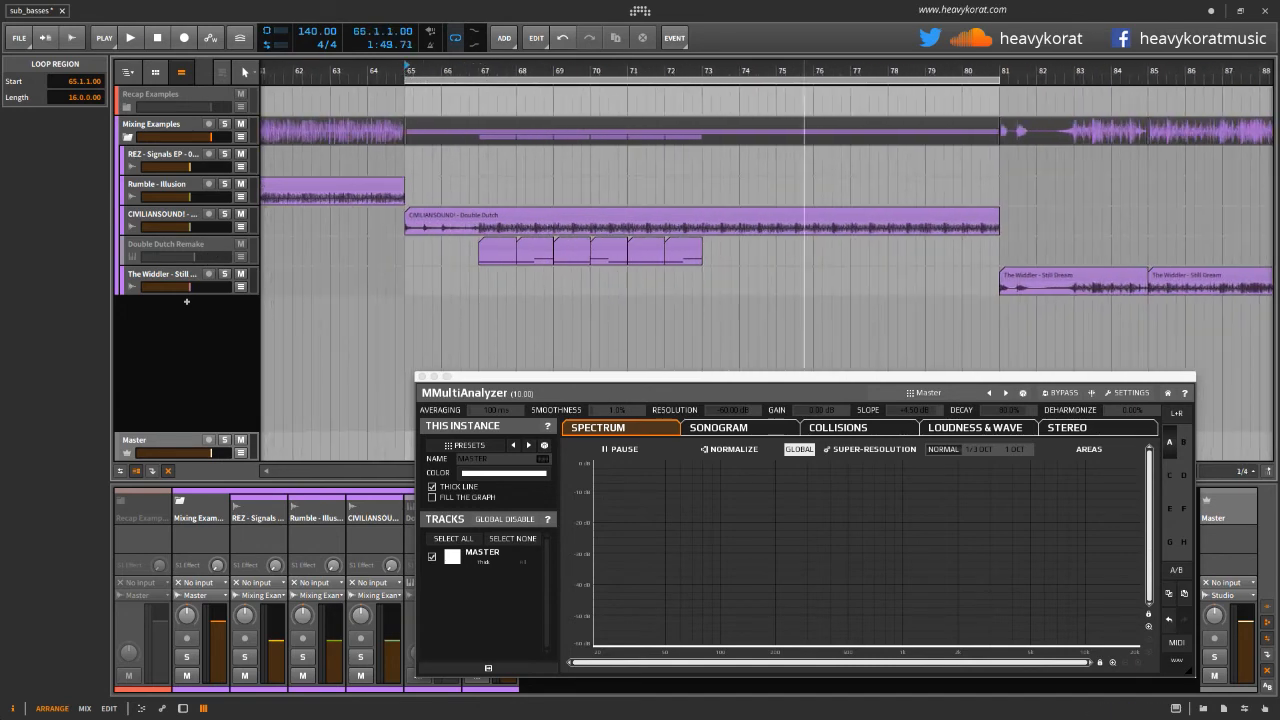
# Play the CIVILIANSOUND! clip from bar 65 with the Mixing Examples group active, and select the Double Dutch Remake track
pyautogui.scroll(-3, 708, 285)
pyautogui.press('space')
pyautogui.click(131, 250)
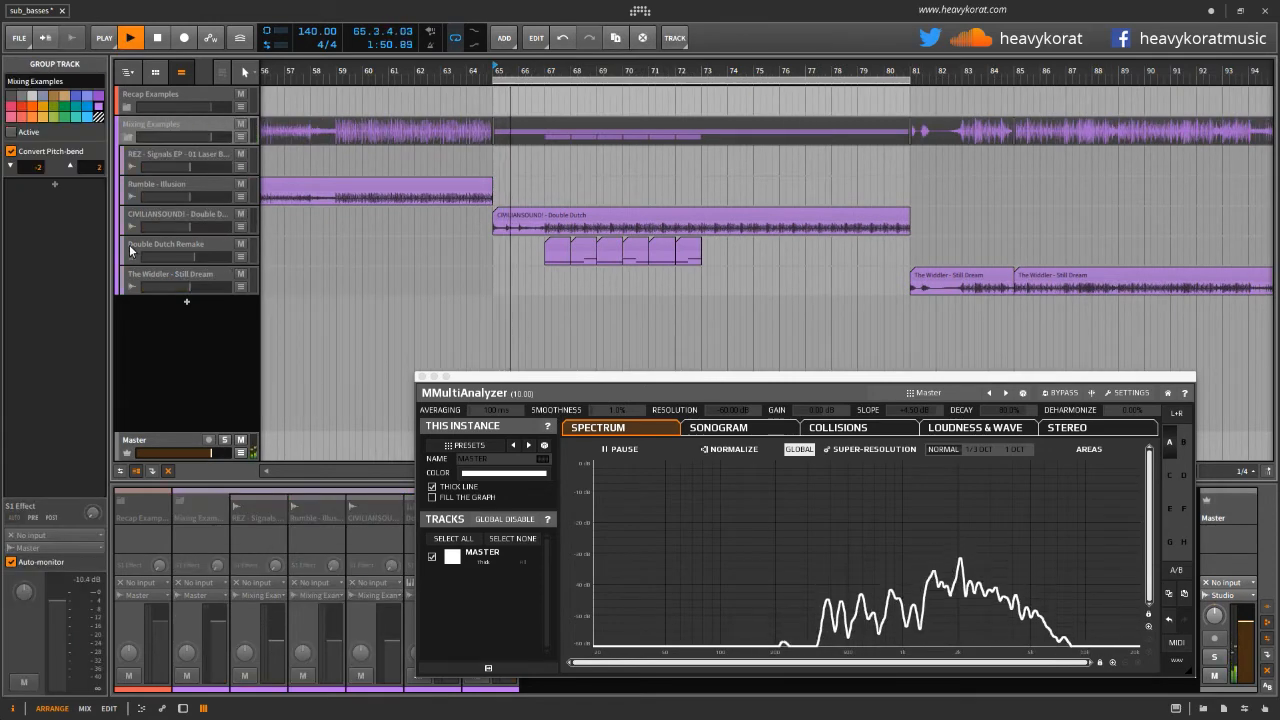
pyautogui.hotkey('alt', 'a')
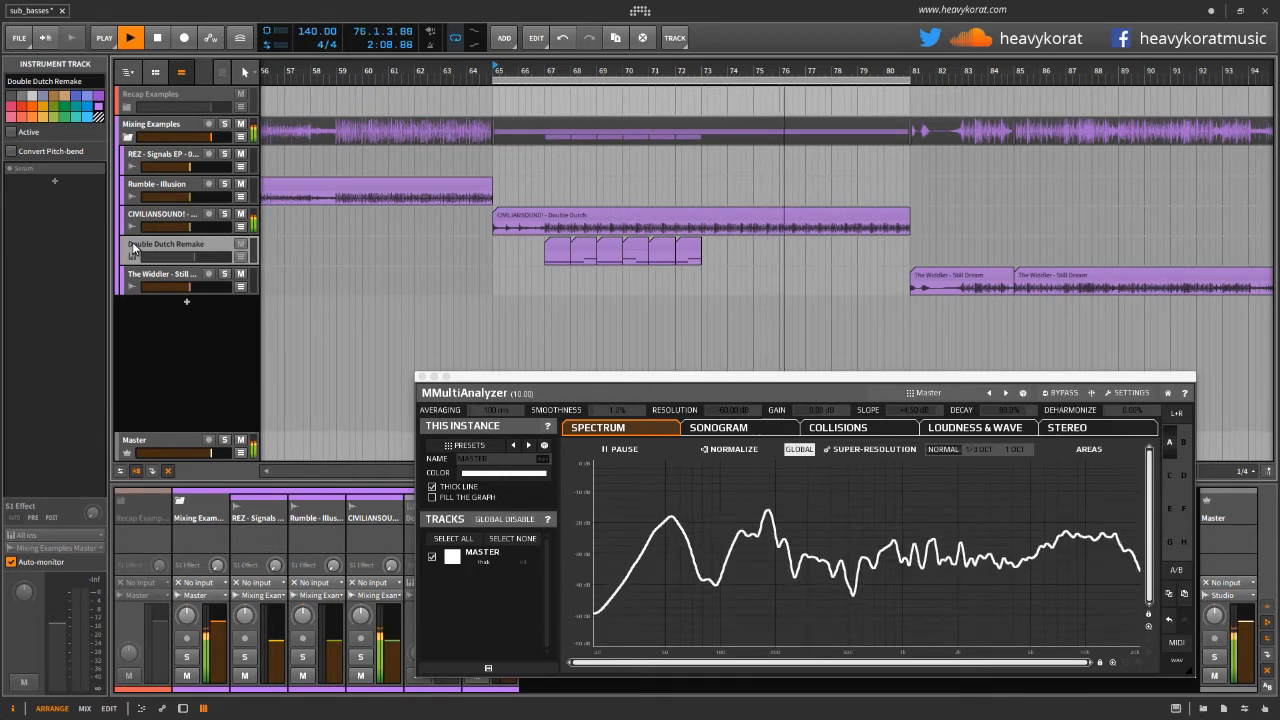
pyautogui.press('space')
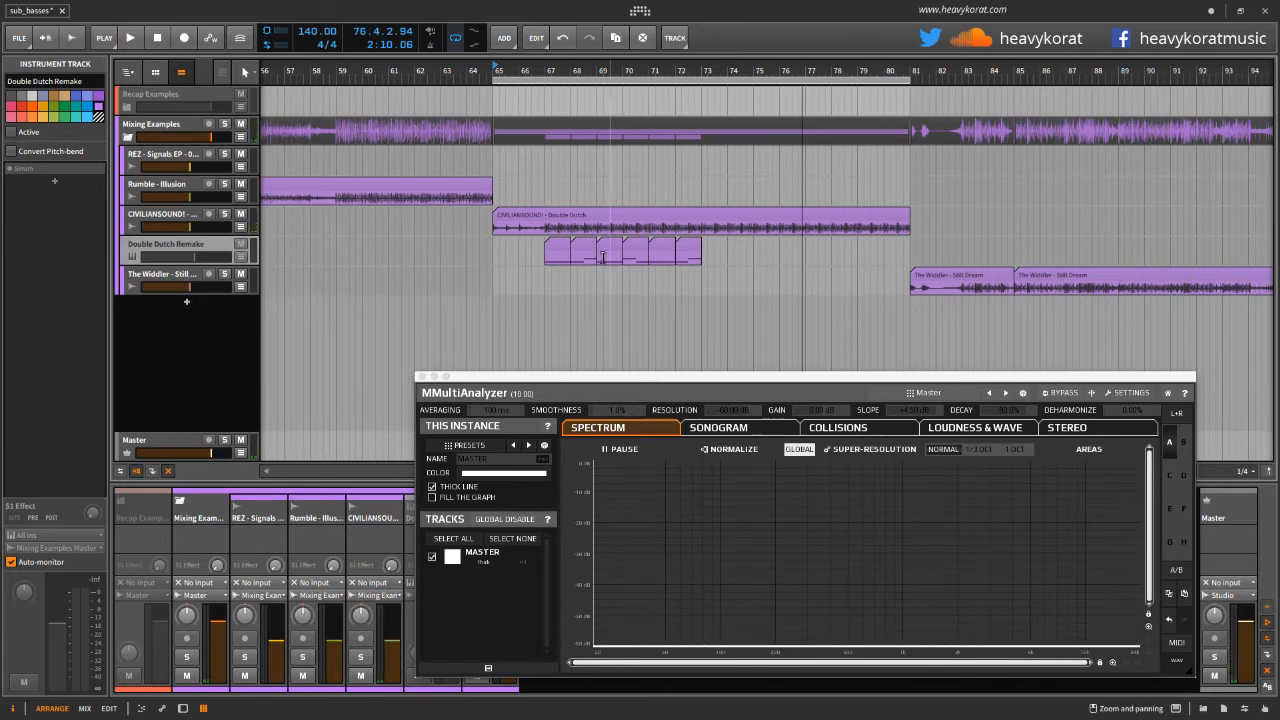
# Activate the Double Dutch Remake track and show its device chain, moving the analyzer window out of the way
pyautogui.doubleClick(172, 253)
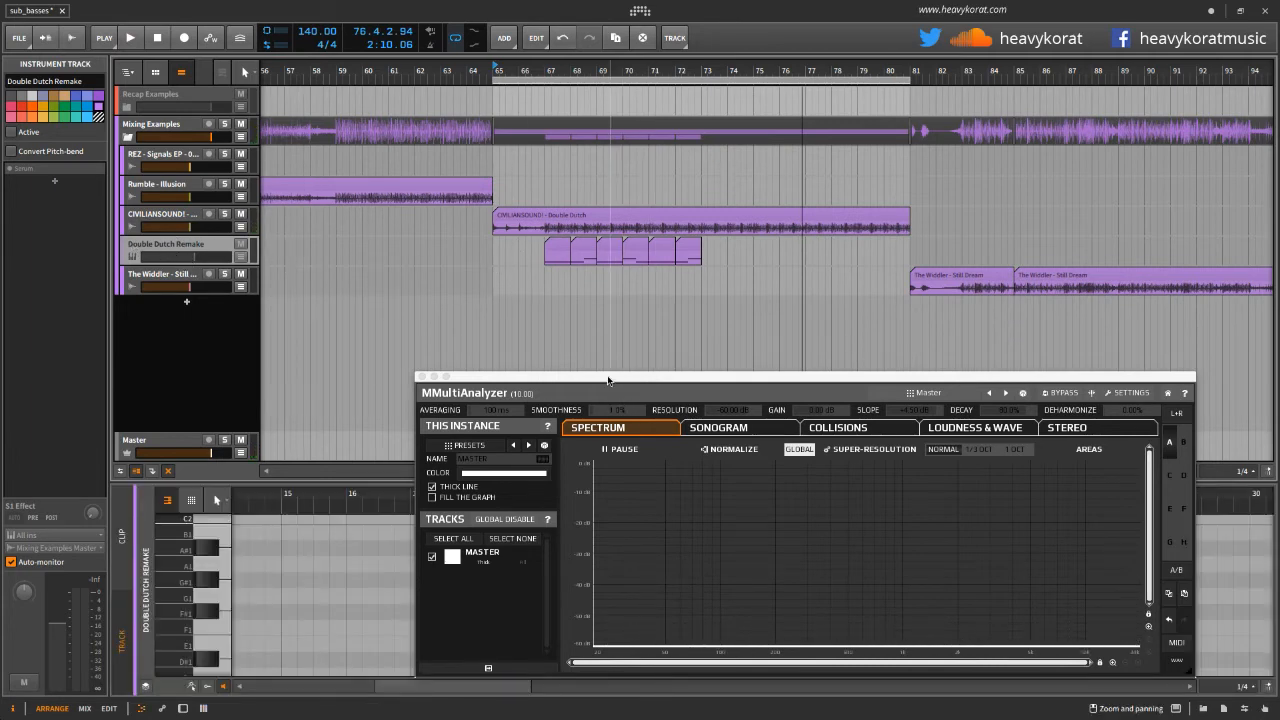
pyautogui.moveTo(608, 380); pyautogui.dragTo(698, 313)
pyautogui.press('d')
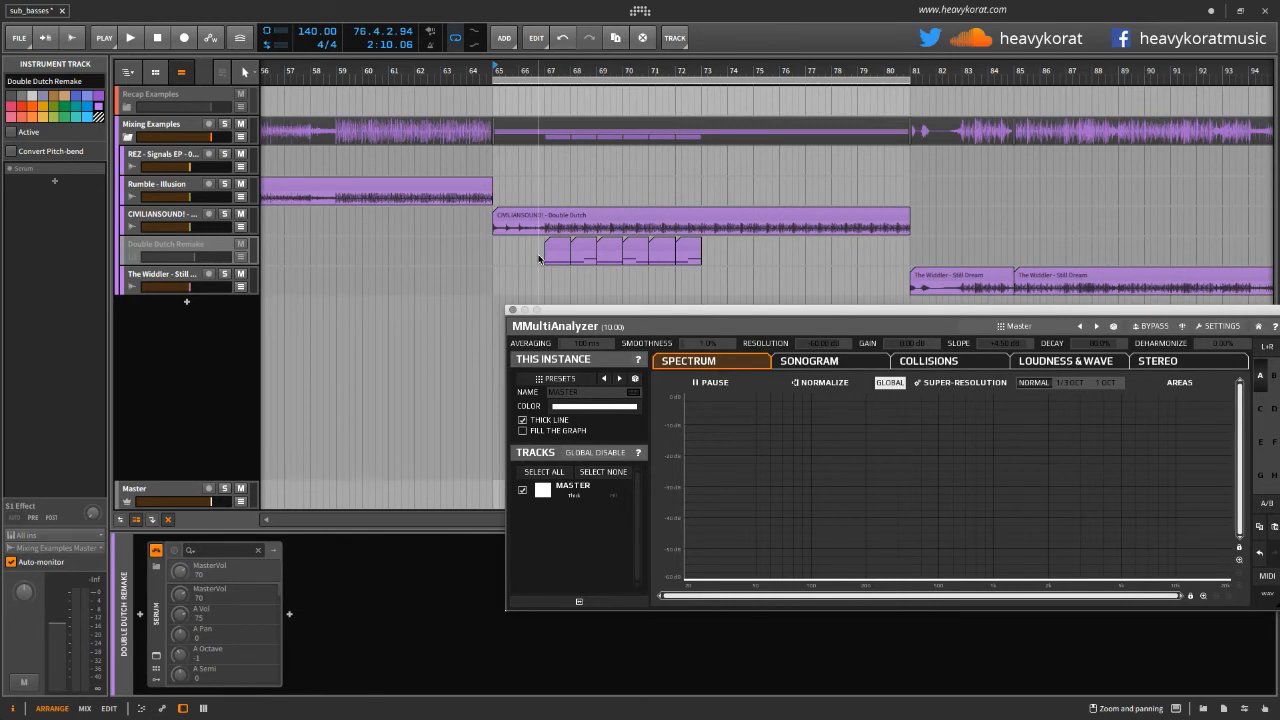
pyautogui.hotkey('alt', 'a')
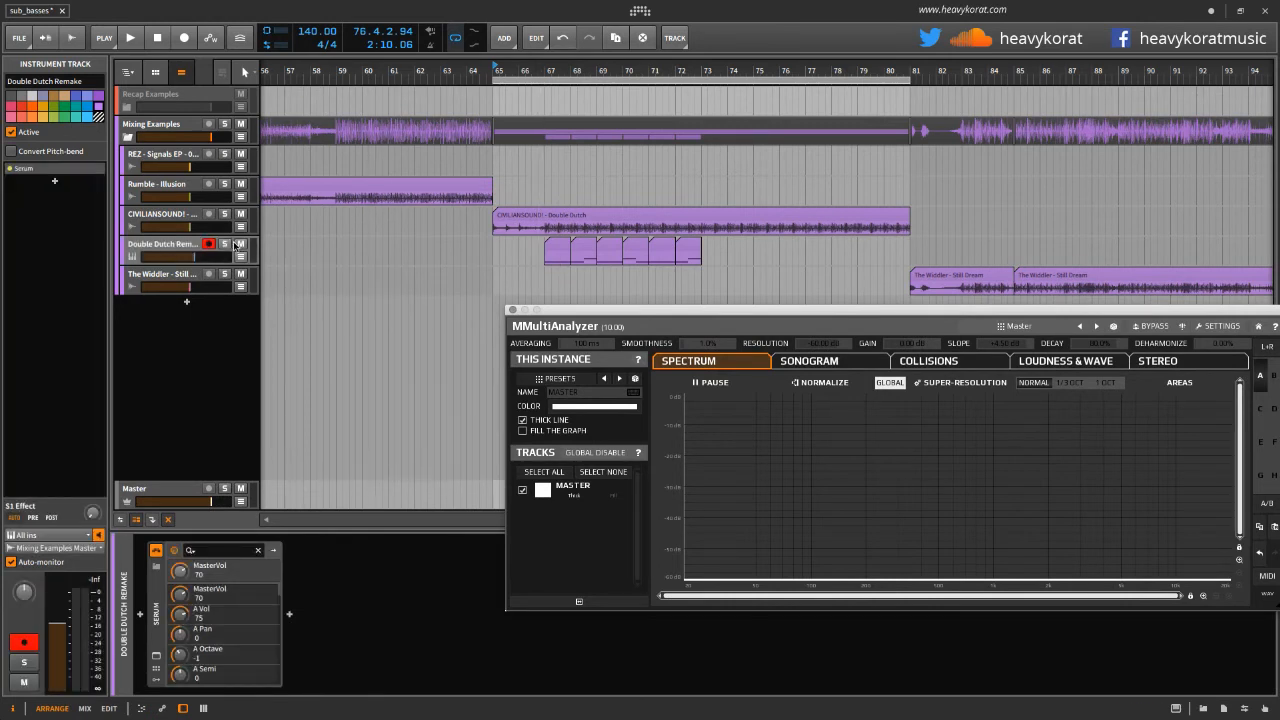
# Open the remake's Serum window, arrange it beside the analyzer, and set the play start to bar 67
pyautogui.click(157, 657)
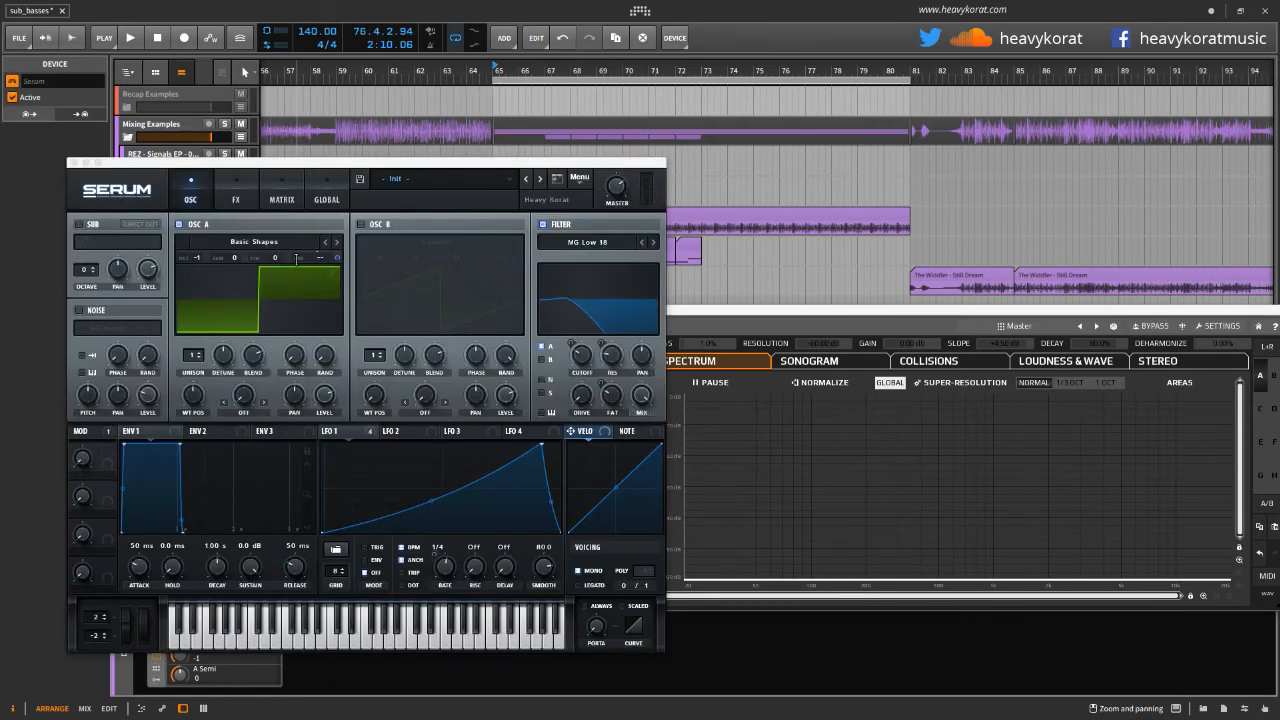
pyautogui.click(228, 192)
pyautogui.click(198, 198)
pyautogui.moveTo(178, 166); pyautogui.dragTo(113, 280)
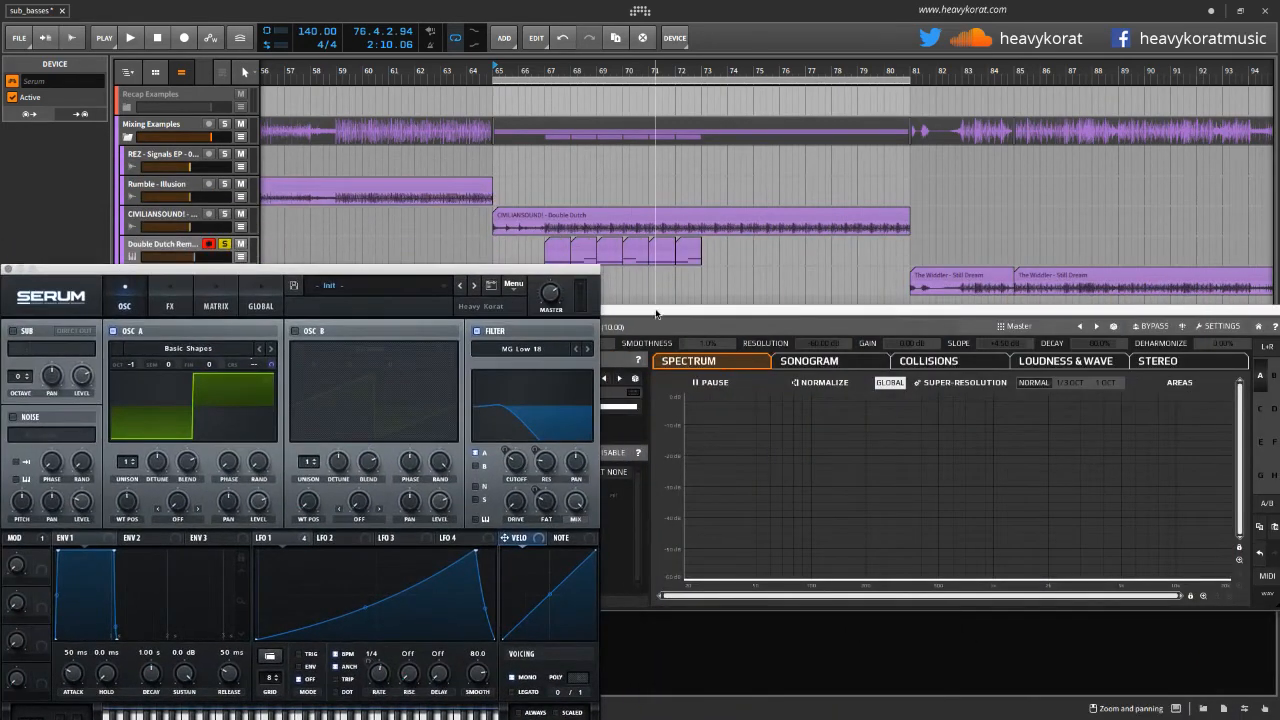
pyautogui.moveTo(656, 314)
pyautogui.mouseDown()
pyautogui.moveTo(679, 97)
pyautogui.moveTo(679, 237)
pyautogui.moveTo(626, 322)
pyautogui.moveTo(653, 332)
pyautogui.mouseUp()
pyautogui.click(549, 75)
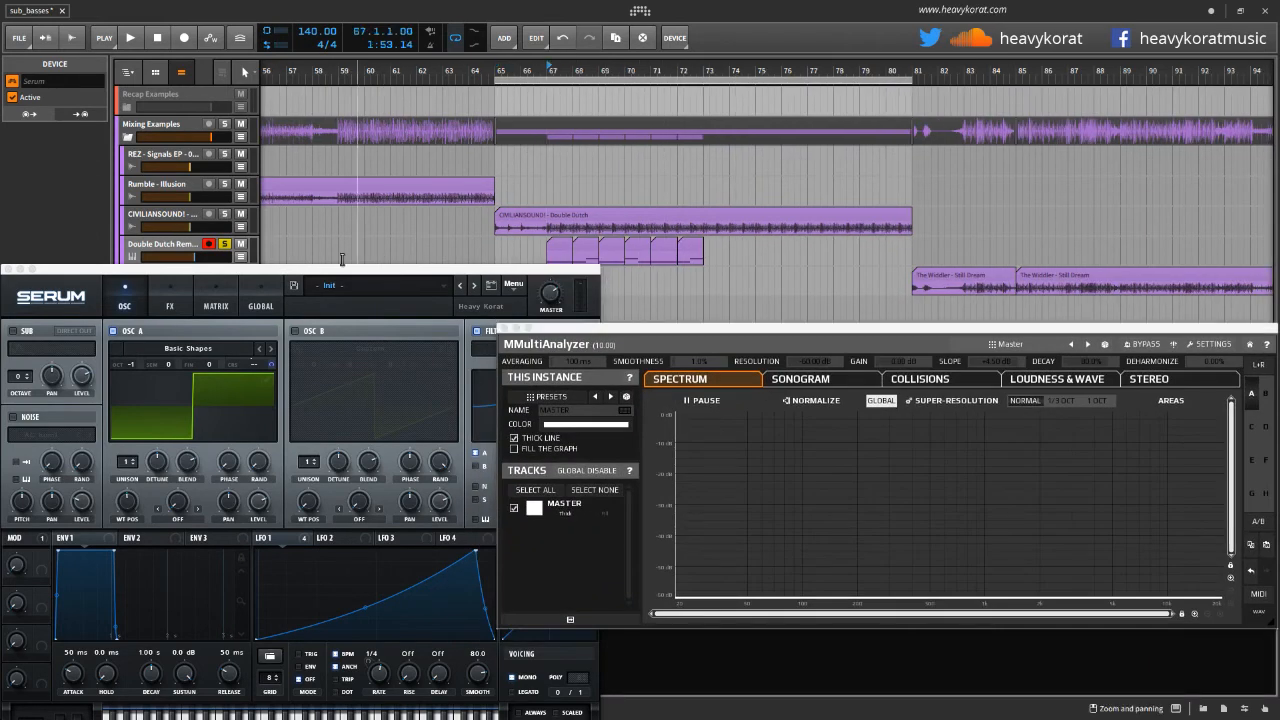
# Play the soloed CIVILIANSOUND! track and the soloed Double Dutch Remake from bar 67 and compare their spectra
pyautogui.press('space')
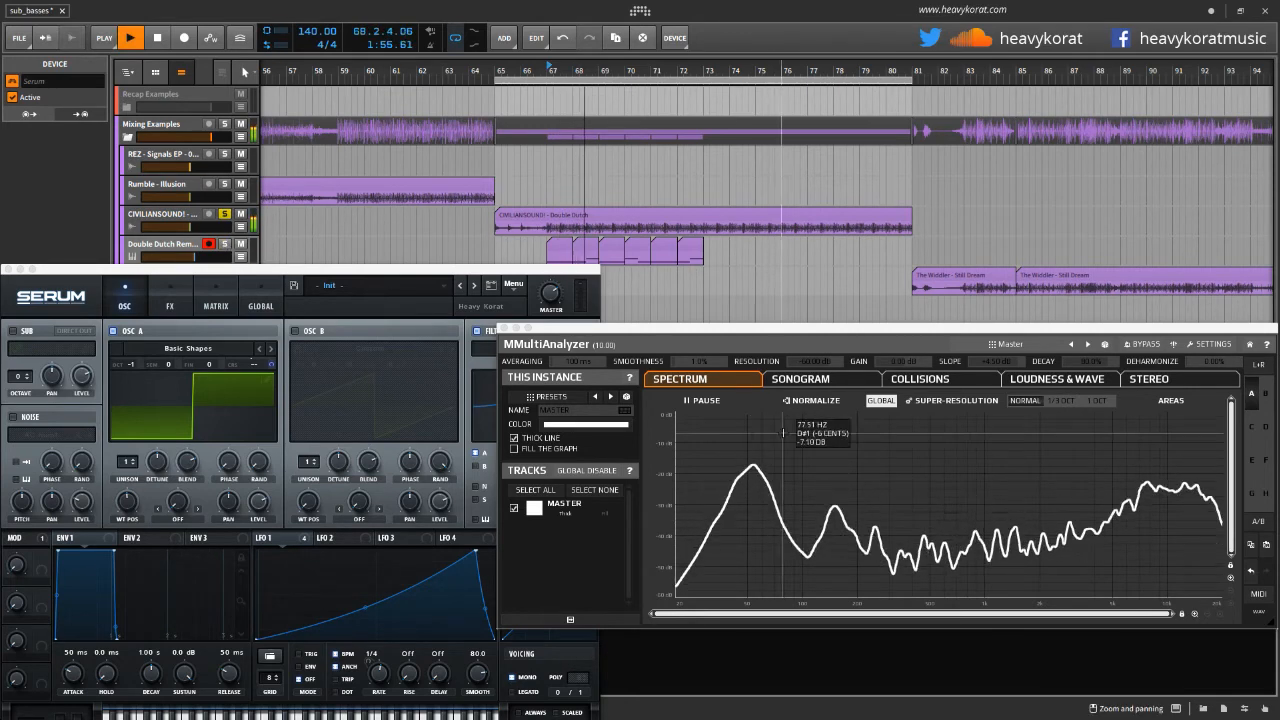
pyautogui.press('space')
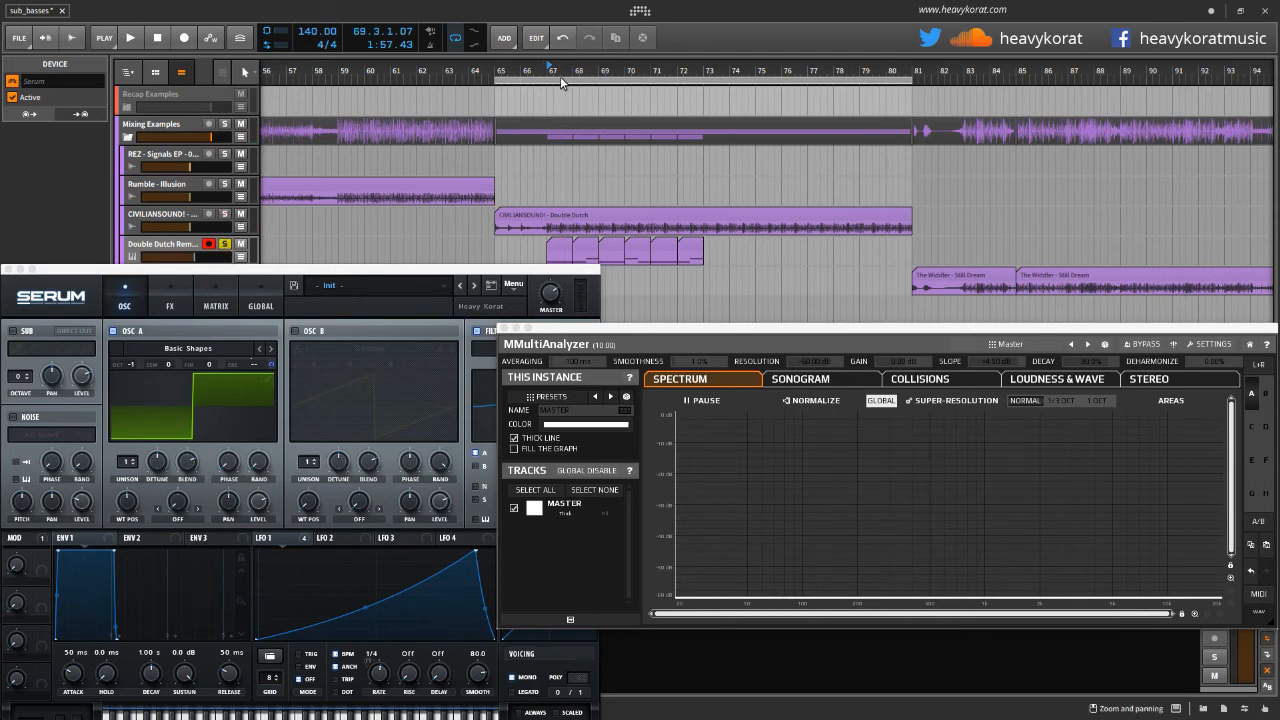
pyautogui.press('space')
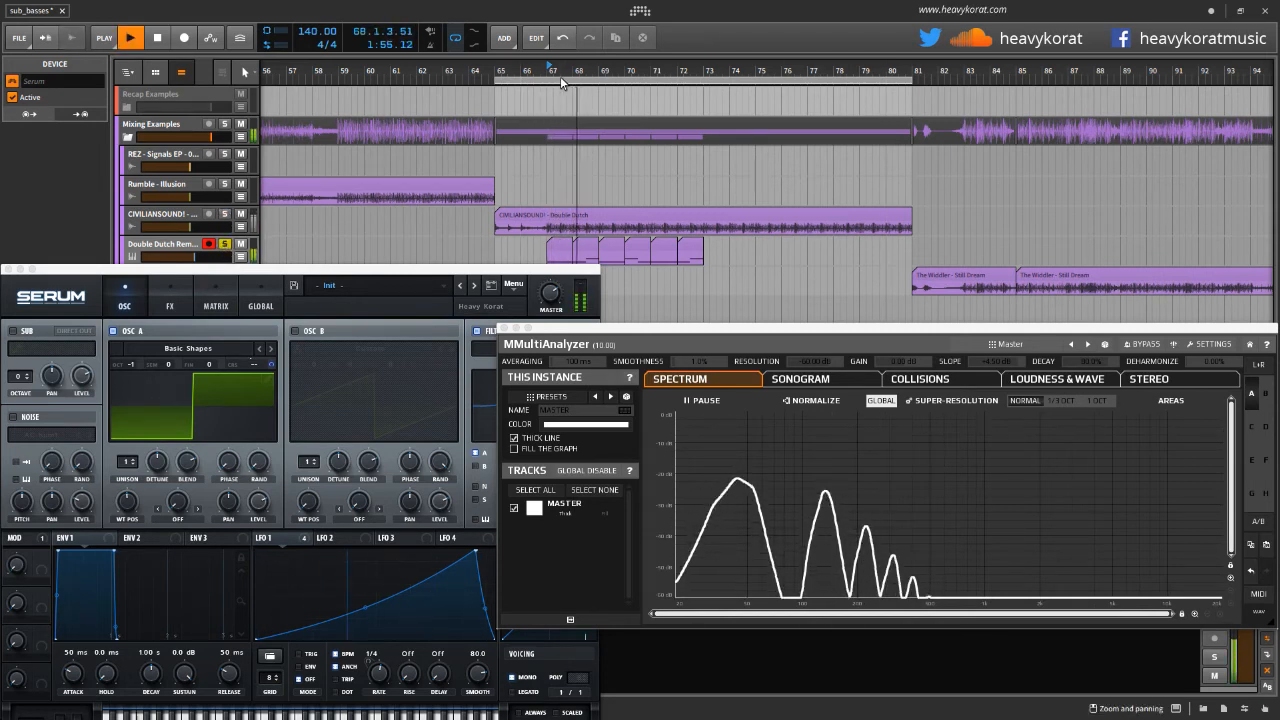
pyautogui.press('space')
# Change Serum's filter type to MG Low 24 and audition the Double Dutch Remake from bar 67
pyautogui.click(494, 447)
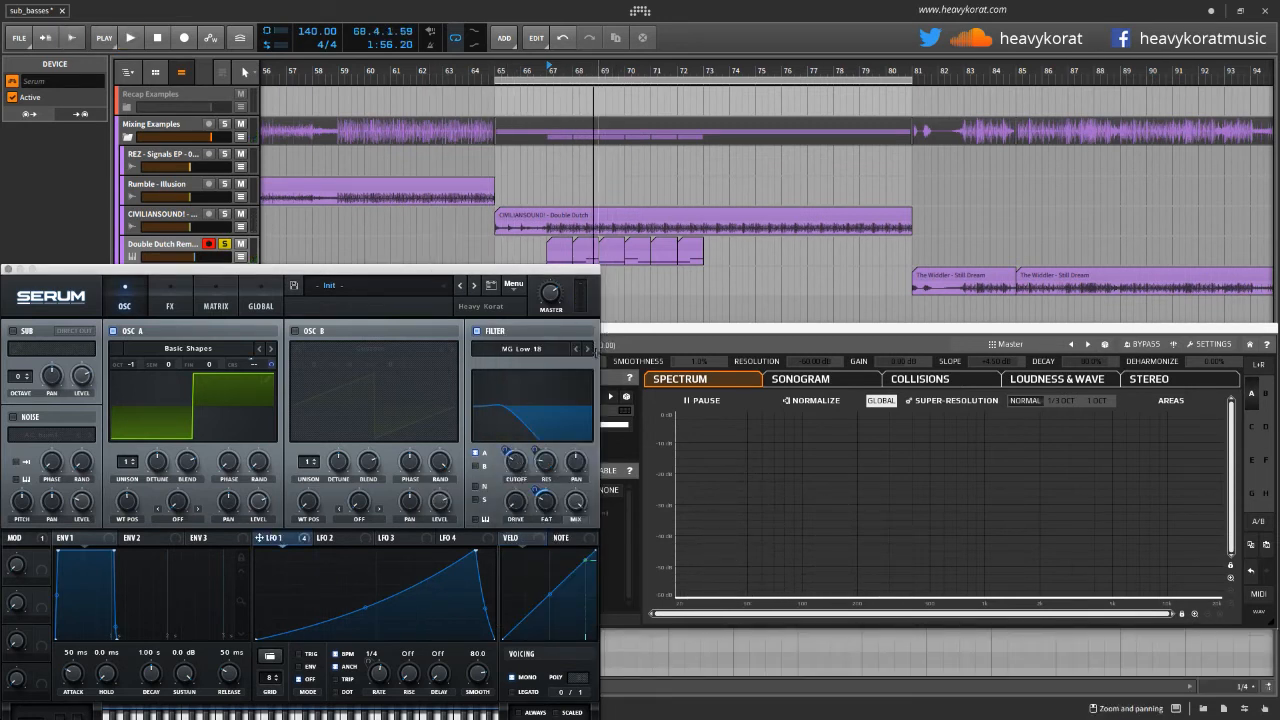
pyautogui.click(577, 349)
pyautogui.press('space')
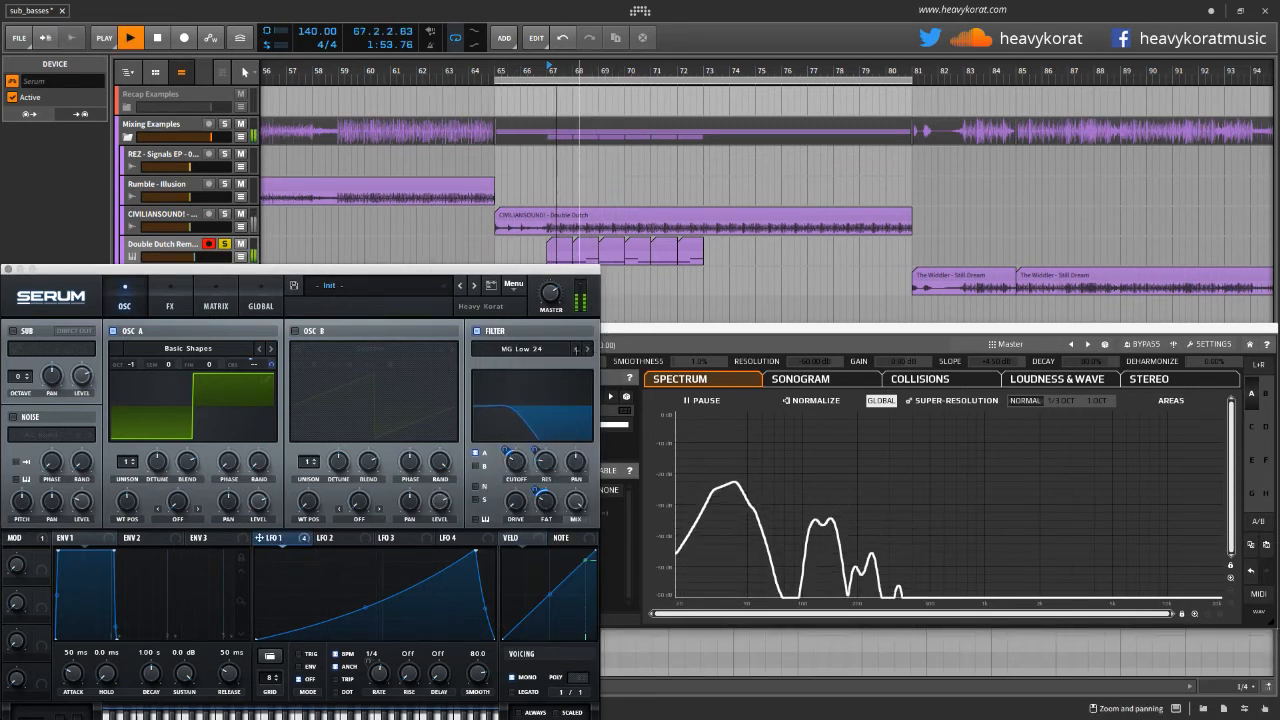
pyautogui.press('space')
# Replay the soloed CIVILIANSOUND! track from bar 67 for comparison, and switch the solo back to the Double Dutch Remake
pyautogui.click(540, 112)
pyautogui.click(548, 70)
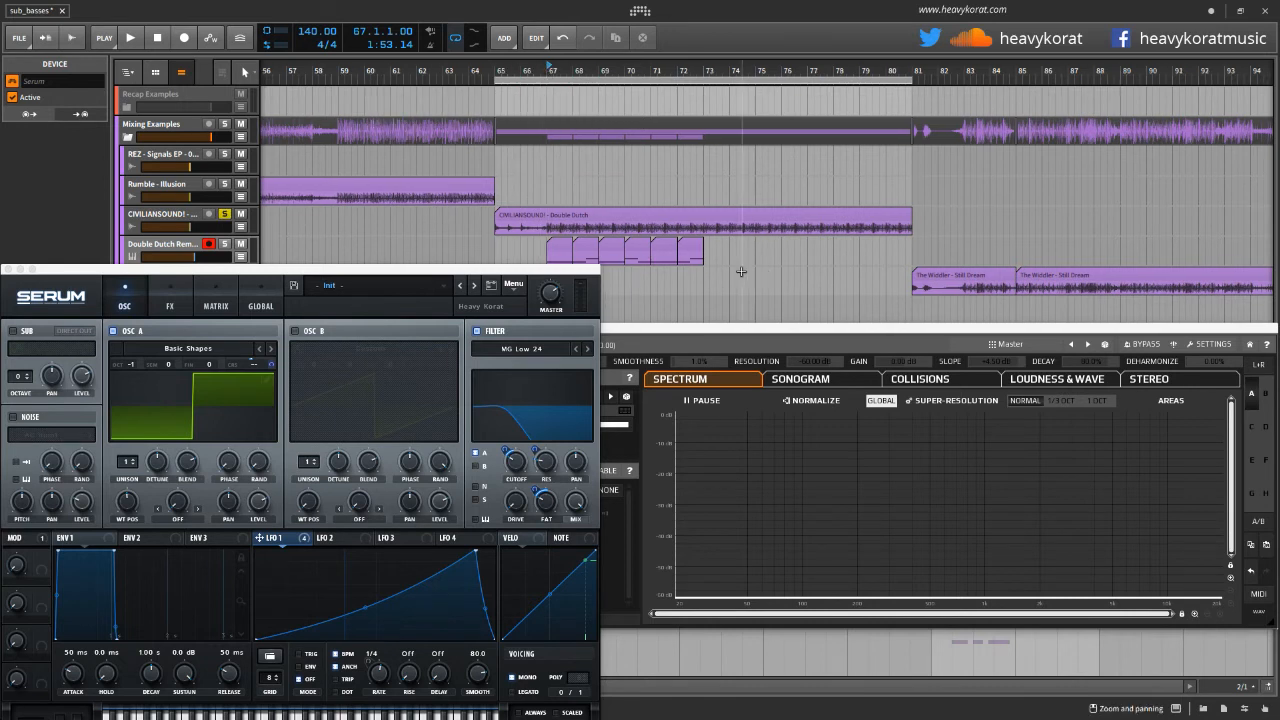
pyautogui.press('space')
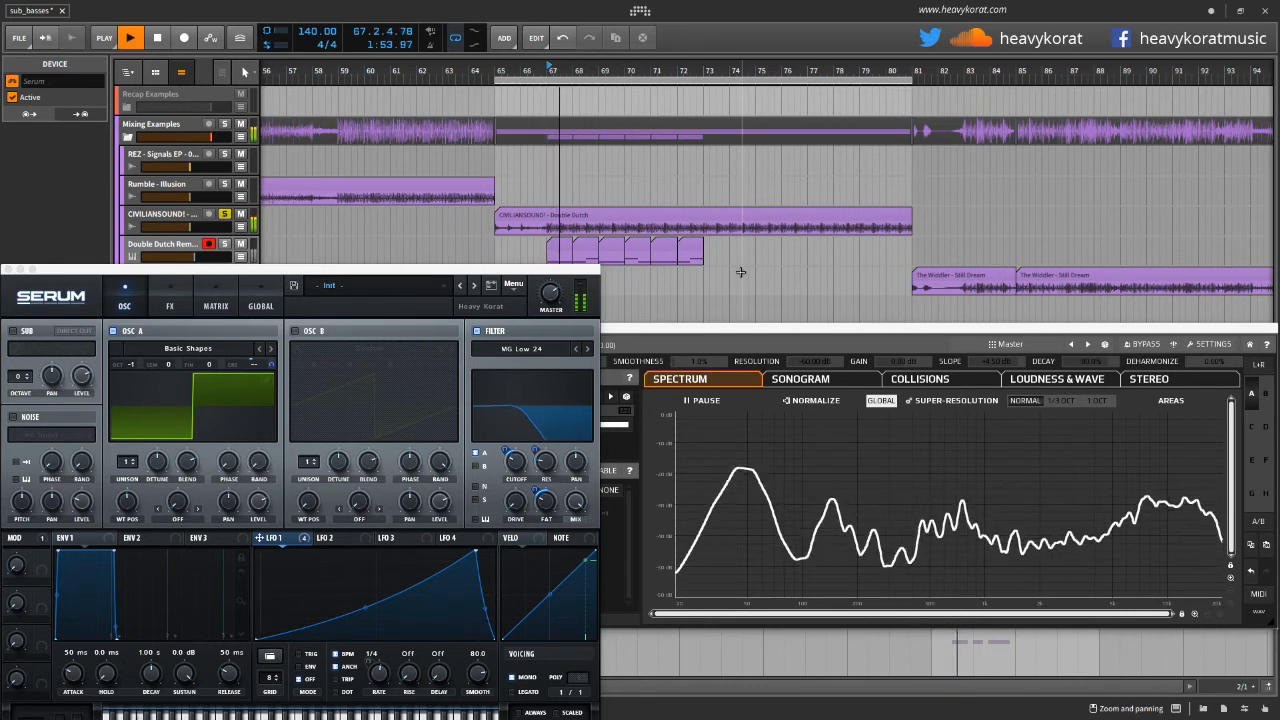
pyautogui.click(540, 78)
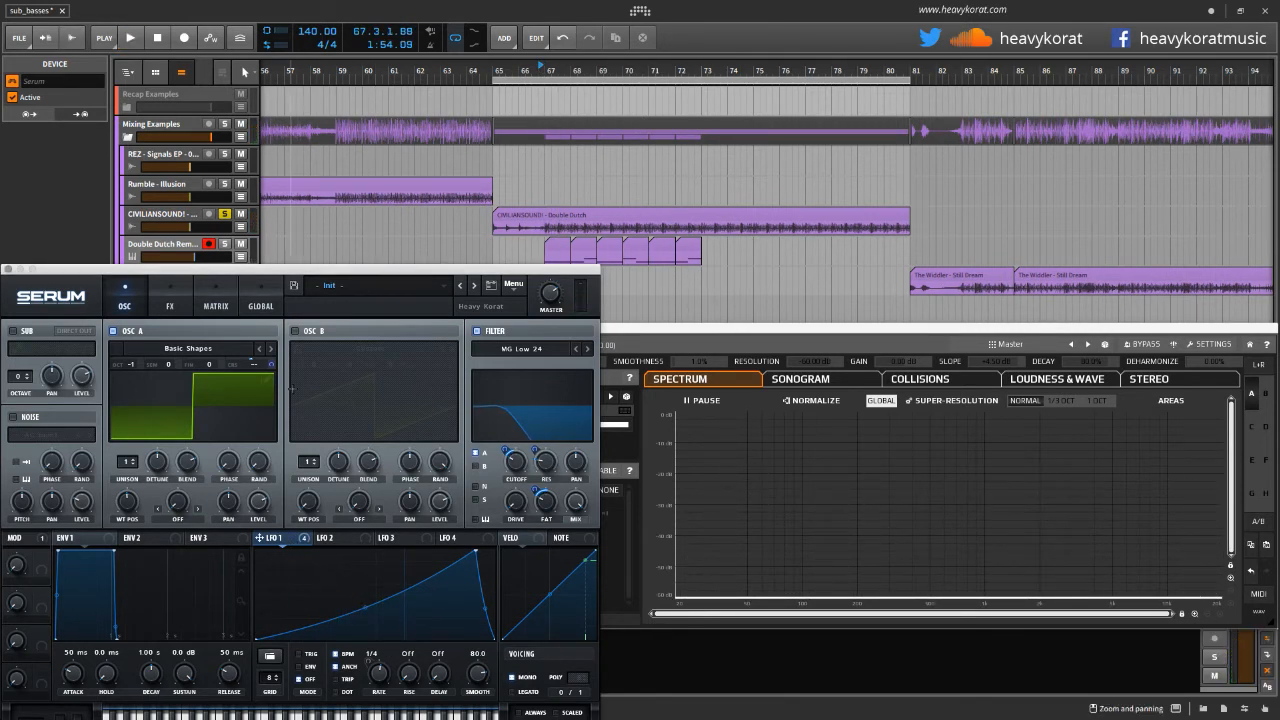
pyautogui.click(224, 216)
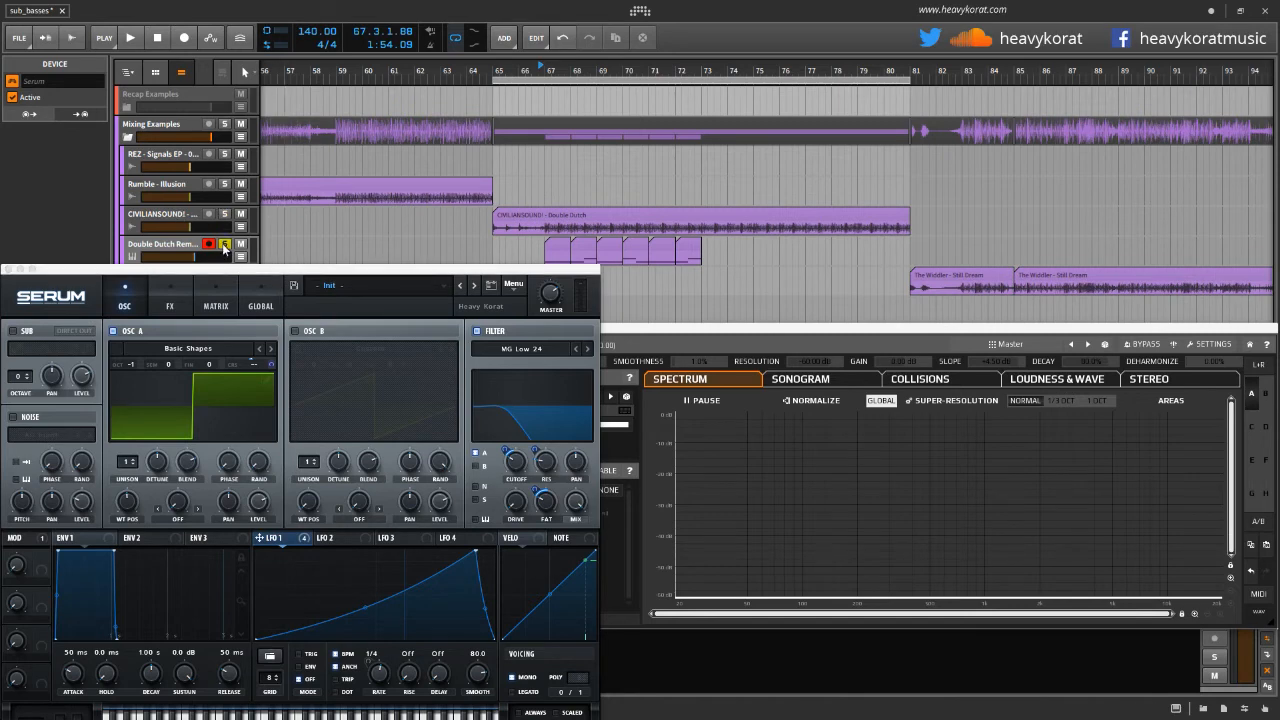
# Rearrange the Serum window beside the analyzer and play the soloed Double Dutch Remake from bar 67
pyautogui.click(301, 541)
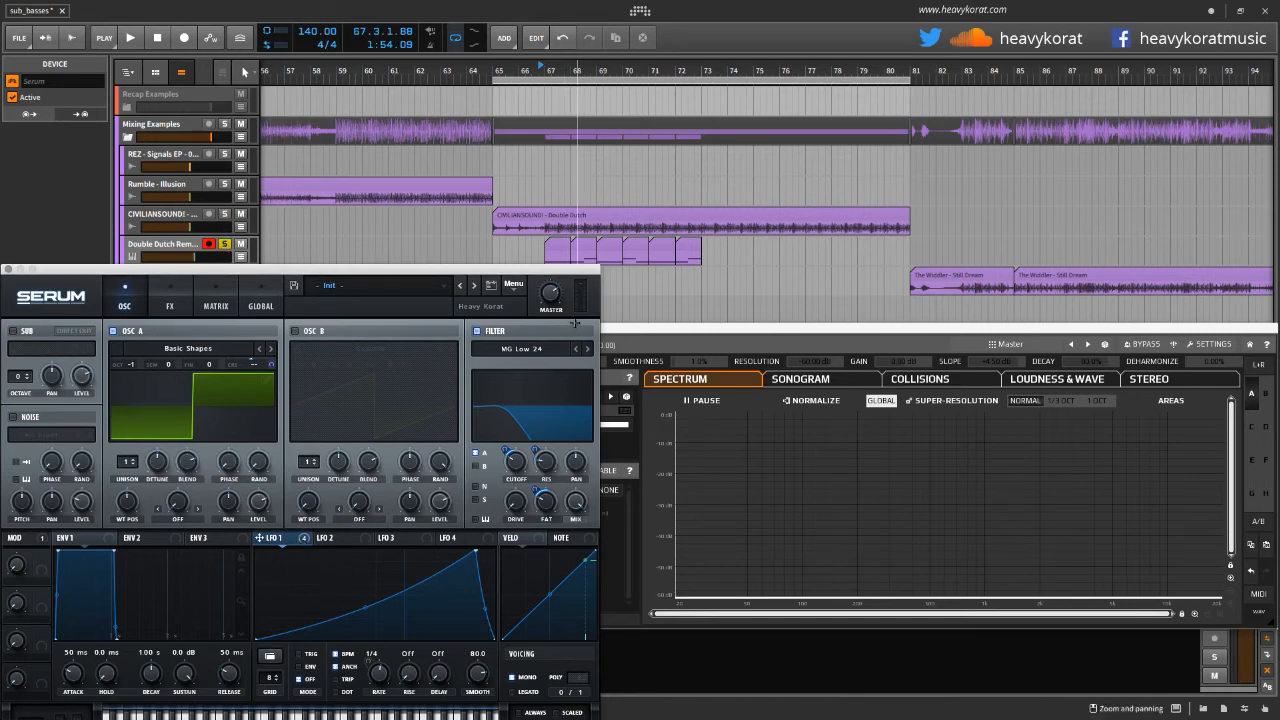
pyautogui.moveTo(553, 268); pyautogui.dragTo(553, 298)
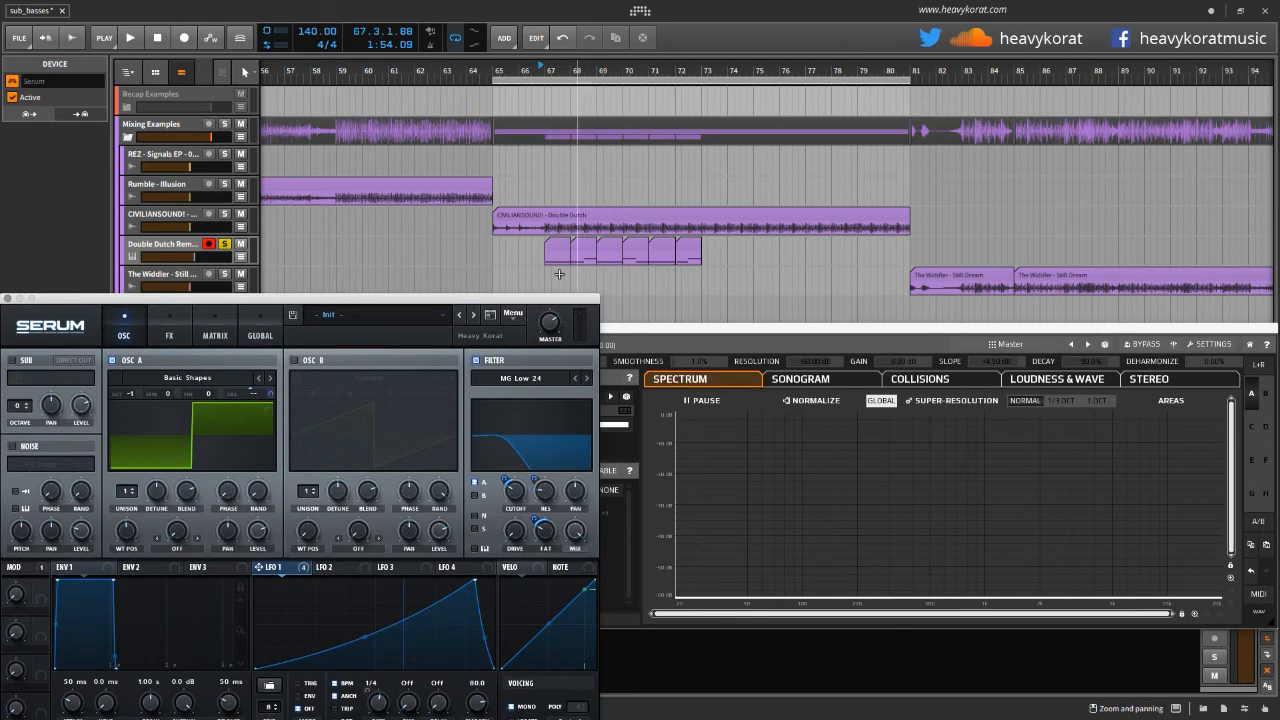
pyautogui.moveTo(305, 300); pyautogui.dragTo(369, 262)
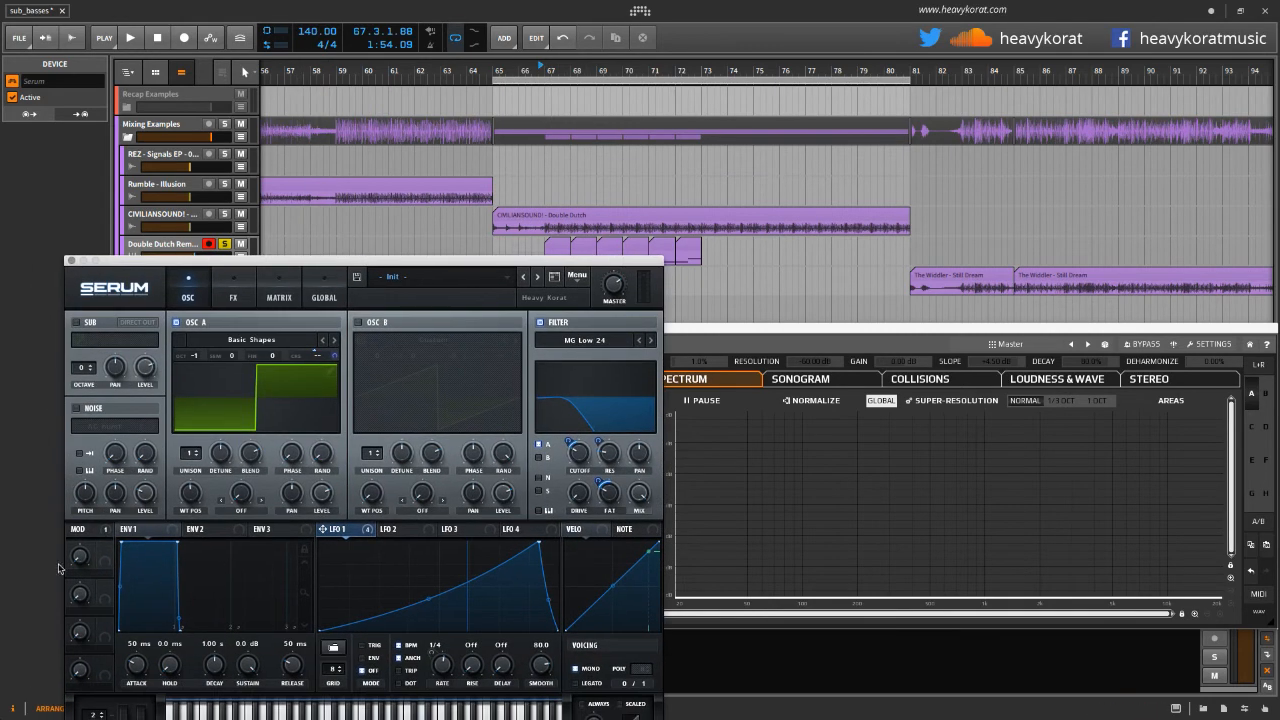
pyautogui.moveTo(539, 260); pyautogui.dragTo(509, 300)
pyautogui.click(549, 70)
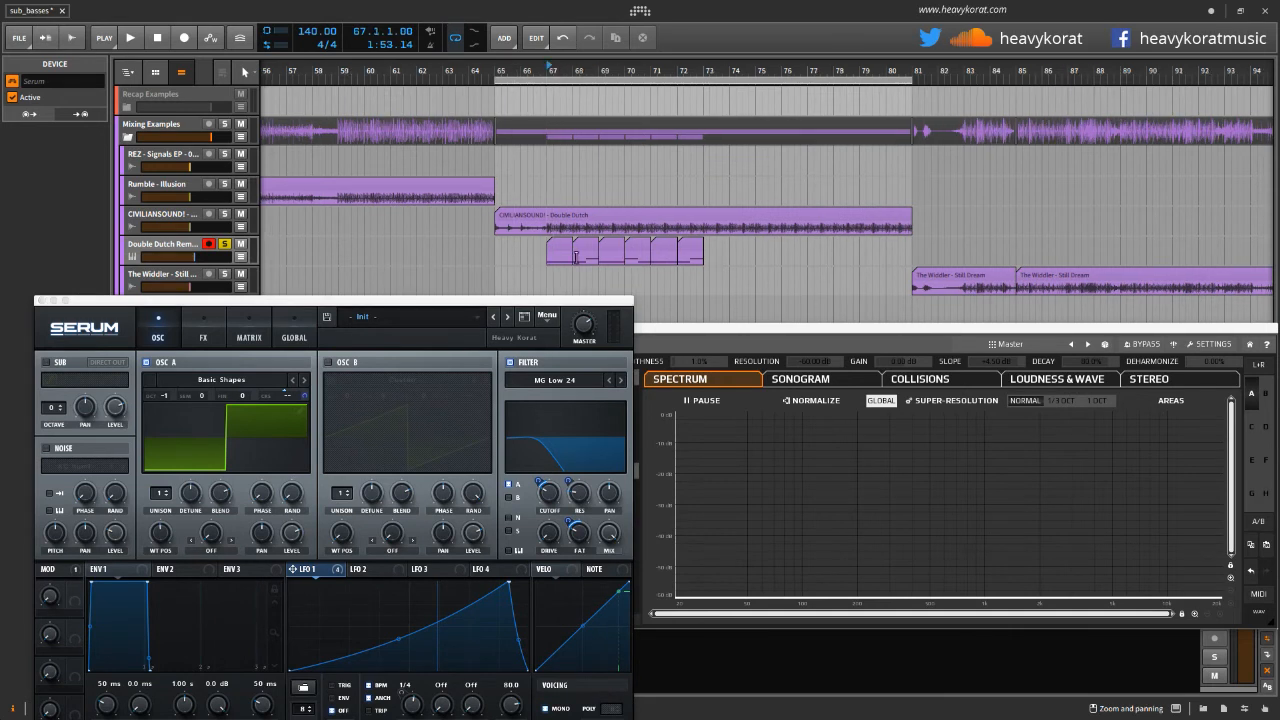
pyautogui.press('space')
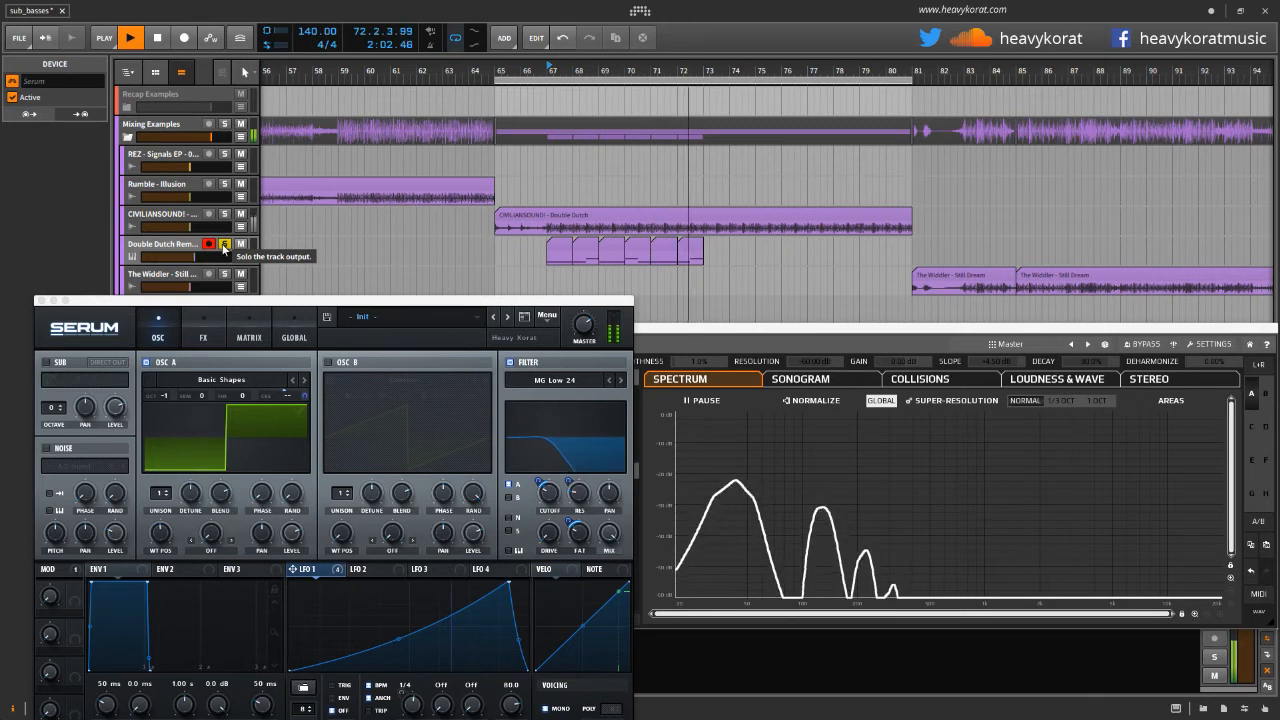
pyautogui.press('space')
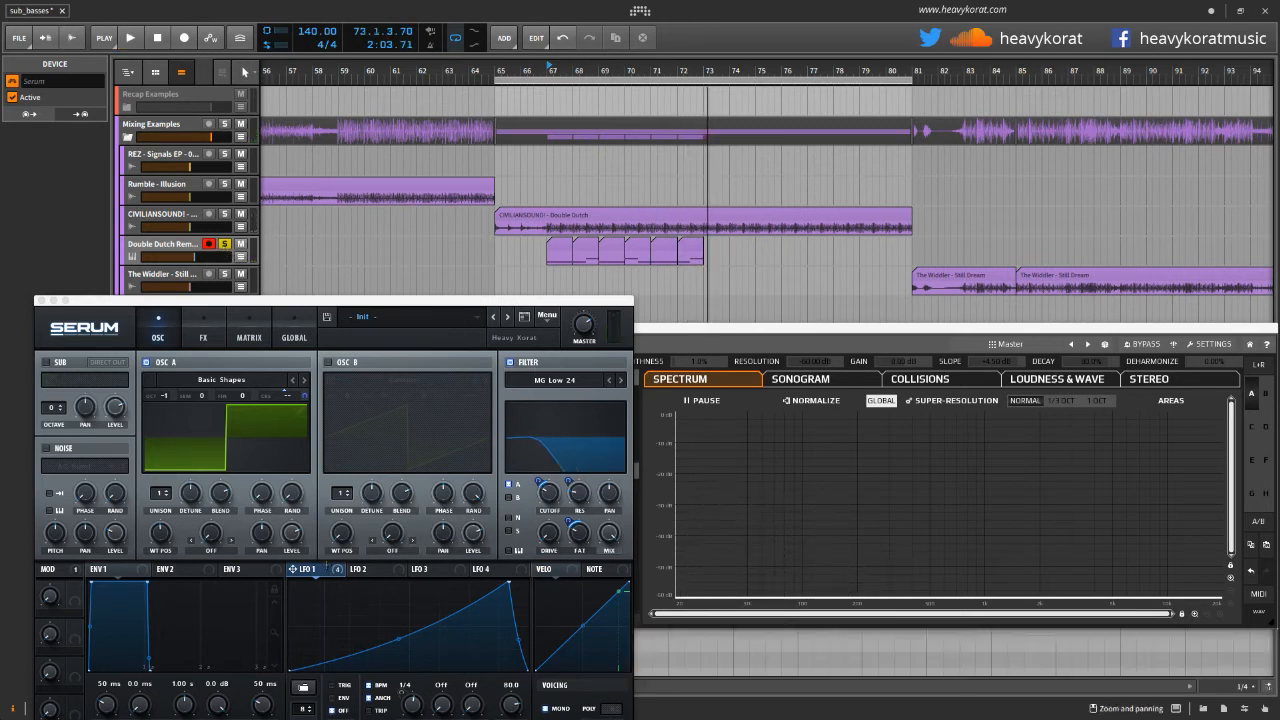
# Check the LFO 1 routings in Serum's modulation matrix and return to the oscillator page
pyautogui.click(325, 575)
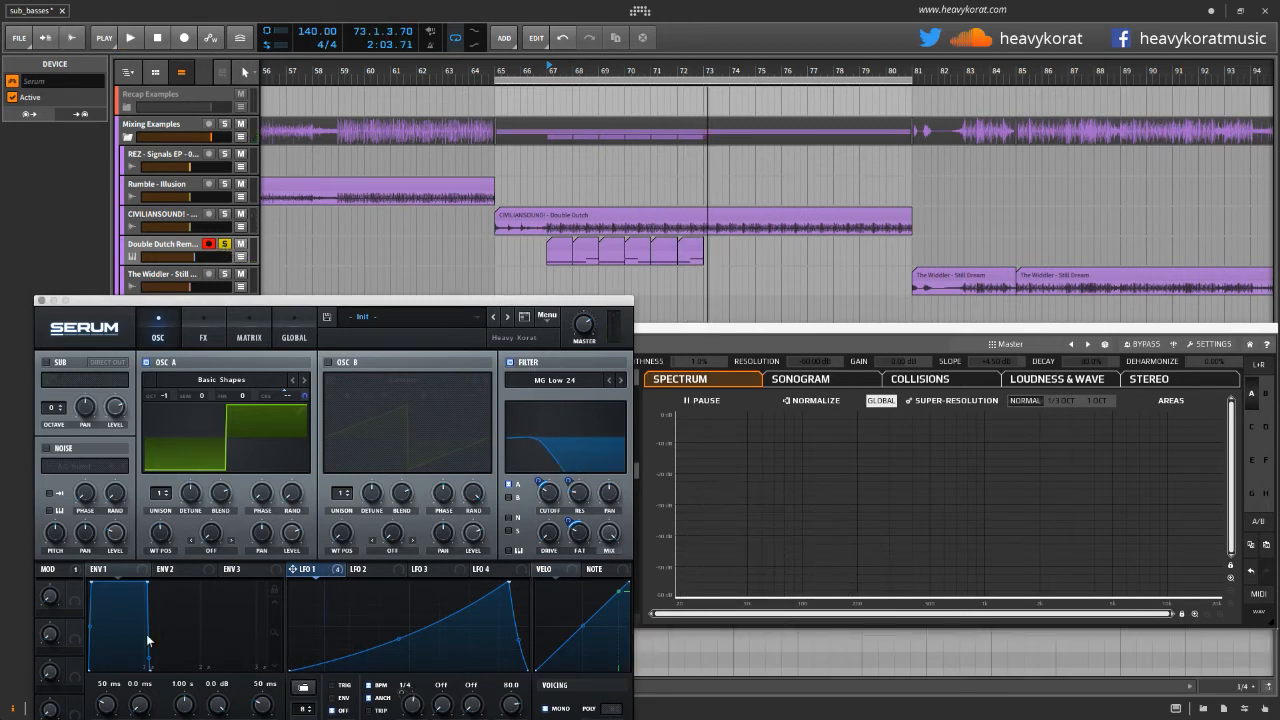
pyautogui.click(203, 332)
pyautogui.click(227, 337)
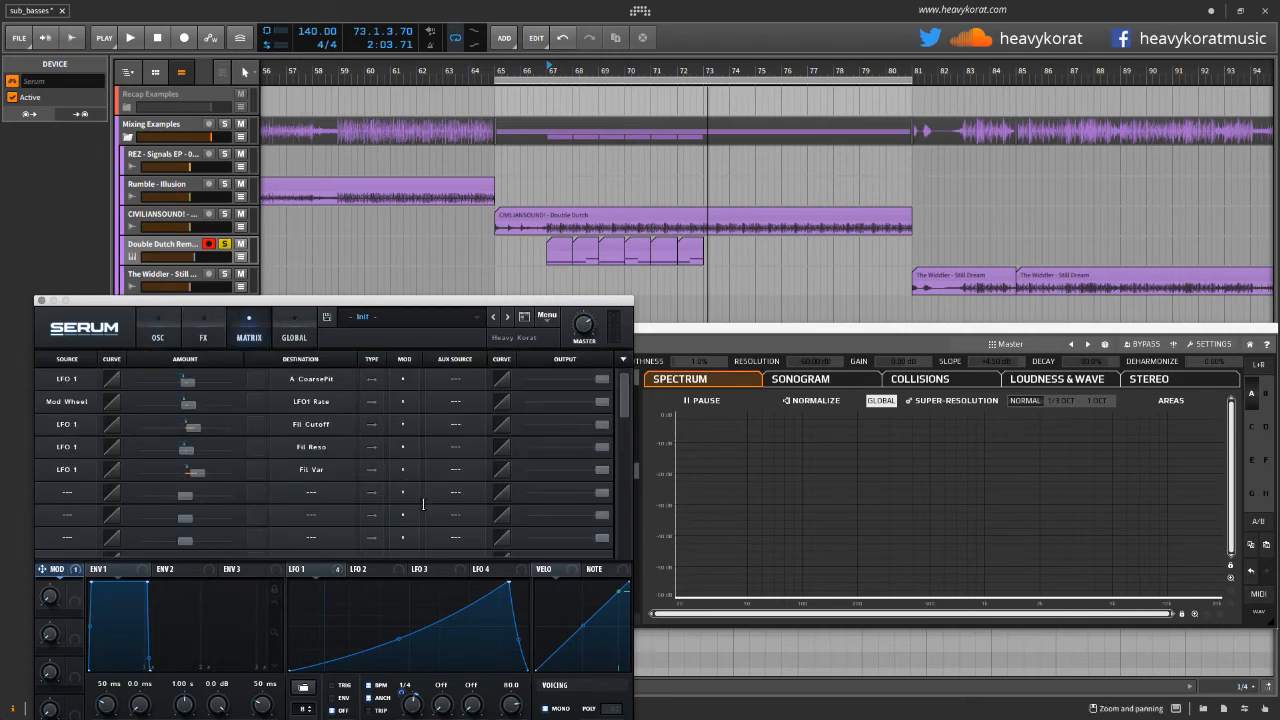
pyautogui.click(165, 334)
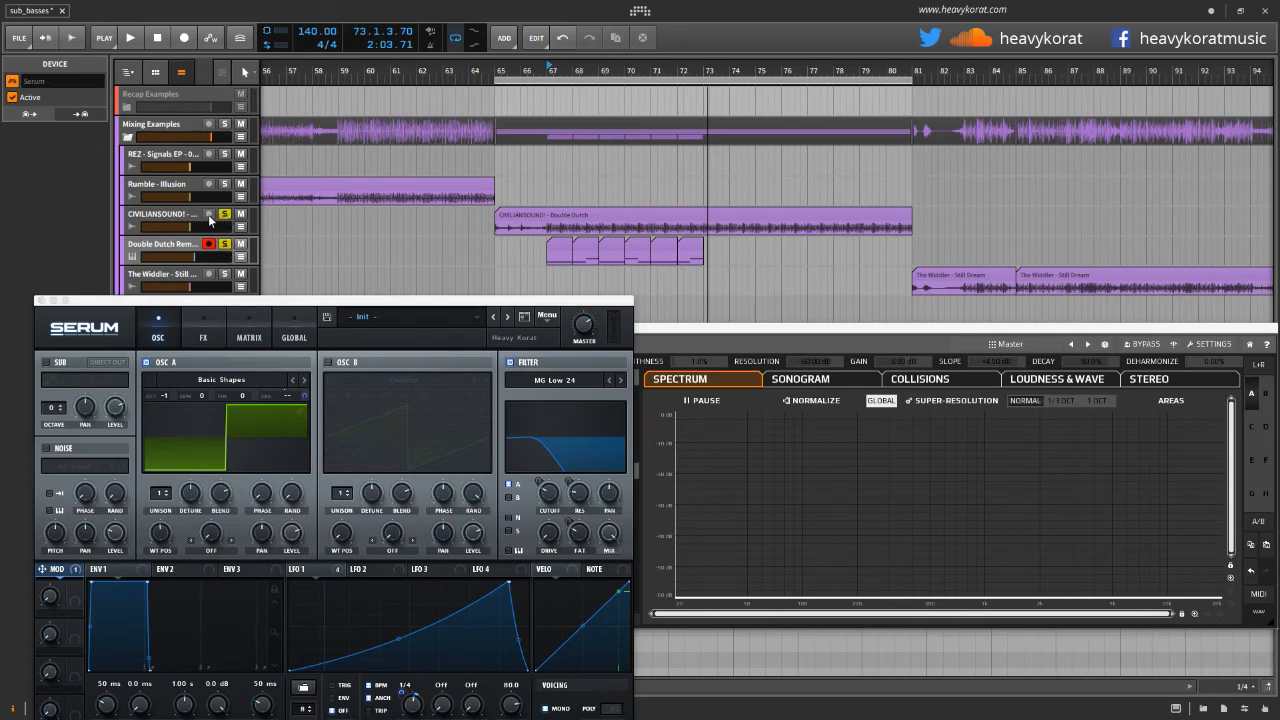
# With the CIVILIANSOUND! track soloed alongside the remake, show its EQ-DJ device and play both from bar 67
pyautogui.click(148, 220)
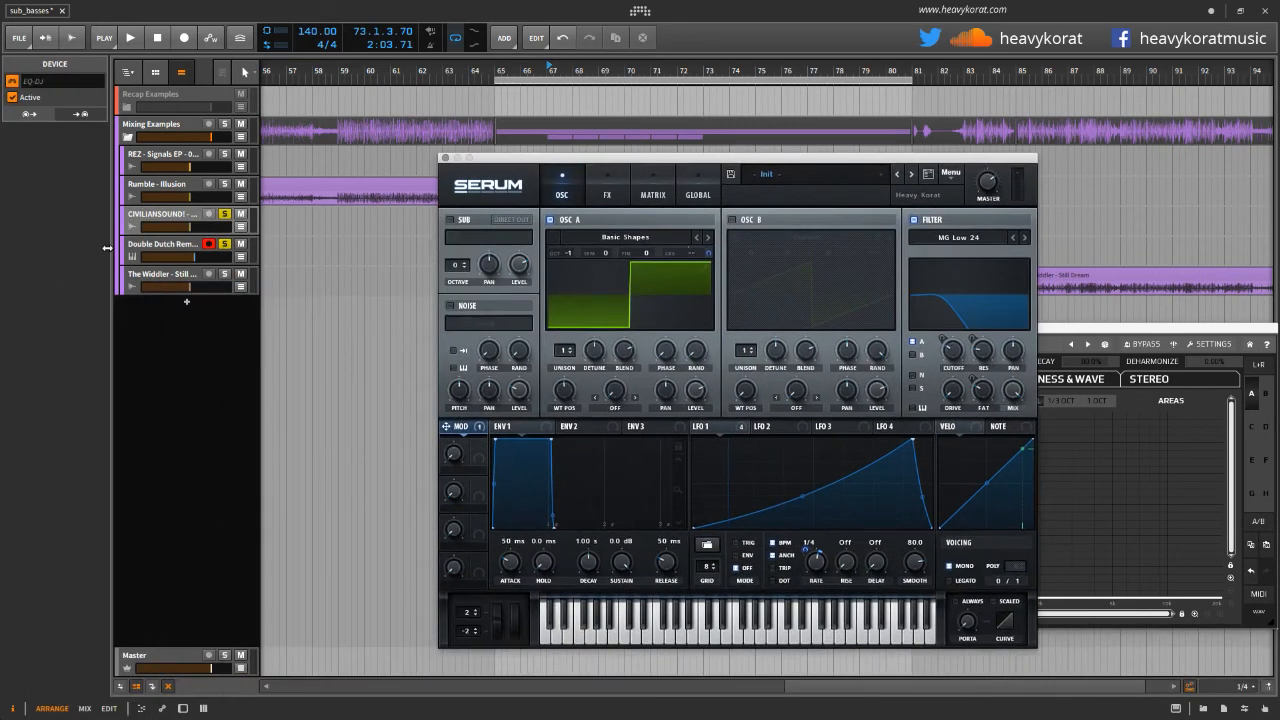
pyautogui.click(131, 226)
pyautogui.click(164, 631)
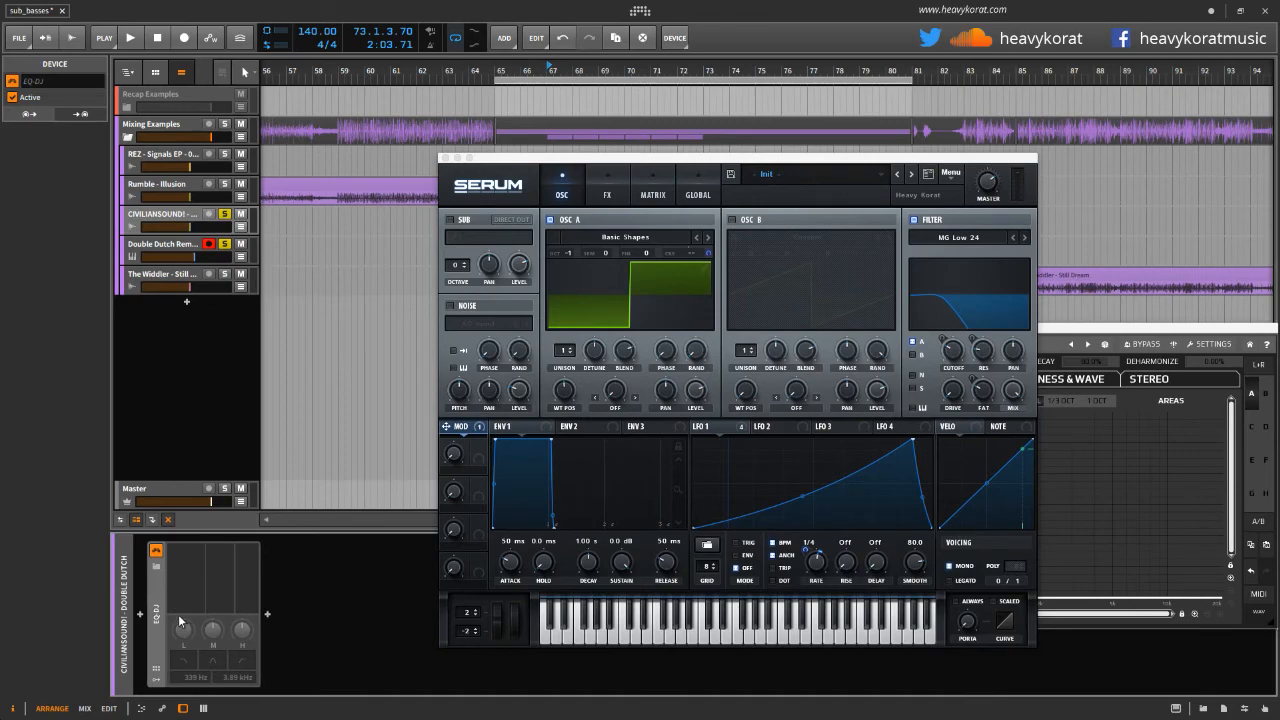
pyautogui.press('space')
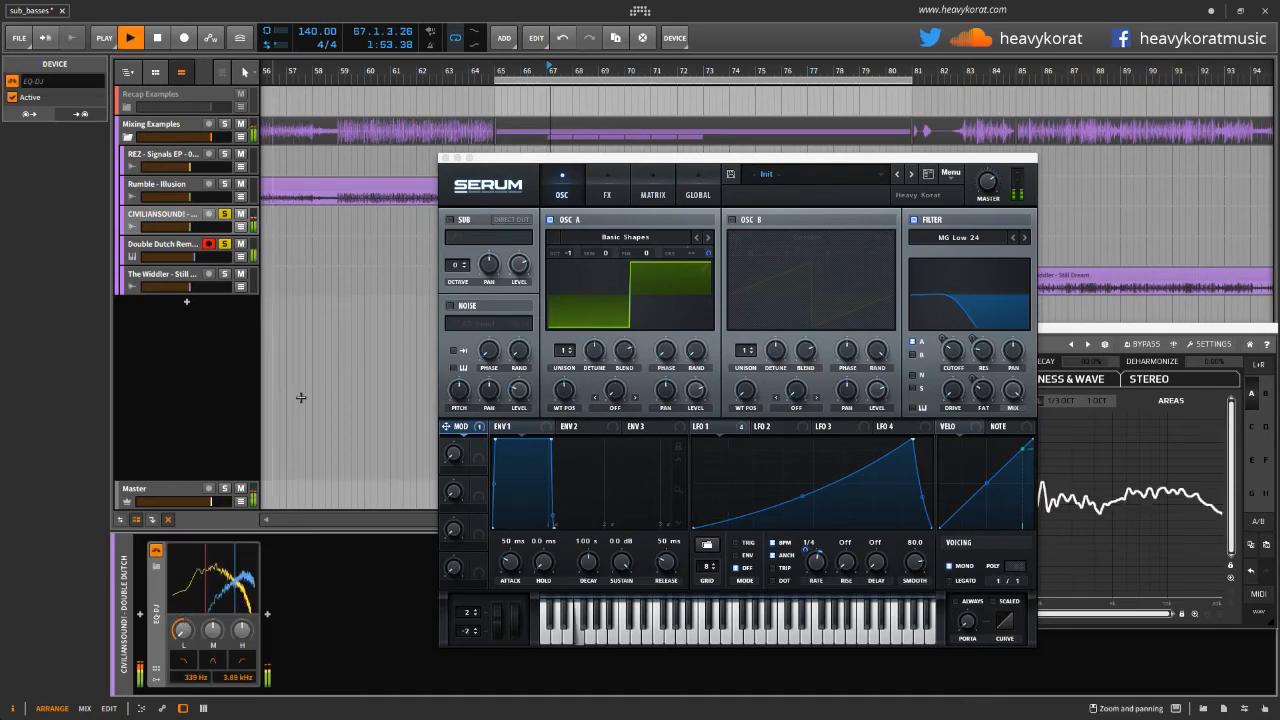
# Clear the Serum window away to examine the combined spectrum, stop playback, and show the mixer
pyautogui.moveTo(535, 164); pyautogui.dragTo(206, 215)
pyautogui.click(117, 214)
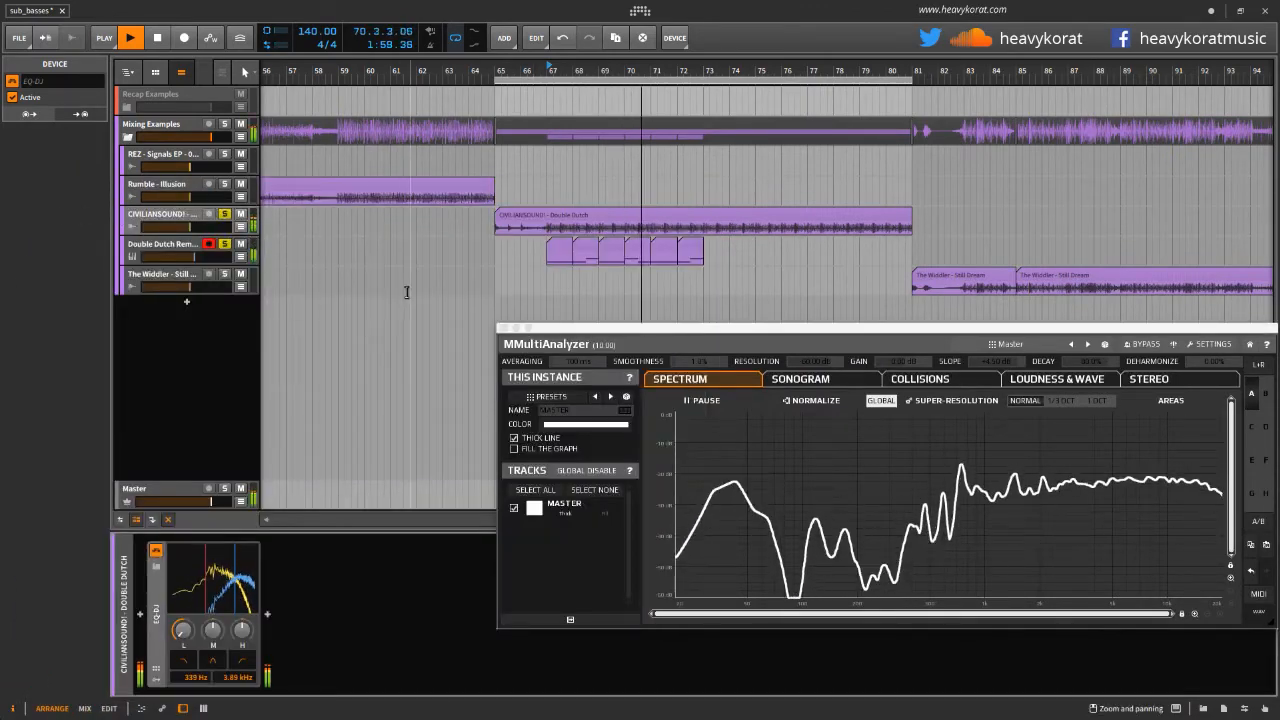
pyautogui.press('m')
pyautogui.click(481, 305)
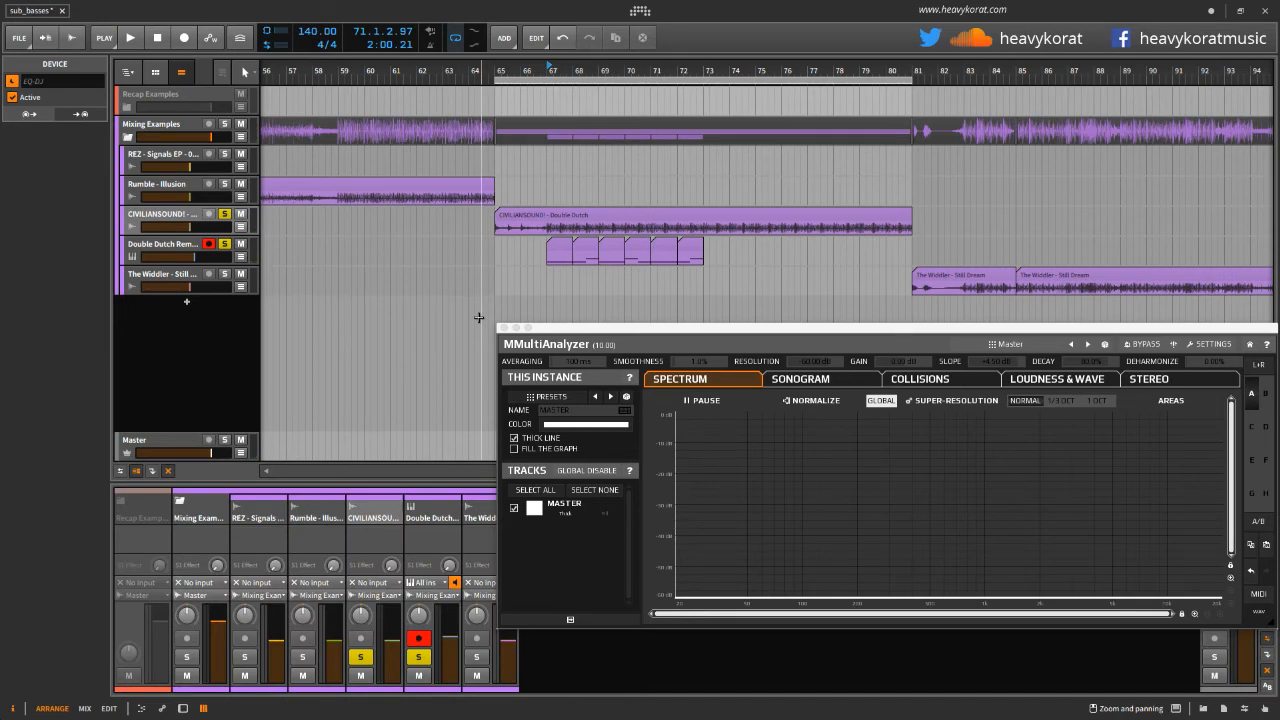
# Switch the solo from the Double Dutch tracks to The Widdler track and set the loop region to bar 81 with a 16-bar length
pyautogui.moveTo(479, 317); pyautogui.dragTo(298, 268)
pyautogui.click(124, 250)
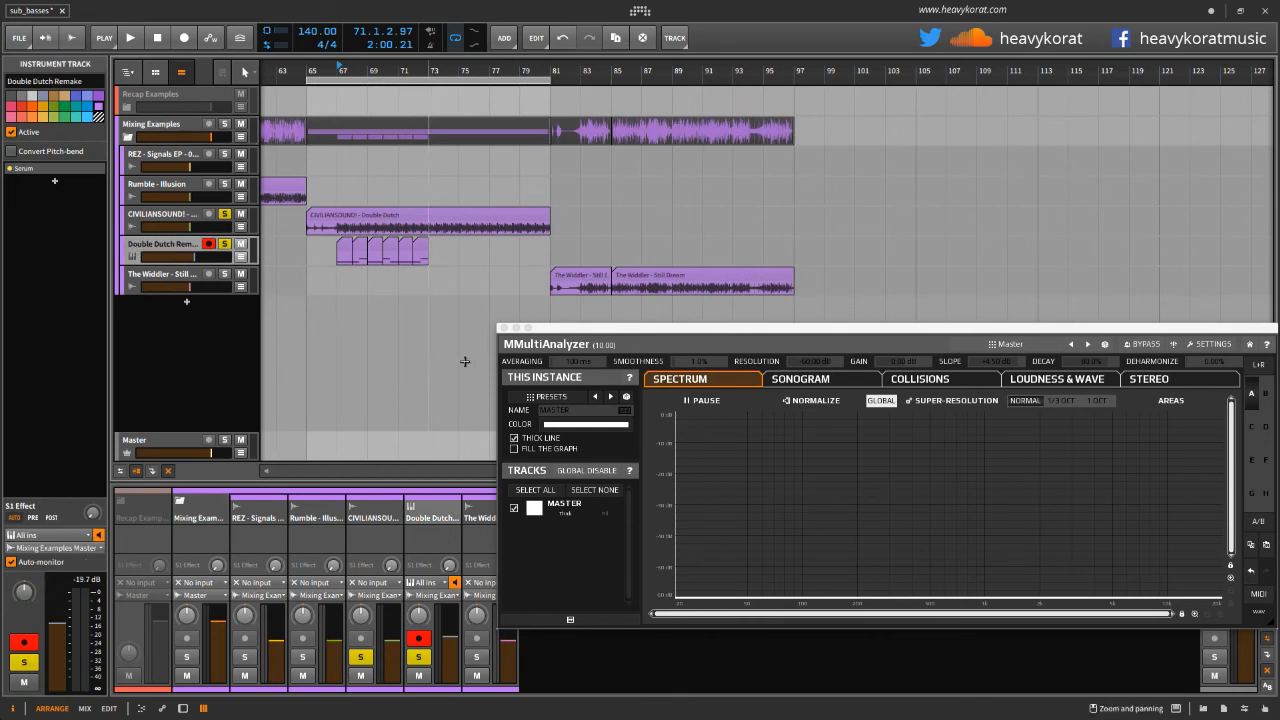
pyautogui.moveTo(377, 309); pyautogui.dragTo(401, 312)
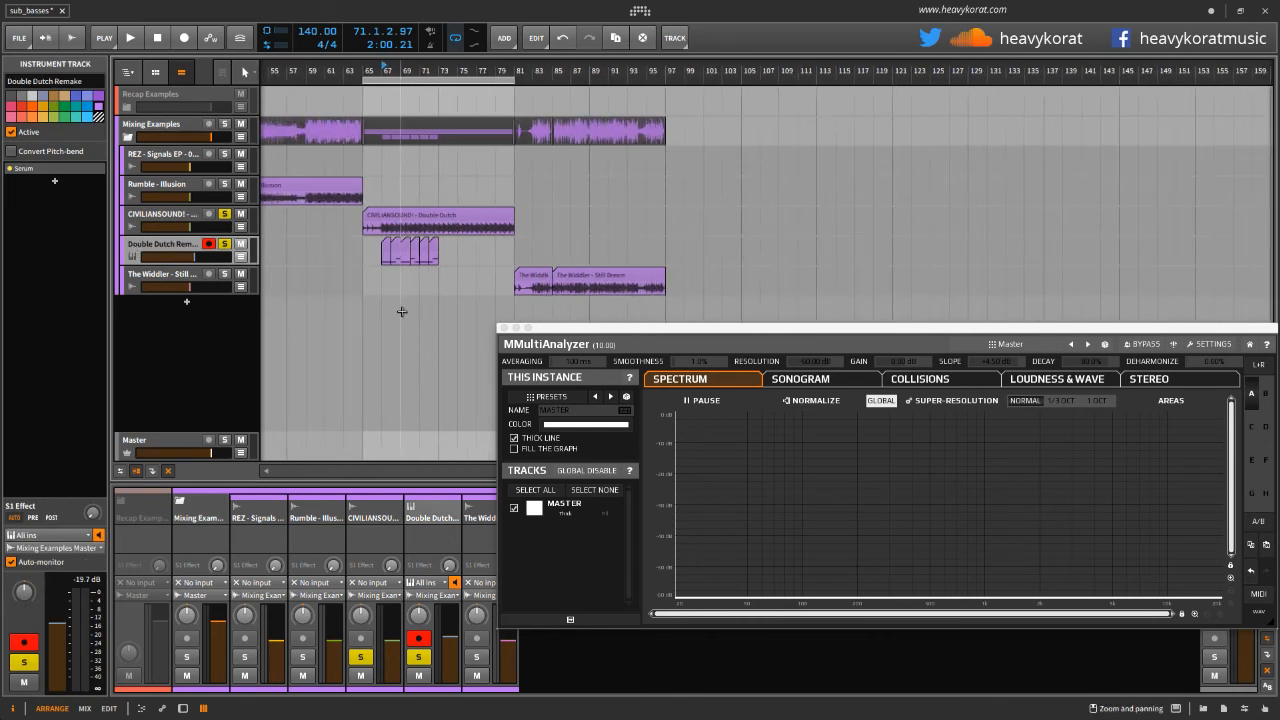
pyautogui.click(224, 245)
pyautogui.click(225, 214)
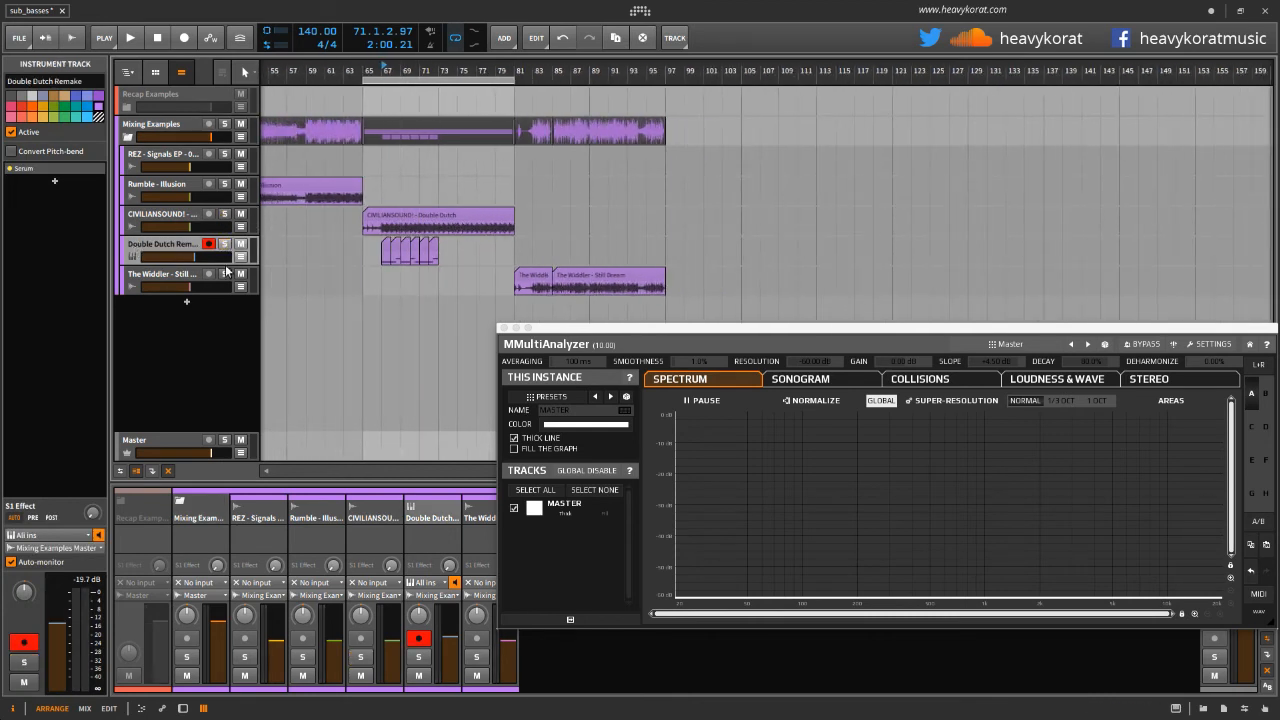
pyautogui.click(225, 274)
pyautogui.moveTo(496, 294); pyautogui.dragTo(459, 290)
pyautogui.moveTo(479, 72); pyautogui.dragTo(580, 88)
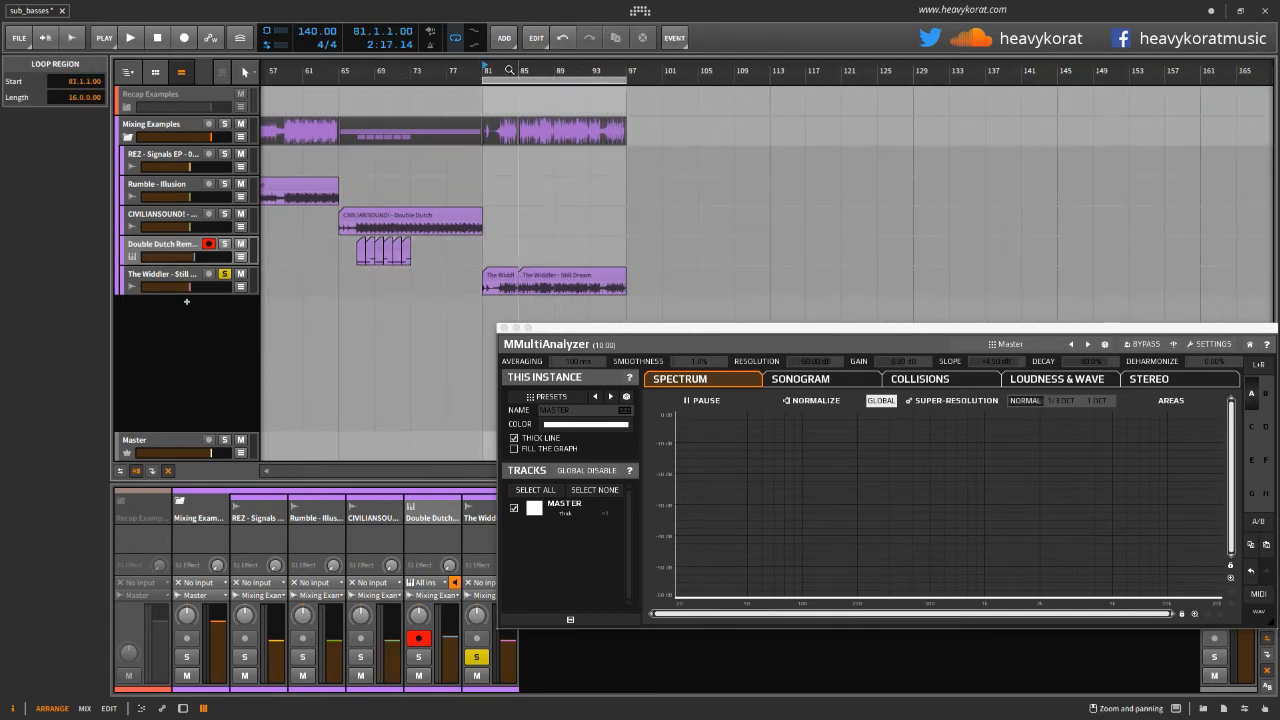
# Play The Widdler track from bar 81, clear its solo, and examine its low end in the analyzer
pyautogui.press('space')
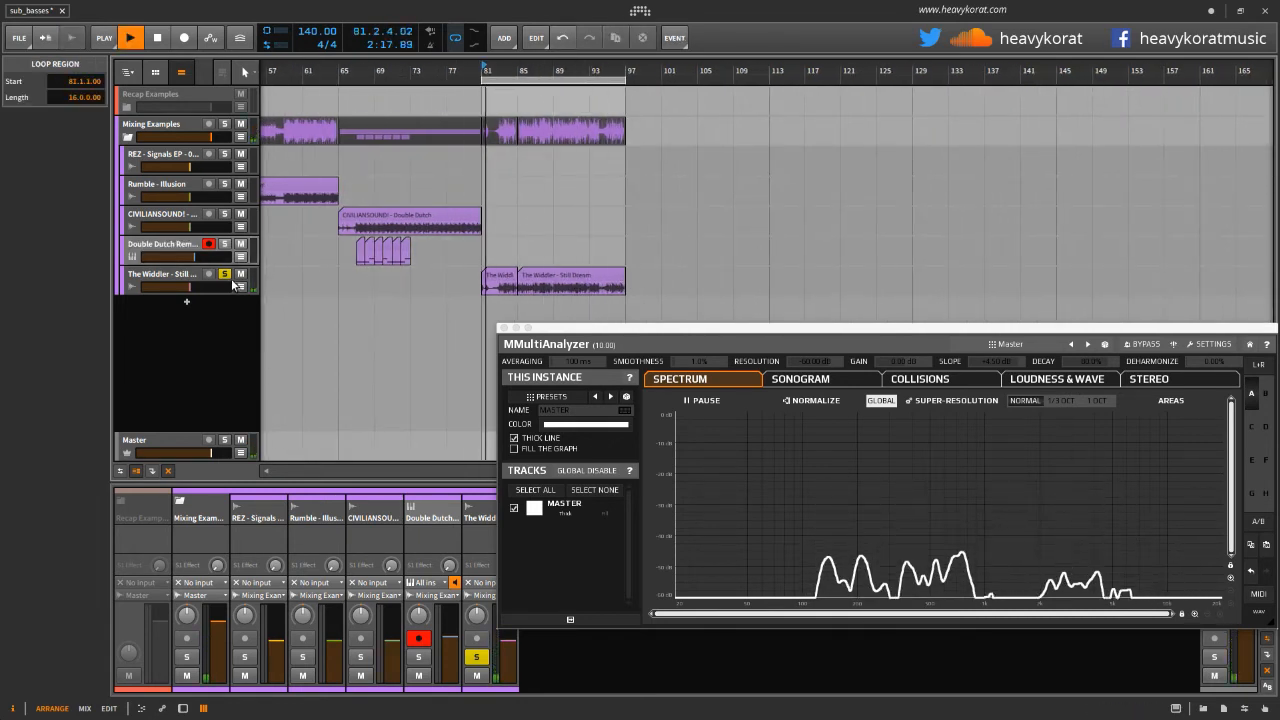
pyautogui.scroll(5, 734, 249)
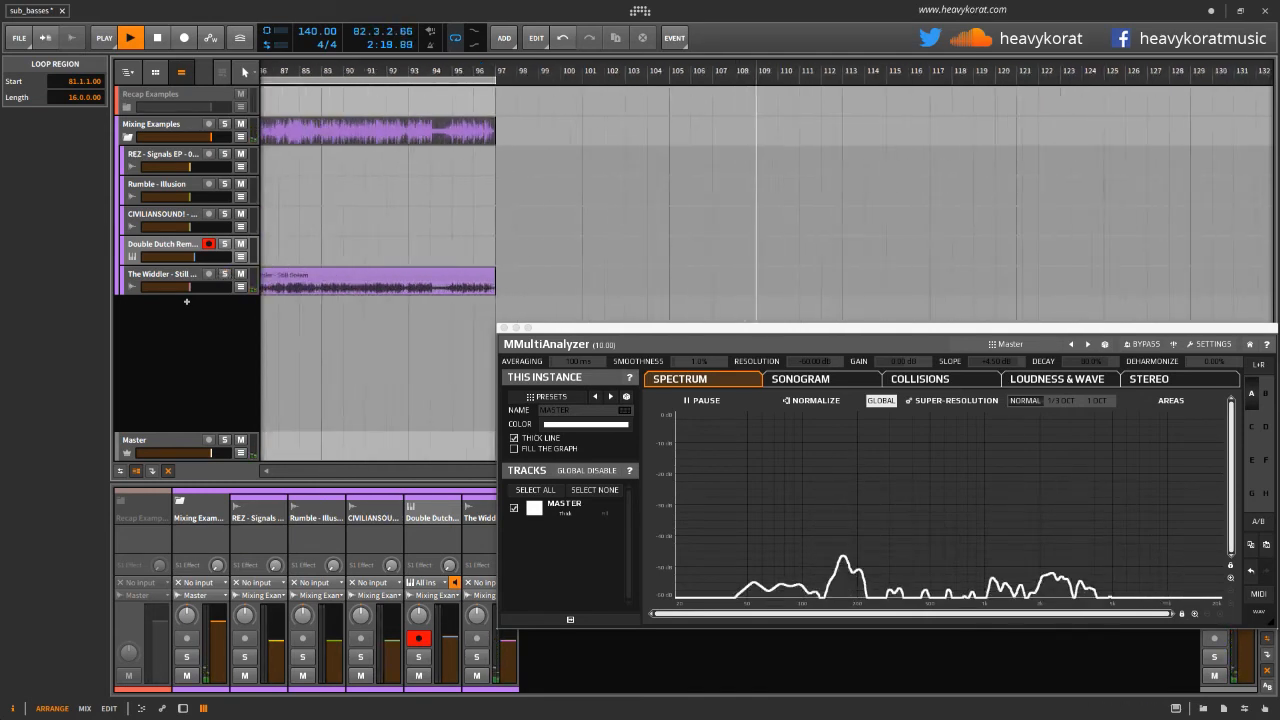
pyautogui.hscroll(-4, 734, 249)
pyautogui.moveTo(629, 240)
pyautogui.mouseDown()
pyautogui.moveTo(714, 238)
pyautogui.moveTo(629, 243)
pyautogui.mouseUp()
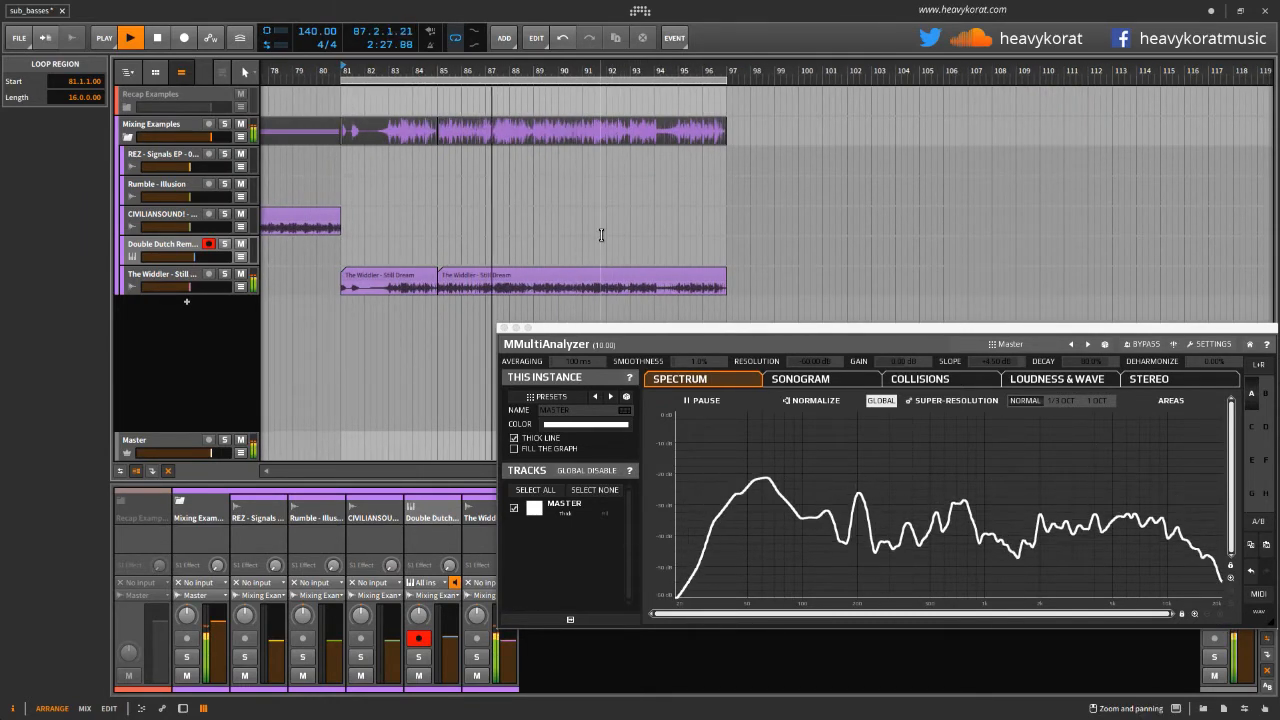
pyautogui.moveTo(602, 235); pyautogui.dragTo(580, 251)
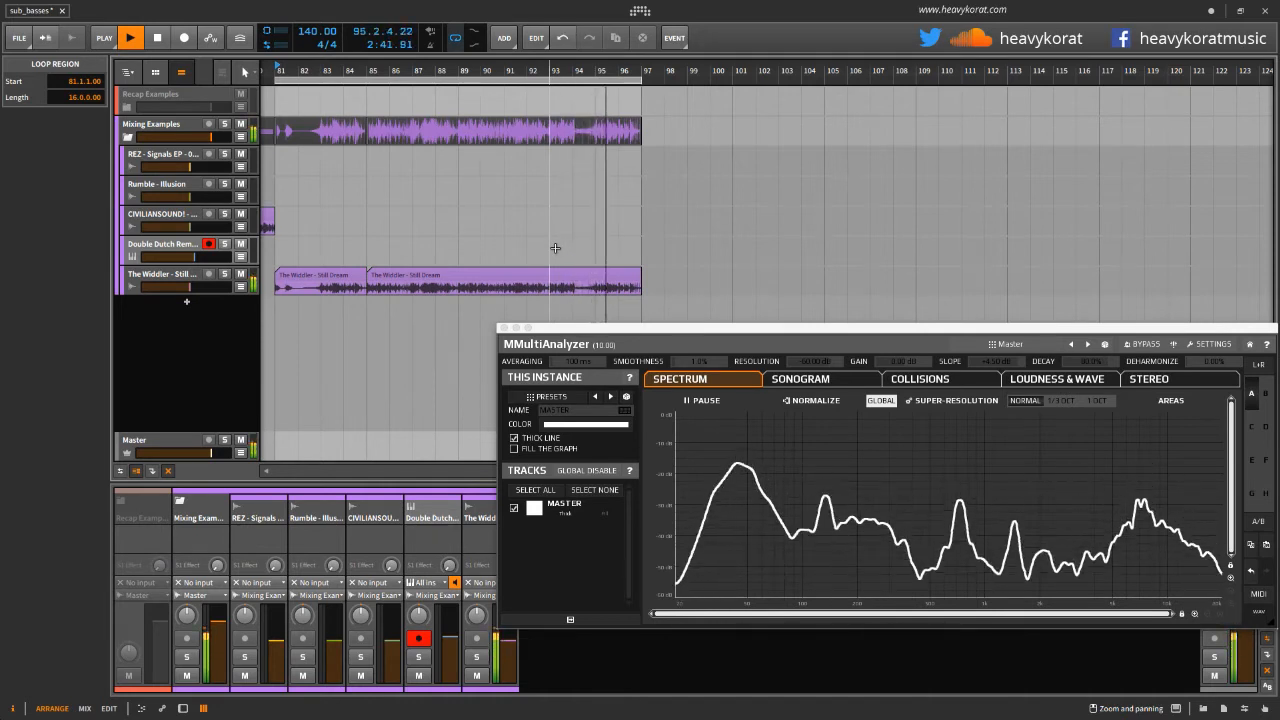
pyautogui.press('e')
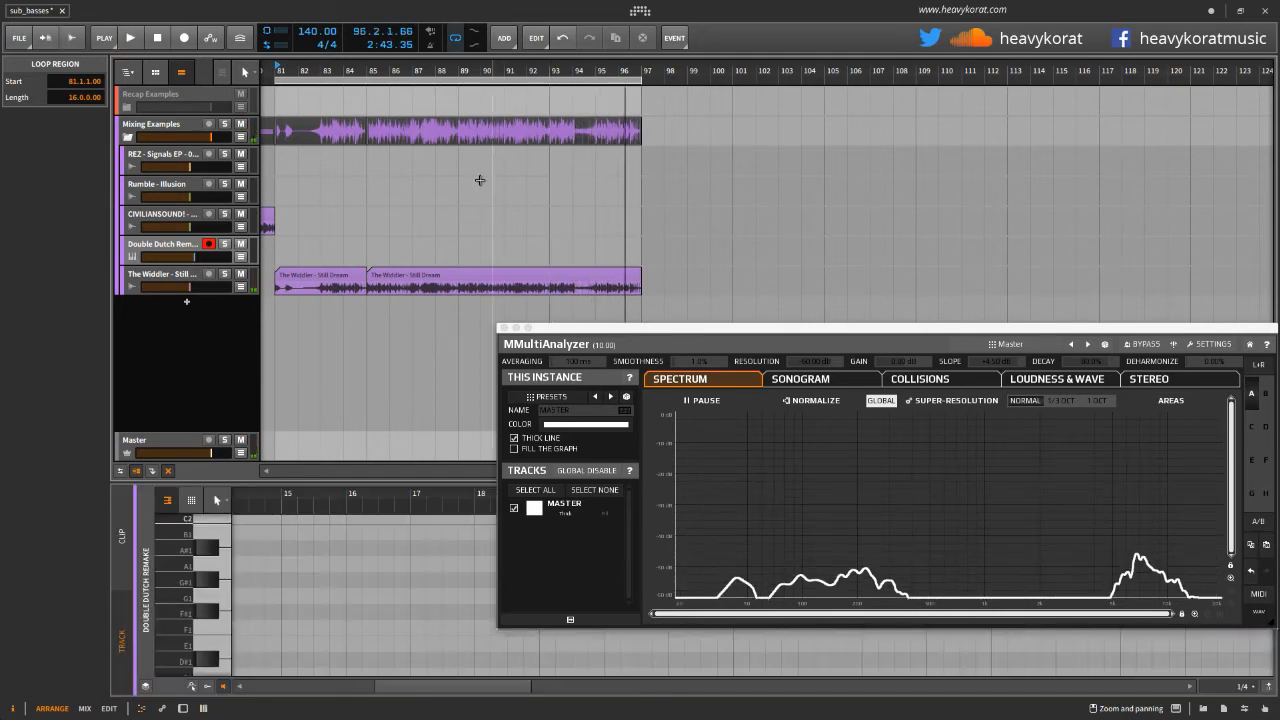
# Mark bars 85 and 95 of The Widdler track, and play it from bar 89 to examine its spectrum
pyautogui.click(364, 74)
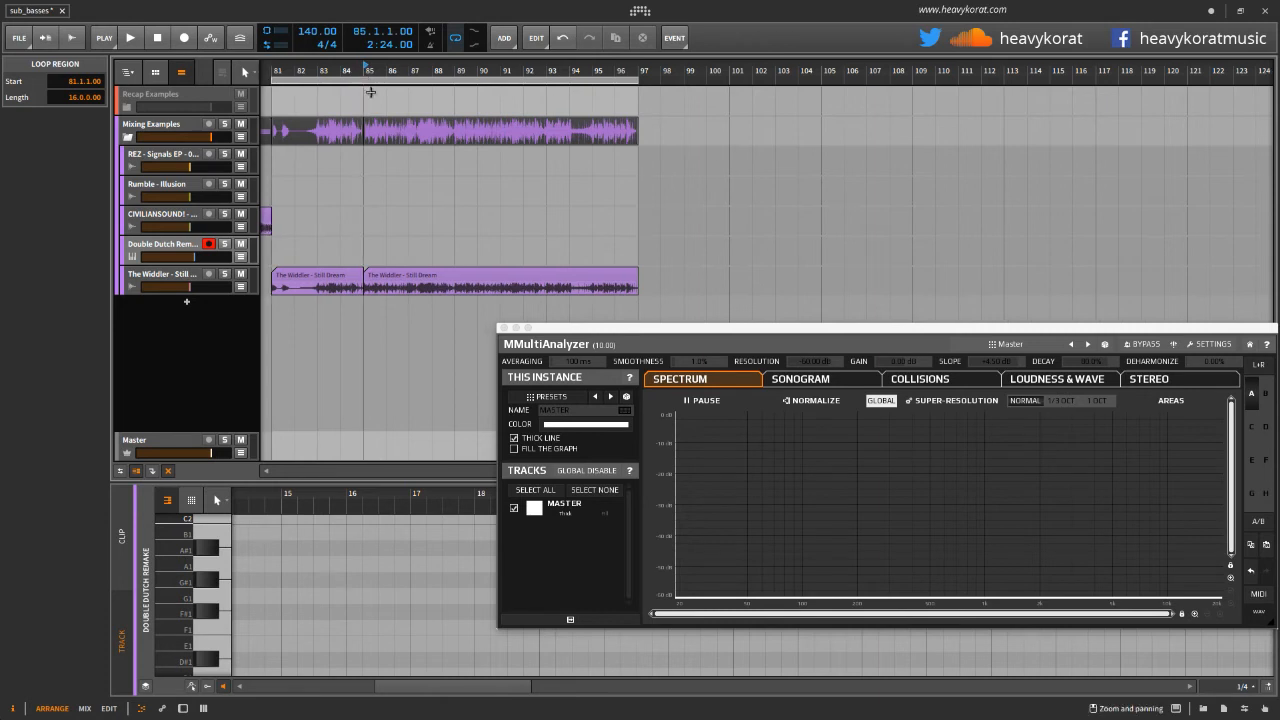
pyautogui.moveTo(390, 351); pyautogui.dragTo(387, 353)
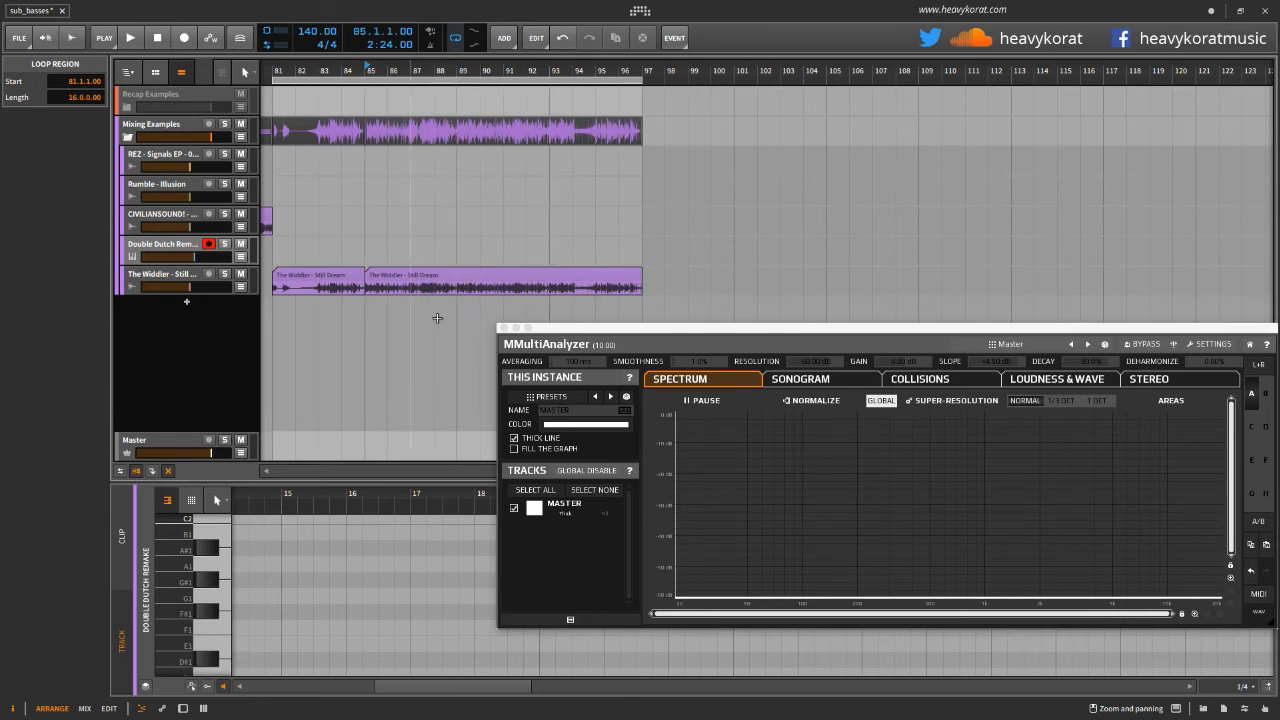
pyautogui.click(602, 77)
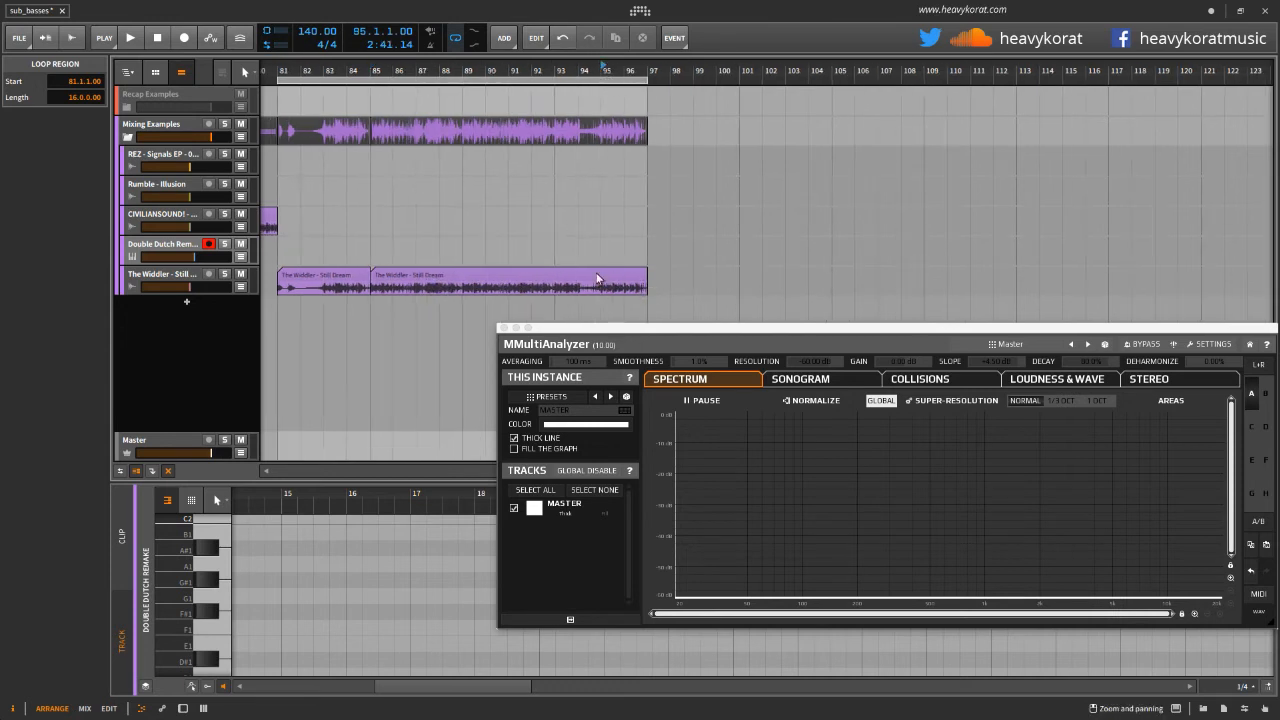
pyautogui.moveTo(437, 77); pyautogui.dragTo(375, 77)
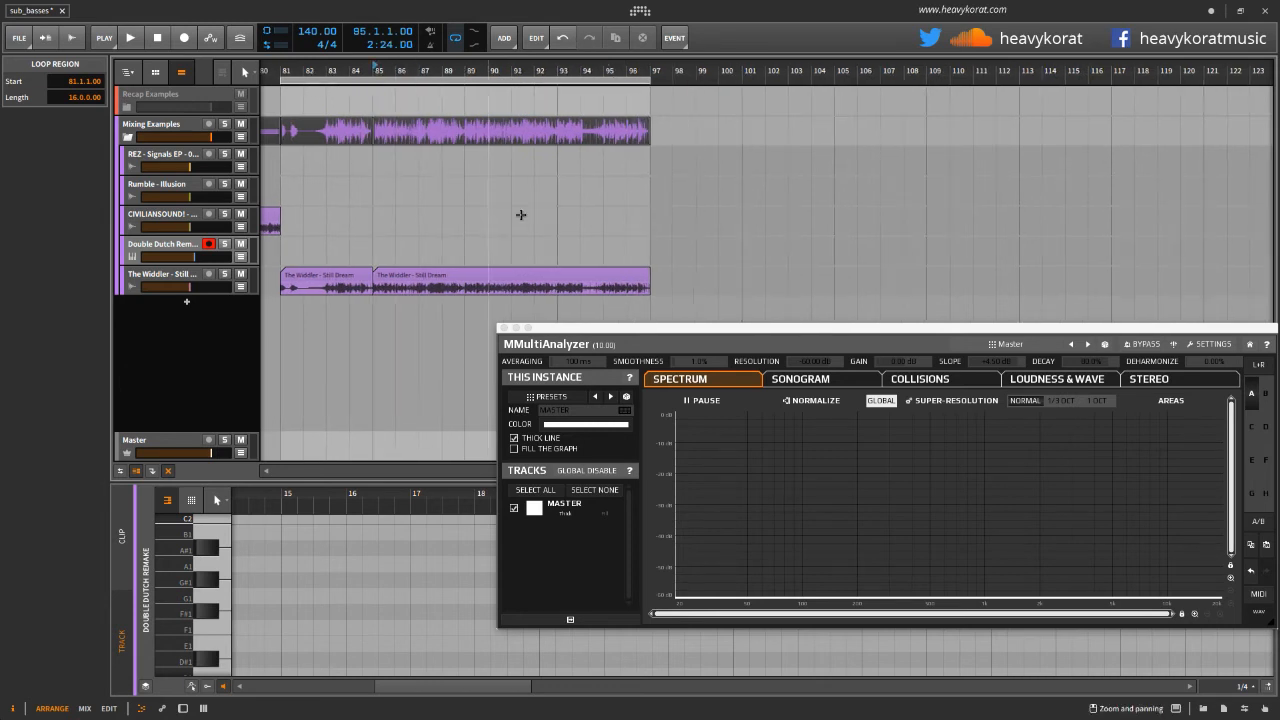
pyautogui.click(471, 74)
pyautogui.press('space')
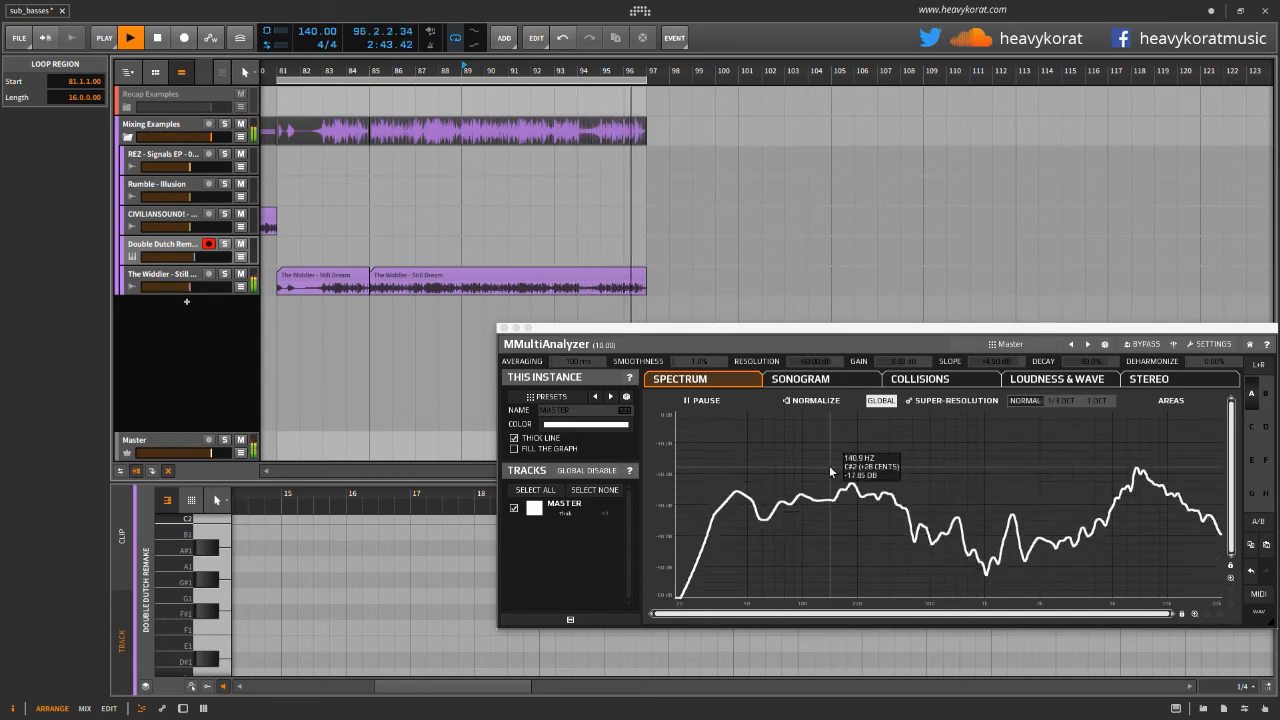
pyautogui.press('space')
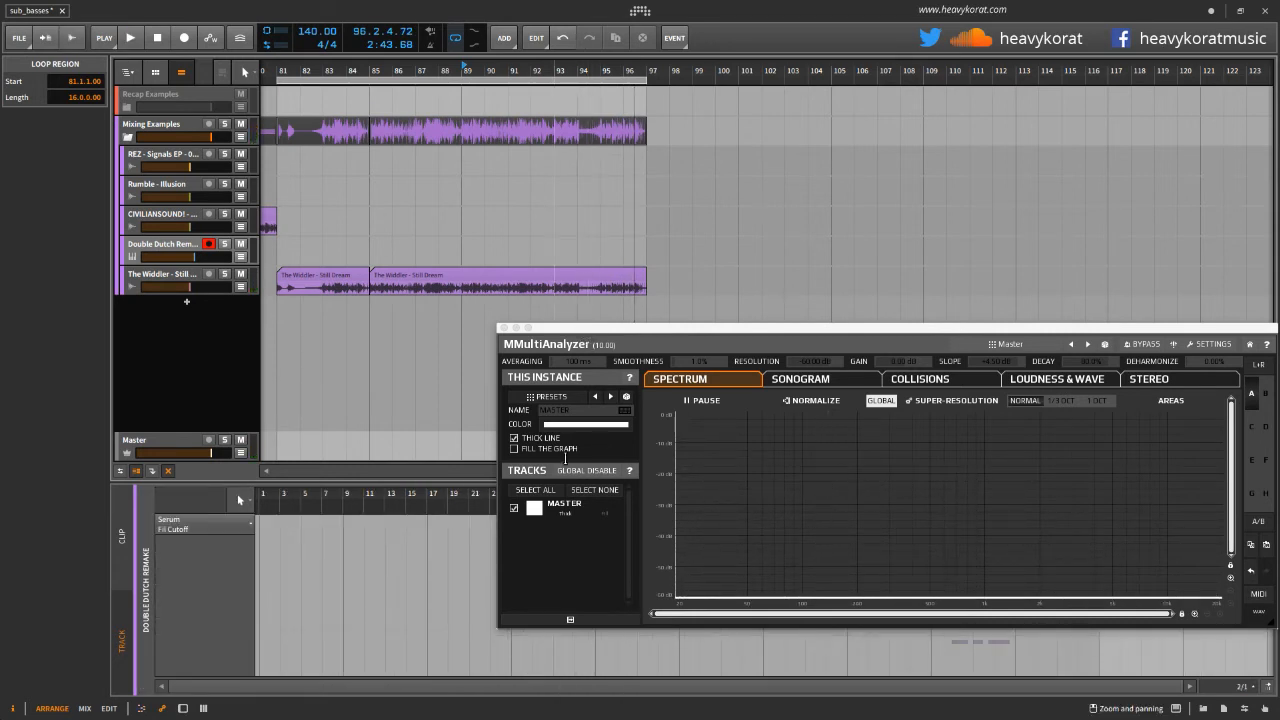
# Compare bars 85 and 95 of The Widdler track, play from bar 85 to inspect its low frequencies, and show the remake's device chain
pyautogui.click(379, 97)
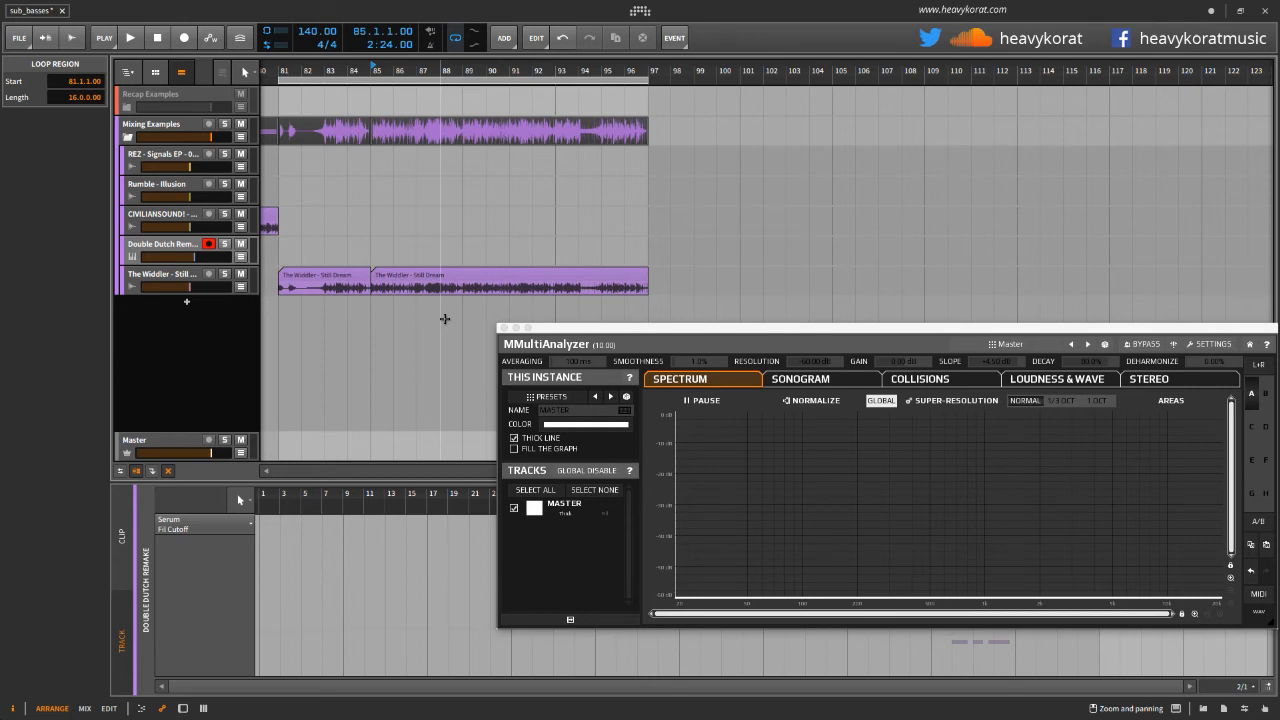
pyautogui.click(600, 298)
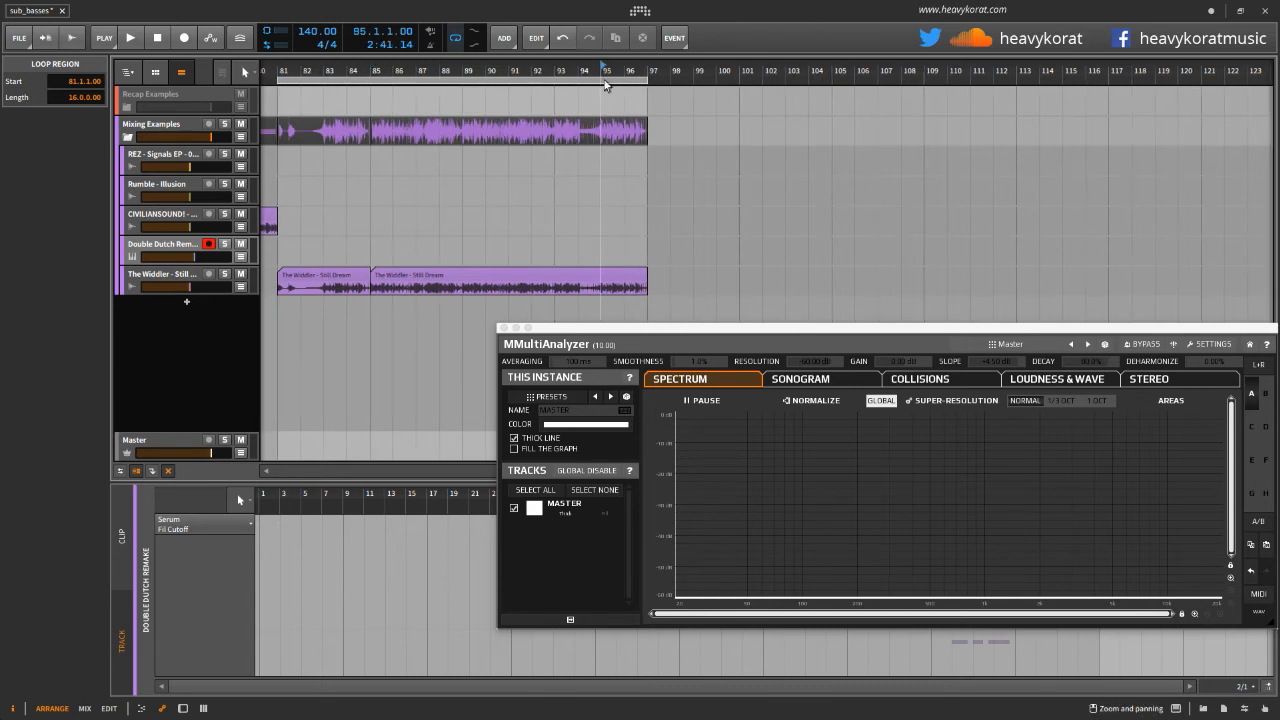
pyautogui.click(372, 105)
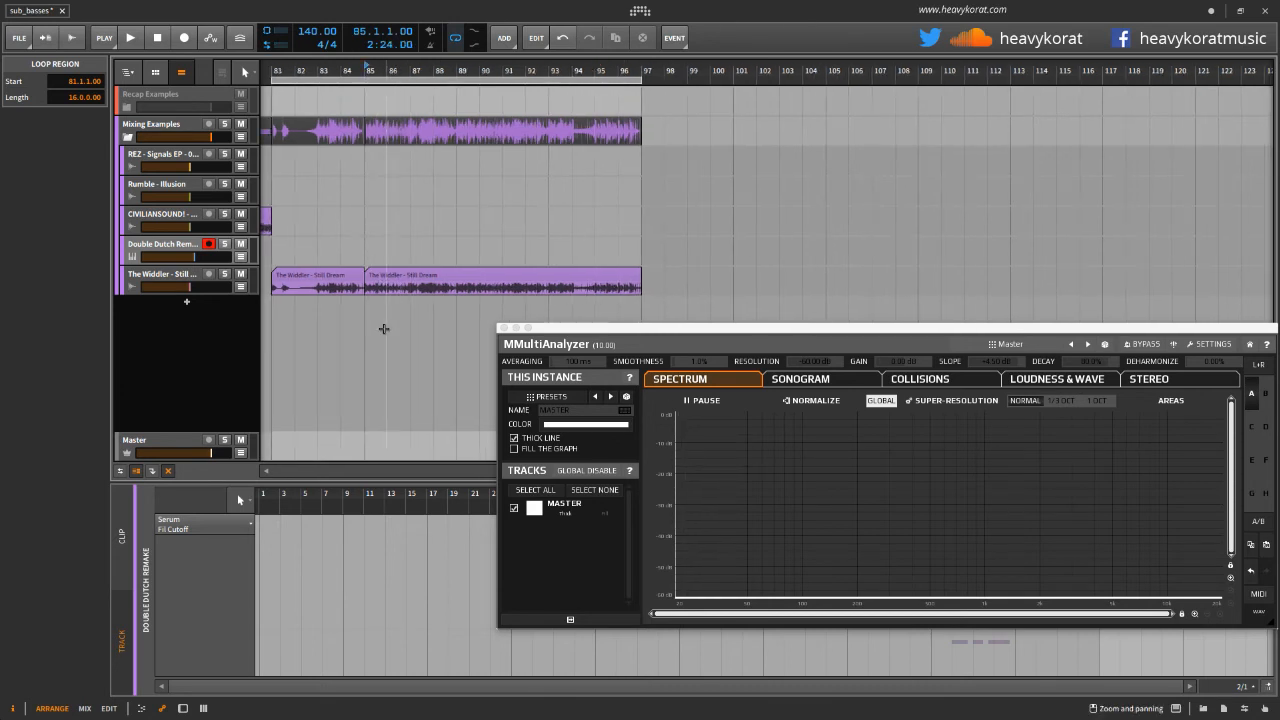
pyautogui.scroll(2, 383, 329)
pyautogui.moveTo(745, 471)
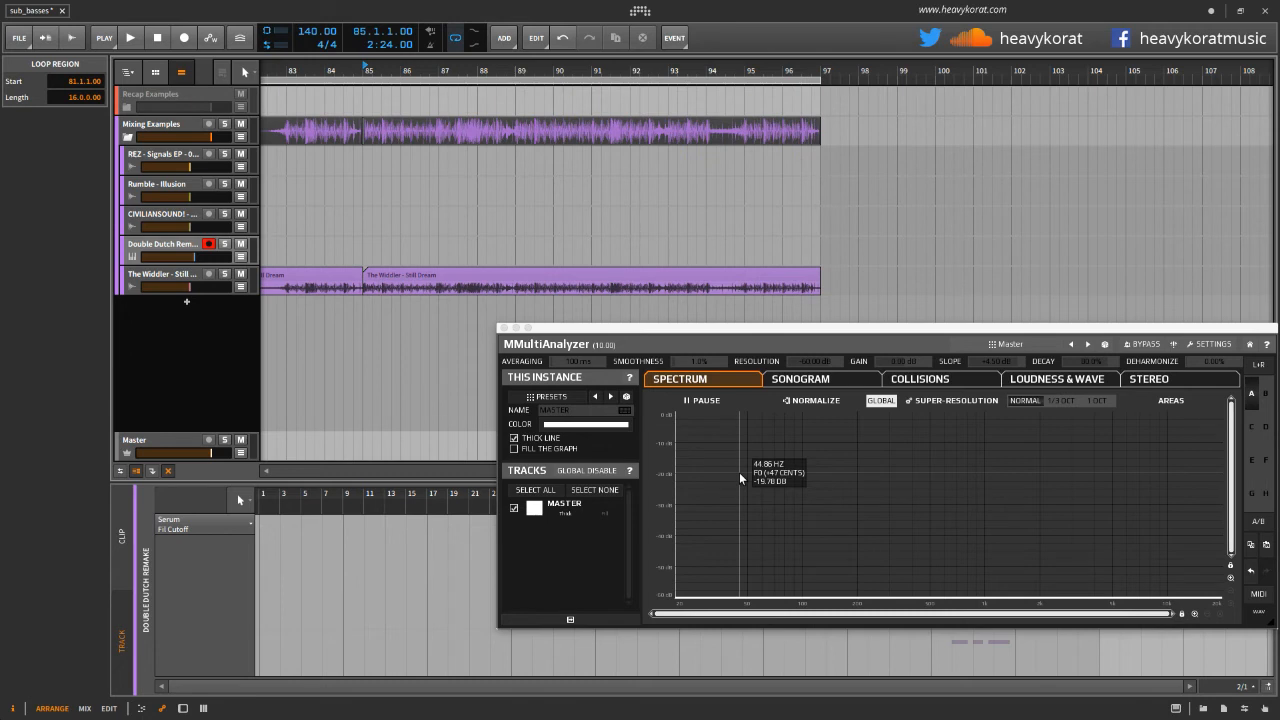
pyautogui.press('space')
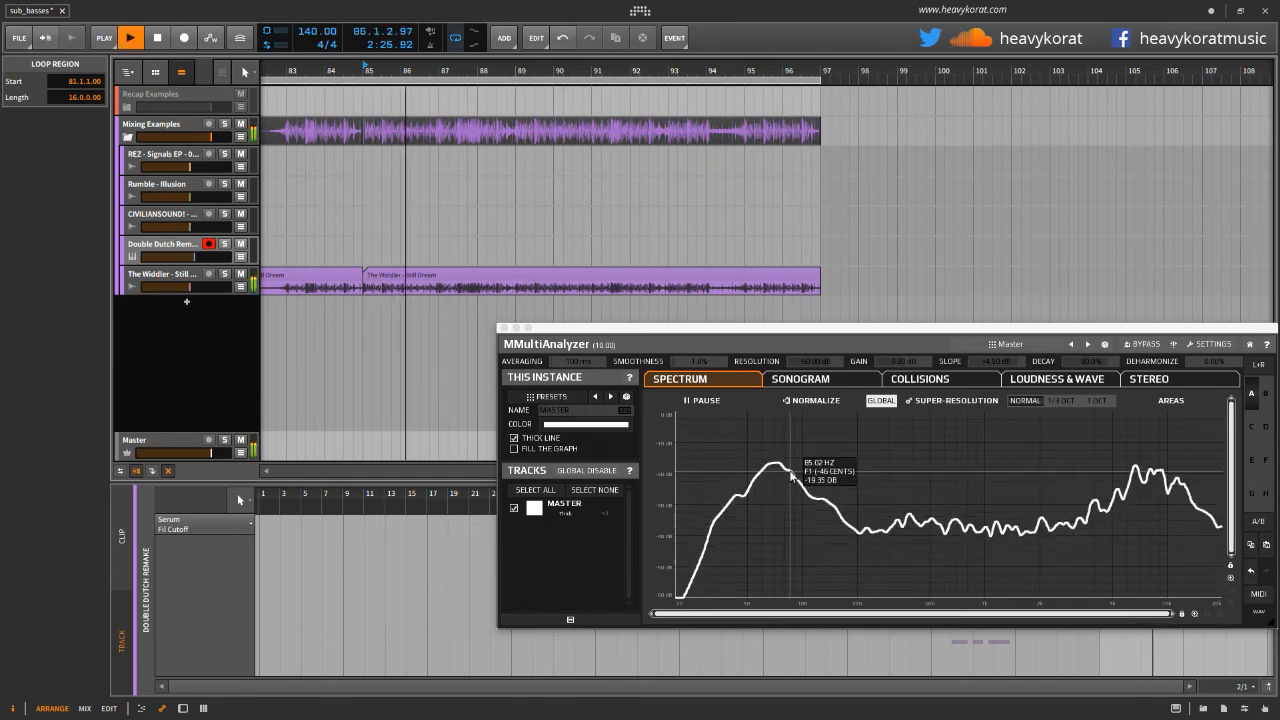
pyautogui.press('d')
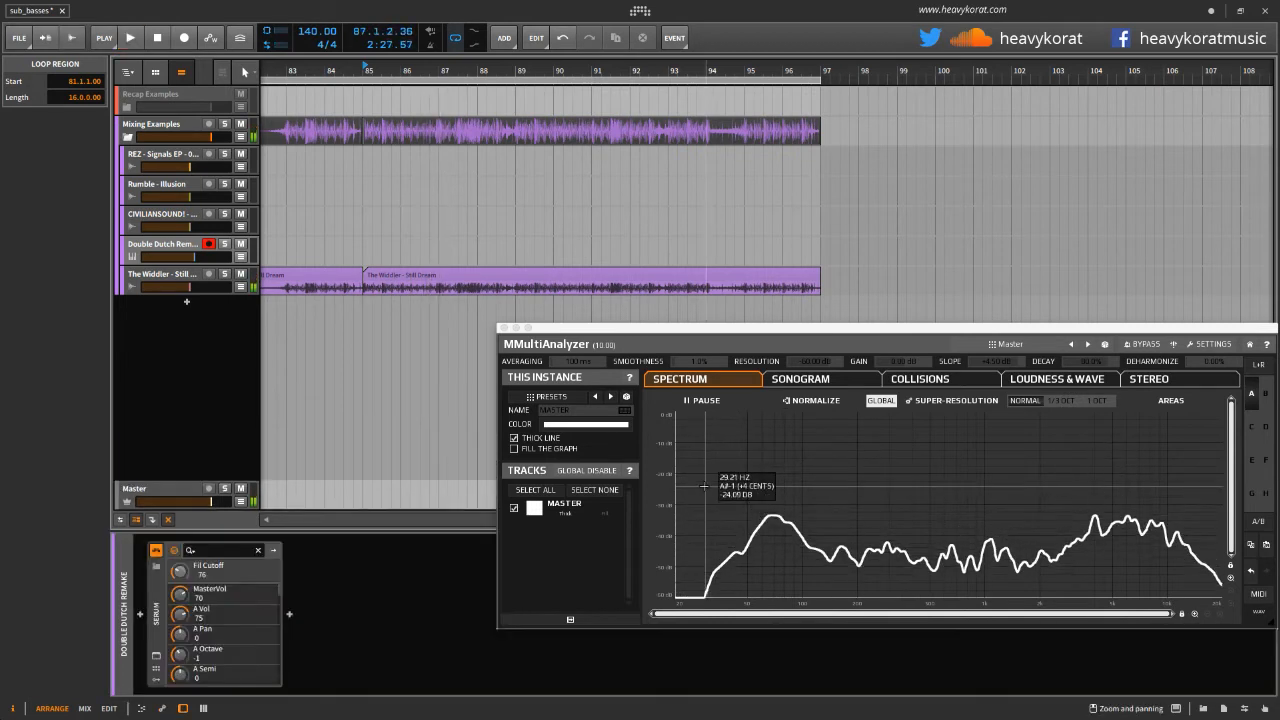
# Replay The Widdler track from bar 85, examine its spectrum in the analyzer, and stop playback
pyautogui.press('space')
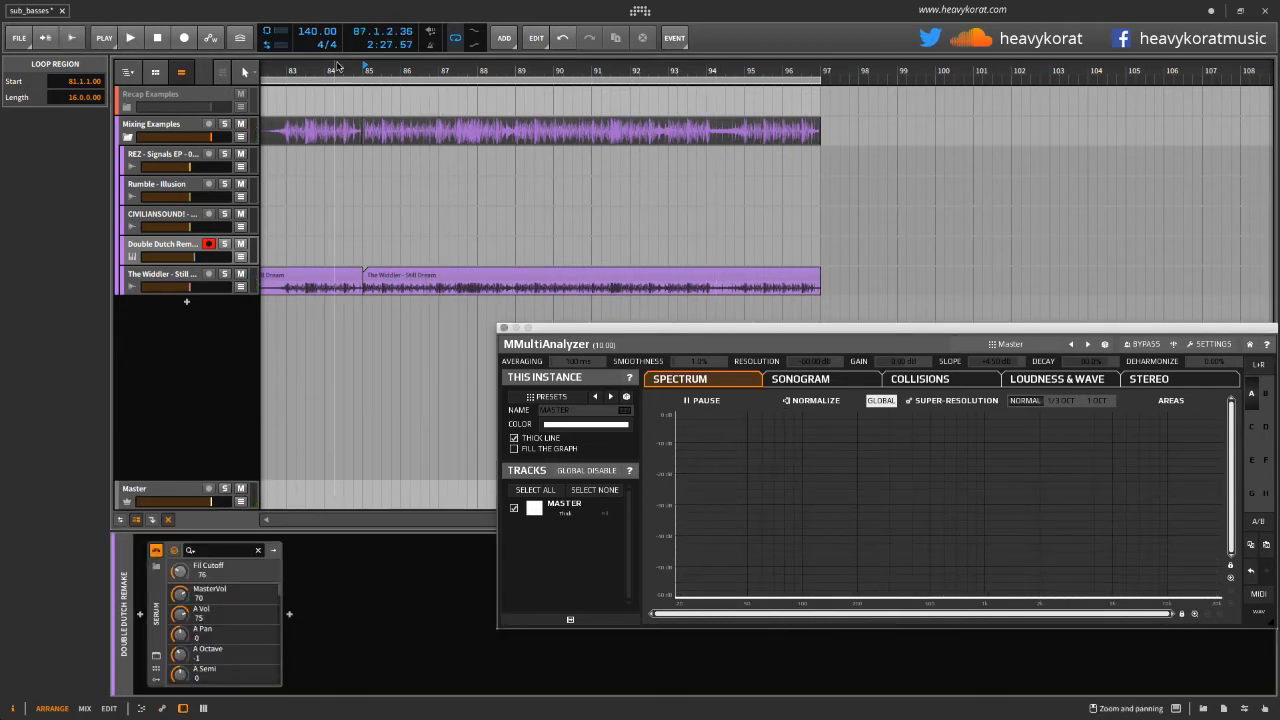
pyautogui.click(364, 71)
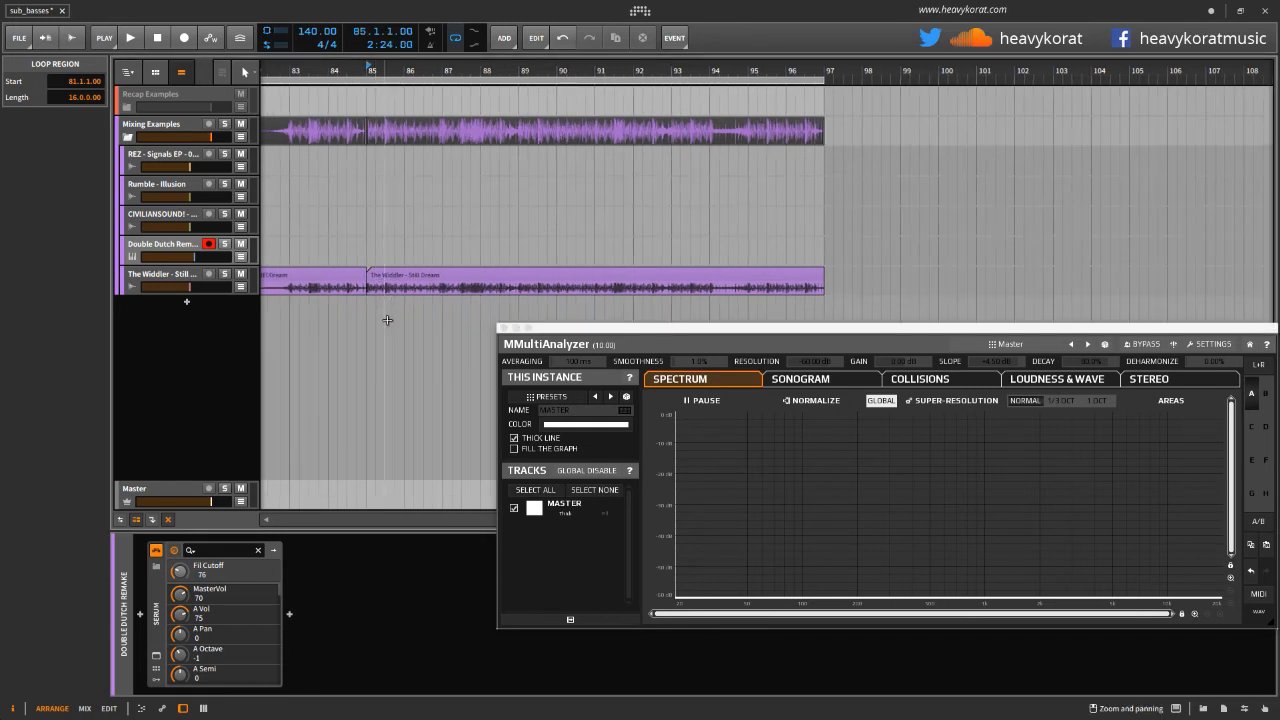
pyautogui.press('space')
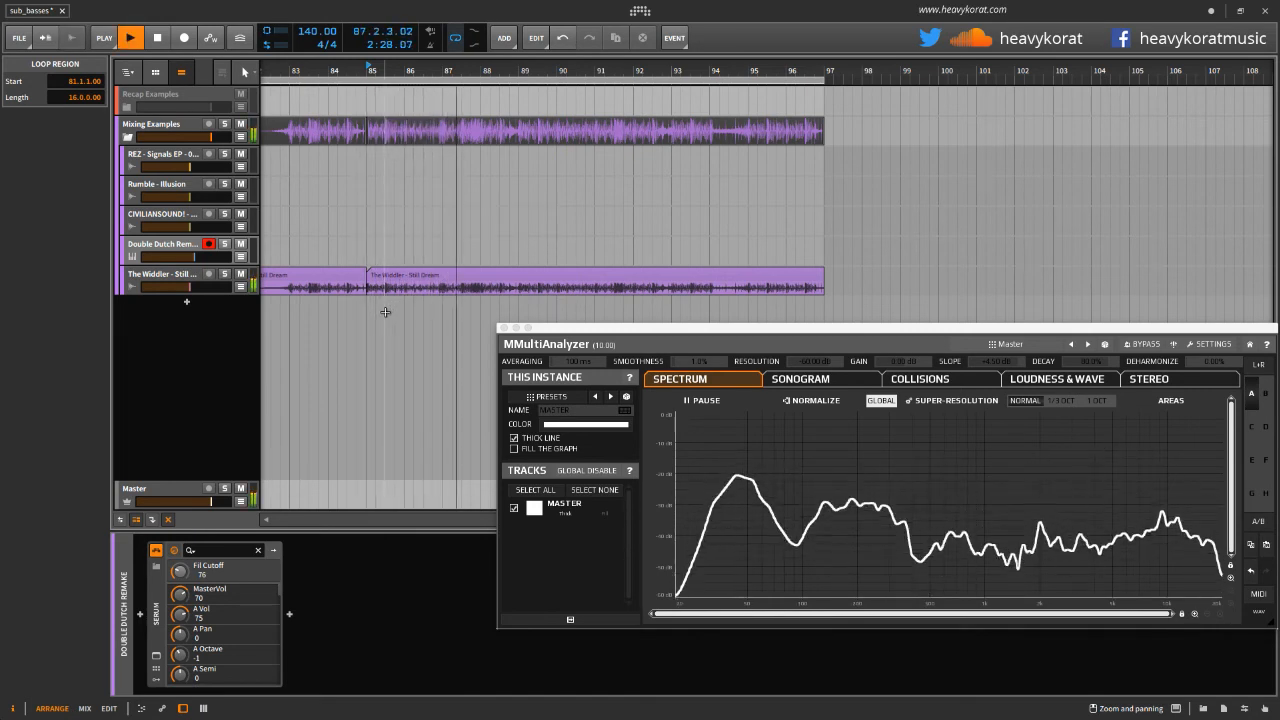
pyautogui.press('space')
# Show the mixer and delete the Mixing Examples and Recap Examples group tracks from the project
pyautogui.press('m')
pyautogui.moveTo(385, 312)
pyautogui.mouseDown()
pyautogui.moveTo(428, 320)
pyautogui.moveTo(400, 329)
pyautogui.mouseUp()
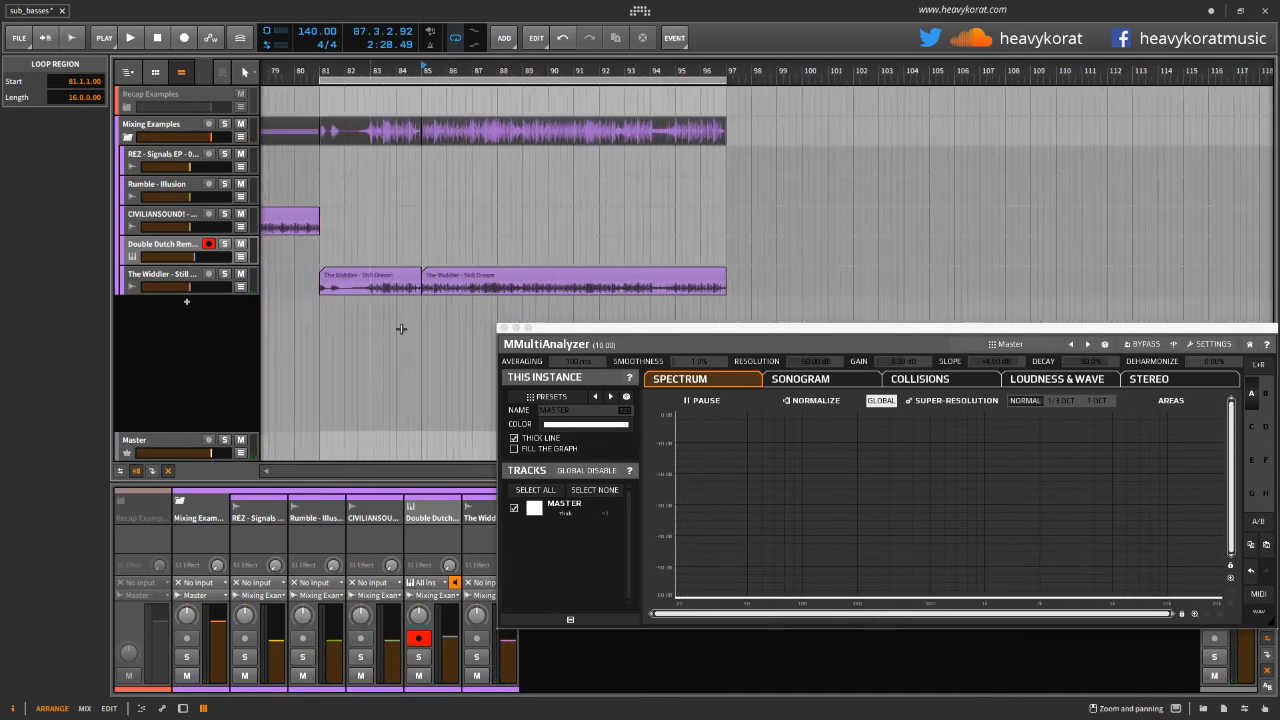
pyautogui.moveTo(400, 72); pyautogui.dragTo(506, 120)
pyautogui.click(382, 71)
pyautogui.click(316, 257)
pyautogui.moveTo(326, 277); pyautogui.dragTo(483, 277)
pyautogui.moveTo(370, 215); pyautogui.dragTo(446, 215)
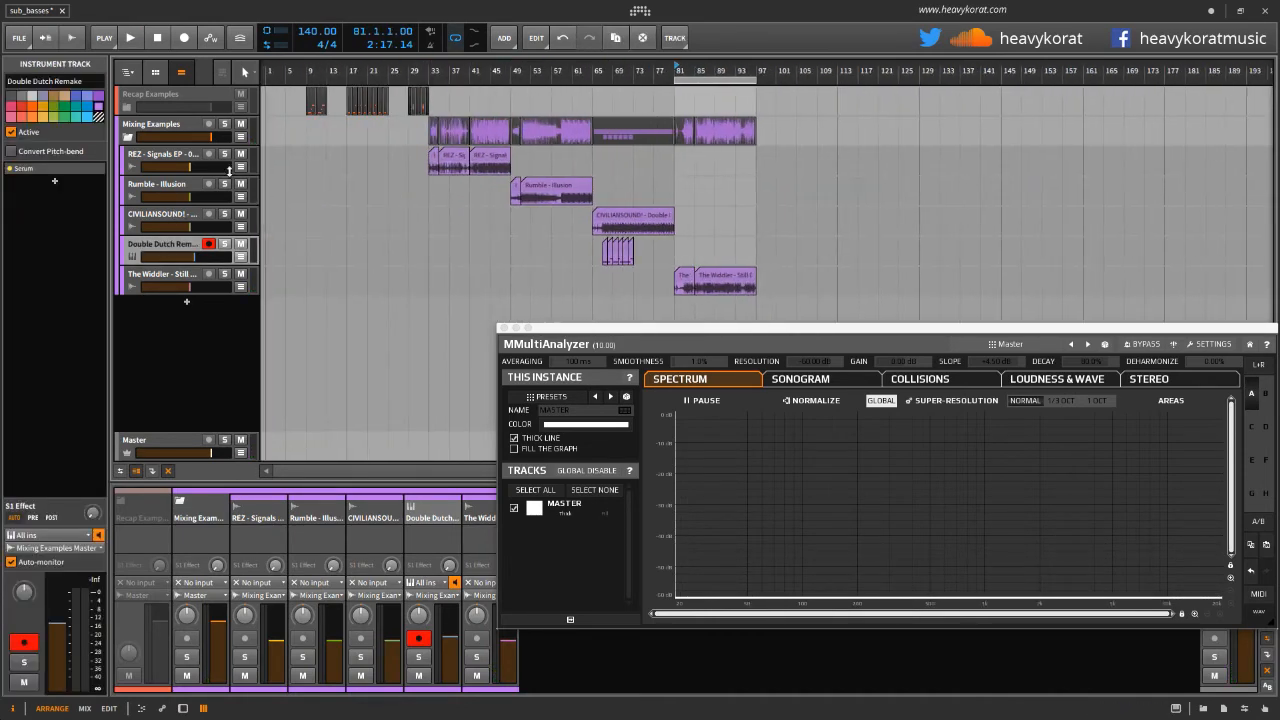
pyautogui.click(128, 151)
pyautogui.click(127, 137)
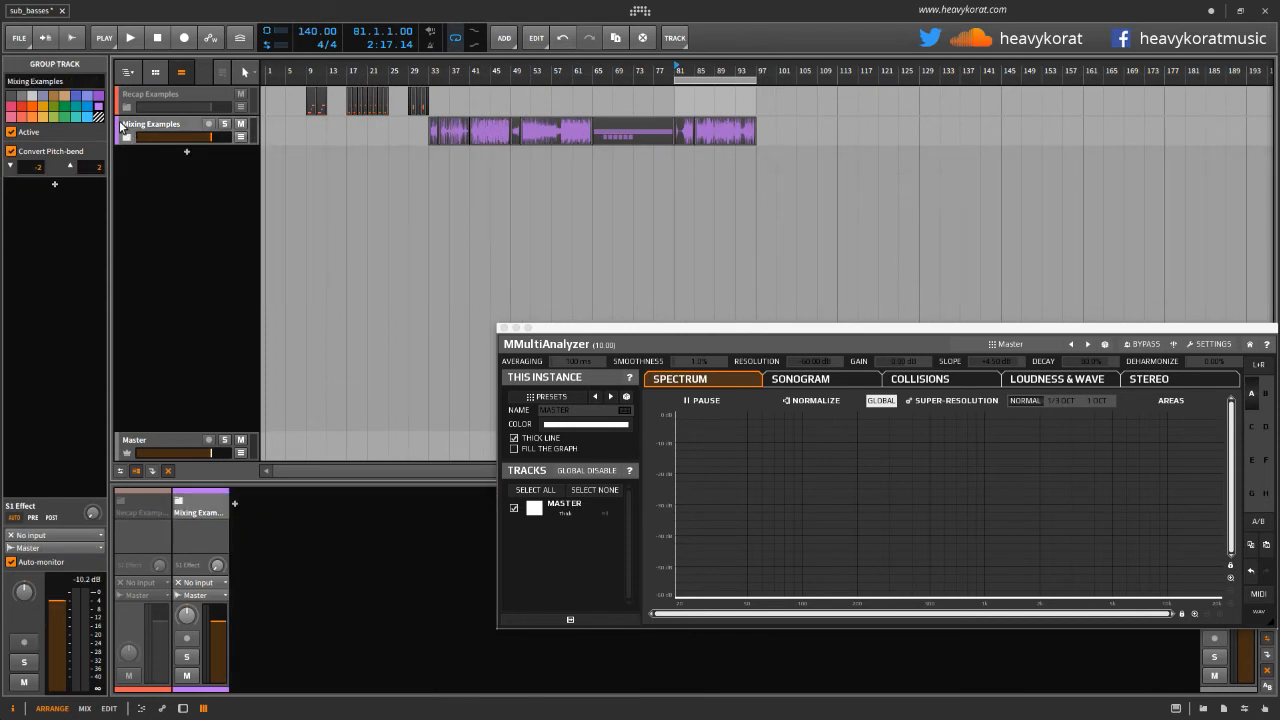
pyautogui.press('Delete')
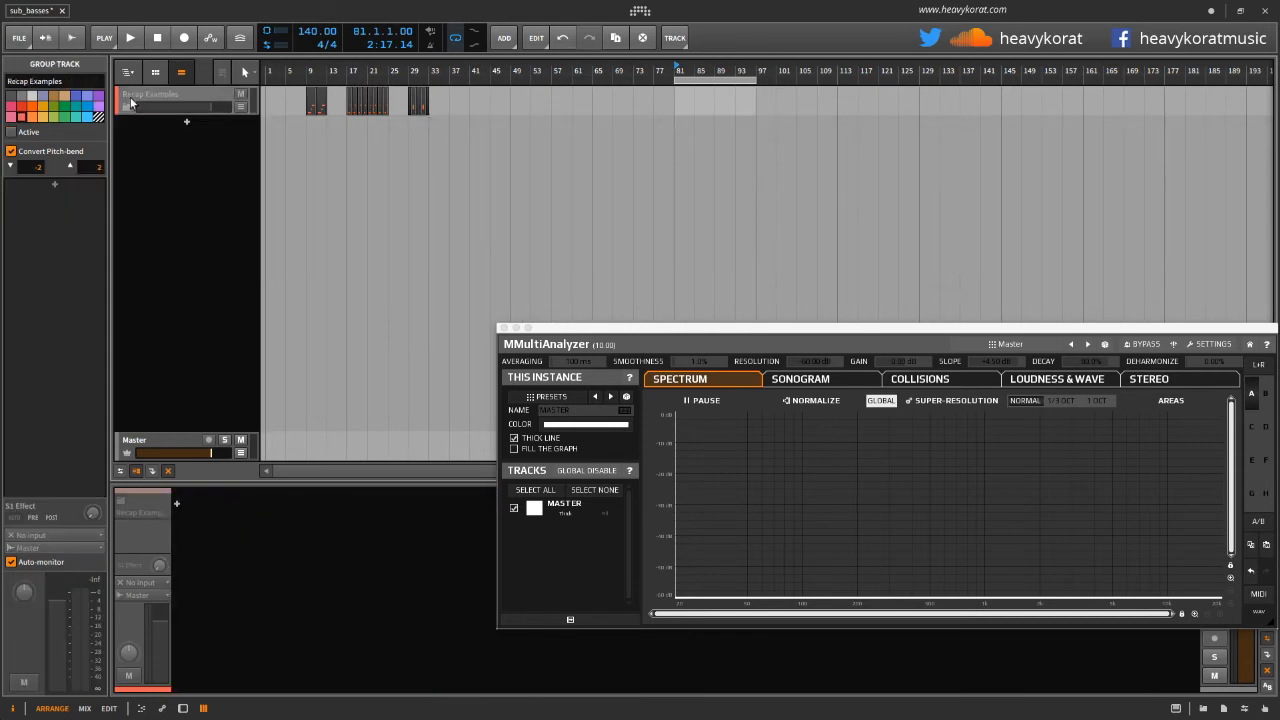
pyautogui.press('Delete')
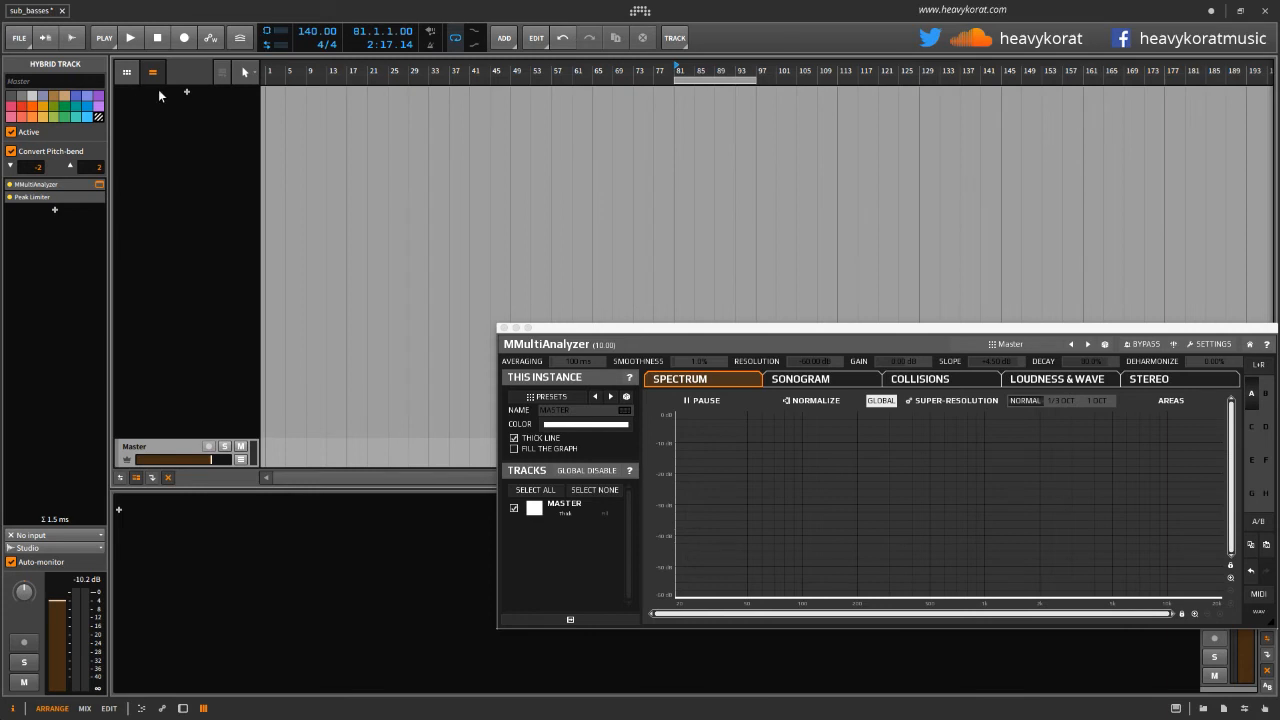
# Add a new instrument track with Serum and display its init patch in the arranger area
pyautogui.hotkey('ctrl', 't')
pyautogui.write('ser')
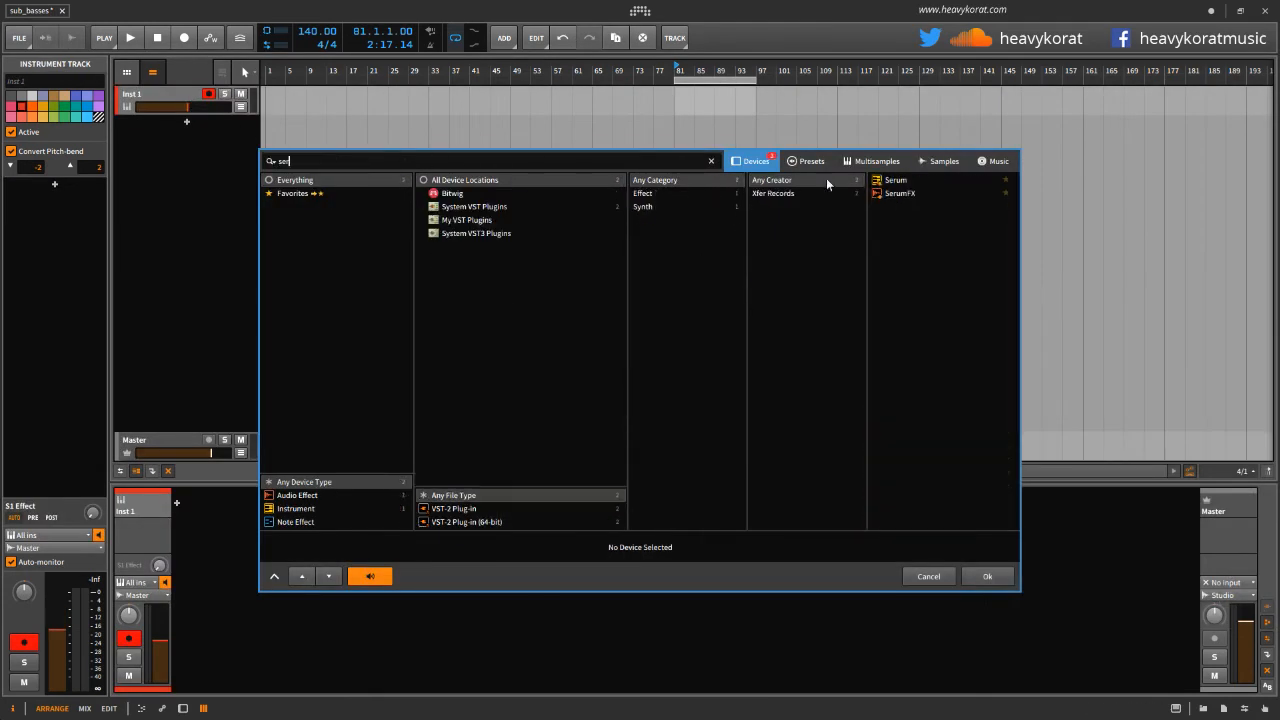
pyautogui.doubleClick(897, 182)
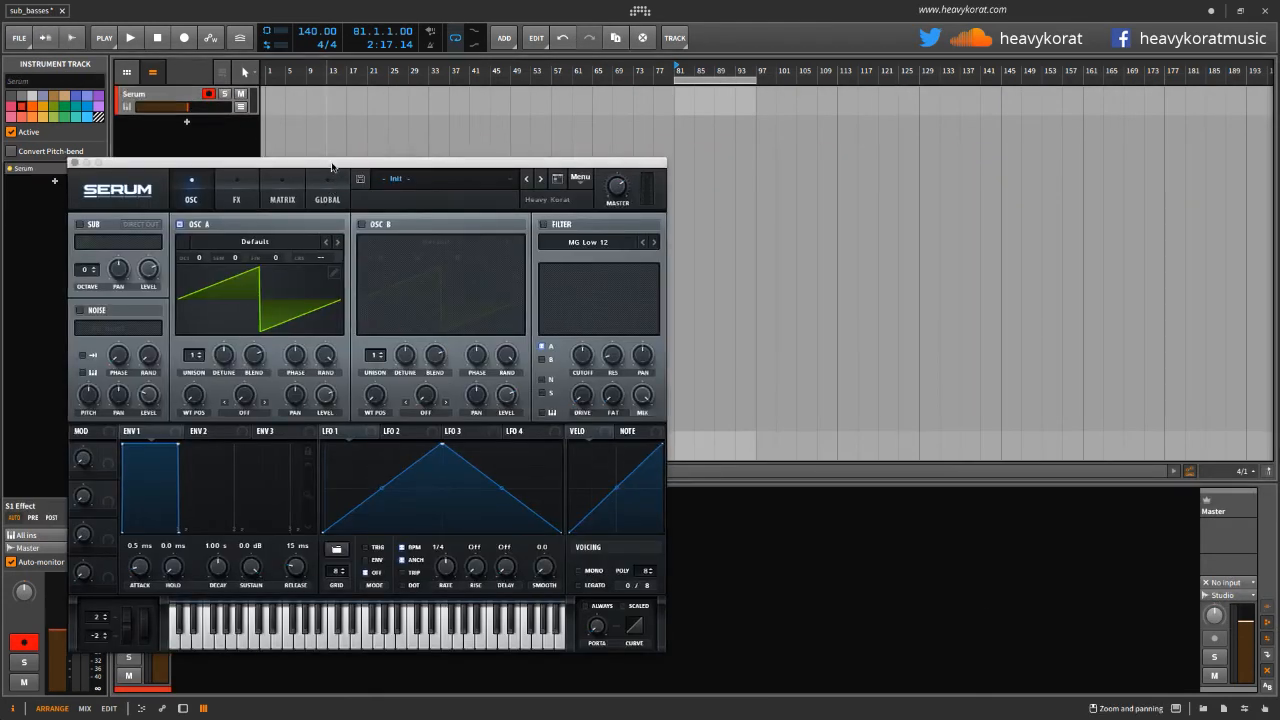
pyautogui.moveTo(330, 163); pyautogui.dragTo(578, 179)
pyautogui.click(492, 242)
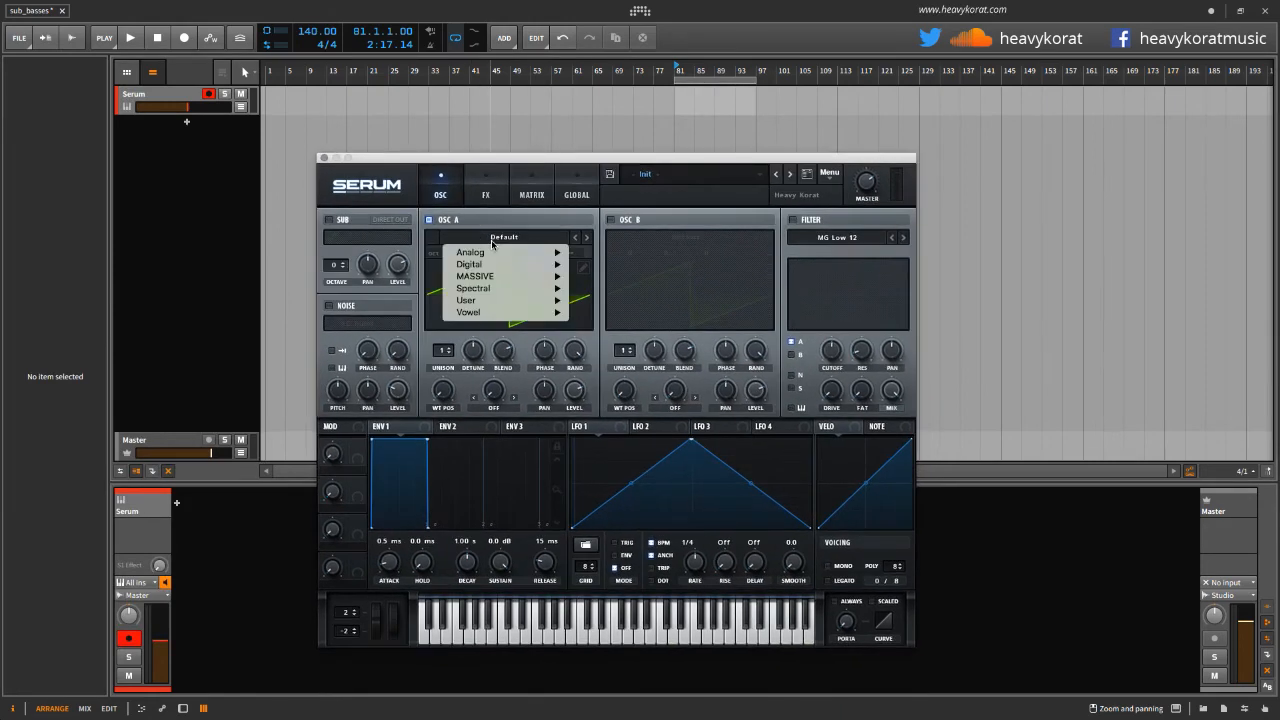
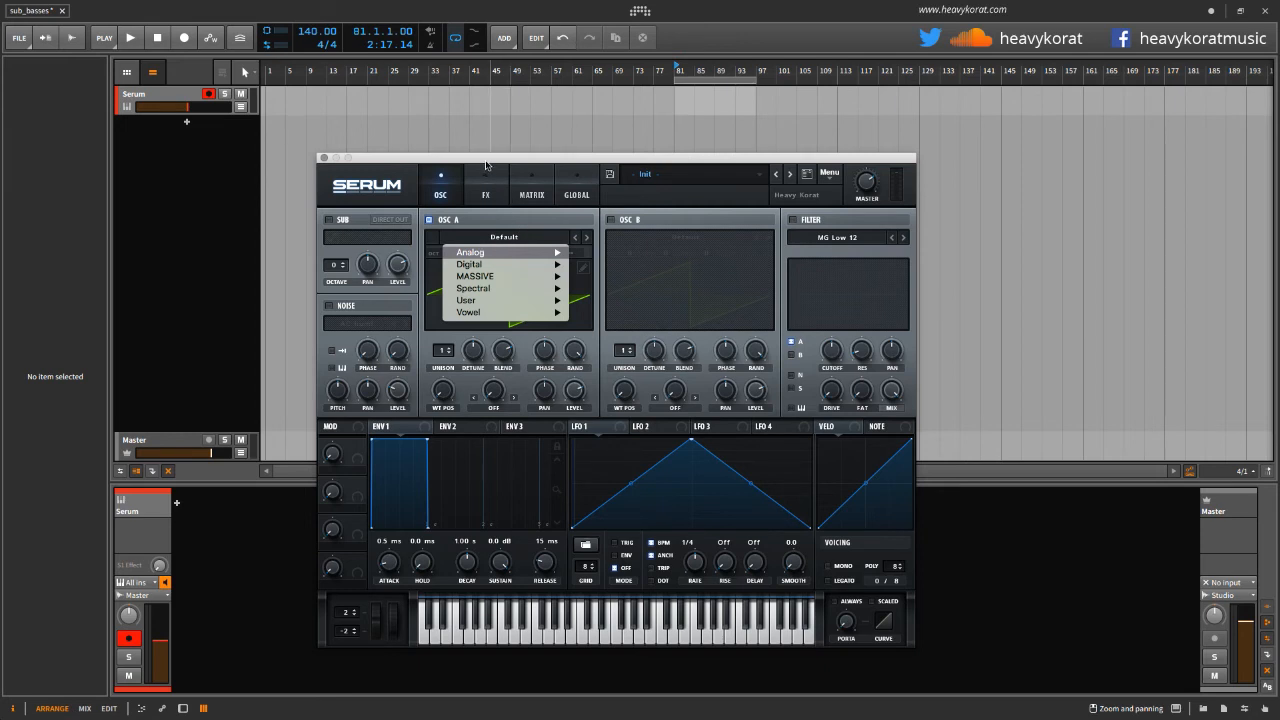
pyautogui.moveTo(488, 158); pyautogui.dragTo(607, 149)
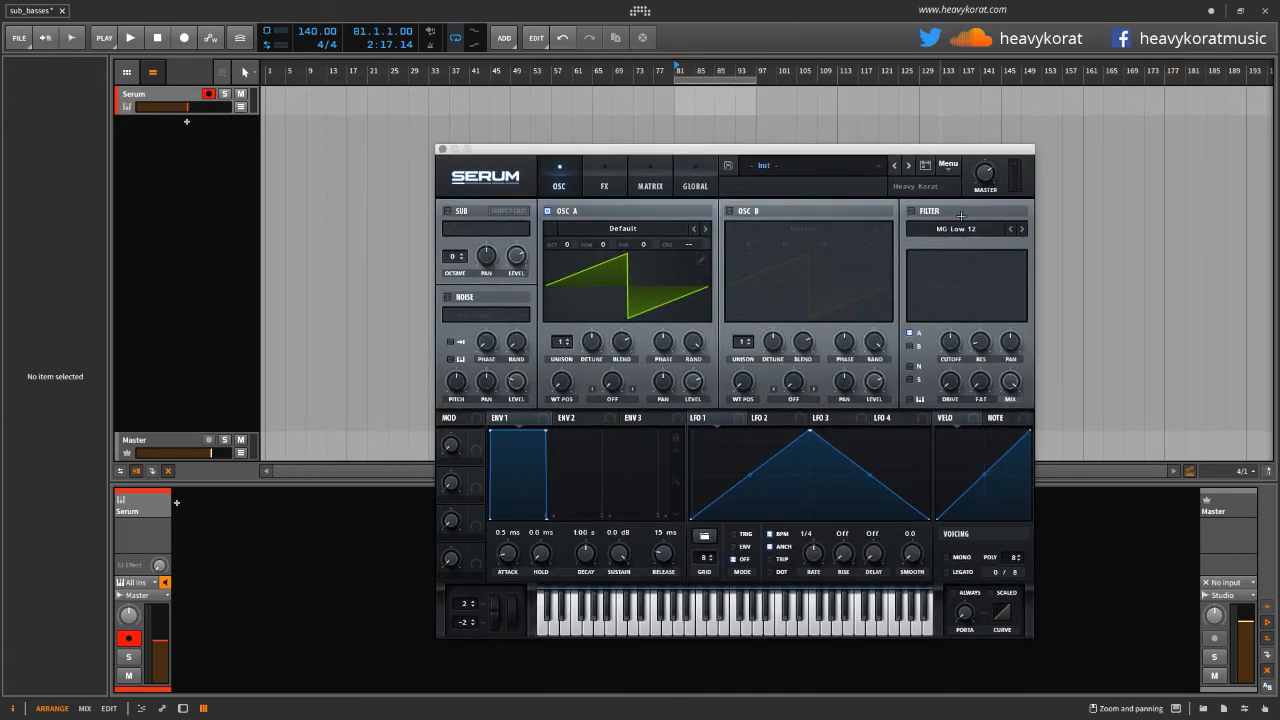
pyautogui.click(773, 162)
pyautogui.click(773, 152)
# Replace the track's init Serum device with the BA Master Pitched Sub preset and show its Serum editor
pyautogui.doubleClick(122, 95)
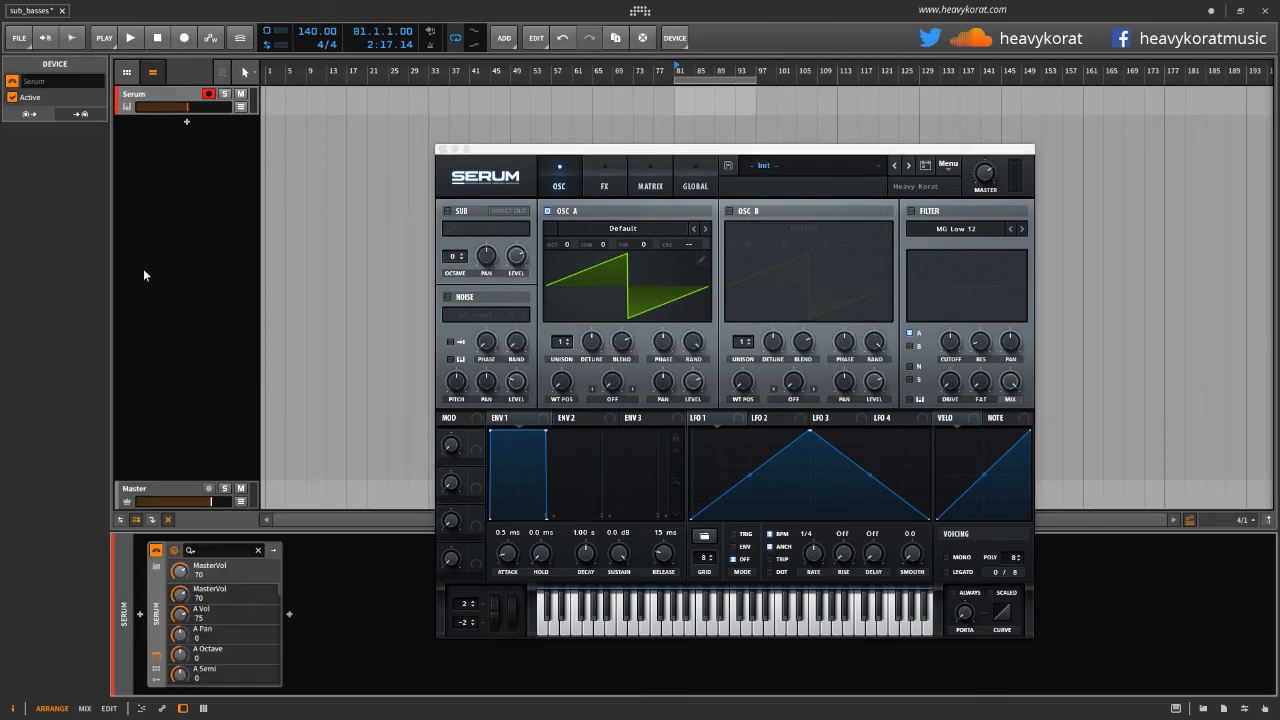
pyautogui.click(157, 566)
pyautogui.doubleClick(828, 121)
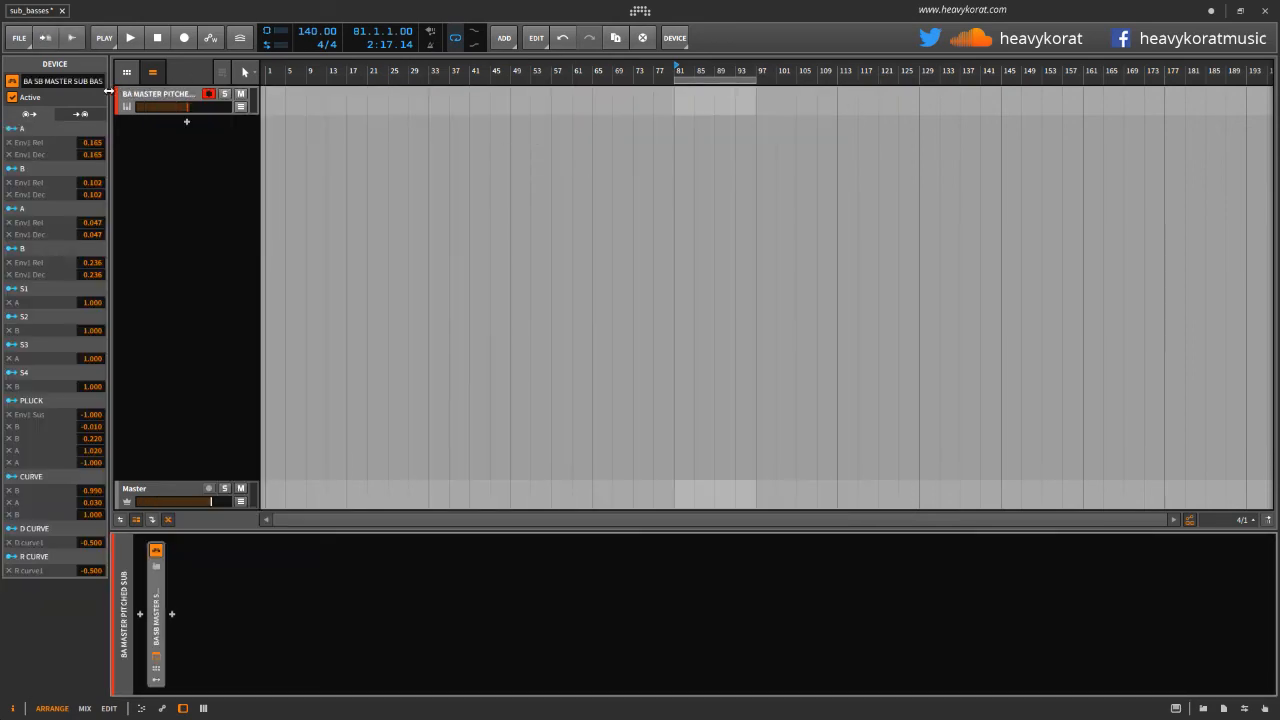
pyautogui.click(127, 104)
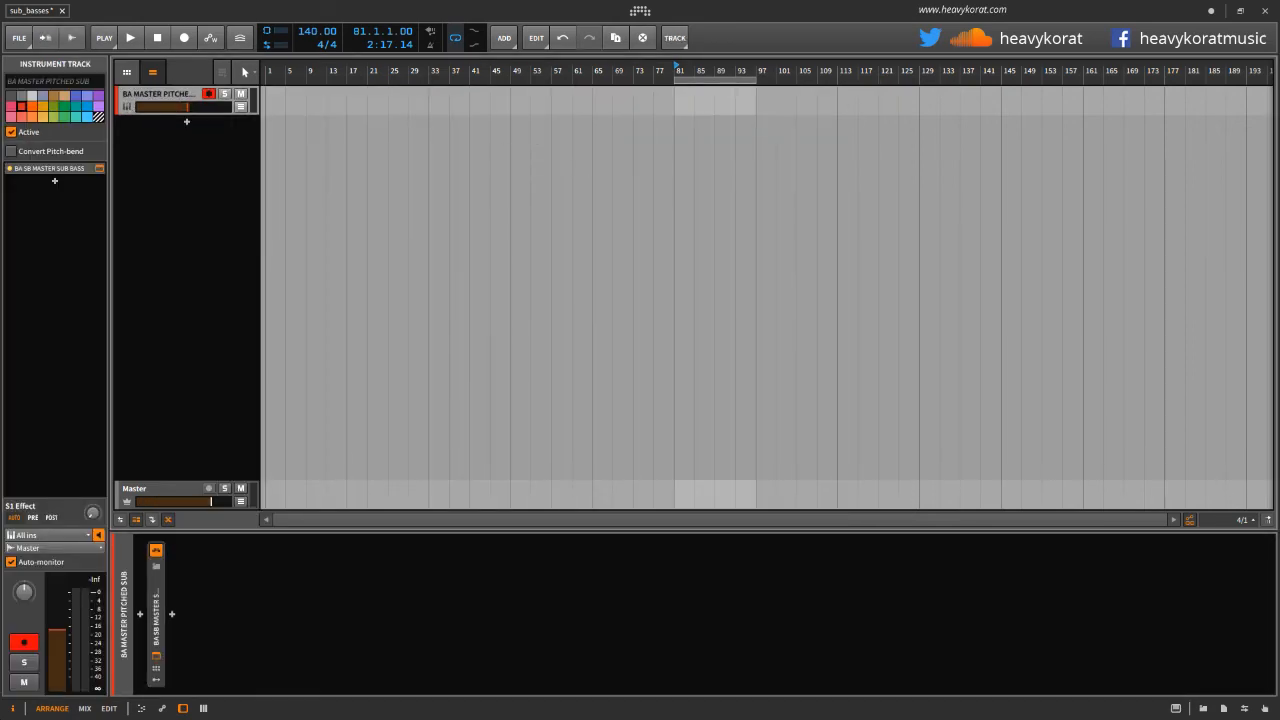
pyautogui.moveTo(2, 210); pyautogui.dragTo(727, 128)
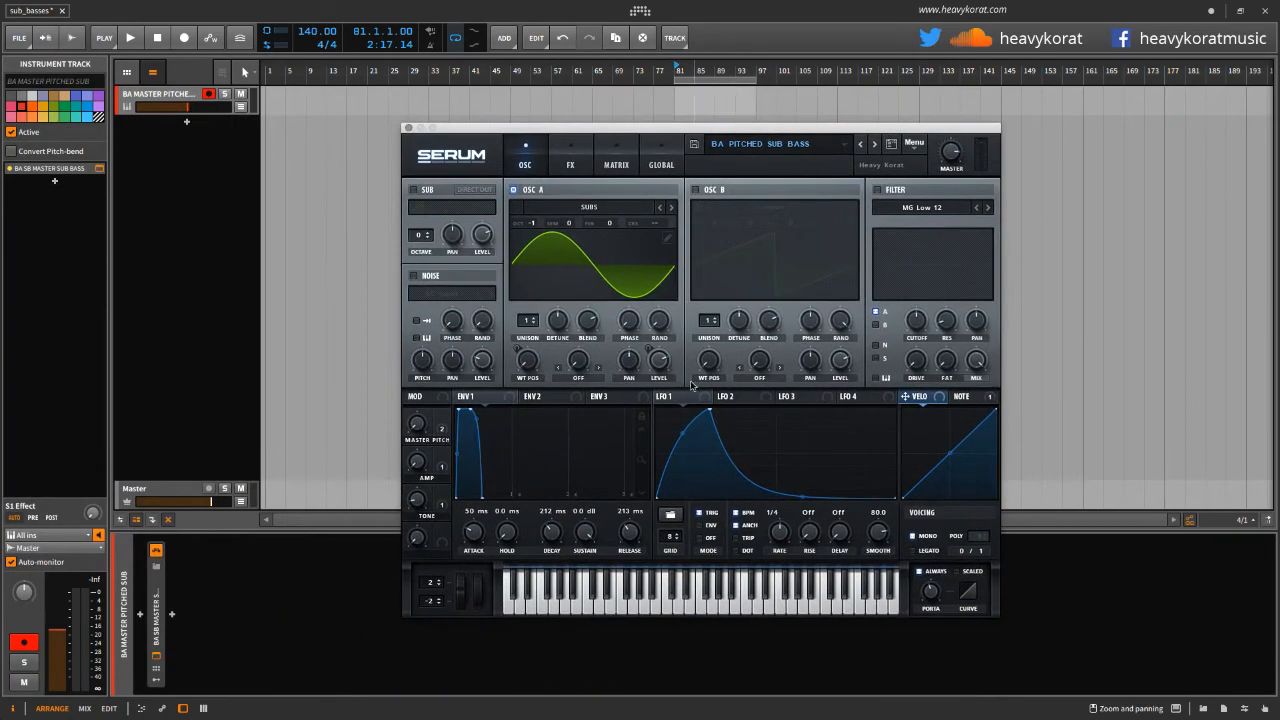
# Inspect the effects page of the pitched sub patch and return to its oscillator page
pyautogui.click(166, 622)
pyautogui.moveTo(610, 126)
pyautogui.mouseDown()
pyautogui.moveTo(653, 120)
pyautogui.moveTo(600, 129)
pyautogui.mouseUp()
pyautogui.click(561, 158)
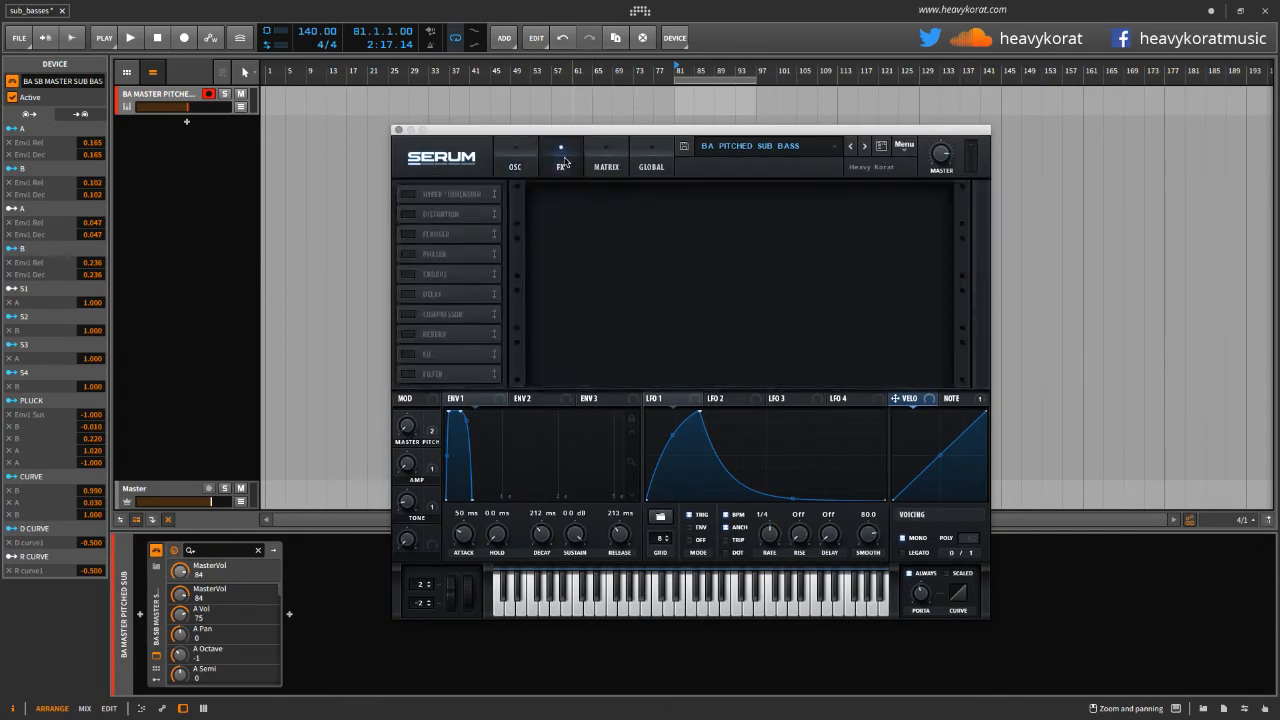
pyautogui.click(533, 161)
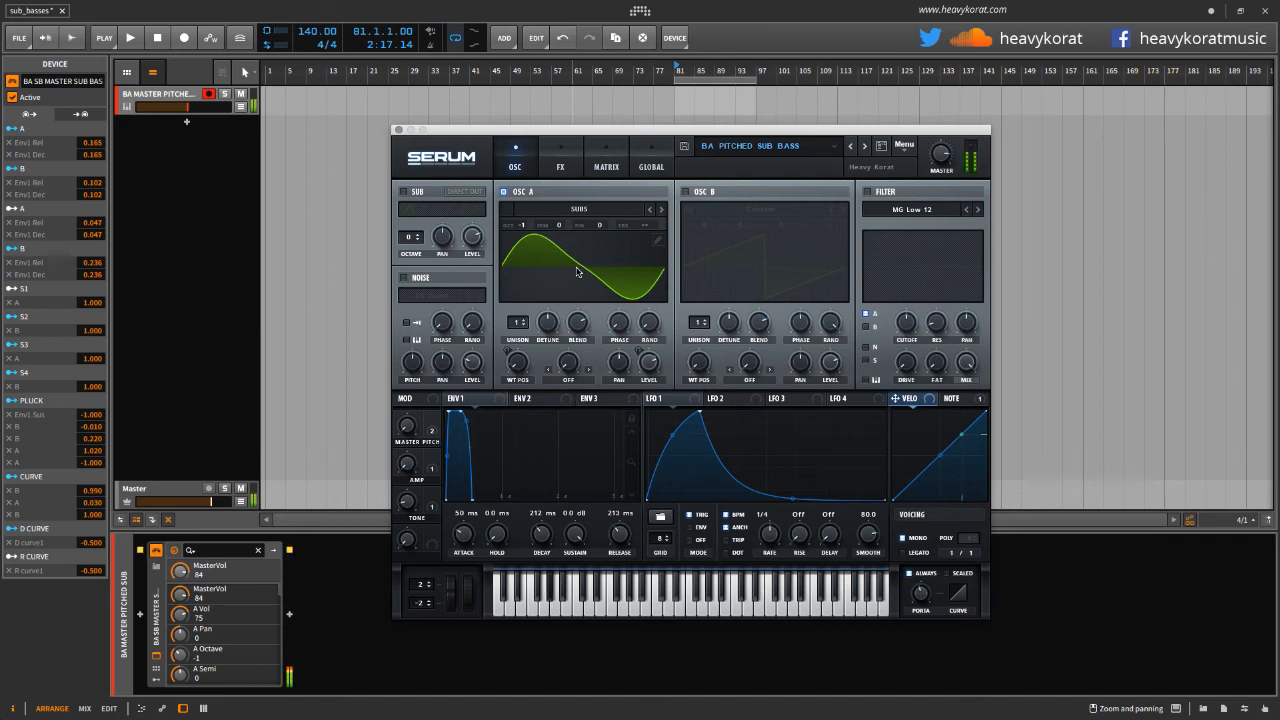
# Show the mixer and MMultiAnalyzer, and arrange the analyzer and Serum windows so both can be viewed
pyautogui.press('m')
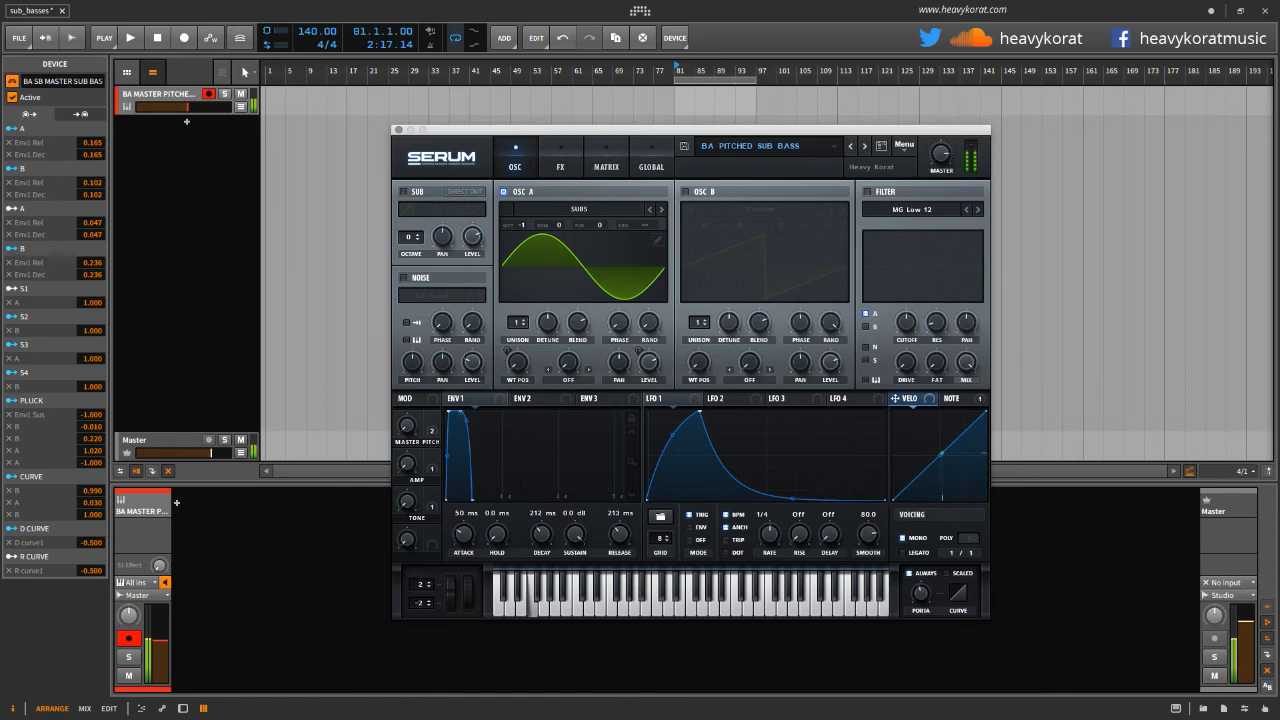
pyautogui.moveTo(0, 289); pyautogui.dragTo(889, 276)
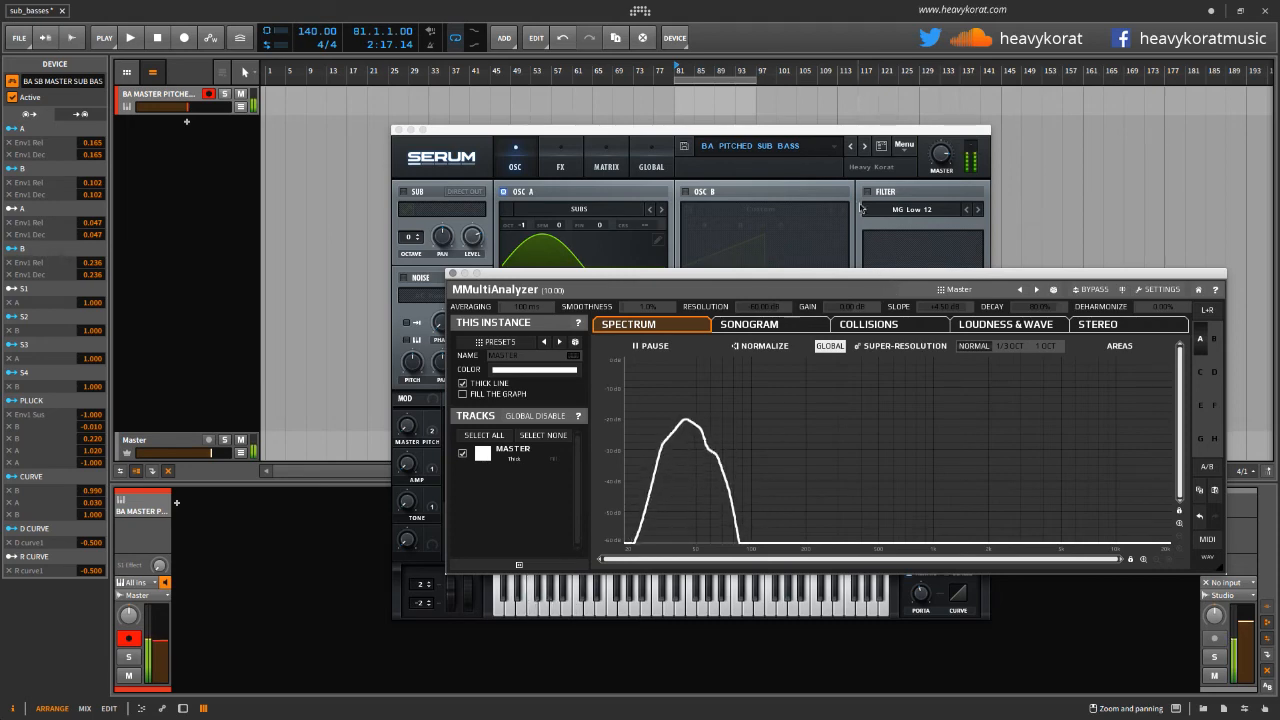
pyautogui.moveTo(714, 129); pyautogui.dragTo(437, 70)
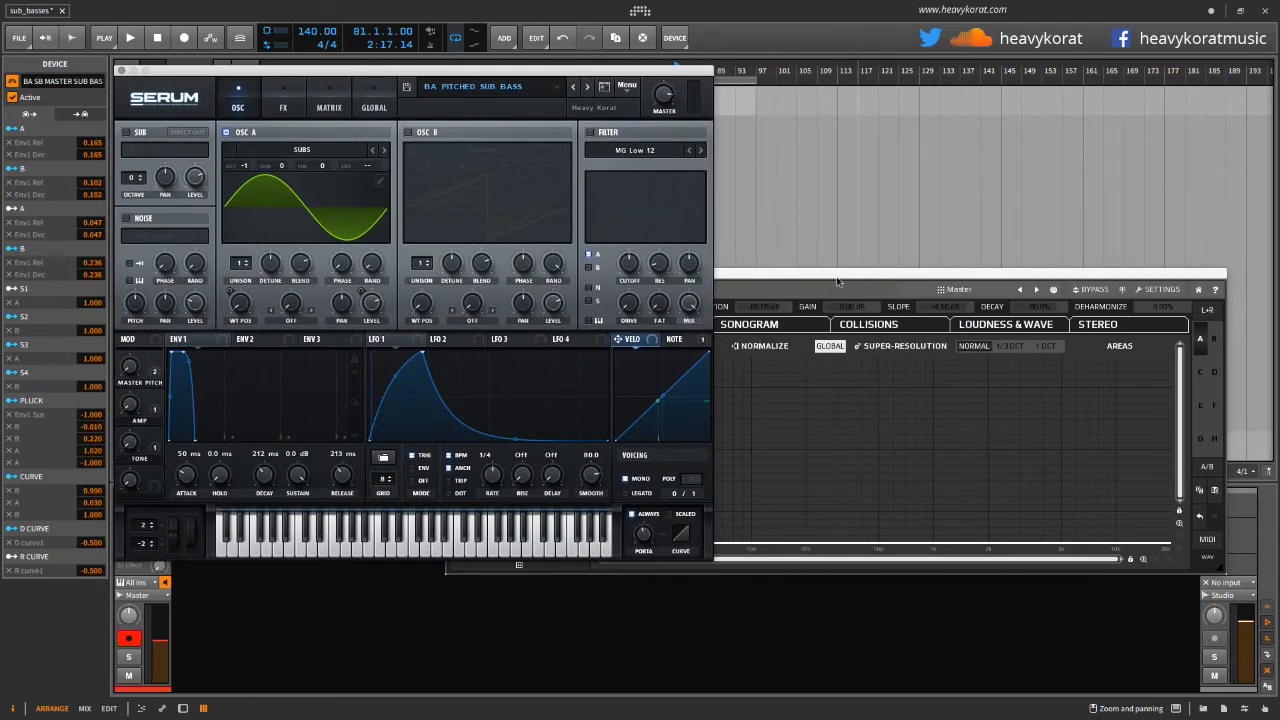
pyautogui.moveTo(838, 282); pyautogui.dragTo(871, 368)
pyautogui.click(616, 69)
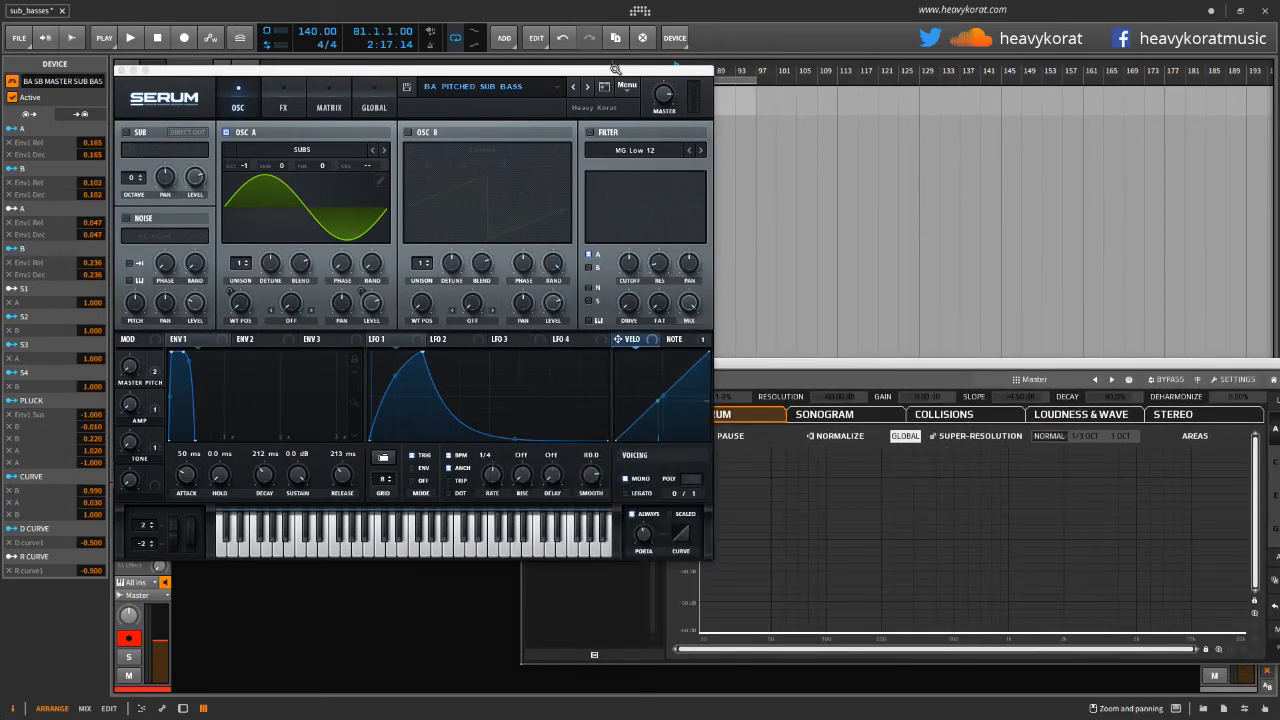
pyautogui.moveTo(616, 69); pyautogui.dragTo(583, 64)
# Display Serum's Note modulation curve, examine the played notes in the analyzer, and check the Mono voicing setting
pyautogui.click(658, 334)
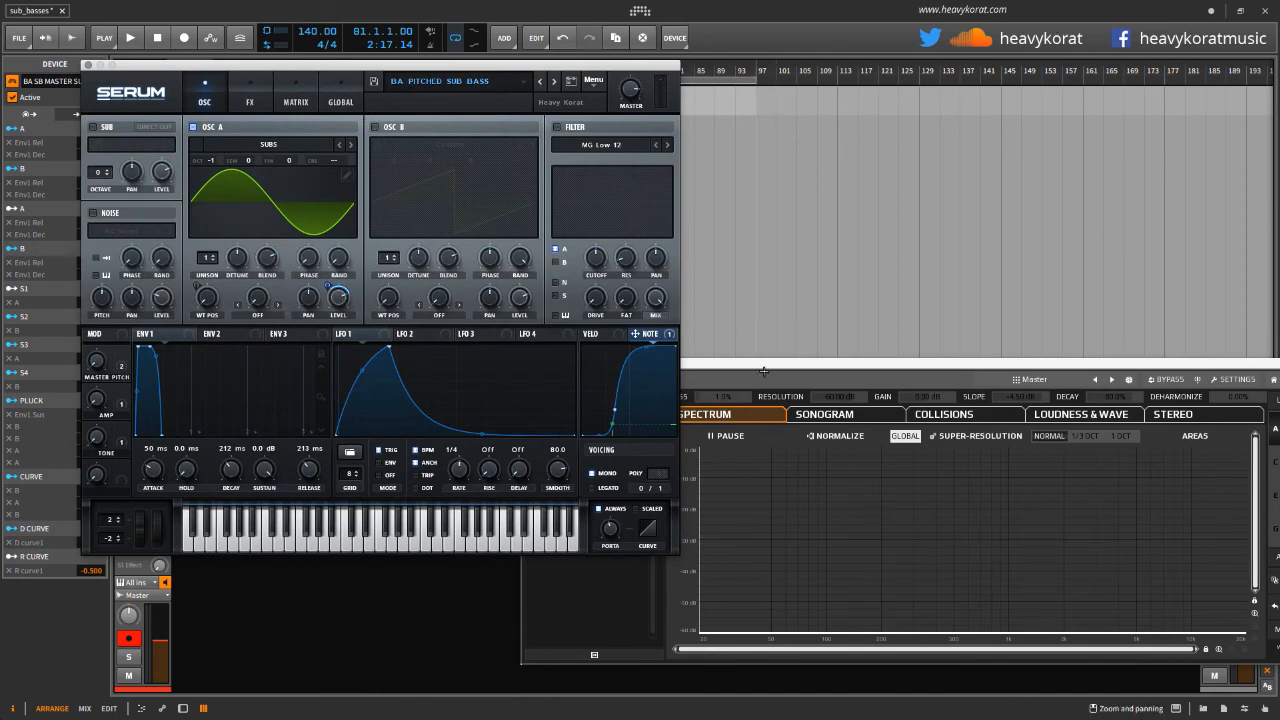
pyautogui.moveTo(763, 371); pyautogui.dragTo(770, 368)
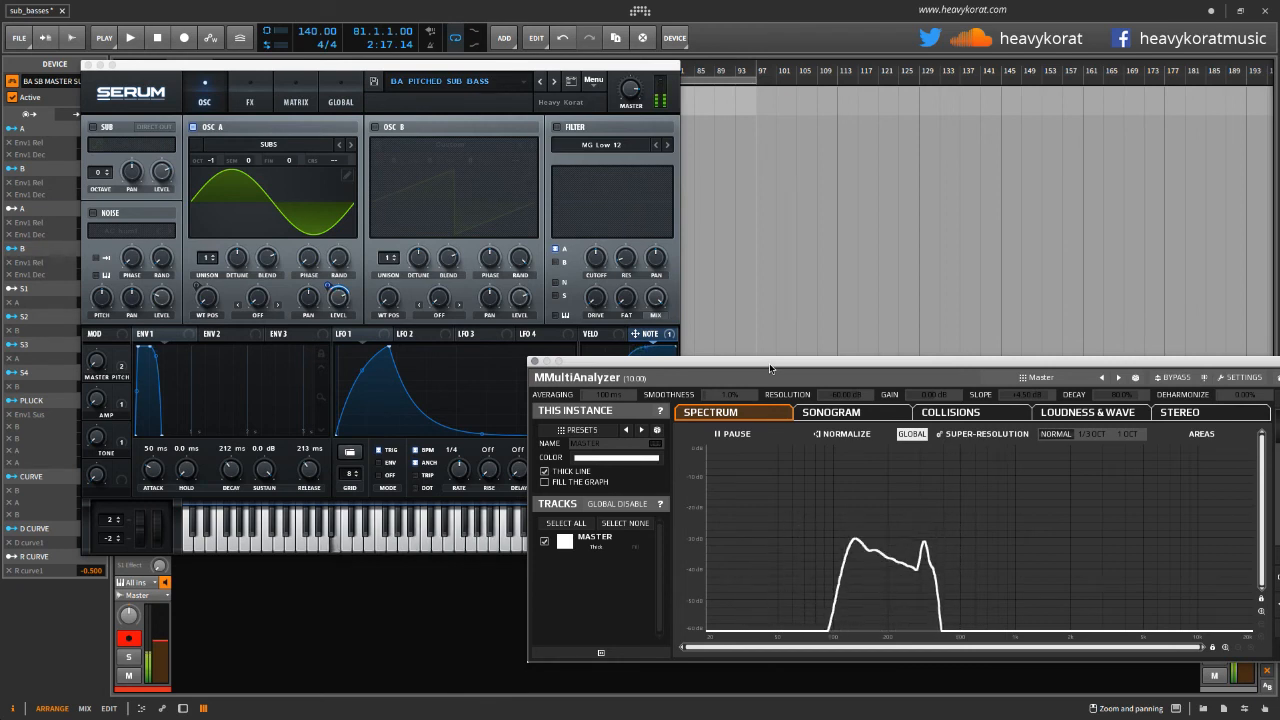
pyautogui.click(381, 65)
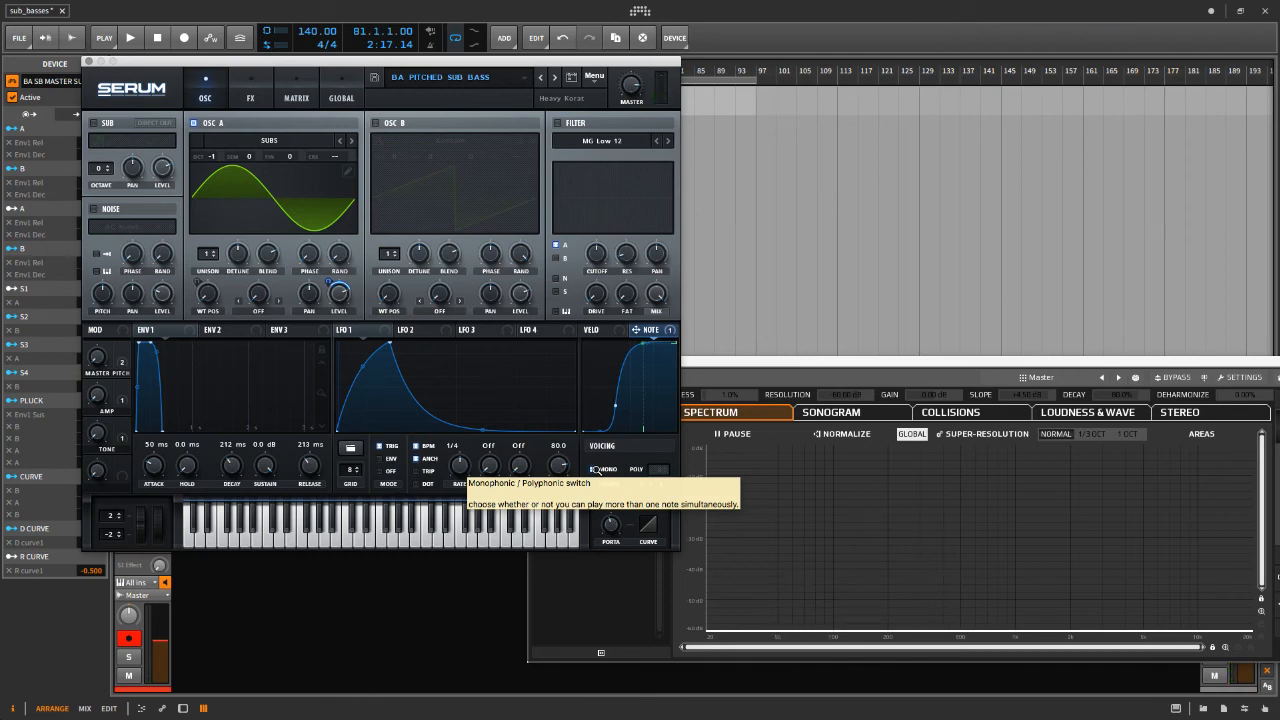
pyautogui.click(594, 469)
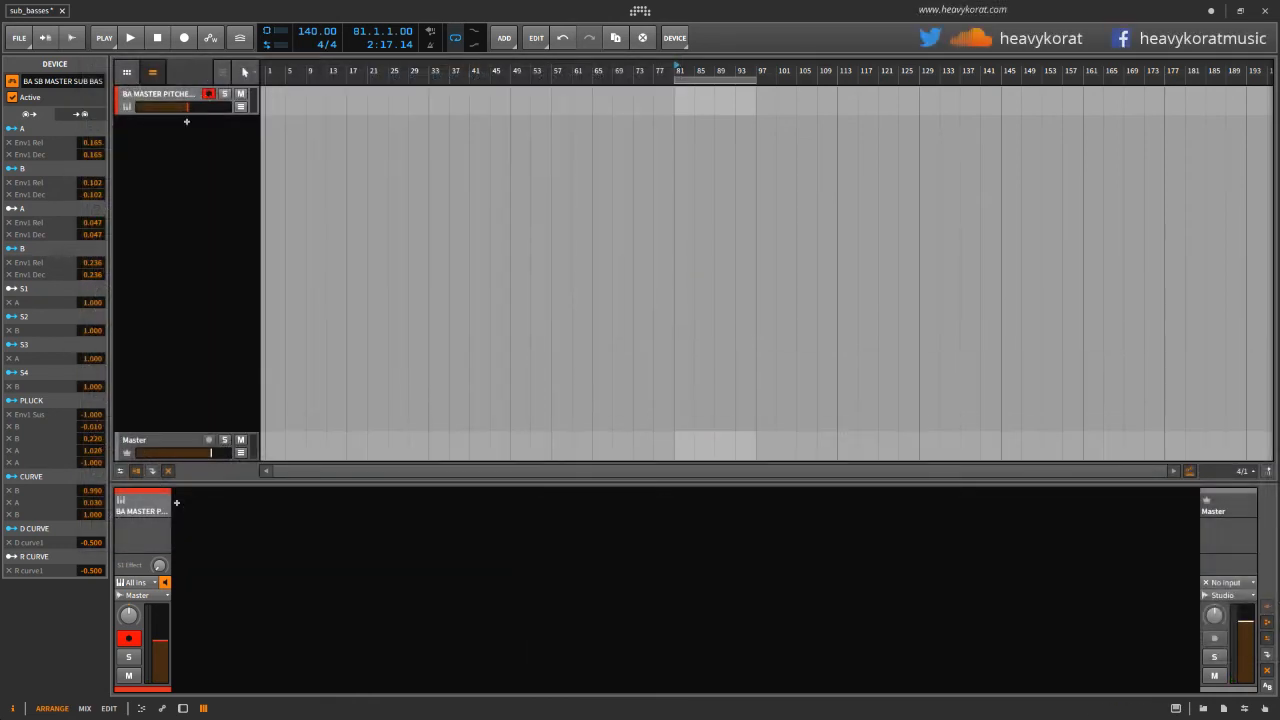
# Reopen the pitched sub's Serum editor, show its device chain, and raise the Master Pitch macro to 97
pyautogui.click(347, 100)
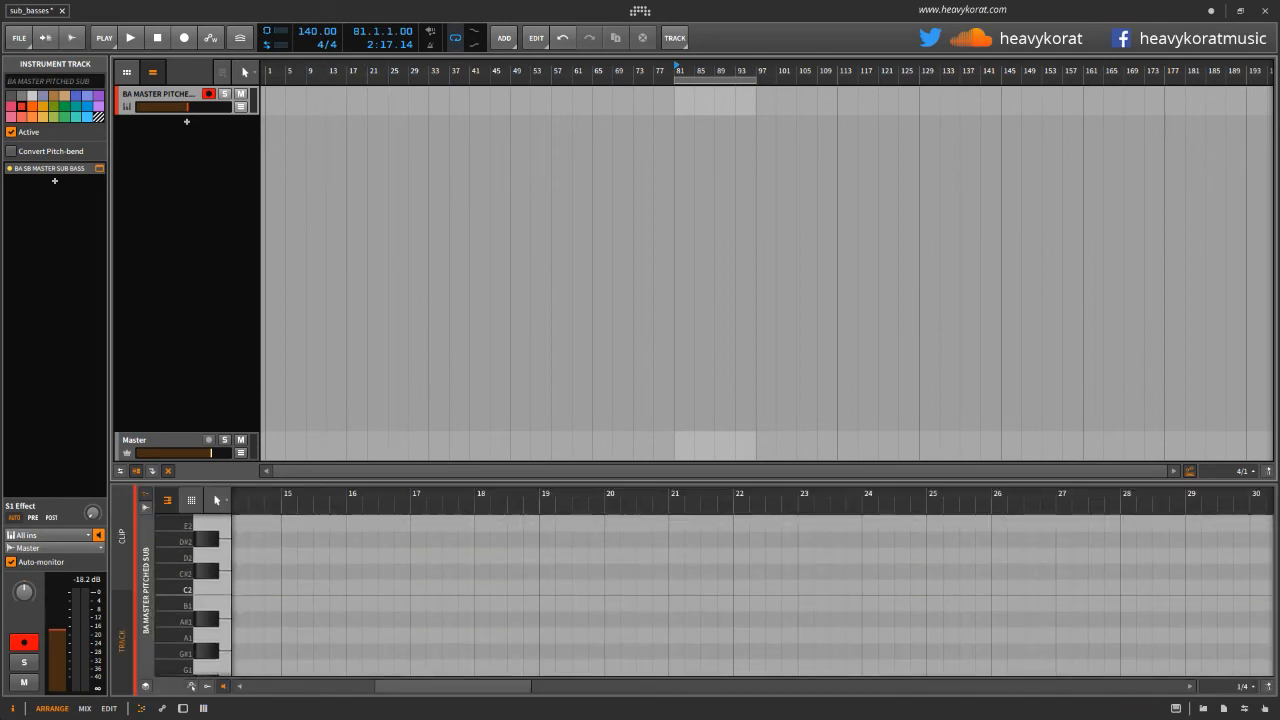
pyautogui.moveTo(700, 715); pyautogui.dragTo(644, 130)
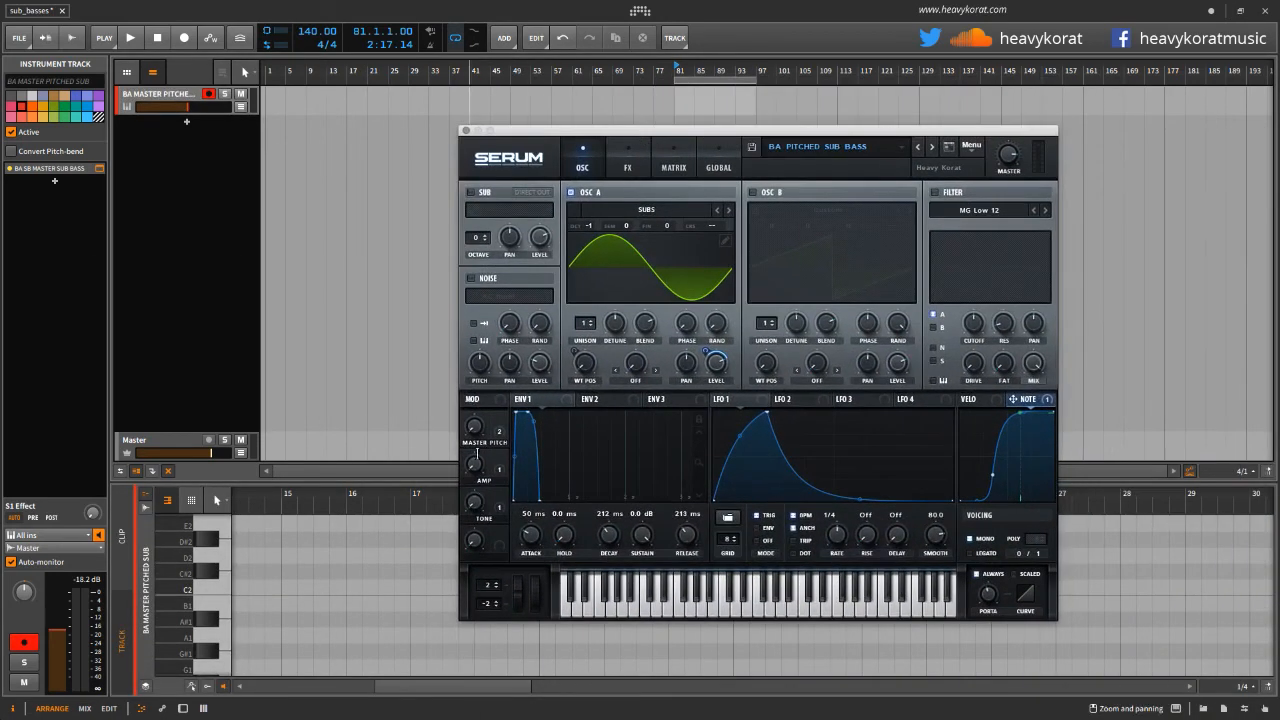
pyautogui.press('d')
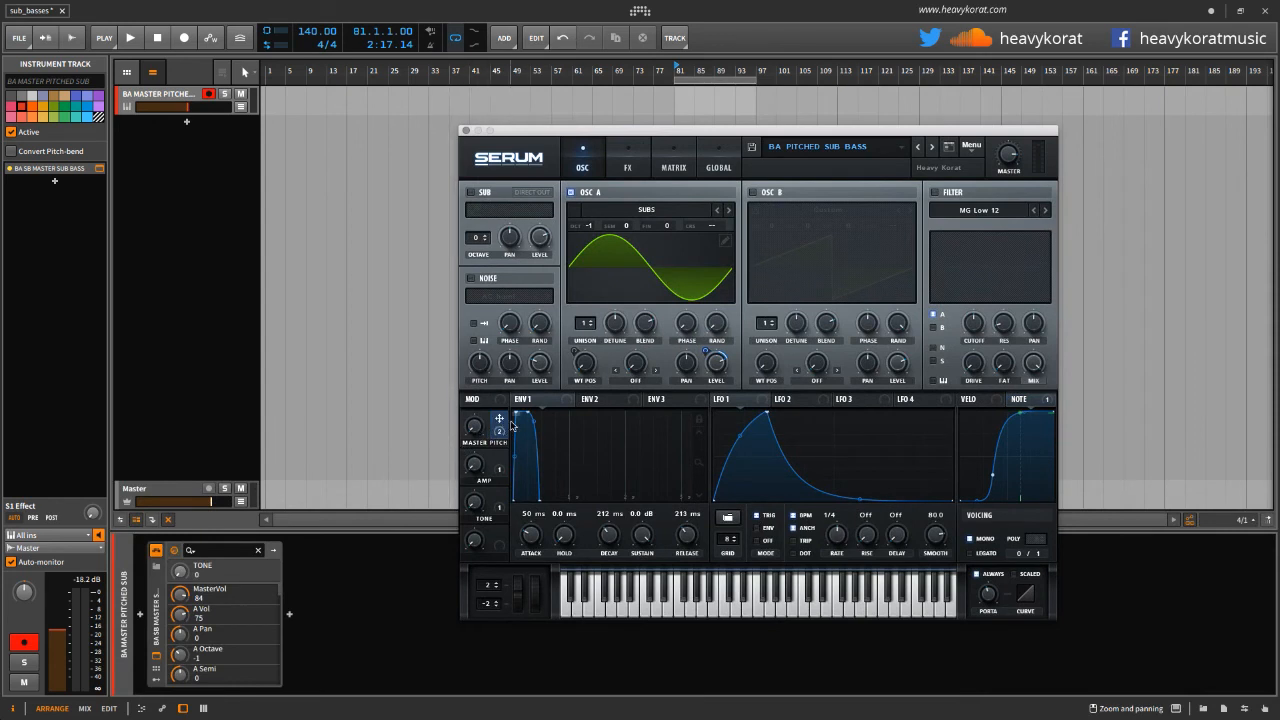
pyautogui.moveTo(477, 431); pyautogui.dragTo(535, 255)
# Select the Master track, bring up its analyzer, and reposition it with the Serum window for monitoring
pyautogui.click(131, 97)
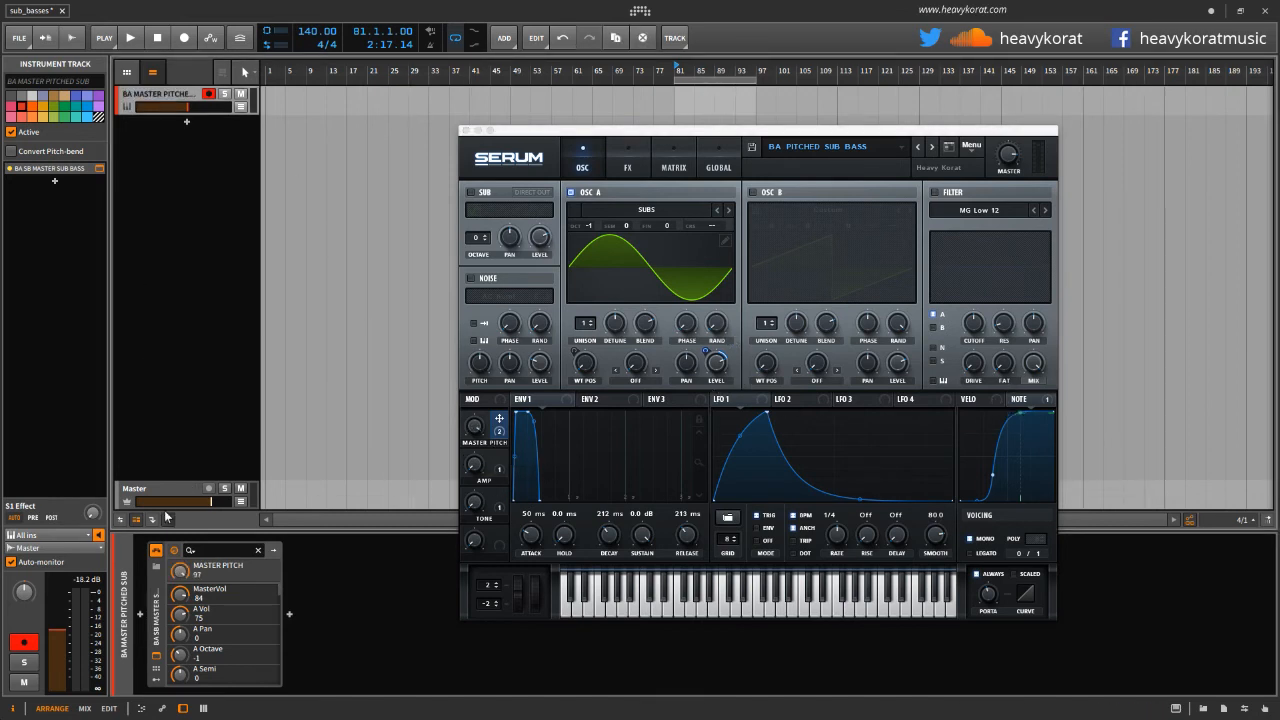
pyautogui.click(125, 498)
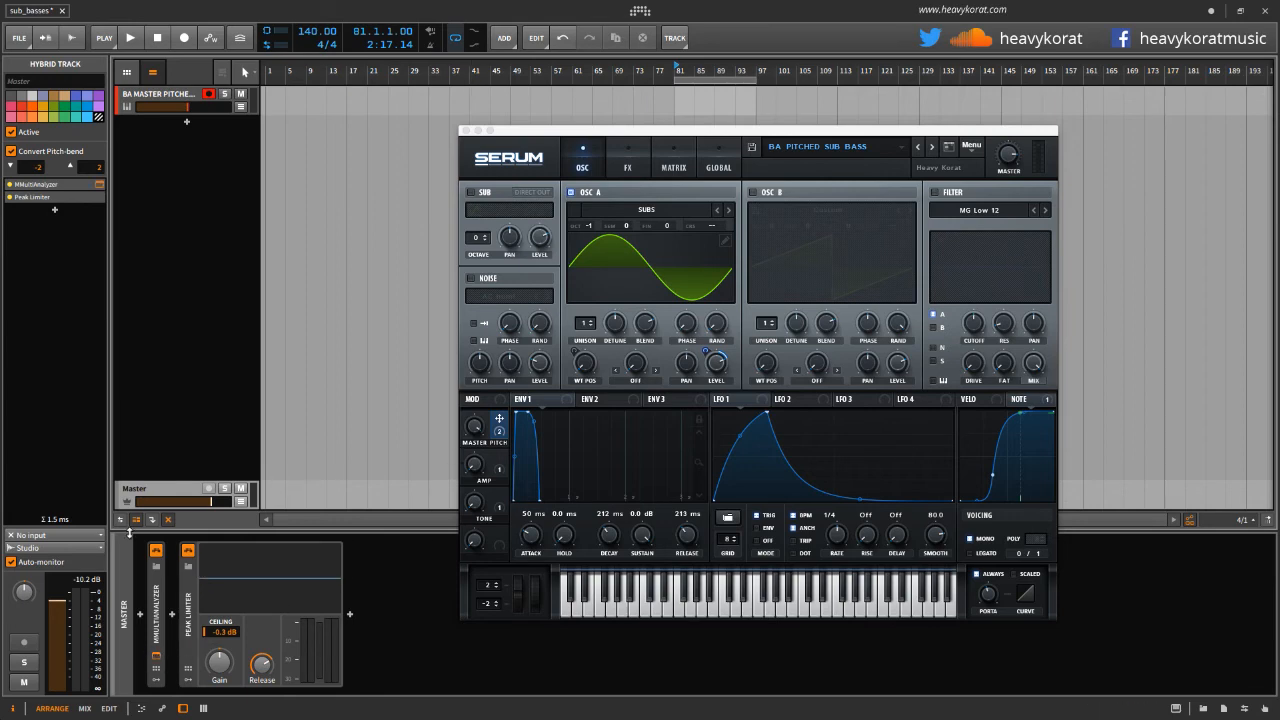
pyautogui.moveTo(650, 444)
pyautogui.mouseDown()
pyautogui.moveTo(815, 367)
pyautogui.moveTo(823, 387)
pyautogui.mouseUp()
pyautogui.moveTo(656, 143); pyautogui.dragTo(394, 109)
# Lower the Master Pitch macro while playing the sub, and move the analyzer clear of the Serum window
pyautogui.moveTo(213, 393); pyautogui.dragTo(214, 440)
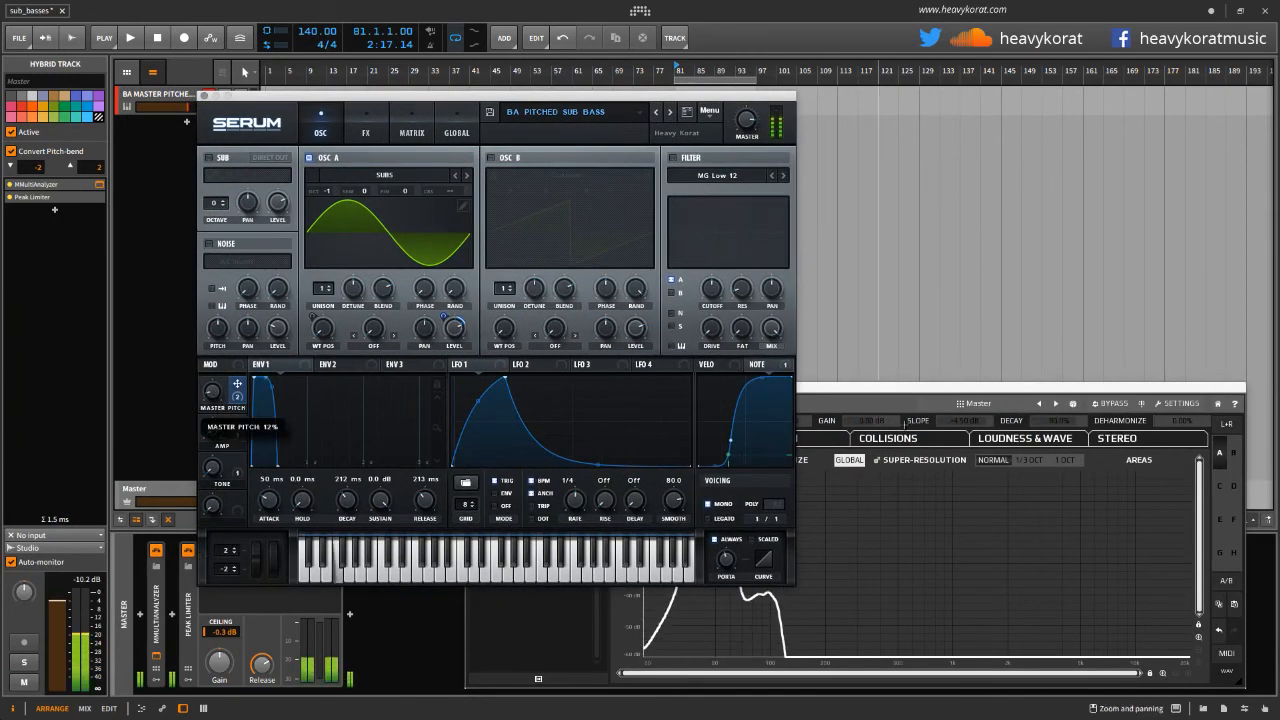
pyautogui.moveTo(880, 388); pyautogui.dragTo(972, 440)
pyautogui.moveTo(214, 394); pyautogui.dragTo(219, 420)
# Audition the Amp and Tone macros one after the other while playing the sub, returning Amp to 0%
pyautogui.press('m')
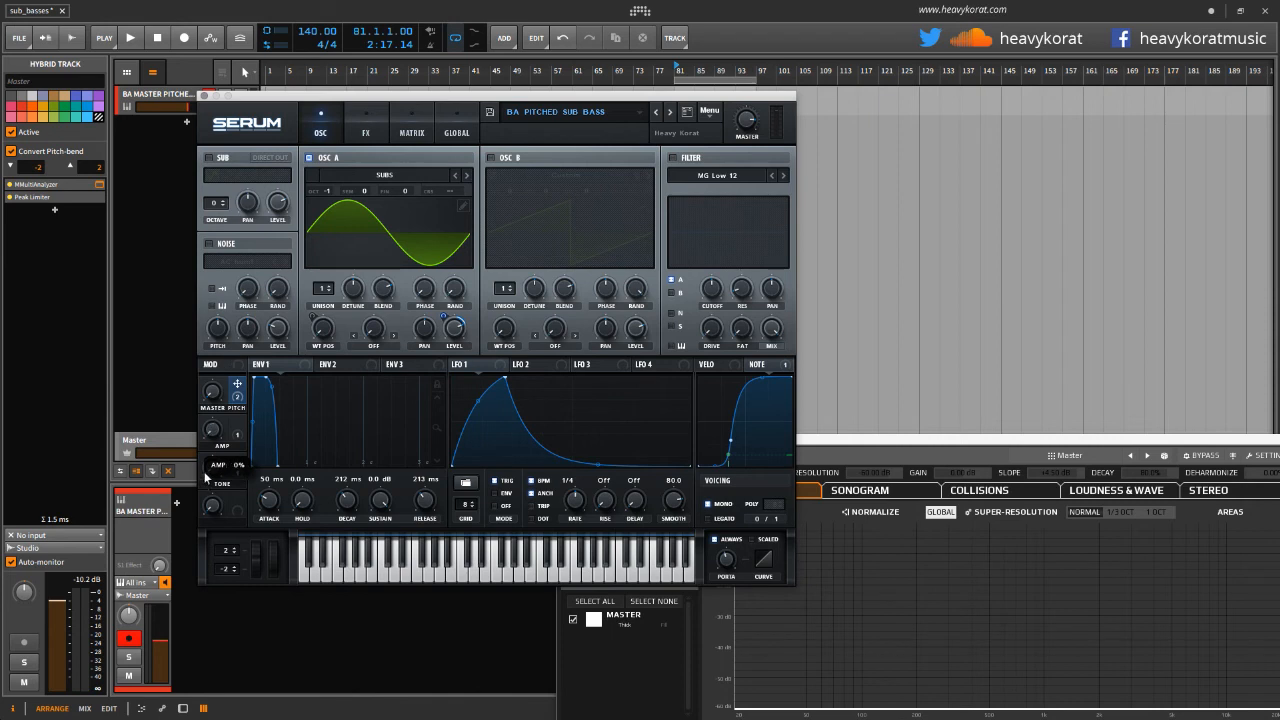
pyautogui.moveTo(212, 432); pyautogui.dragTo(204, 443)
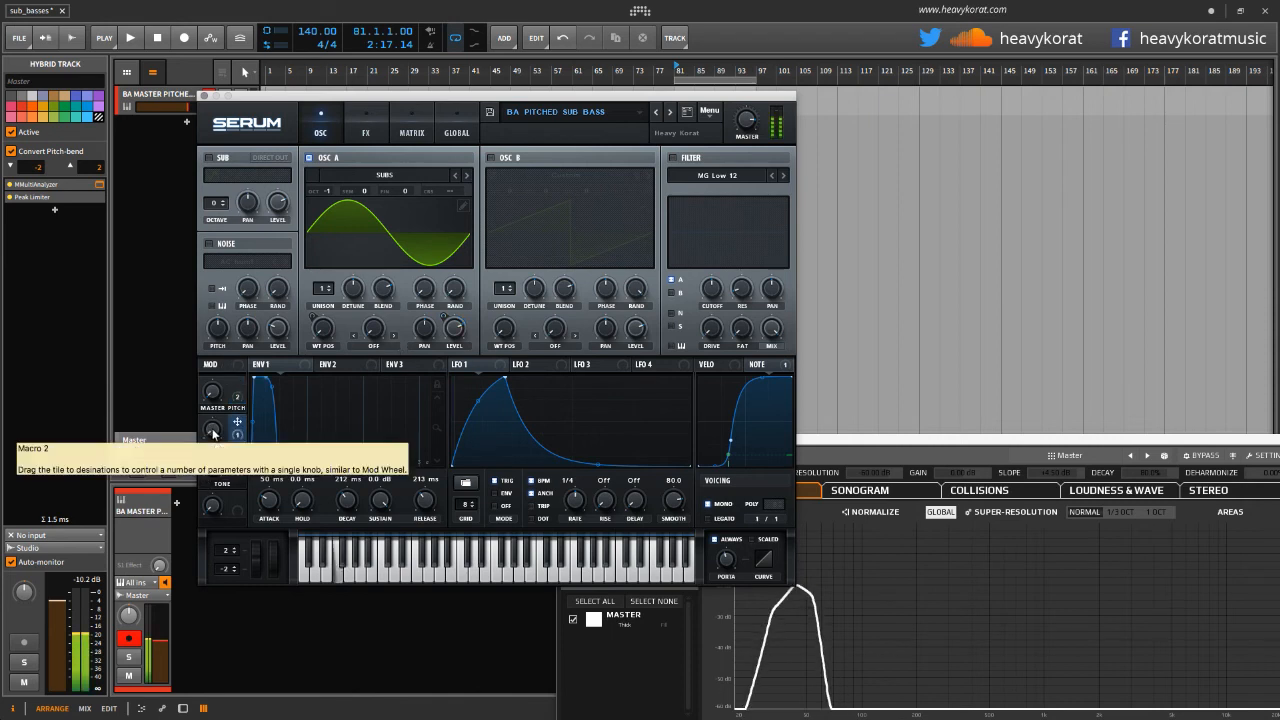
pyautogui.moveTo(212, 432); pyautogui.dragTo(213, 350)
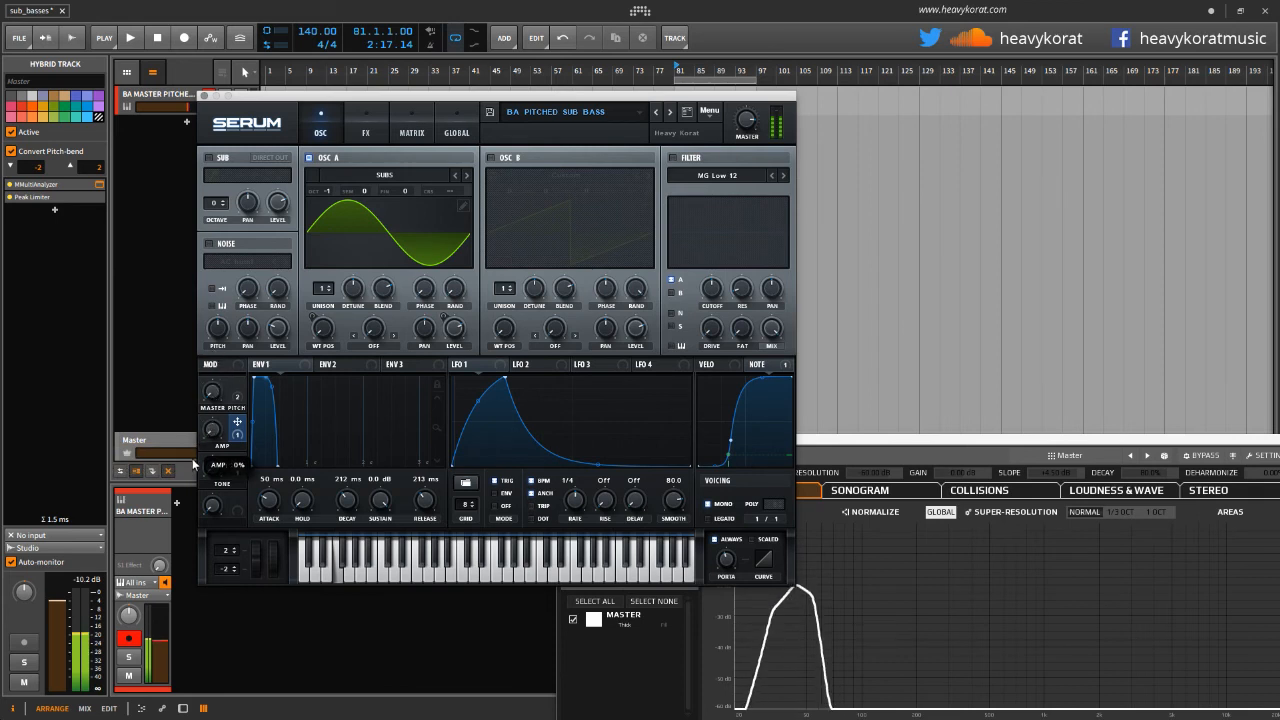
pyautogui.press('e')
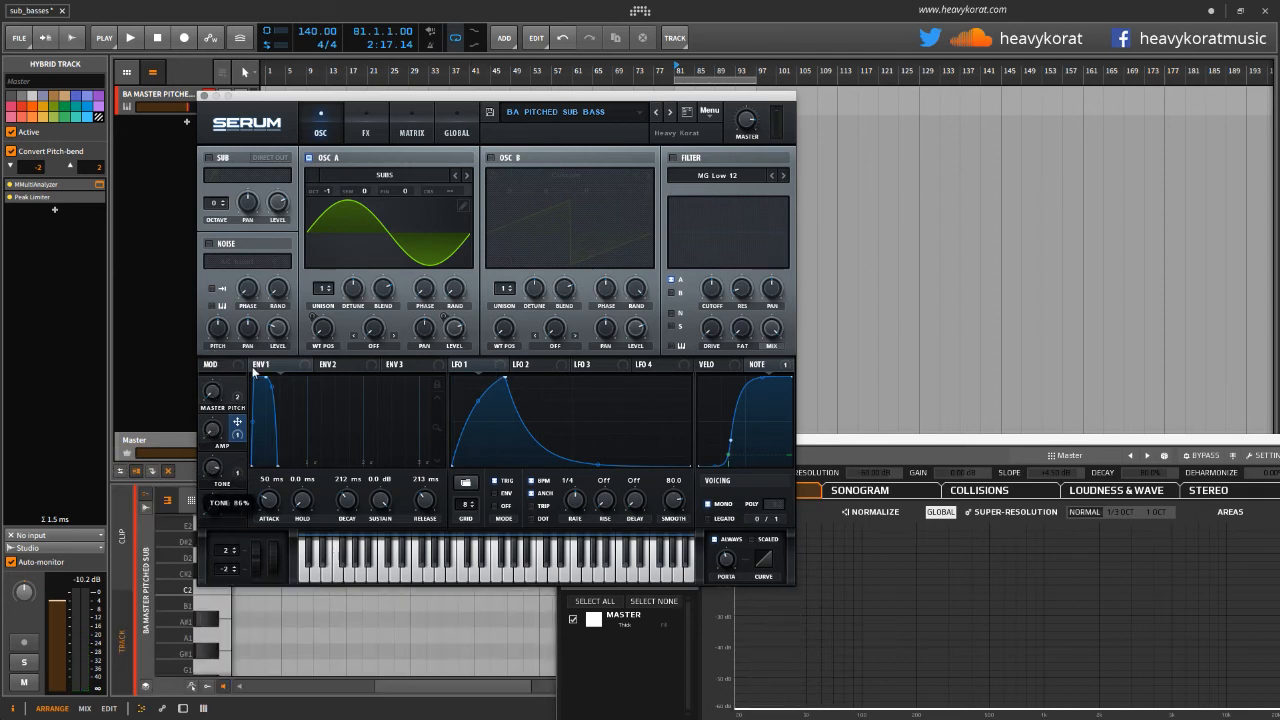
pyautogui.moveTo(220, 472)
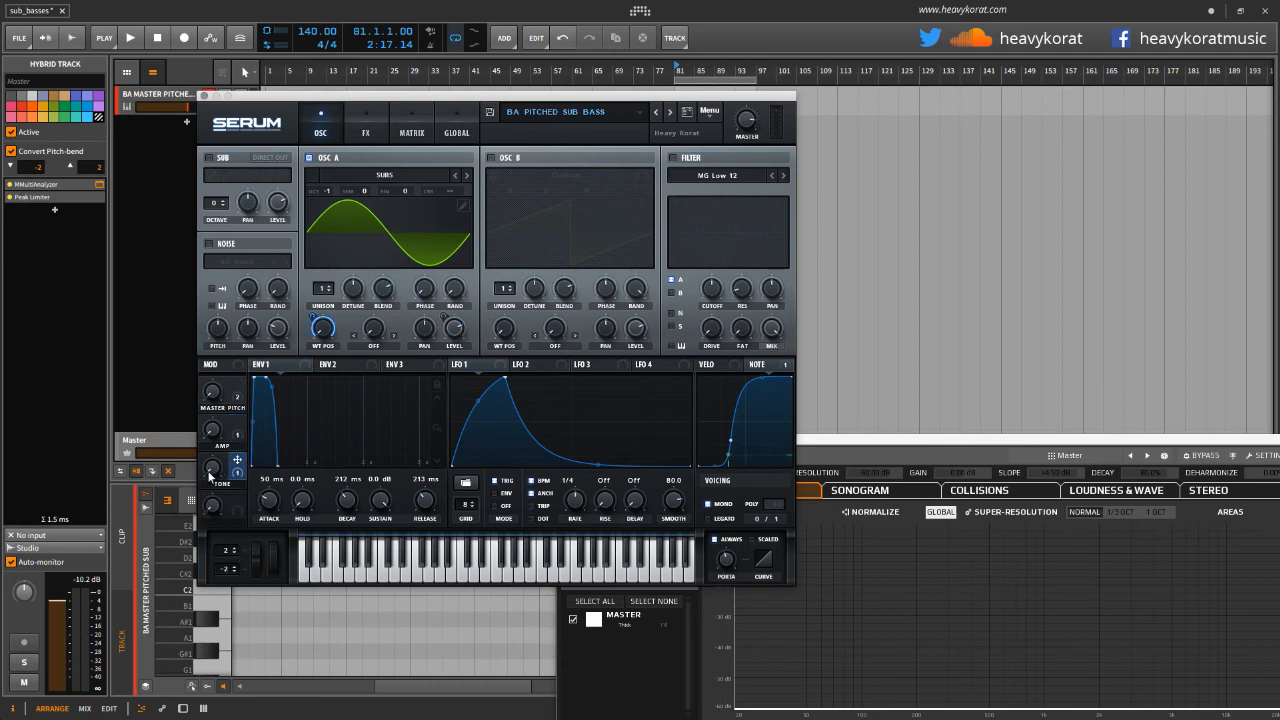
pyautogui.moveTo(210, 478); pyautogui.dragTo(207, 536)
pyautogui.press('a')
# Review Serum's FX page and the modulation matrix, moving the Serum window for a clear view
pyautogui.click(371, 123)
pyautogui.click(326, 129)
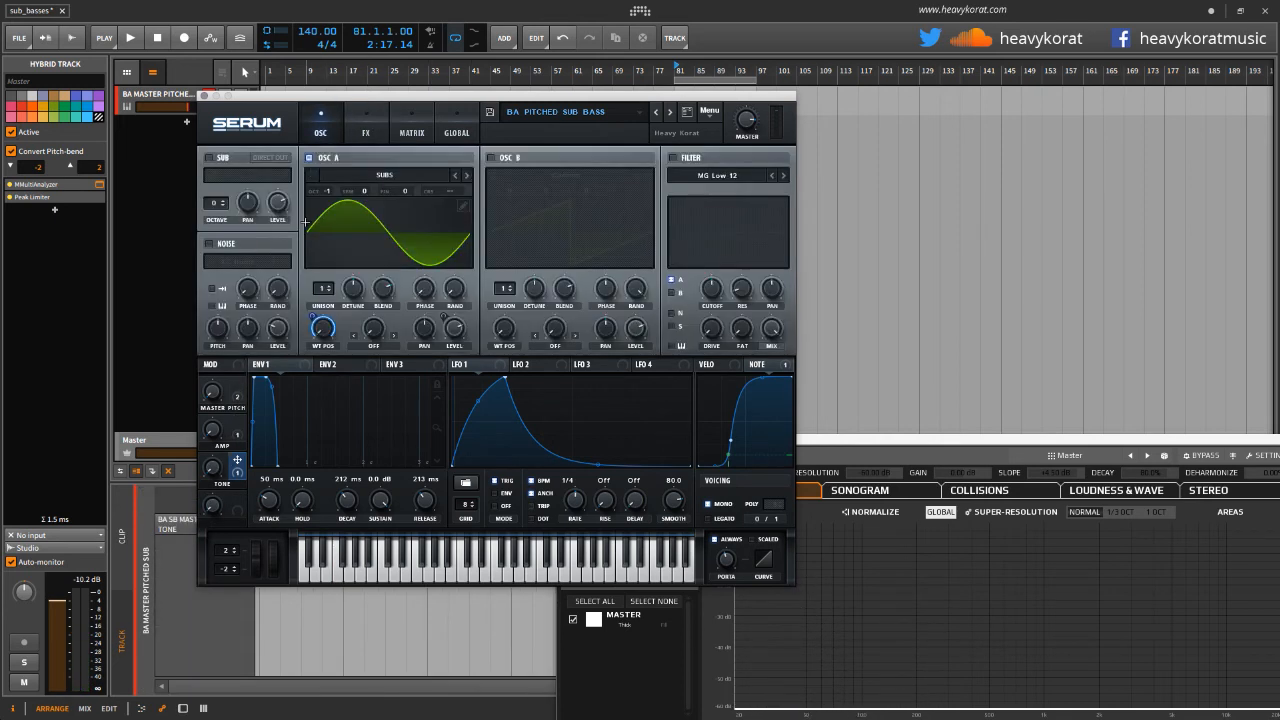
pyautogui.moveTo(316, 103); pyautogui.dragTo(544, 101)
pyautogui.click(626, 124)
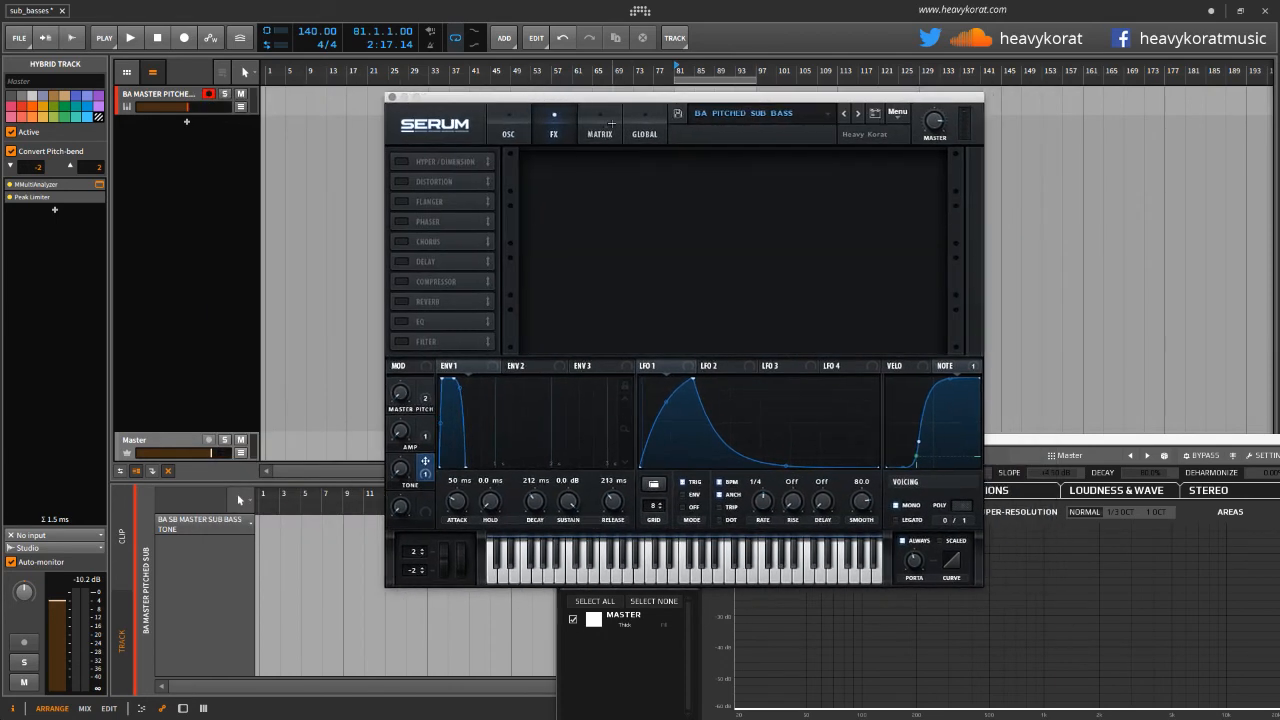
pyautogui.click(587, 143)
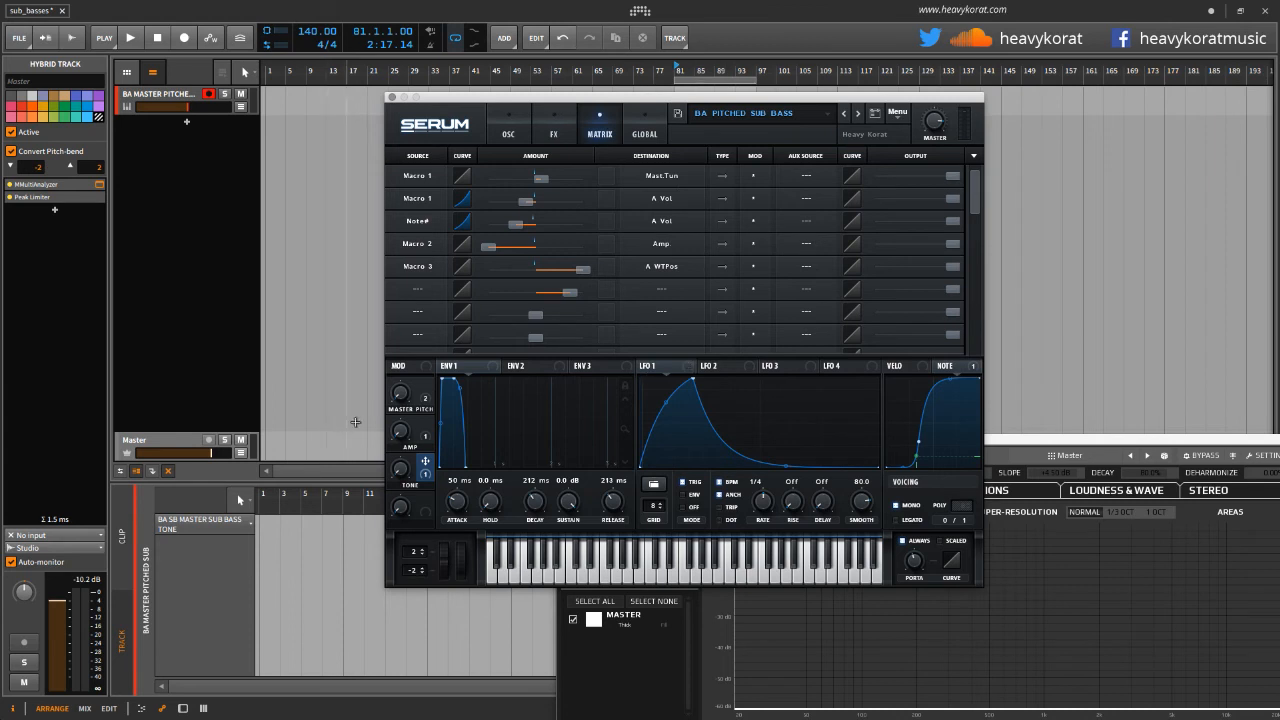
# Assign LFO 1 as auxiliary source for both Macro 1 matrix rows and raise Master Pitch to 100%
pyautogui.click(806, 177)
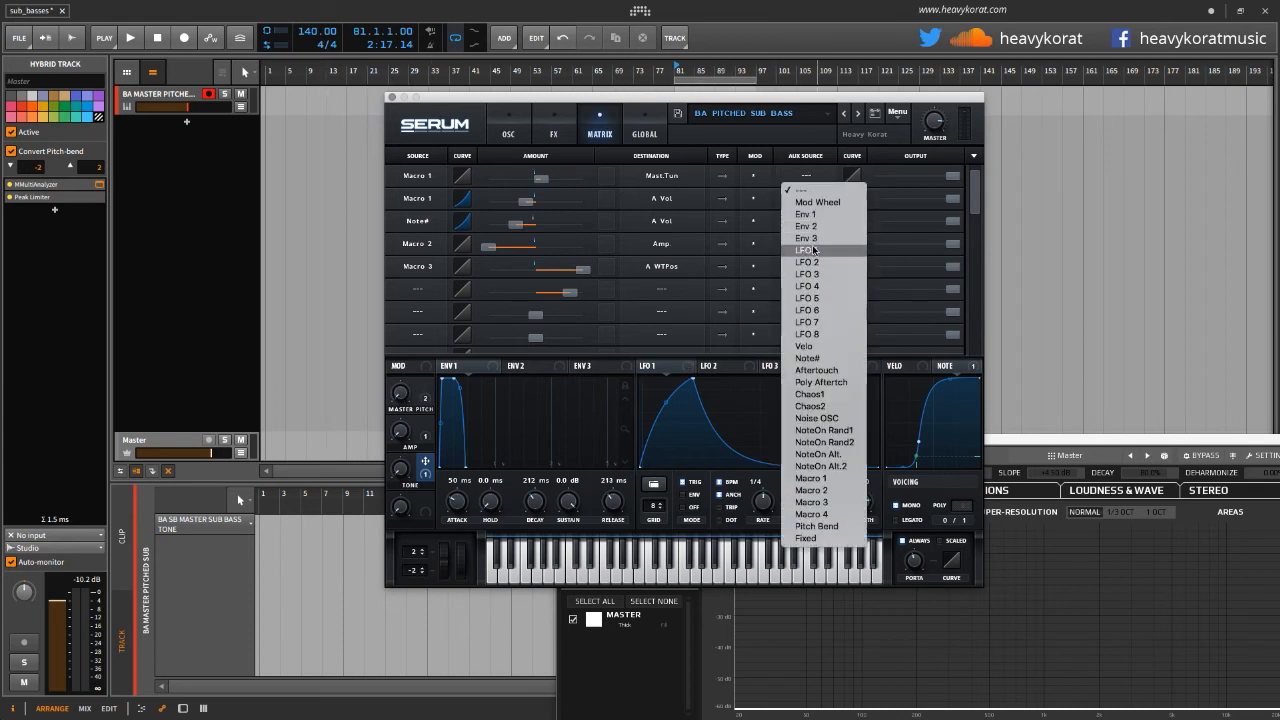
pyautogui.click(812, 252)
pyautogui.click(808, 205)
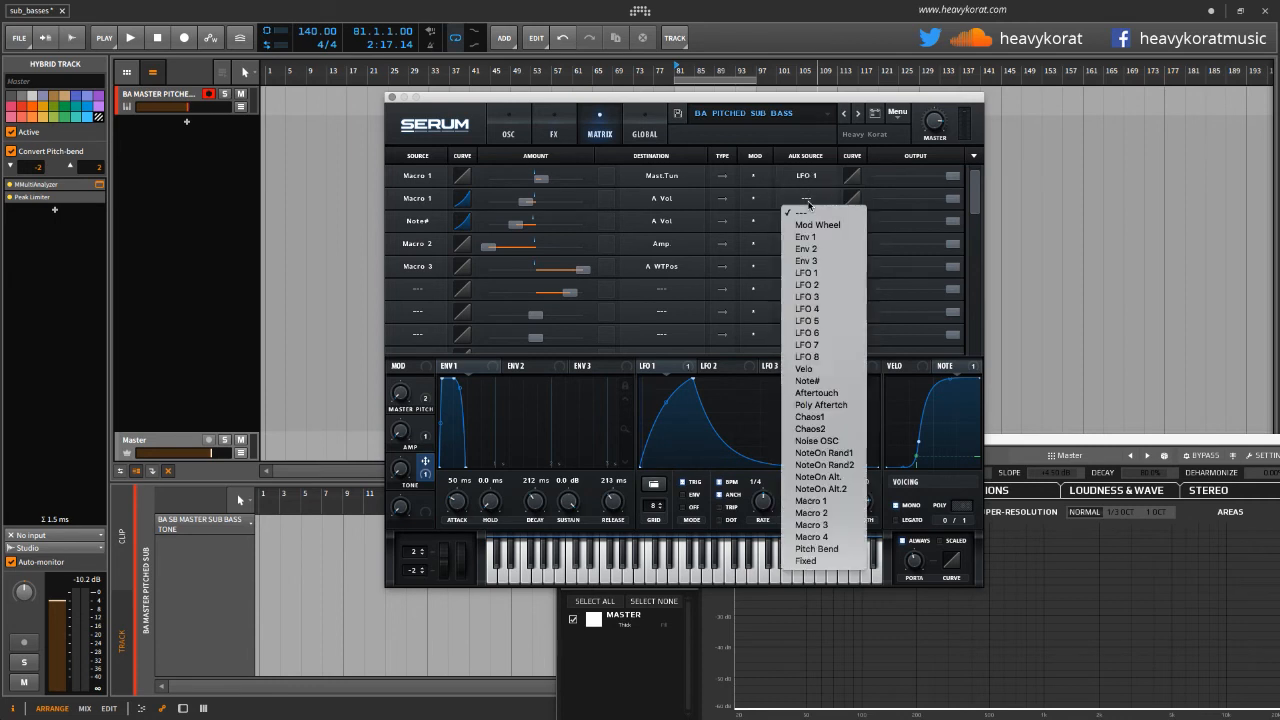
pyautogui.click(813, 266)
pyautogui.click(398, 404)
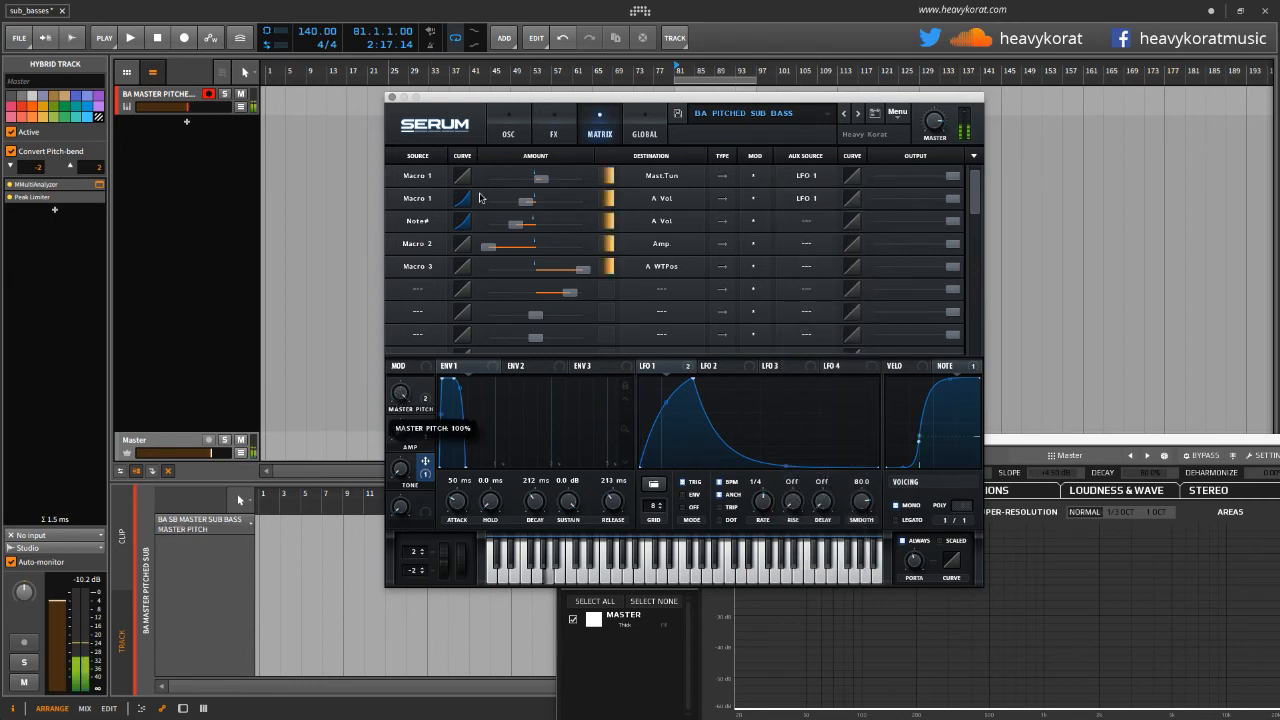
# Add a second, narrow peak with a curved rise to LFO 1's shape and set its rate to 1/8
pyautogui.doubleClick(848, 385)
pyautogui.doubleClick(776, 450)
pyautogui.moveTo(776, 450); pyautogui.dragTo(759, 467)
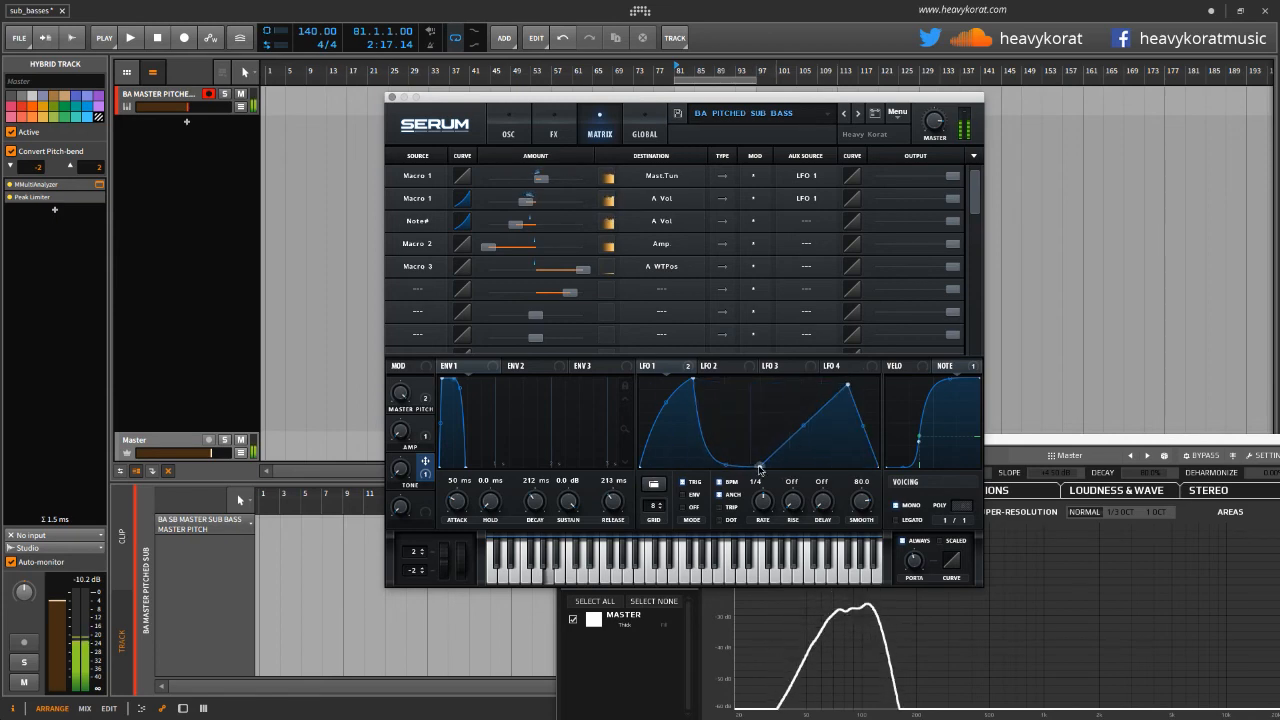
pyautogui.moveTo(647, 93); pyautogui.dragTo(372, 82)
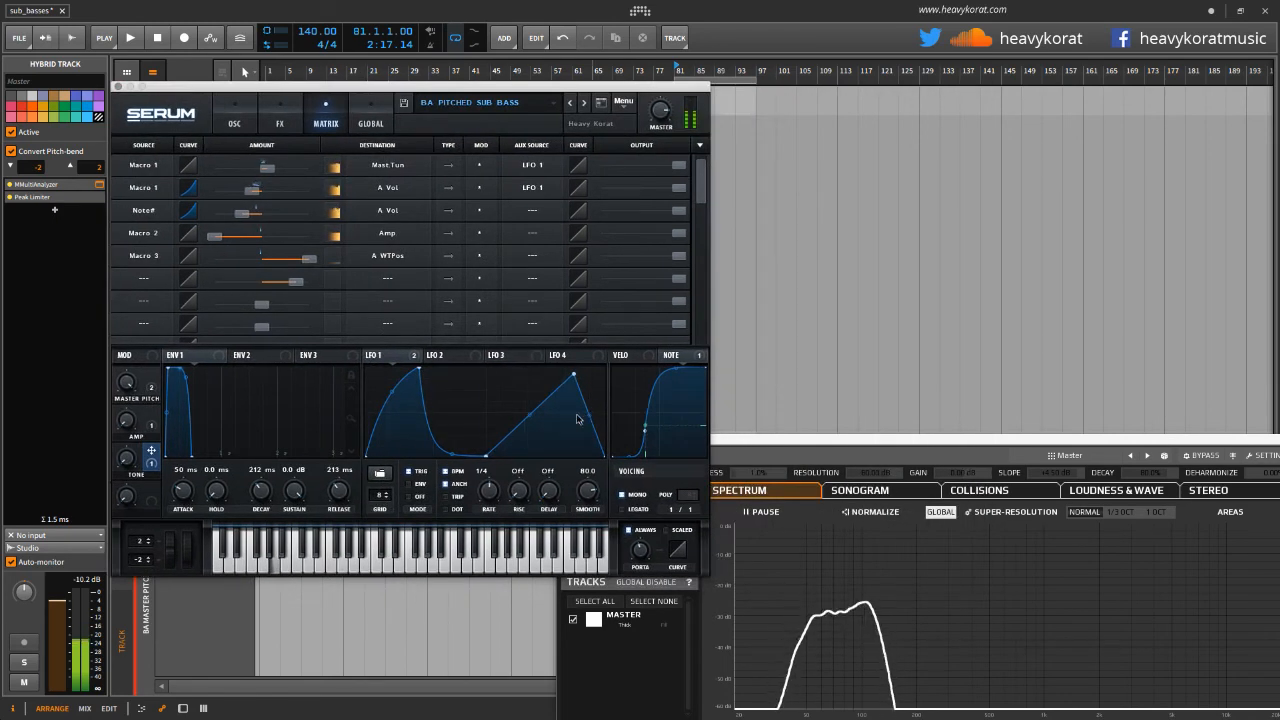
pyautogui.moveTo(529, 414); pyautogui.dragTo(553, 460)
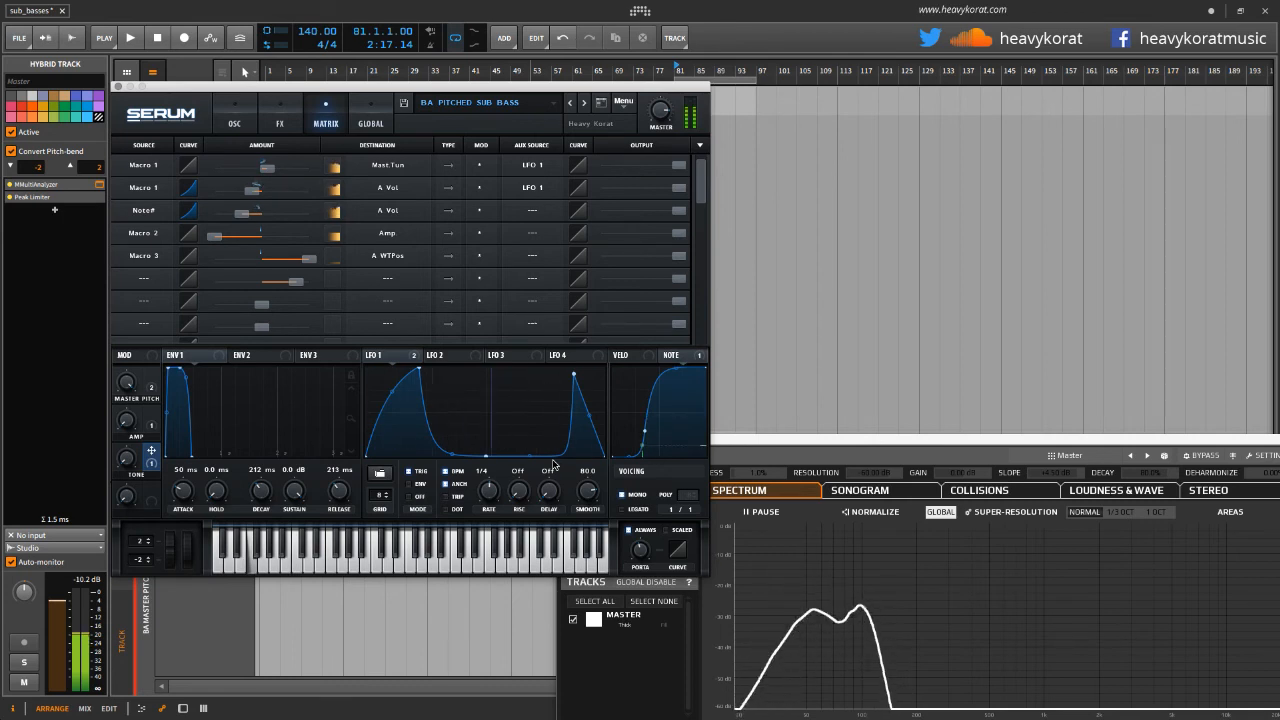
pyautogui.moveTo(490, 496)
pyautogui.mouseDown()
pyautogui.moveTo(498, 485)
pyautogui.moveTo(499, 502)
pyautogui.mouseUp()
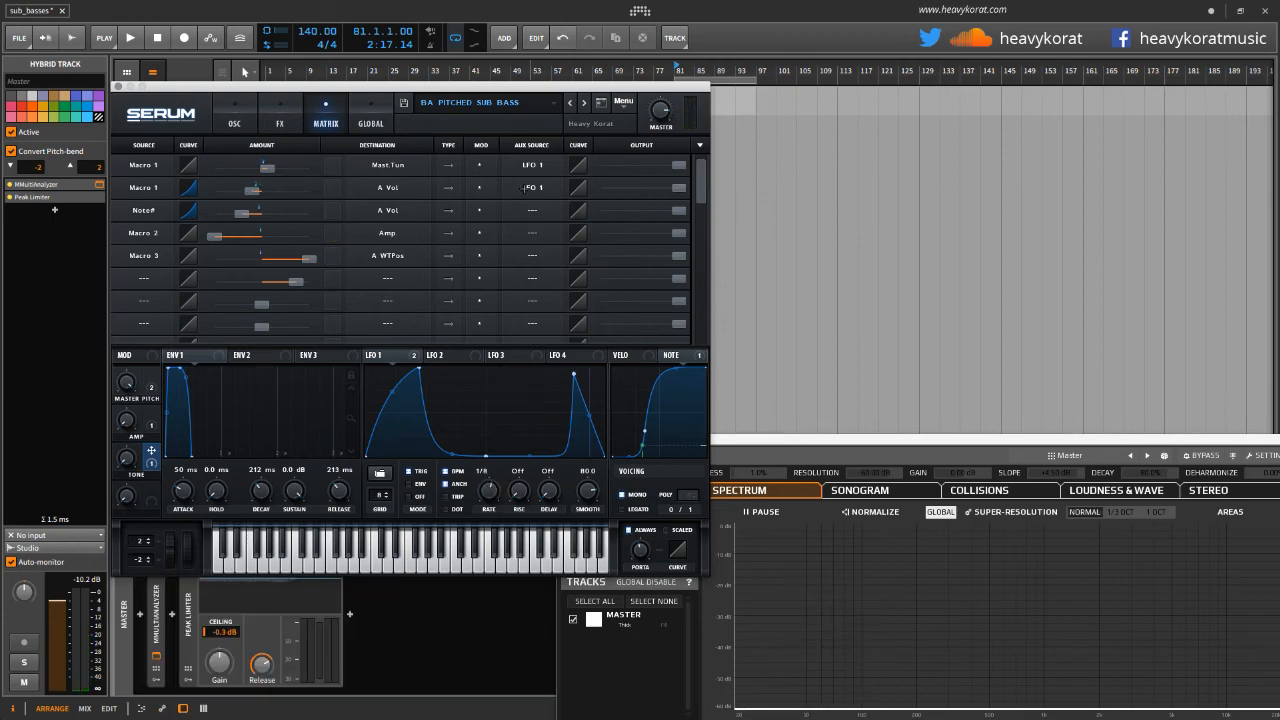
# Clear the auxiliary source from both Macro 1 matrix rows and return to Serum's oscillator page
pyautogui.click(524, 187)
pyautogui.click(530, 200)
pyautogui.click(532, 165)
pyautogui.click(530, 176)
pyautogui.moveTo(389, 84); pyautogui.dragTo(469, 97)
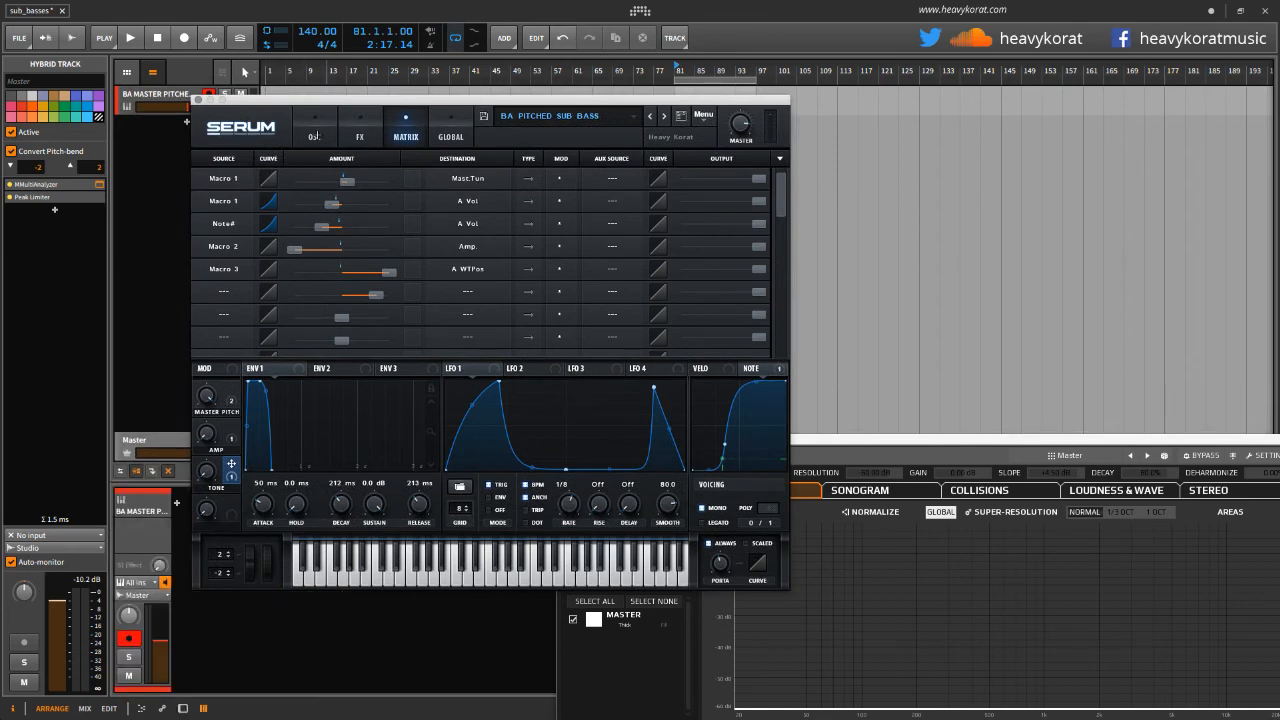
pyautogui.click(313, 137)
pyautogui.moveTo(308, 104); pyautogui.dragTo(411, 92)
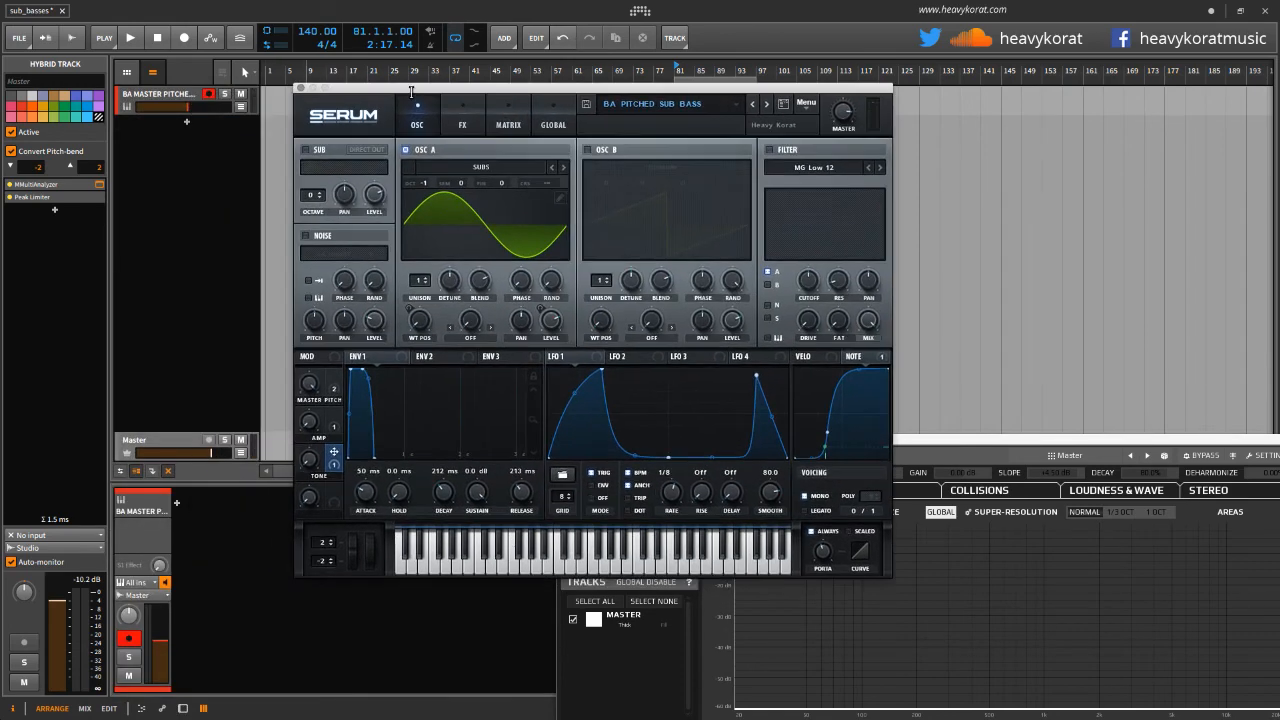
# Close the Serum editor and delete the BA MASTER PITCHED SUB track
pyautogui.click(124, 98)
pyautogui.click(463, 97)
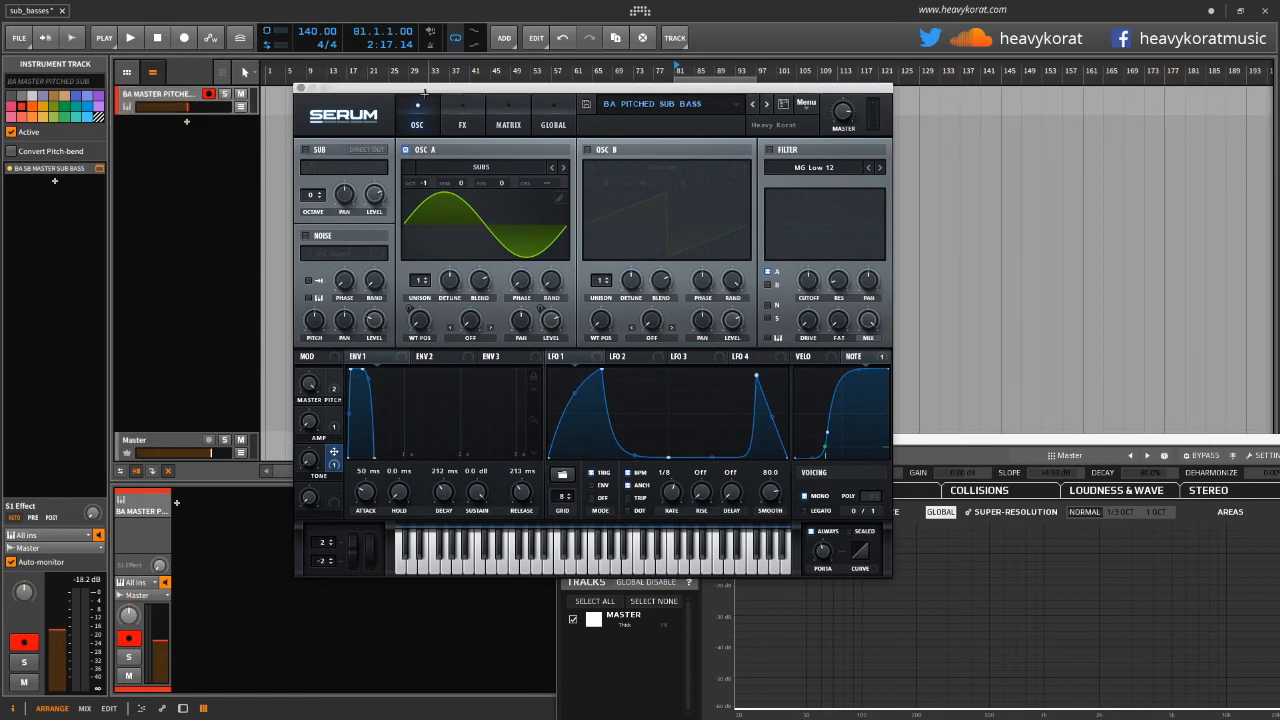
pyautogui.moveTo(424, 91); pyautogui.dragTo(337, 151)
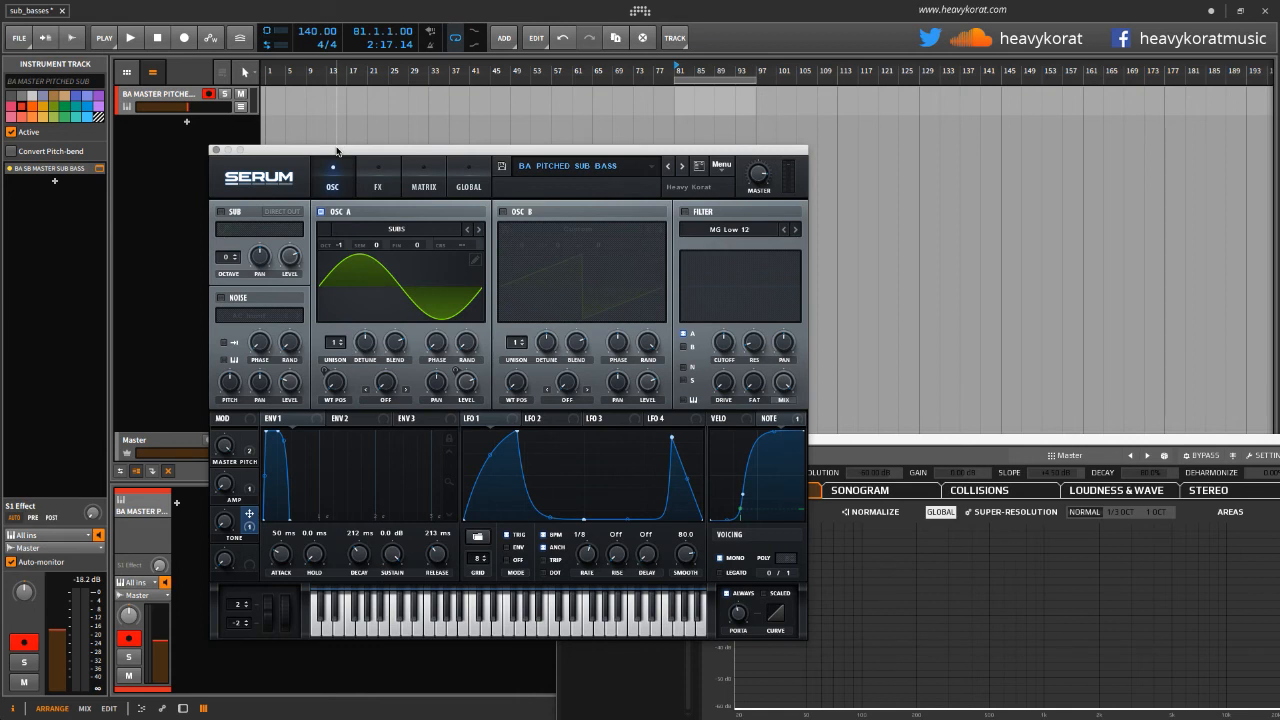
pyautogui.click(214, 149)
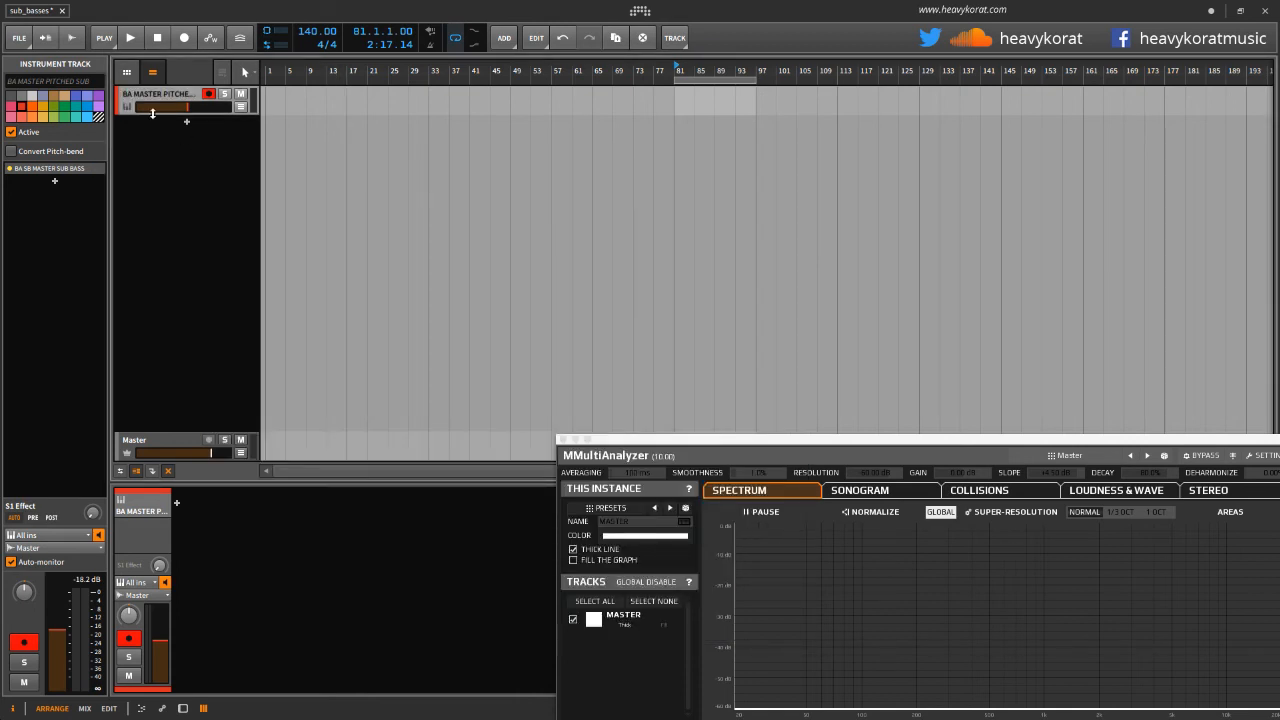
pyautogui.click(150, 106)
pyautogui.press('Delete')
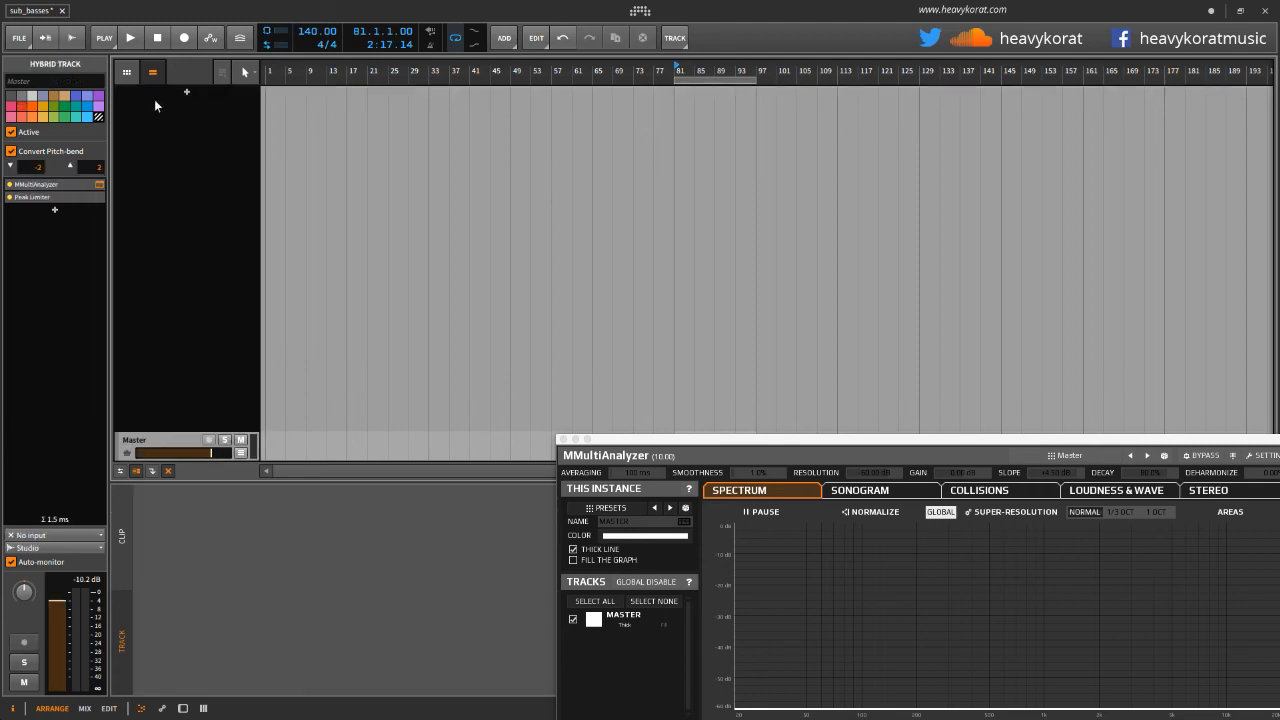
# Add a new instrument track with Serum and load the Analog wavetable Basic Shapes into oscillator A
pyautogui.doubleClick(189, 92)
pyautogui.doubleClick(930, 177)
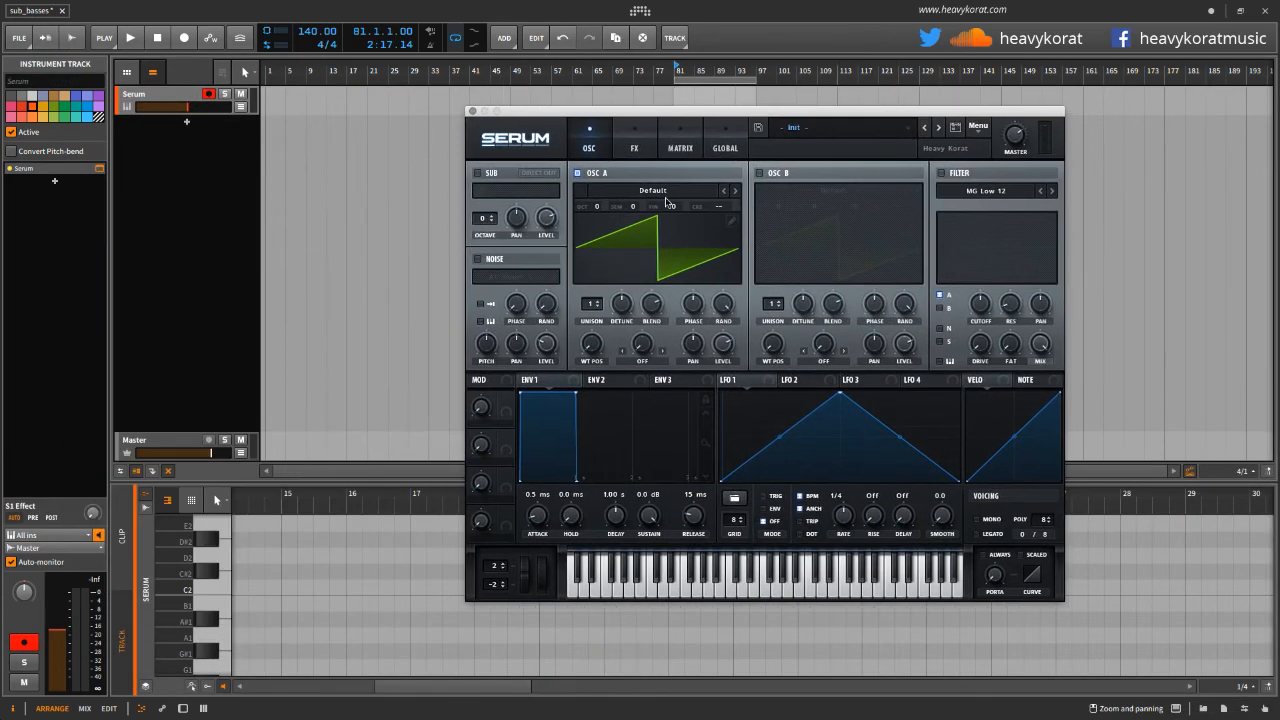
pyautogui.click(666, 198)
pyautogui.moveTo(675, 206)
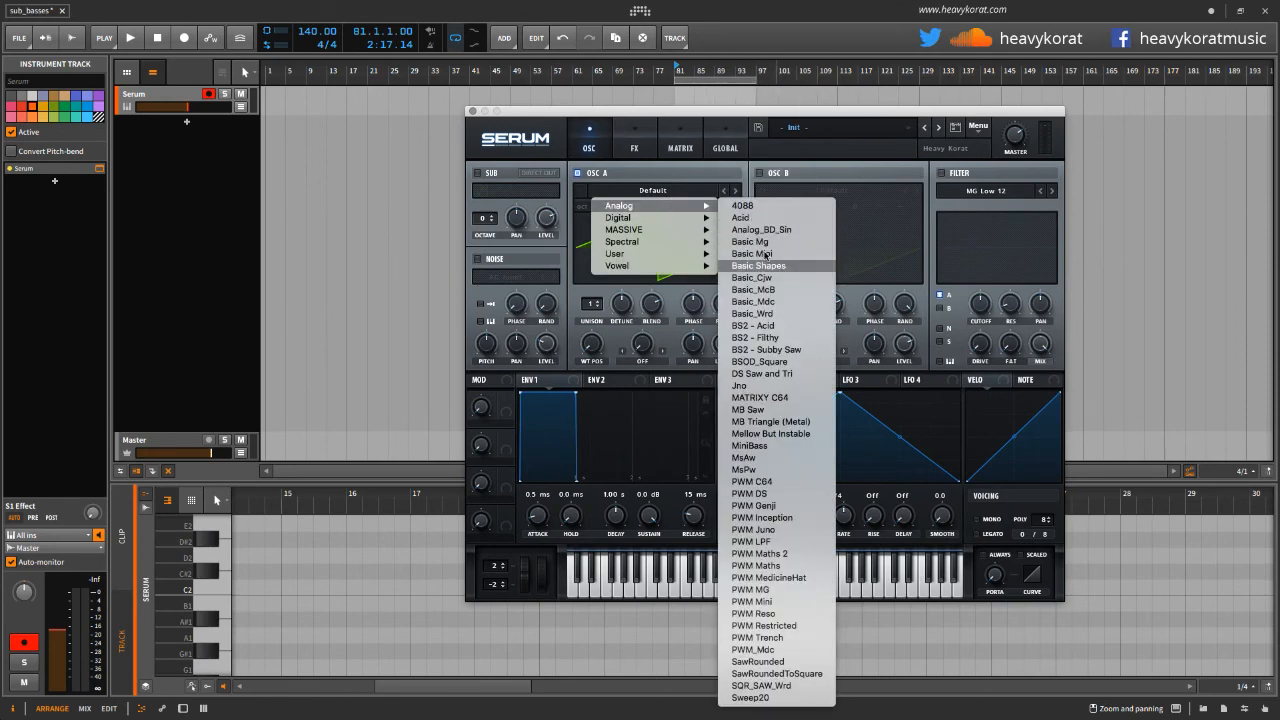
pyautogui.click(766, 262)
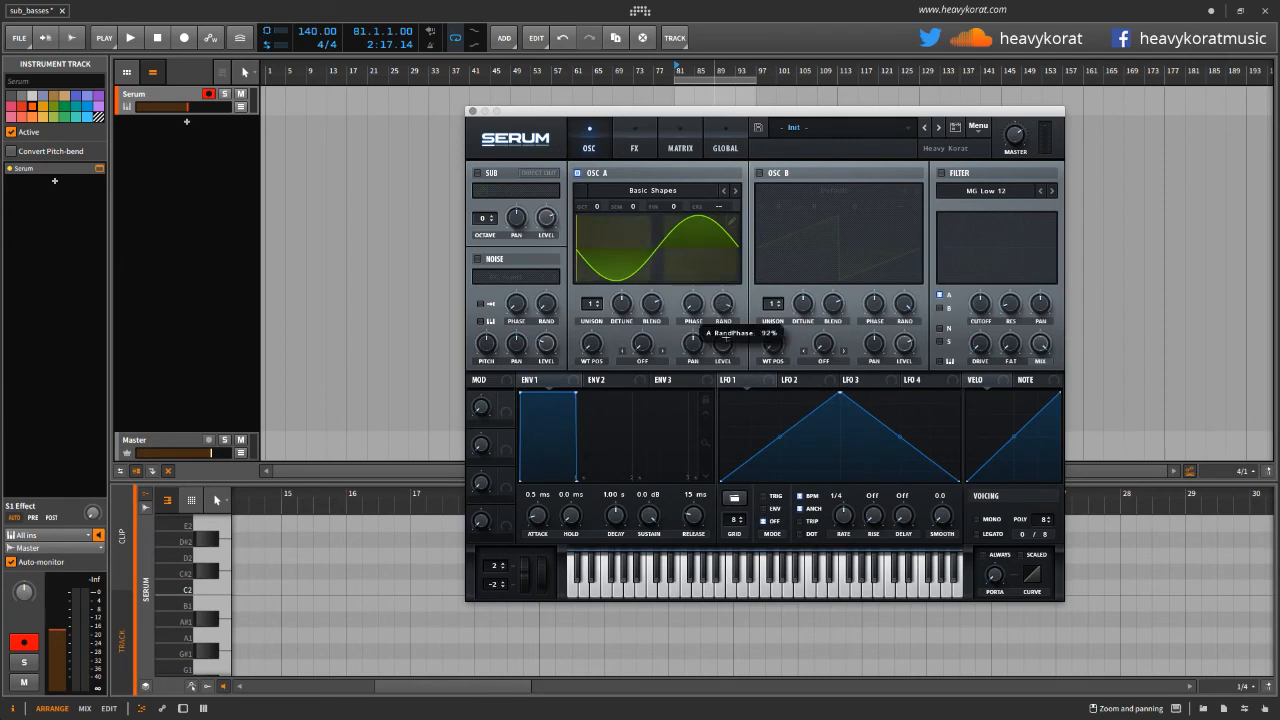
# Switch Serum's voicing to Mono and set oscillator A's octave to -1
pyautogui.click(992, 519)
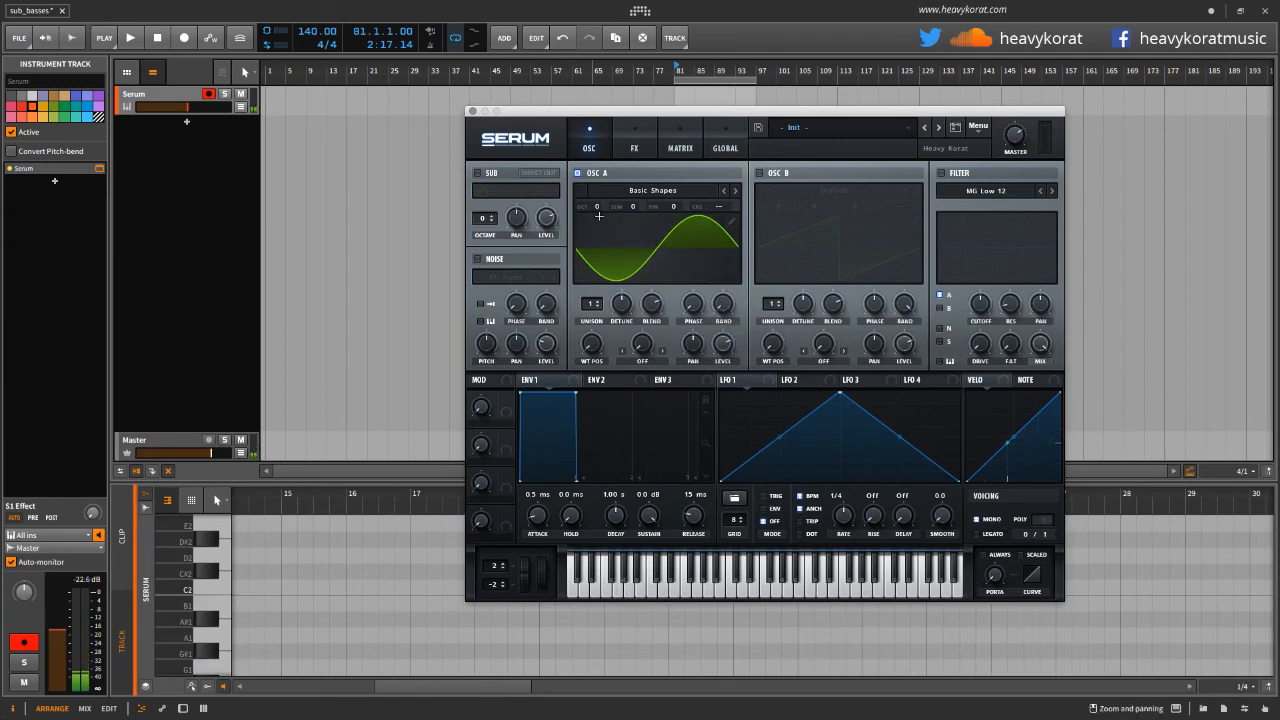
pyautogui.moveTo(596, 207)
pyautogui.mouseDown()
pyautogui.moveTo(594, 222)
pyautogui.moveTo(595, 200)
pyautogui.mouseUp()
pyautogui.press('a')
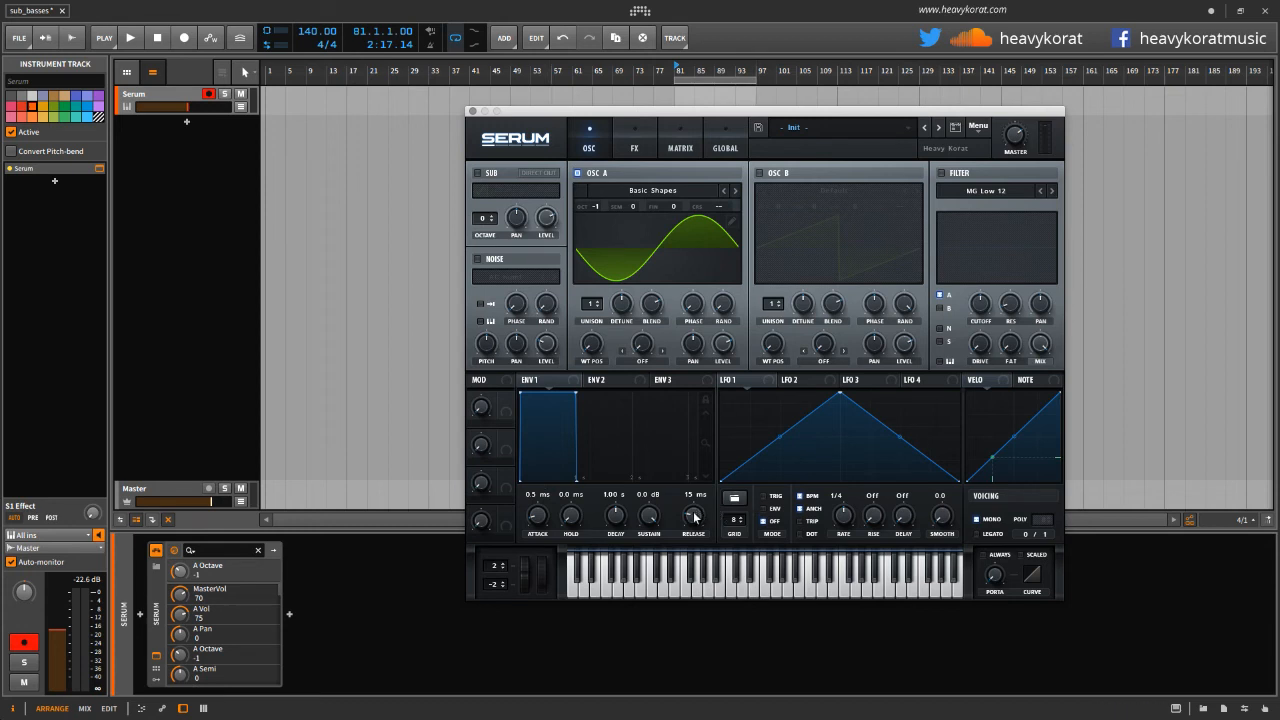
# Try a 213 ms attack and a 332 ms release on envelope 1 while playing notes
pyautogui.moveTo(538, 515); pyautogui.dragTo(557, 493)
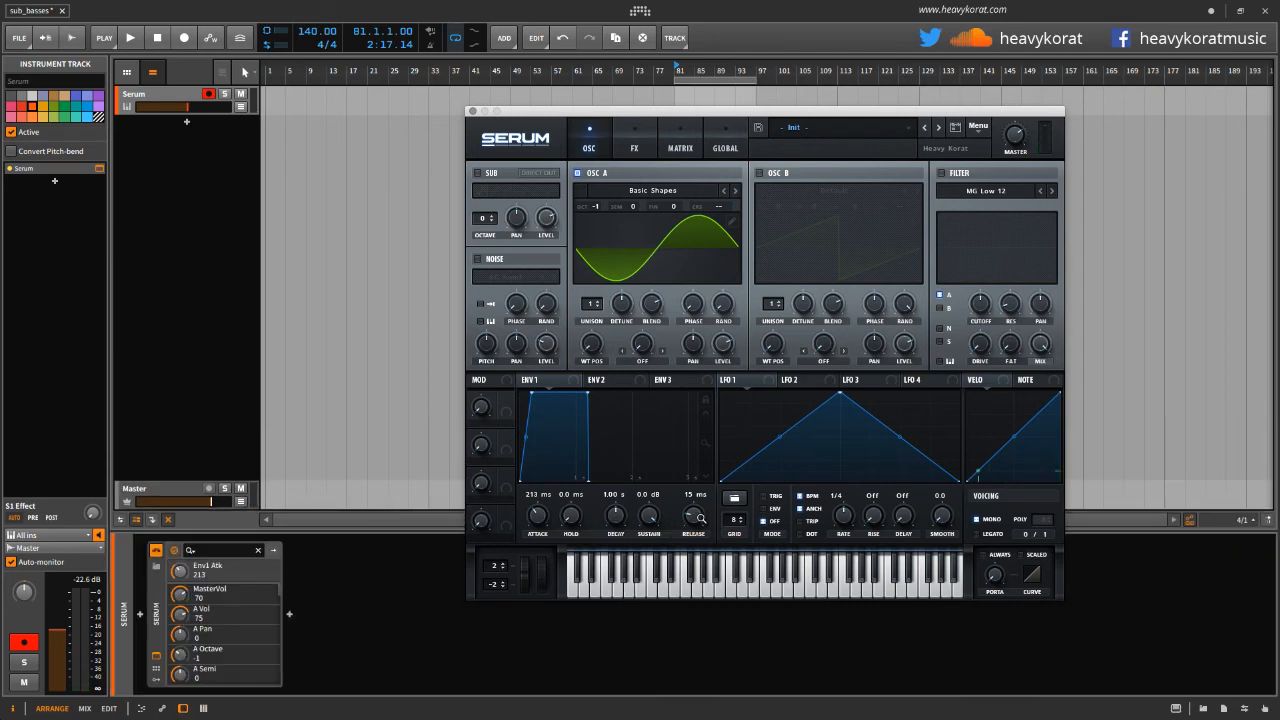
pyautogui.moveTo(697, 515); pyautogui.dragTo(706, 497)
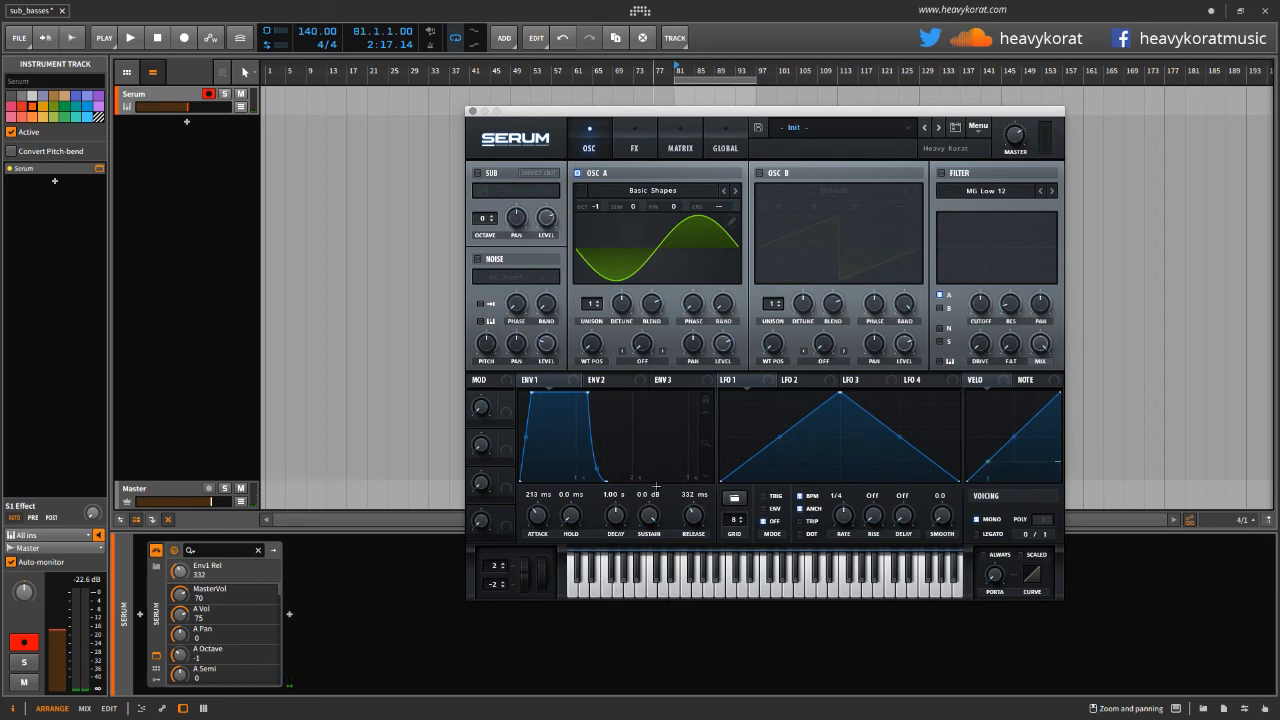
pyautogui.press('m')
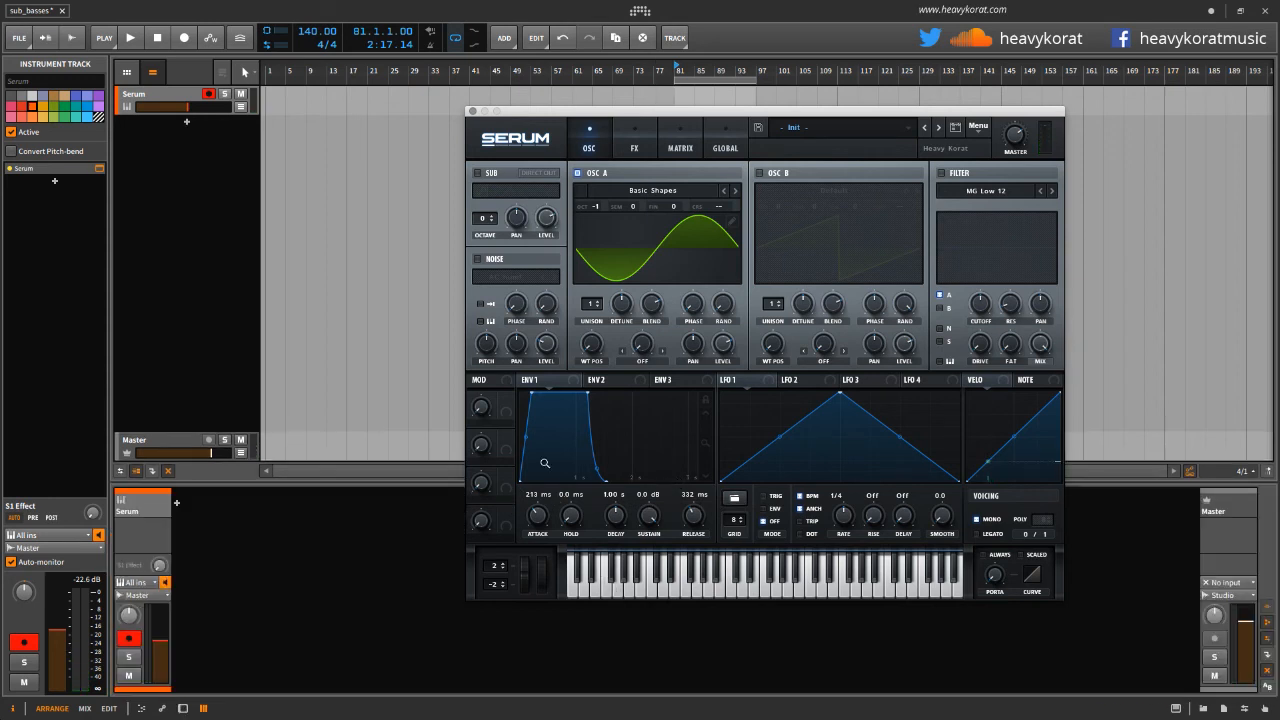
# Set both the attack and the release of envelope 1 to 50 ms and play the sub
pyautogui.click(538, 527)
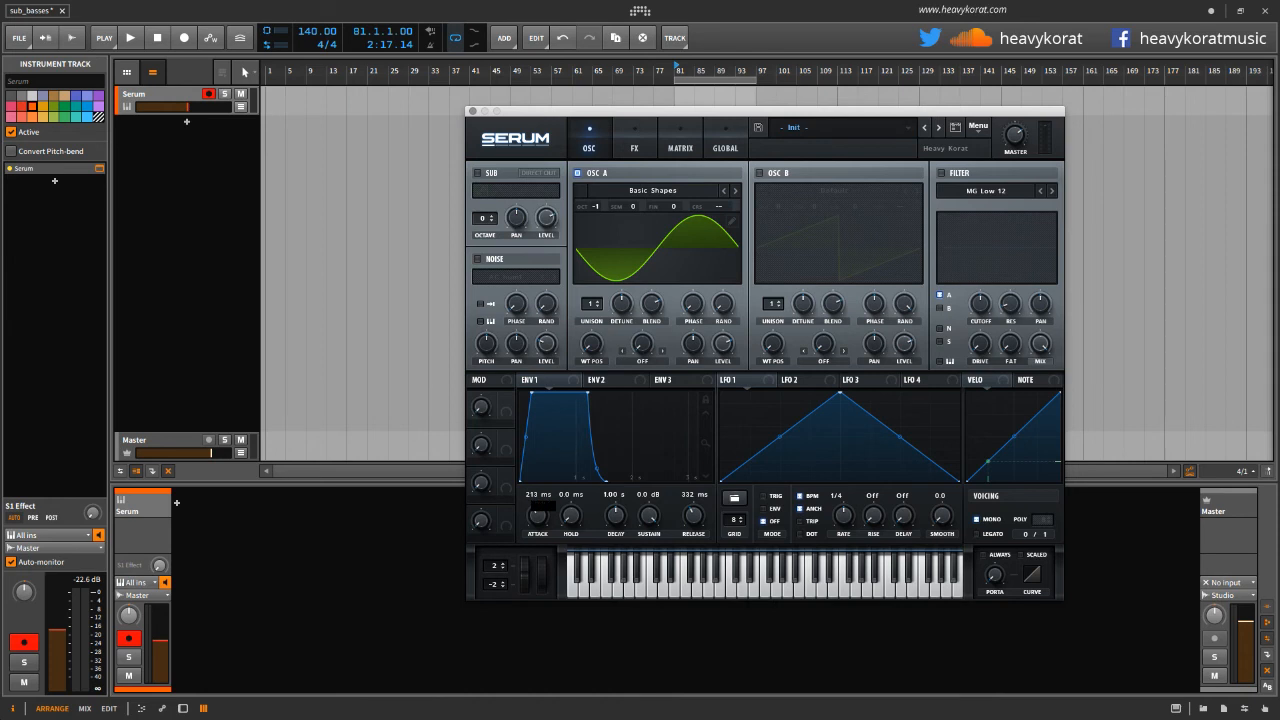
pyautogui.press('Return')
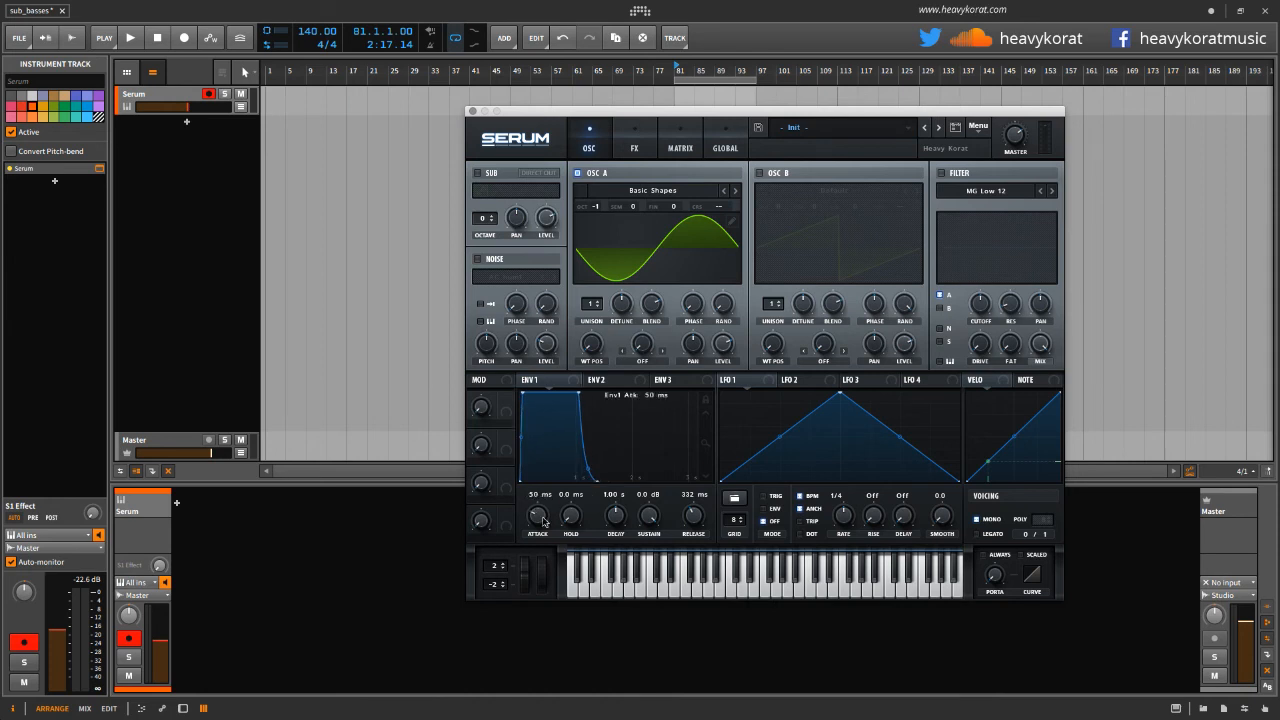
pyautogui.write('50')
pyautogui.press('Return')
pyautogui.press('e')
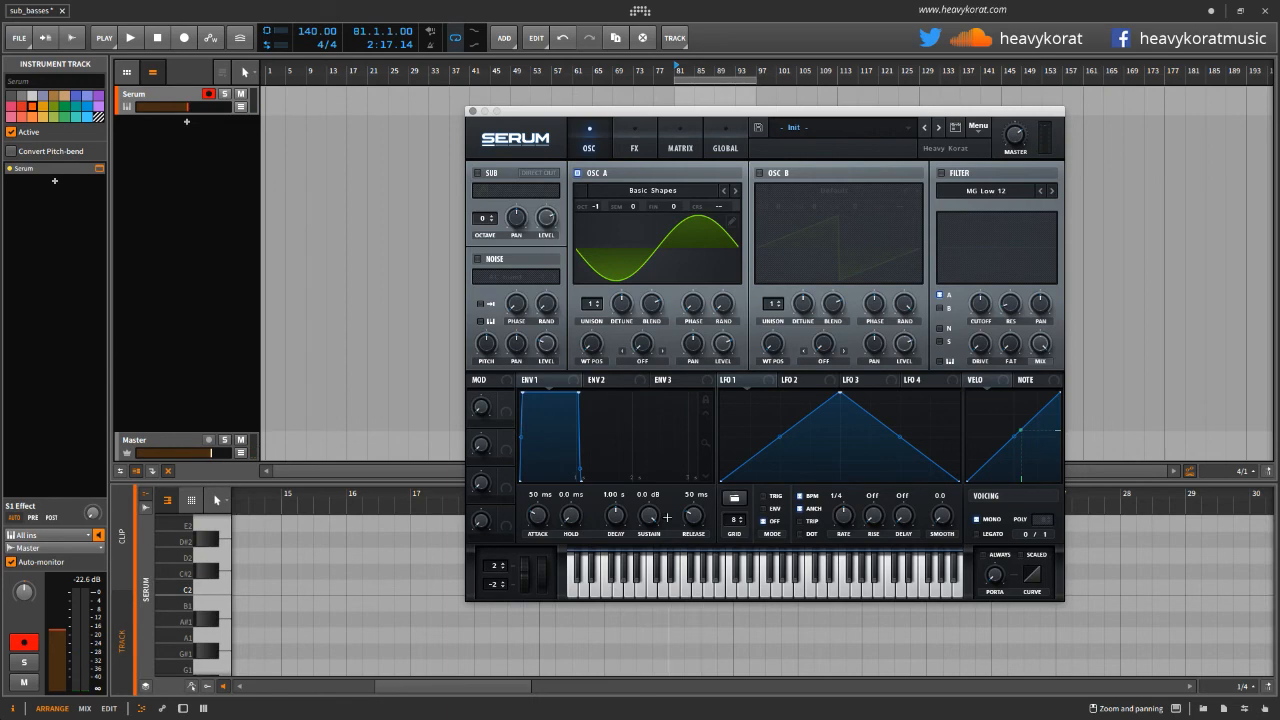
# Show the new track's device chain and delete the Serum device from it
pyautogui.moveTo(560, 111); pyautogui.dragTo(583, 83)
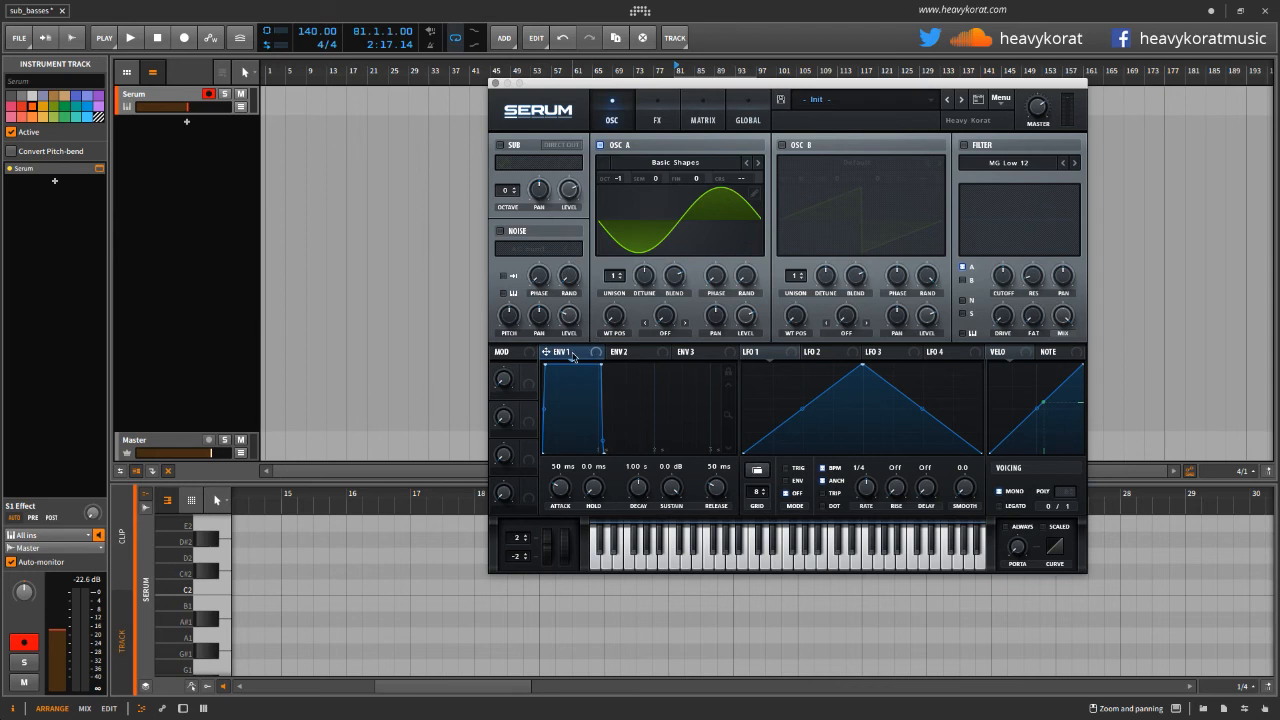
pyautogui.doubleClick(124, 98)
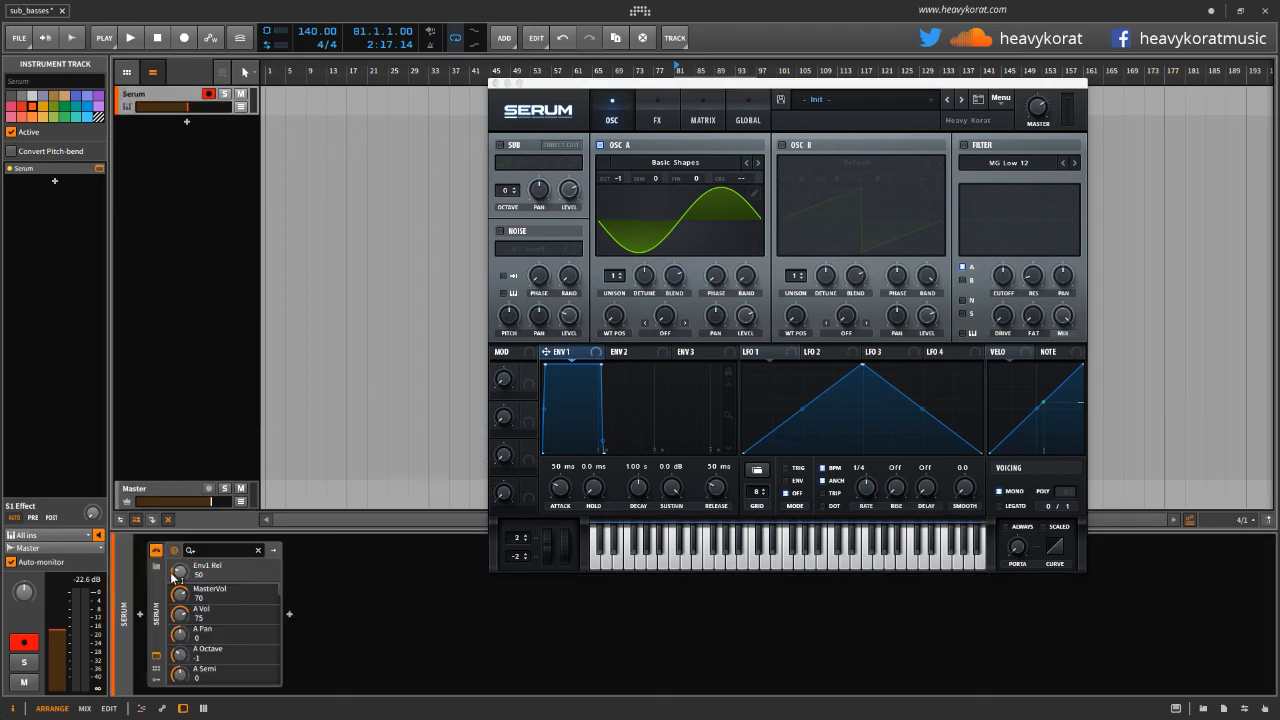
pyautogui.click(156, 597)
pyautogui.press('Delete')
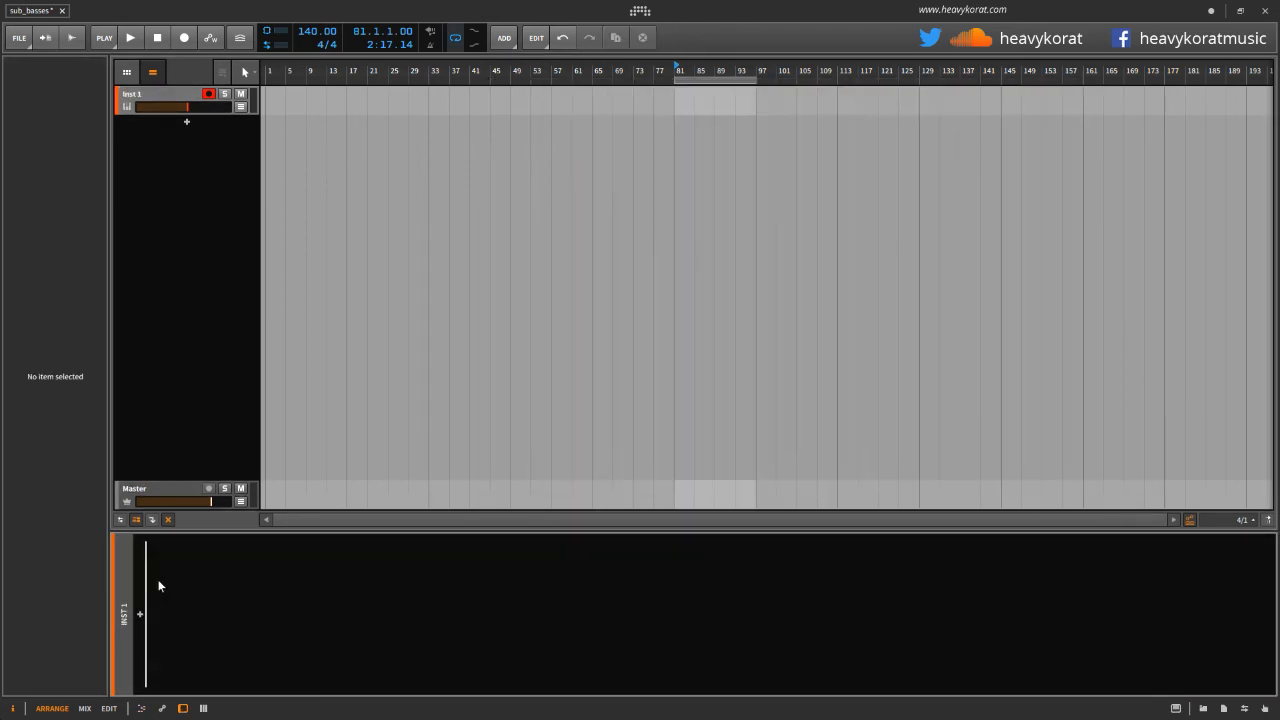
# Delete the empty Inst 1 track and create a new instrument track hosting Serum
pyautogui.click(124, 110)
pyautogui.press('Delete')
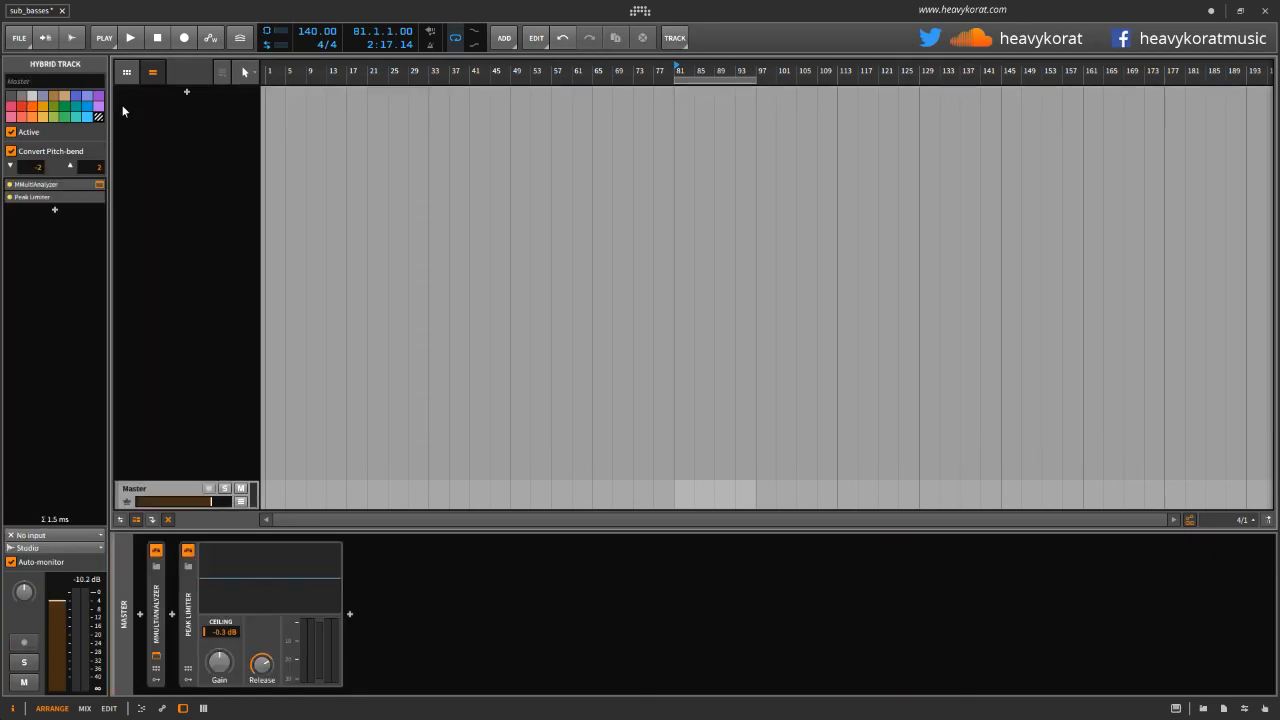
pyautogui.click(188, 91)
pyautogui.write('ser')
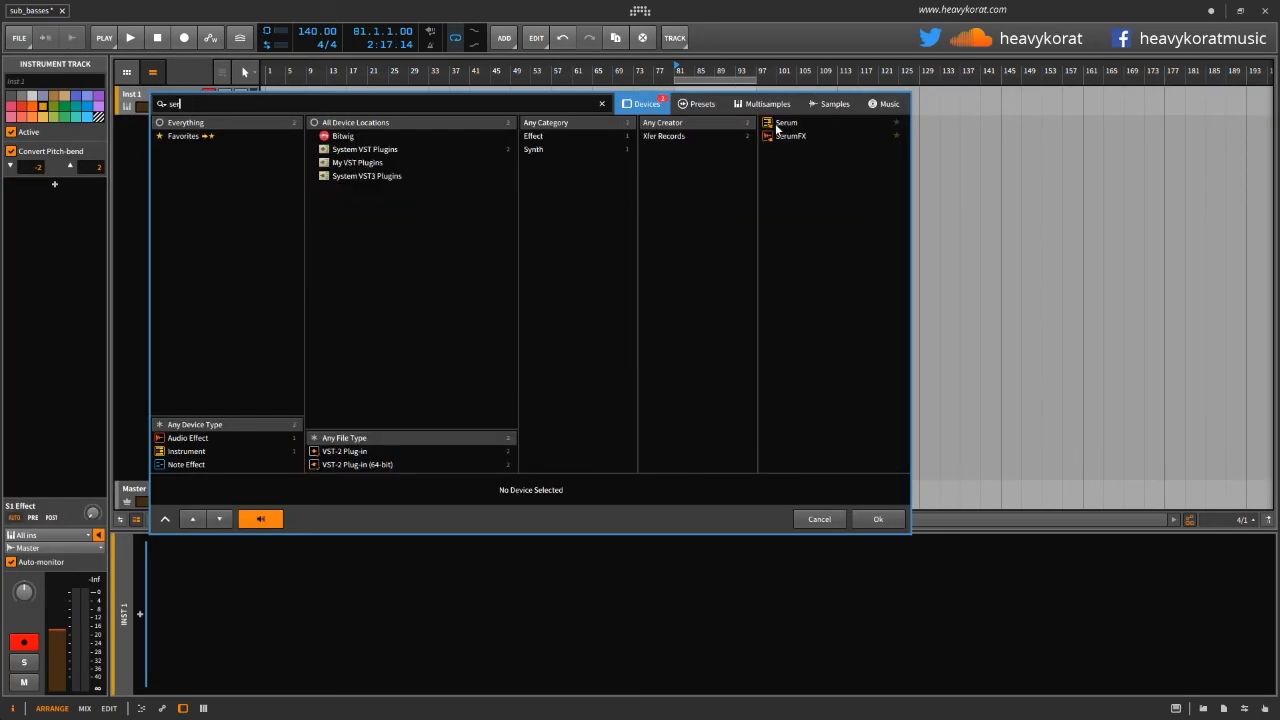
pyautogui.doubleClick(777, 127)
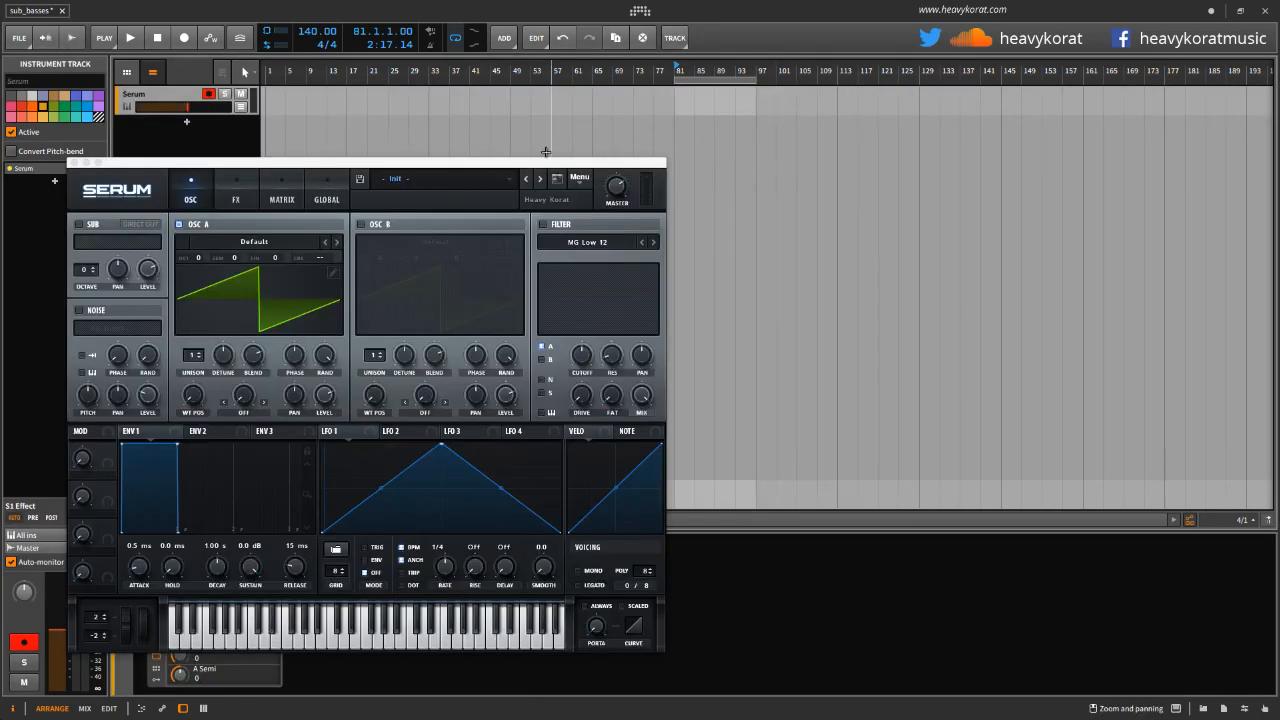
pyautogui.moveTo(544, 167); pyautogui.dragTo(968, 174)
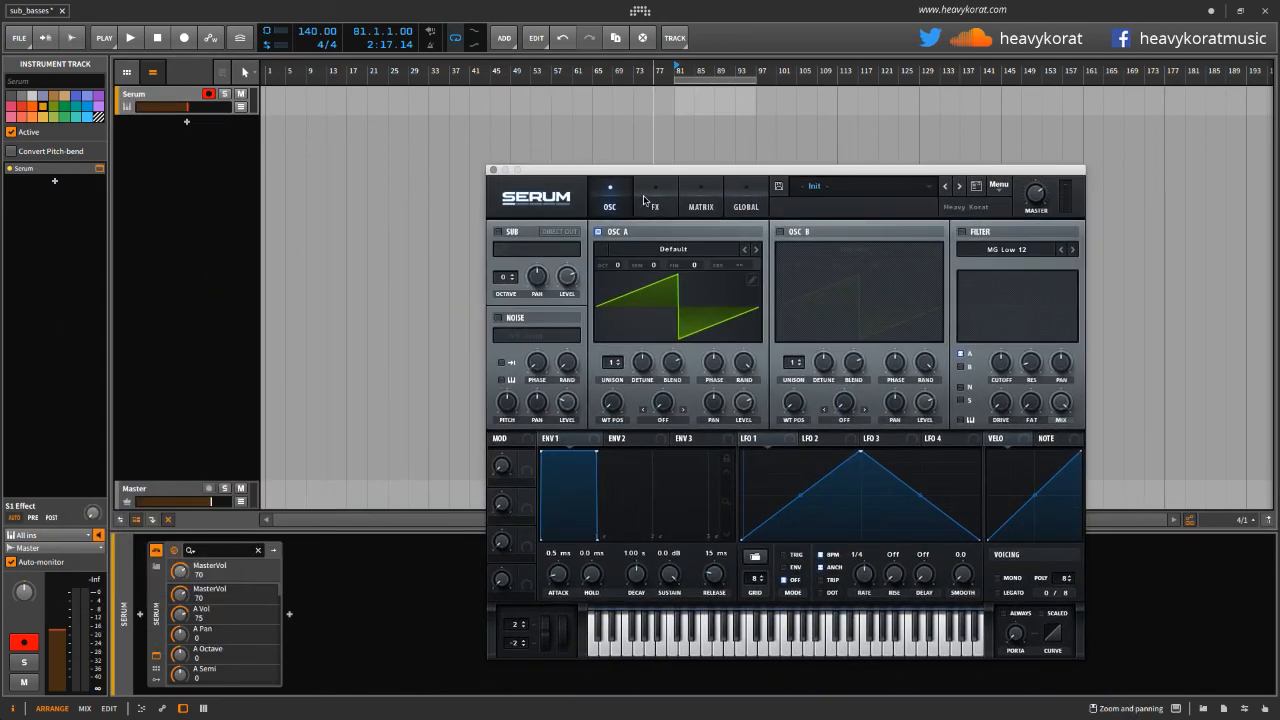
pyautogui.click(754, 280)
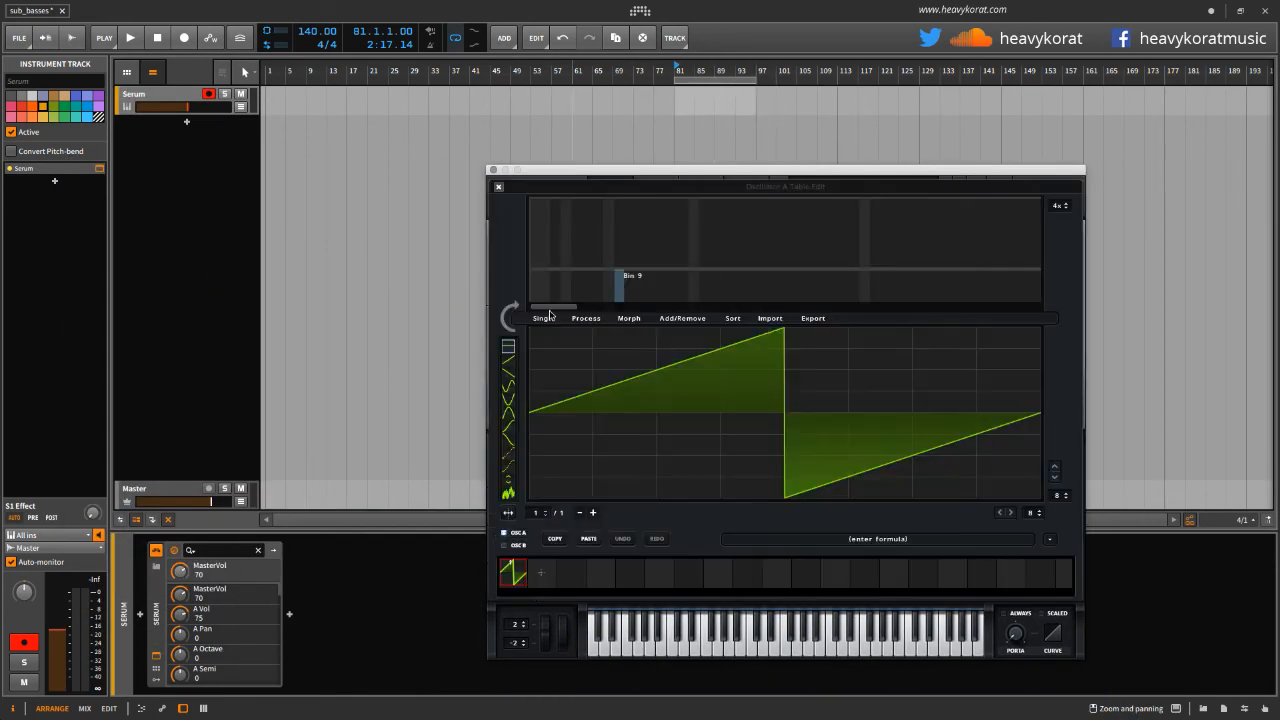
pyautogui.click(510, 316)
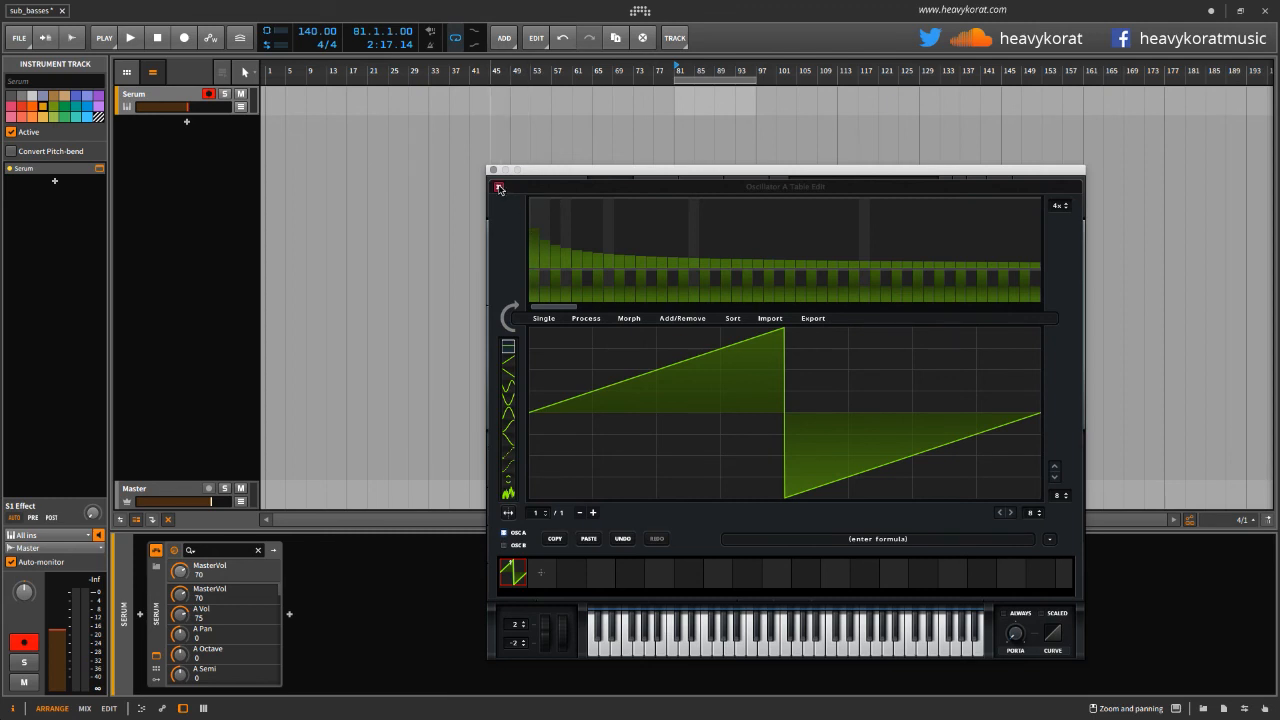
pyautogui.click(498, 186)
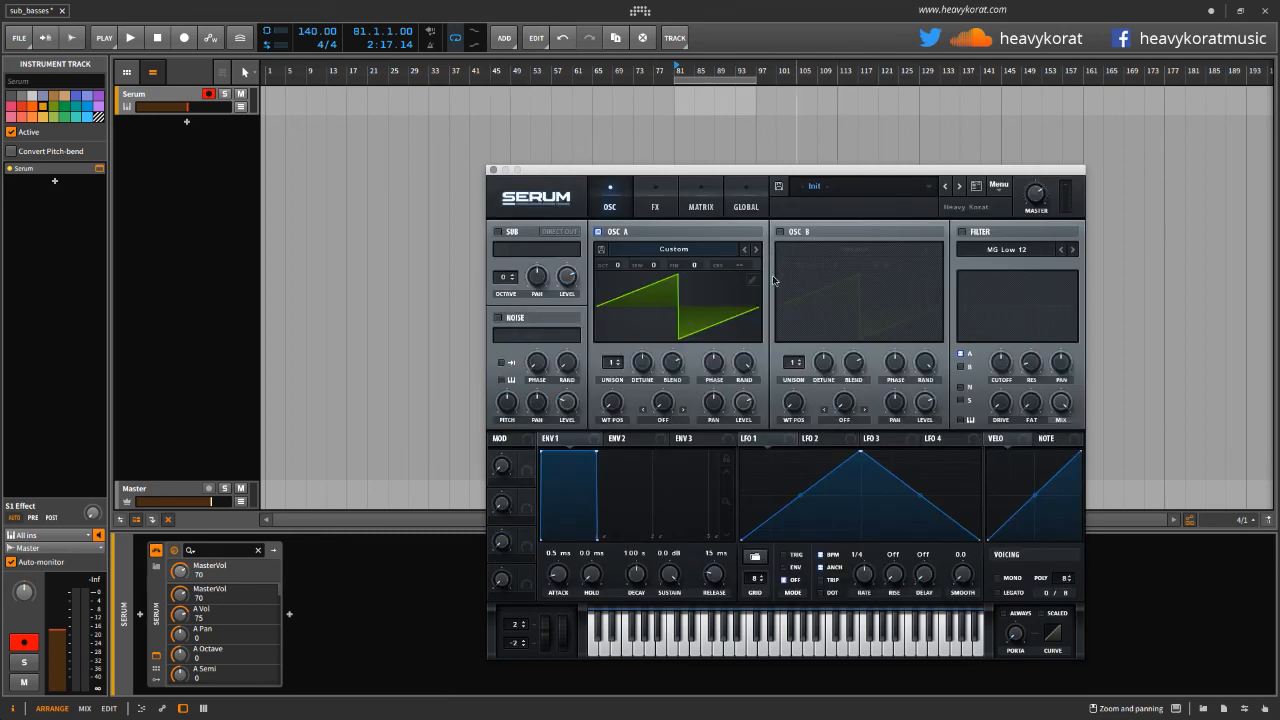
pyautogui.click(690, 250)
pyautogui.moveTo(702, 266)
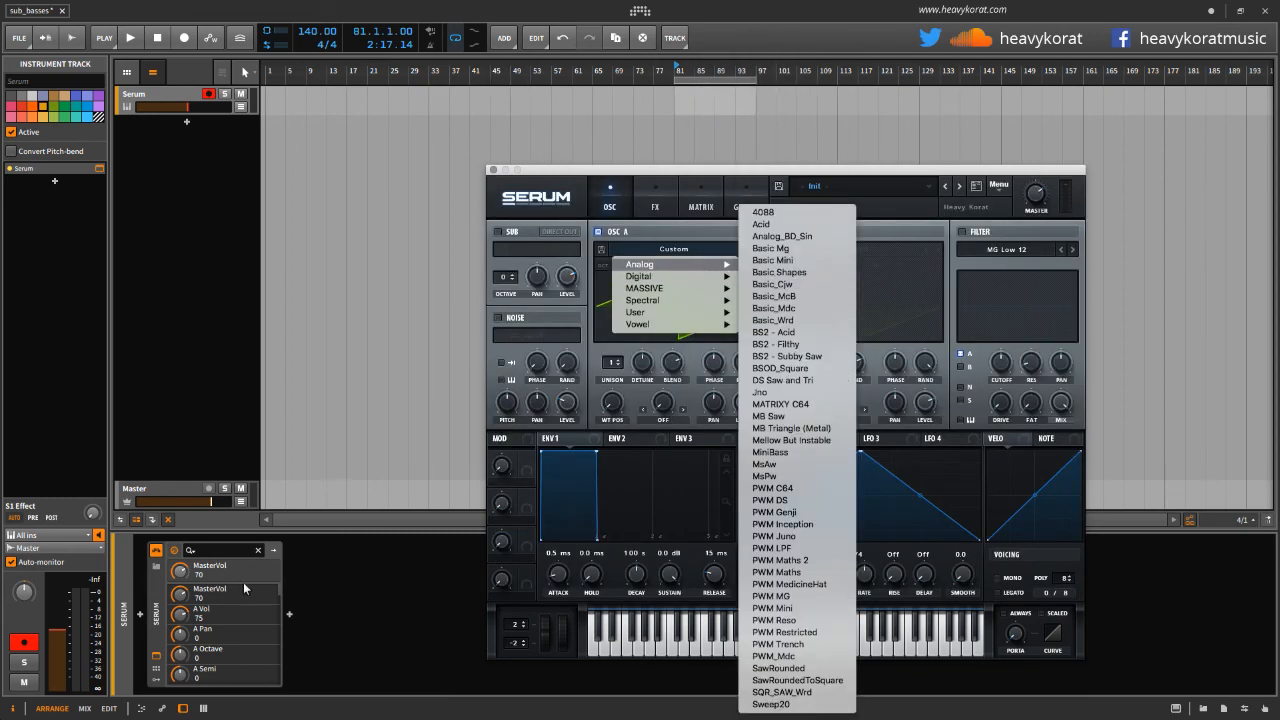
# Load the BA MASTER PITCHED SUB preset in place of the initial Serum patch and show the device's Perform controls and modulators
pyautogui.click(156, 566)
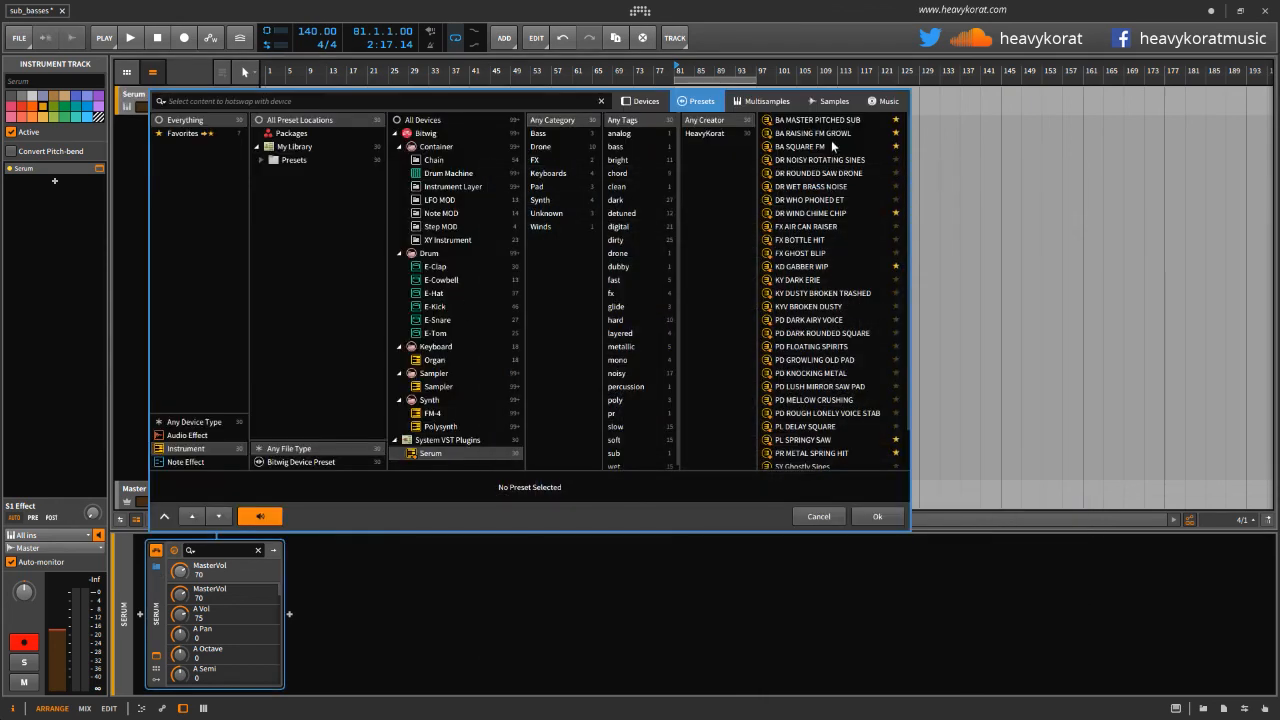
pyautogui.doubleClick(838, 120)
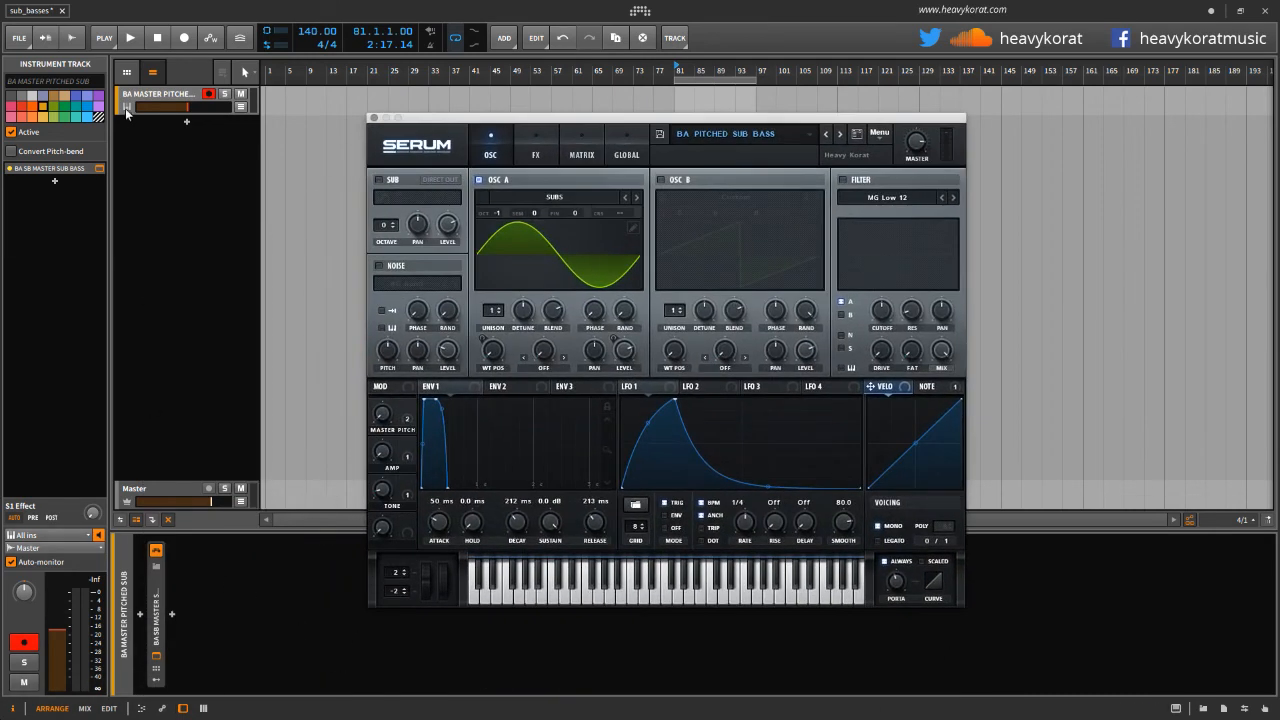
pyautogui.doubleClick(126, 107)
pyautogui.doubleClick(155, 614)
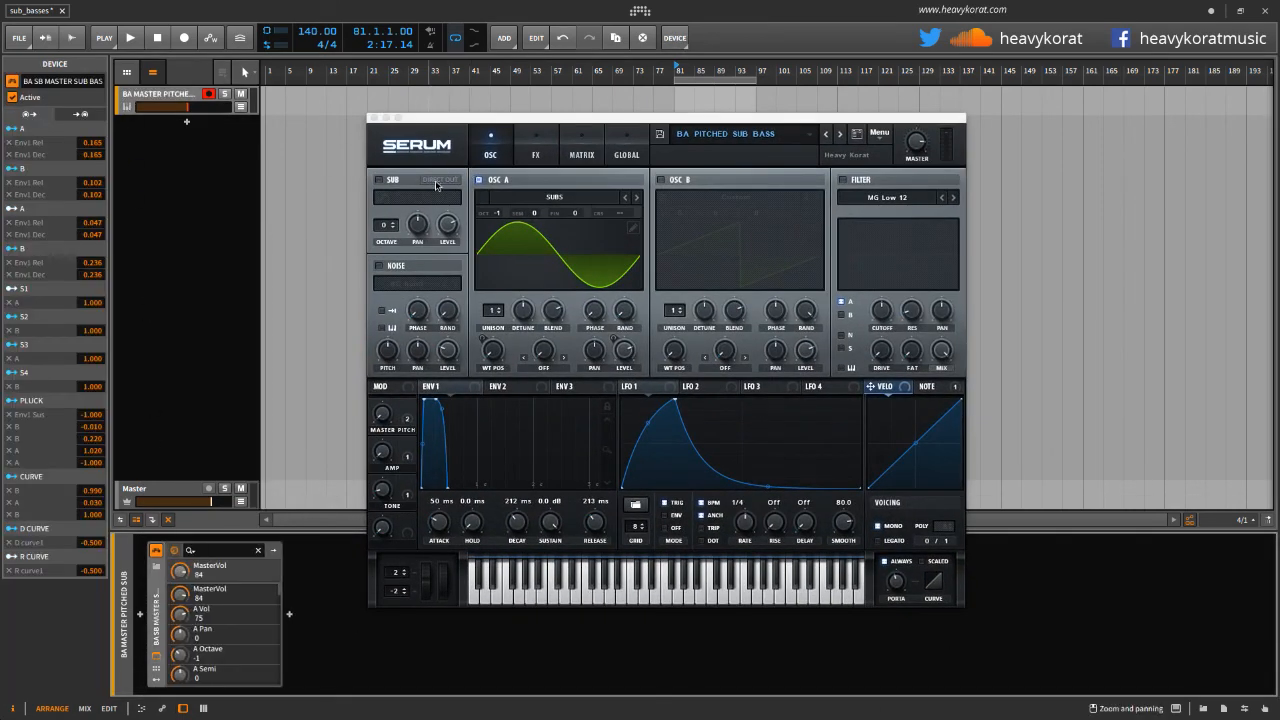
pyautogui.moveTo(514, 120); pyautogui.dragTo(574, 63)
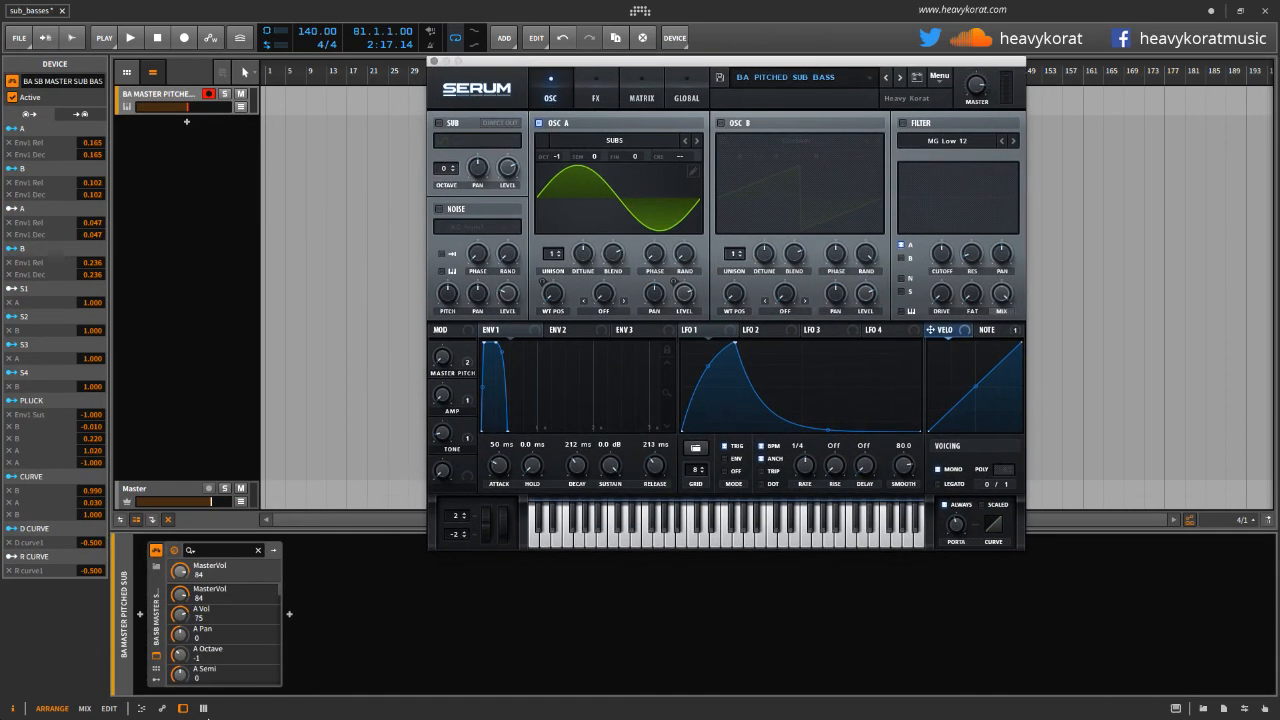
pyautogui.click(156, 678)
pyautogui.click(155, 670)
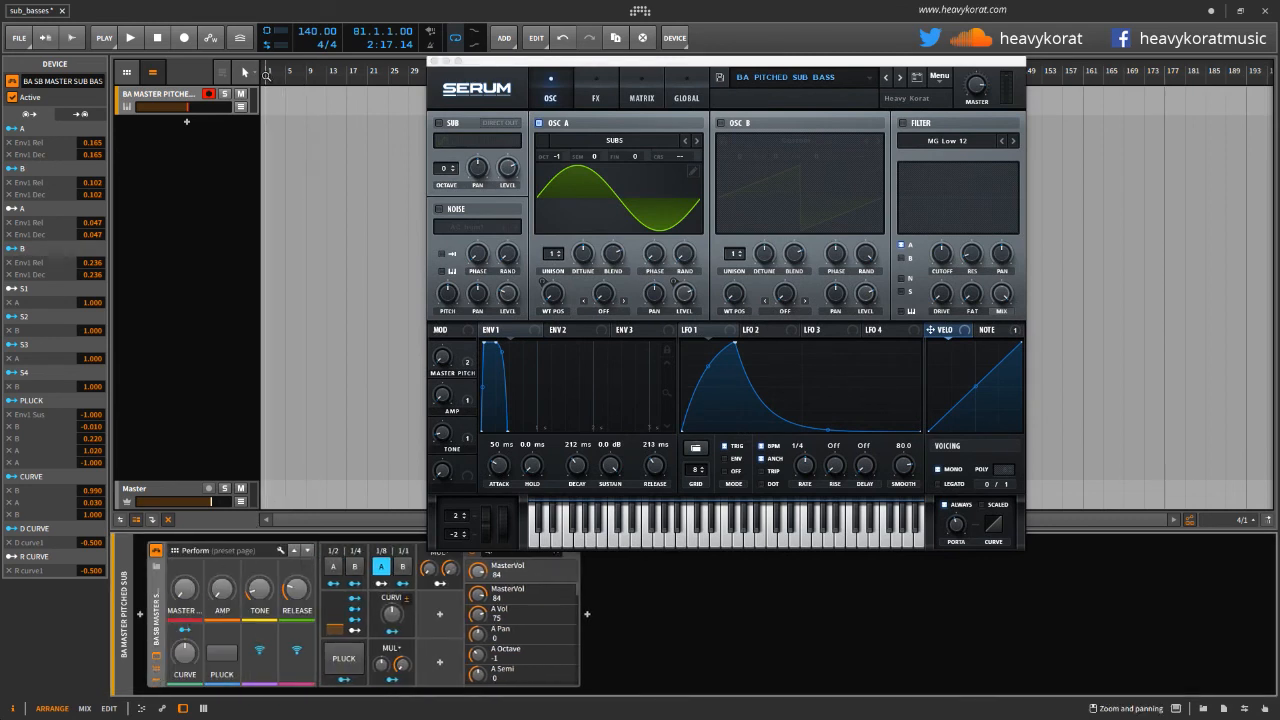
pyautogui.moveTo(267, 71); pyautogui.dragTo(280, 116)
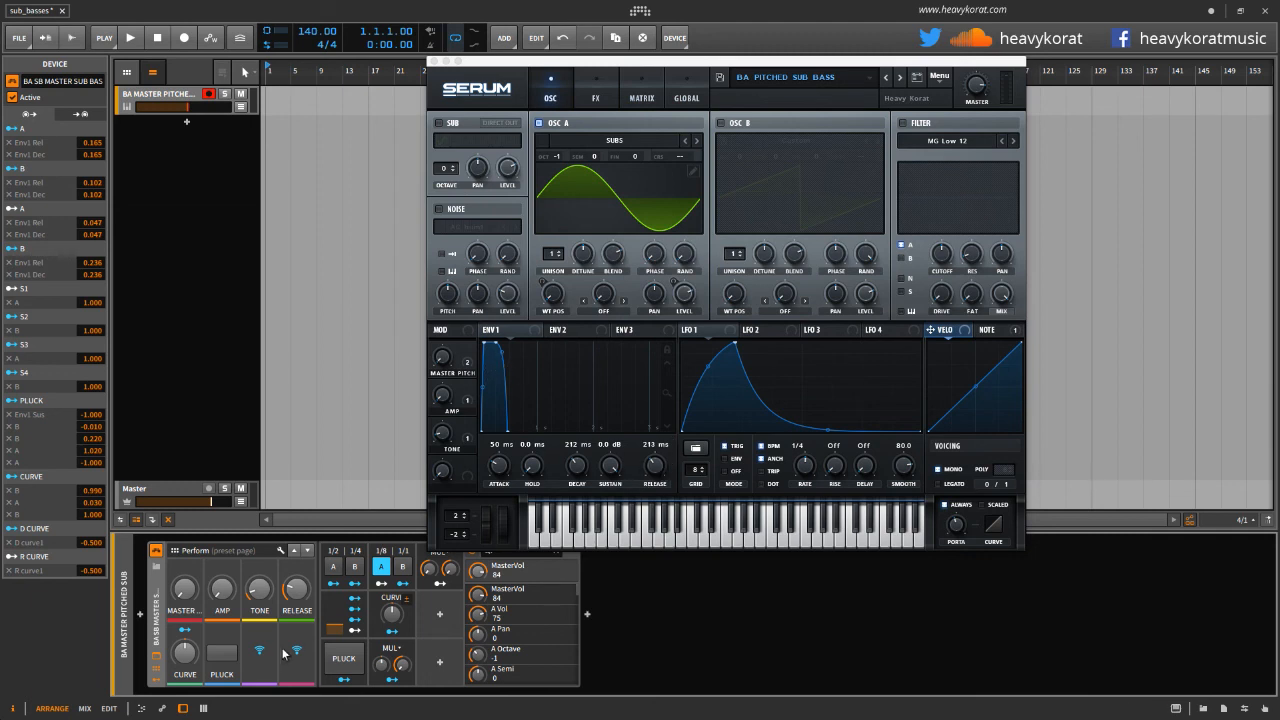
# Try the preset's RELEASE control at 200 % and at 300 % while playing notes
pyautogui.moveTo(295, 592)
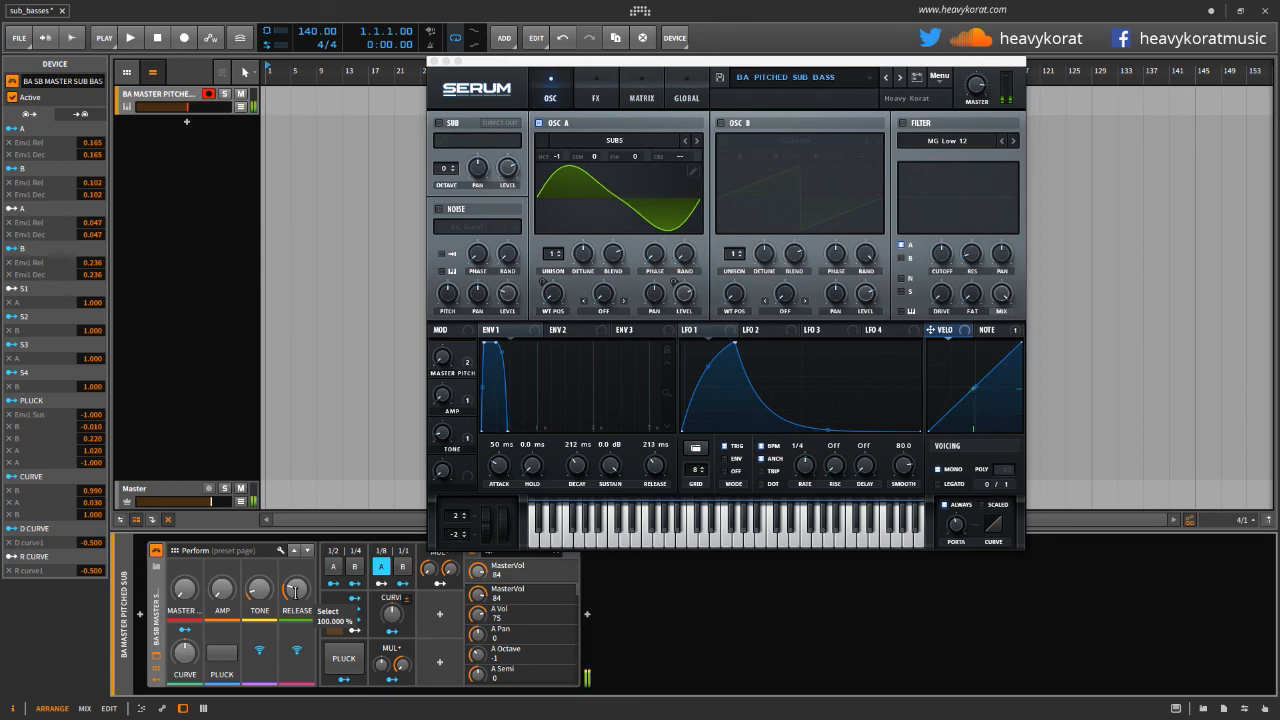
pyautogui.press('m')
pyautogui.write('d')
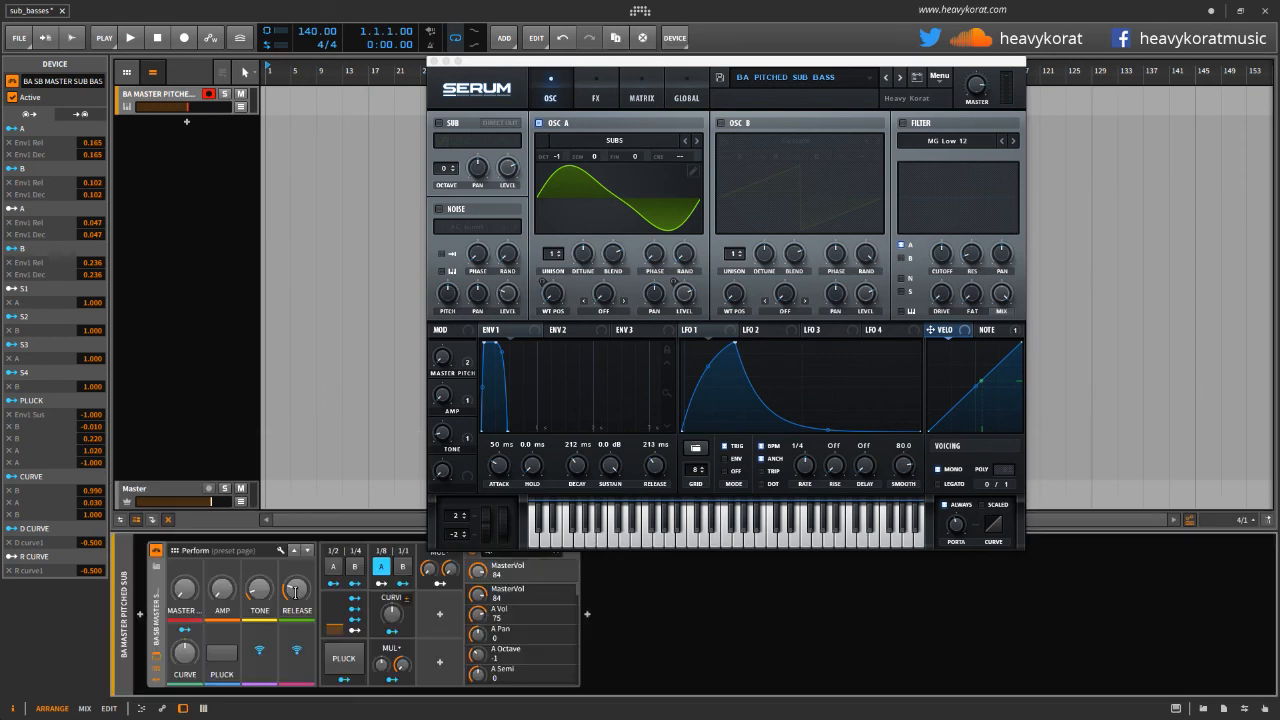
pyautogui.write('200')
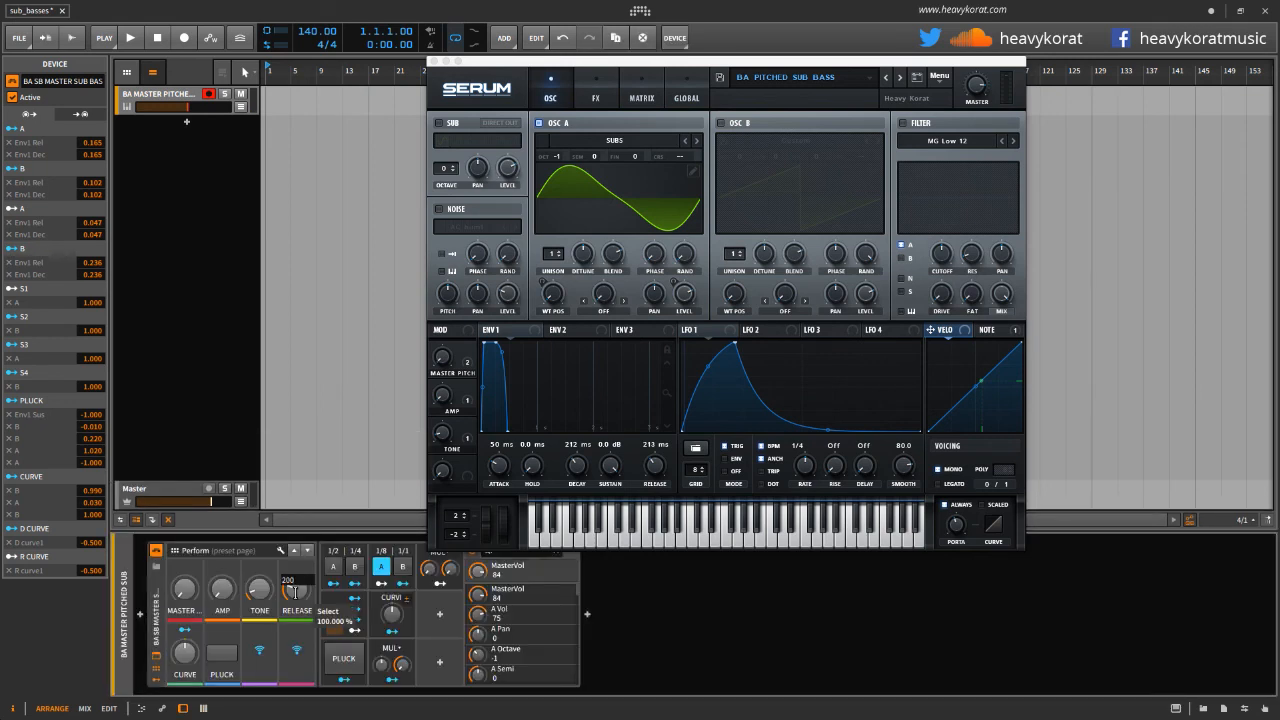
pyautogui.press('Return')
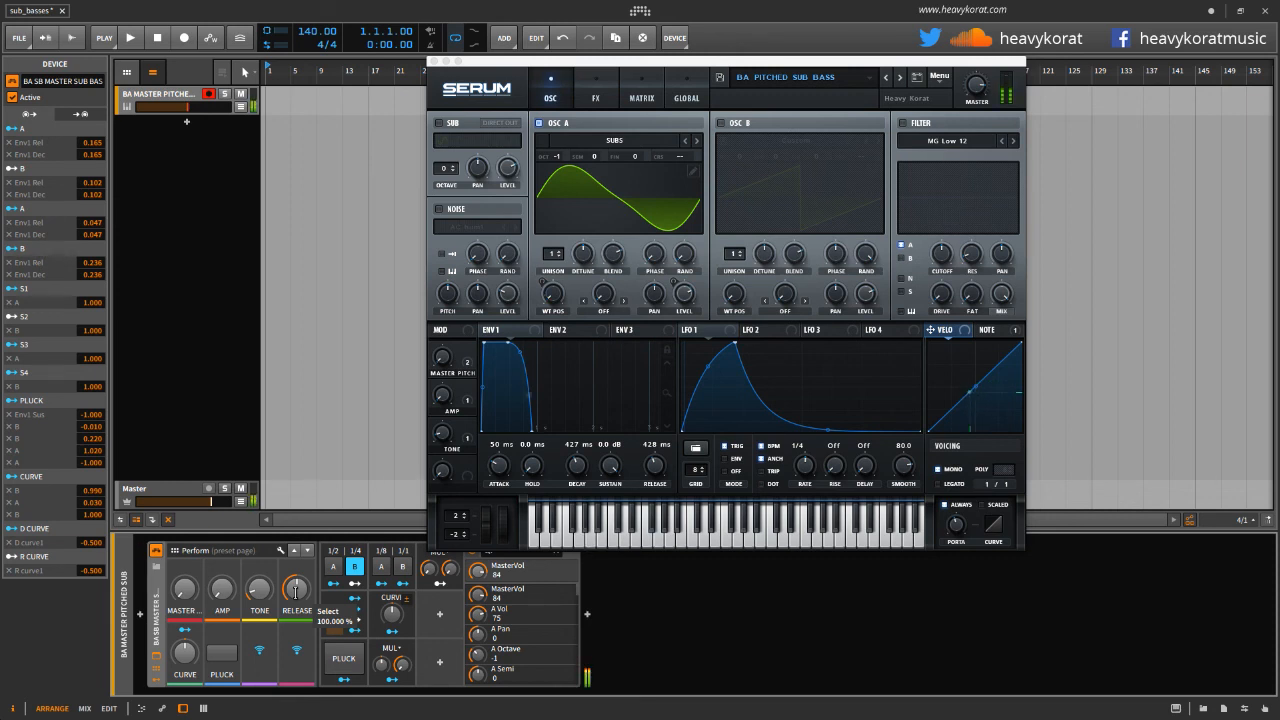
pyautogui.press('m')
pyautogui.press('d')
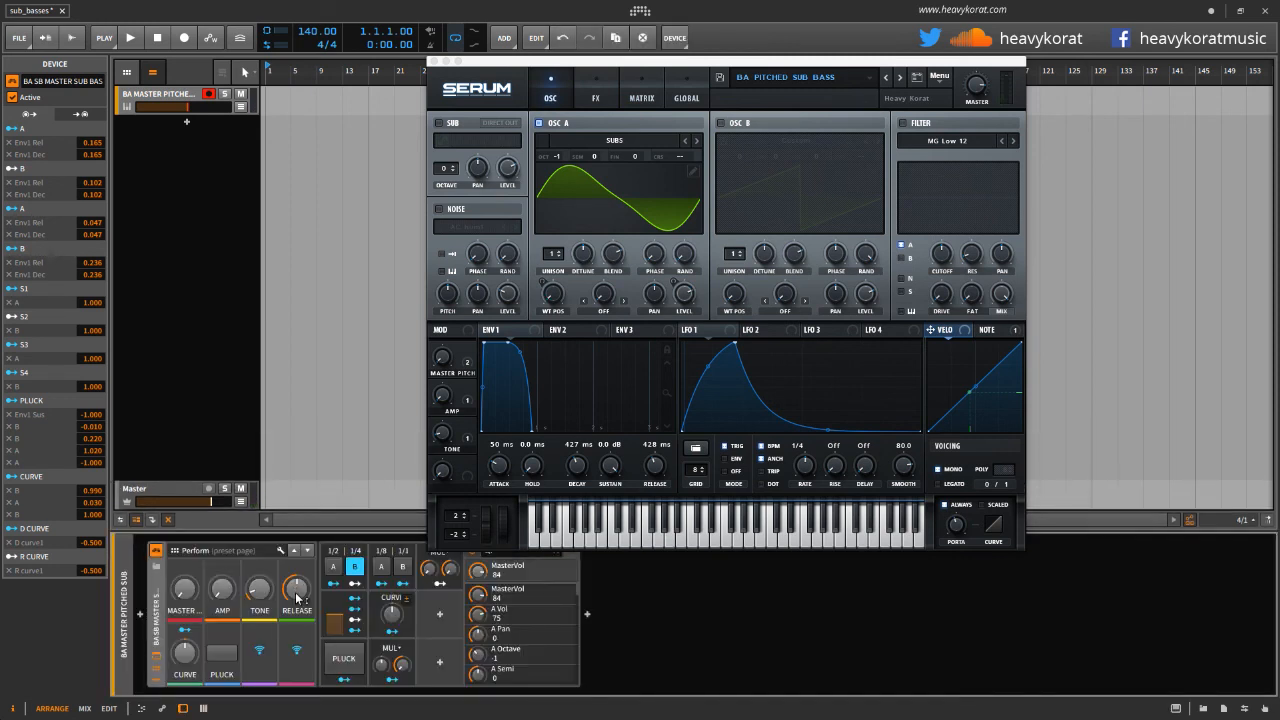
pyautogui.write('300')
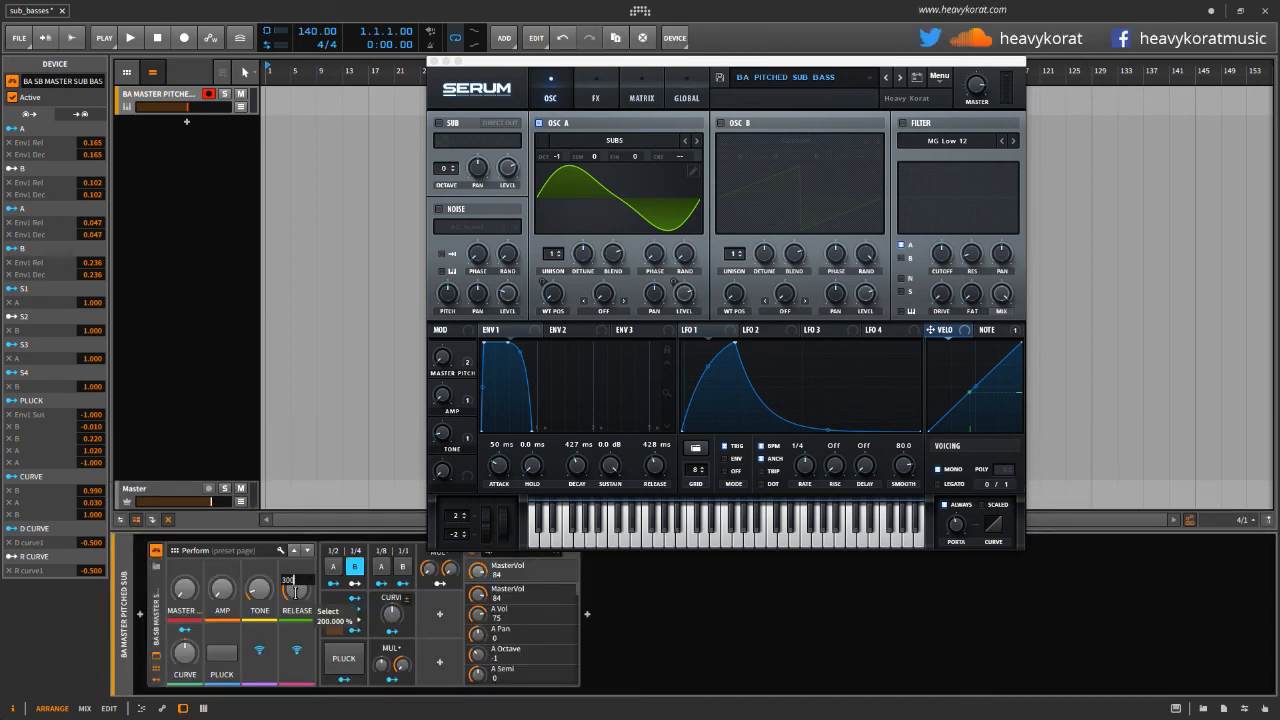
pyautogui.press('Return')
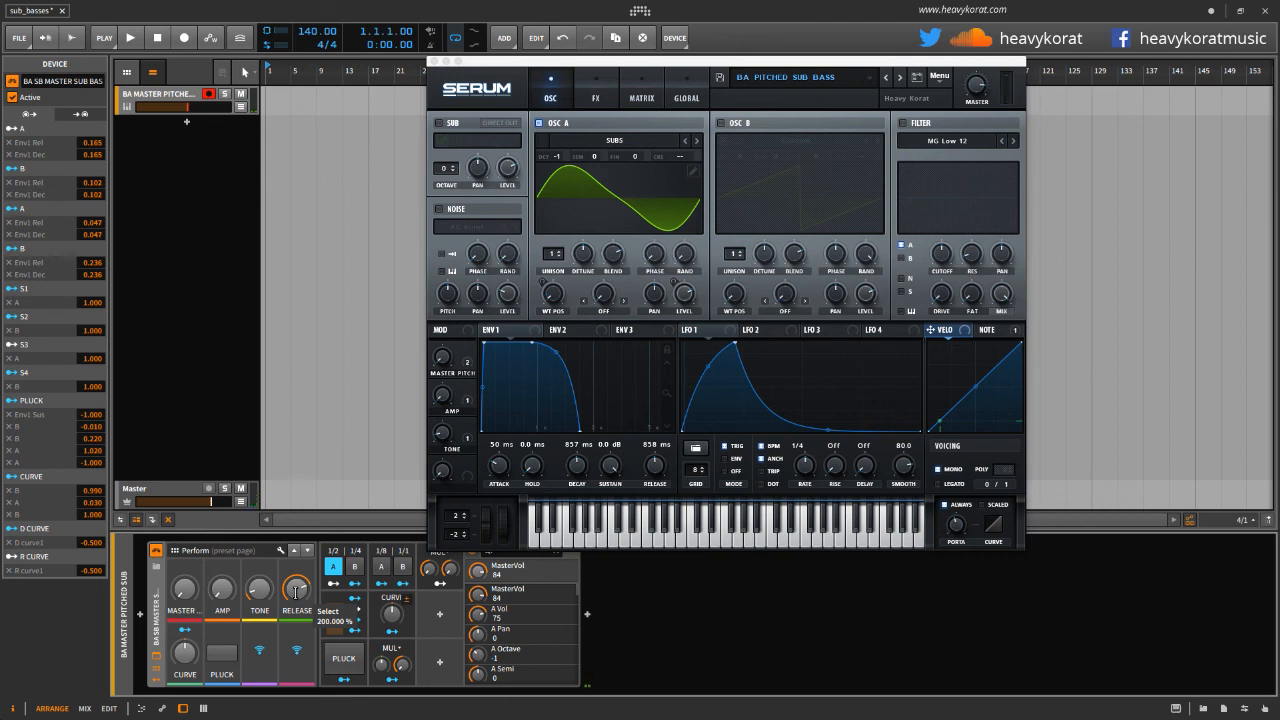
# Try the preset's CURVE control while playing notes and switch PLUCK on
pyautogui.press('m')
pyautogui.press('d')
pyautogui.moveTo(183, 653); pyautogui.dragTo(189, 694)
pyautogui.press('m')
pyautogui.press('d')
pyautogui.click(222, 654)
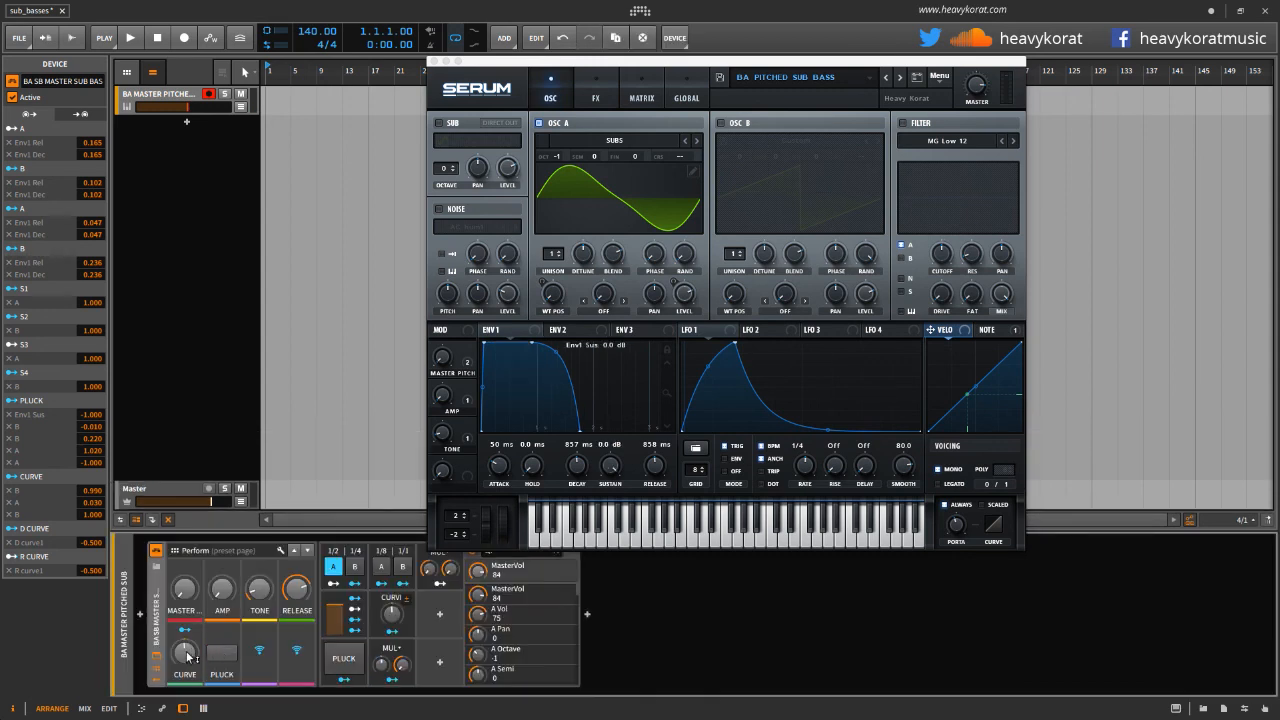
pyautogui.click(223, 657)
pyautogui.click(223, 657)
pyautogui.click(223, 657)
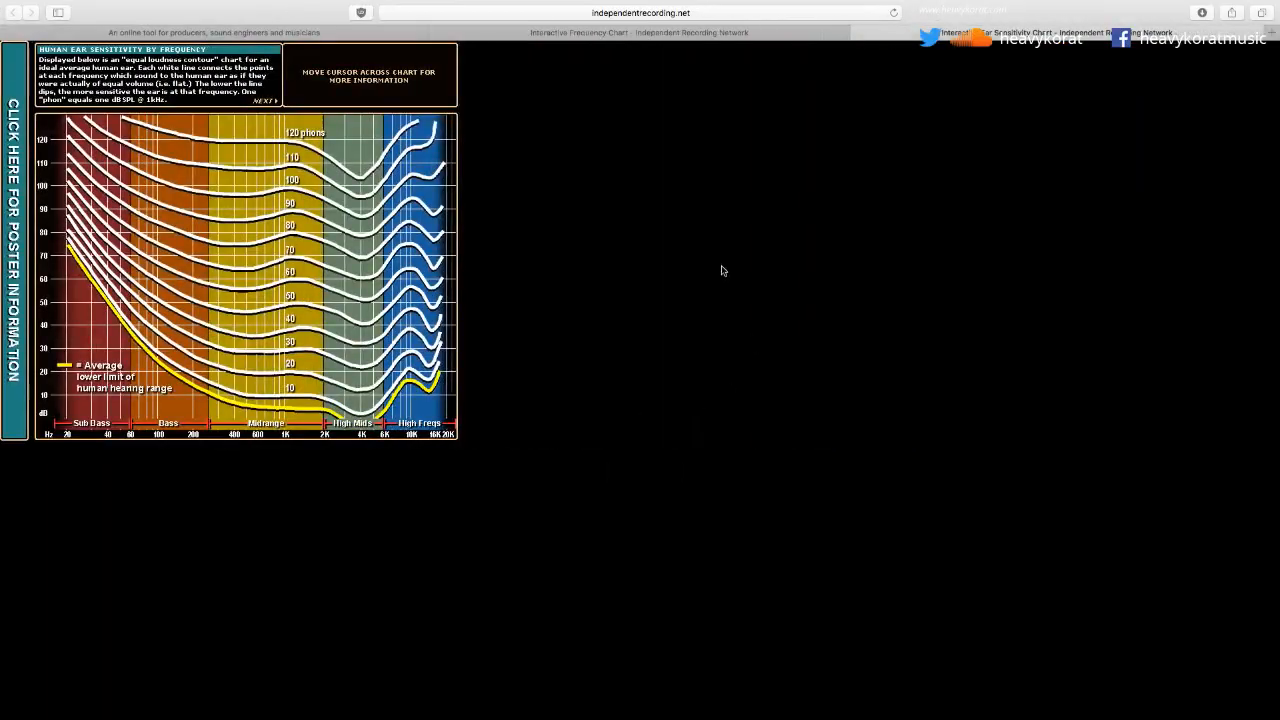
# Switch to the browser, check Music Calculator's delay time in milliseconds for 140 bpm at a 1/4 division, and return to Bitwig Studio
pyautogui.click(676, 33)
pyautogui.click(335, 34)
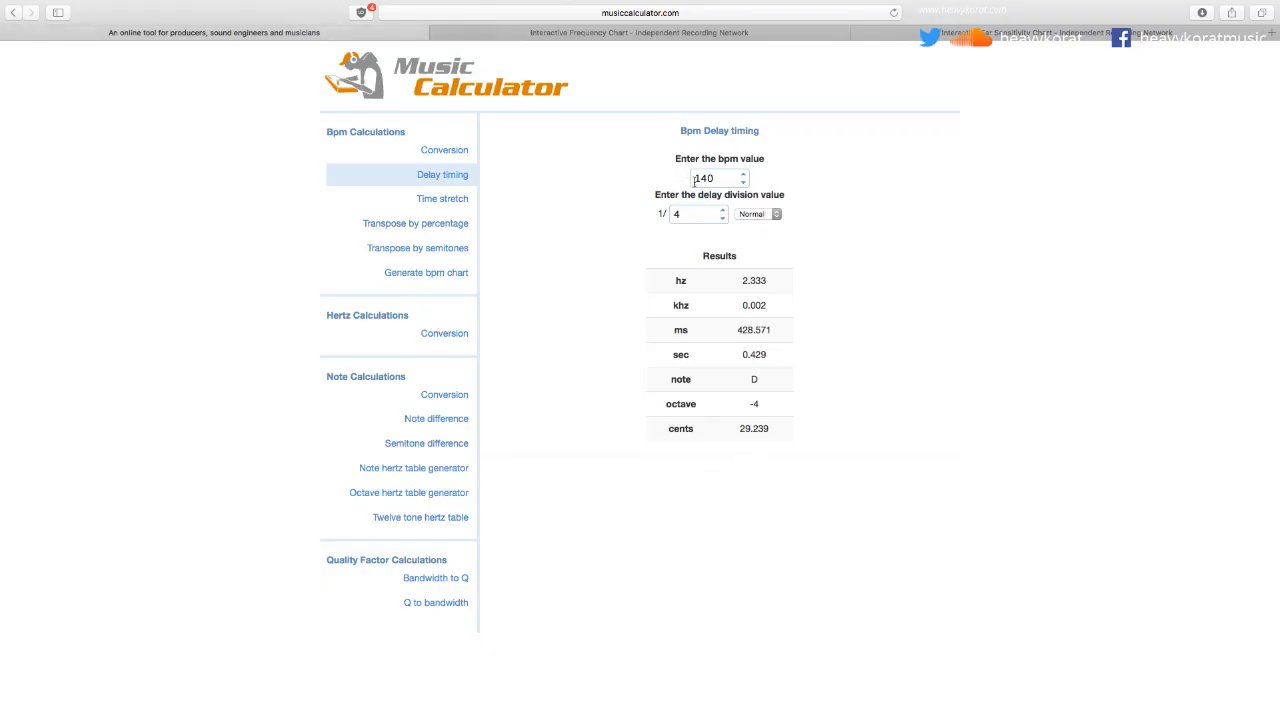
pyautogui.click(700, 13)
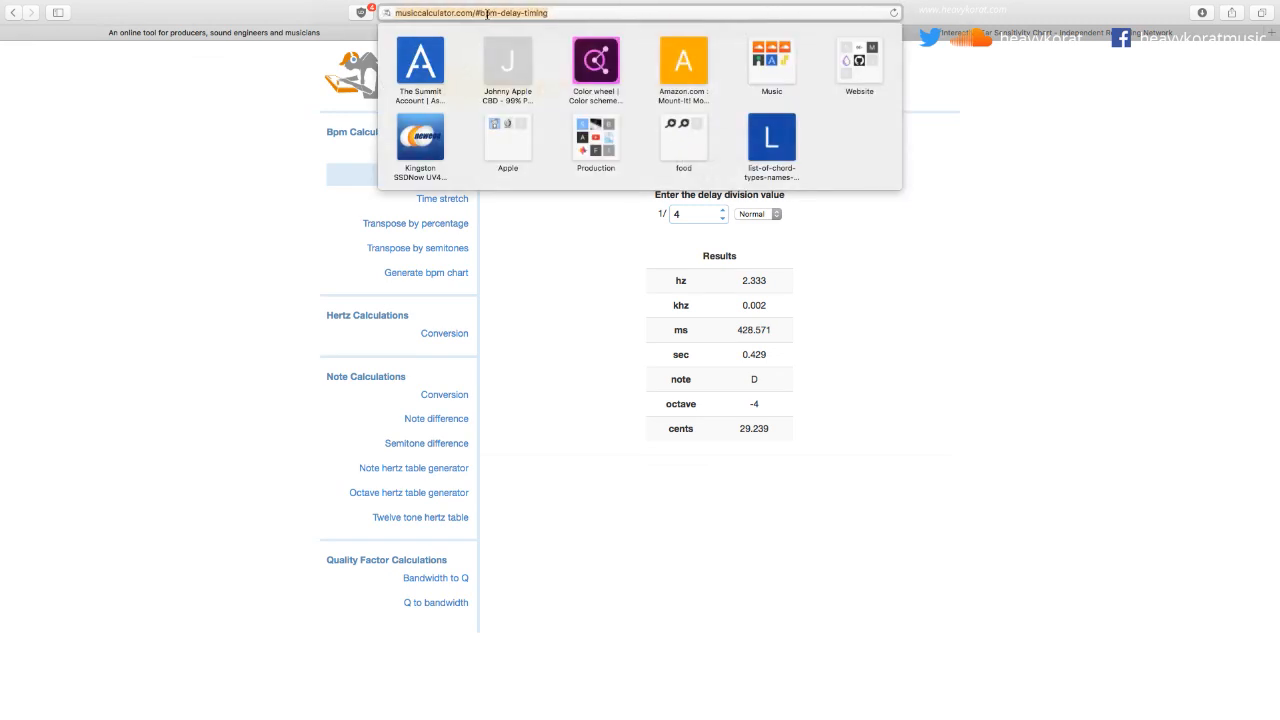
pyautogui.click(549, 283)
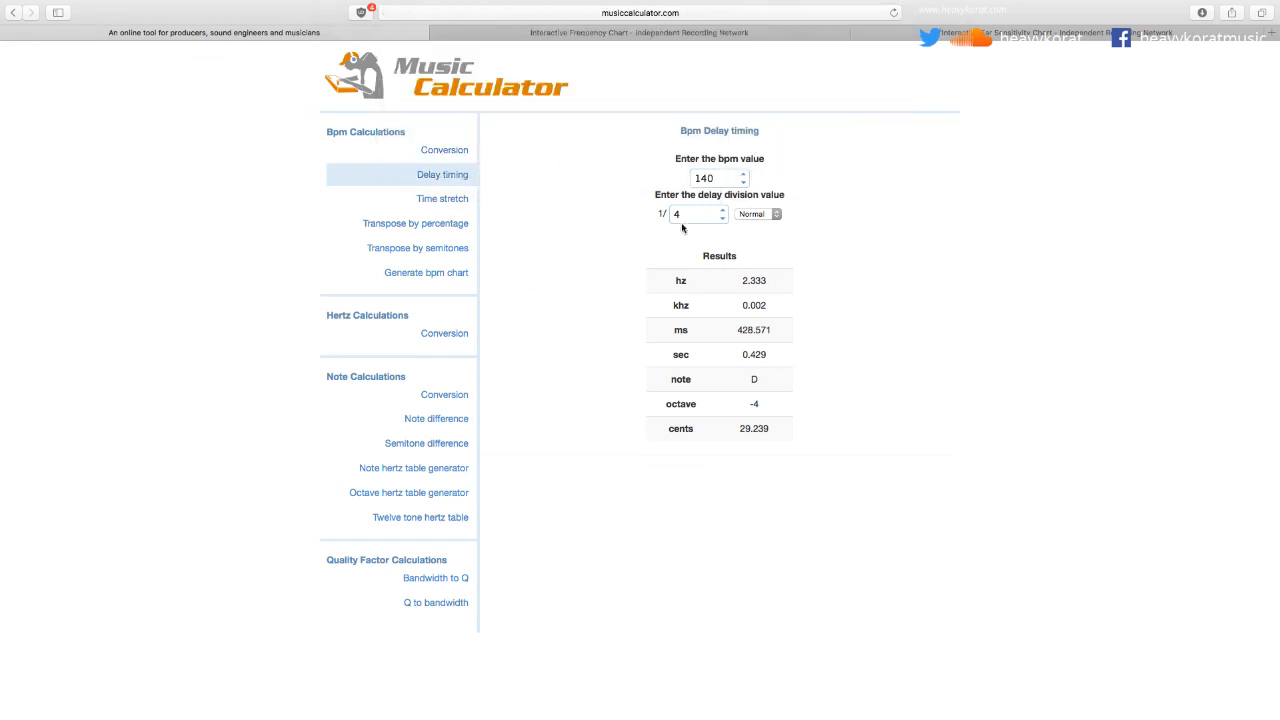
pyautogui.moveTo(733, 333); pyautogui.dragTo(785, 333)
pyautogui.press('super+Tab')
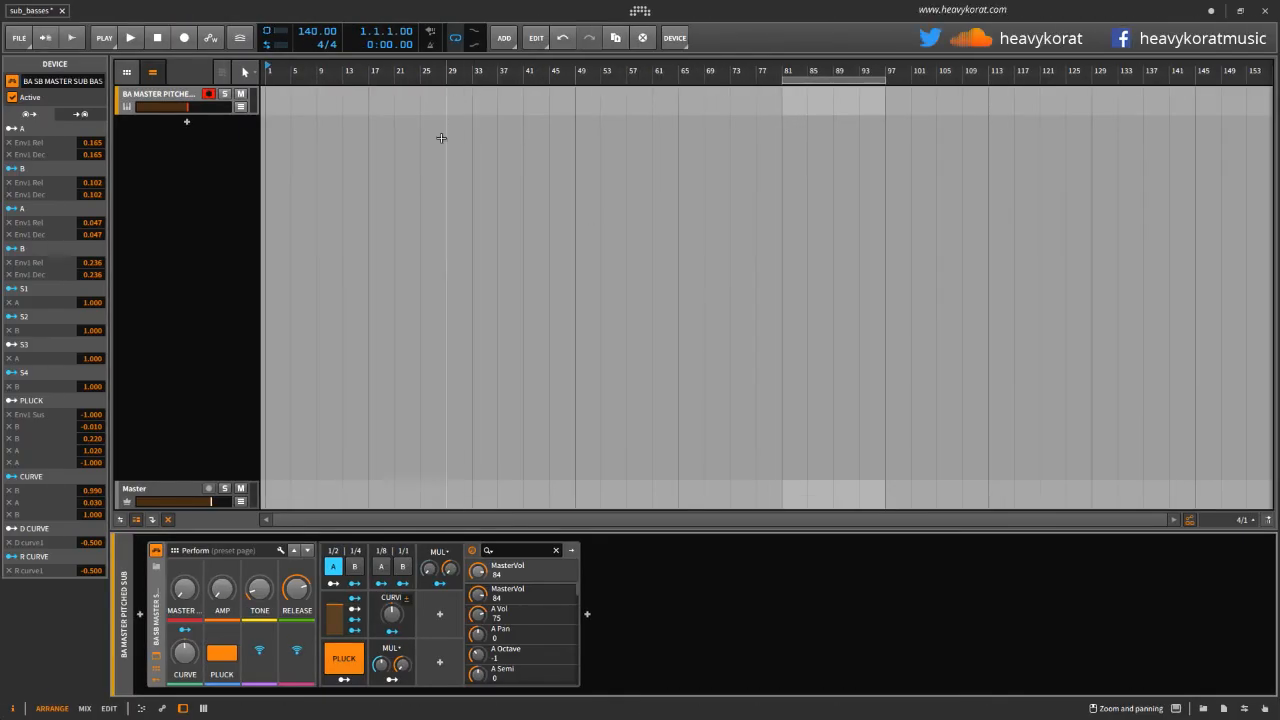
# Set the RELEASE control to 100 %, then create a one-bar clip at bar 1 of the sub track and open it for note editing
pyautogui.moveTo(298, 591)
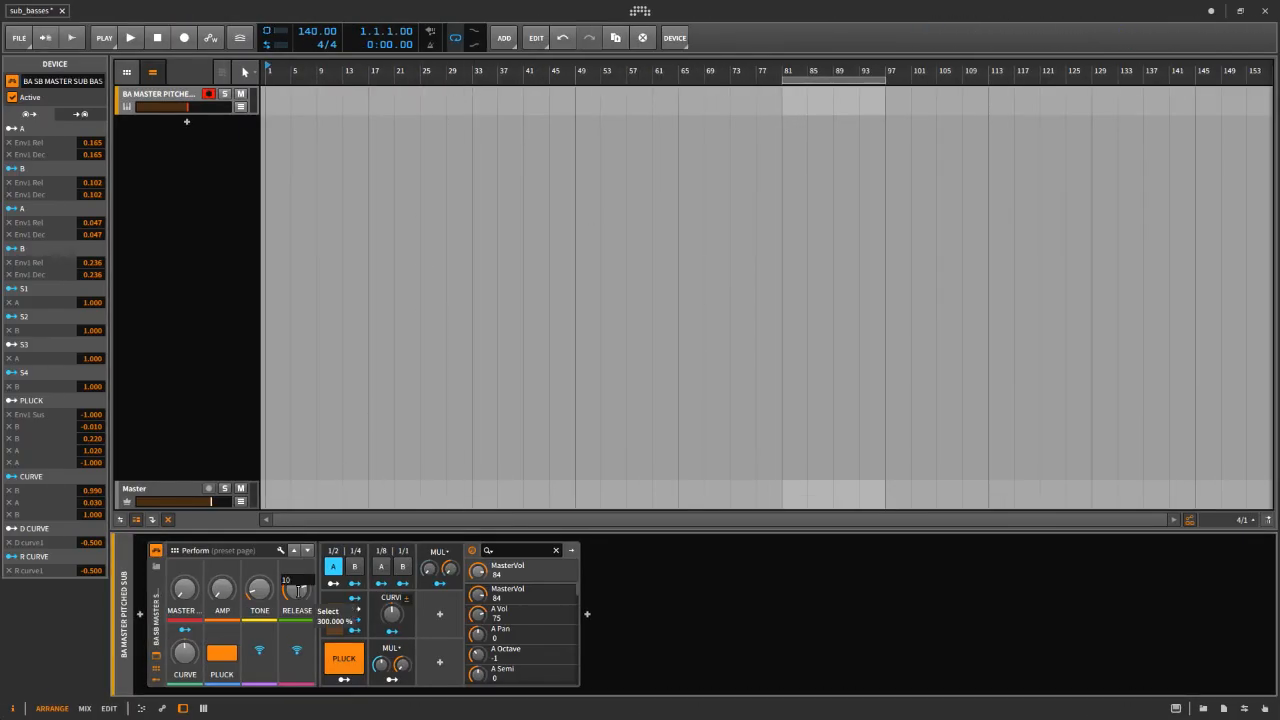
pyautogui.click(381, 566)
pyautogui.doubleClick(269, 97)
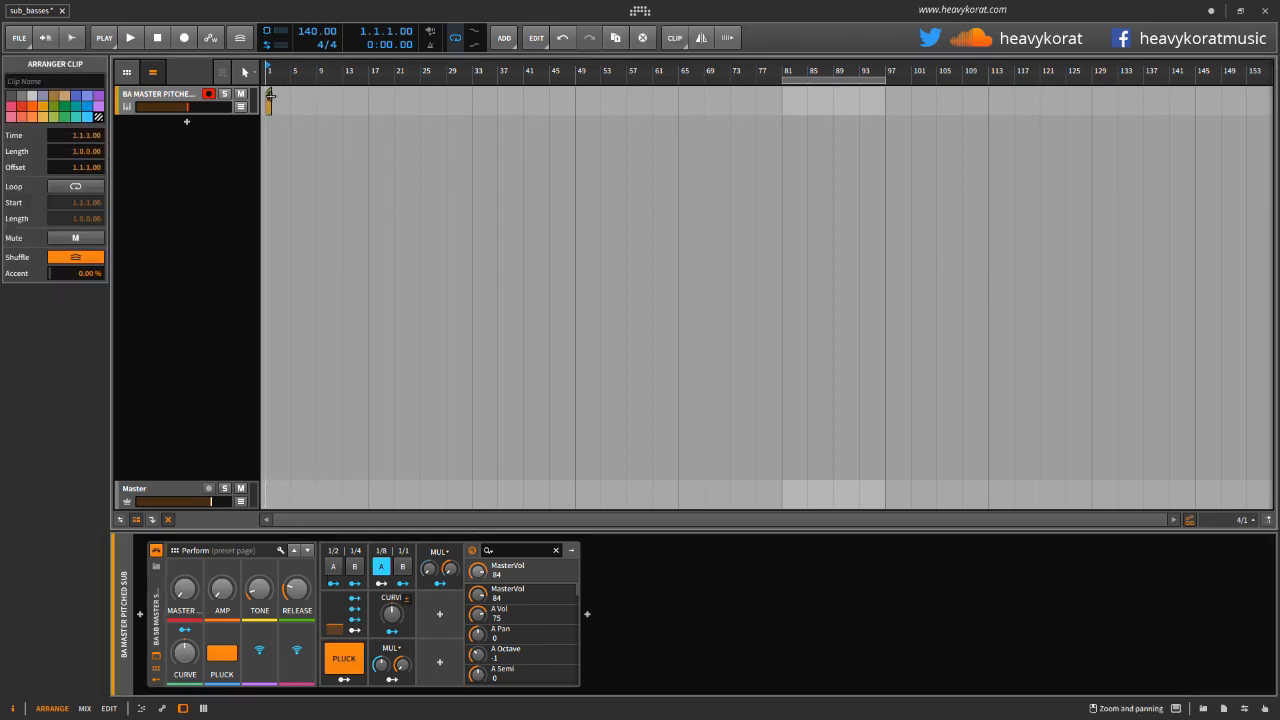
pyautogui.doubleClick(268, 100)
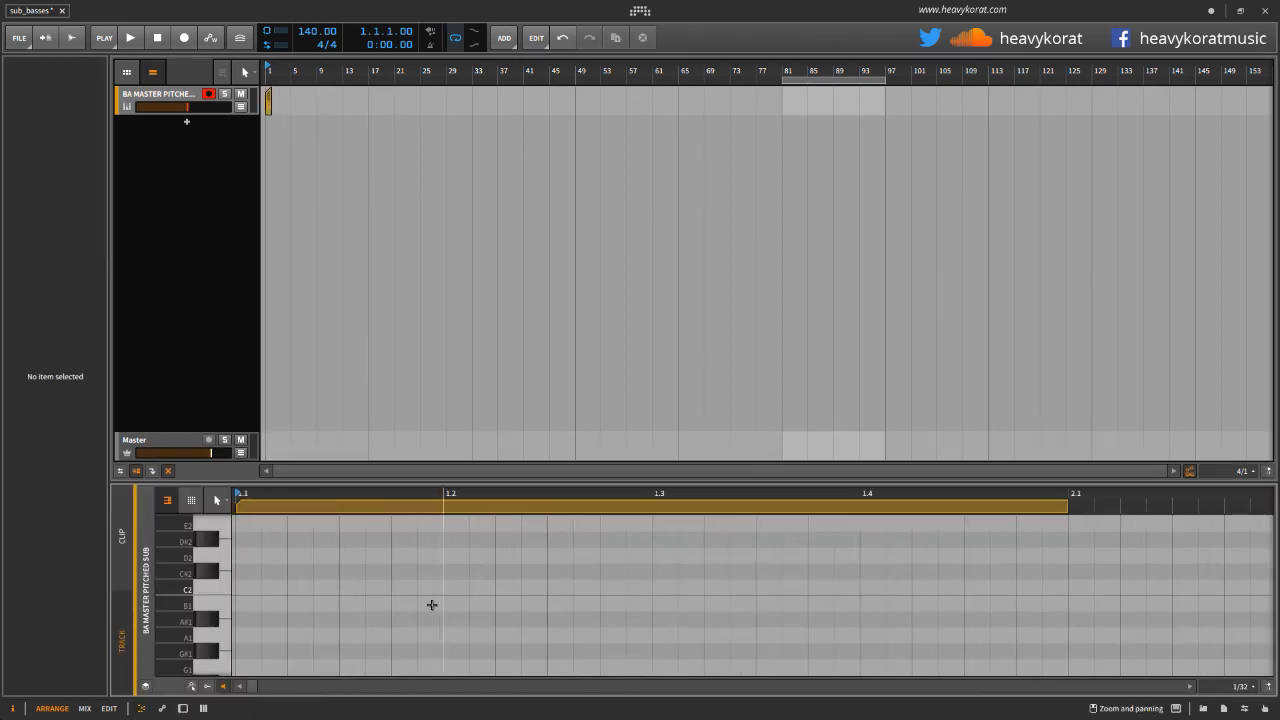
# Draw a C2 note at the start of the clip with a length of 0.0.2.00
pyautogui.doubleClick(241, 589)
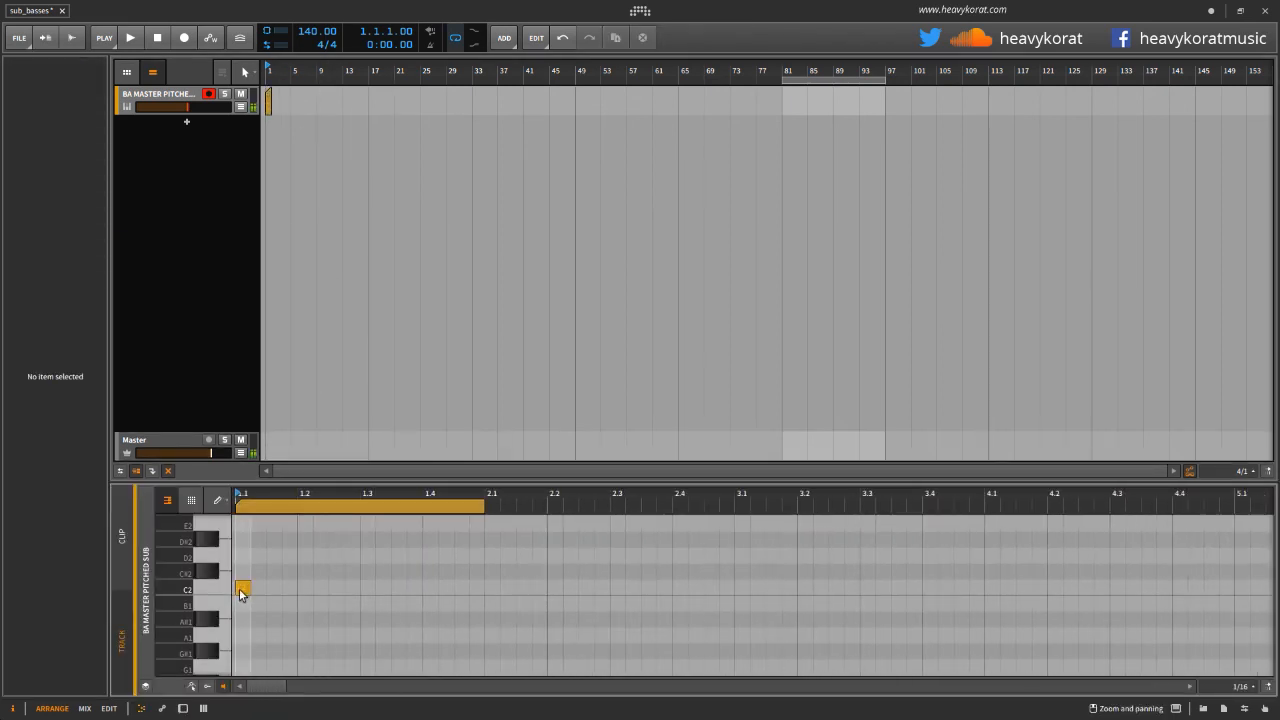
pyautogui.moveTo(250, 589); pyautogui.dragTo(266, 589)
pyautogui.click(326, 589)
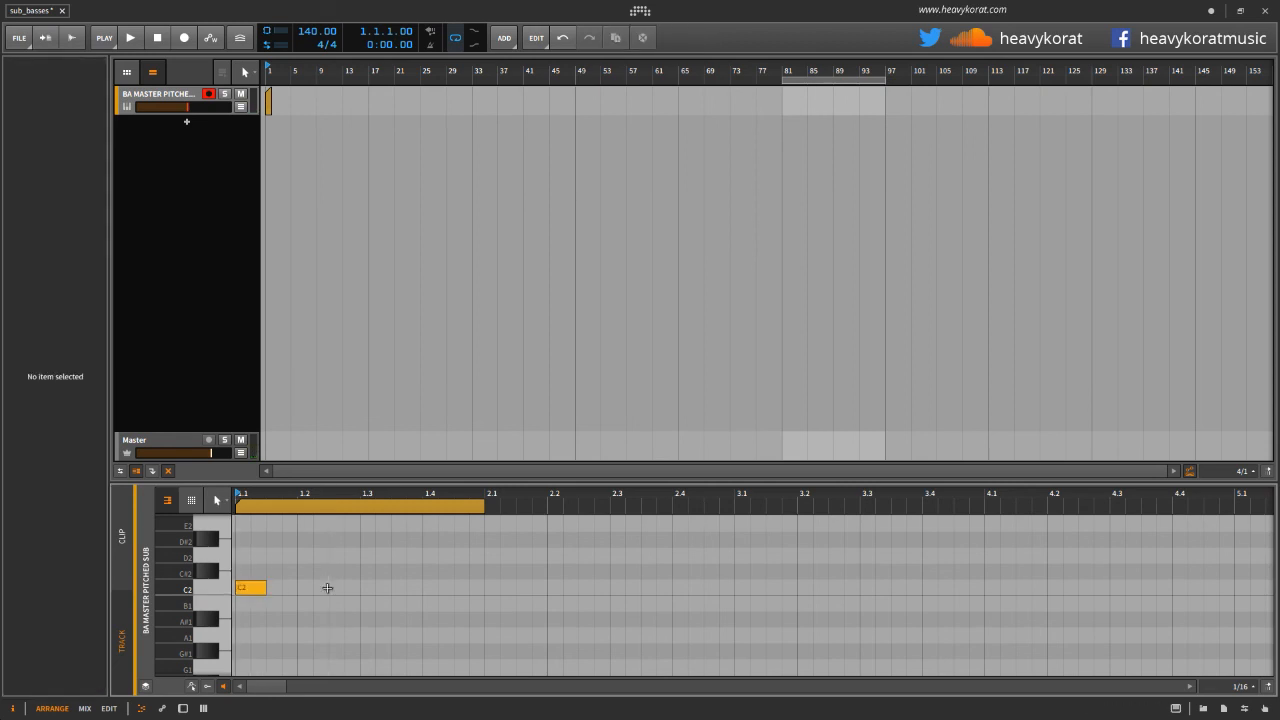
pyautogui.press('1')
# Transpose the clip's note down an octave to C1 and then up in semitones to E1
pyautogui.click(249, 590)
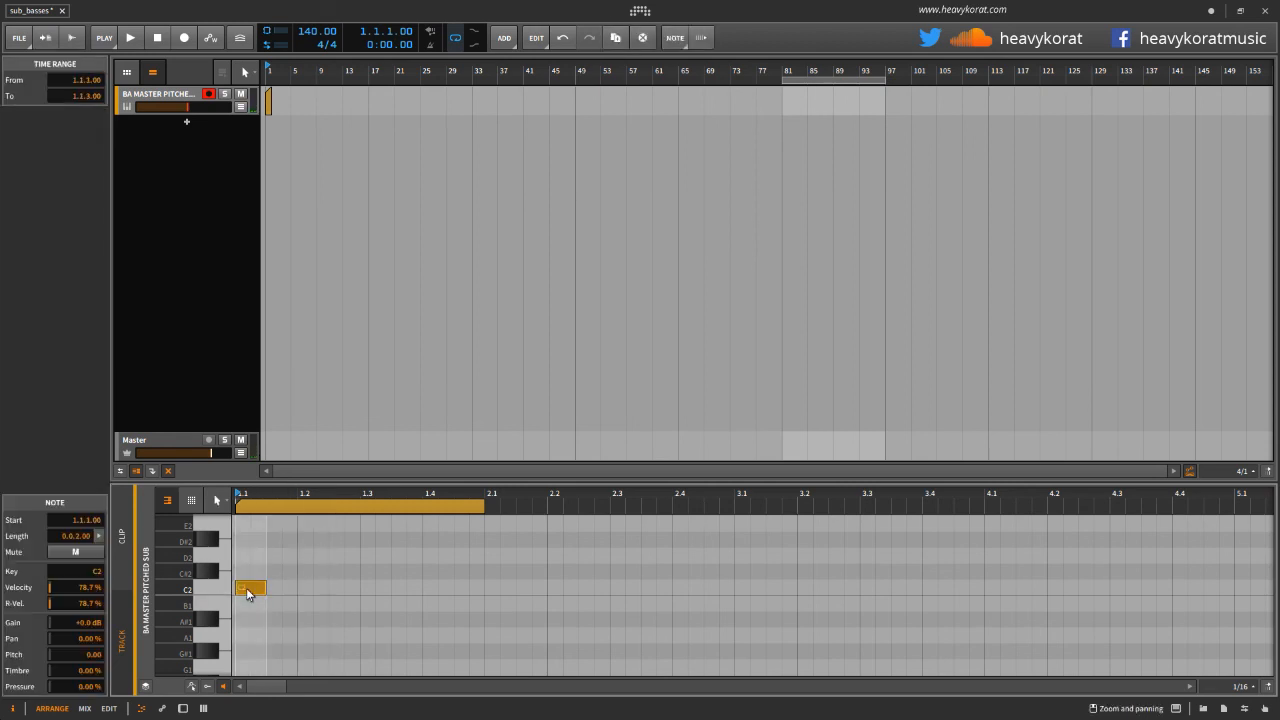
pyautogui.hotkey('shift', 'Down')
pyautogui.scroll(-4, 269, 566)
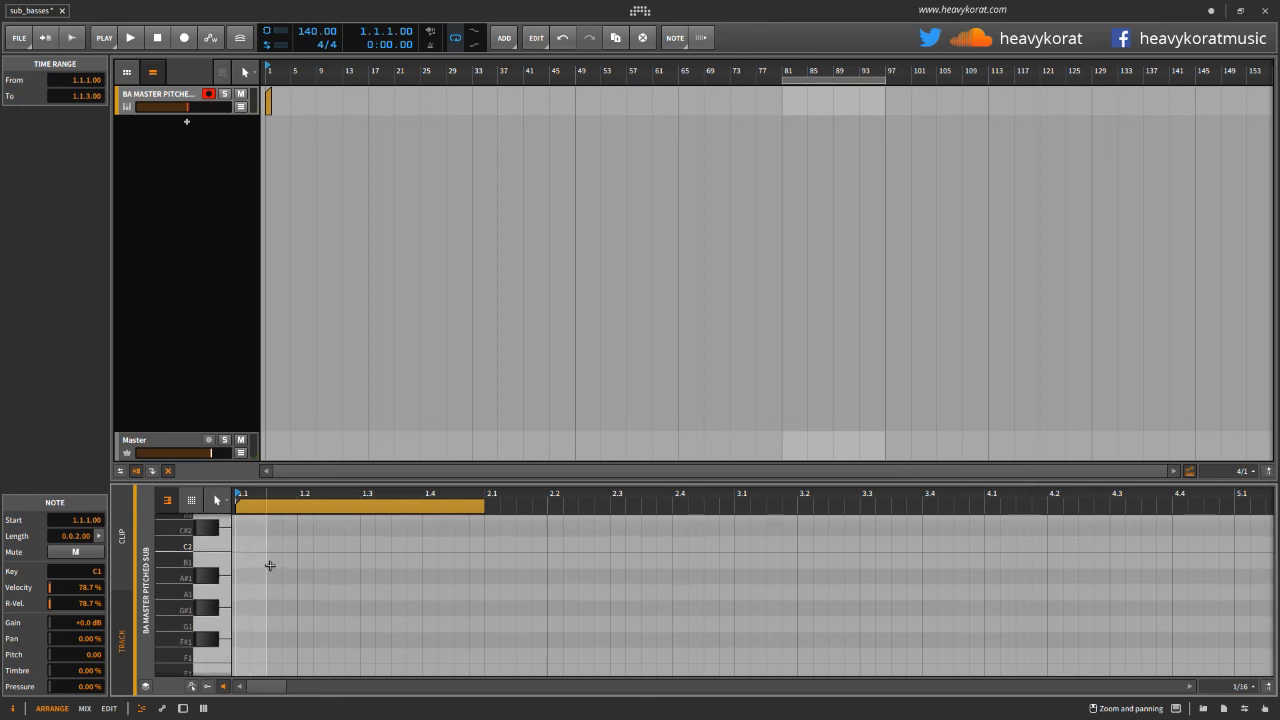
pyautogui.press('Up')
pyautogui.press('Up')
pyautogui.press('Up')
pyautogui.scroll(3, 299, 585)
pyautogui.press('Up')
pyautogui.press('Up')
pyautogui.press('Up')
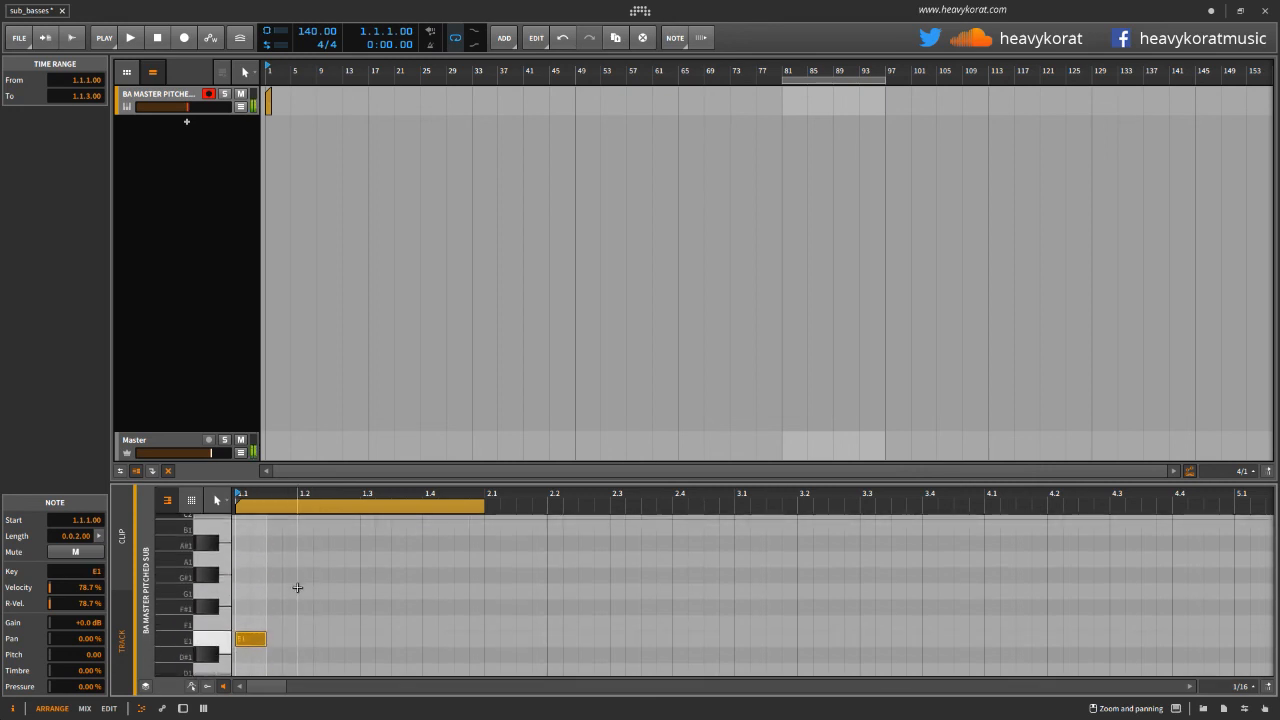
# Move the first note to F1, then add F1 notes on beats 2 and 3 and a B1 note on beat 4
pyautogui.press('Down')
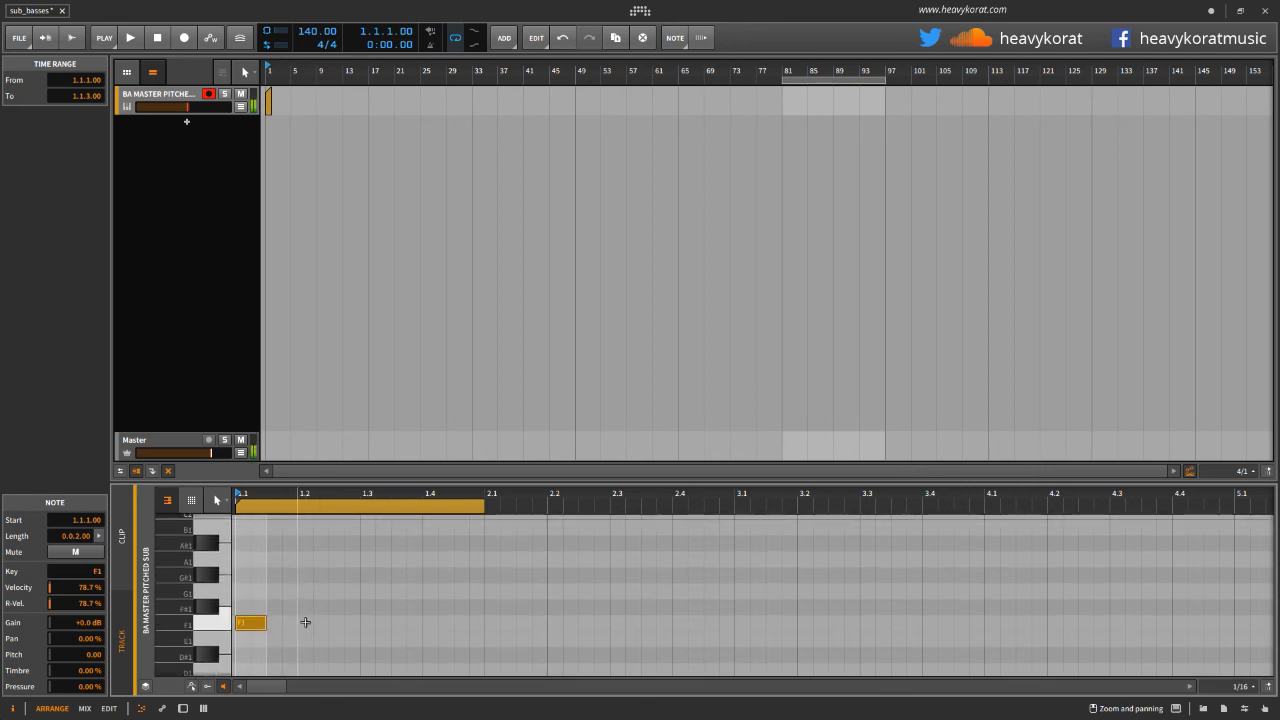
pyautogui.doubleClick(312, 622)
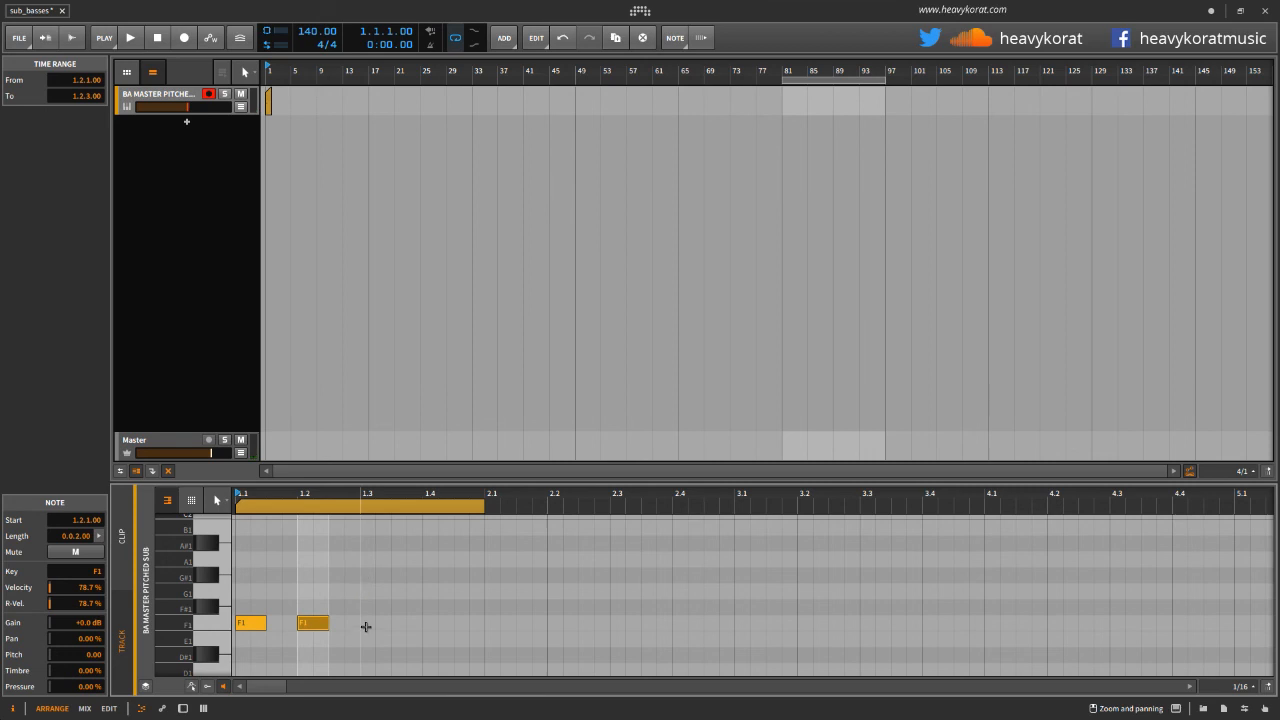
pyautogui.doubleClick(366, 627)
pyautogui.doubleClick(431, 528)
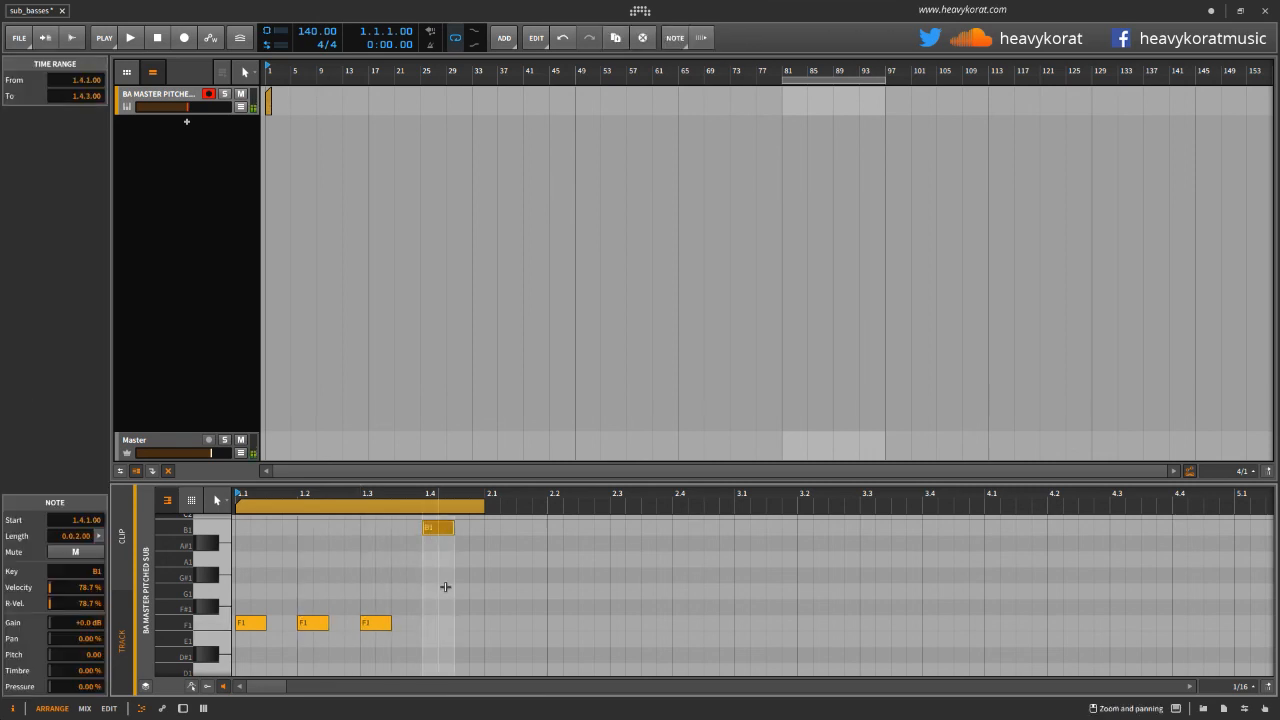
# Reopen the one-bar clip in the note editor, set the arranger loop to bar 1 and play the pattern from the start
pyautogui.press('a')
pyautogui.press('d')
pyautogui.press('d')
pyautogui.press('d')
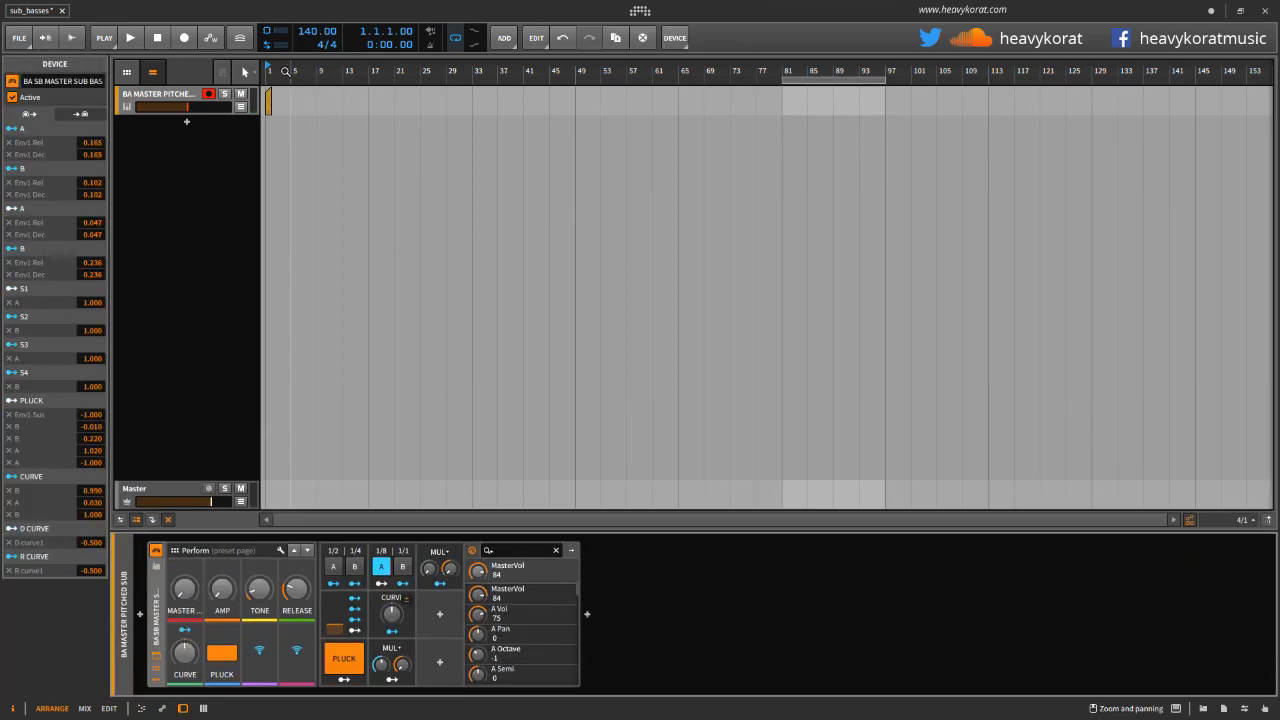
pyautogui.moveTo(285, 71); pyautogui.dragTo(366, 170)
pyautogui.doubleClick(291, 101)
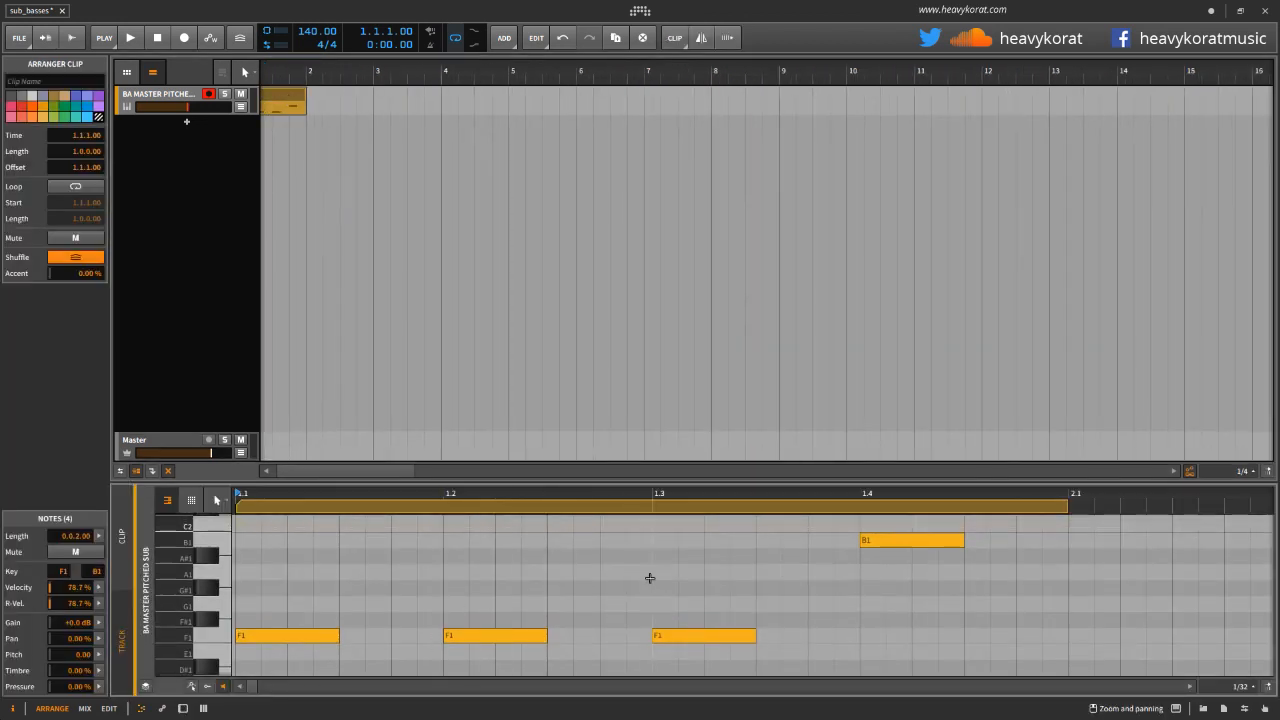
pyautogui.press('-')
pyautogui.press('space')
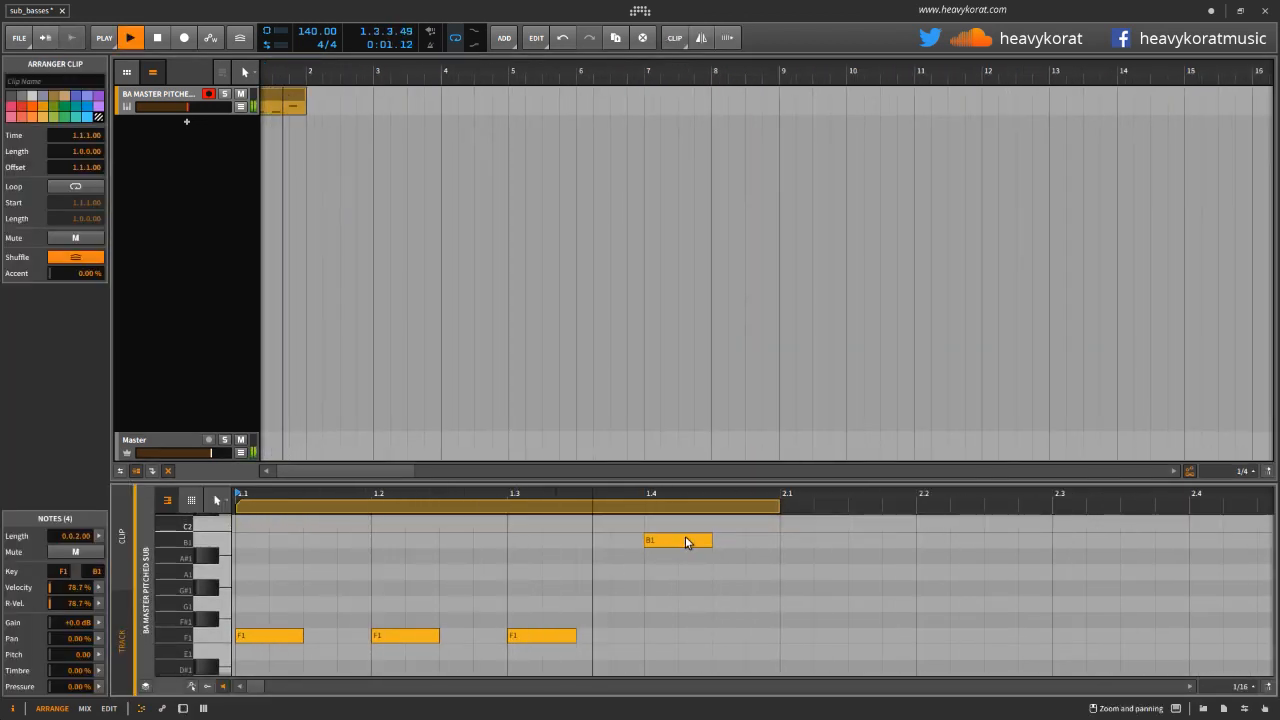
pyautogui.scroll(-3, 488, 149)
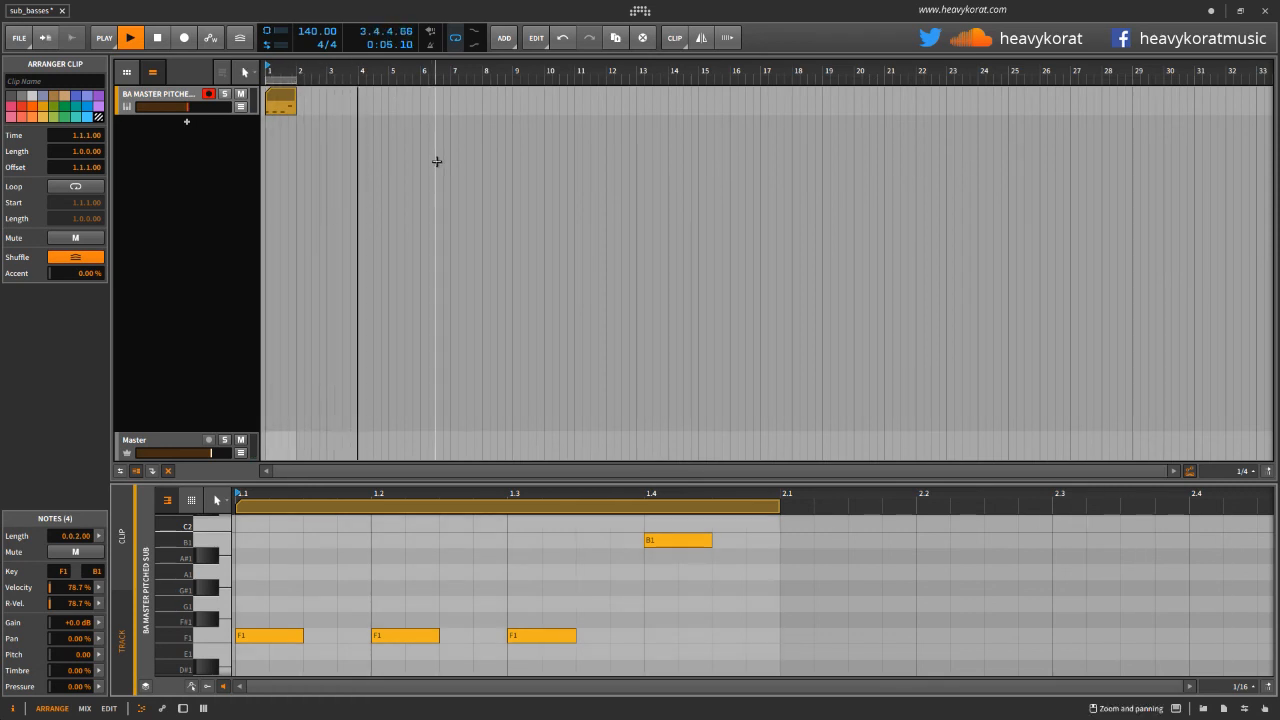
pyautogui.press('space')
pyautogui.press('space')
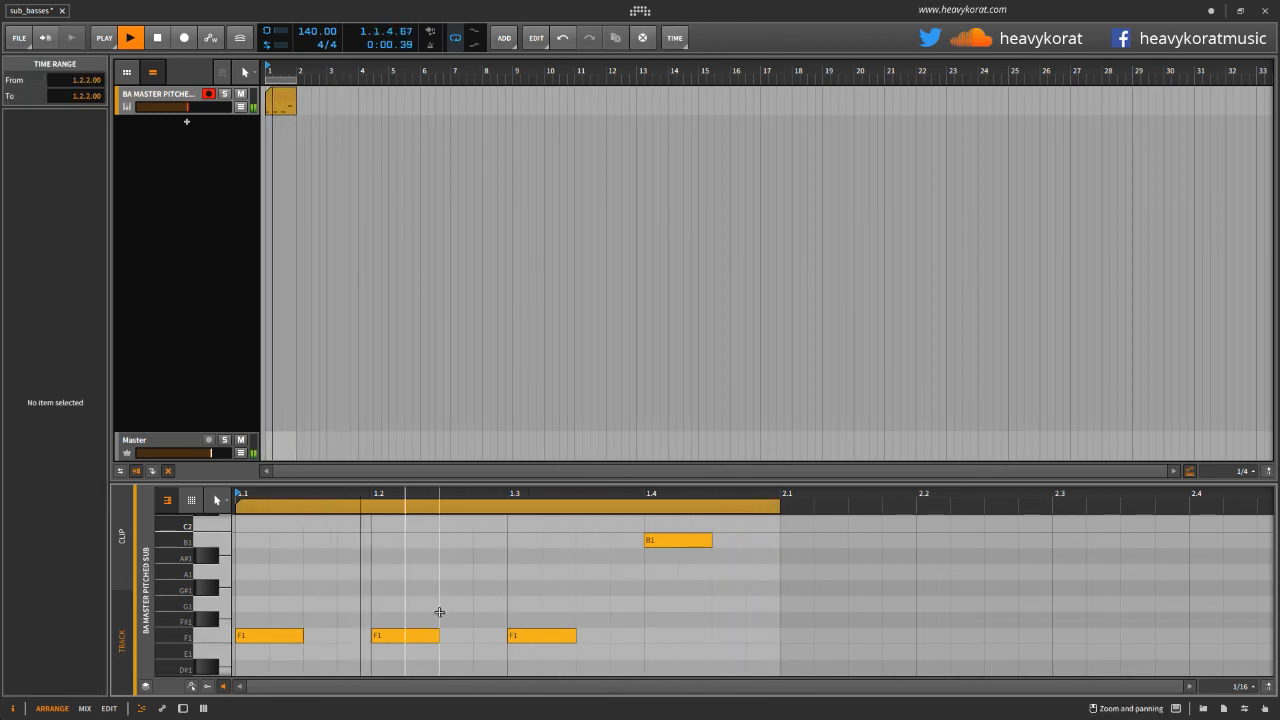
# Shorten all four notes in the clip to about half their length while the pattern plays
pyautogui.click(410, 635)
pyautogui.click(449, 610)
pyautogui.hotkey('ctrl', 'a')
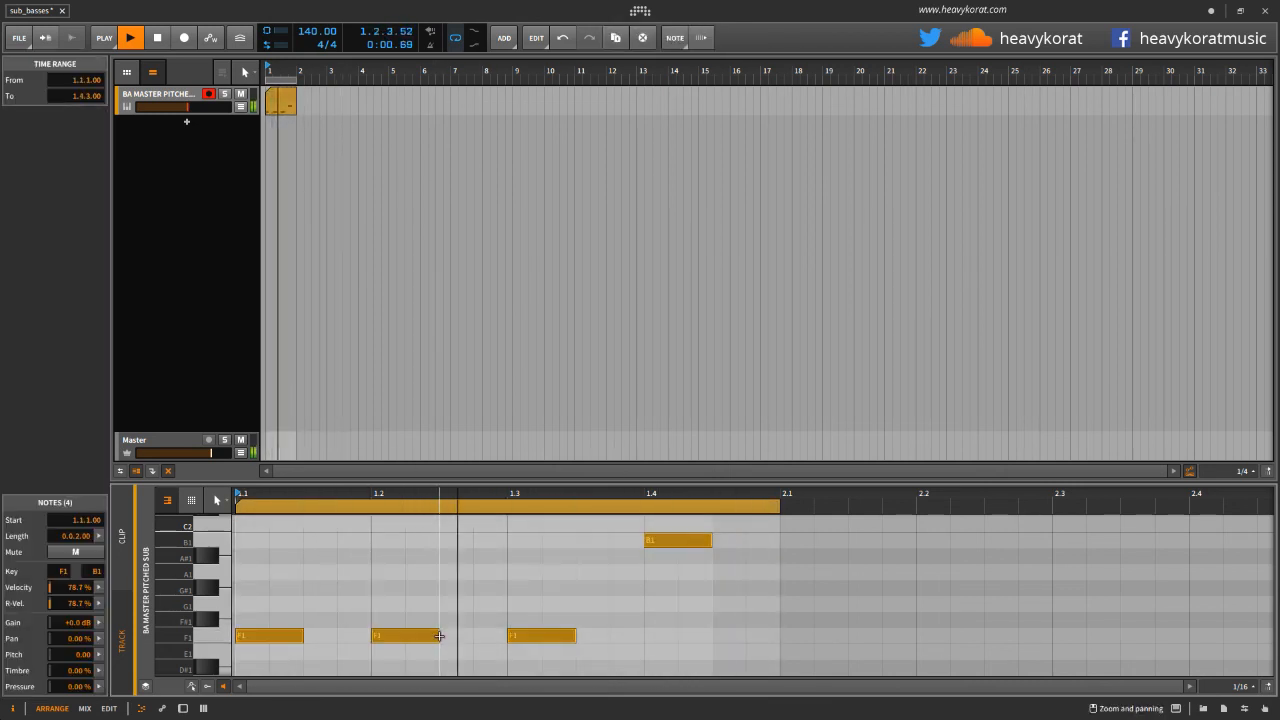
pyautogui.click(438, 635)
pyautogui.hotkey('ctrl', 'a')
pyautogui.click(463, 603)
pyautogui.hotkey('ctrl', 'a')
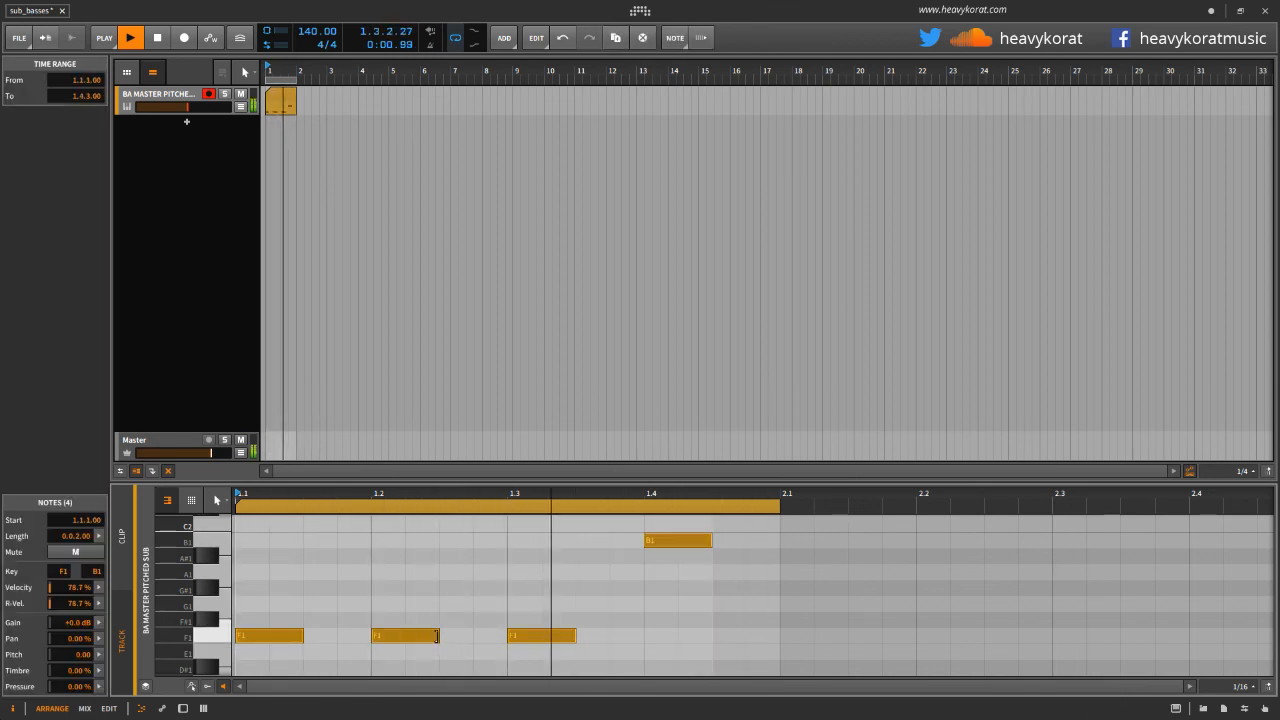
pyautogui.moveTo(439, 635); pyautogui.dragTo(405, 635)
# Return to the sub track's device controls and set RELEASE to 200 %
pyautogui.press('d')
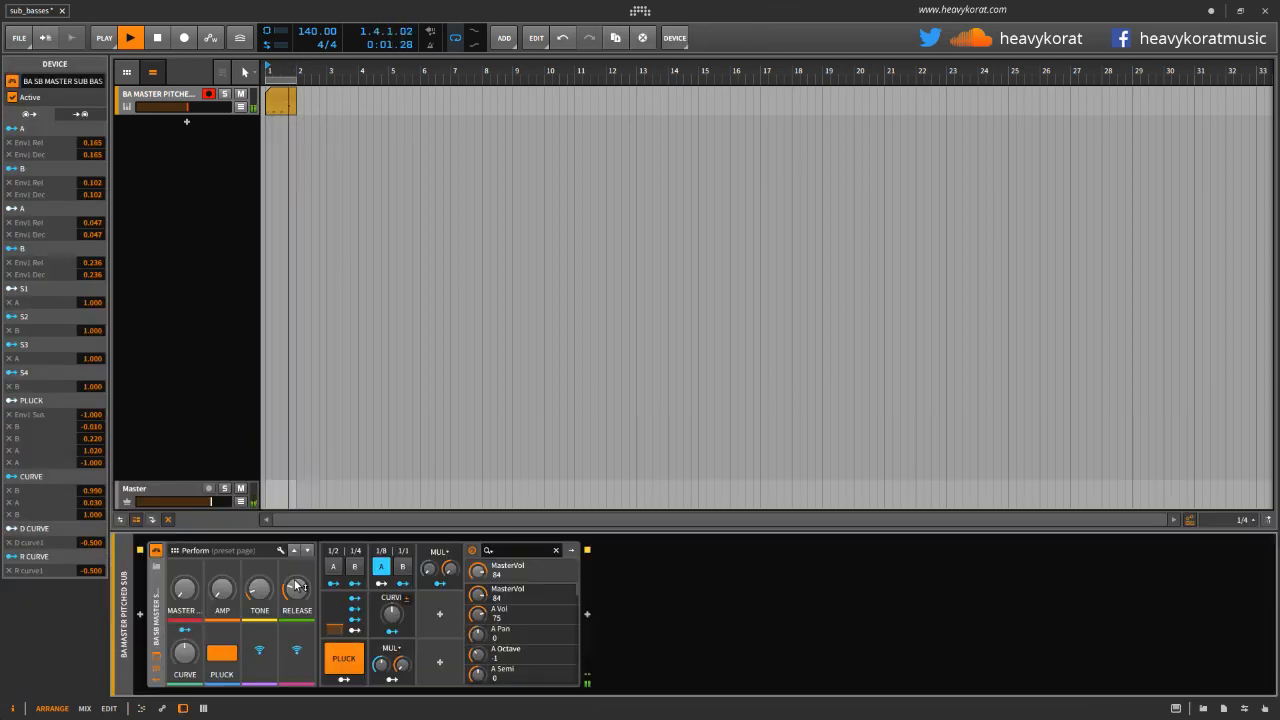
pyautogui.doubleClick(298, 578)
pyautogui.write('200')
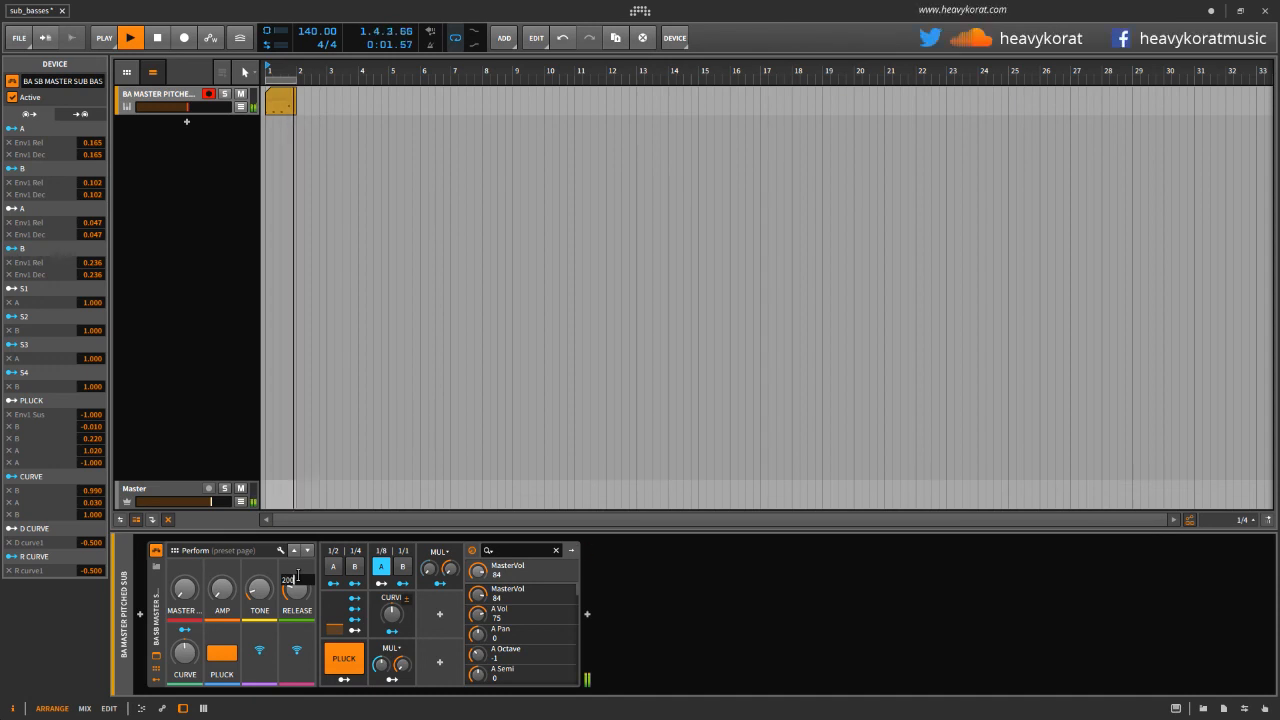
pyautogui.press('Return')
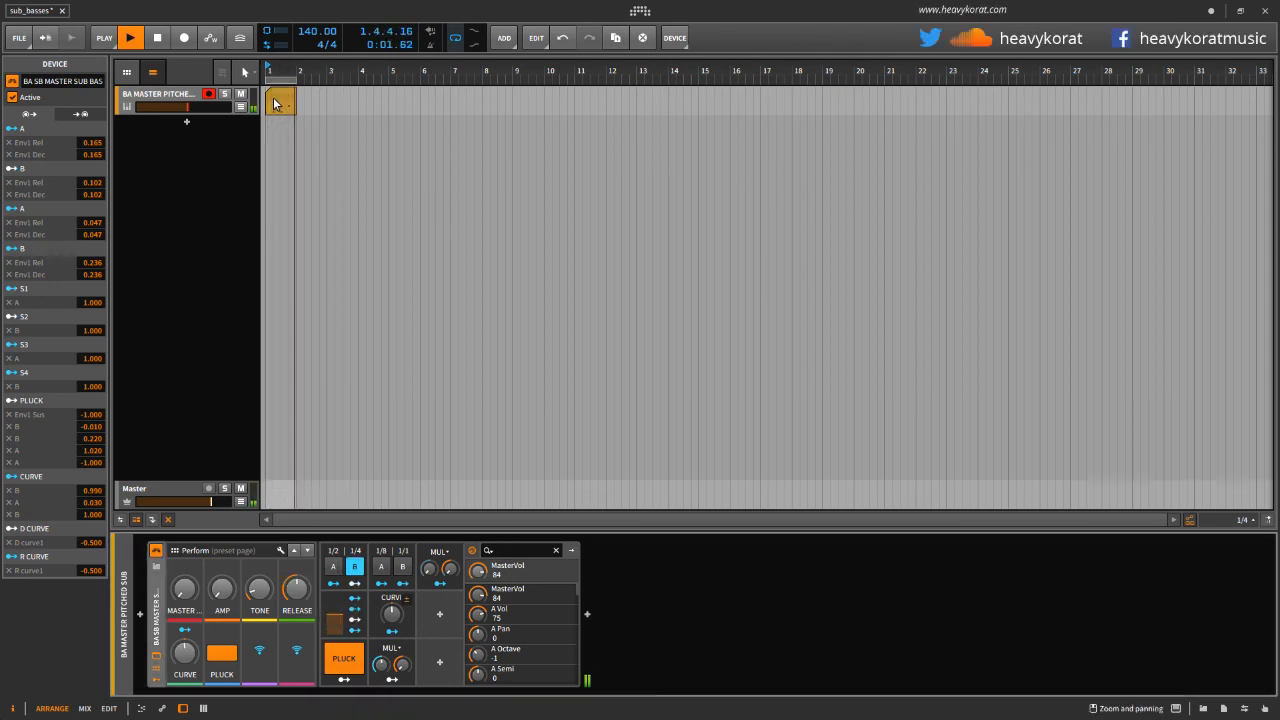
# Turn off PLUCK and raise CURVE to about 51 %, listening to the pattern before stopping playback
pyautogui.click(218, 654)
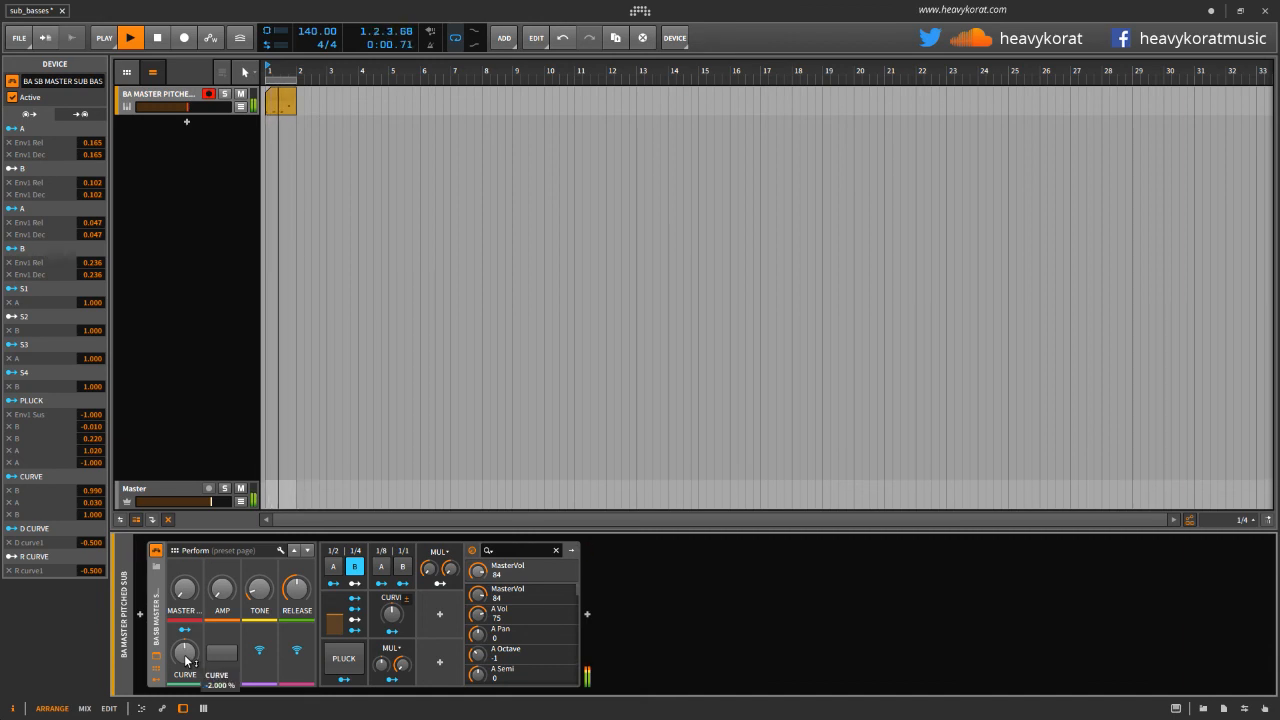
pyautogui.moveTo(185, 658); pyautogui.dragTo(185, 610)
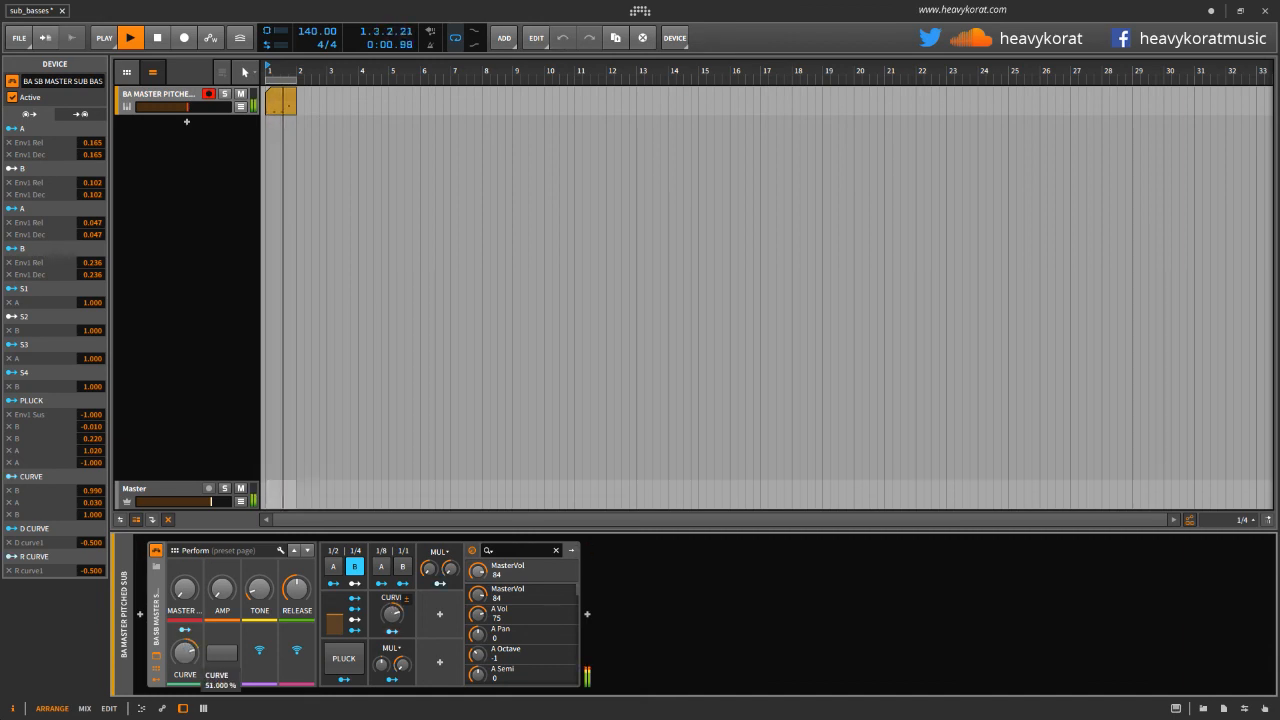
pyautogui.press('space')
# Show the sub track's Serum window and move it clear of the device's macro controls
pyautogui.press('m')
pyautogui.press('d')
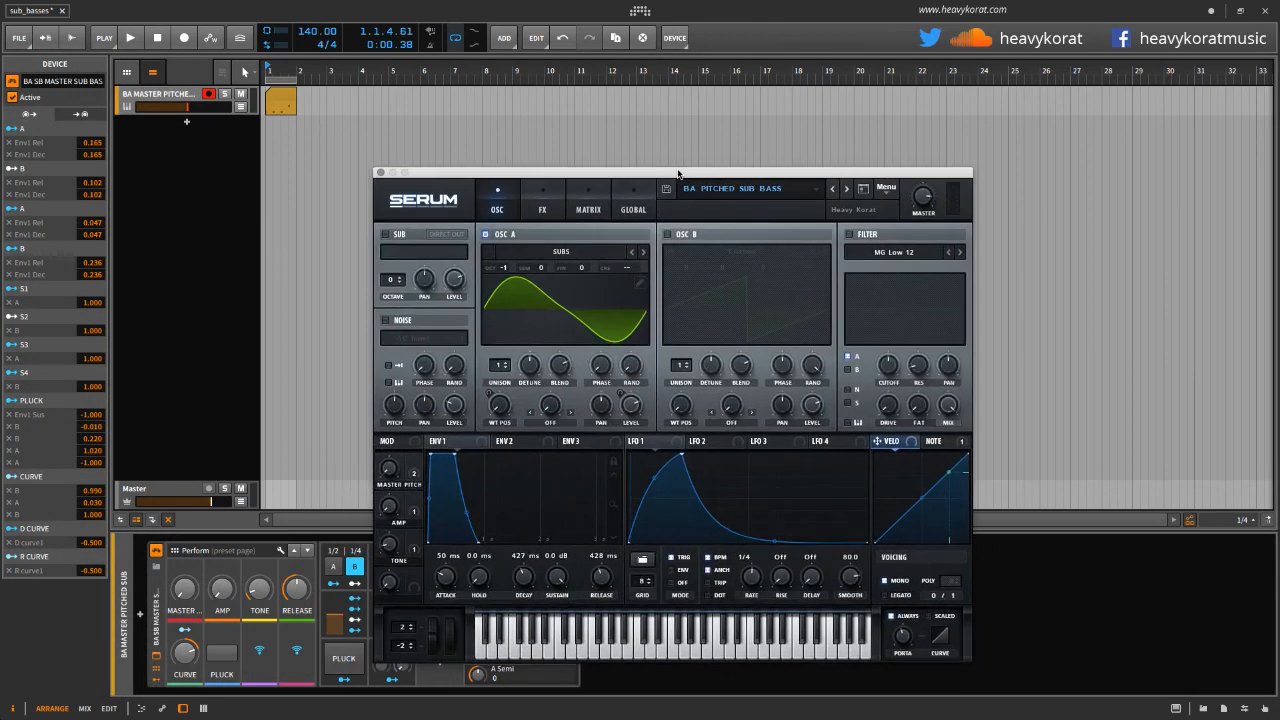
pyautogui.moveTo(680, 172); pyautogui.dragTo(782, 109)
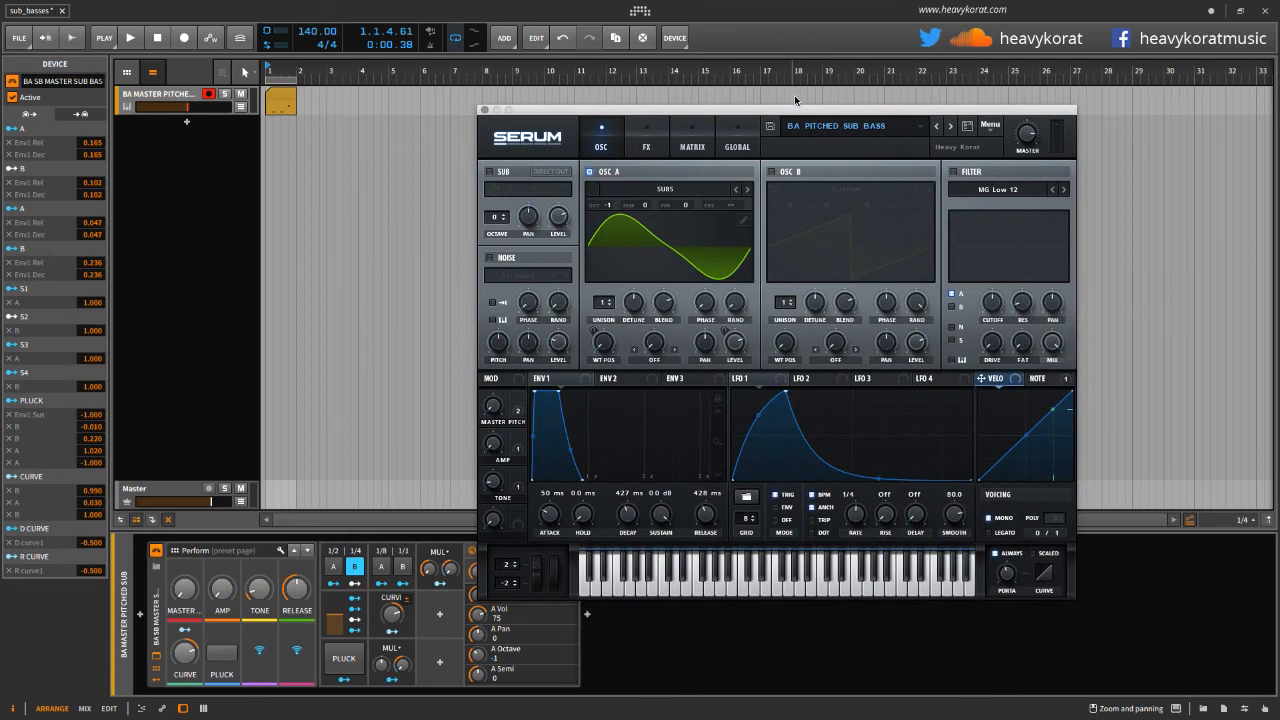